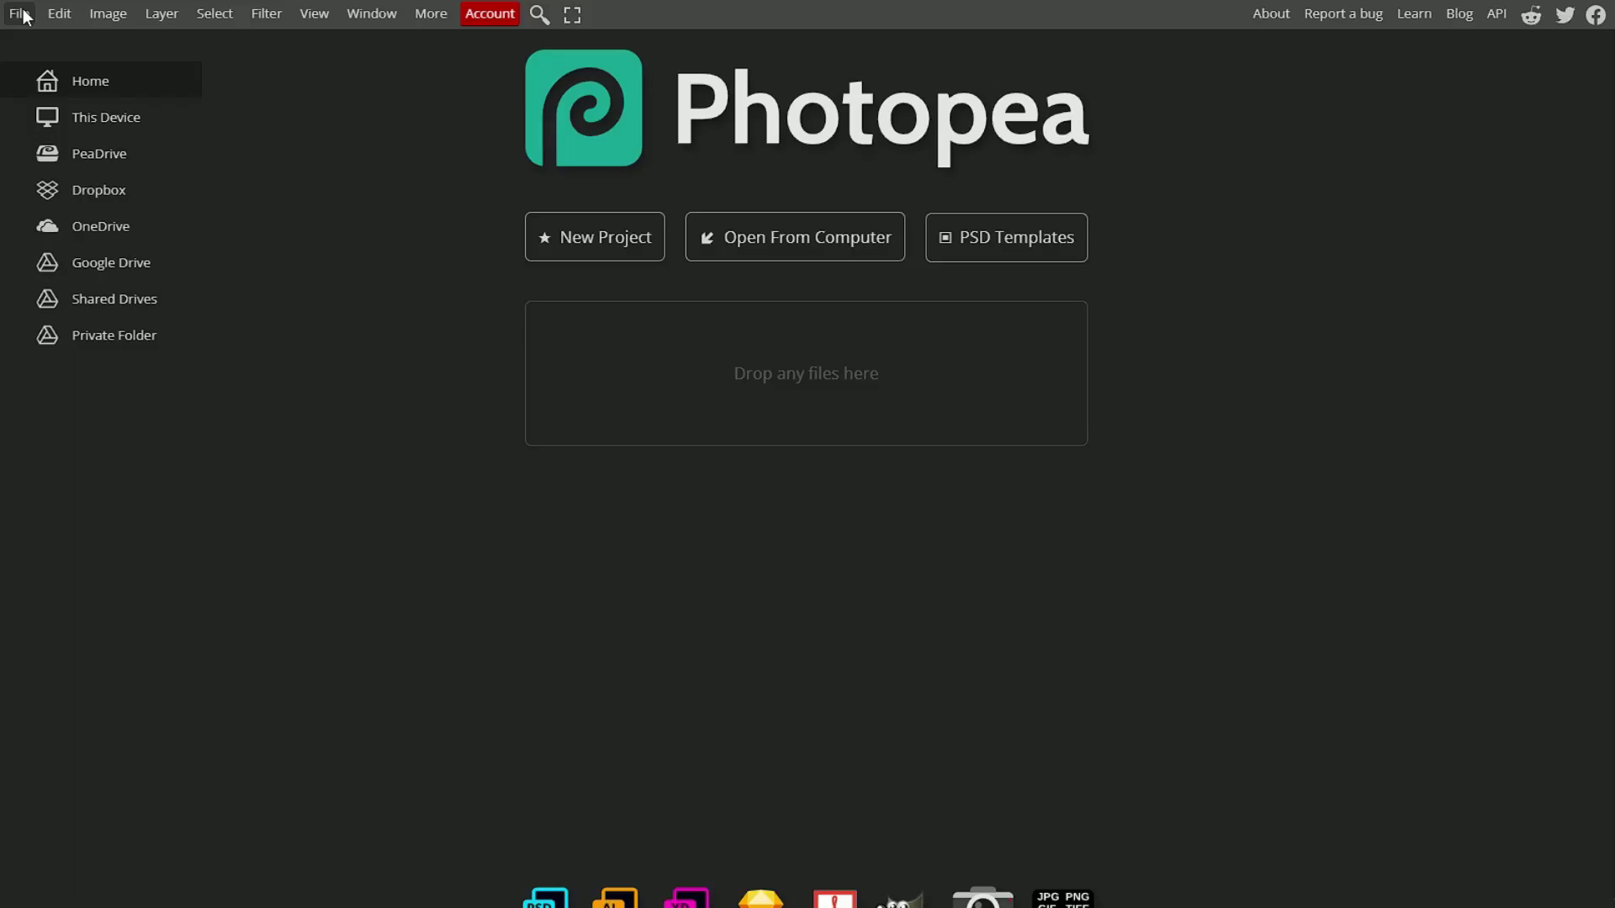
Step: Create a new 1920 × 1080 px project from the FB Event Image preset with a white background
left_click(21, 14)
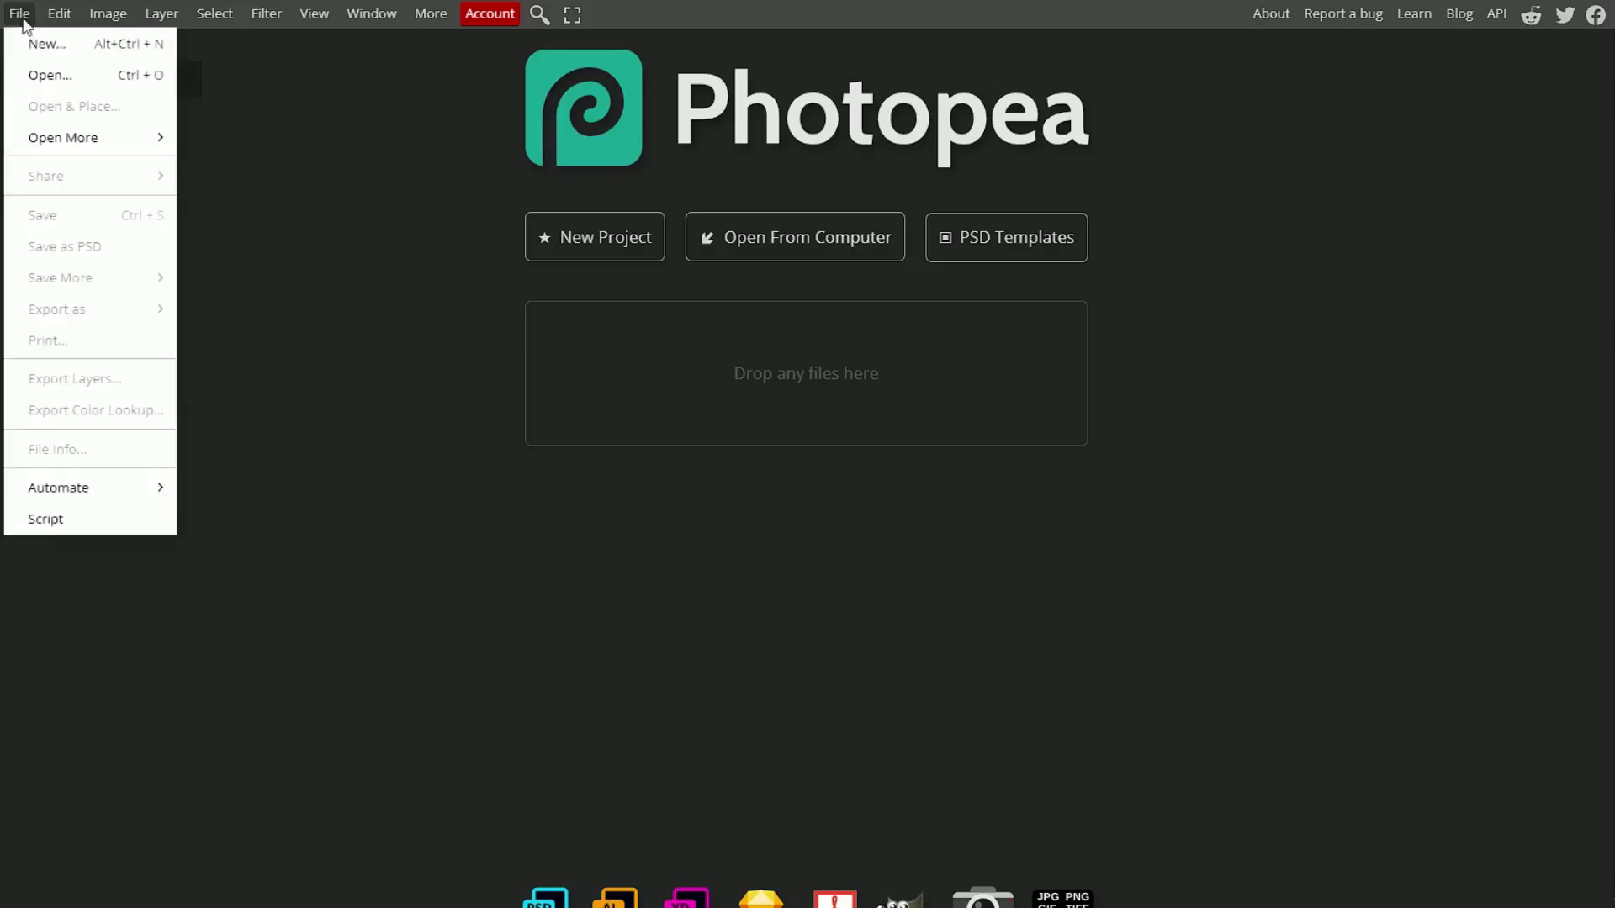
left_click(38, 36)
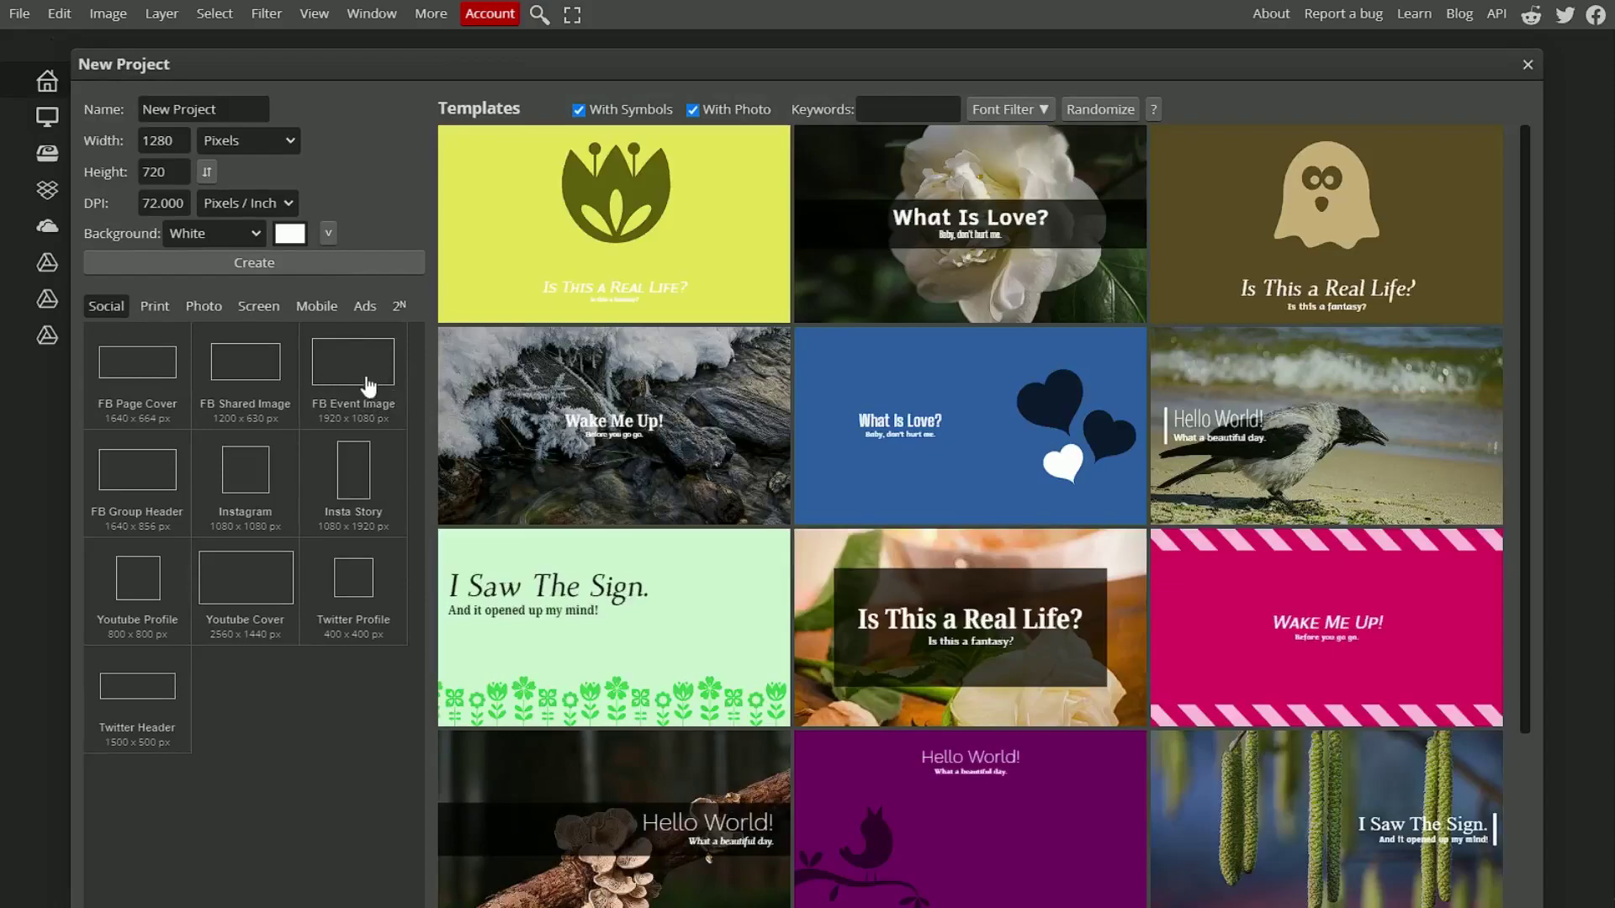
left_click(366, 381)
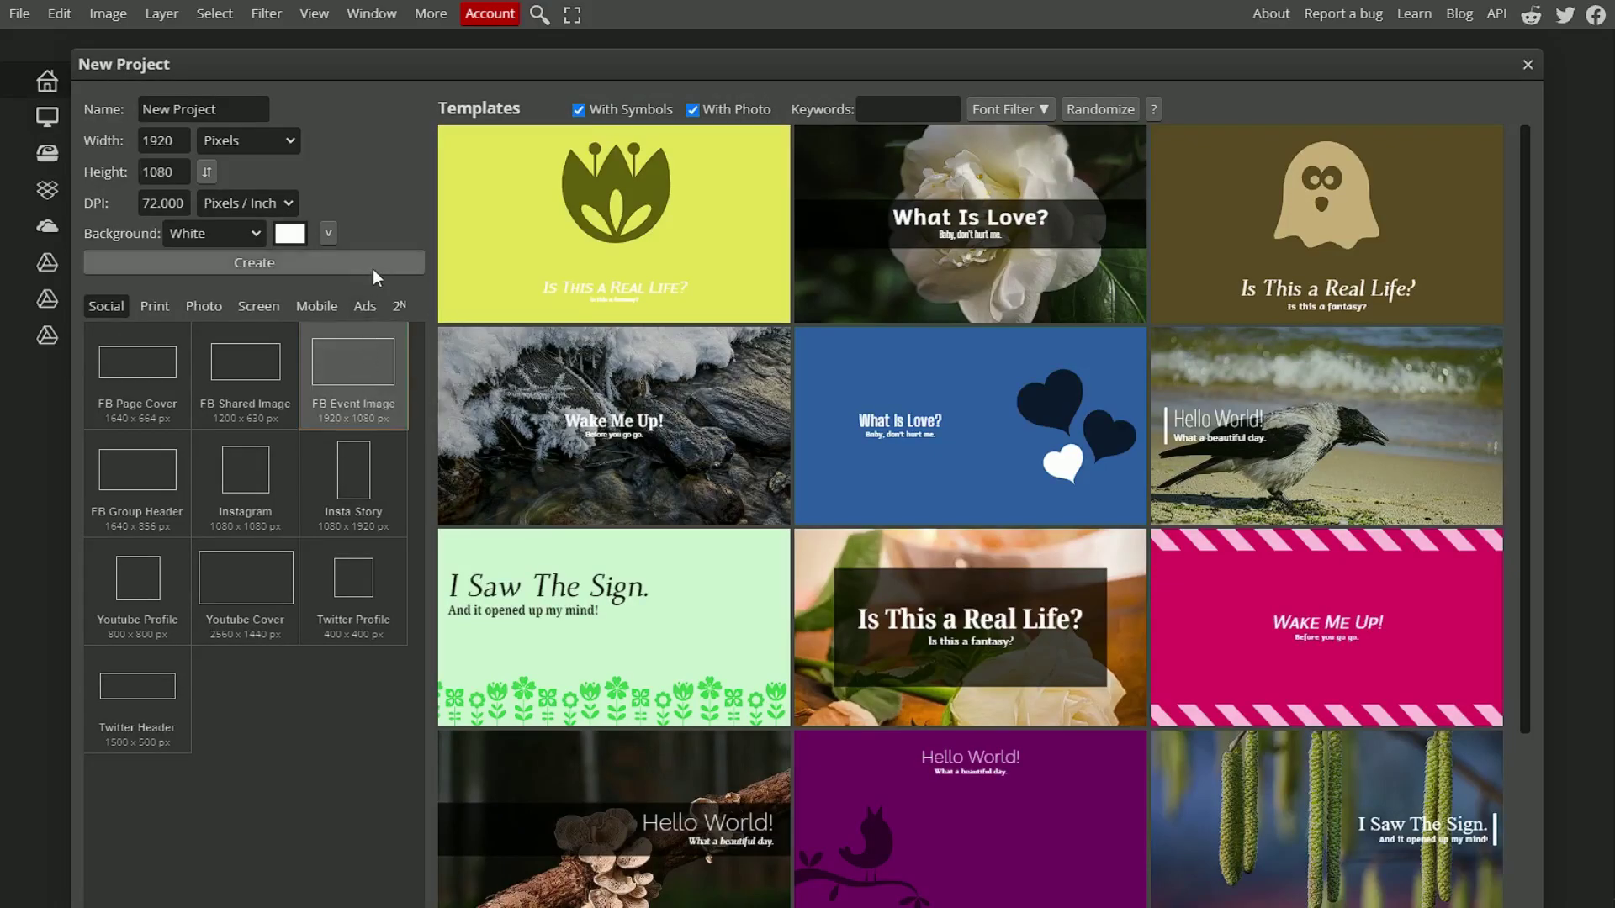
left_click(372, 269)
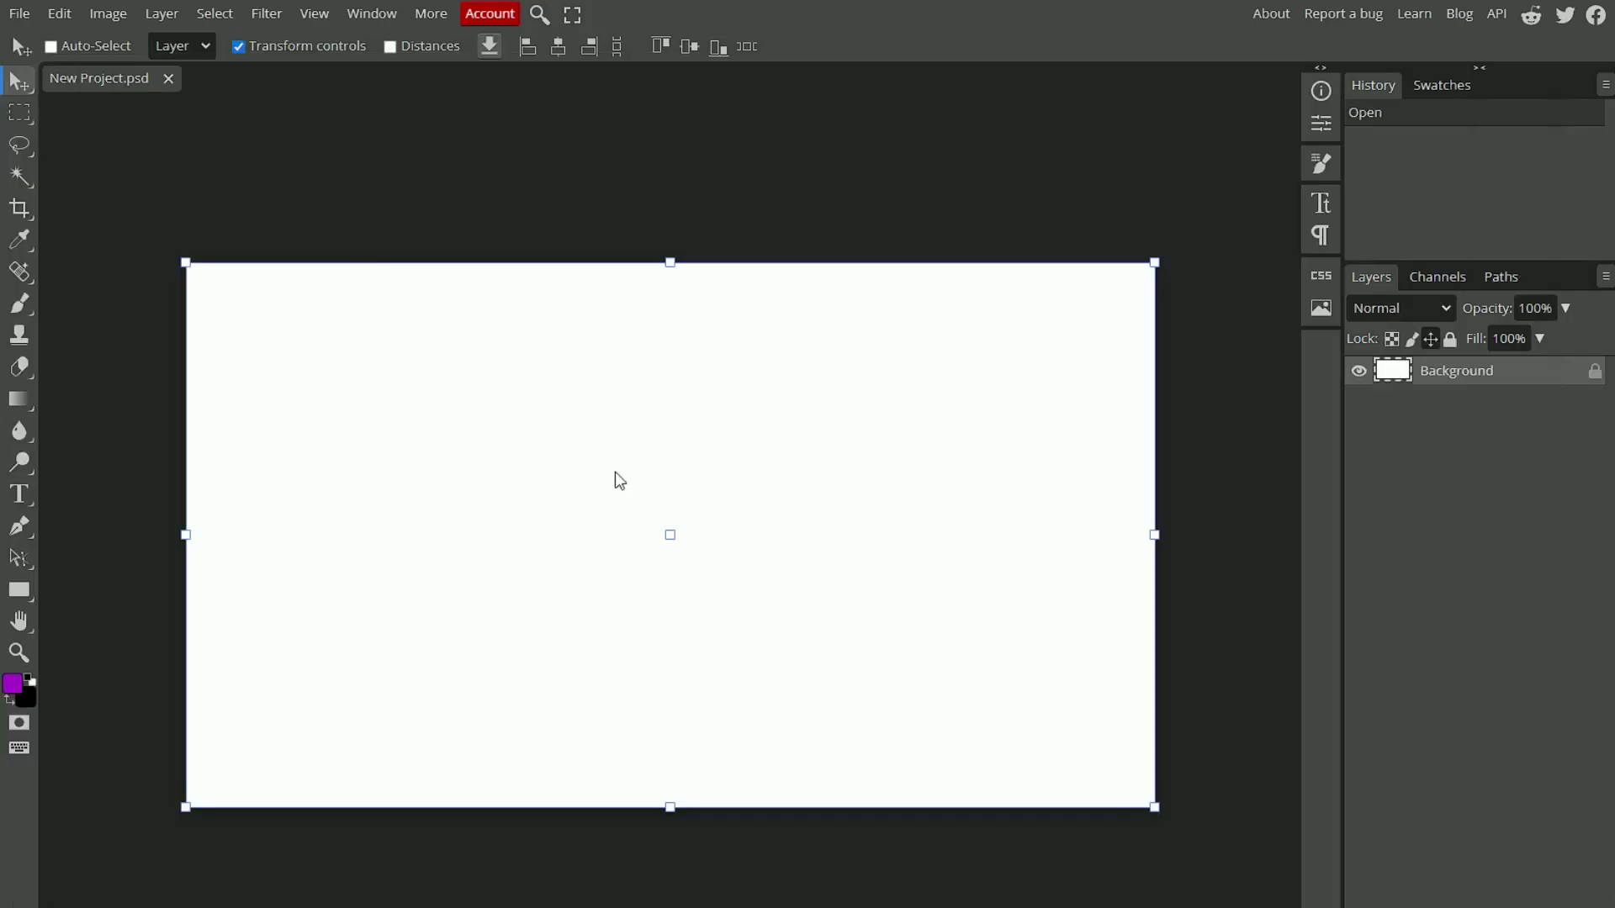
left_click_drag(1440, 385, 1482, 372)
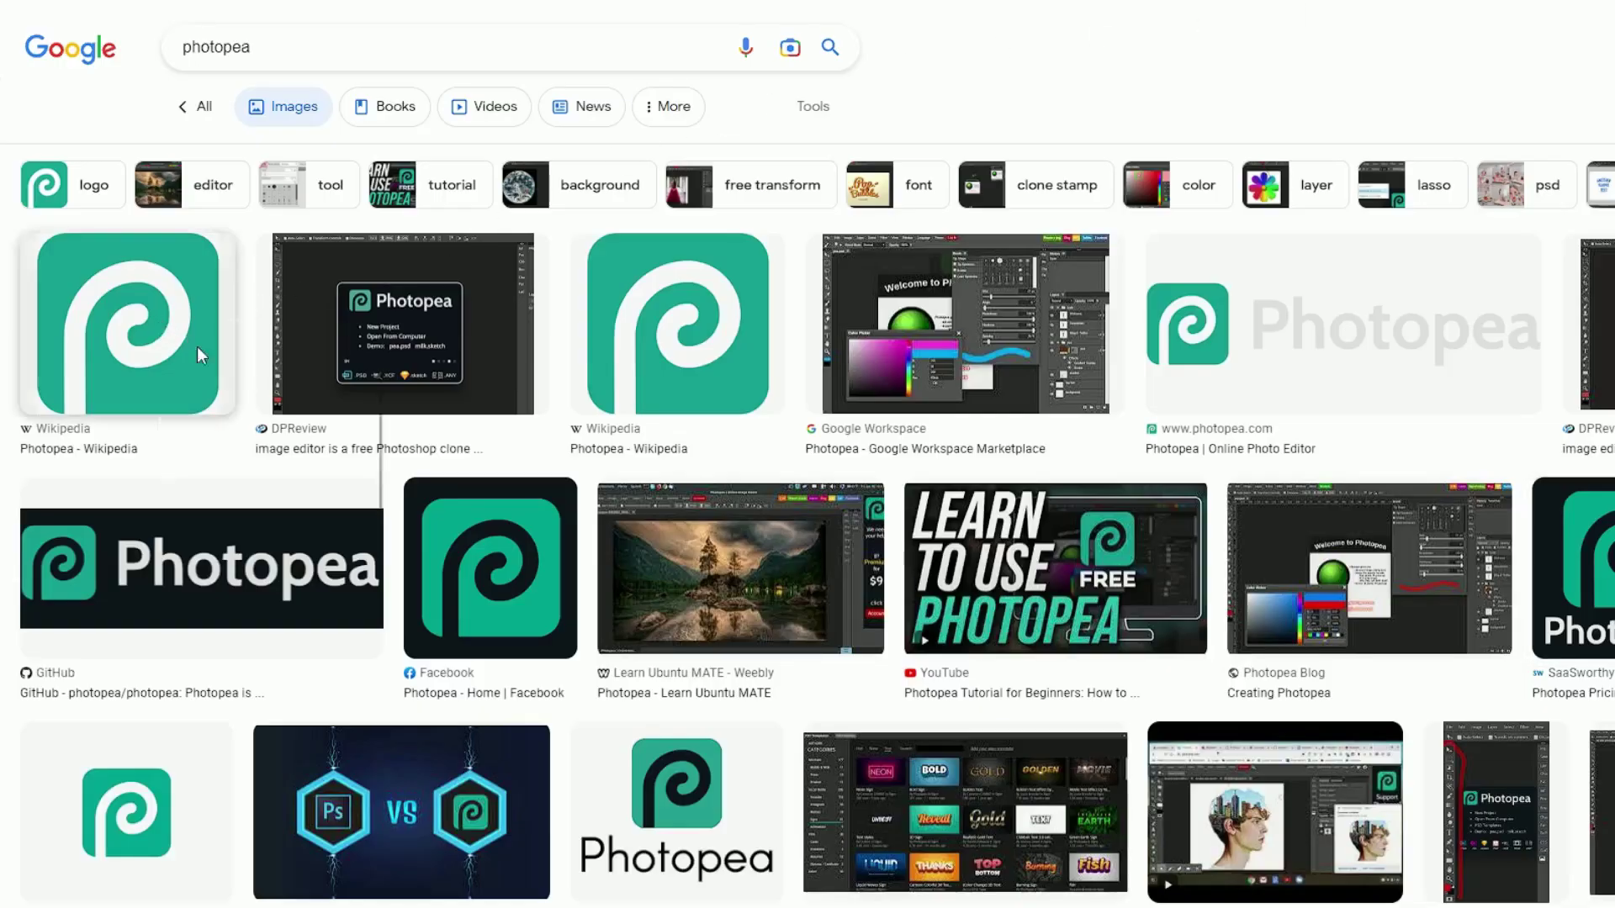
Step: Switch to the Google Images results, copy the green Wikipedia Photopea logo and paste it into the Photopea project
right_click(160, 318)
left_click(257, 529)
left_click(181, 340)
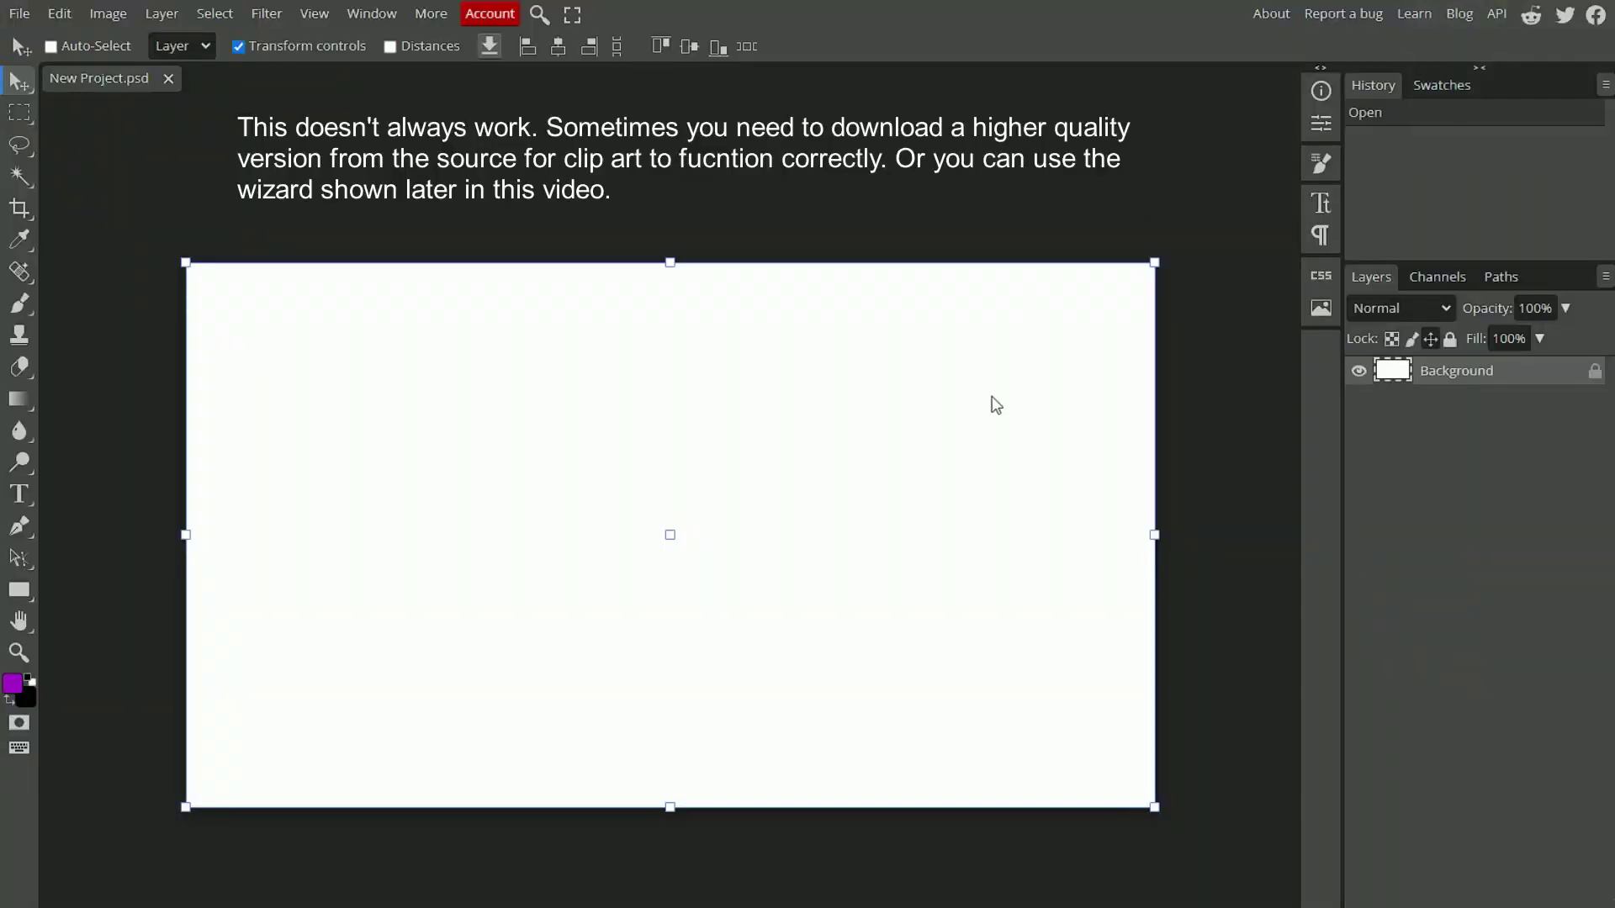
key("ctrl+v")
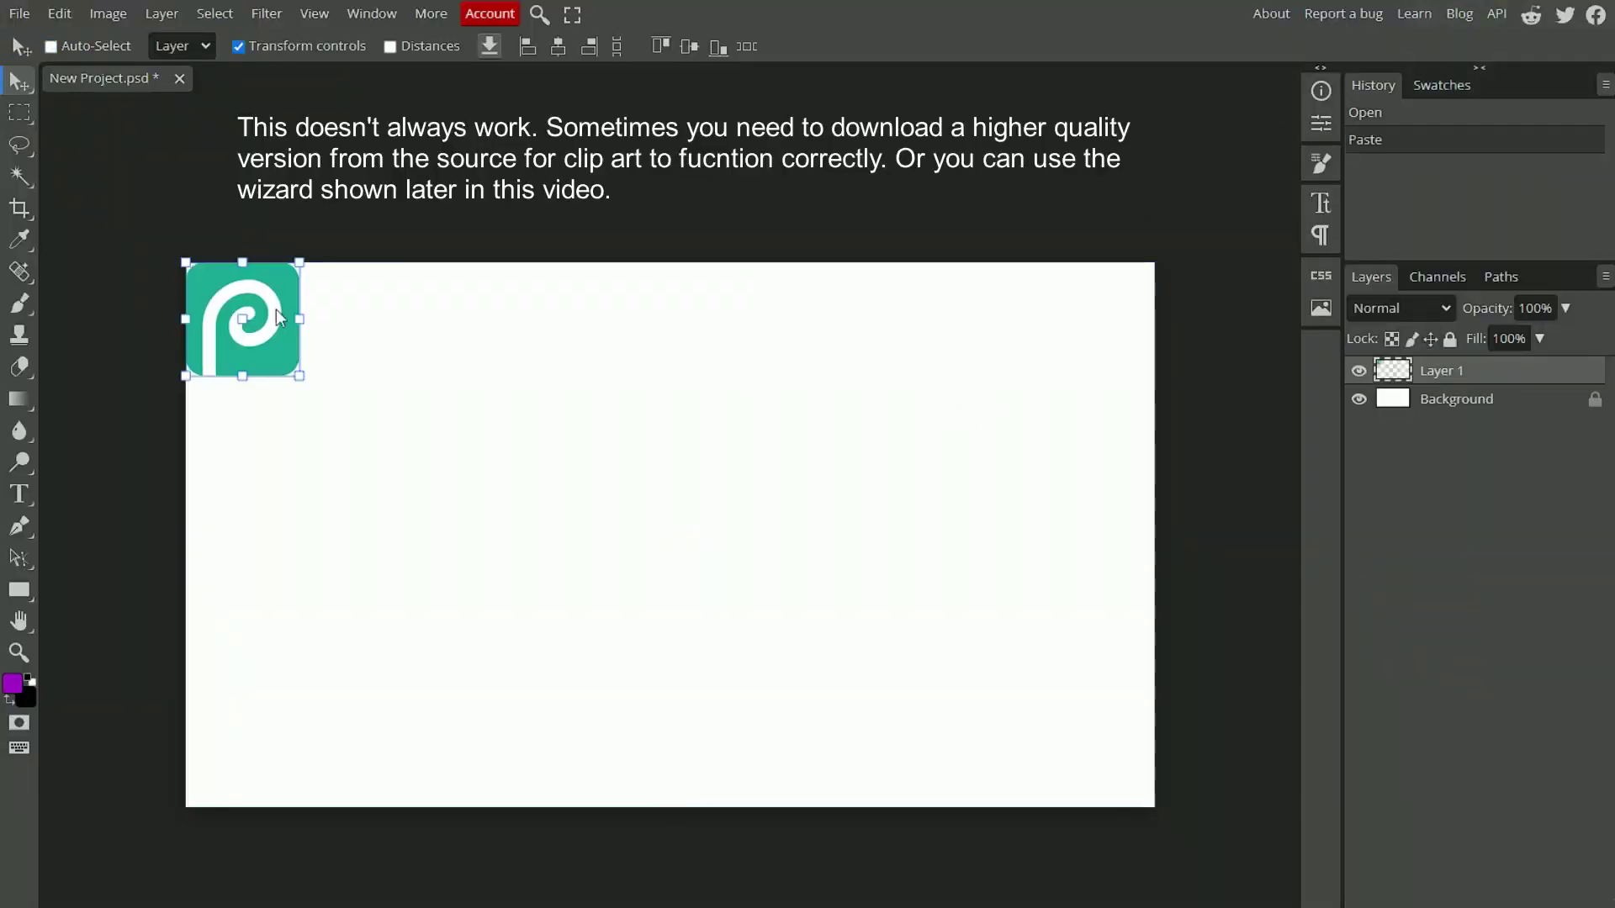
Step: Enlarge the pasted logo to about 842 × 842 px and delete the Background layer
left_click_drag(298, 376, 611, 687)
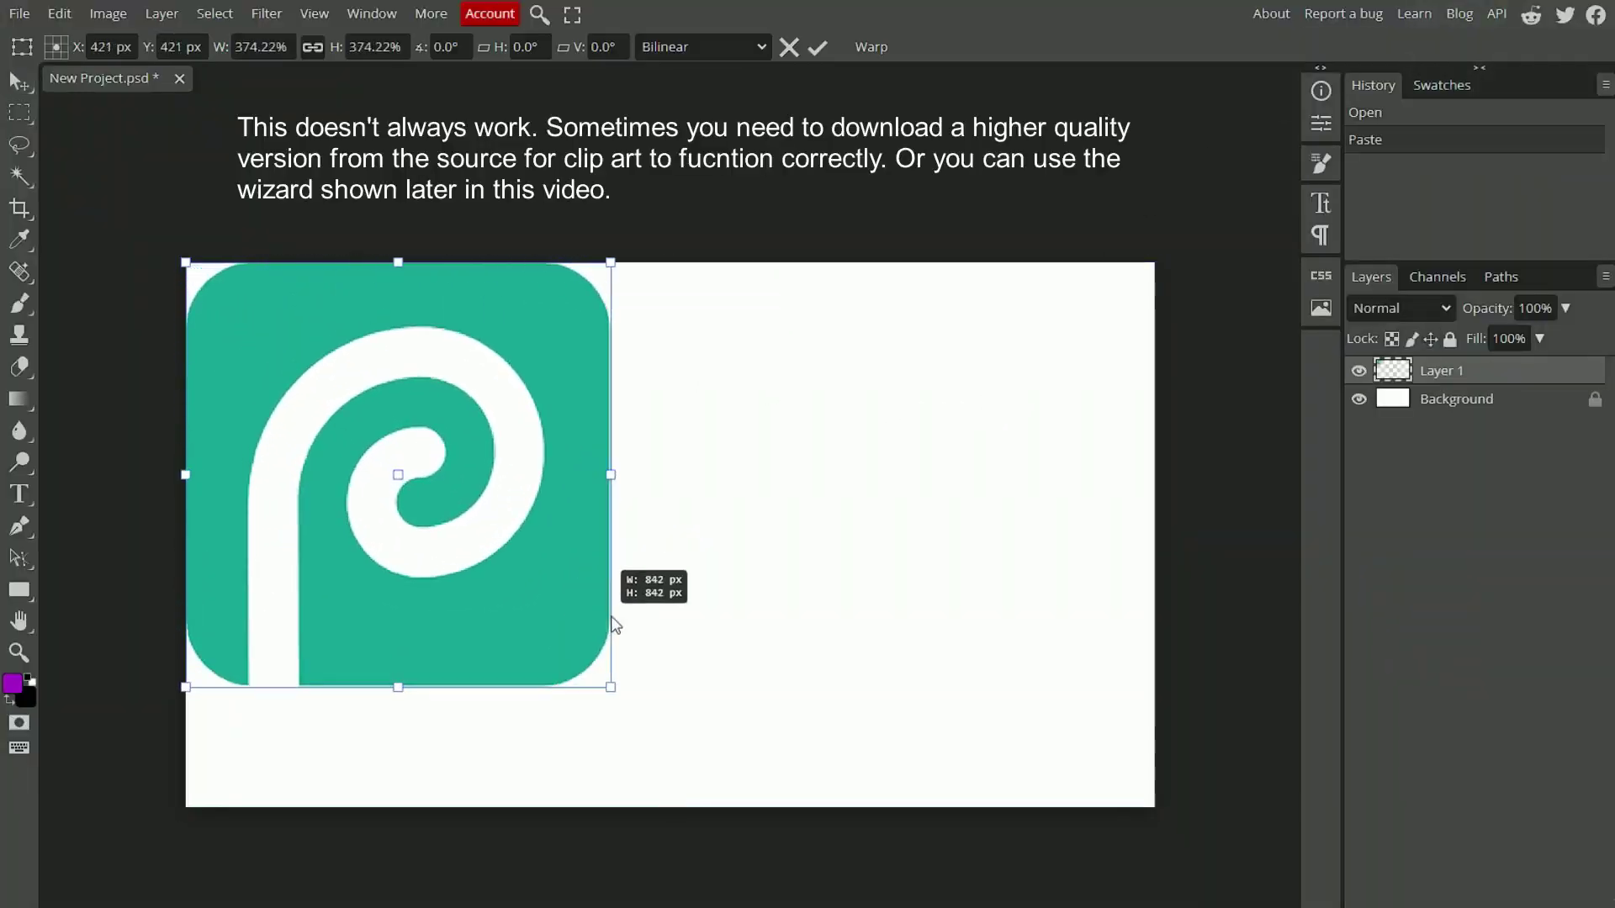
left_click(1428, 403)
key("Delete")
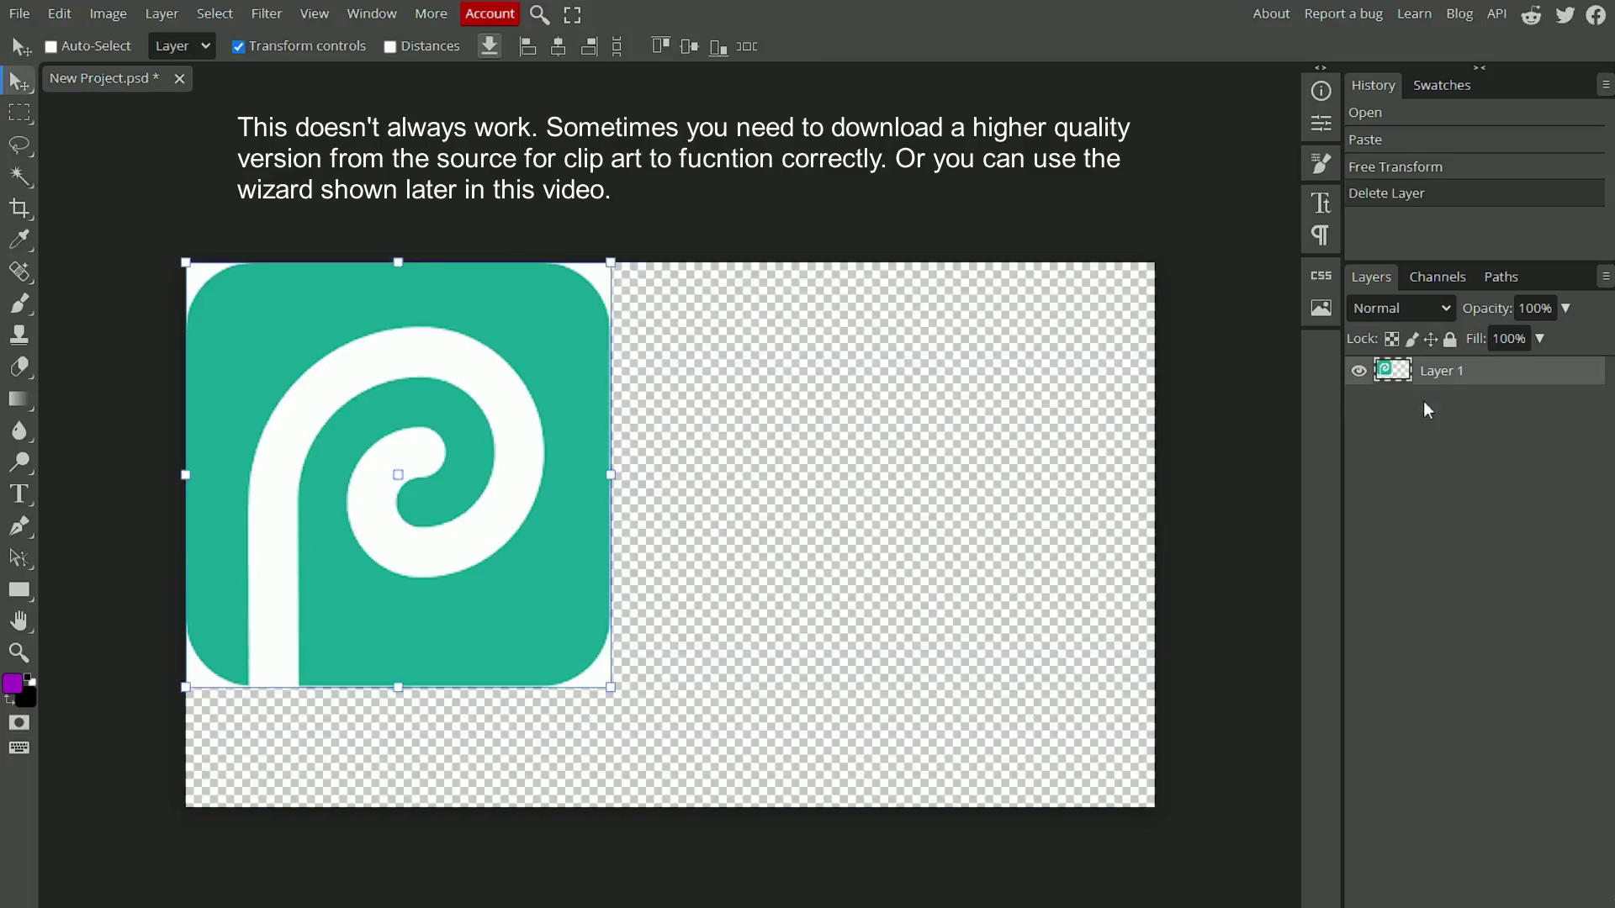
Step: Move the green logo from the canvas's upper-left corner to just right of its centre
left_click_drag(497, 518, 663, 560)
key("ctrl+t")
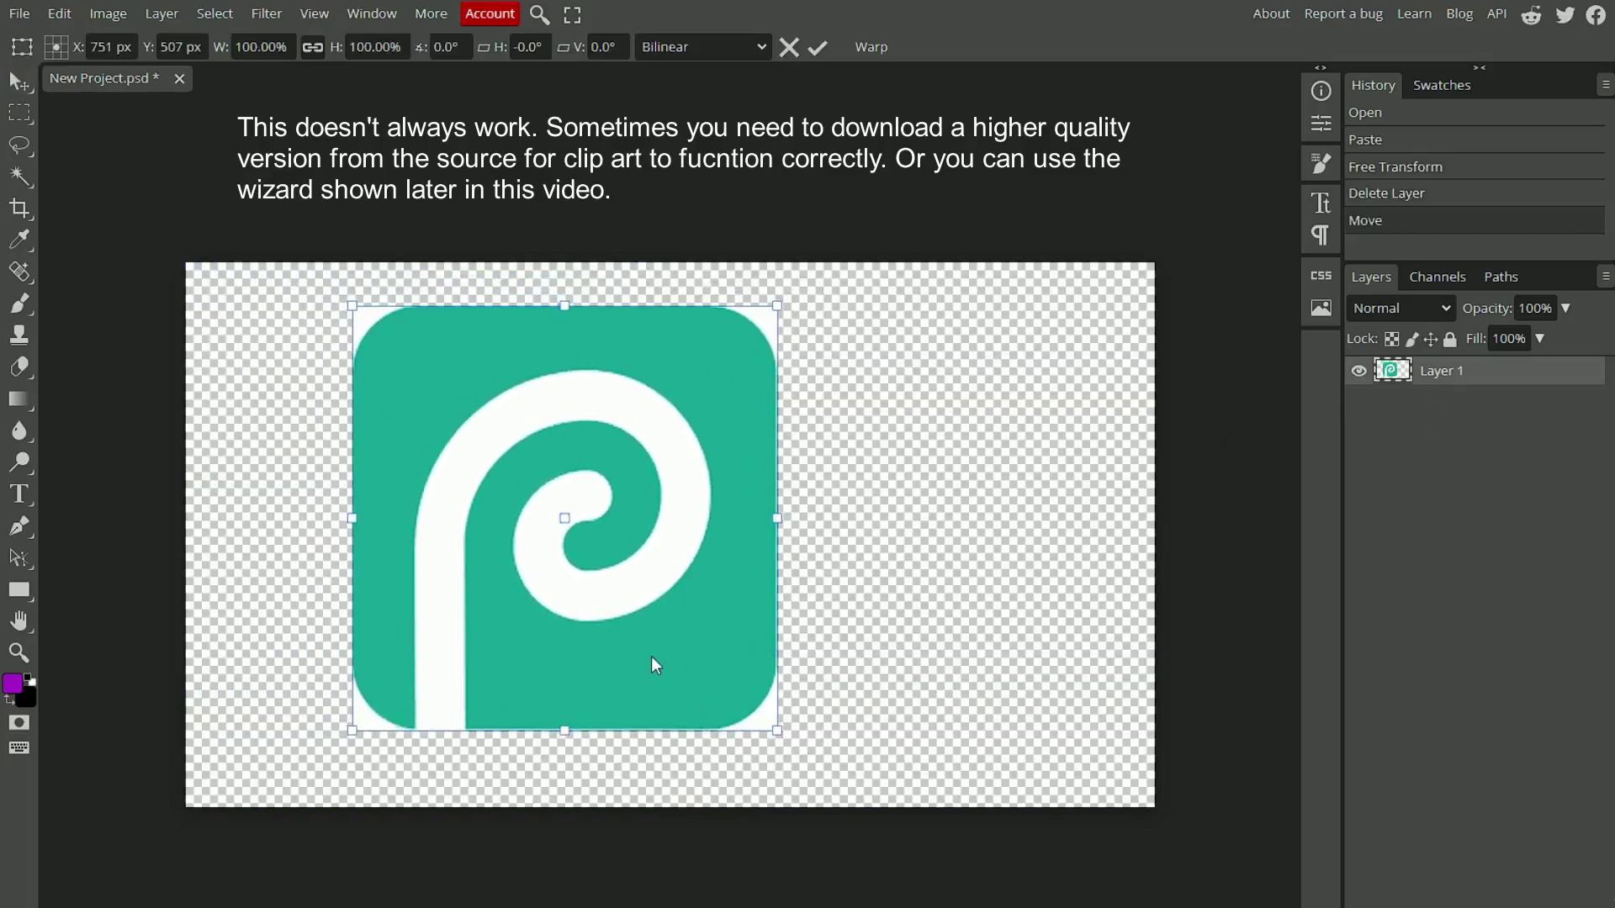
left_click_drag(522, 617, 719, 650)
left_click(1462, 372)
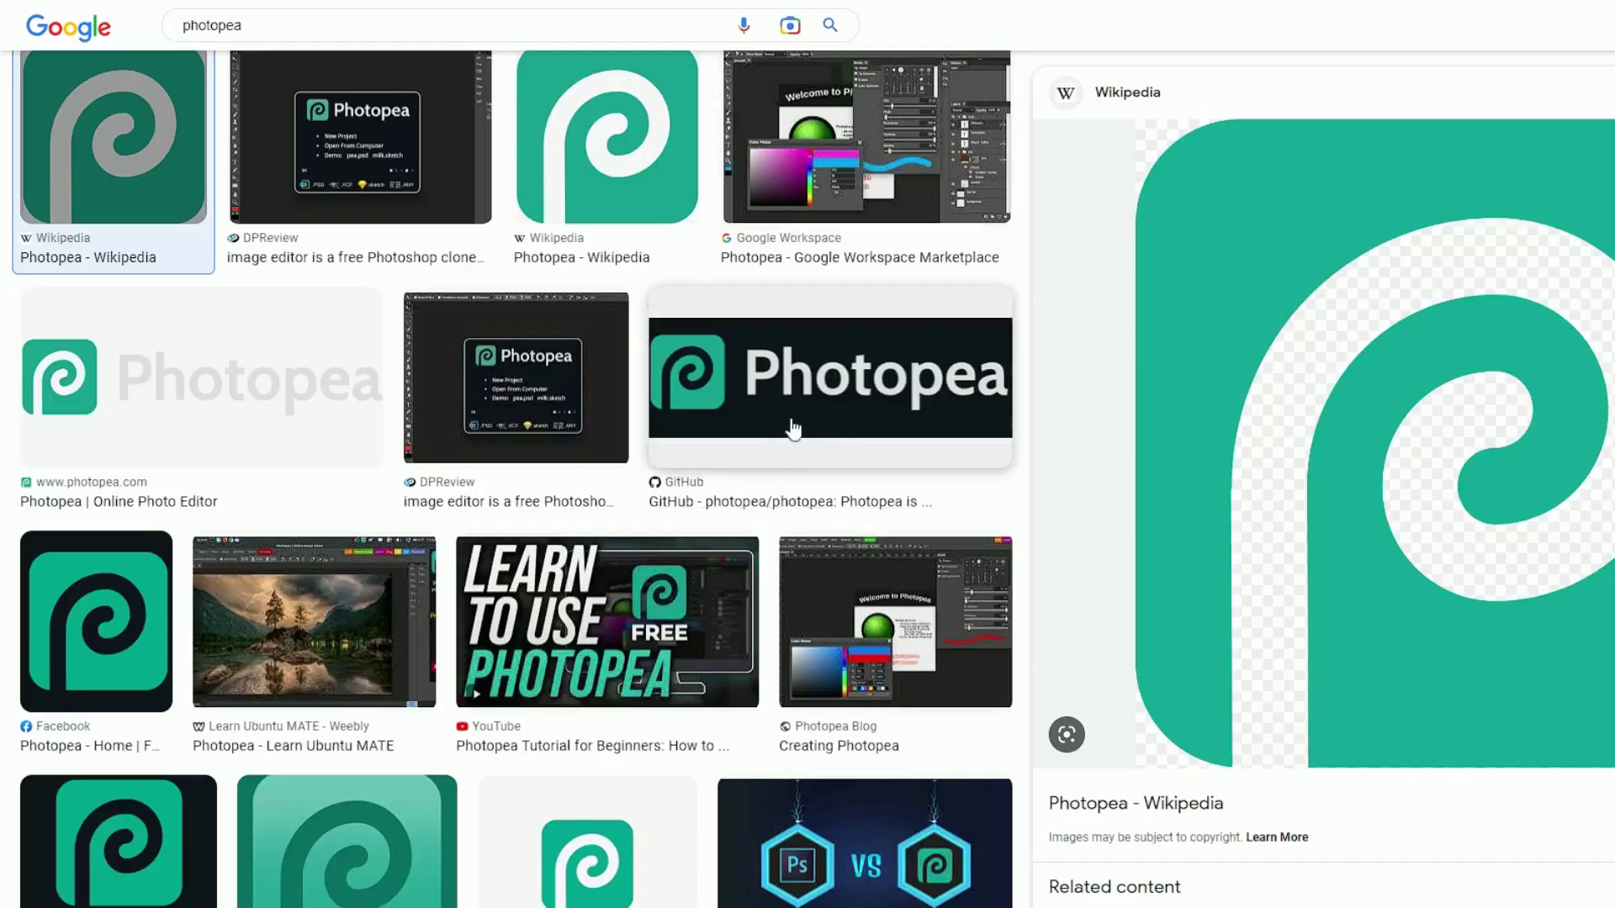
Step: Bring the dark Photopea logo with lettering from the Google Images results into the project and enlarge it to about 125%
left_click(120, 854)
right_click(1490, 427)
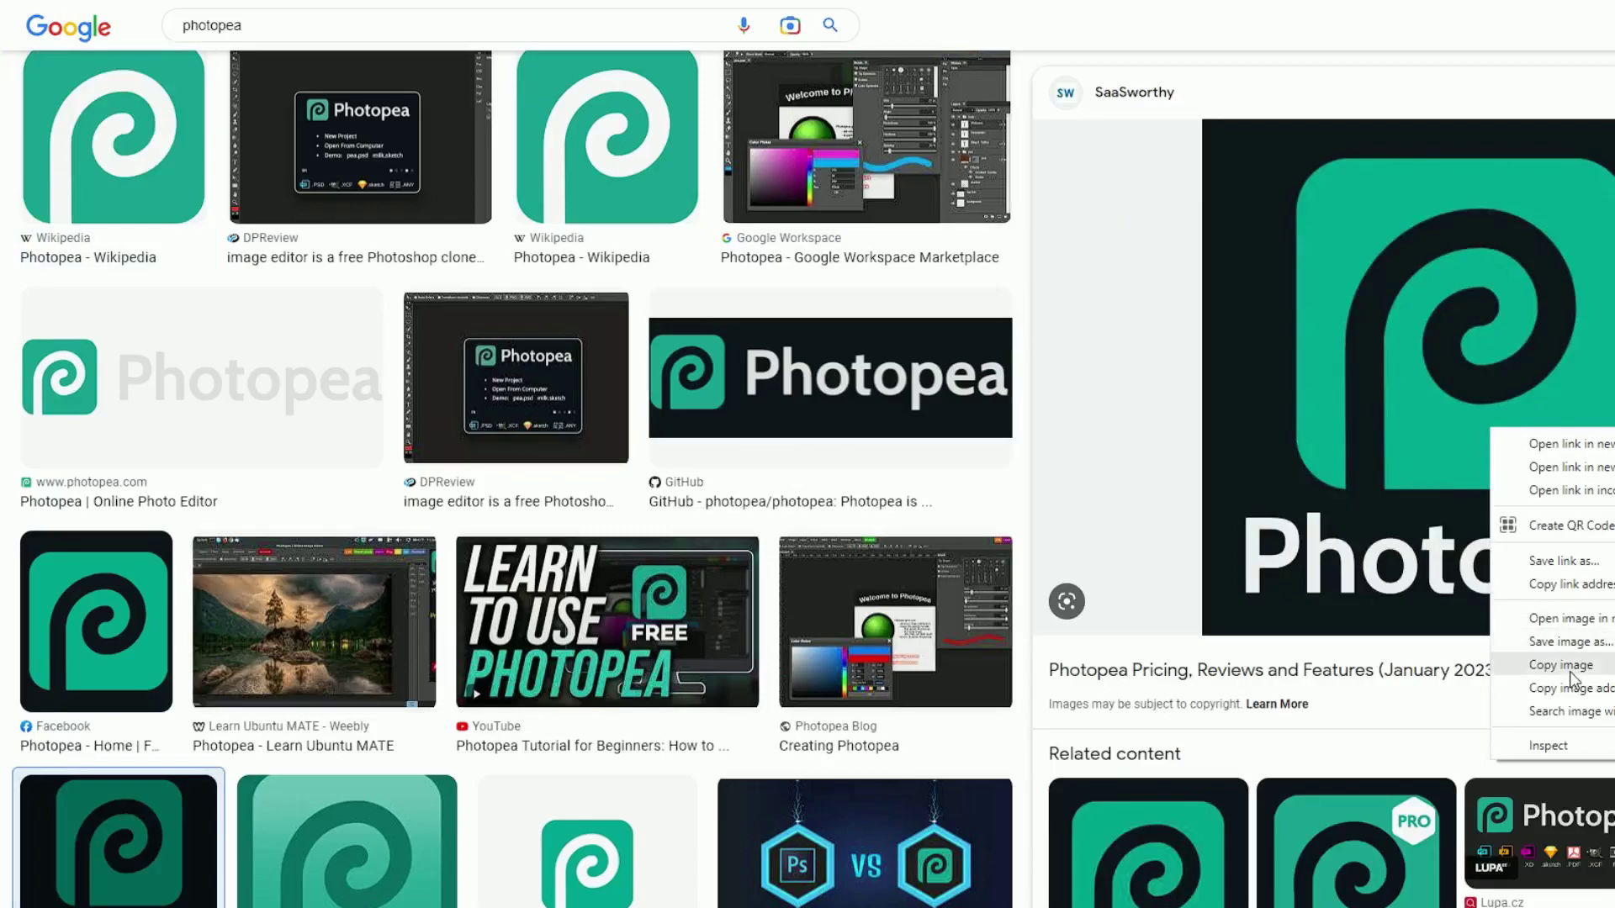
left_click(1571, 665)
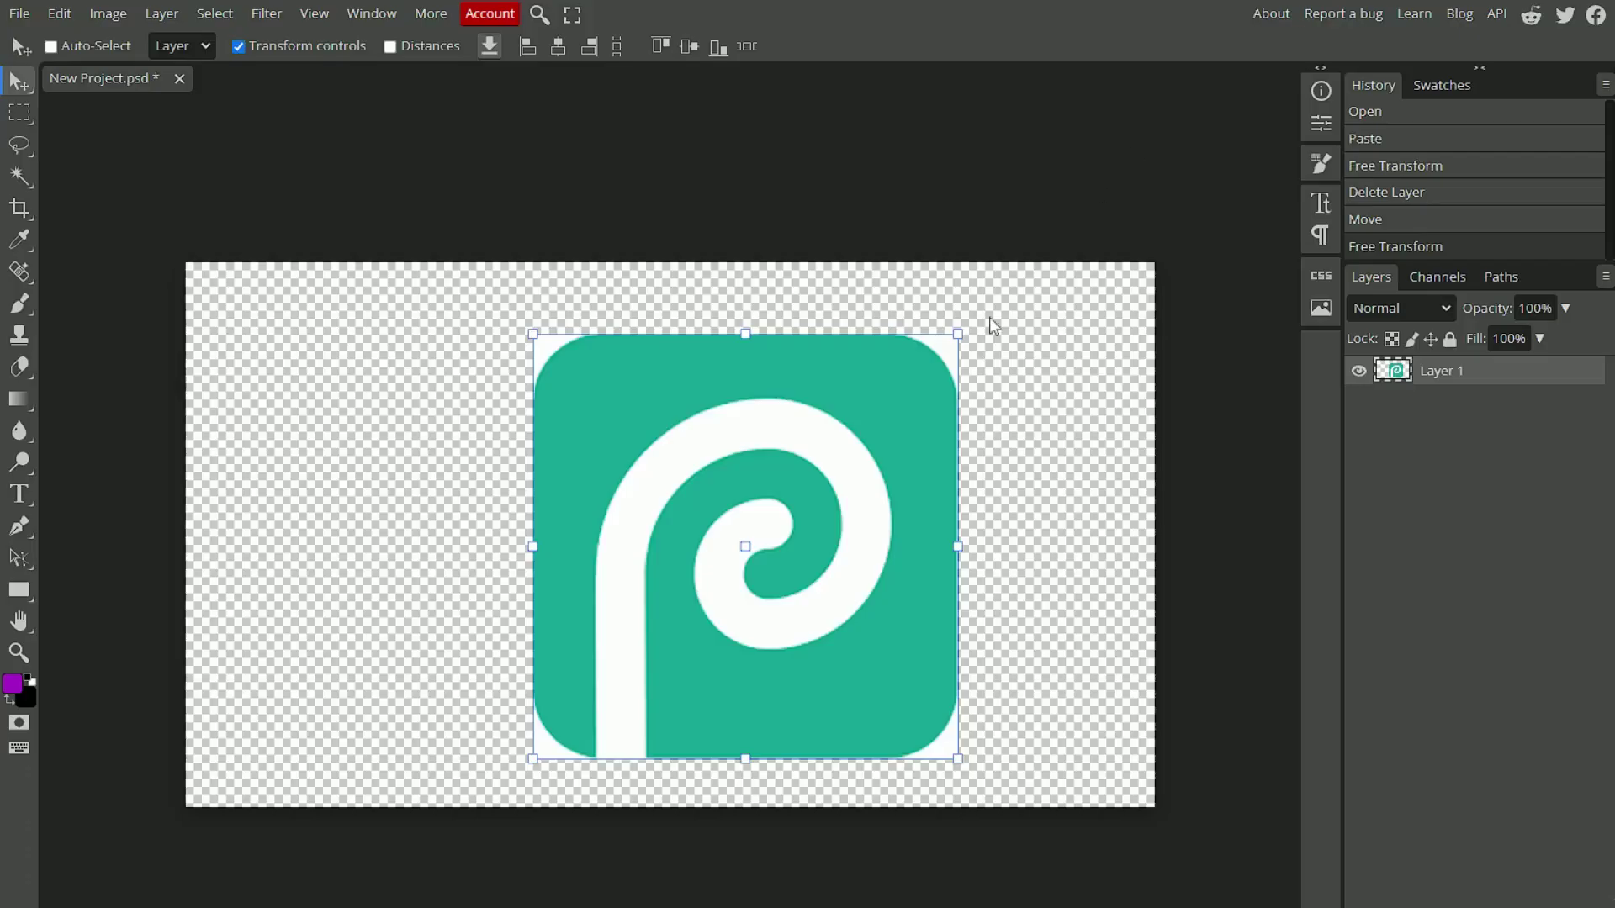
key("ctrl+v")
left_click_drag(446, 520, 515, 575)
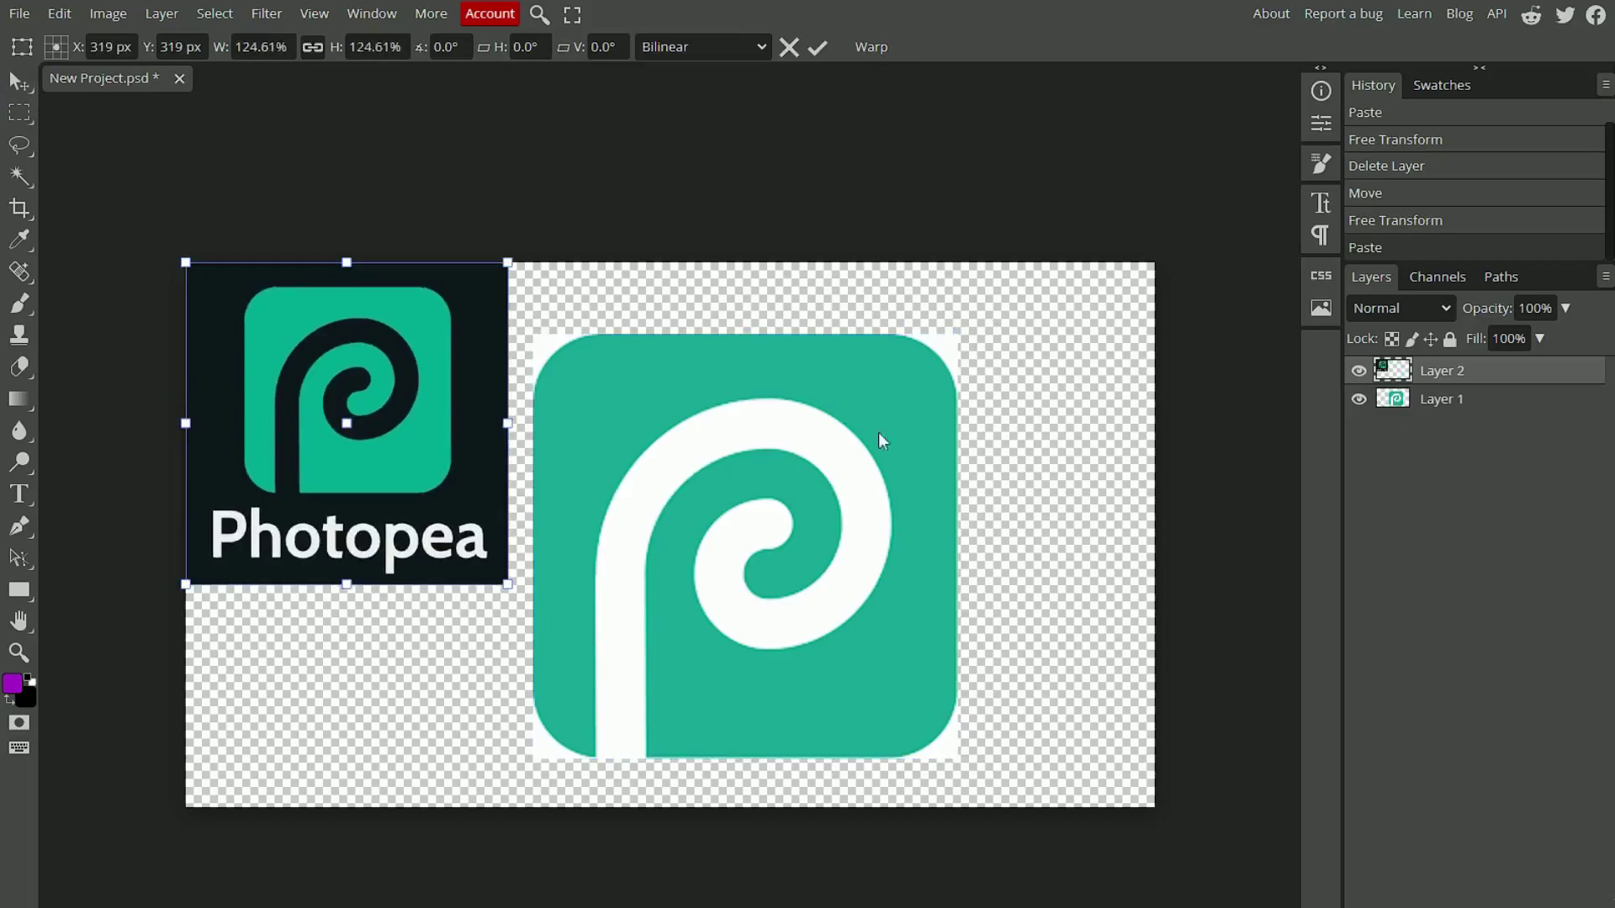
Step: Delete the plain green logo's layer and place the dark logo, slightly reduced, near the middle of the canvas
left_click(1415, 397)
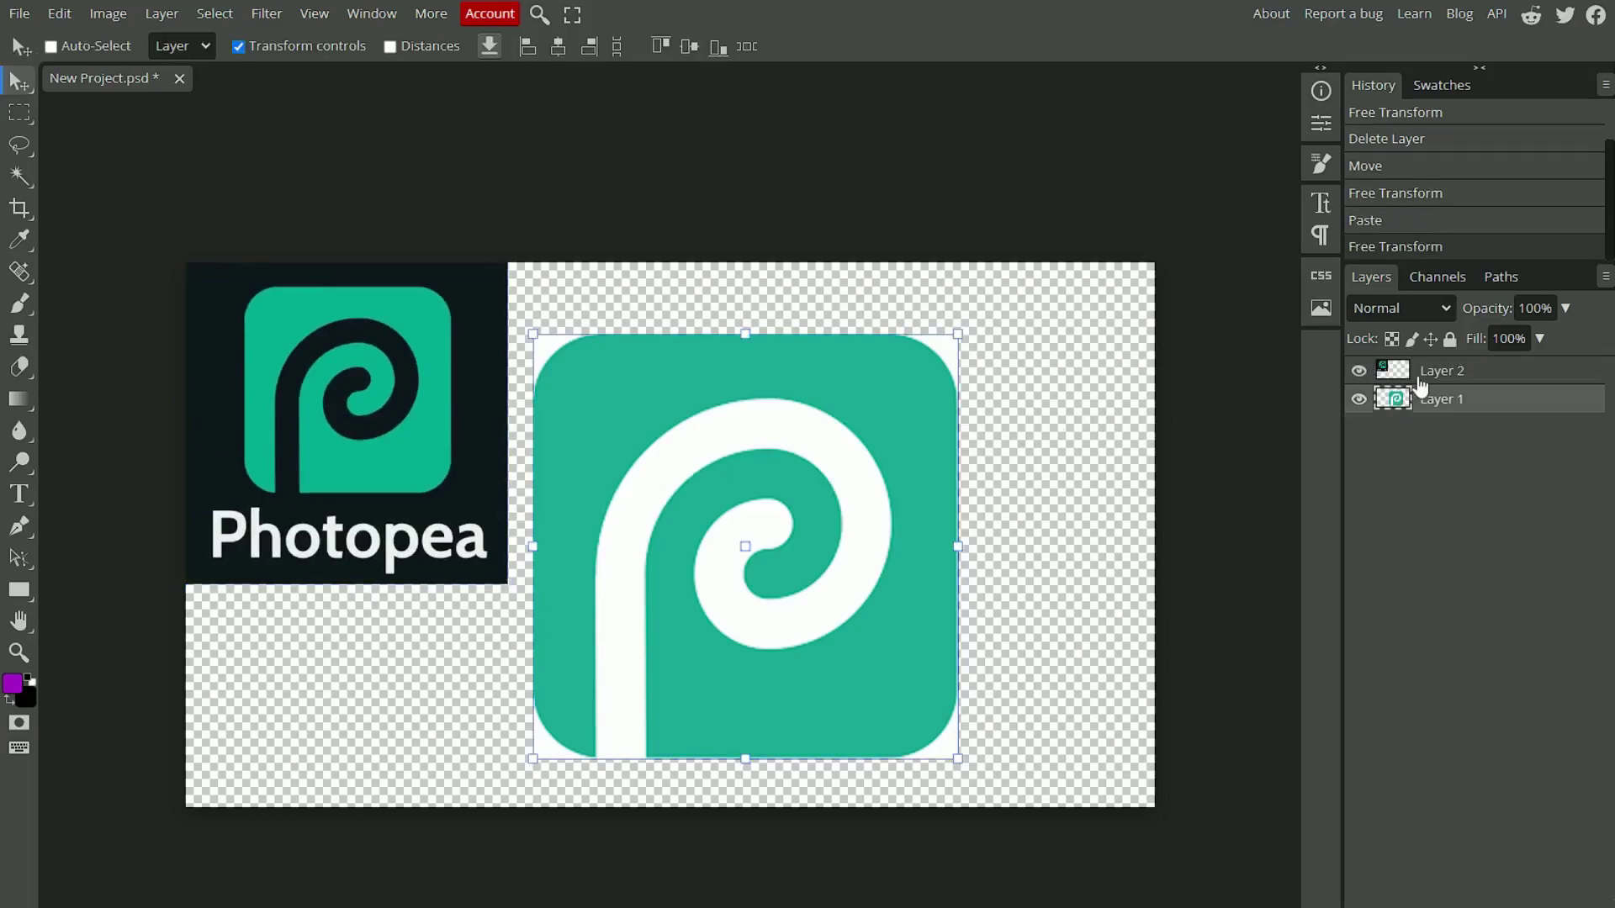
key("Delete")
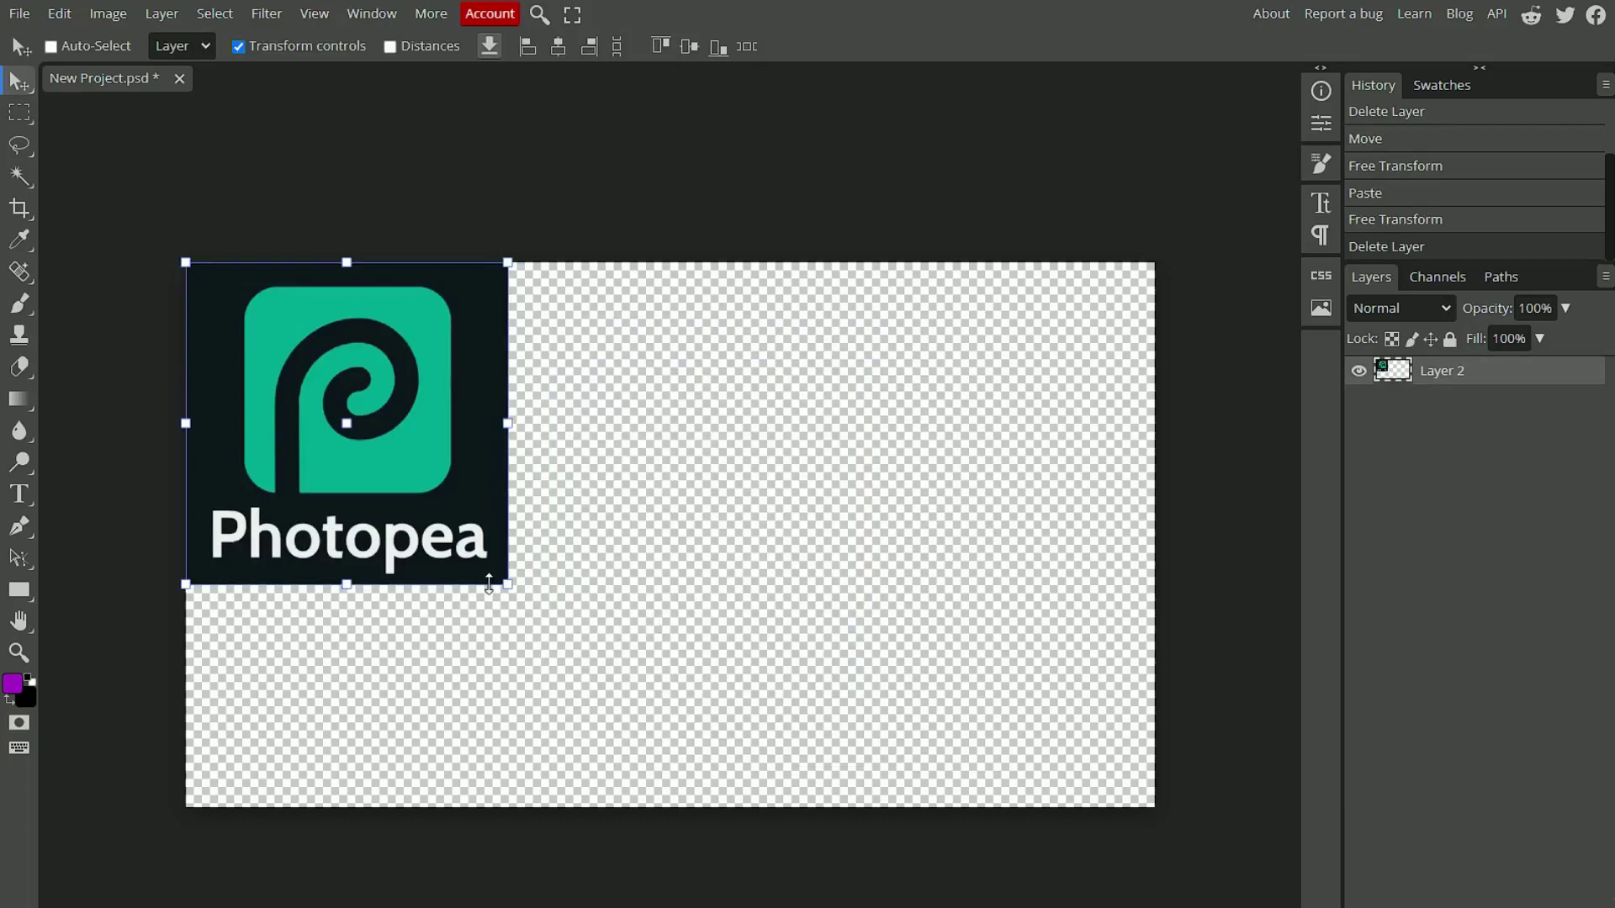
left_click_drag(514, 589, 430, 507)
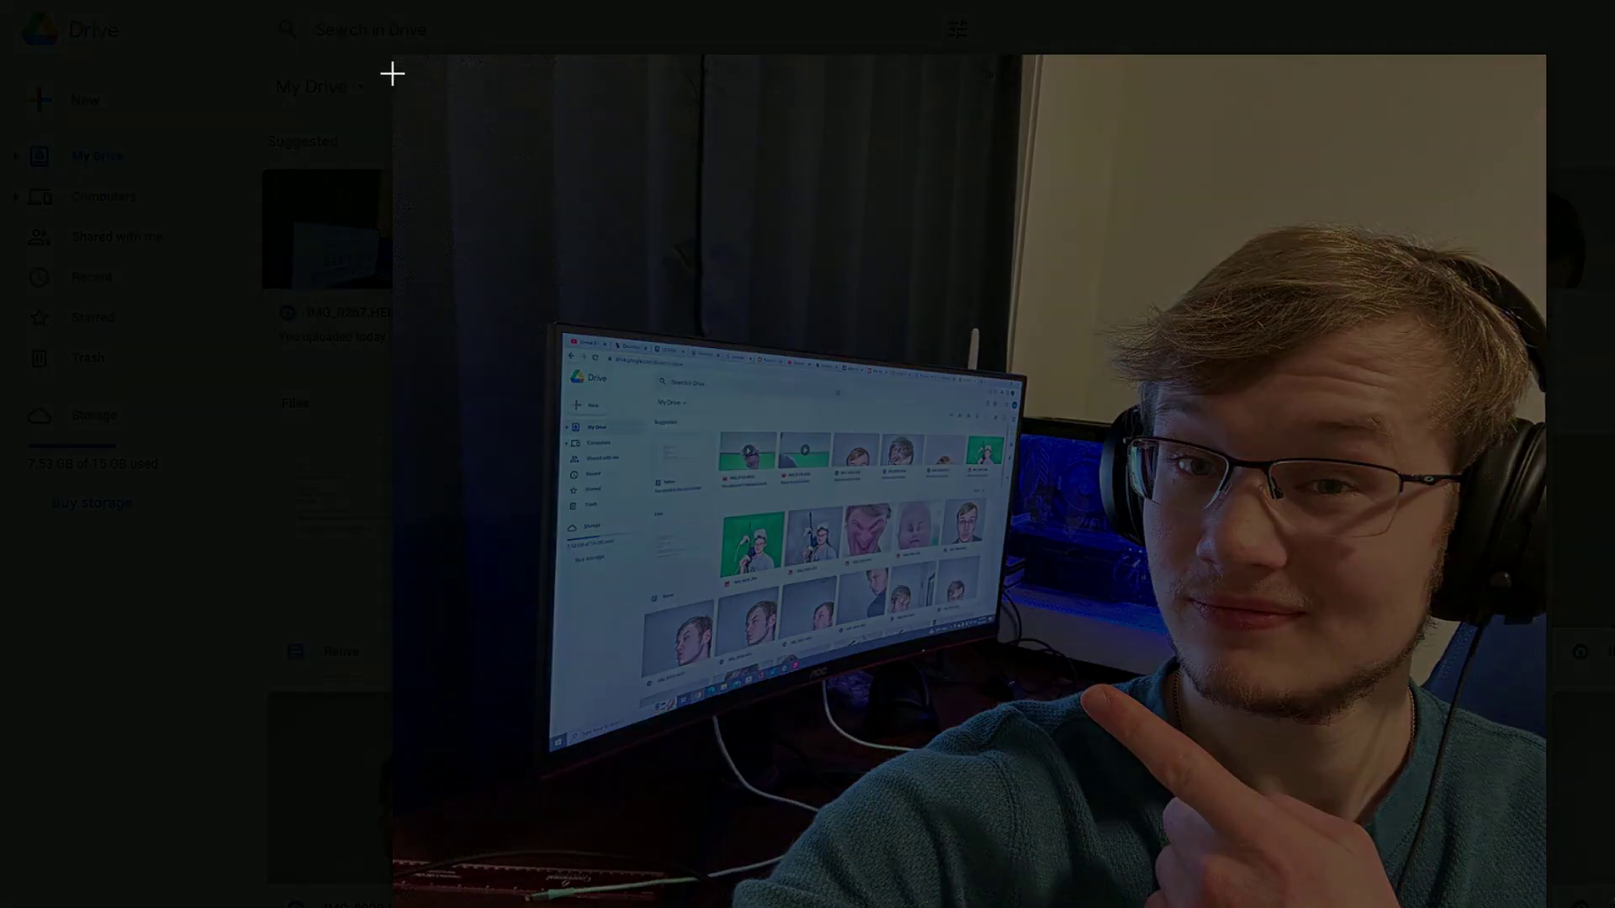
Step: Capture the selfie photo IMG_0267.HEIC from Google Drive as a screenshot and paste it into the Photopea project
left_click_drag(392, 74, 1549, 907)
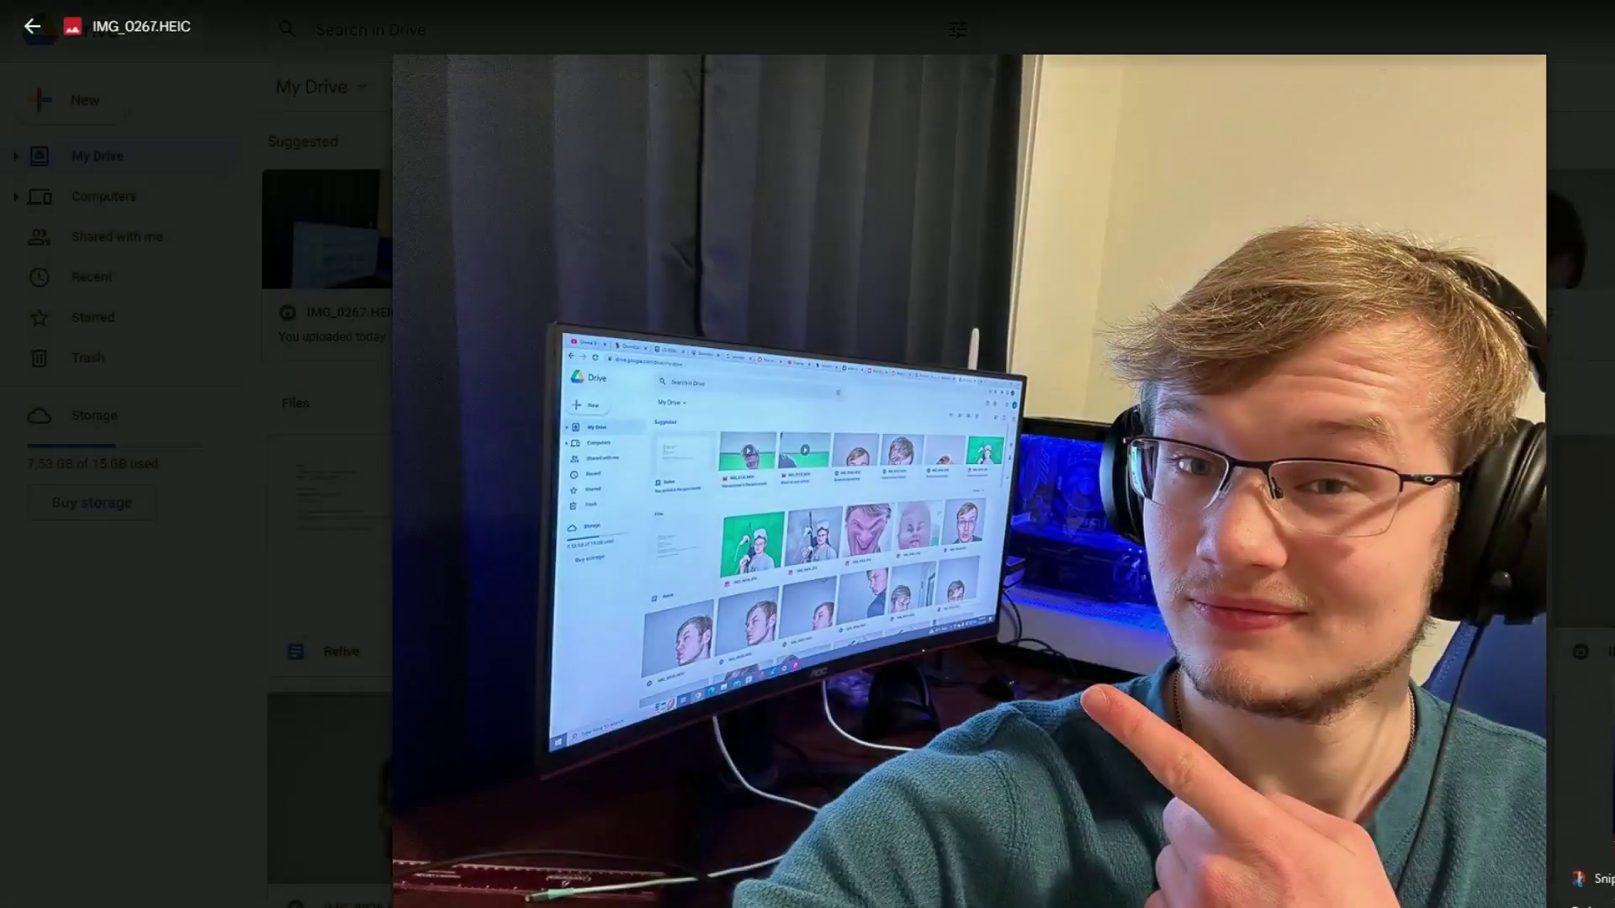
key("alt+Tab")
key("ctrl+v")
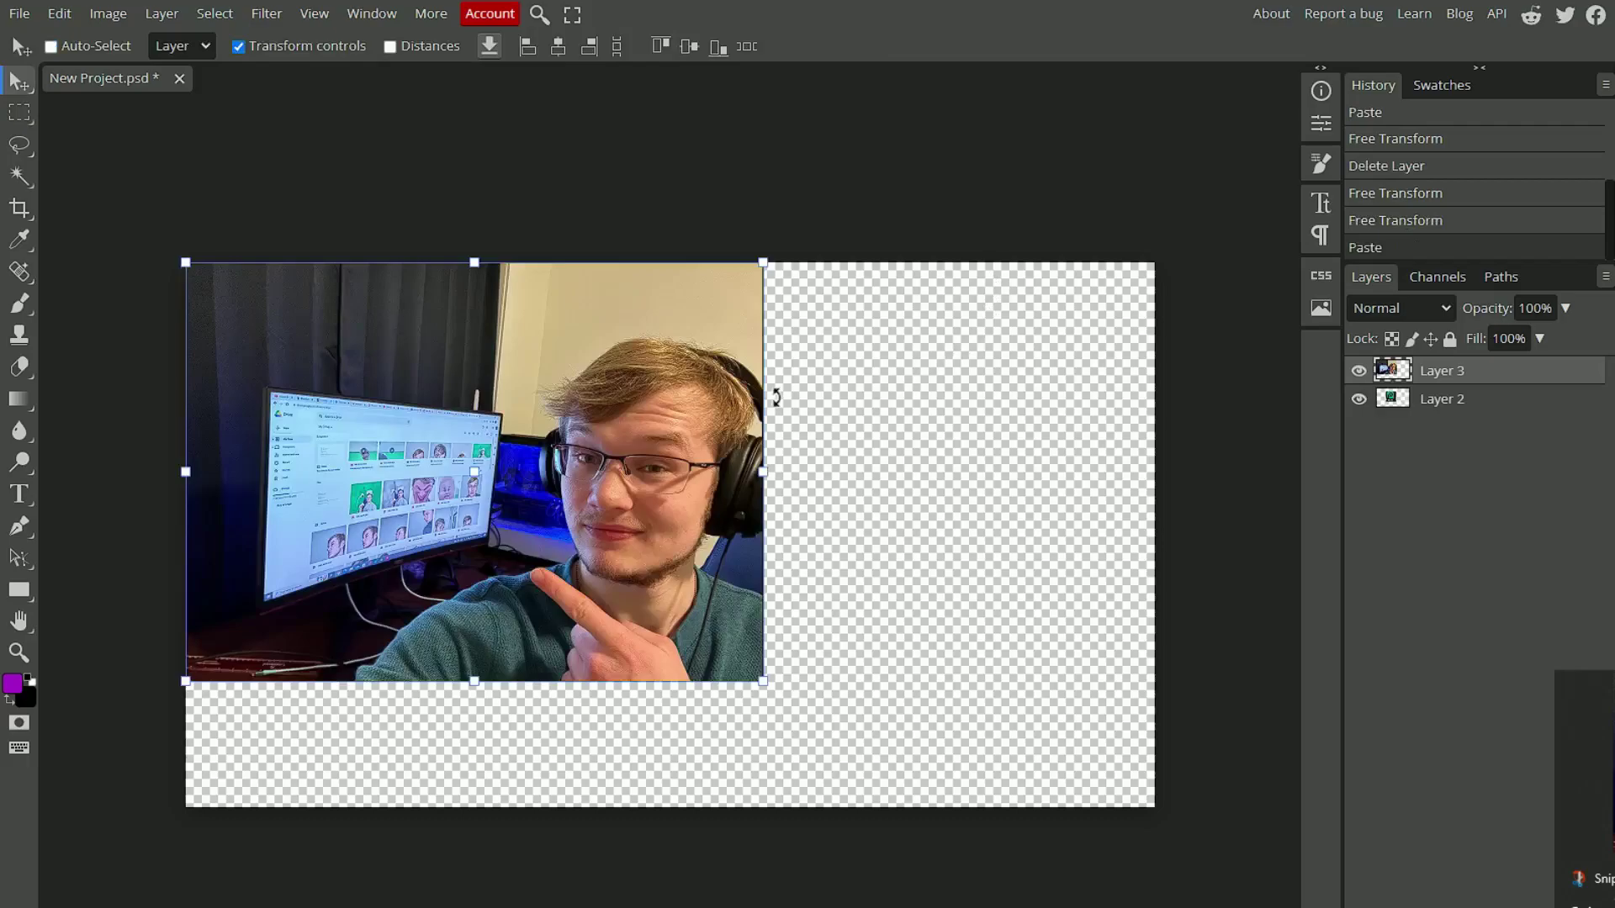
Step: Scale the pasted photo to about 170% and position it so that it covers the whole canvas
left_click_drag(762, 681, 1127, 904)
left_click_drag(947, 757, 959, 686)
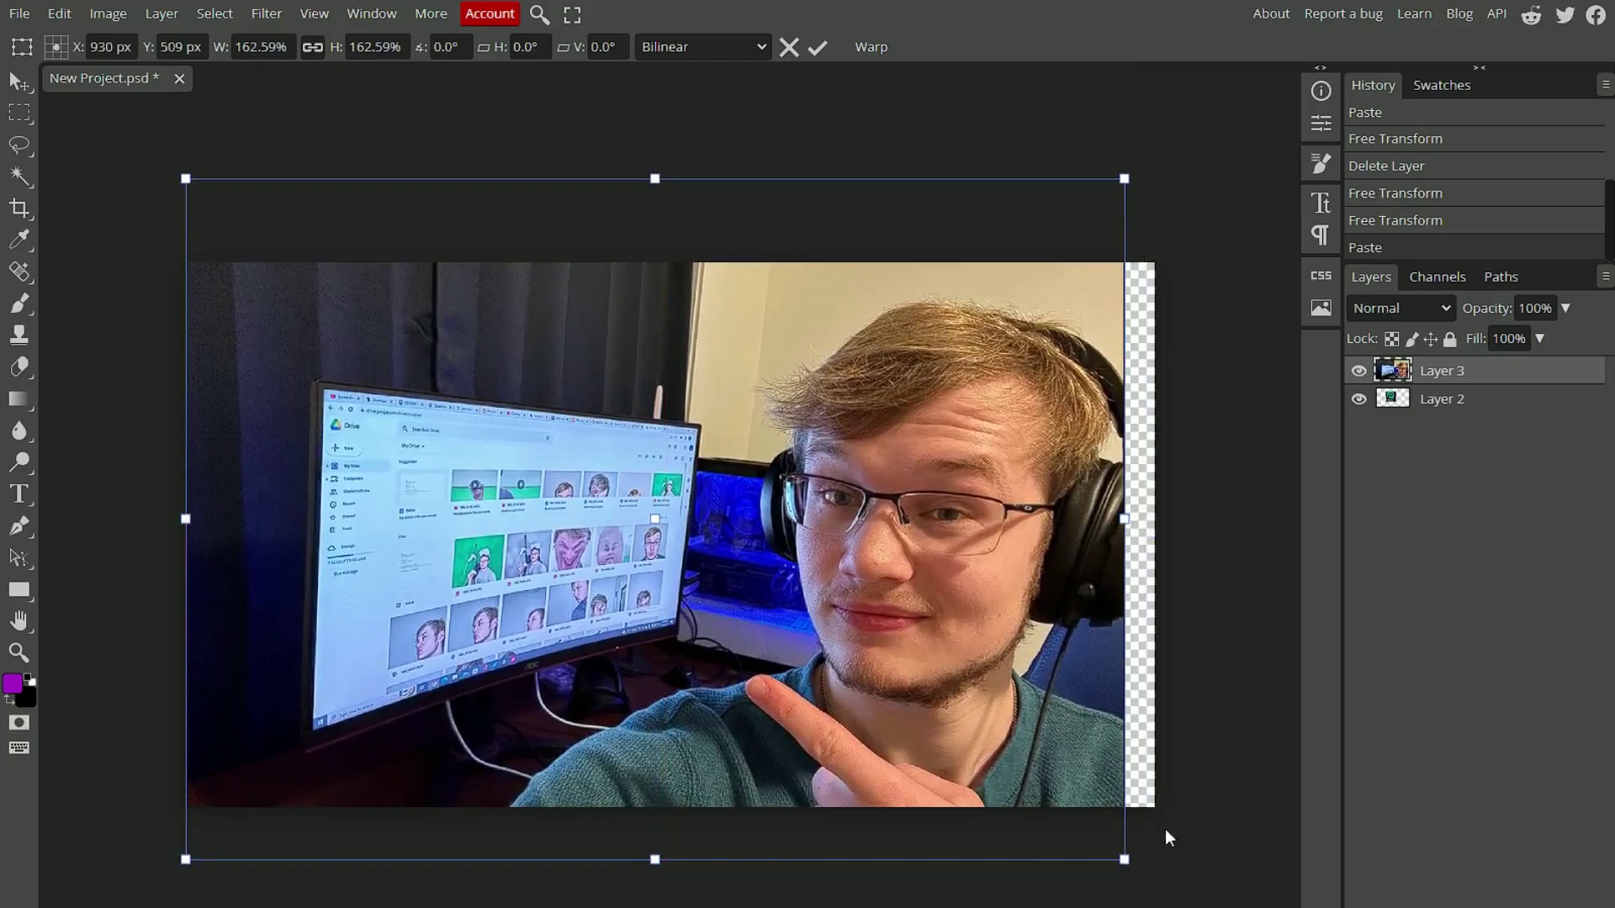
left_click_drag(1125, 859, 1063, 800)
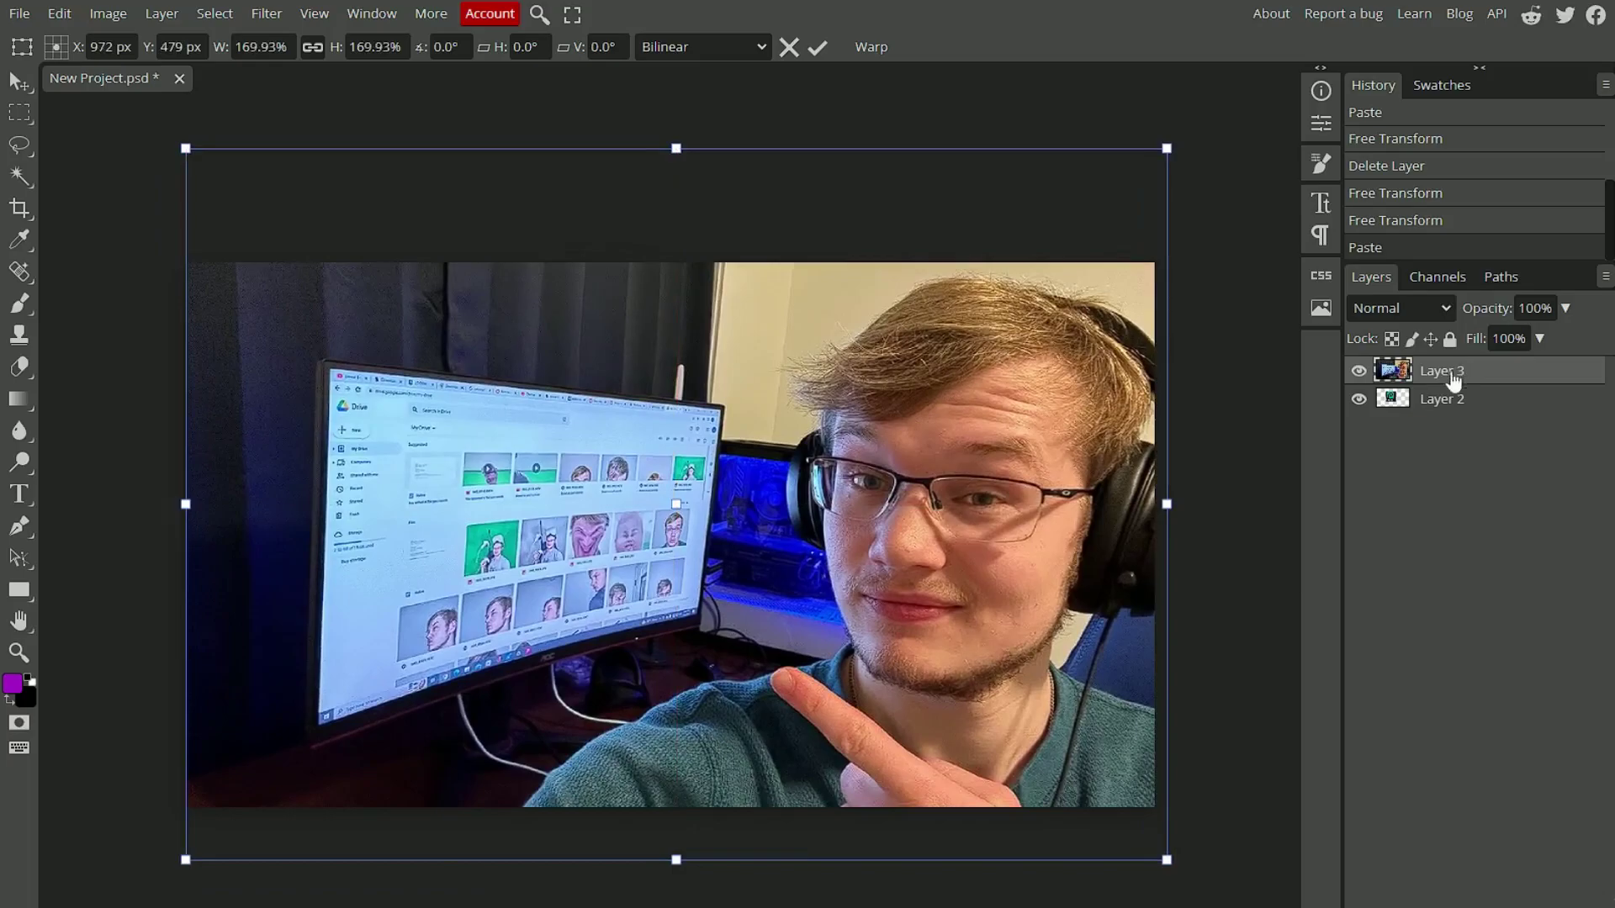
Step: Place the logo's Layer 2 above the photo's Layer 3 and move the logo over the face
left_click(1438, 399)
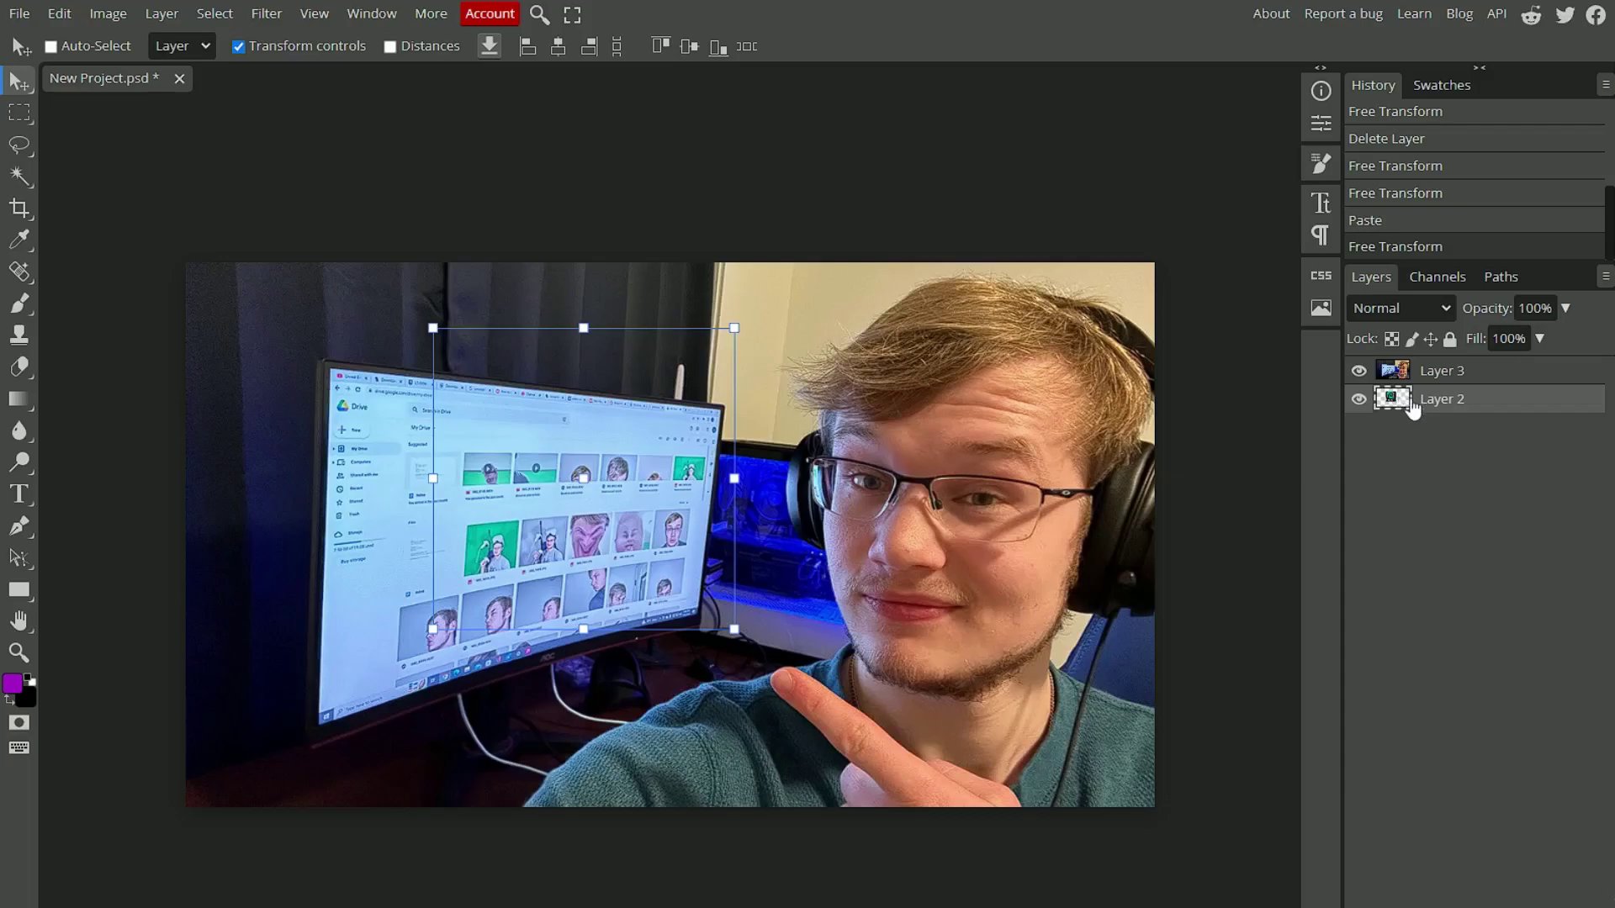
left_click_drag(1412, 408, 1410, 363)
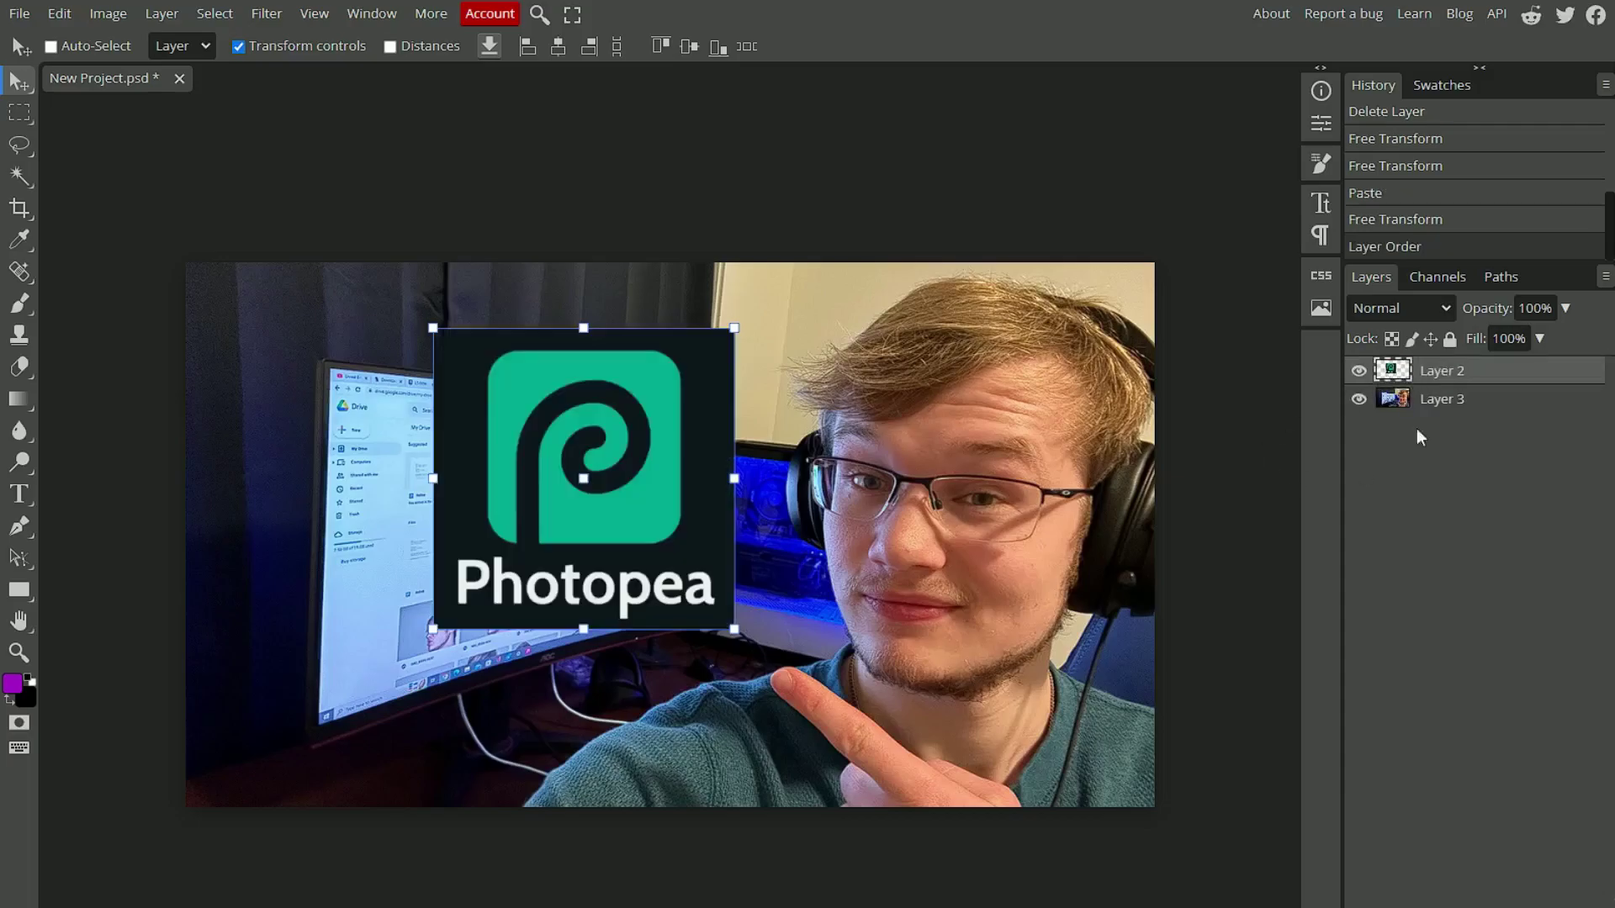
left_click_drag(639, 496, 1055, 480)
left_click(1359, 371)
left_click(1359, 371)
left_click_drag(1018, 451, 994, 399)
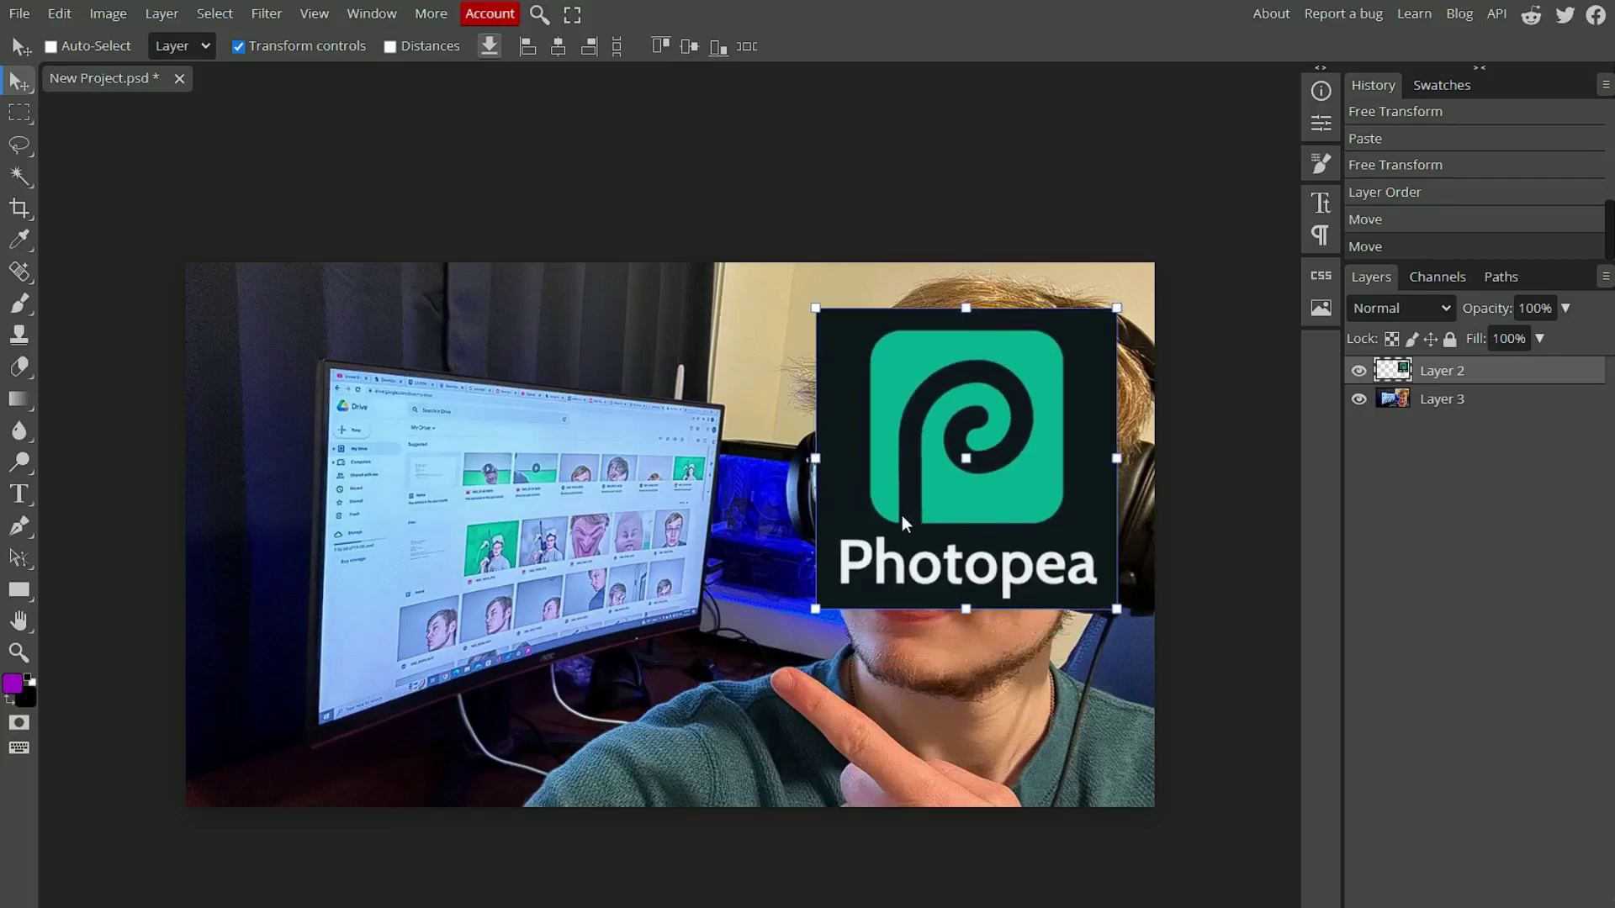
Step: Shrink the Photopea logo to about 294 px square and position it in the photo's upper-left corner
left_click_drag(1055, 424, 775, 664)
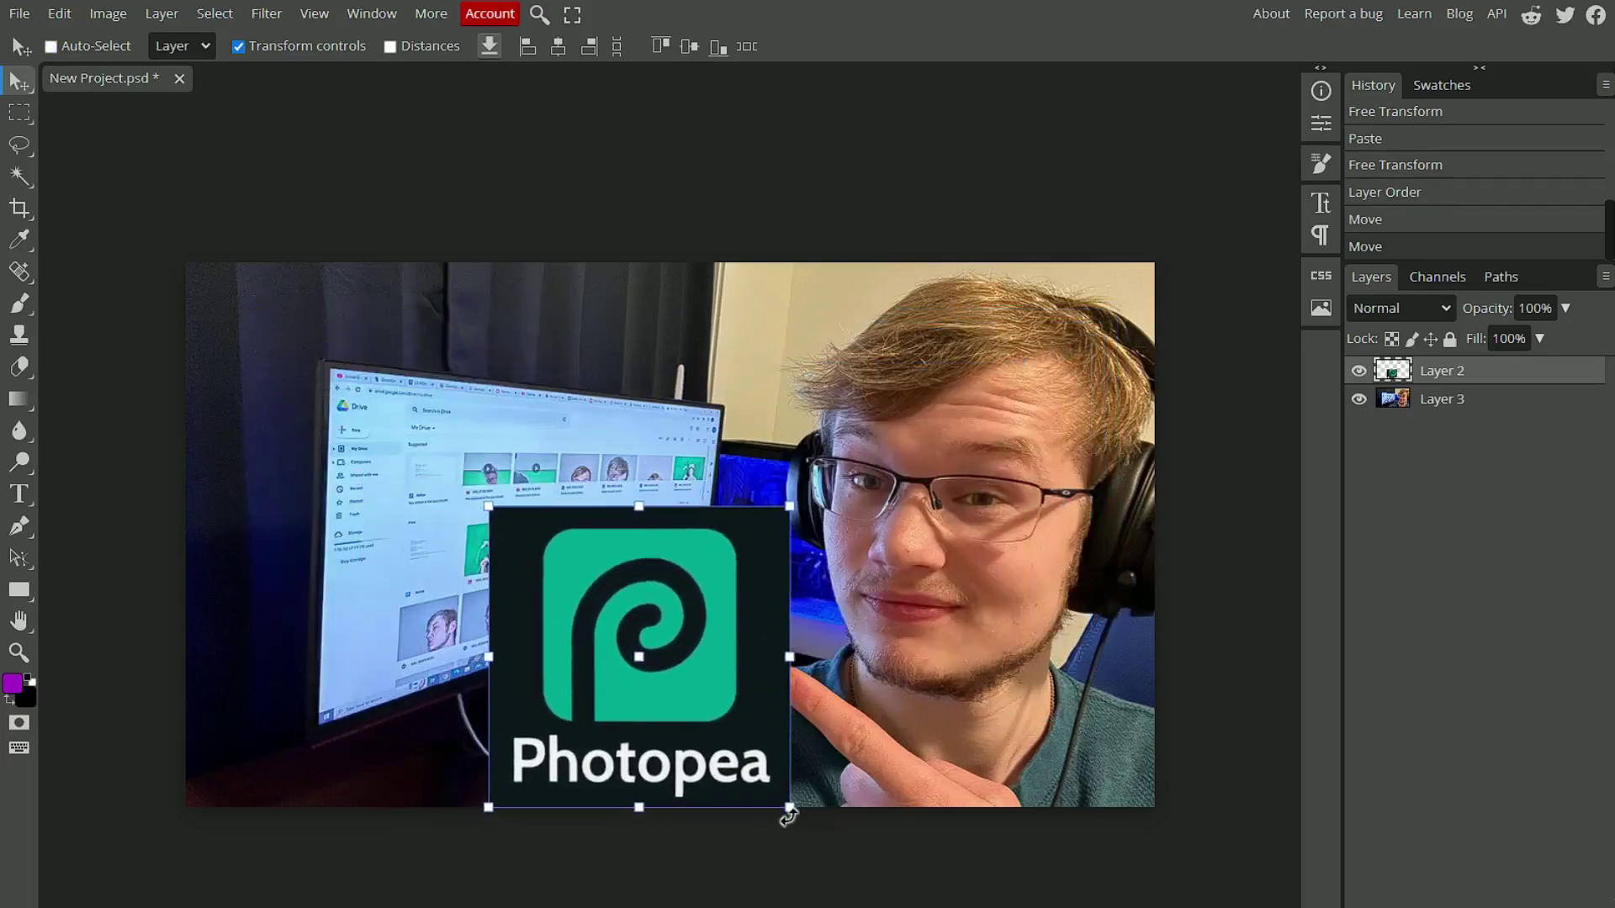
left_click_drag(789, 809, 653, 665)
left_click_drag(566, 574, 264, 337)
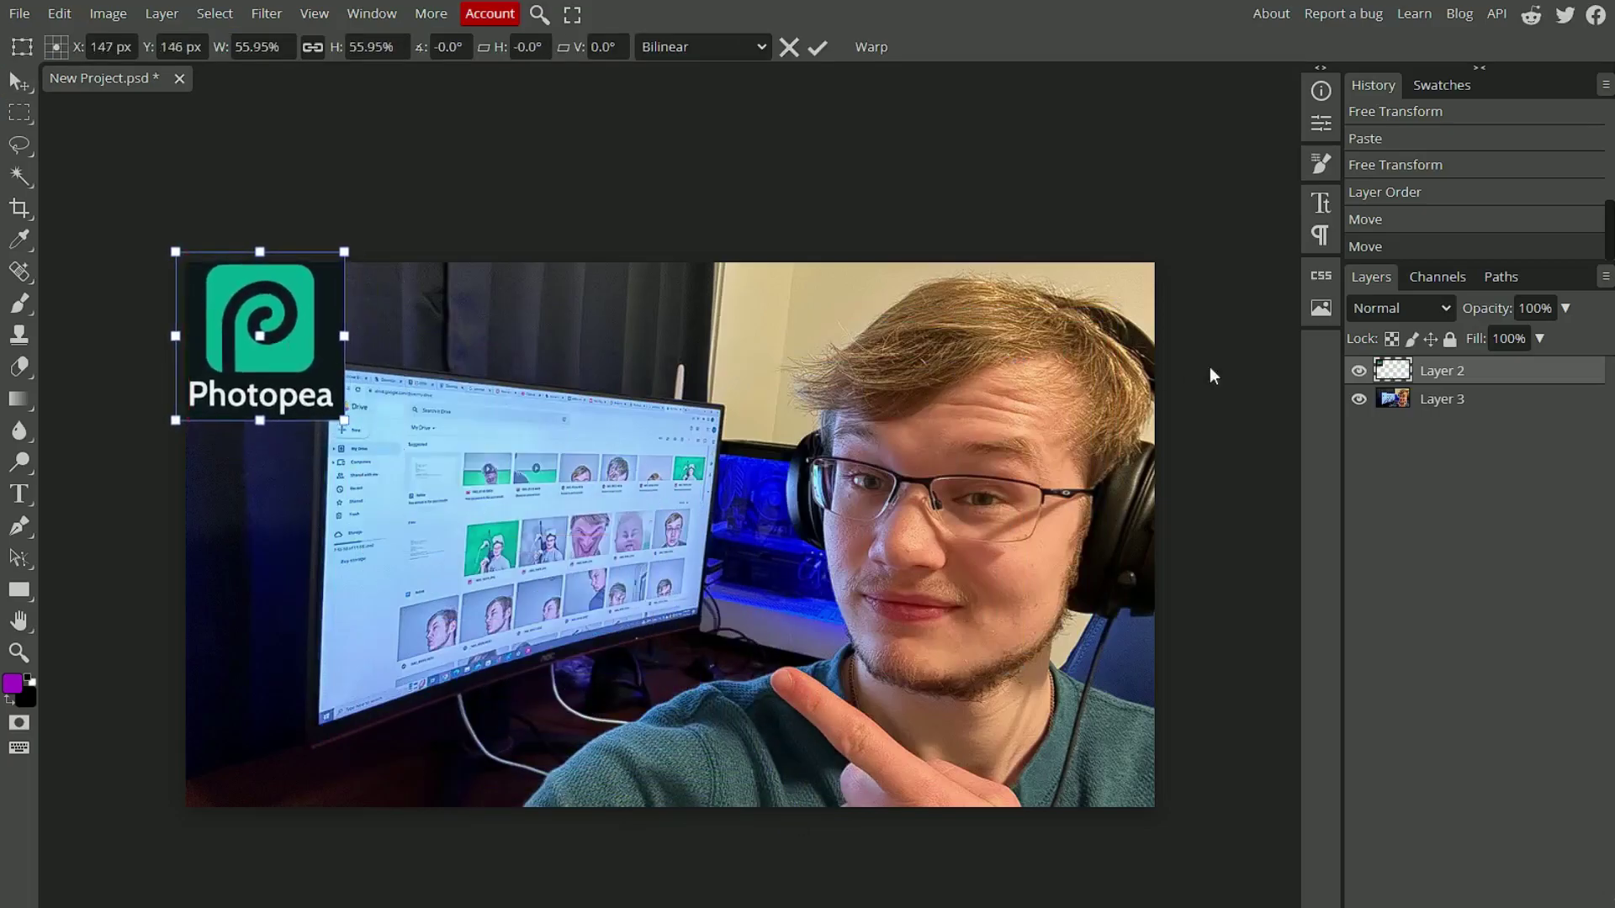
key("Return")
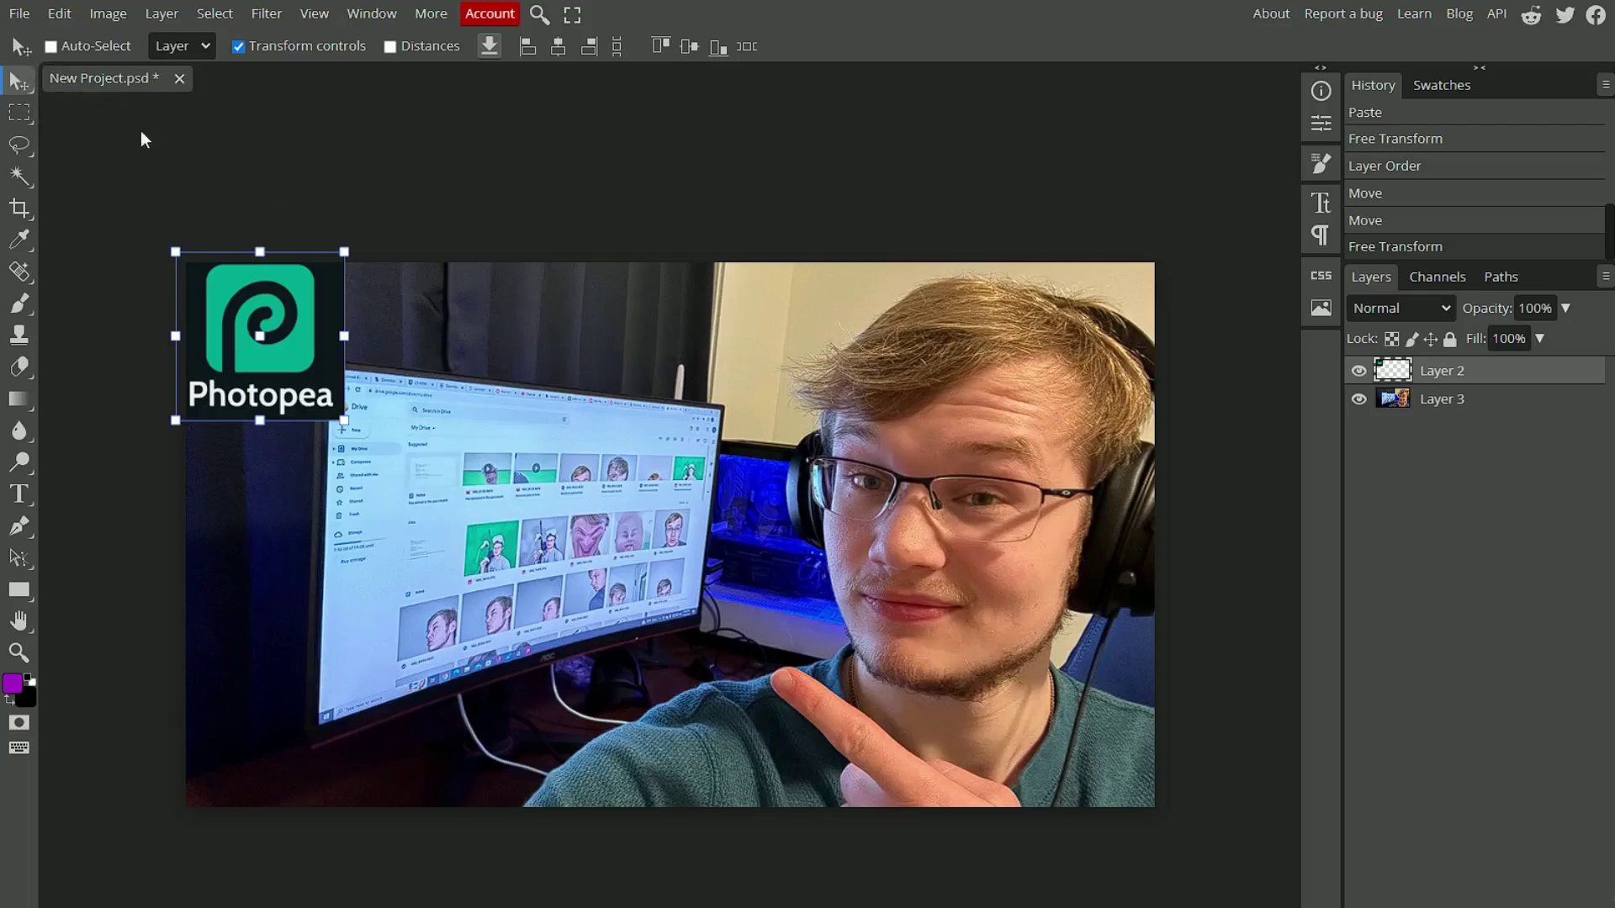
mouse_move(341, 414)
left_mouse_down()
mouse_move(387, 451)
mouse_move(324, 401)
left_mouse_up()
key("Return")
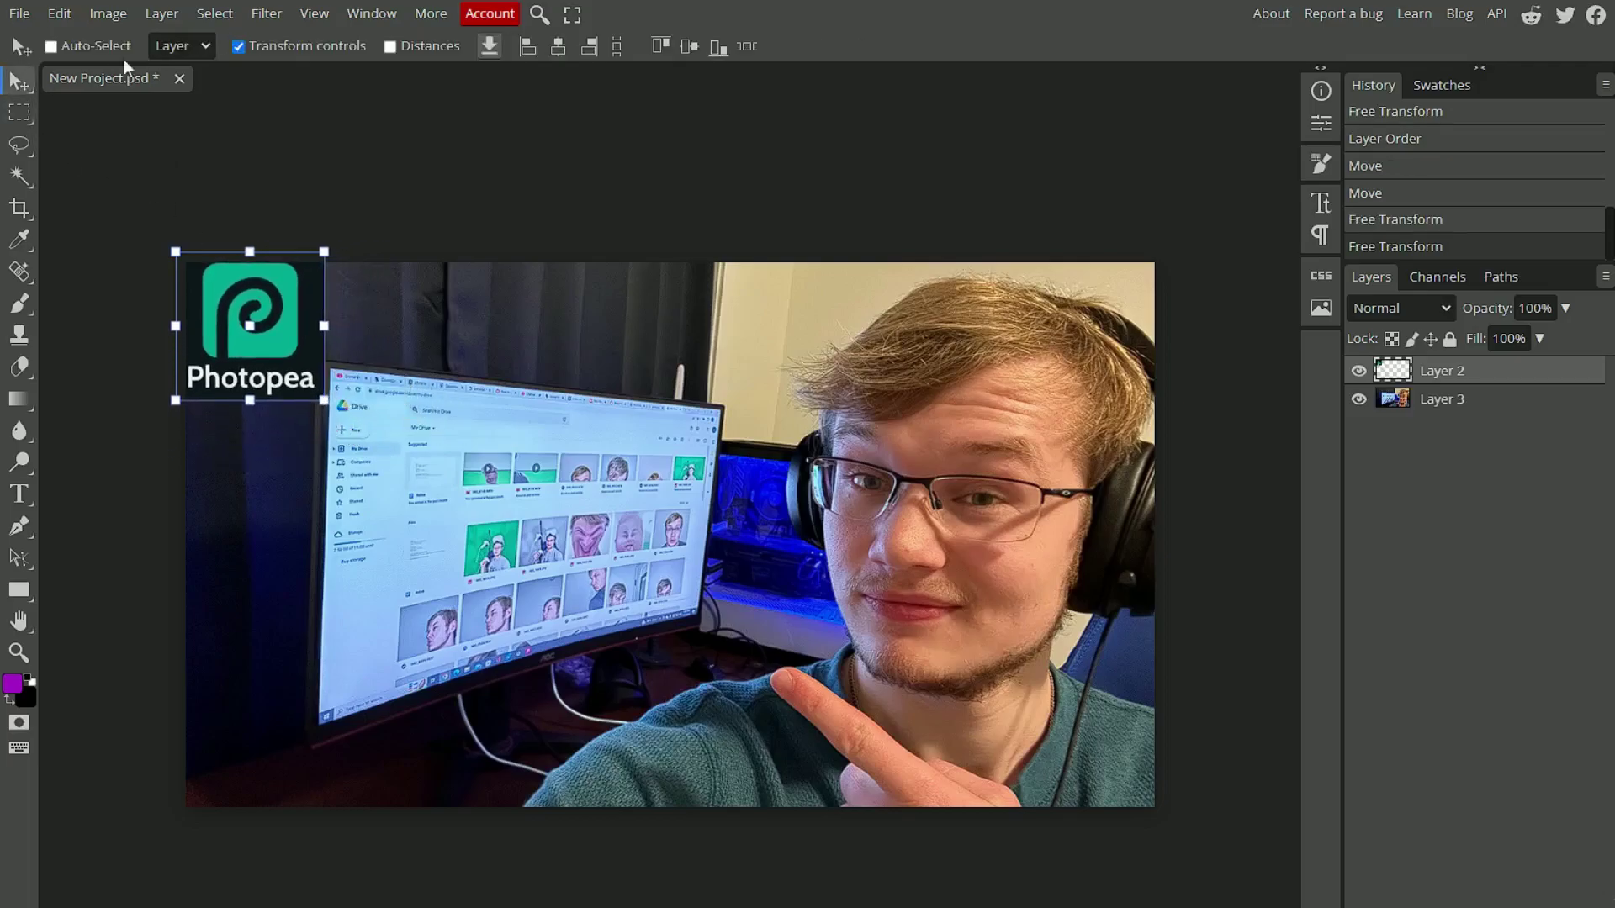
Step: Turn the transform controls off and back on, and briefly display the logo's distances to the canvas edges
left_click(239, 46)
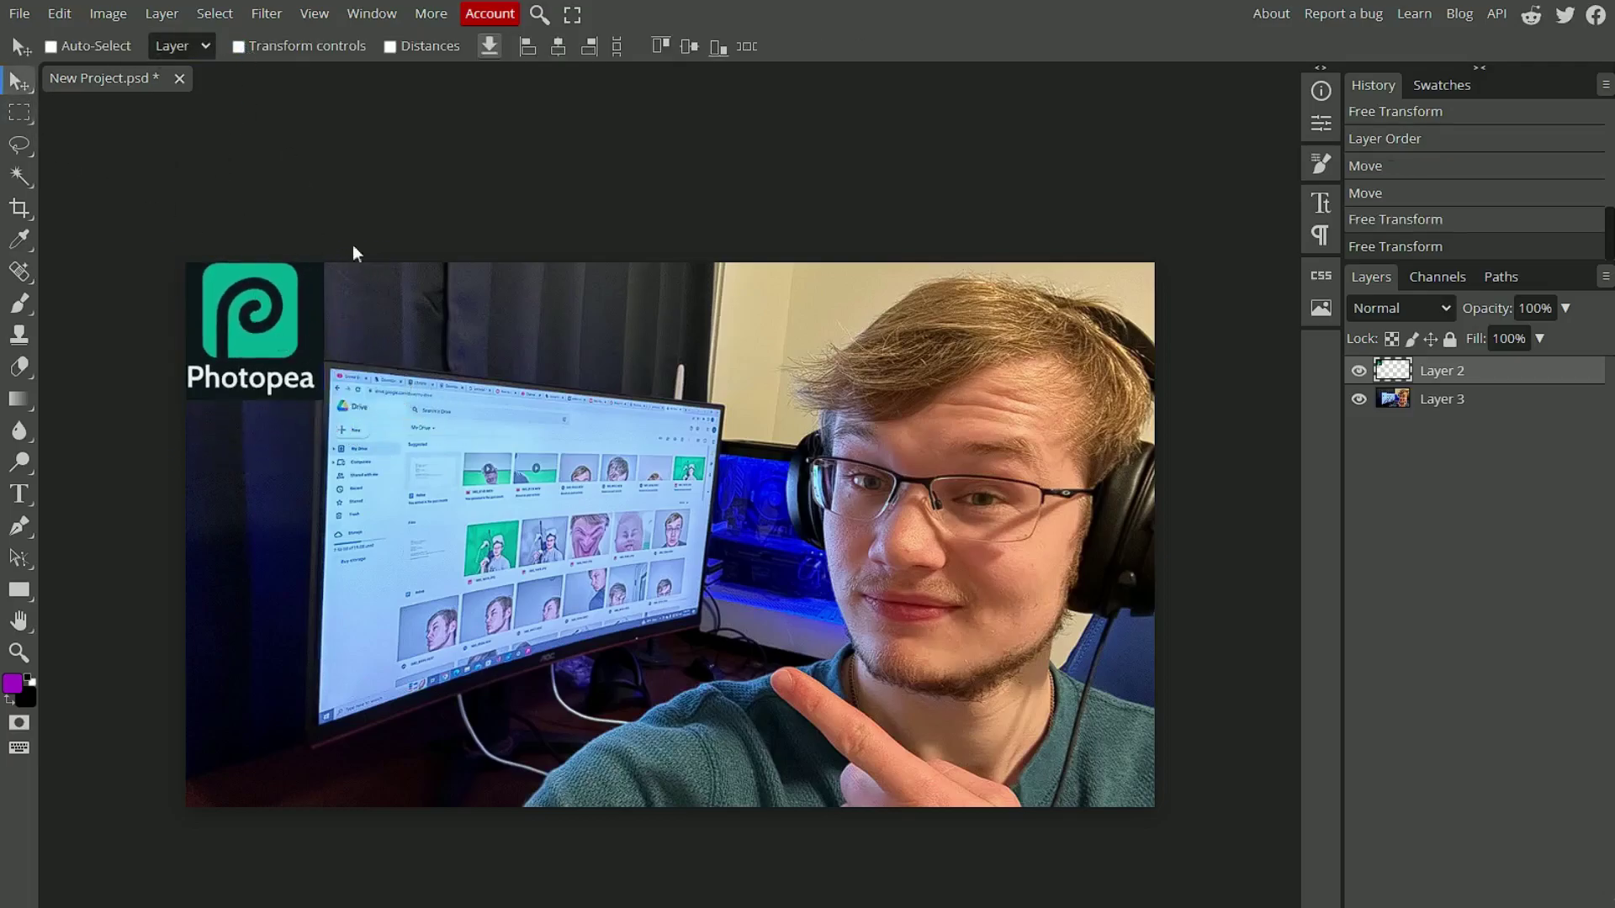
left_click(239, 45)
left_click(393, 46)
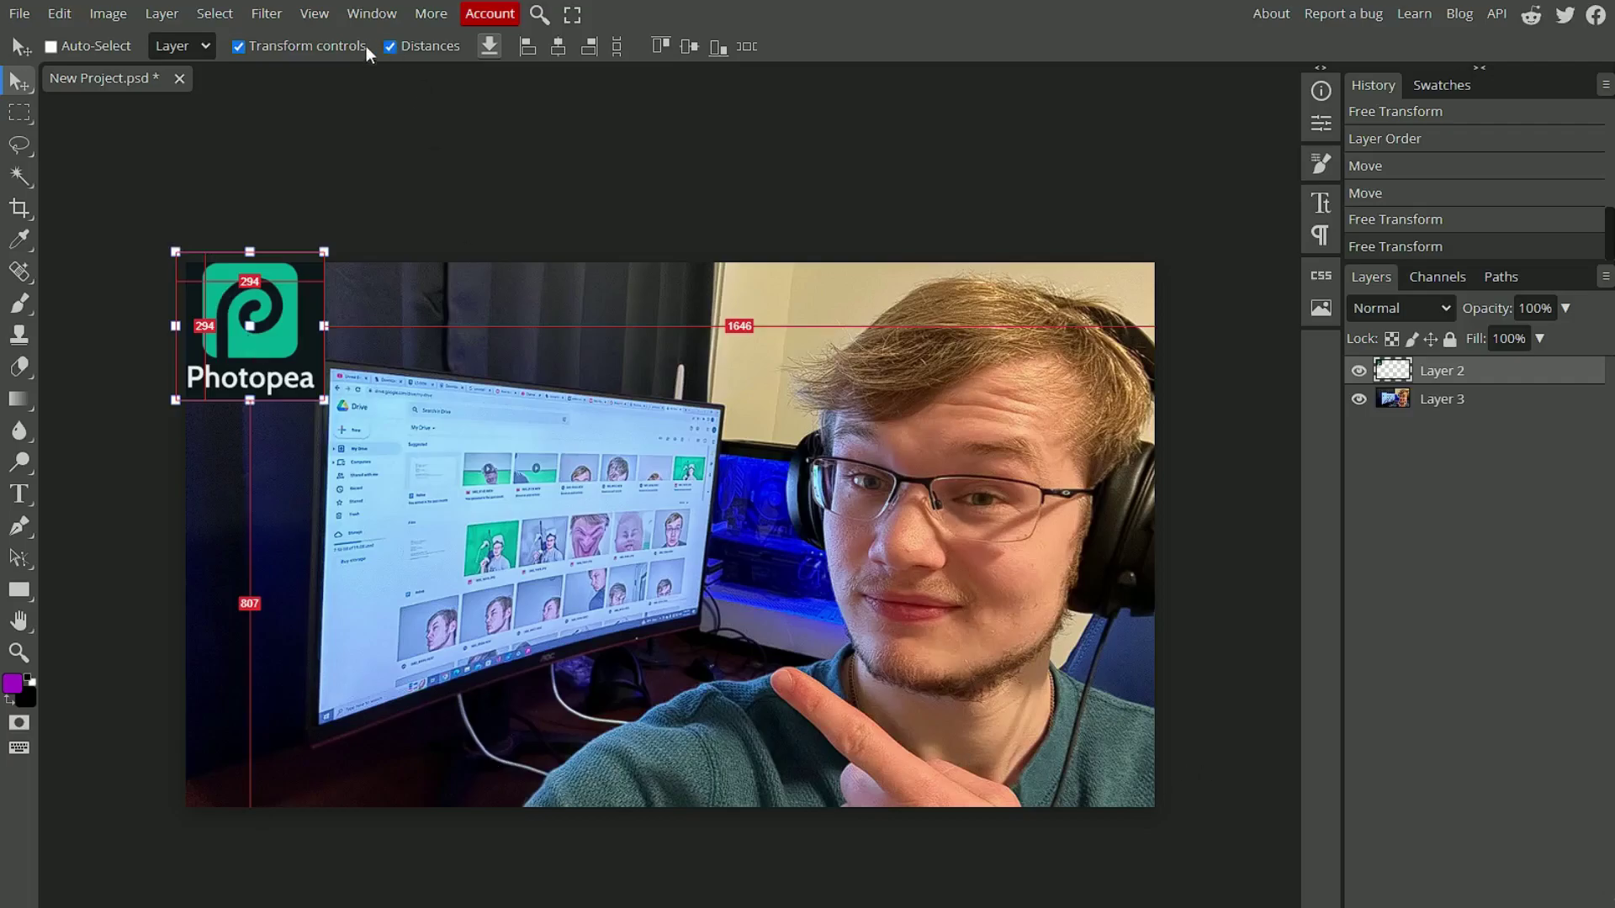
left_click(395, 44)
left_click(195, 48)
left_click(168, 84)
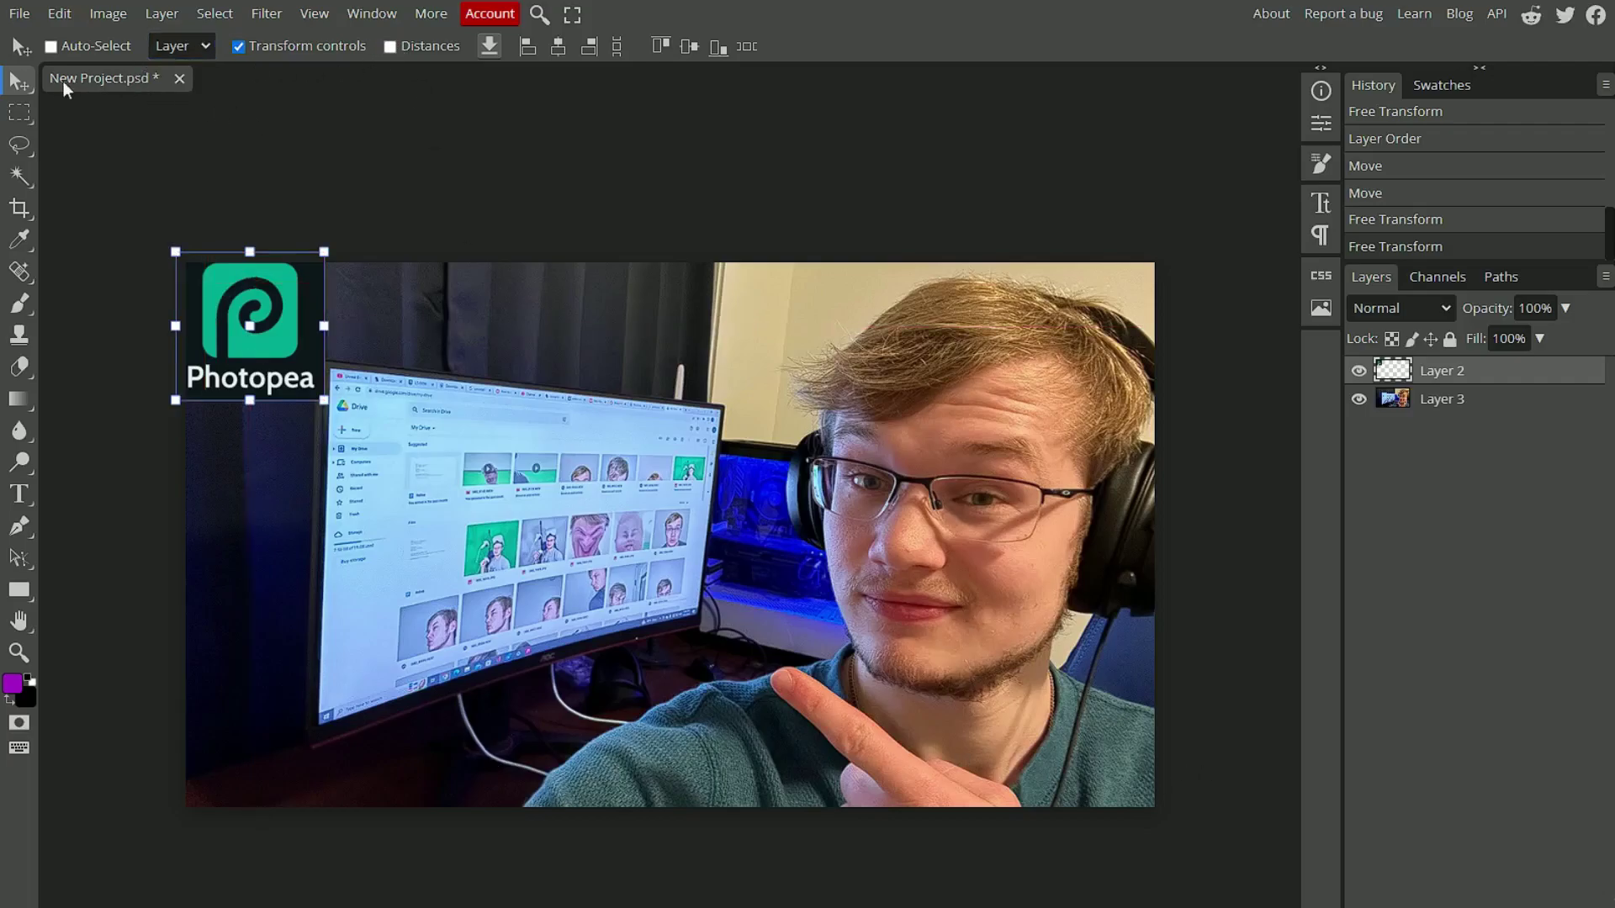
Step: Draw a rectangular selection across the monitor and part of the face, and make the photo's Layer 3 active
left_click(20, 112)
left_click_drag(396, 324, 969, 678)
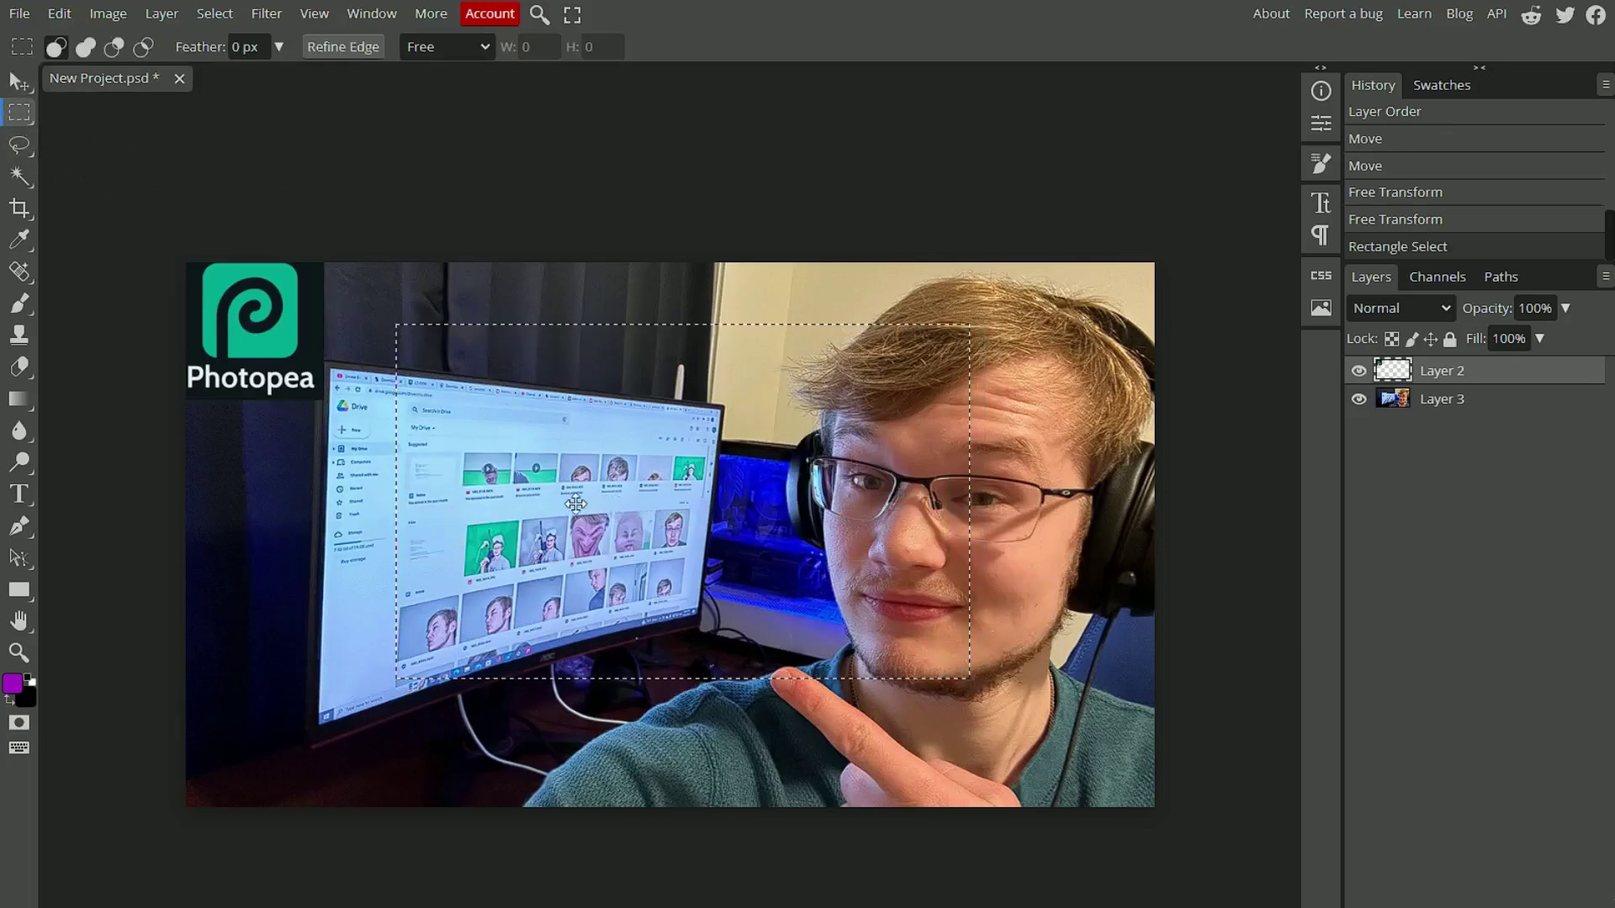
left_click(1399, 402)
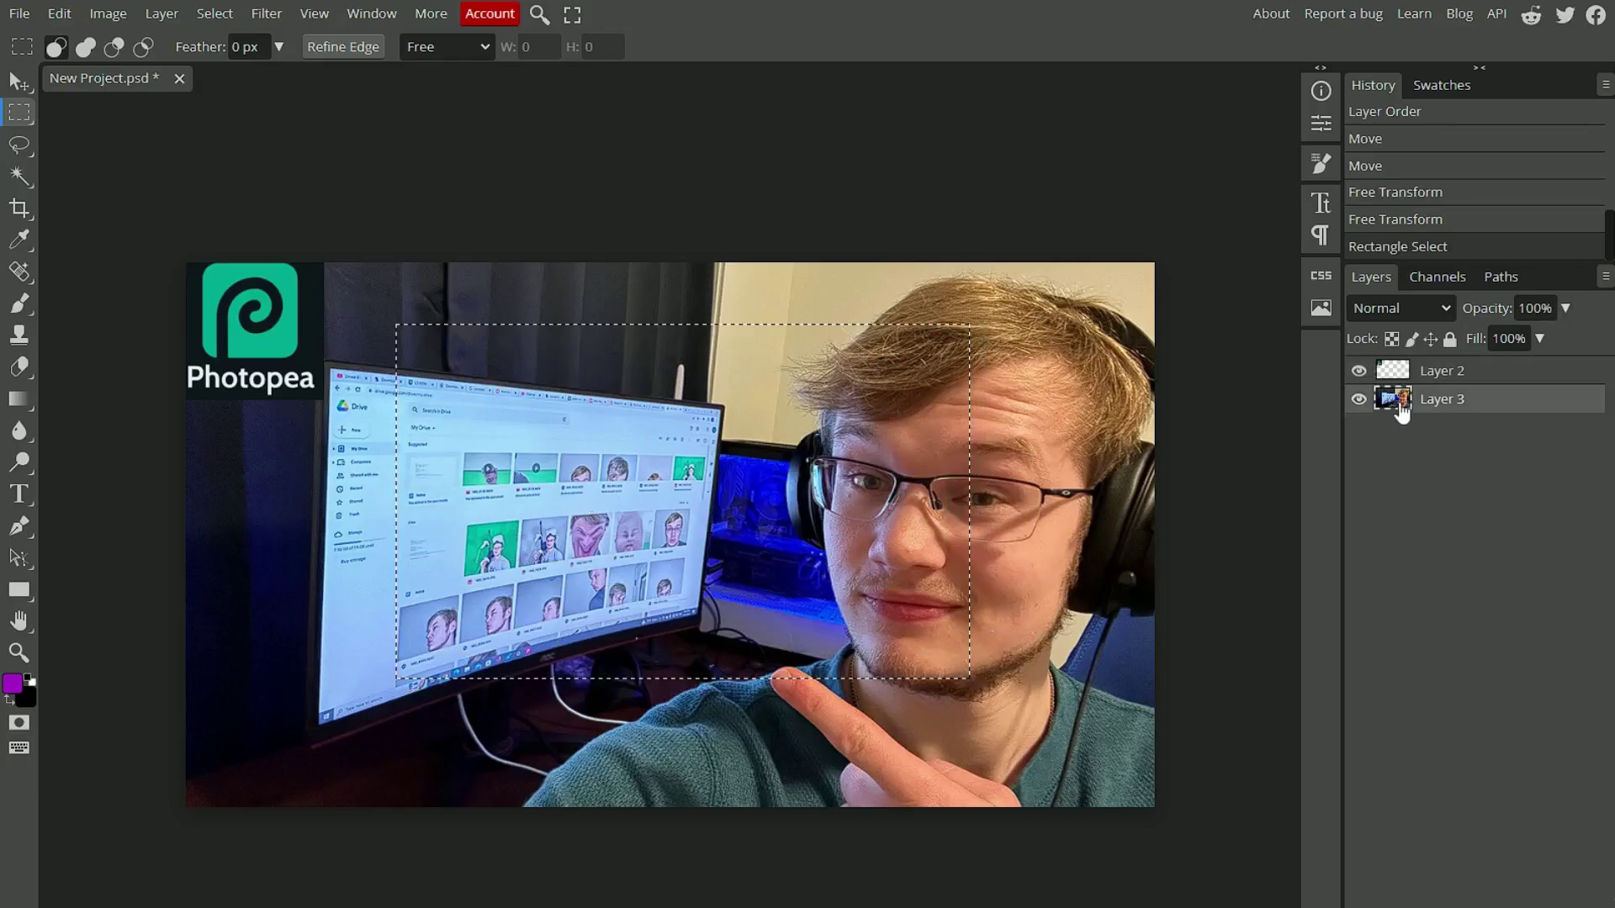
Step: Try moving the selected part of the photo down and to the left, and undo the move
left_click(19, 81)
left_click_drag(779, 424, 706, 503)
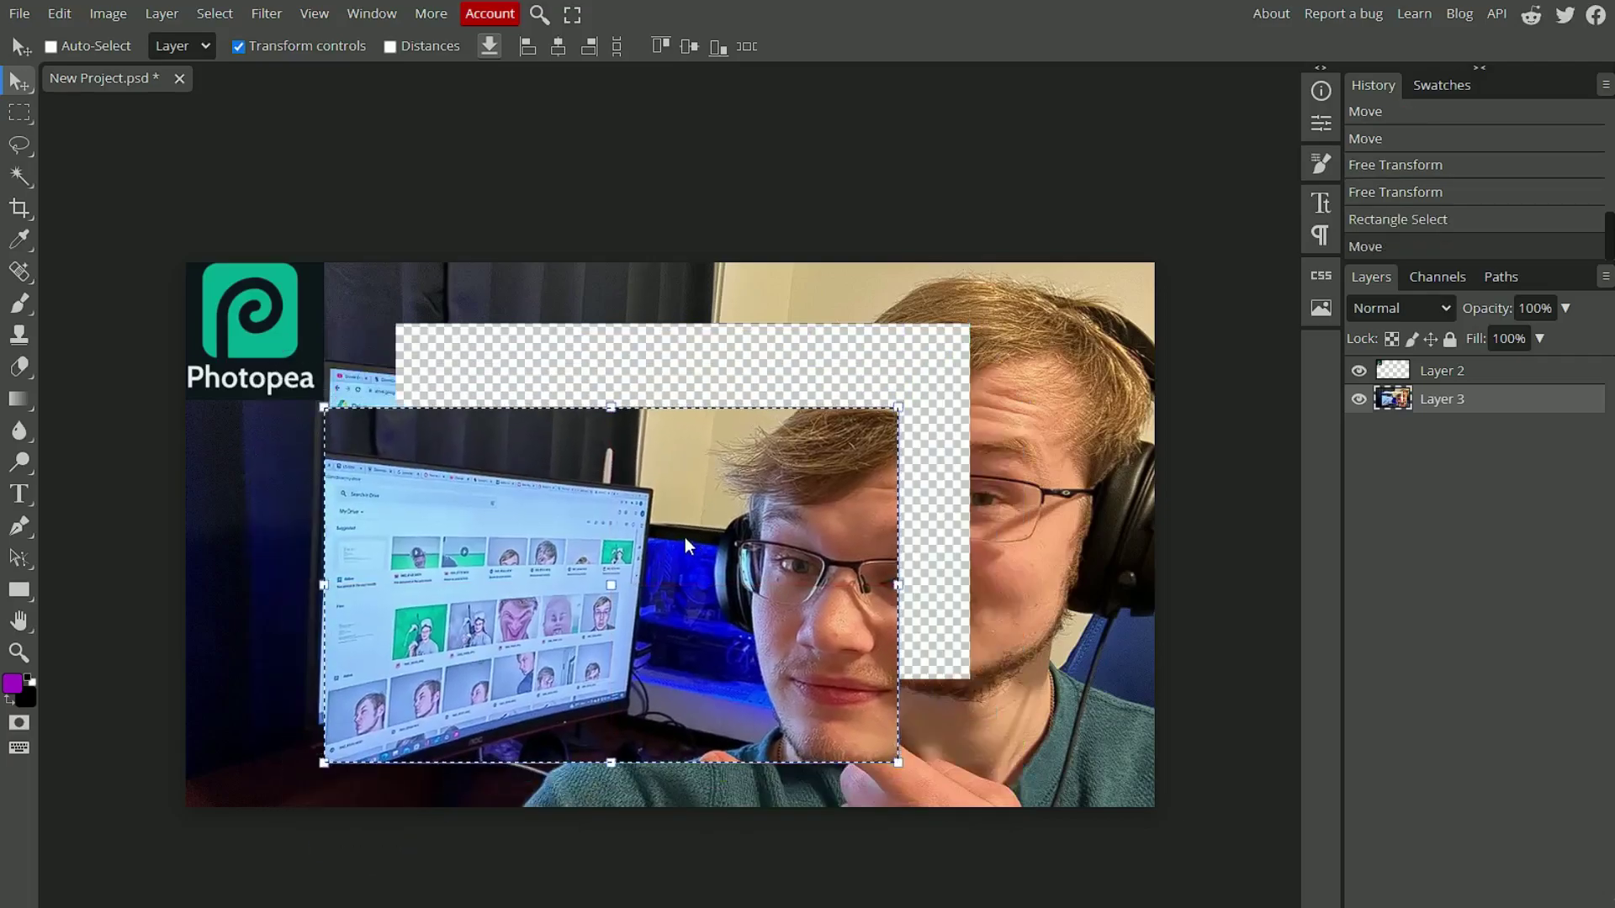
key("ctrl+z")
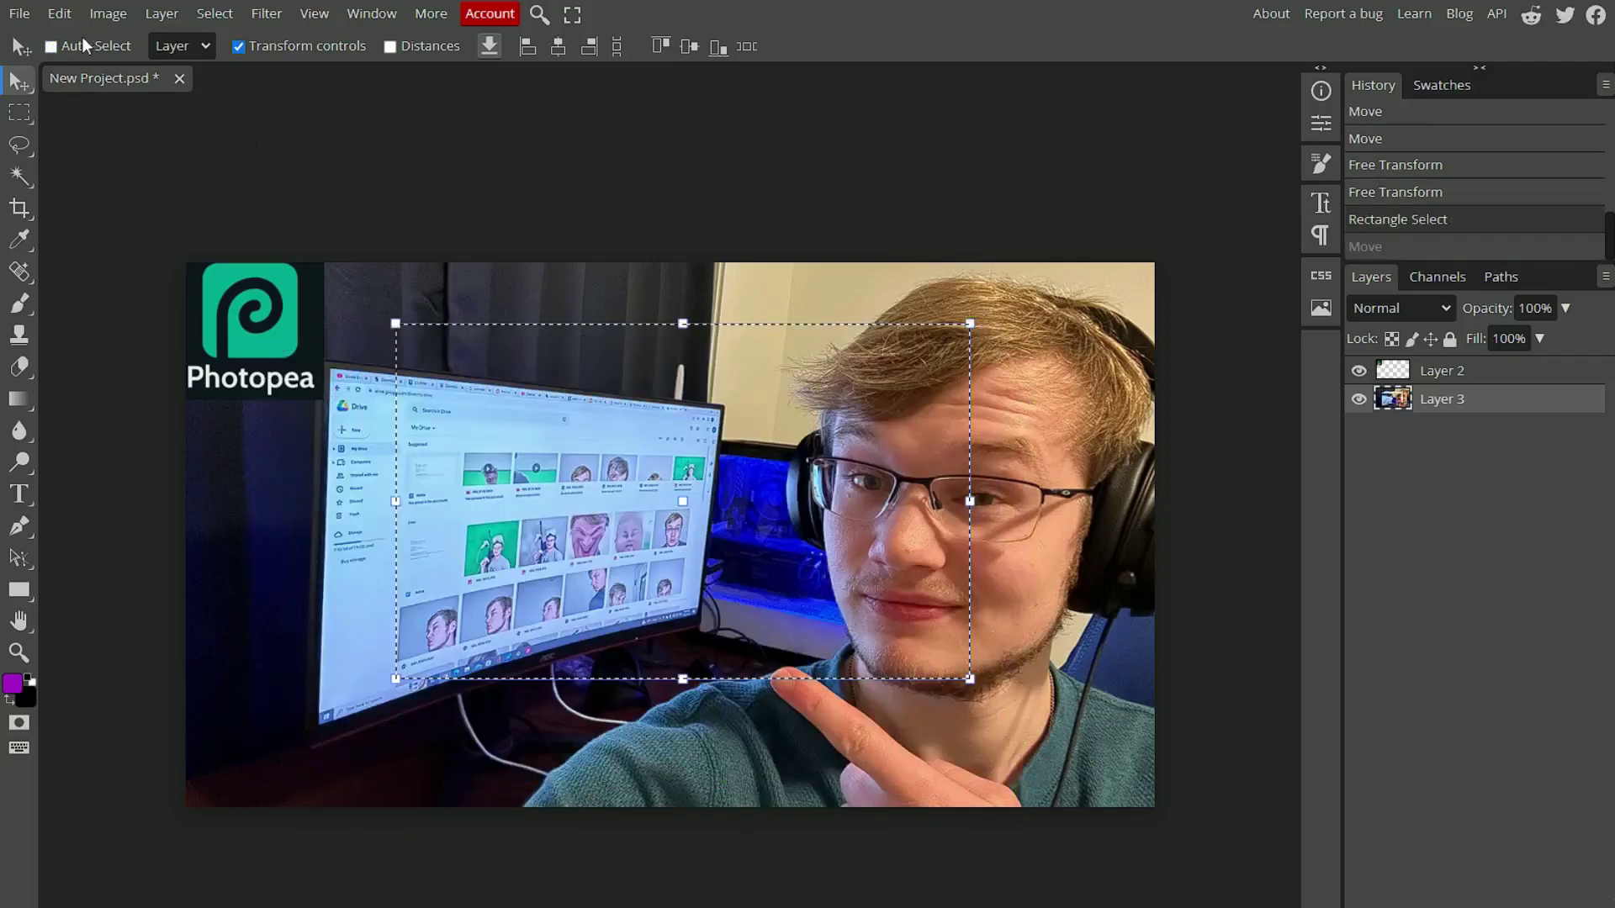
Step: Clear the rectangular selection and compare the context options offered by the rectangle selection and move tools on the photo
left_click(20, 113)
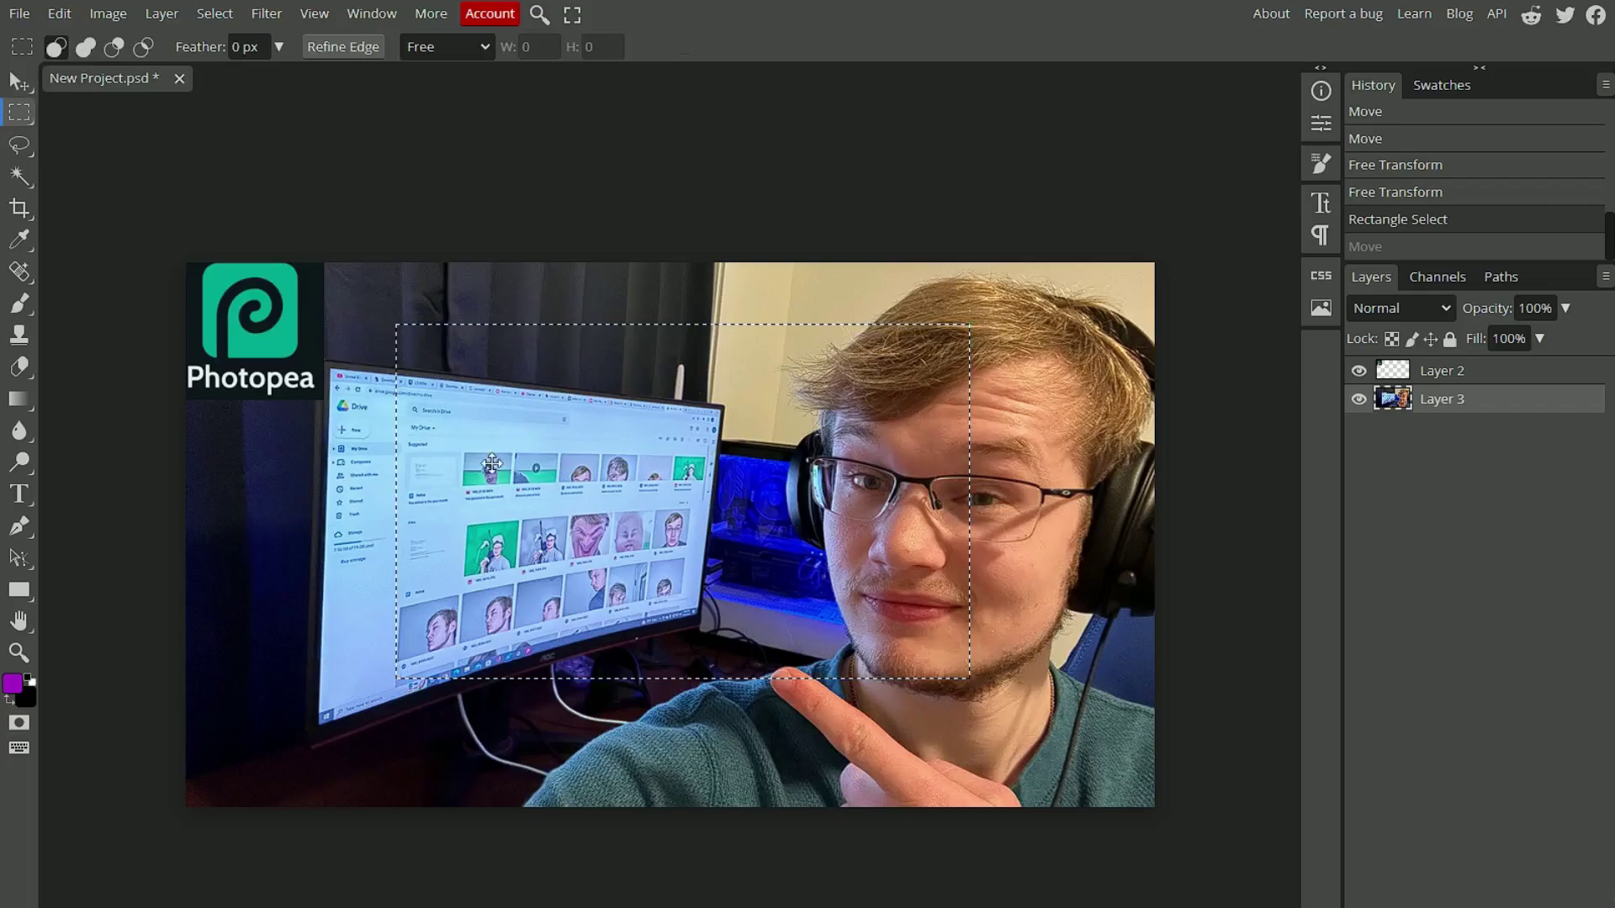
left_click(276, 475)
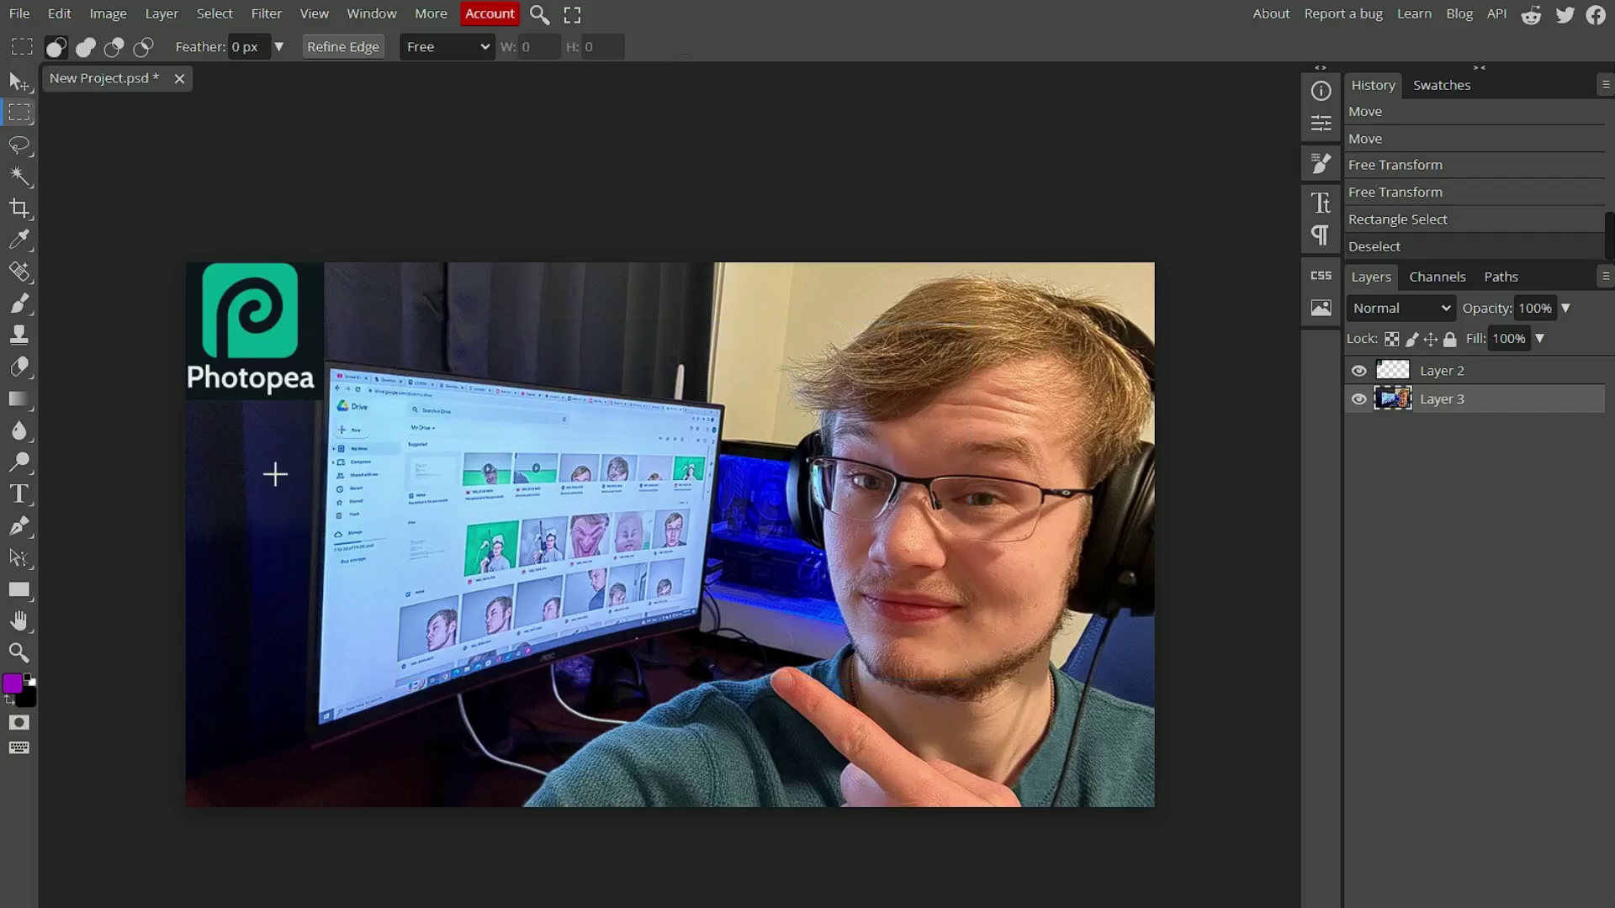
right_click(559, 354)
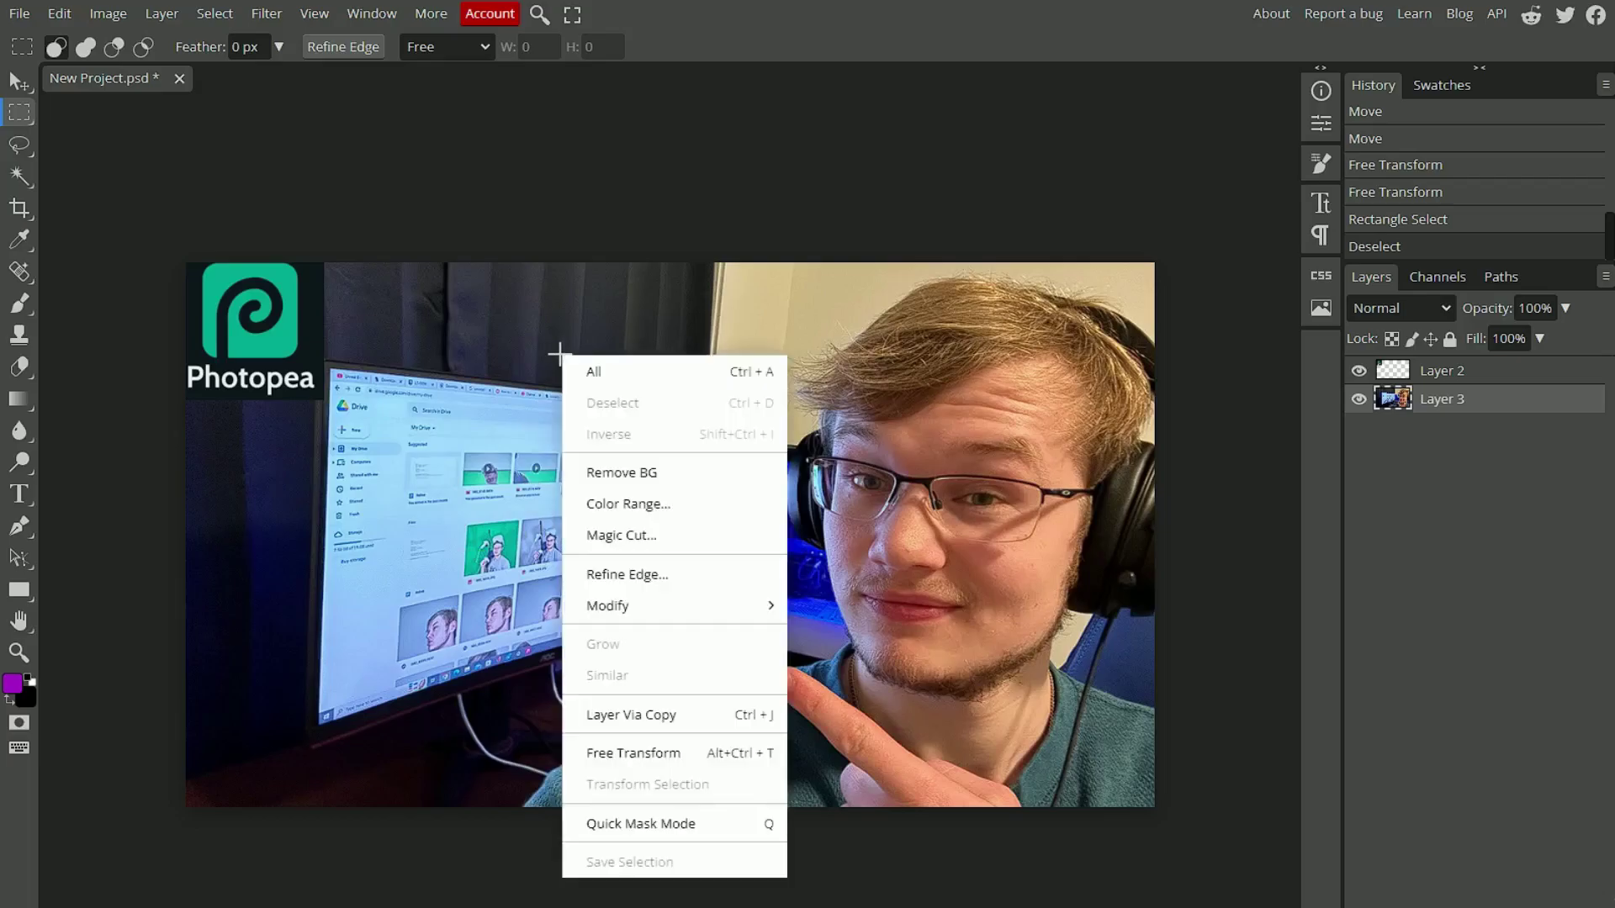
left_click(18, 80)
right_click(530, 421)
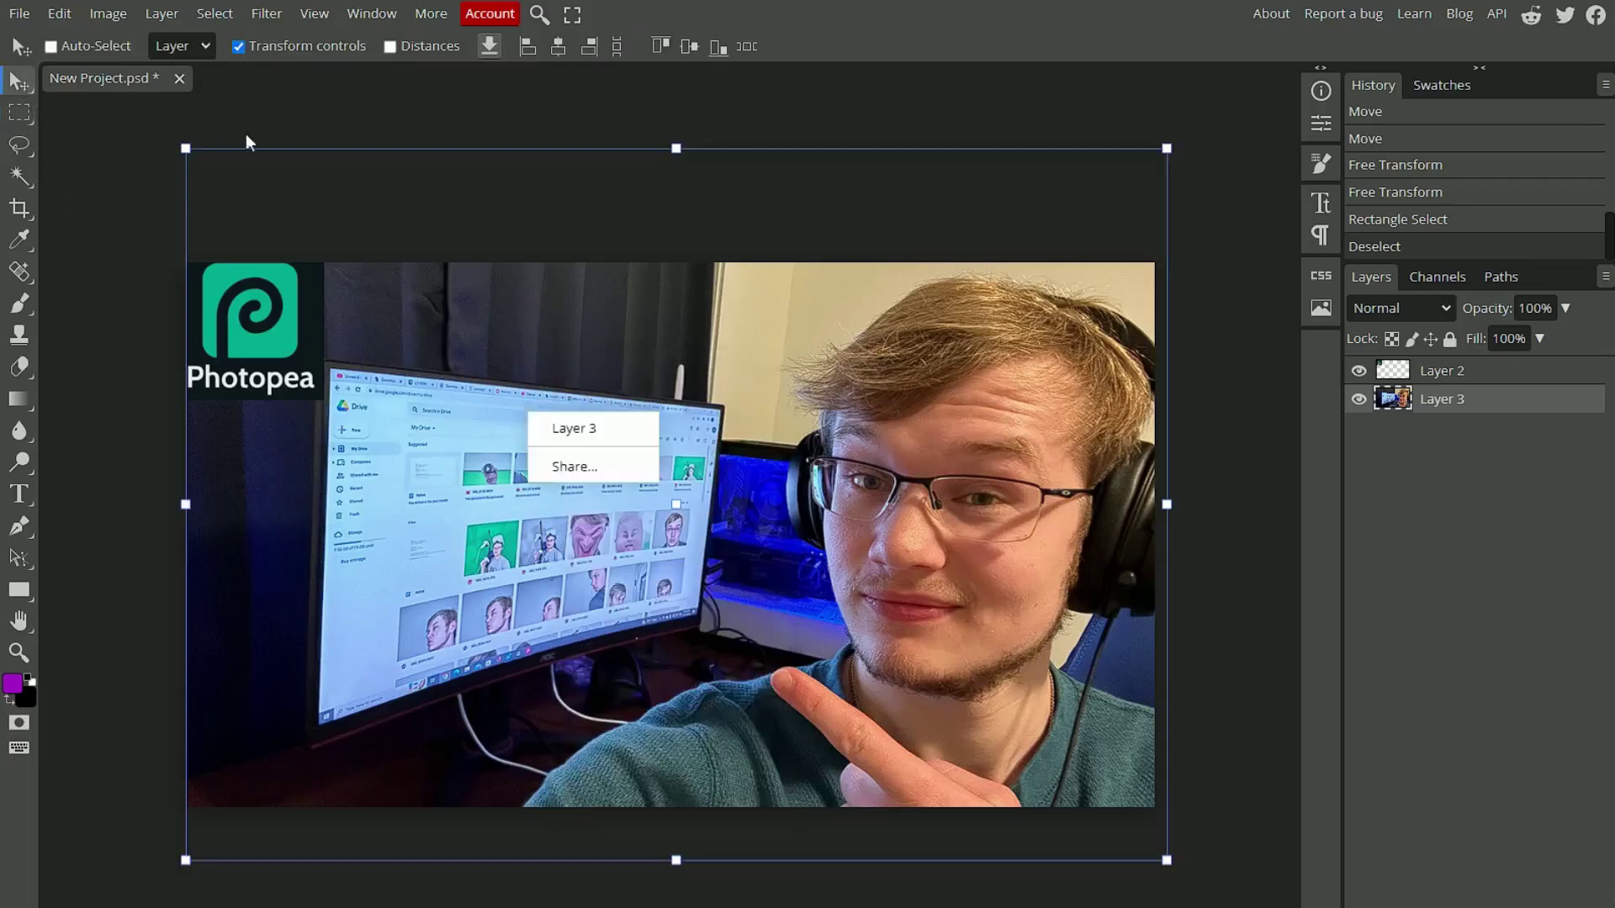
Step: Cut out the face and monitor with Magic Cut into a new layer, graying over the red mark beside the headphones
left_click(18, 112)
right_click(647, 389)
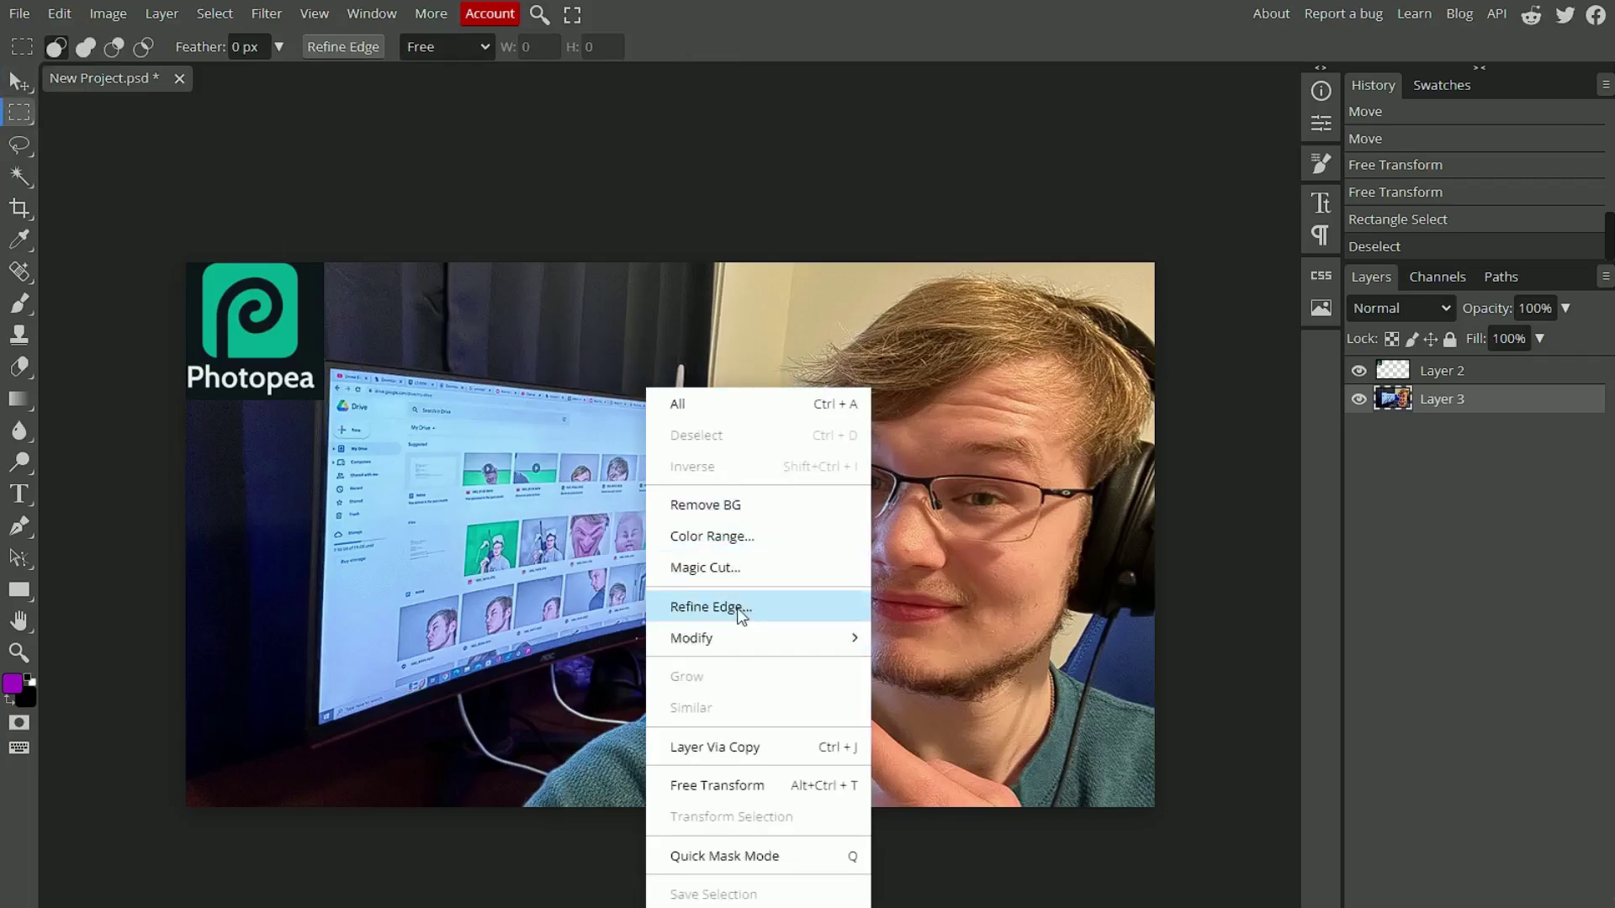
left_click(770, 569)
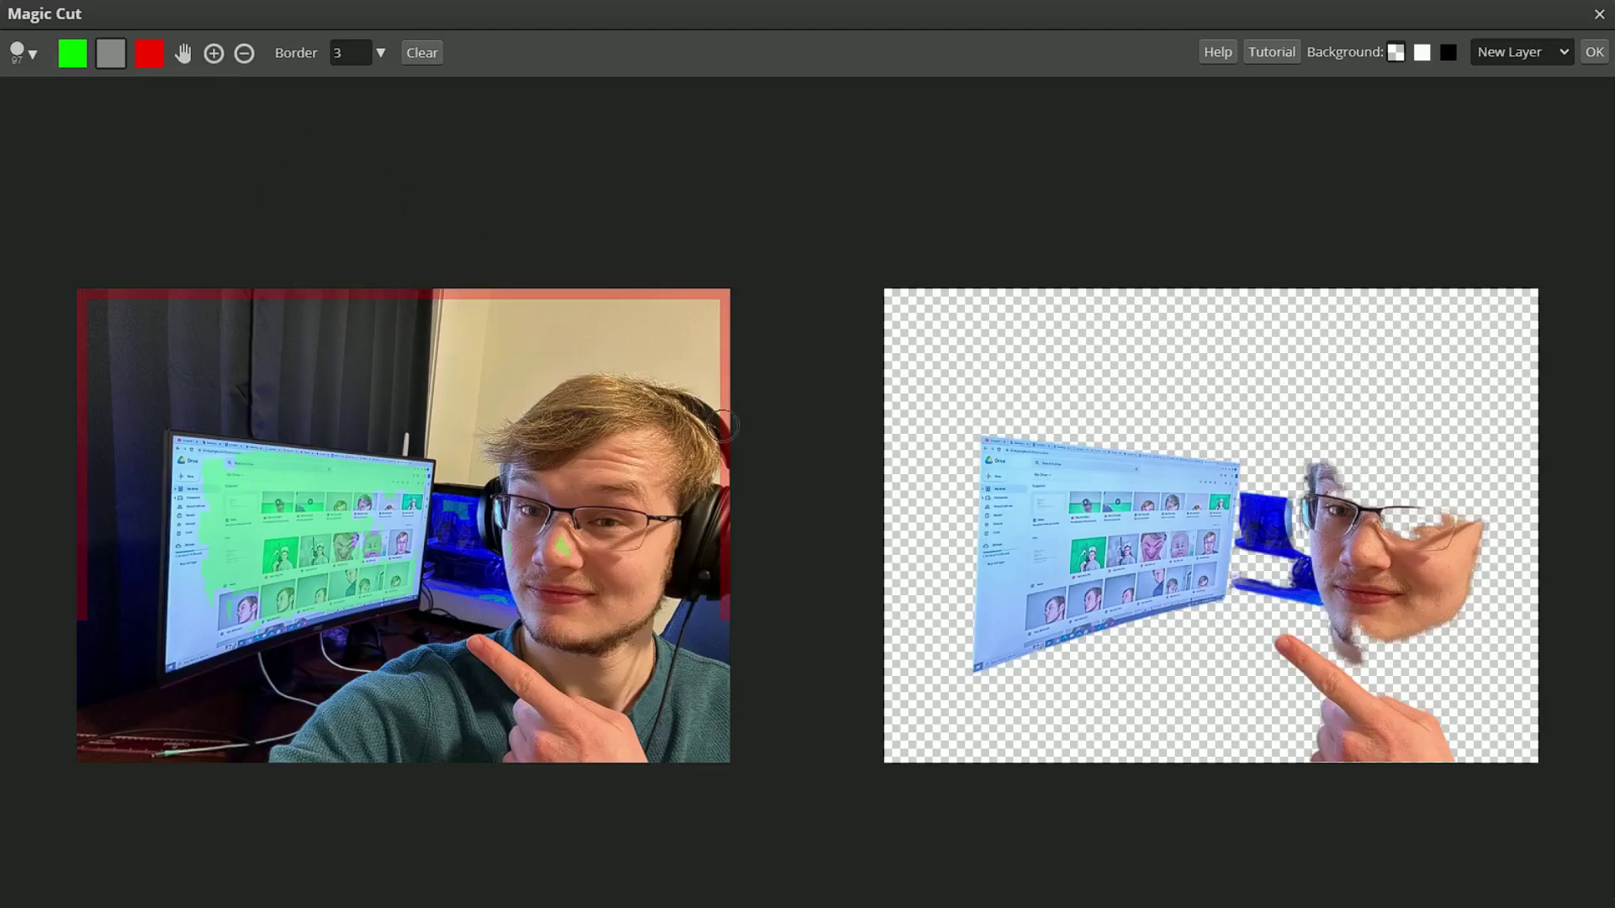
left_click_drag(720, 413, 736, 648)
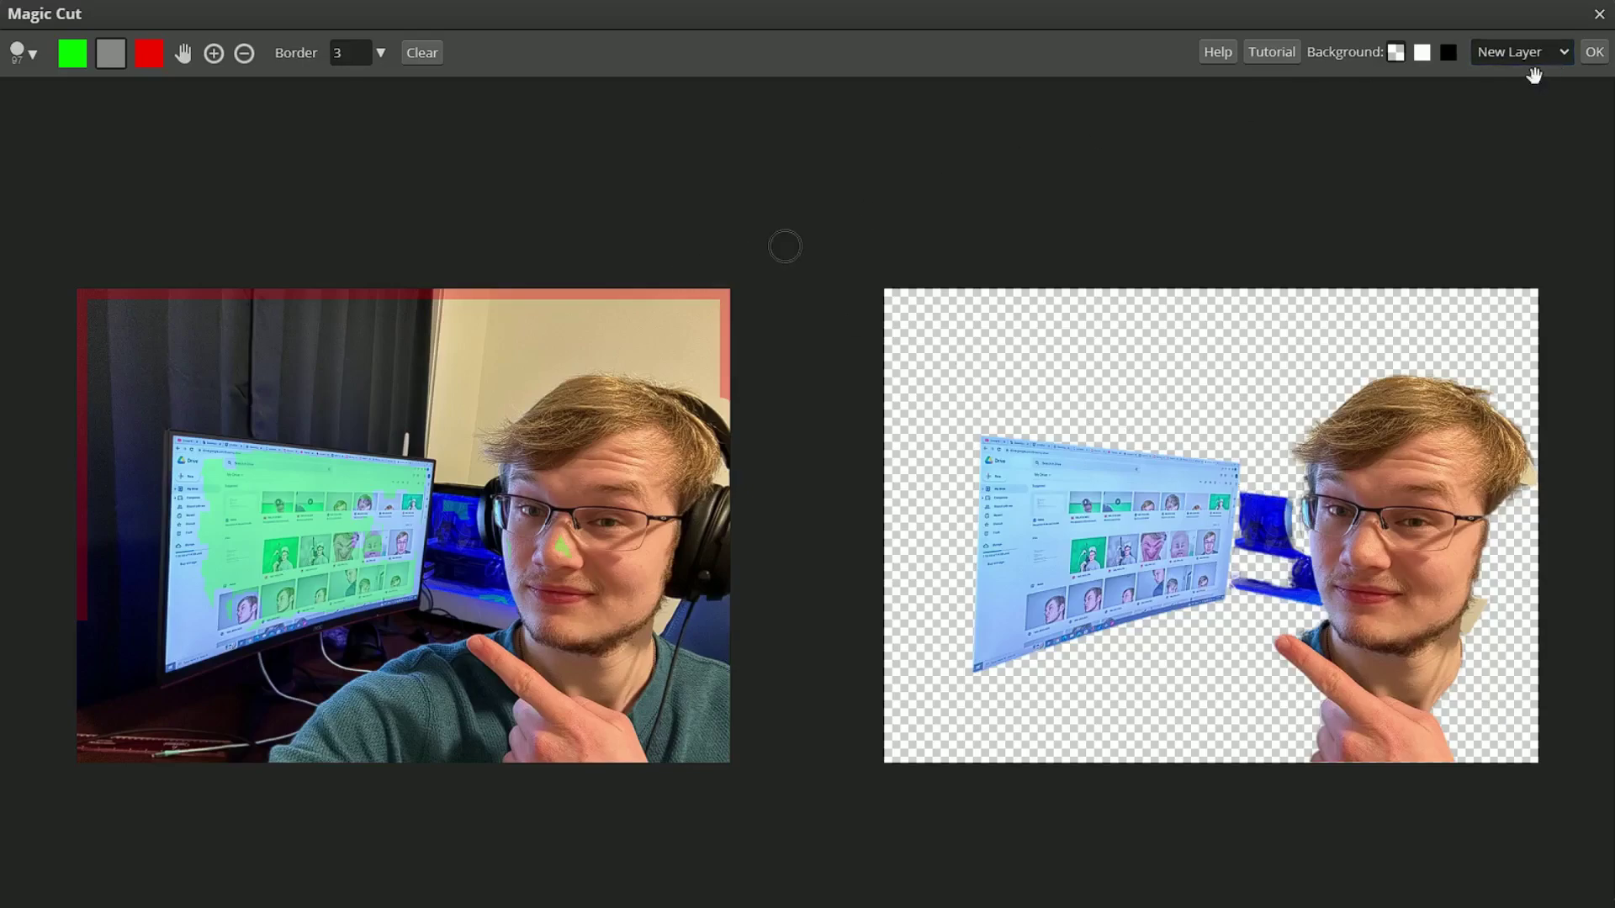
left_click(1594, 53)
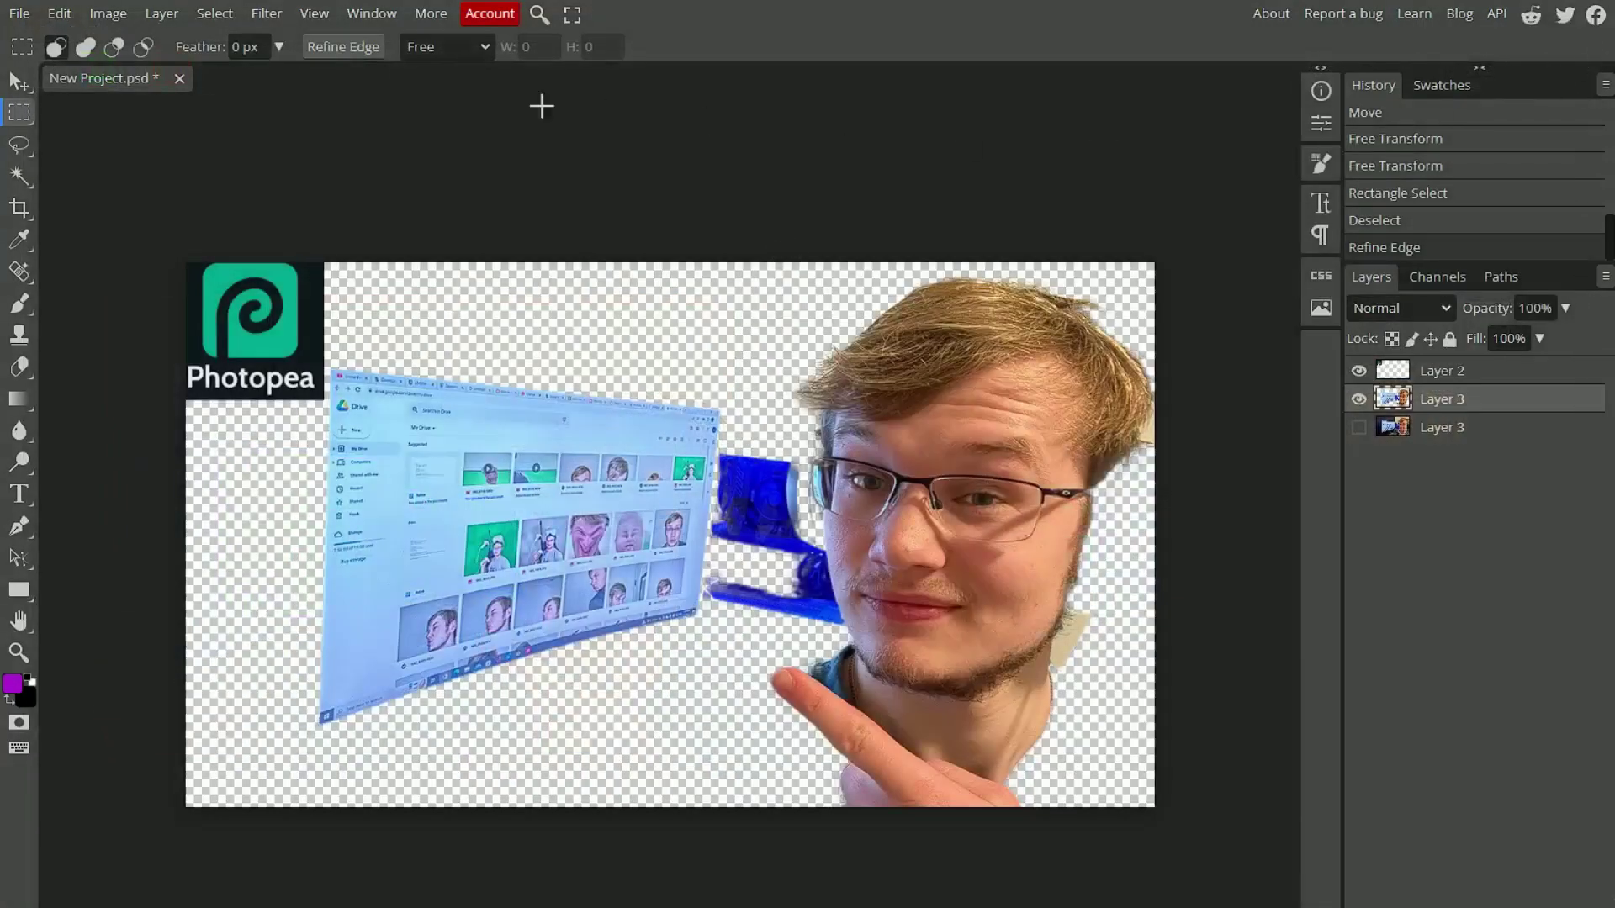
Step: Toggle the original photo layer's visibility, leave it shown, and delete the cut-out layer above it
left_click(1359, 430)
left_click(1361, 431)
left_click(1360, 429)
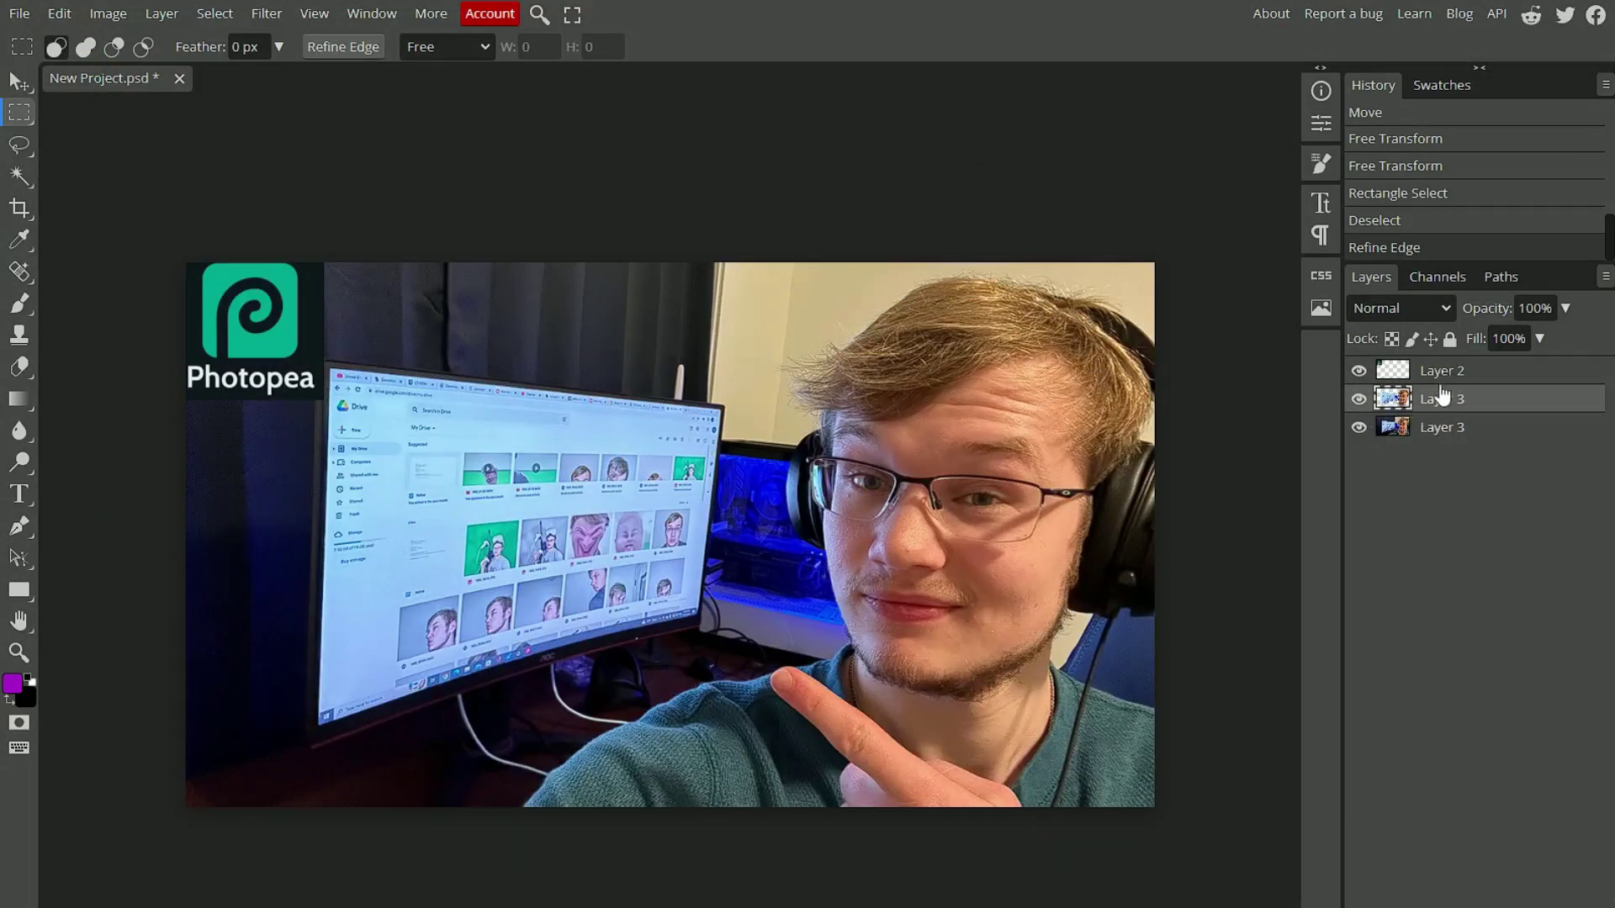
key("Delete")
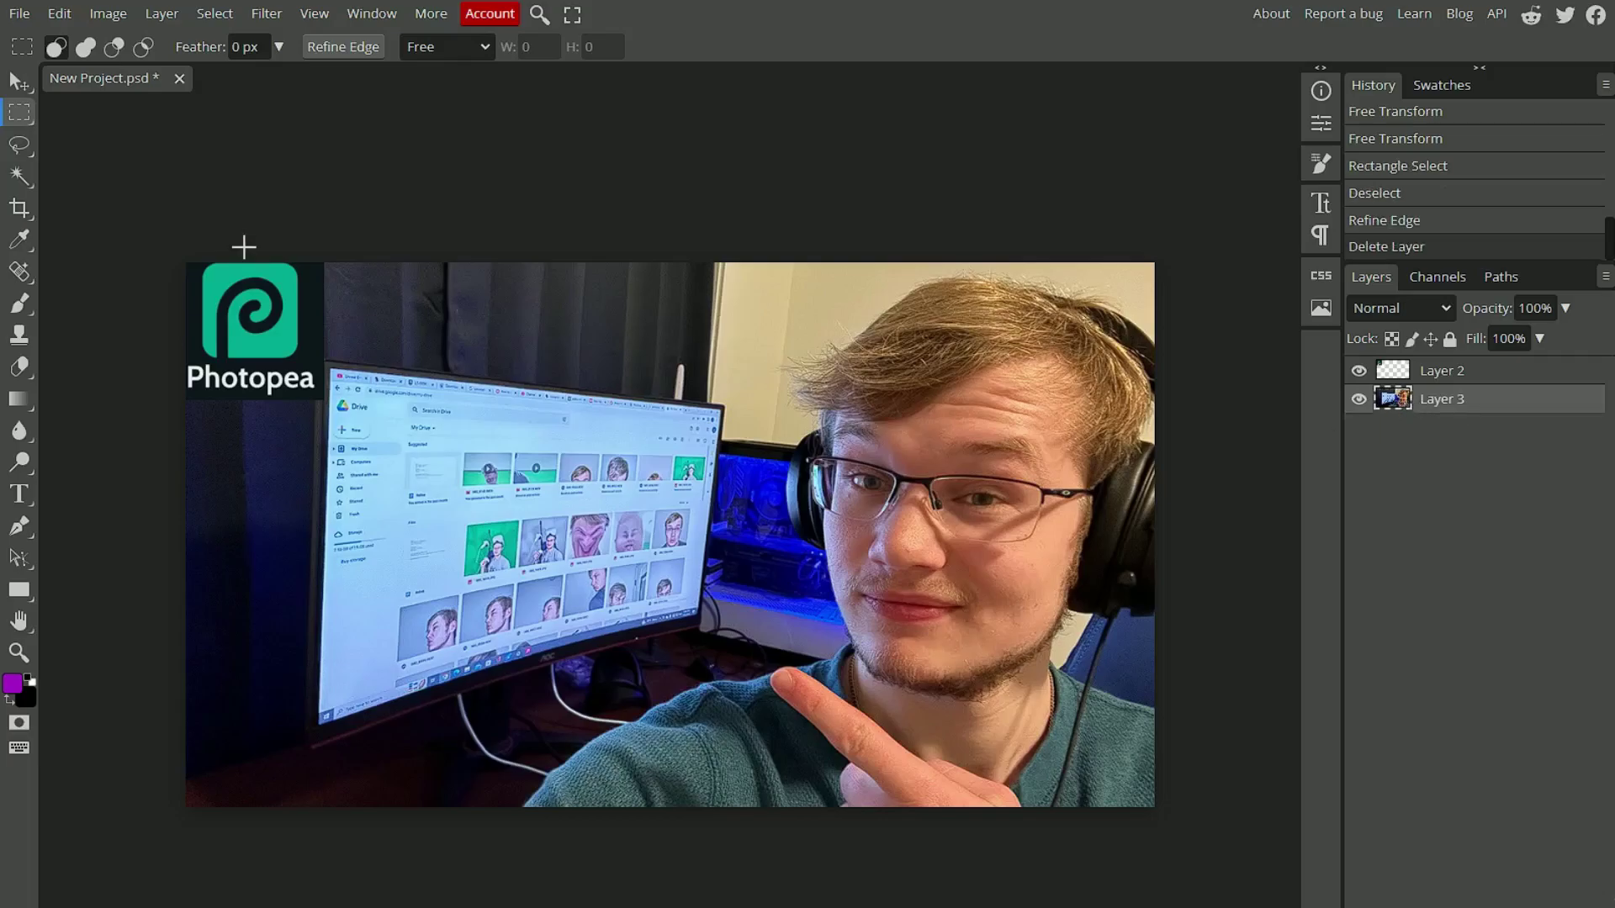
right_click(511, 418)
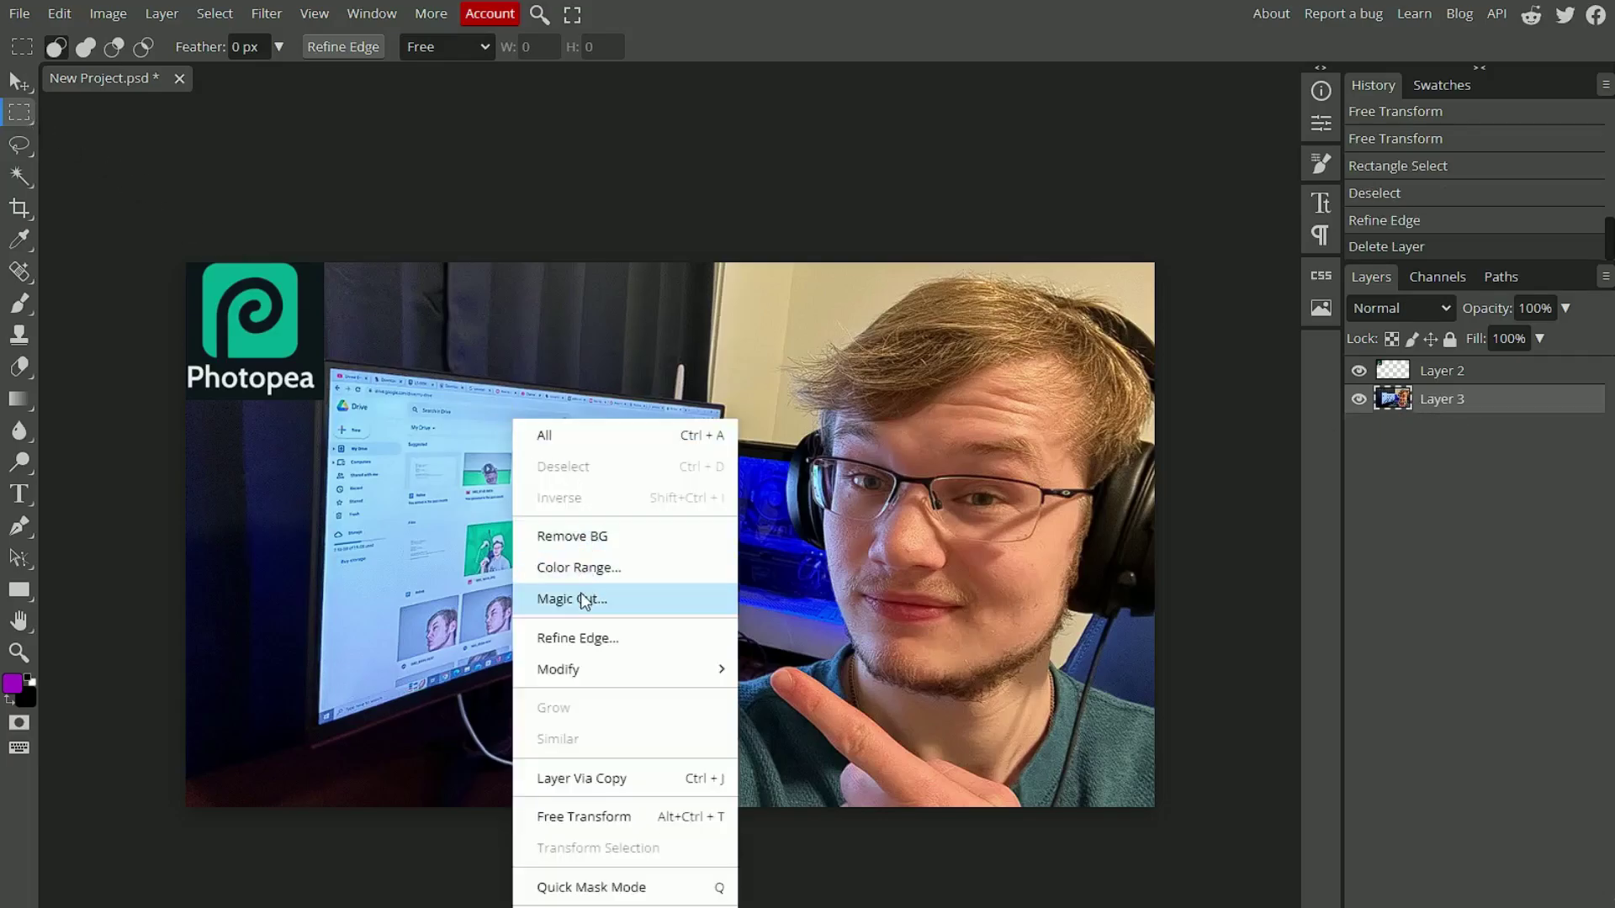
left_click(592, 643)
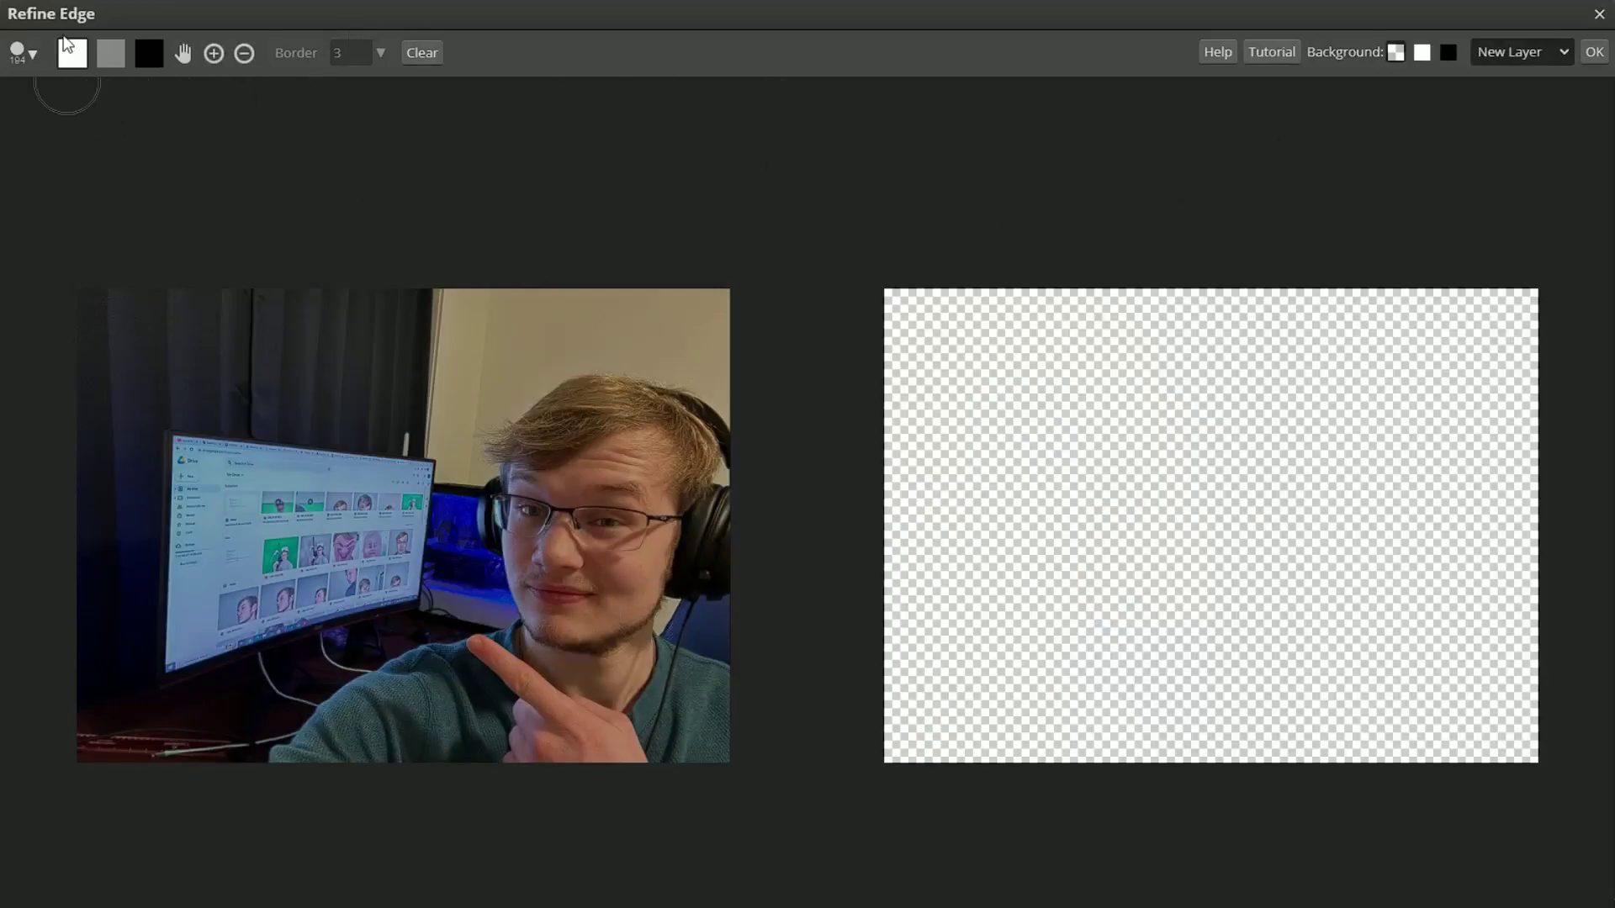
left_click(1599, 14)
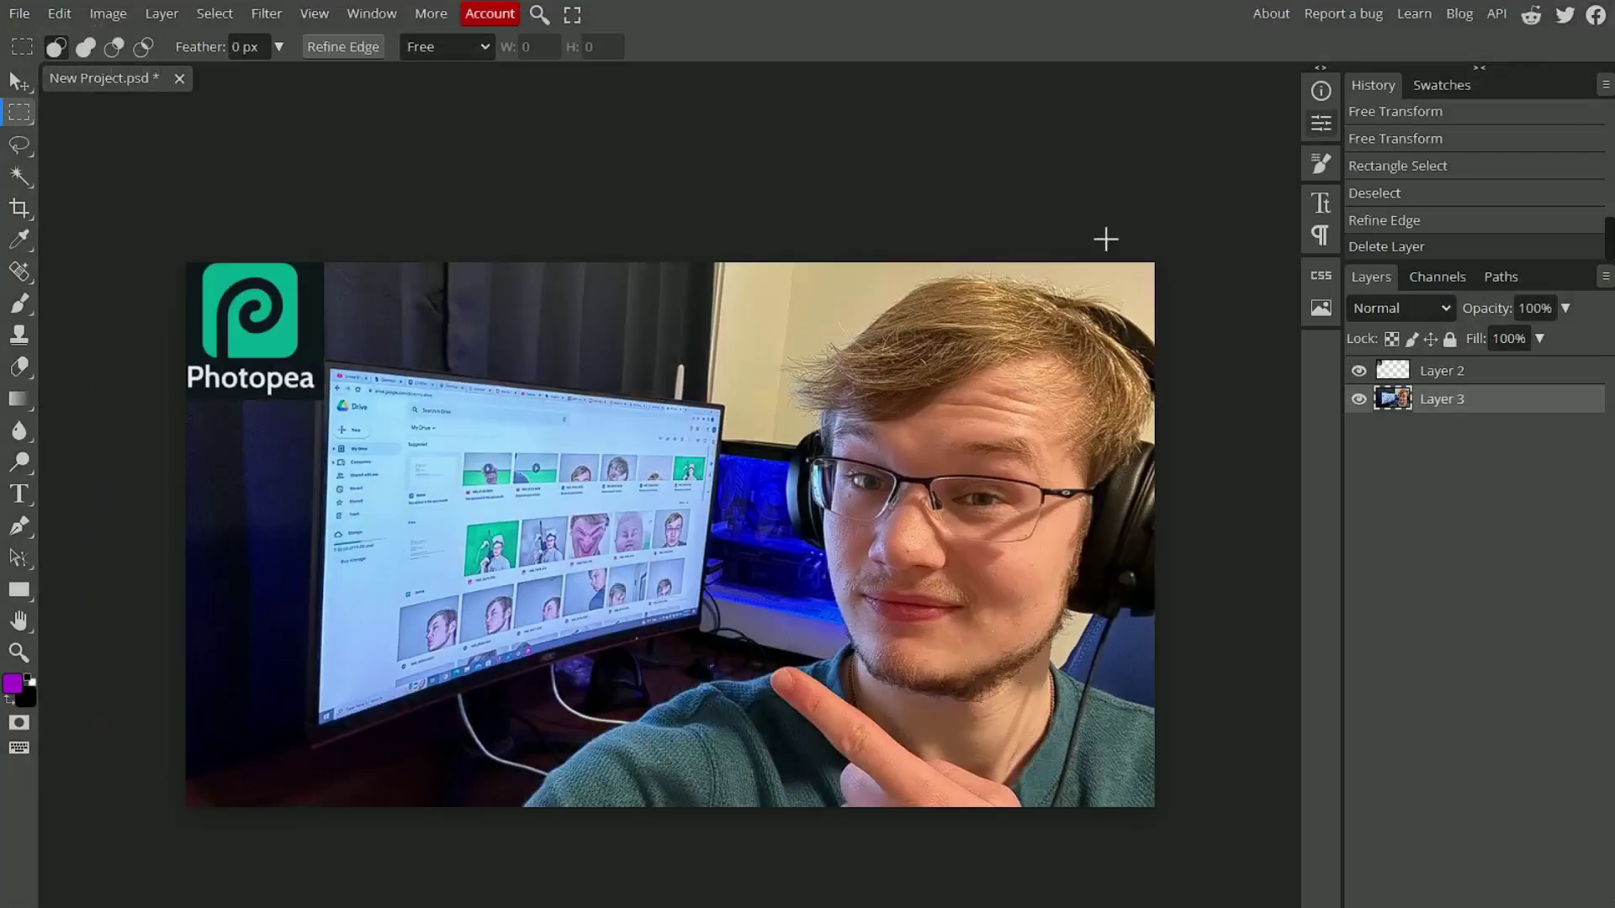
Step: Draw a rectangular selection across the monitor and face, and refine its edge with a border of 27 into a new layer
left_click_drag(445, 443, 922, 623)
right_click(683, 543)
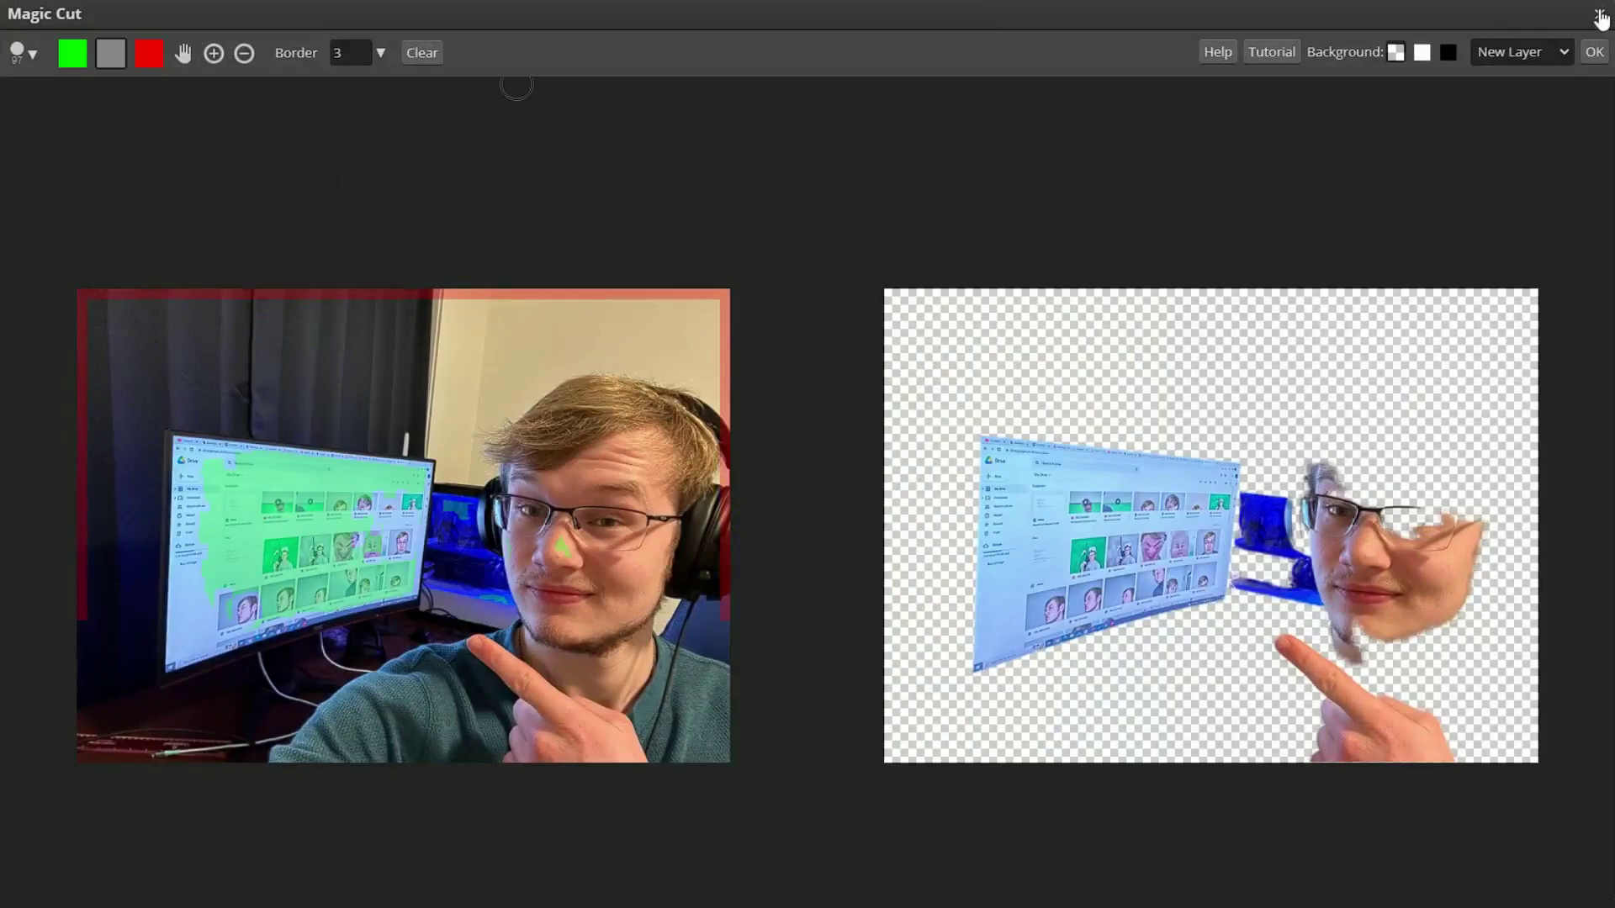
left_click(1599, 14)
right_click(699, 561)
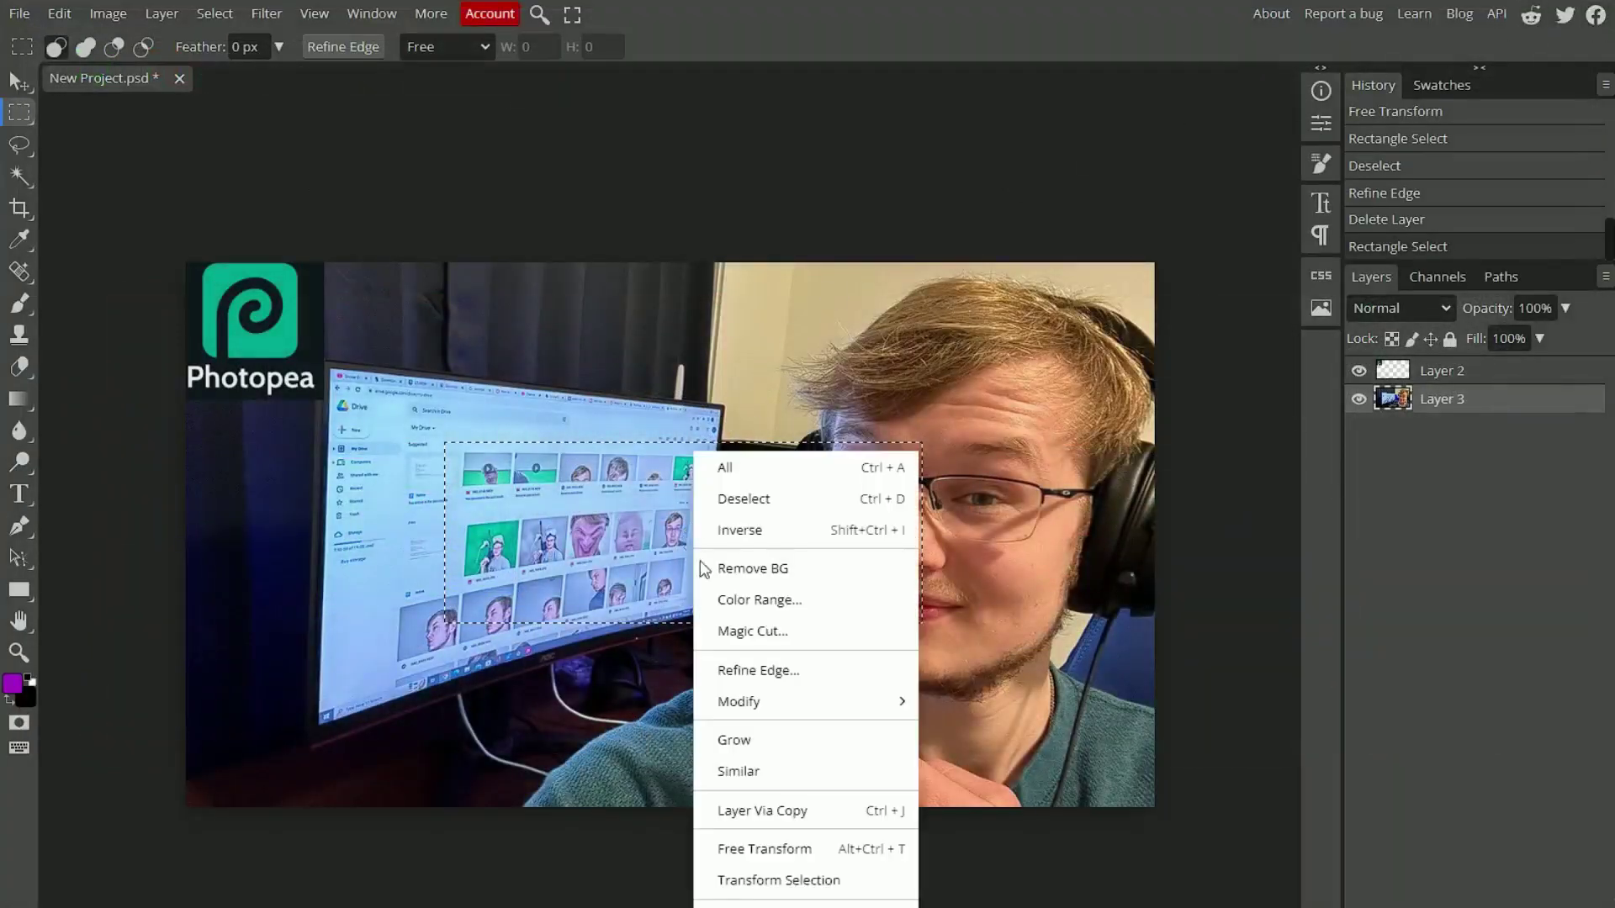
left_click(757, 670)
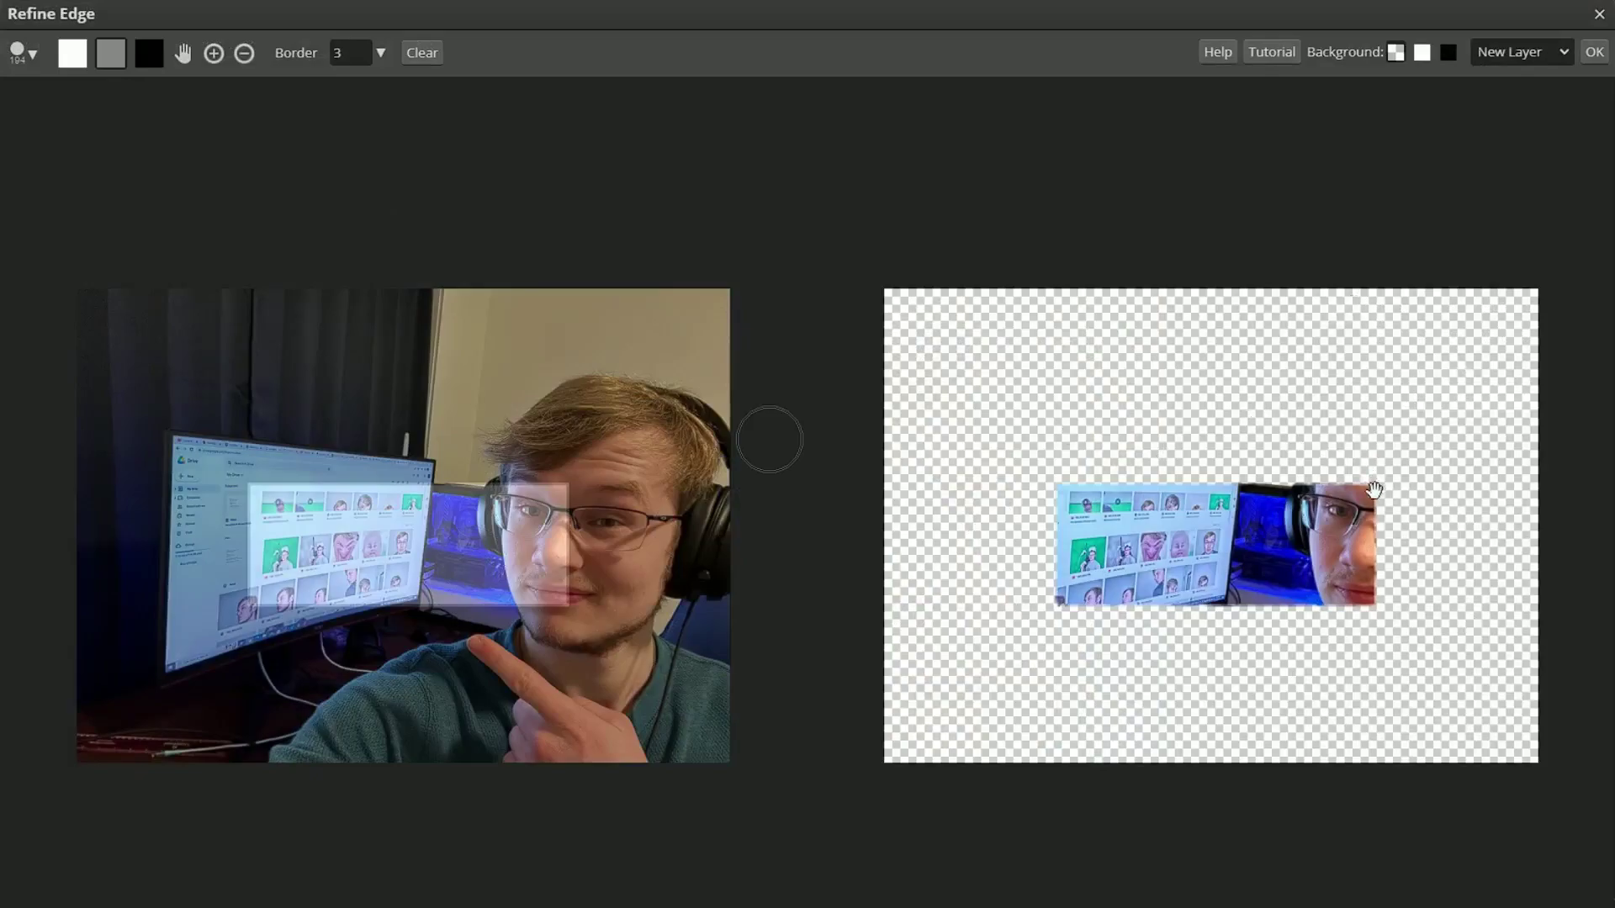
left_click(380, 53)
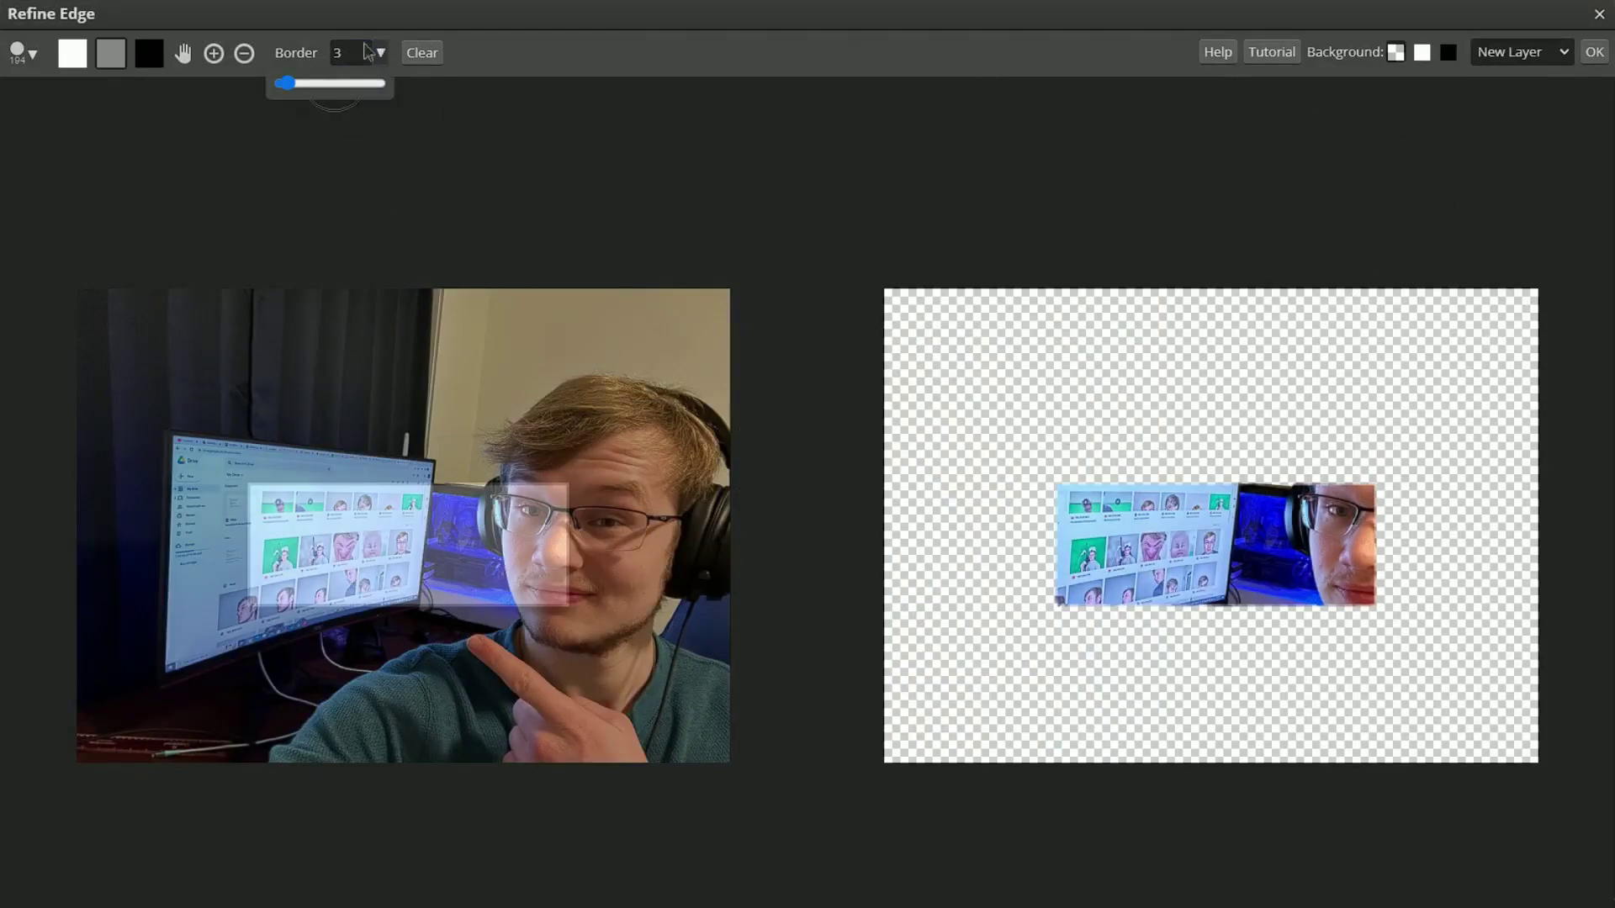
left_click(334, 83)
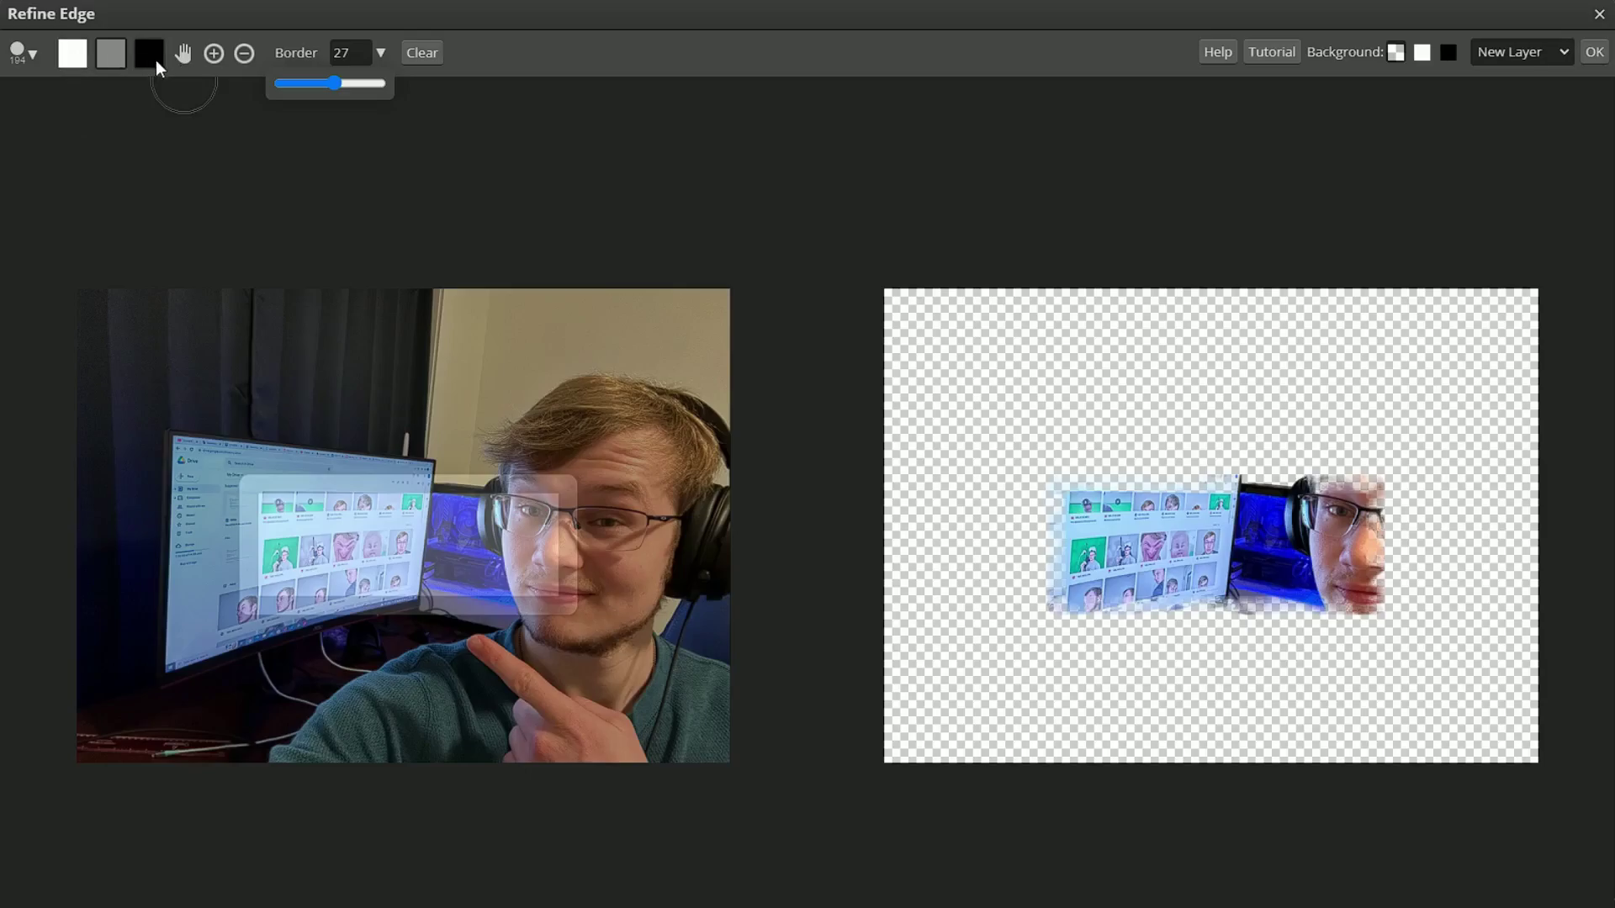
left_click(1595, 52)
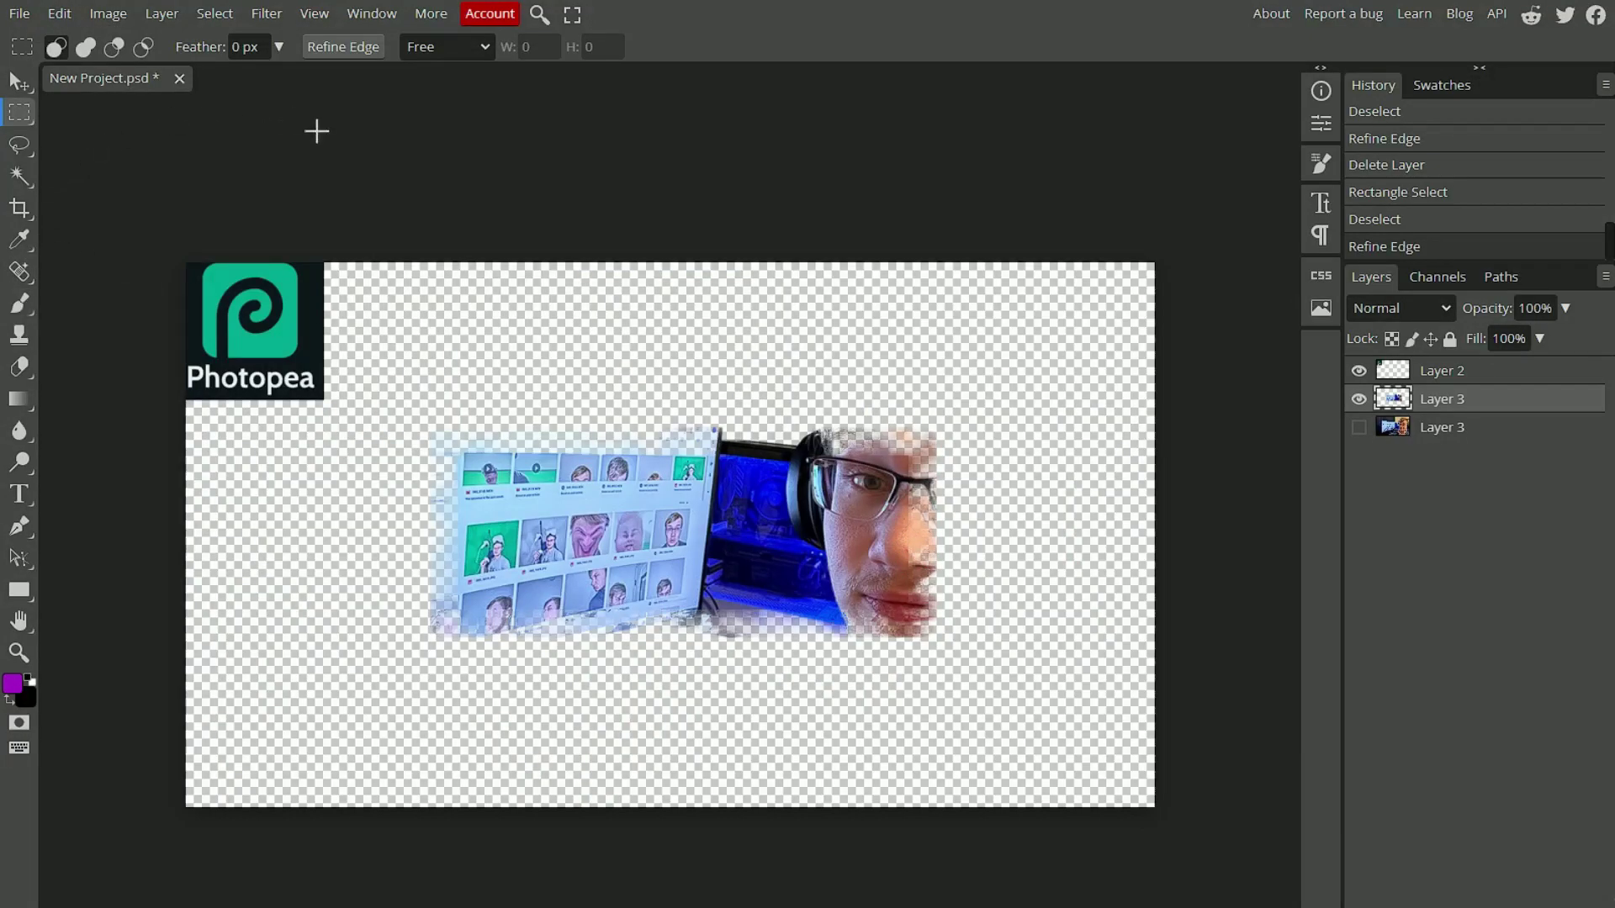
Step: Show the original photo layer again and delete the refined-edge layer above it
left_click(1358, 427)
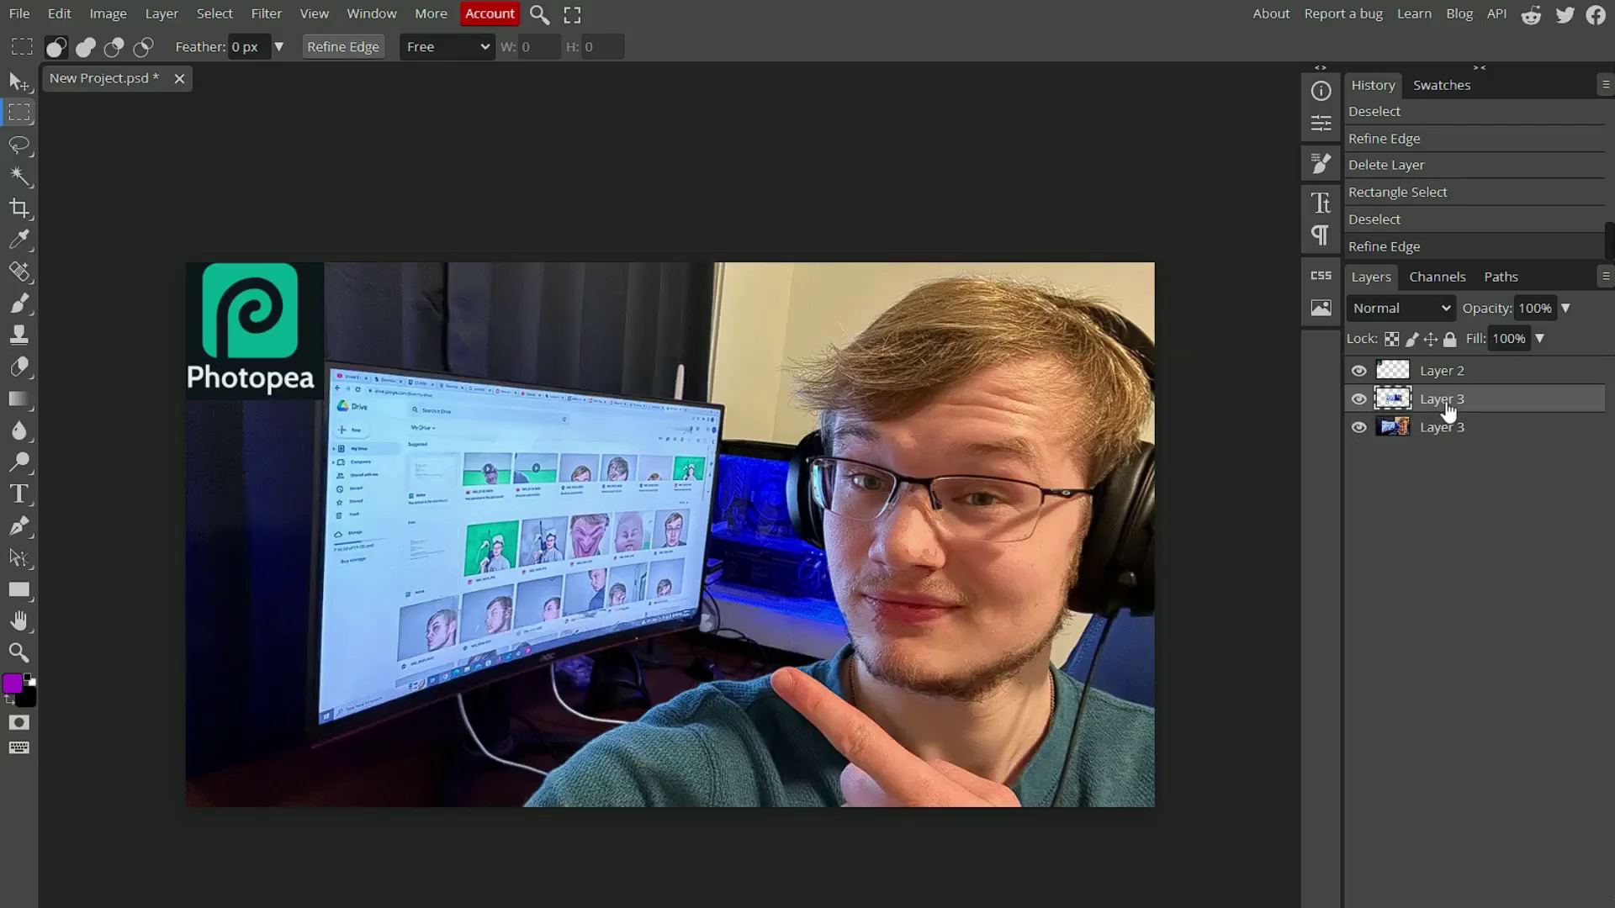
key("Delete")
Step: Draw a freehand Lasso selection on the photo and clear it
left_click(21, 144)
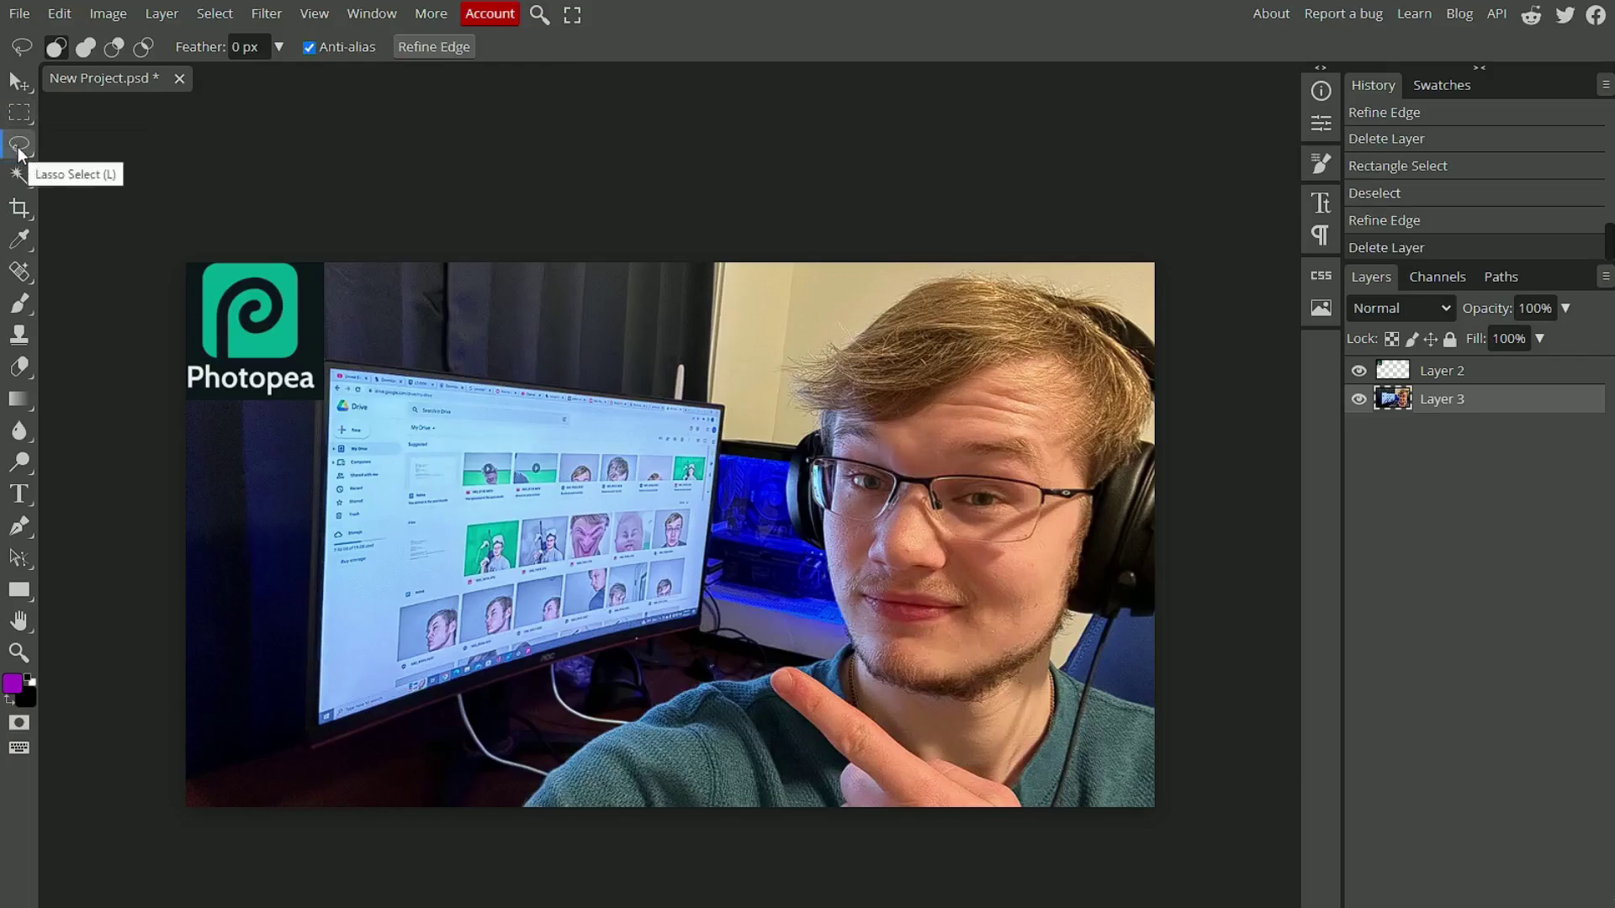
mouse_move(797, 434)
left_mouse_down()
mouse_move(714, 402)
mouse_move(589, 505)
mouse_move(833, 526)
mouse_move(891, 588)
left_mouse_up()
left_click(465, 499)
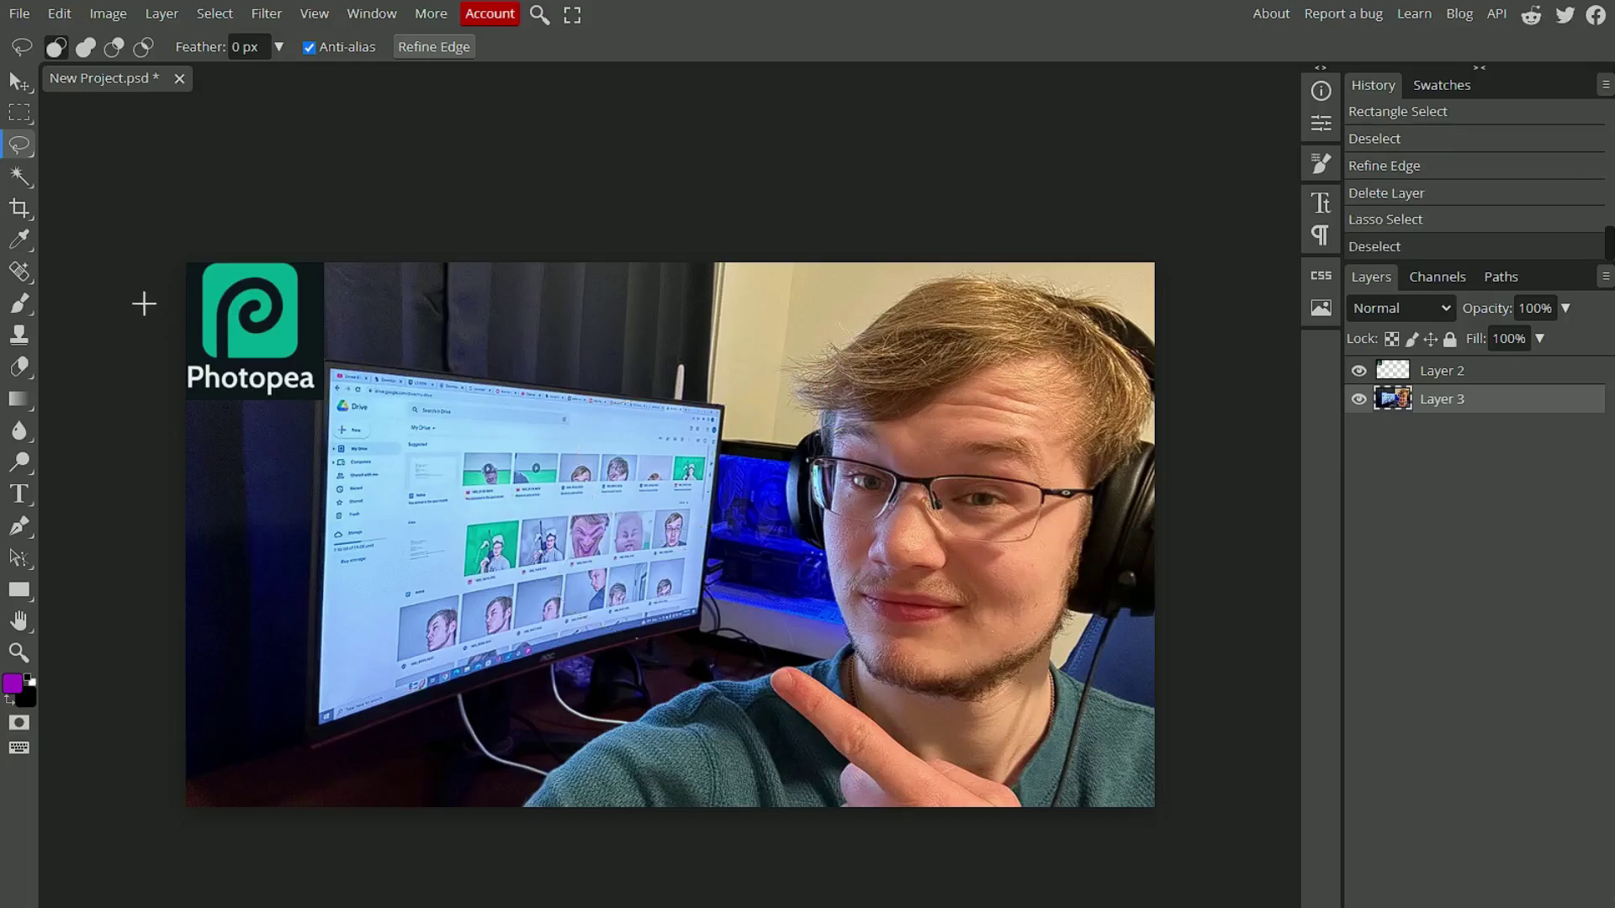
Step: Try erasing thin loops across the face and strokes beside the logo with the 15 px eraser, and undo both strokes
left_click(20, 209)
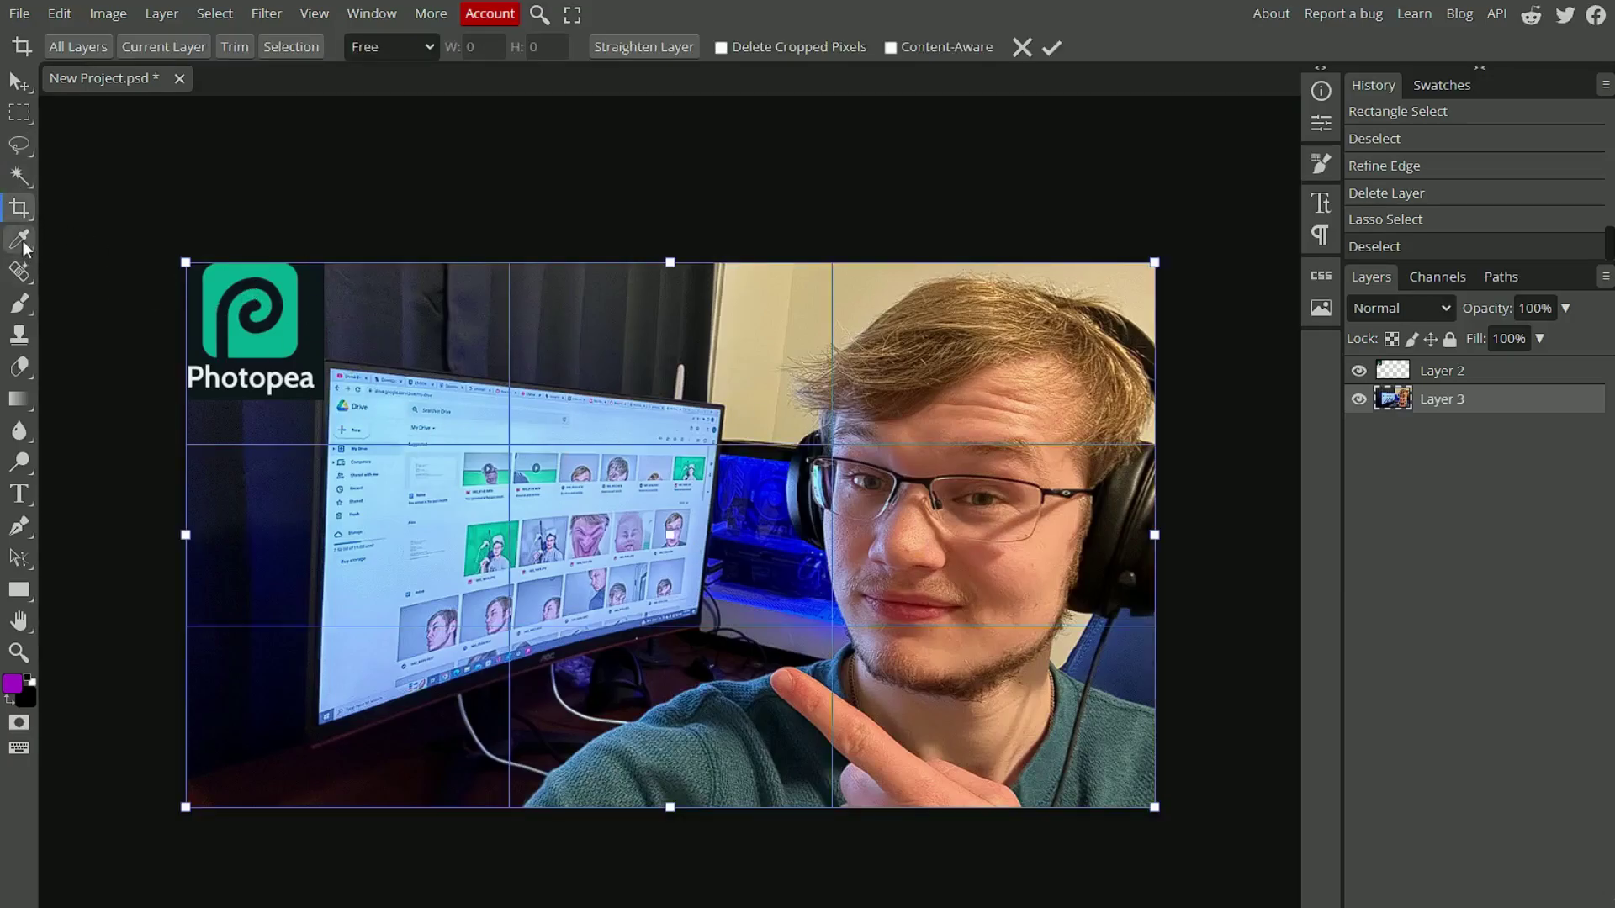
left_click(20, 367)
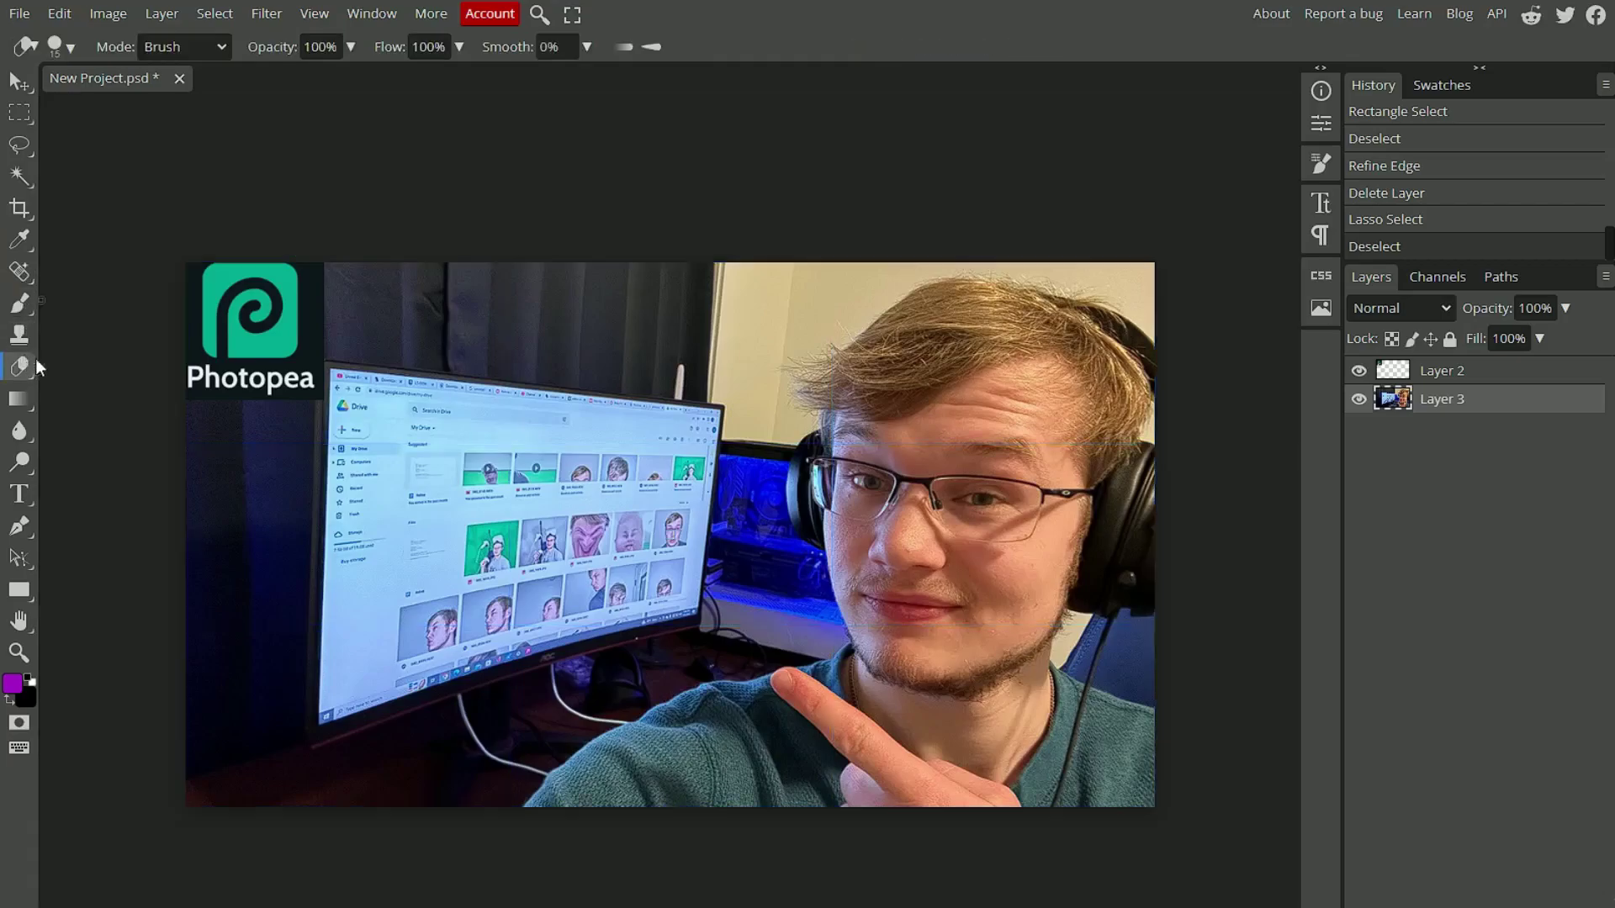
mouse_move(829, 450)
left_mouse_down()
mouse_move(588, 513)
mouse_move(741, 589)
mouse_move(841, 505)
mouse_move(904, 539)
left_mouse_up()
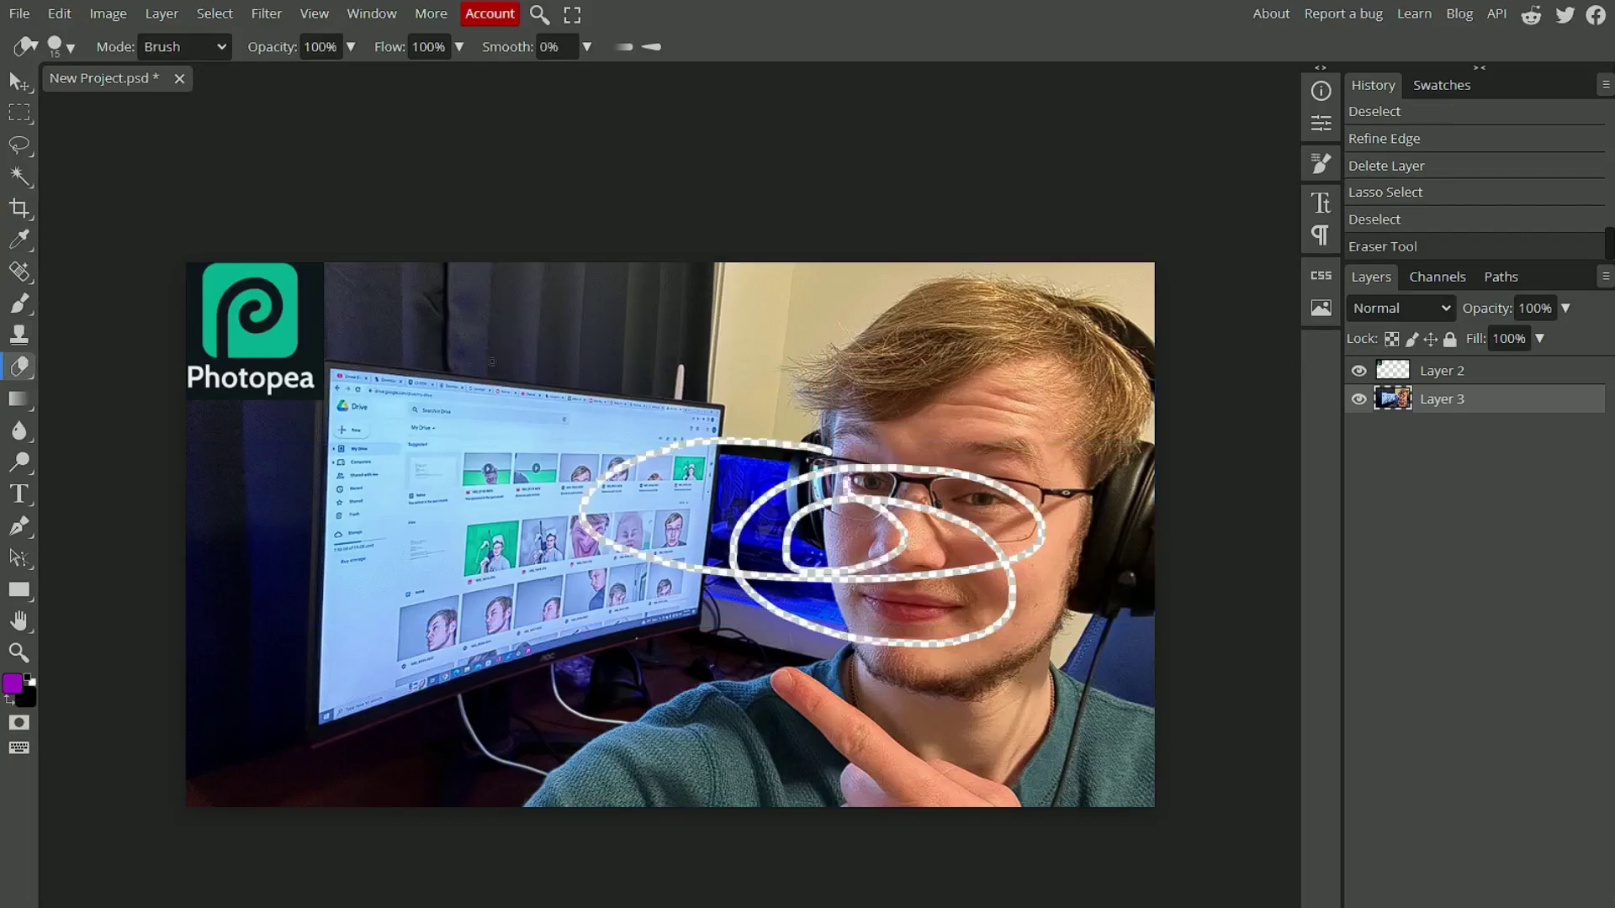
mouse_move(326, 347)
left_mouse_down()
mouse_move(303, 402)
mouse_move(227, 405)
left_mouse_up()
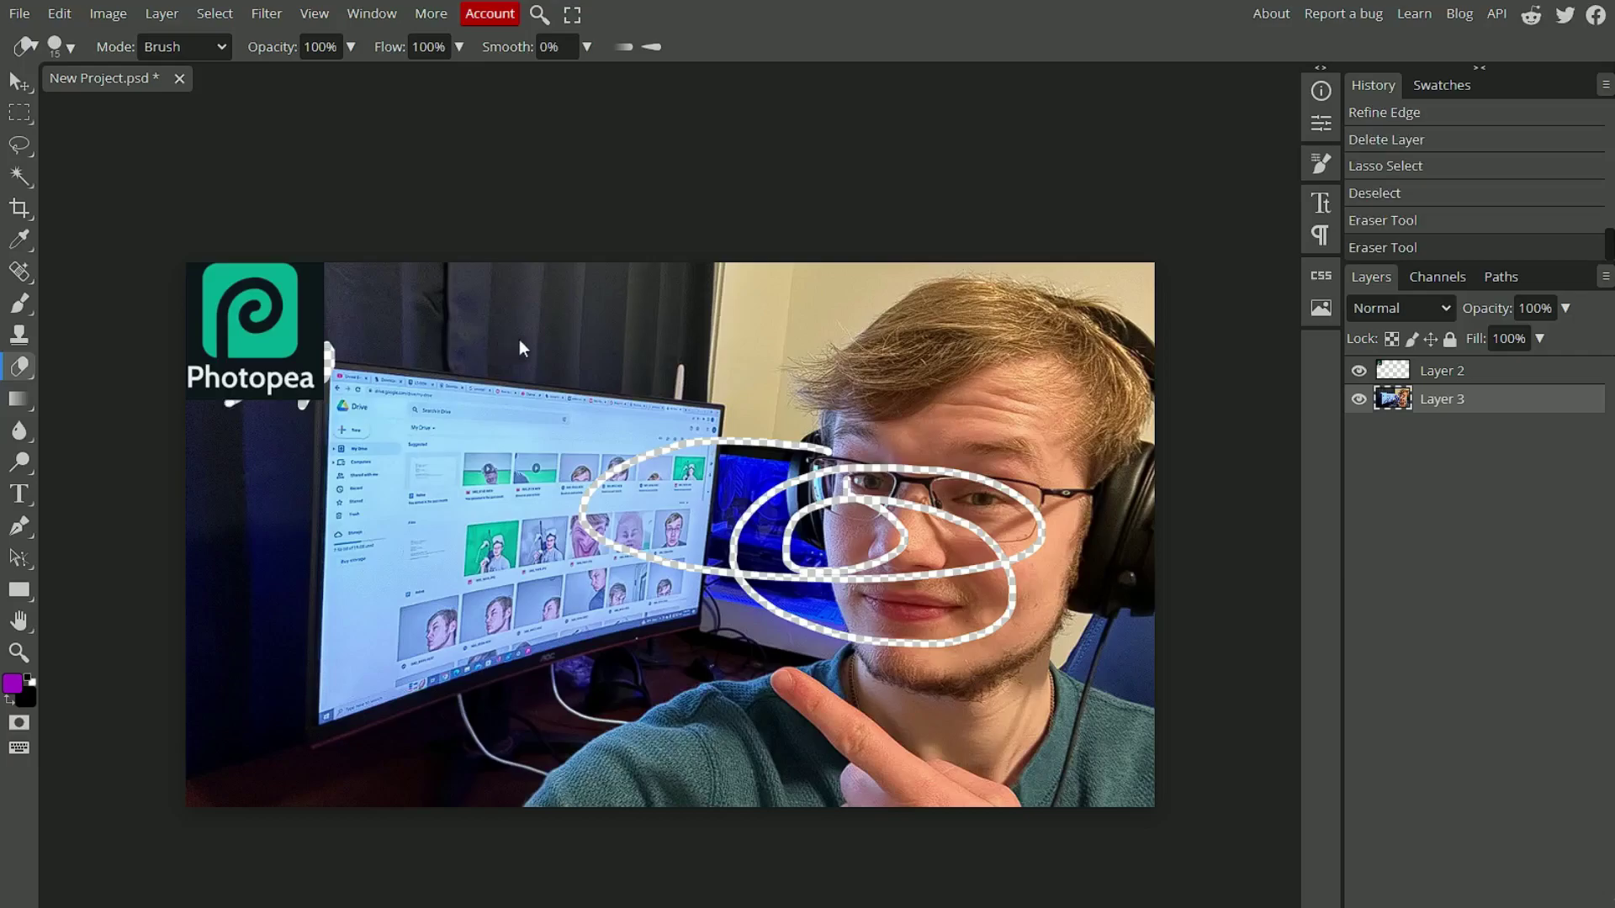
key("ctrl+z")
key("ctrl+z")
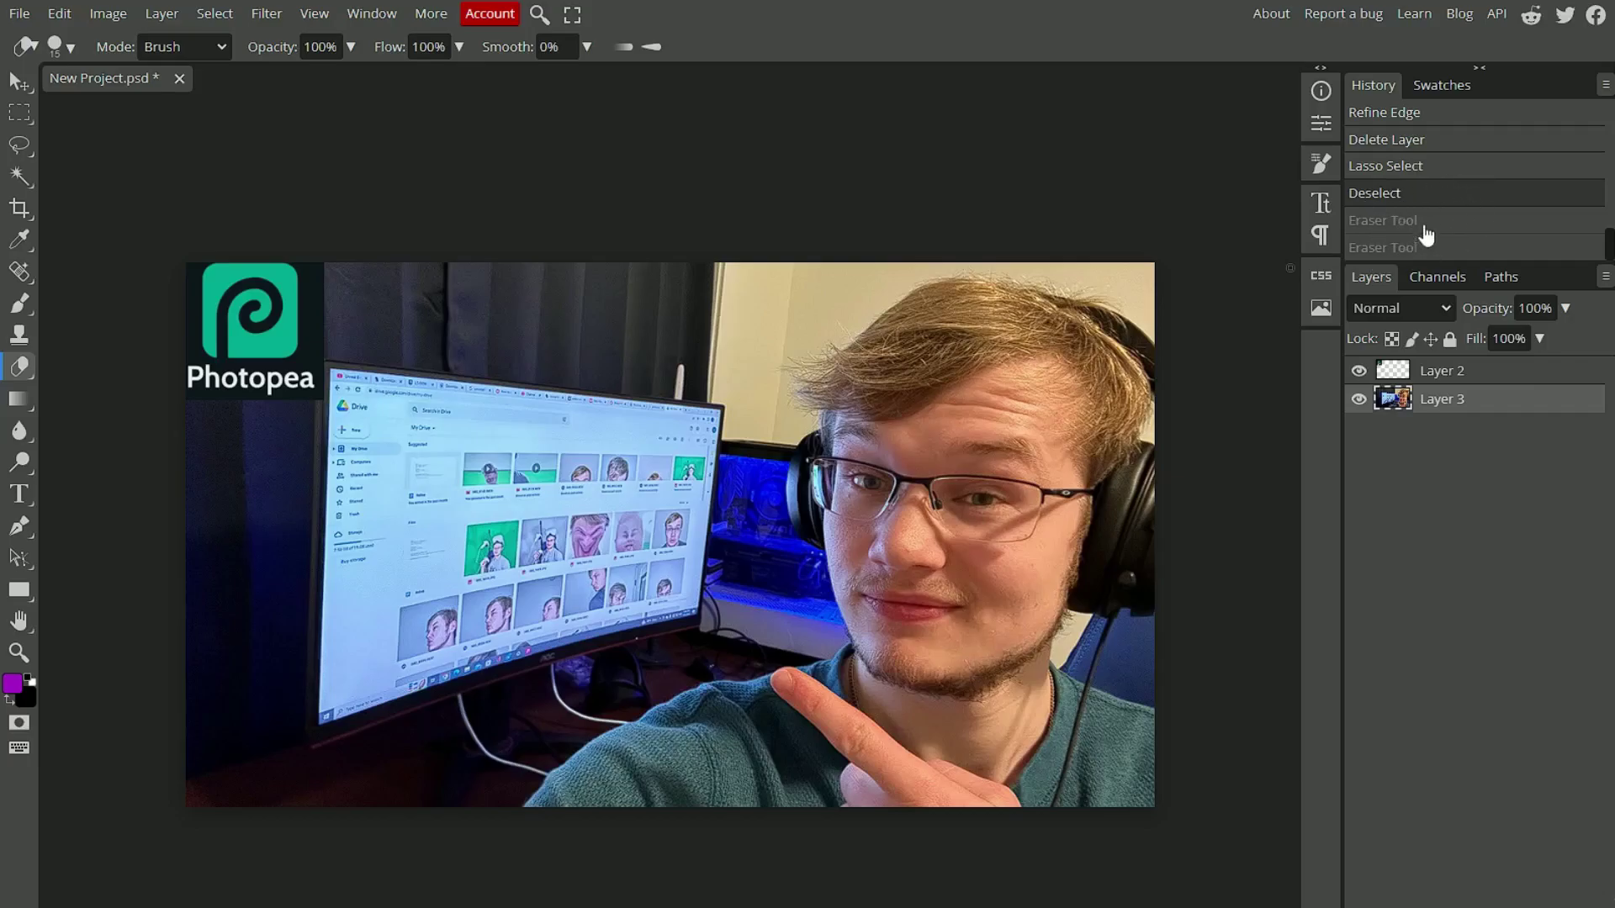
Step: Jump between earlier history states, ending at the Deselect state before the eraser strokes
left_click(1405, 168)
left_click(1410, 245)
left_click(1418, 195)
mouse_move(1607, 245)
left_mouse_down()
mouse_move(1605, 90)
mouse_move(1602, 252)
left_mouse_up()
Step: Set the eraser size to 379 px, try erasing a broad band between the monitor and face, and undo it
left_click(66, 49)
left_click_drag(188, 102, 265, 103)
mouse_move(784, 325)
left_mouse_down()
mouse_move(728, 418)
mouse_move(763, 616)
mouse_move(836, 739)
mouse_move(1018, 808)
left_mouse_up()
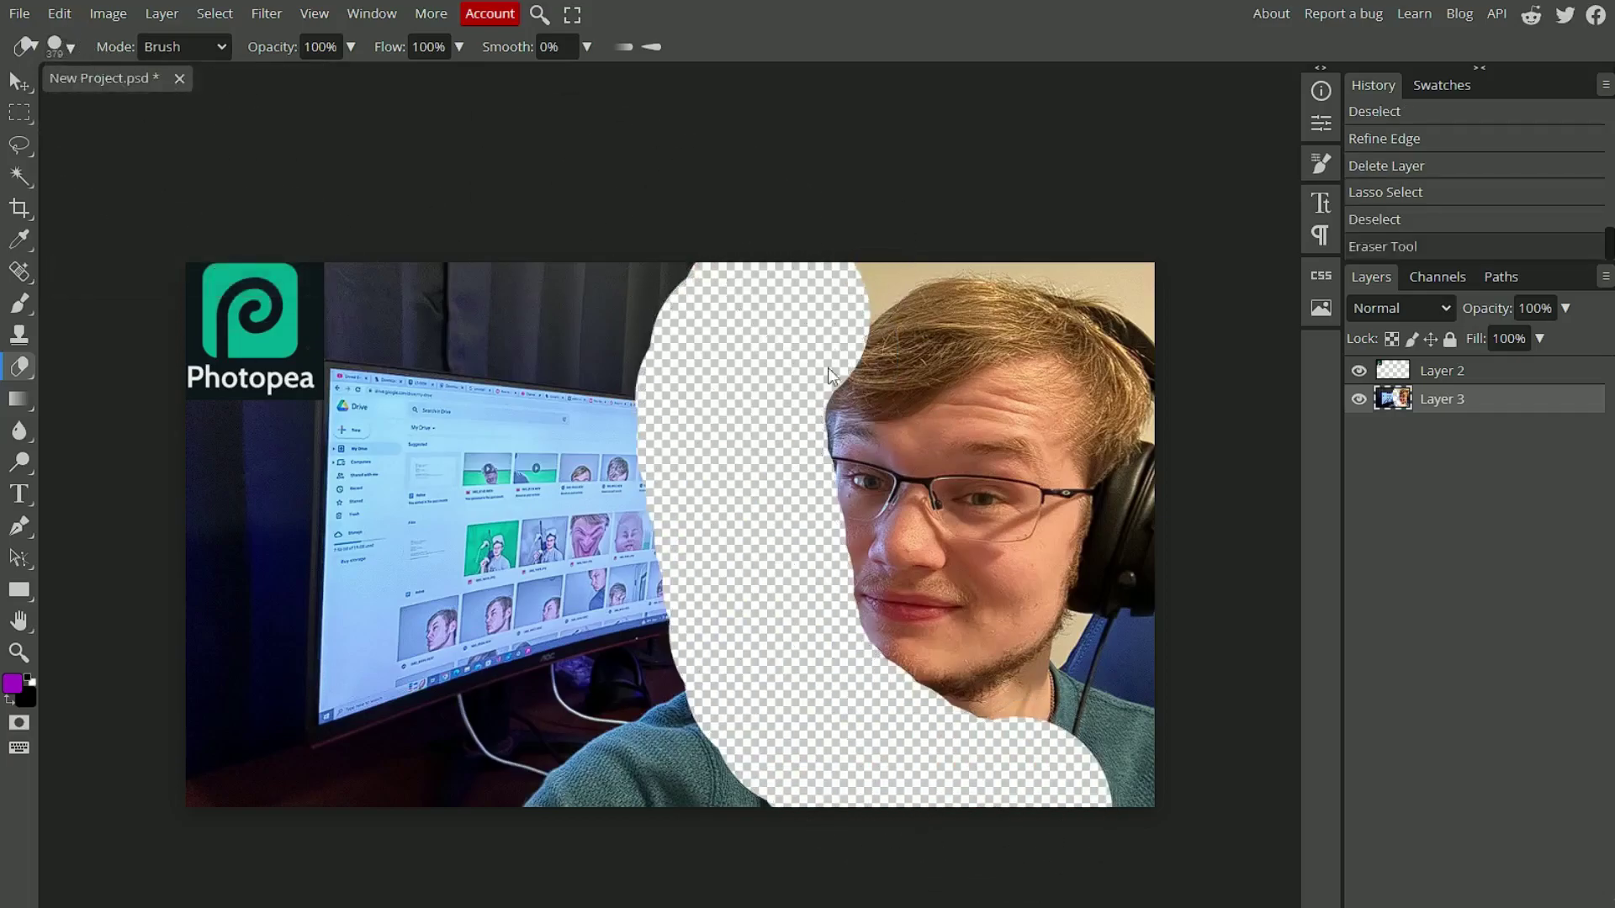
key("ctrl+z")
Step: Set the eraser hardness to 23% and erase a broad soft-edged area between the monitor and face and below the chin
left_click(61, 49)
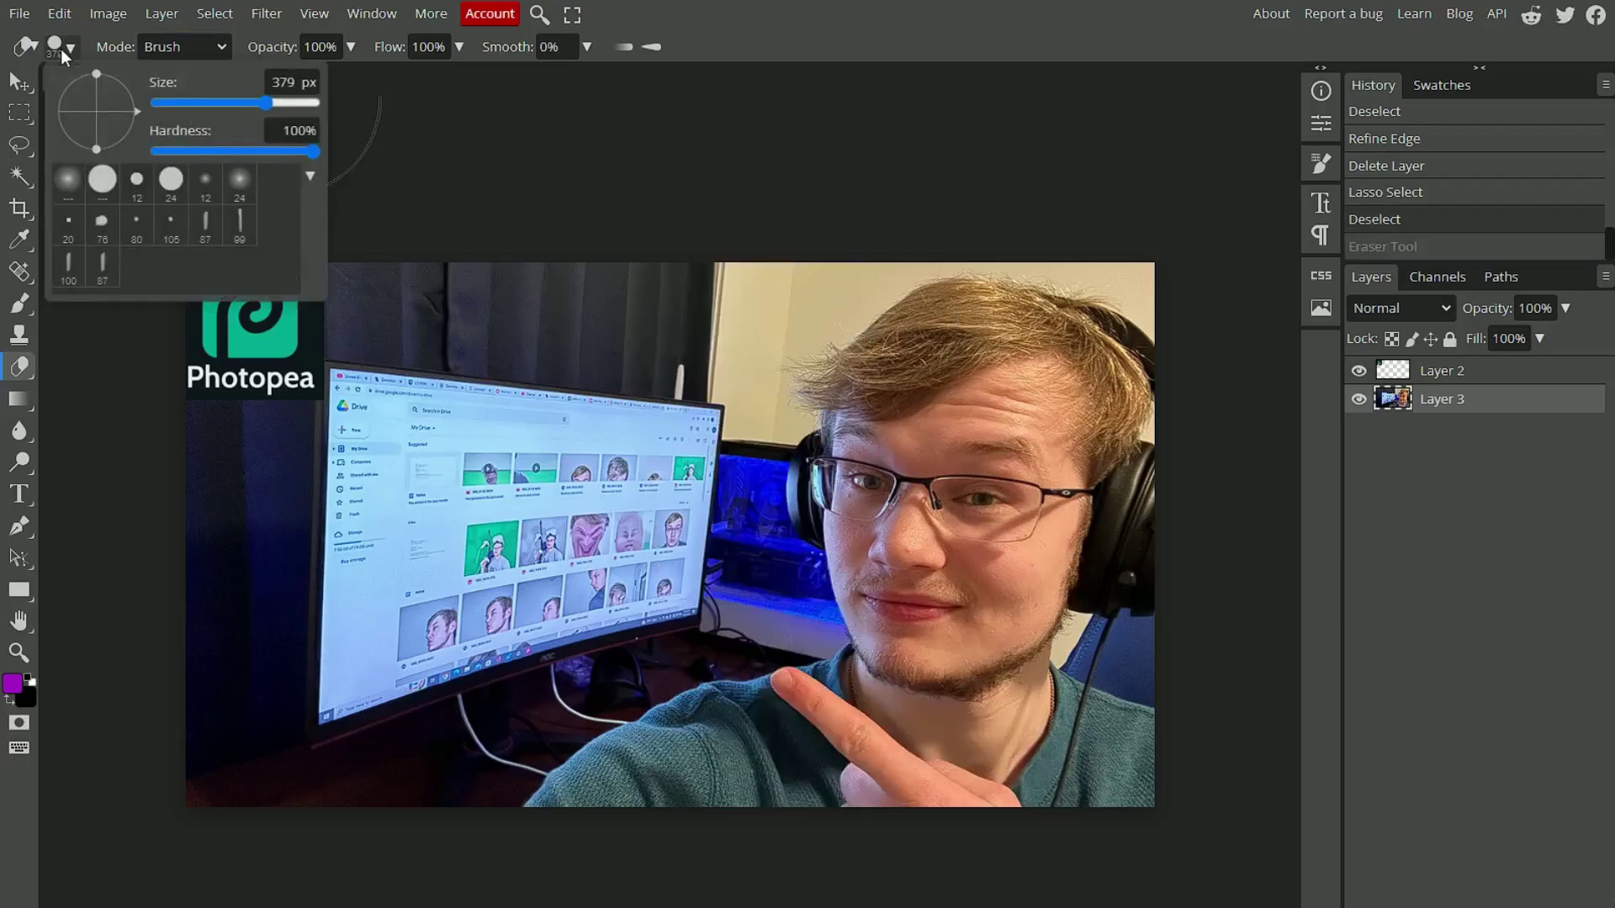
left_click_drag(313, 152, 192, 157)
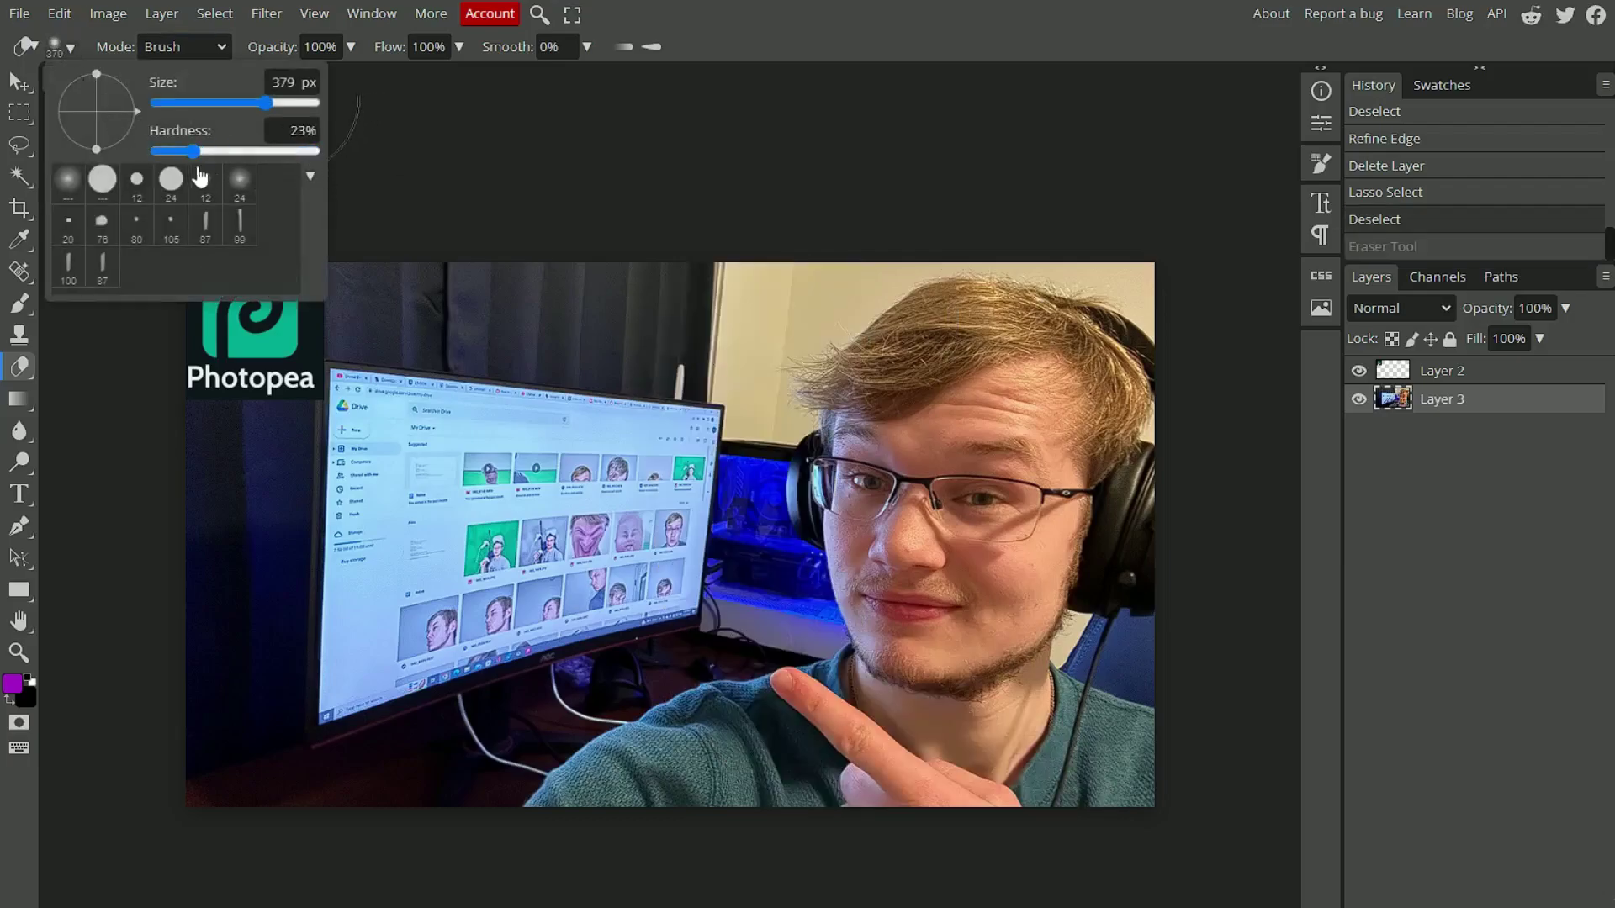
mouse_move(837, 255)
left_mouse_down()
mouse_move(740, 342)
mouse_move(753, 598)
mouse_move(800, 677)
mouse_move(904, 778)
mouse_move(1047, 781)
mouse_move(1099, 720)
mouse_move(955, 786)
mouse_move(715, 673)
left_mouse_up()
Step: Set the eraser hardness to 0% and erase soft patches over the monitor and the curtain above it
left_click(69, 48)
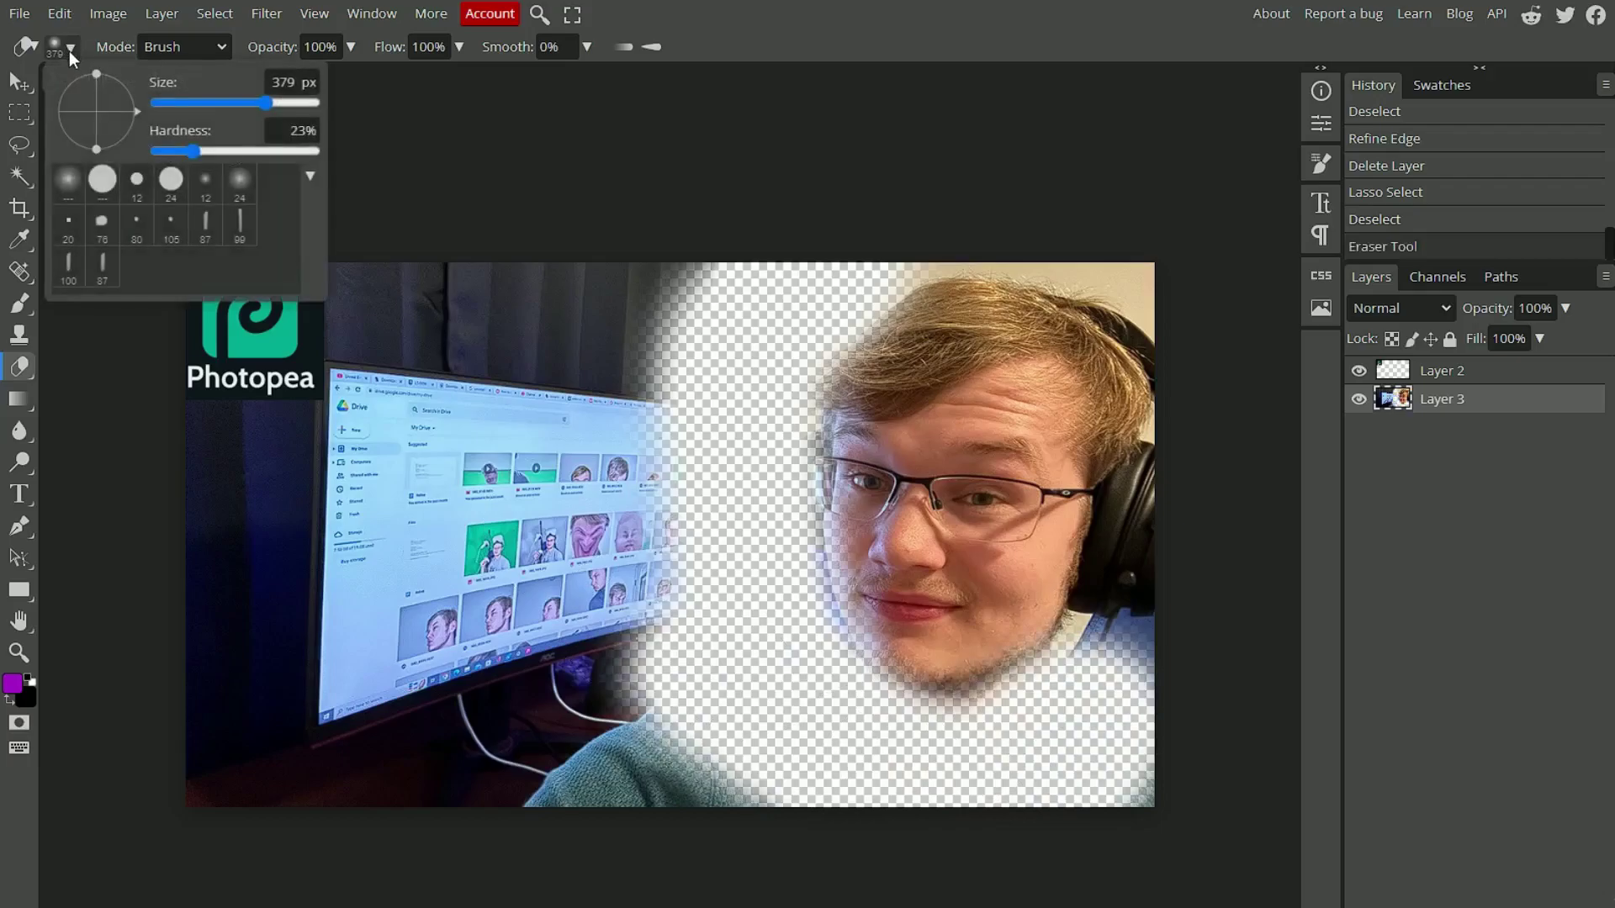
mouse_move(461, 266)
left_mouse_down()
mouse_move(657, 337)
mouse_move(778, 437)
mouse_move(653, 453)
mouse_move(618, 482)
mouse_move(496, 471)
left_mouse_up()
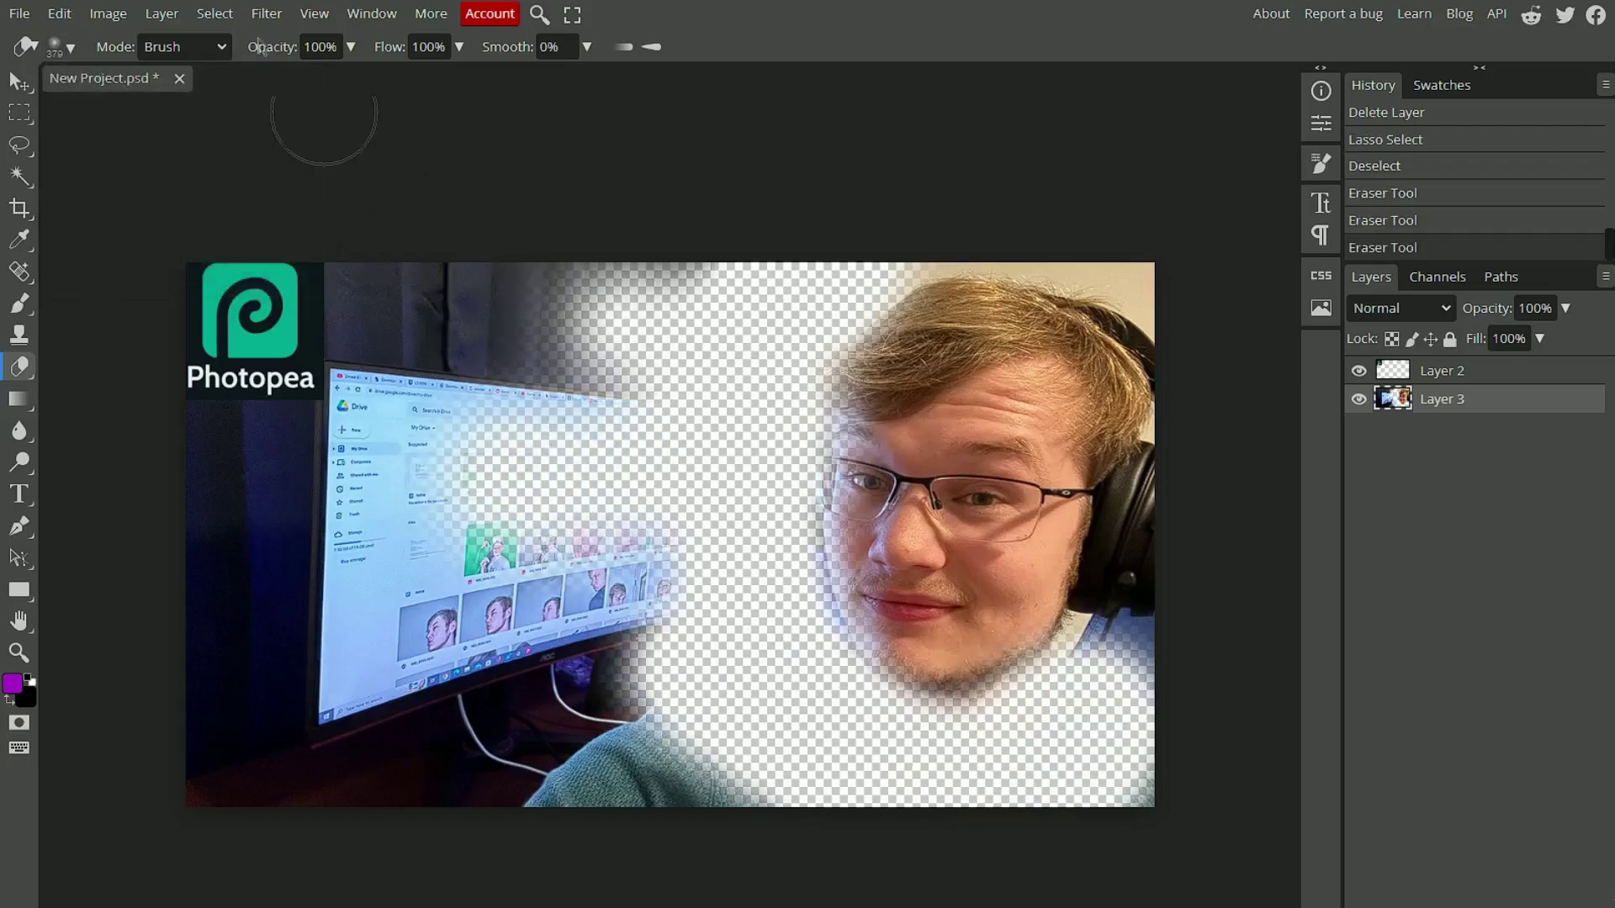
mouse_move(446, 317)
left_mouse_down()
mouse_move(443, 286)
mouse_move(437, 317)
left_mouse_up()
Step: Set the eraser hardness to 100% and make one dab near the monitor's upper corner beside the face
left_click(71, 47)
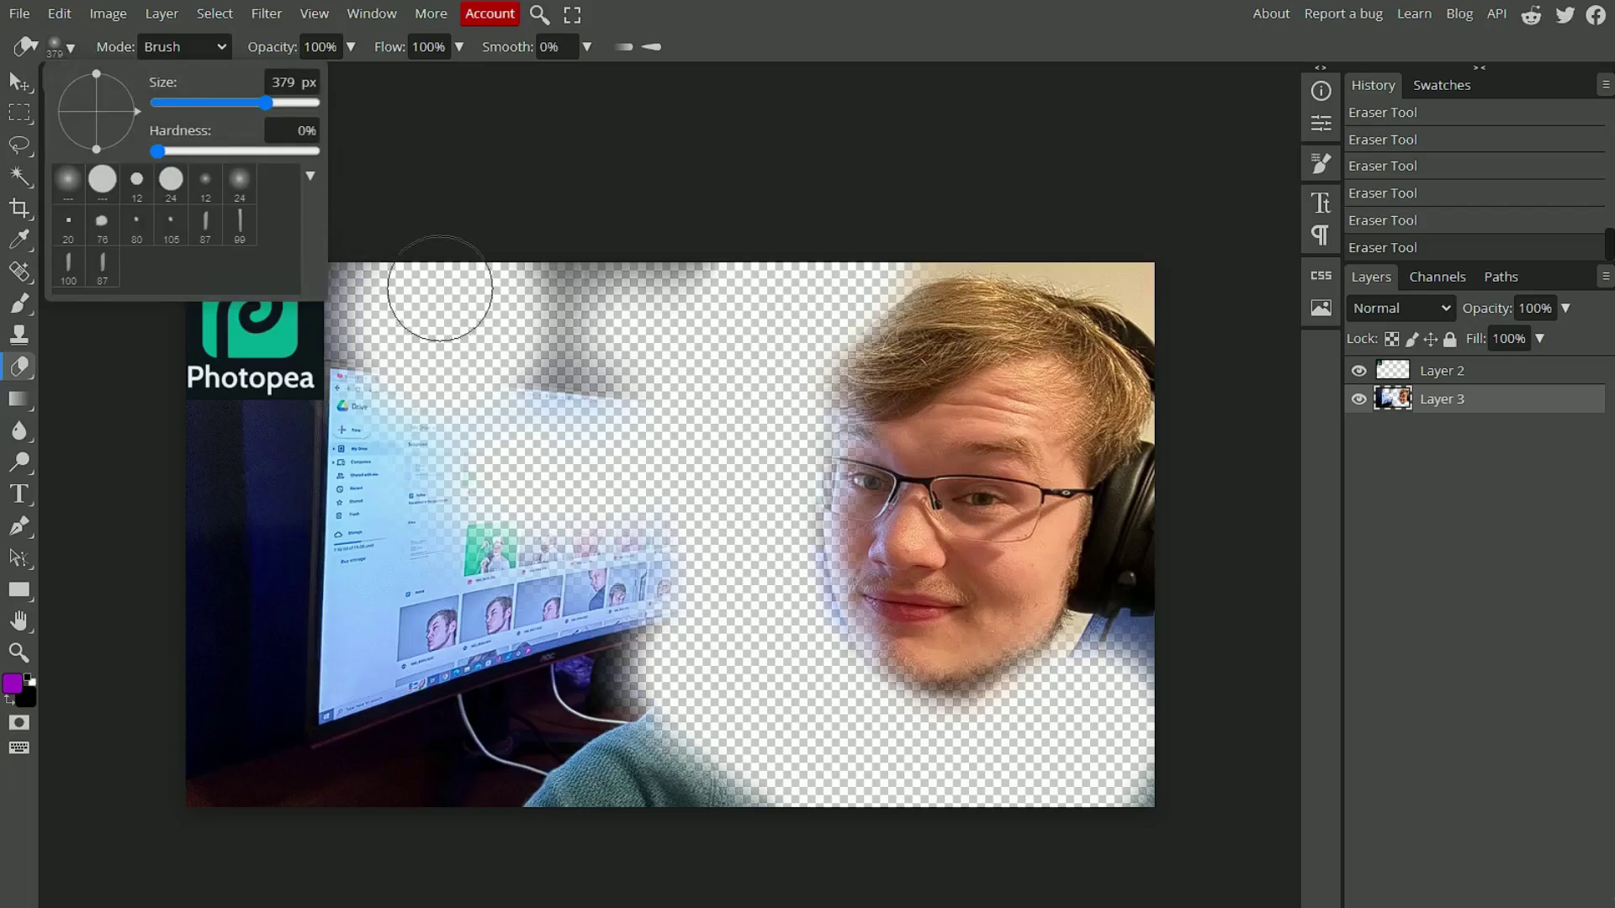
left_click_drag(159, 151, 326, 160)
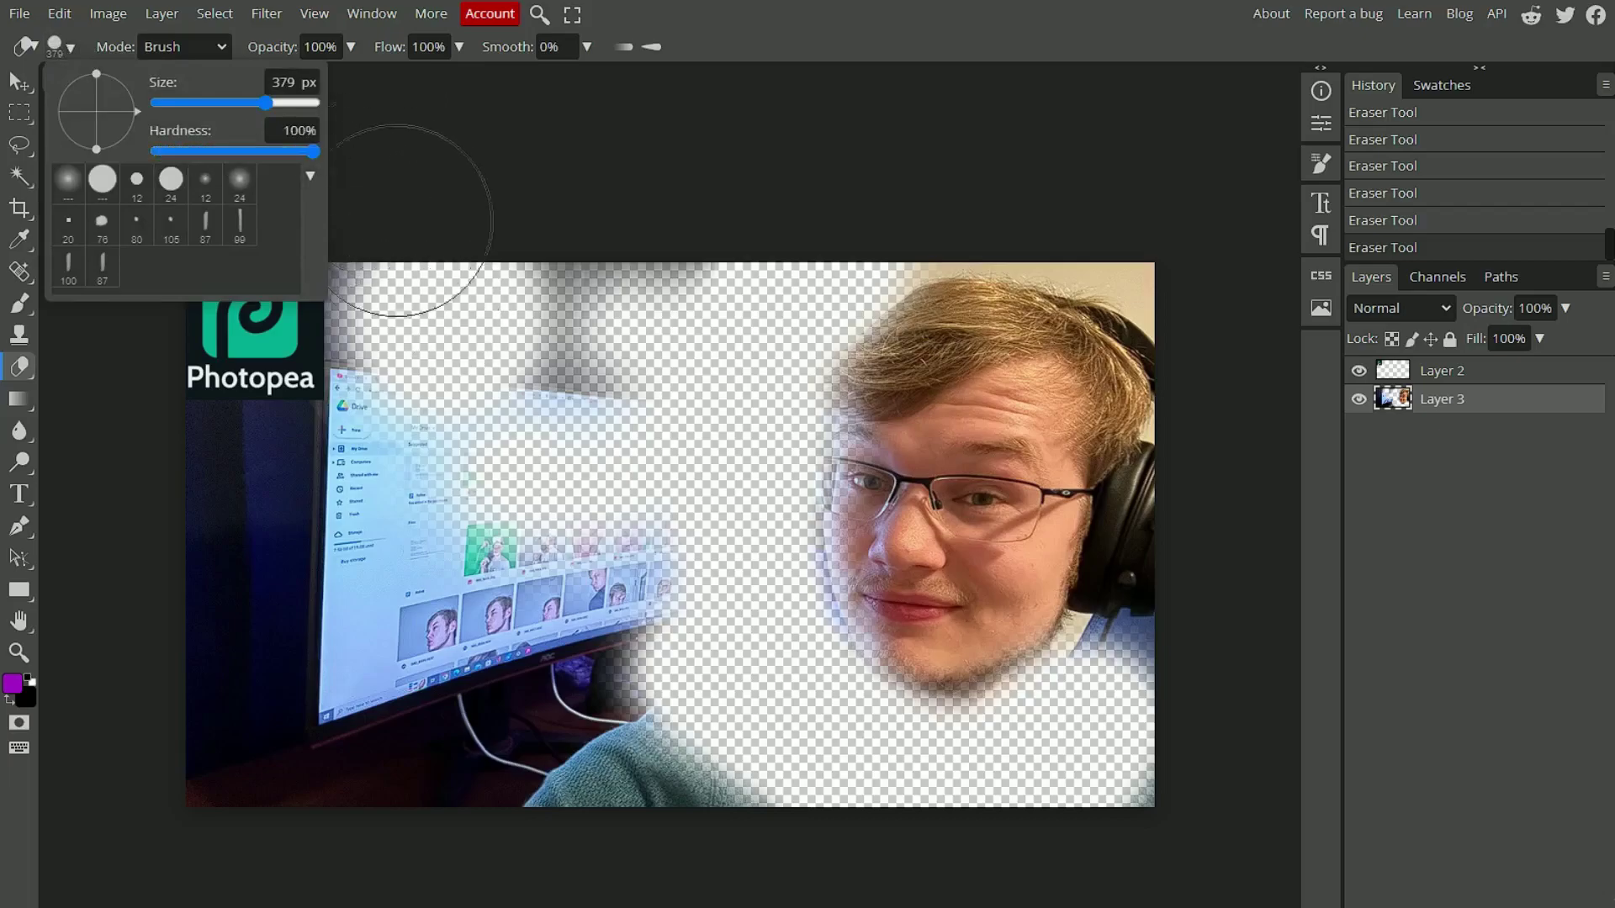
left_click(677, 399)
Step: Revert the image through its history to the Deselect state that precedes all the eraser strokes
key("ctrl+z")
key("ctrl+z")
key("ctrl+z")
key("ctrl+z")
key("ctrl+z")
key("ctrl+z")
key("ctrl+z")
key("ctrl+z")
key("ctrl+z")
scroll(1464, 209, "up", 3)
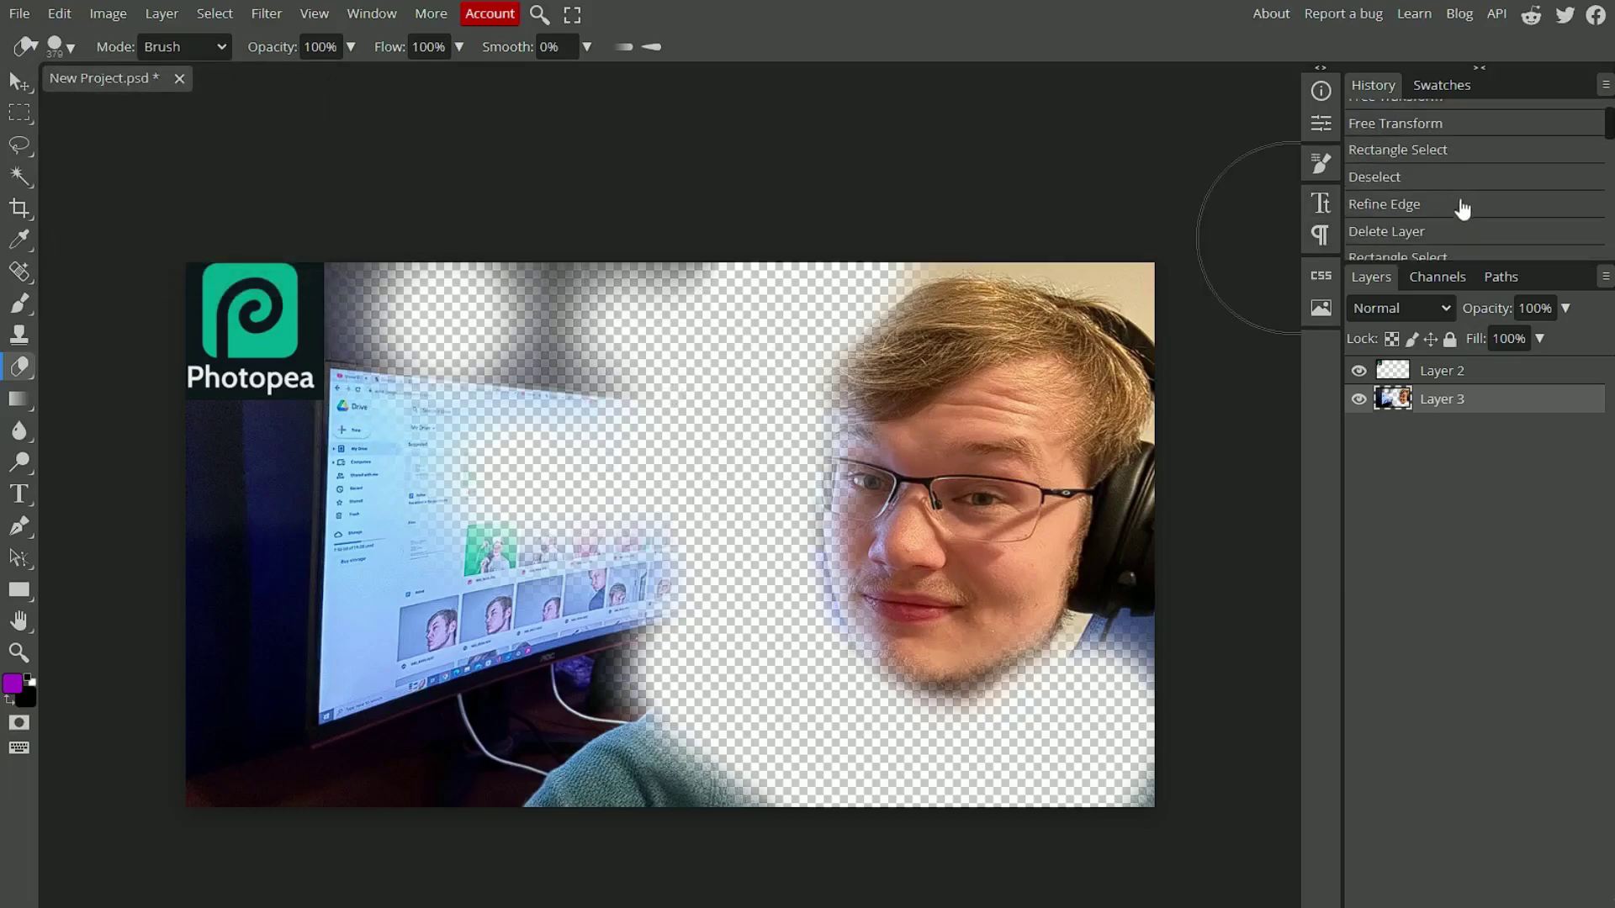
scroll(1415, 246, "down", 3)
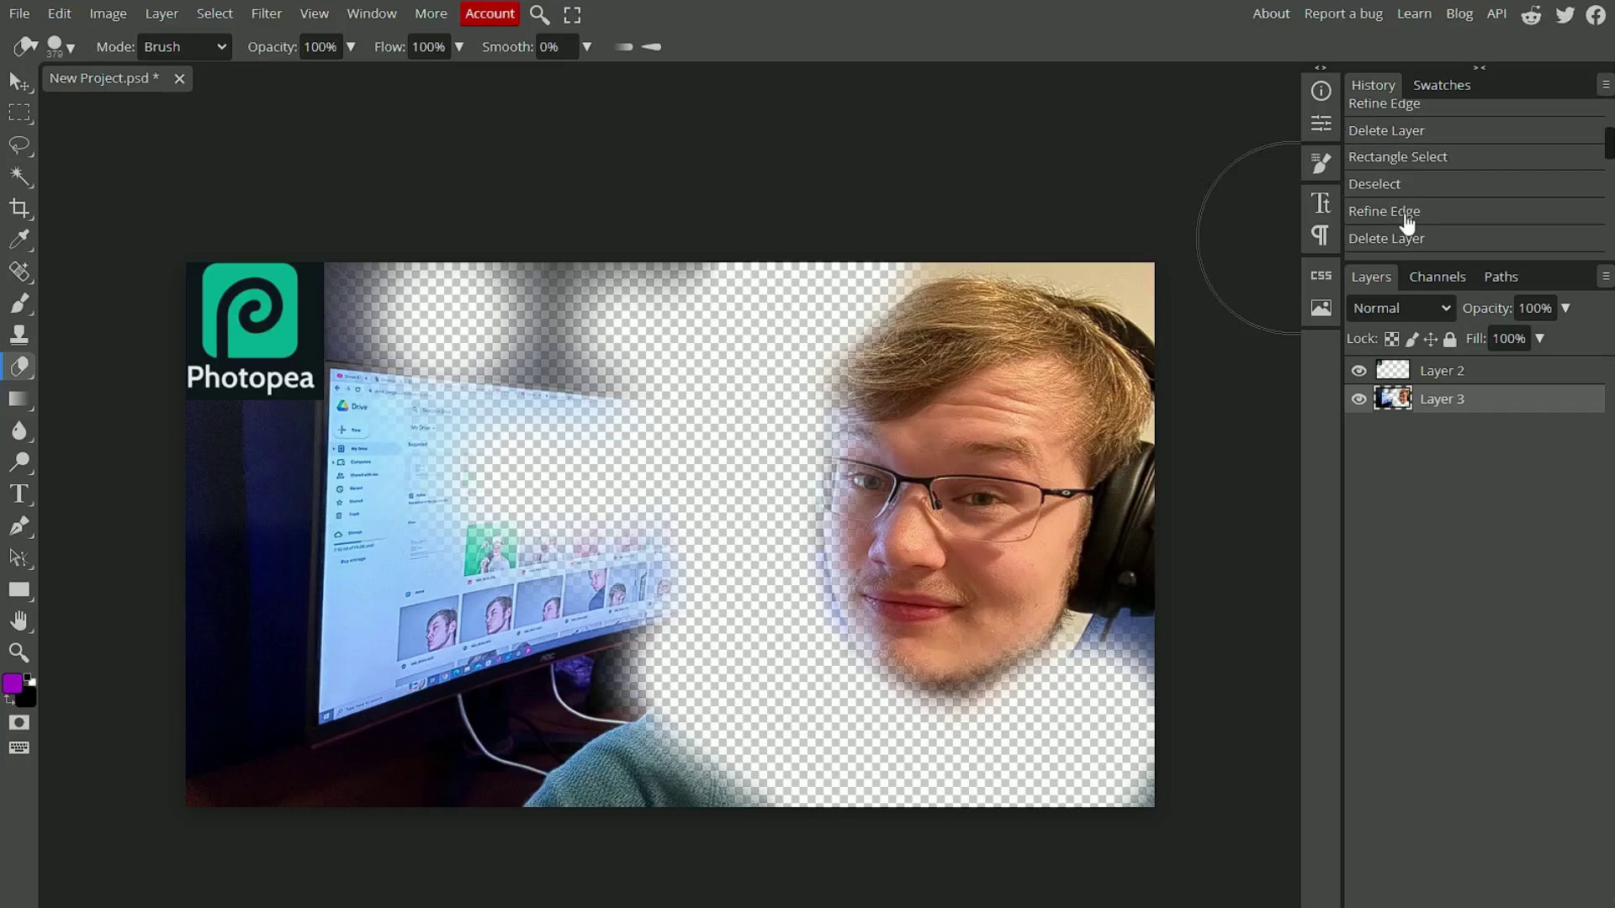
scroll(1404, 221, "down", 3)
left_click(1402, 190)
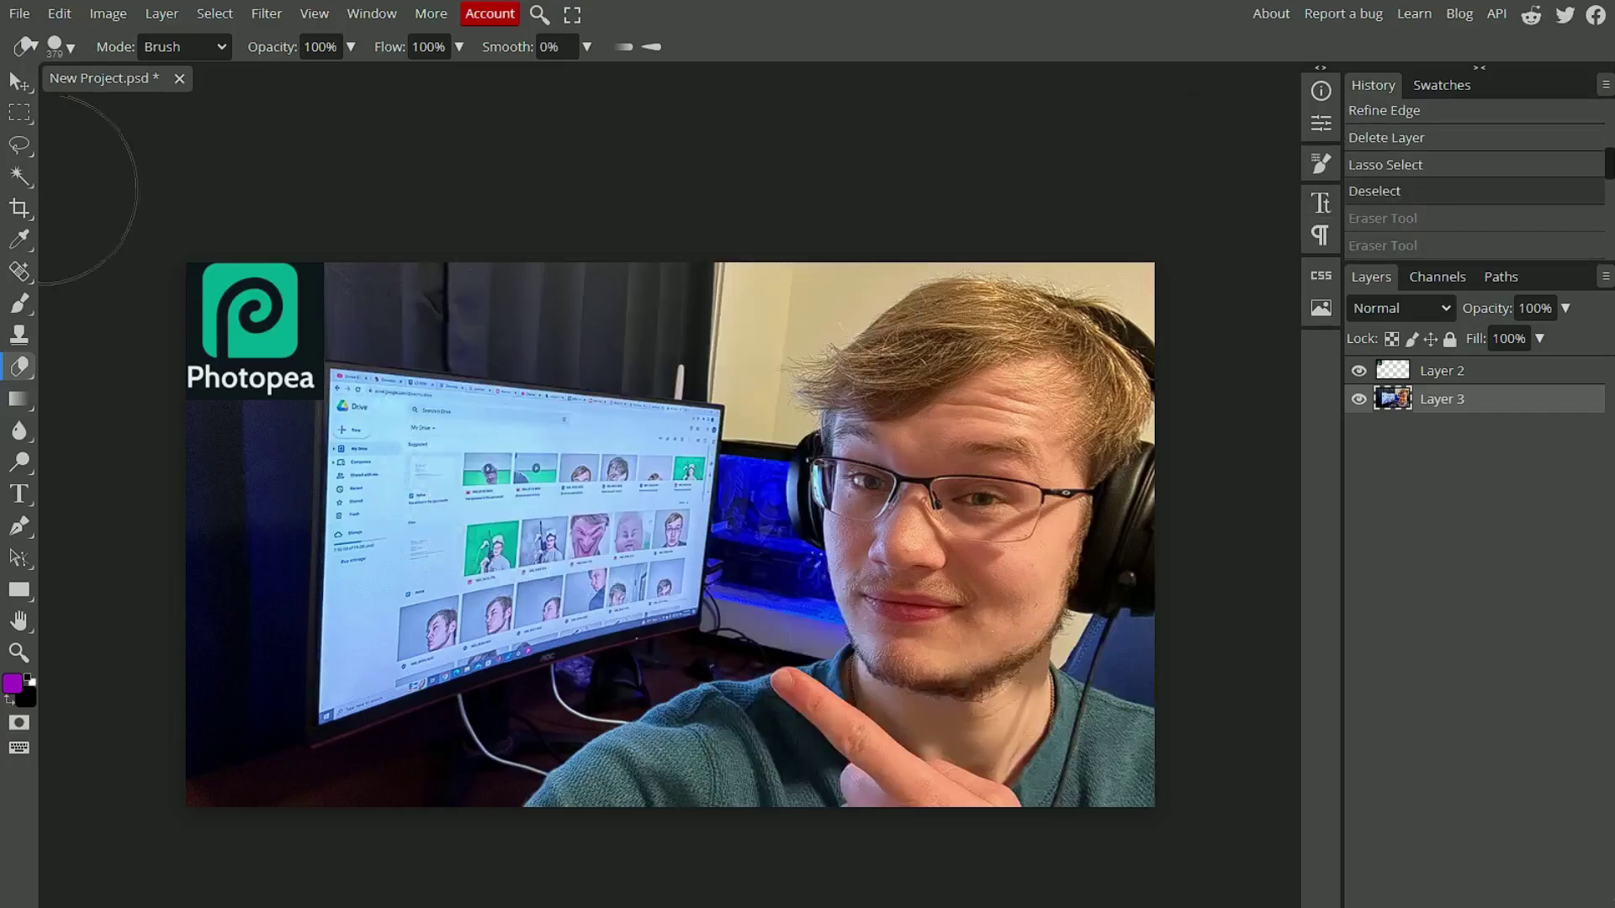
Step: Set the Blur tool size to 340 px and try blurring broadly across the logo on Layer 2
left_click(14, 407)
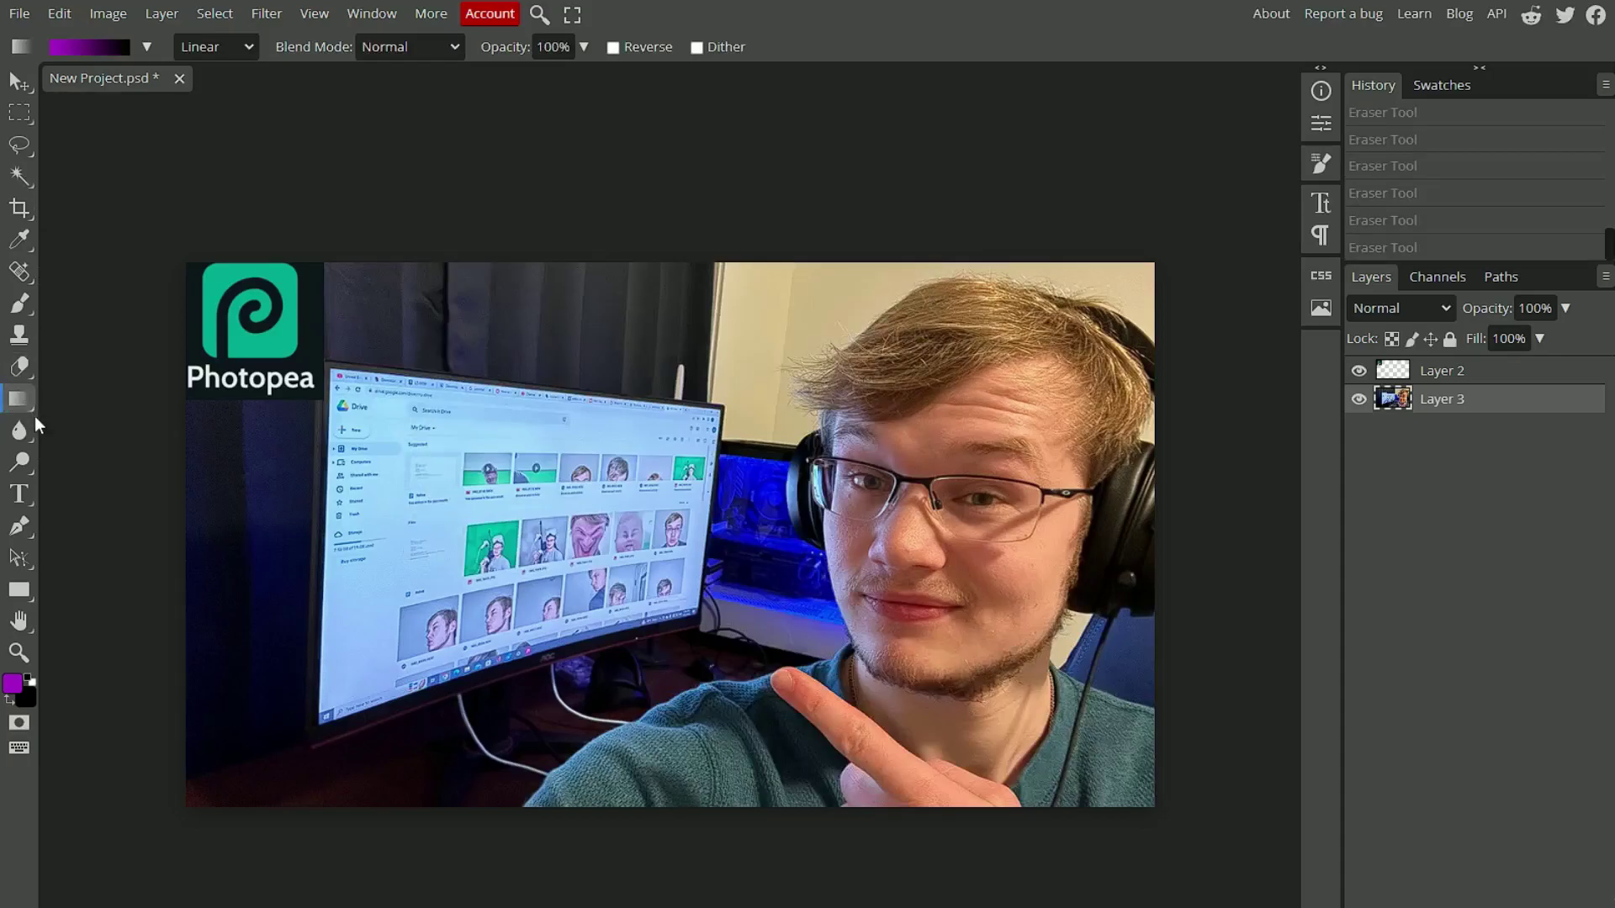
left_click(20, 430)
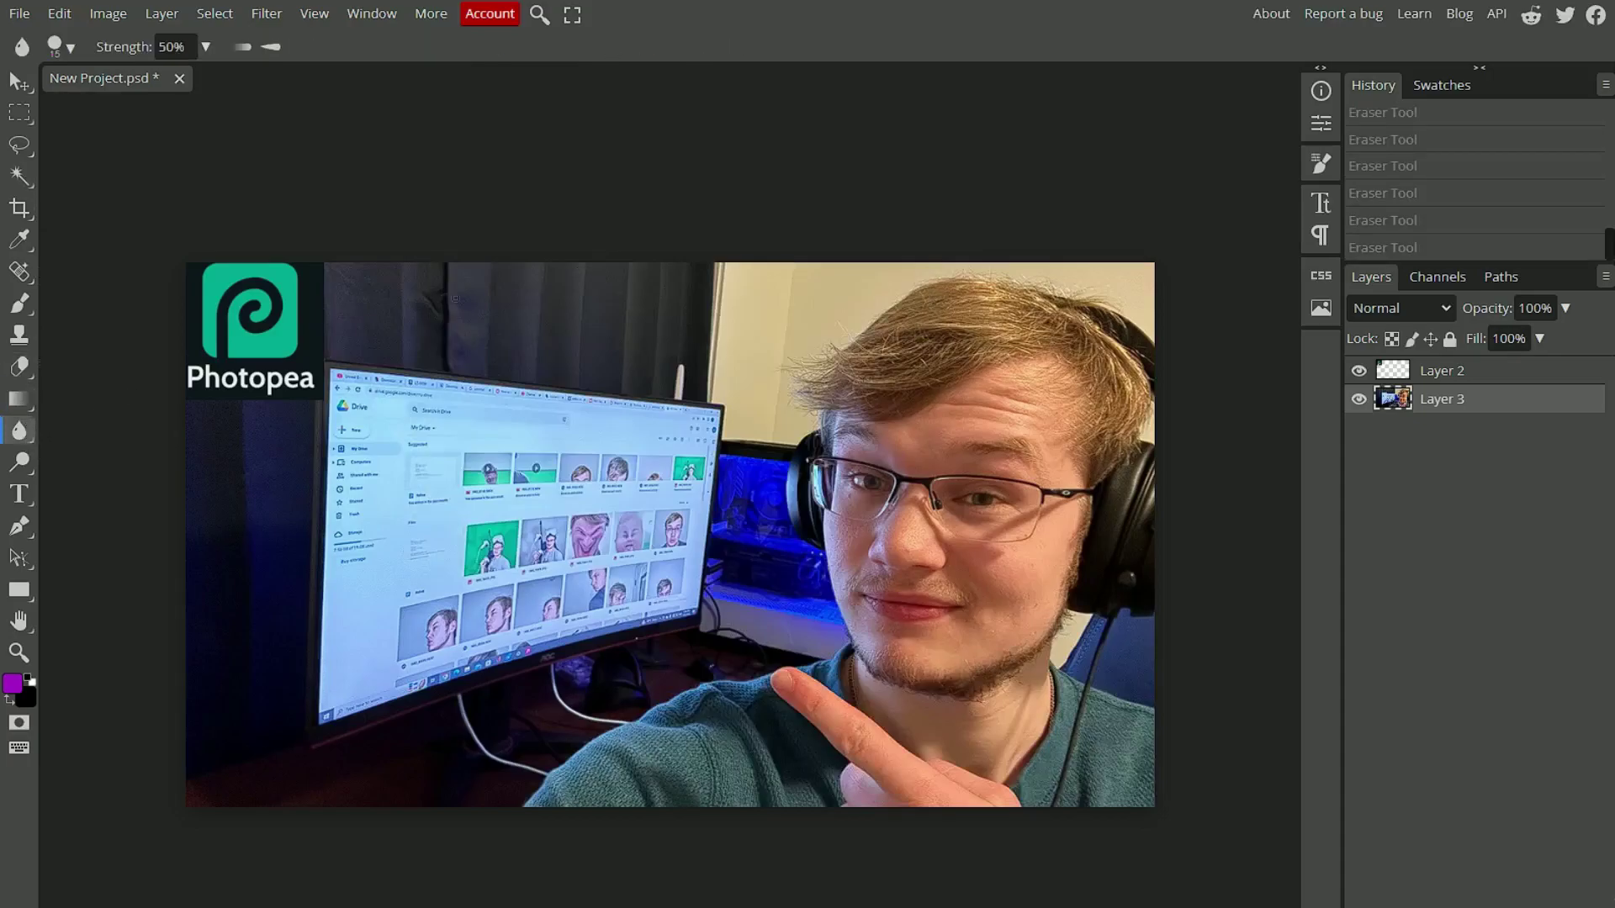
left_click(65, 47)
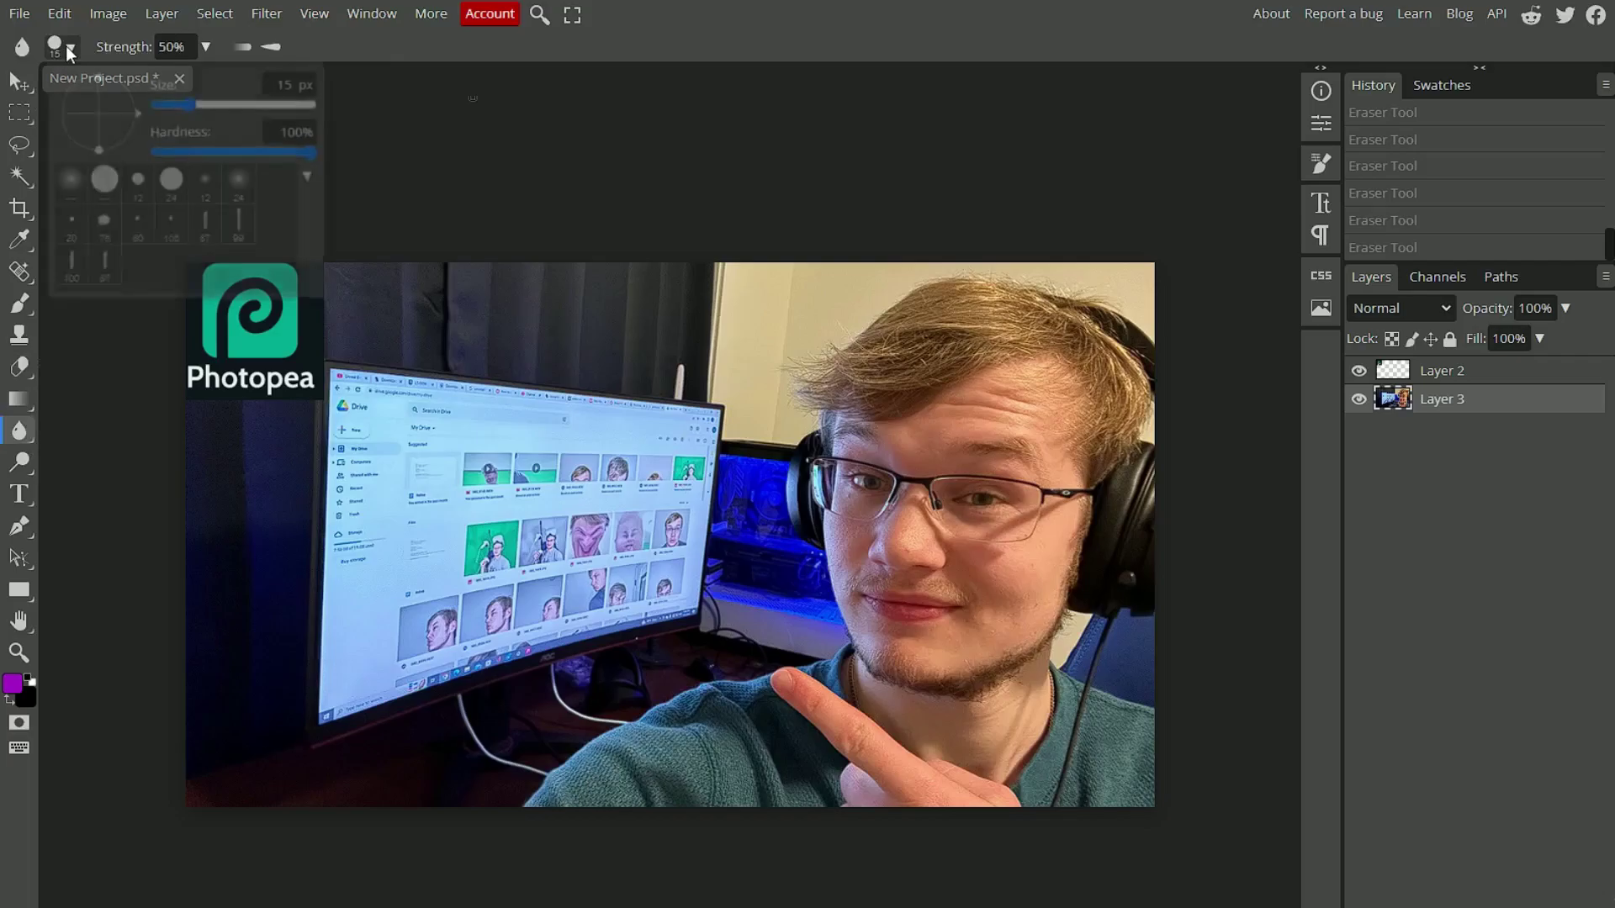
left_click_drag(185, 104, 261, 104)
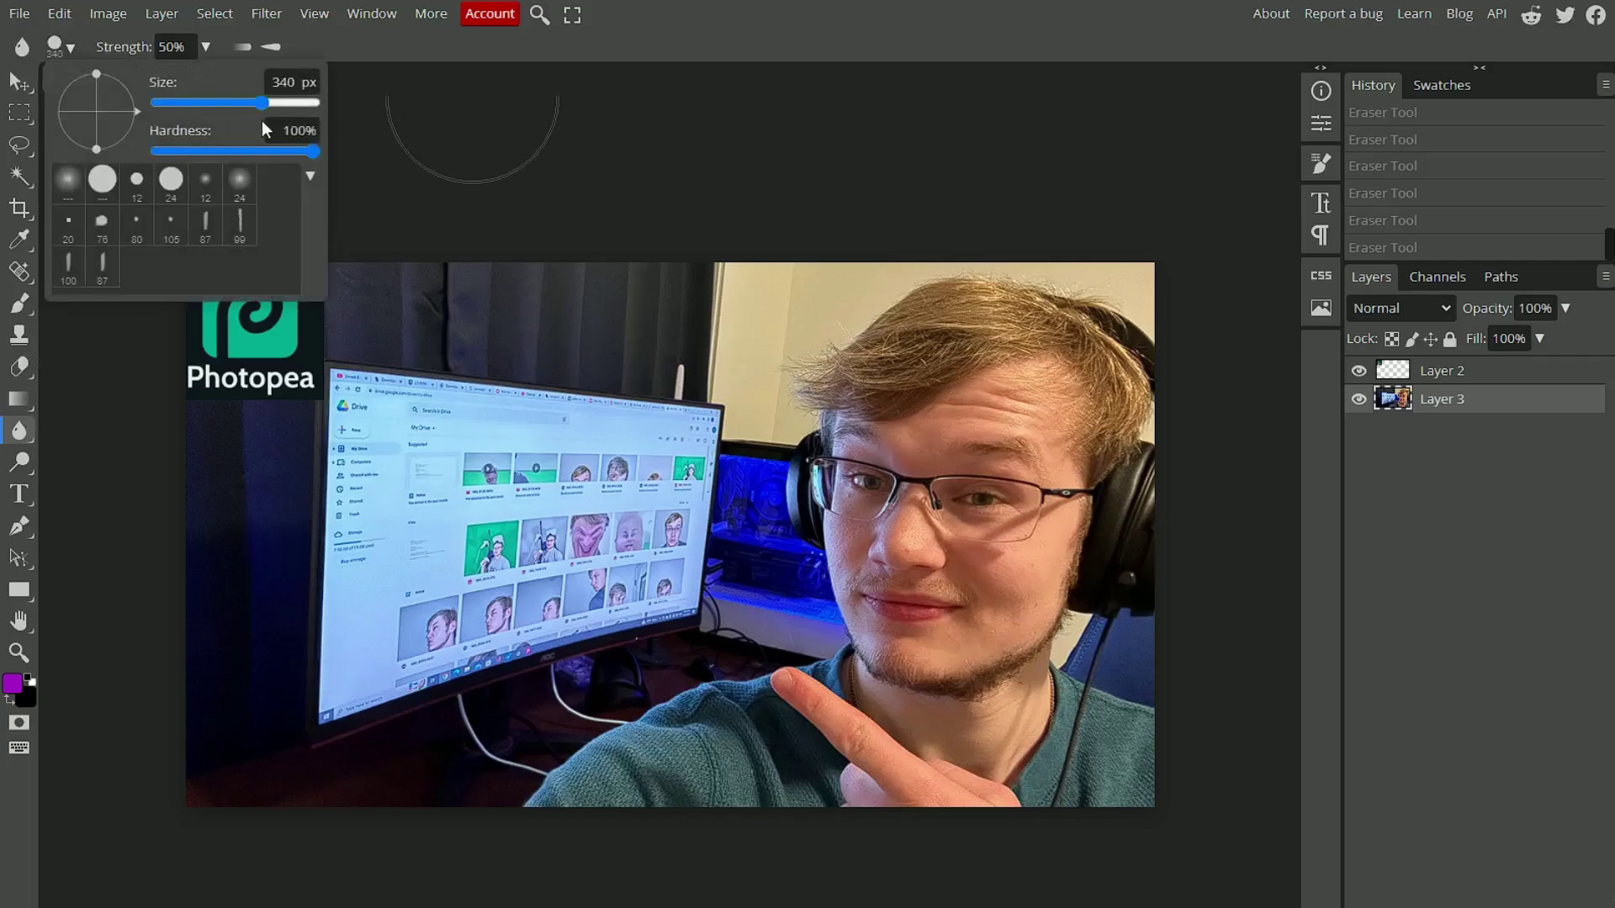
left_click(1400, 368)
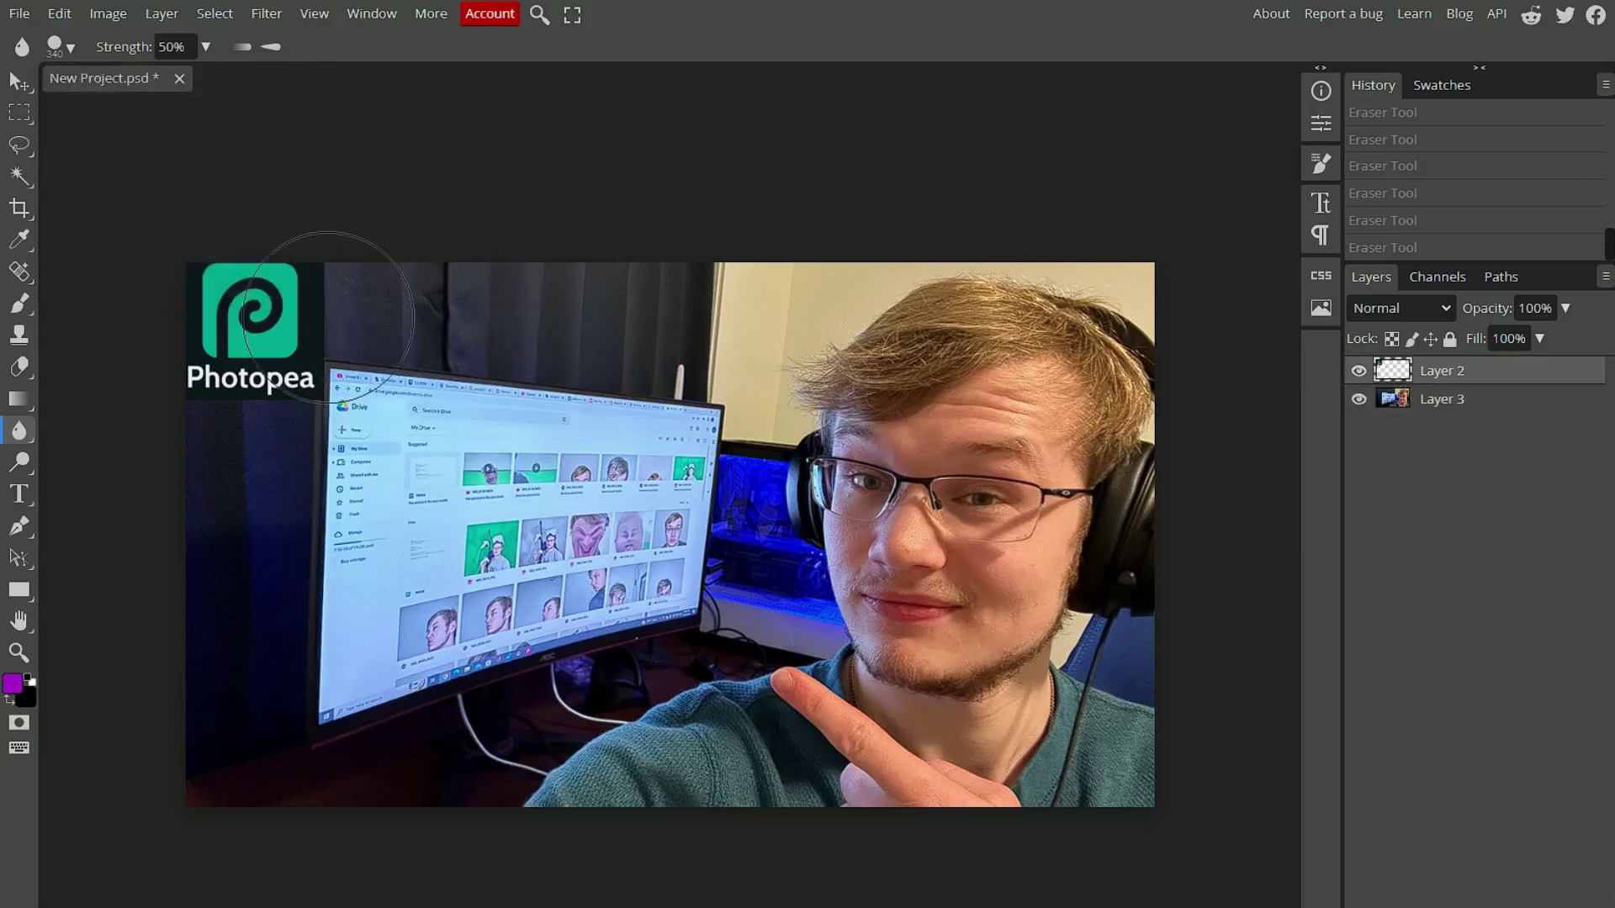
mouse_move(312, 261)
left_mouse_down()
mouse_move(306, 367)
mouse_move(328, 292)
mouse_move(338, 365)
mouse_move(349, 266)
mouse_move(349, 401)
mouse_move(362, 254)
mouse_move(335, 262)
mouse_move(317, 435)
left_mouse_up()
mouse_move(124, 419)
left_mouse_down()
mouse_move(417, 428)
mouse_move(166, 393)
mouse_move(422, 417)
mouse_move(624, 406)
left_mouse_up()
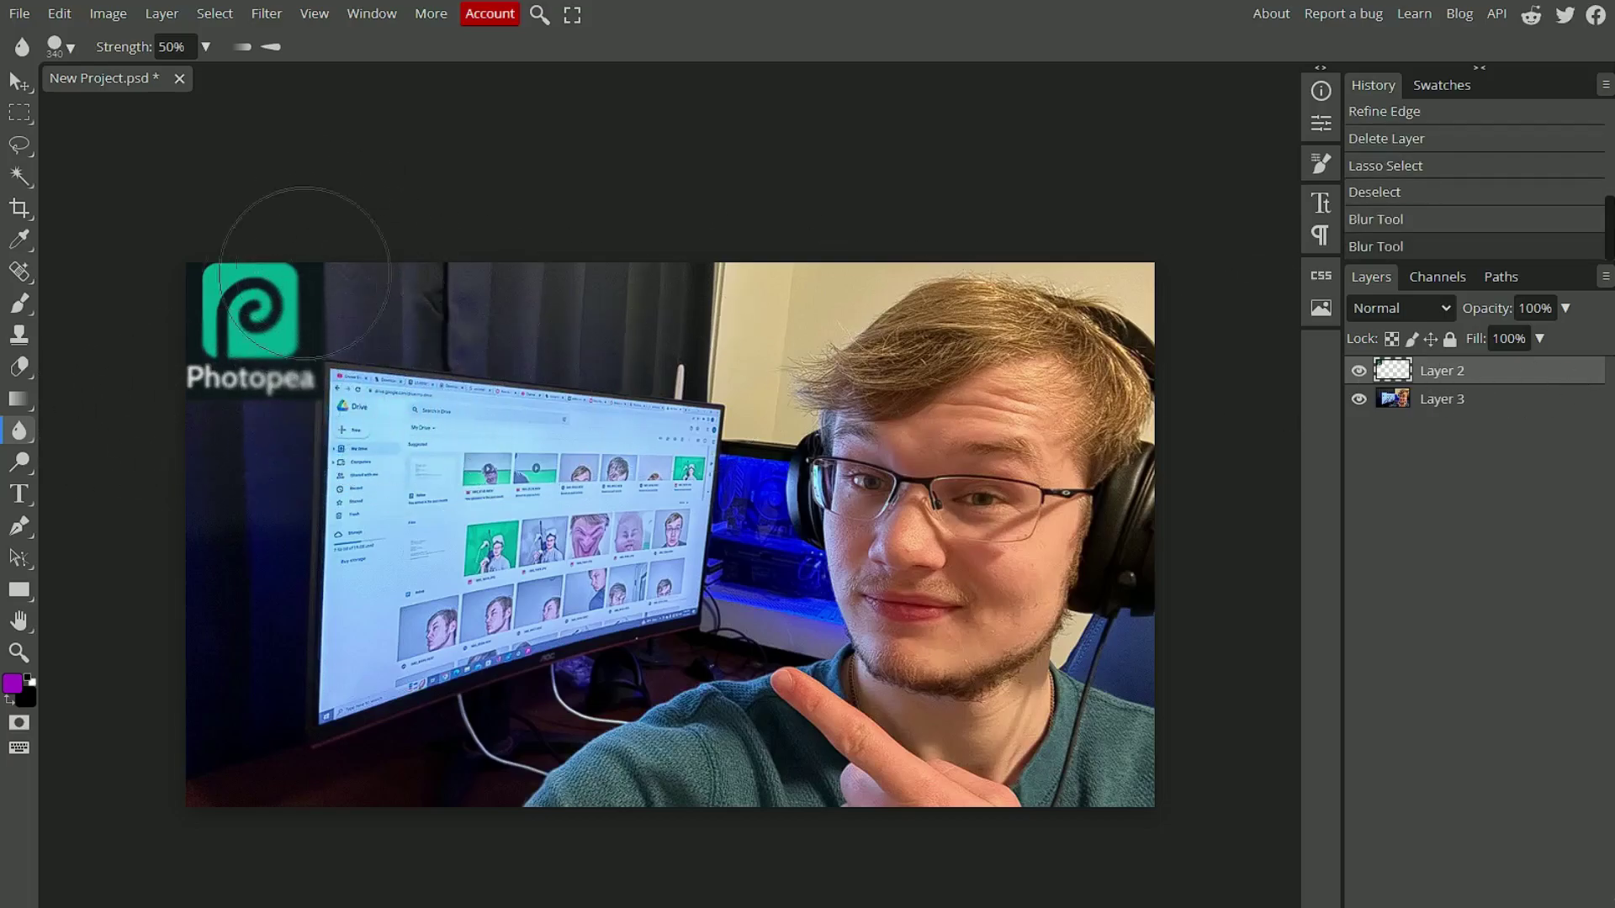
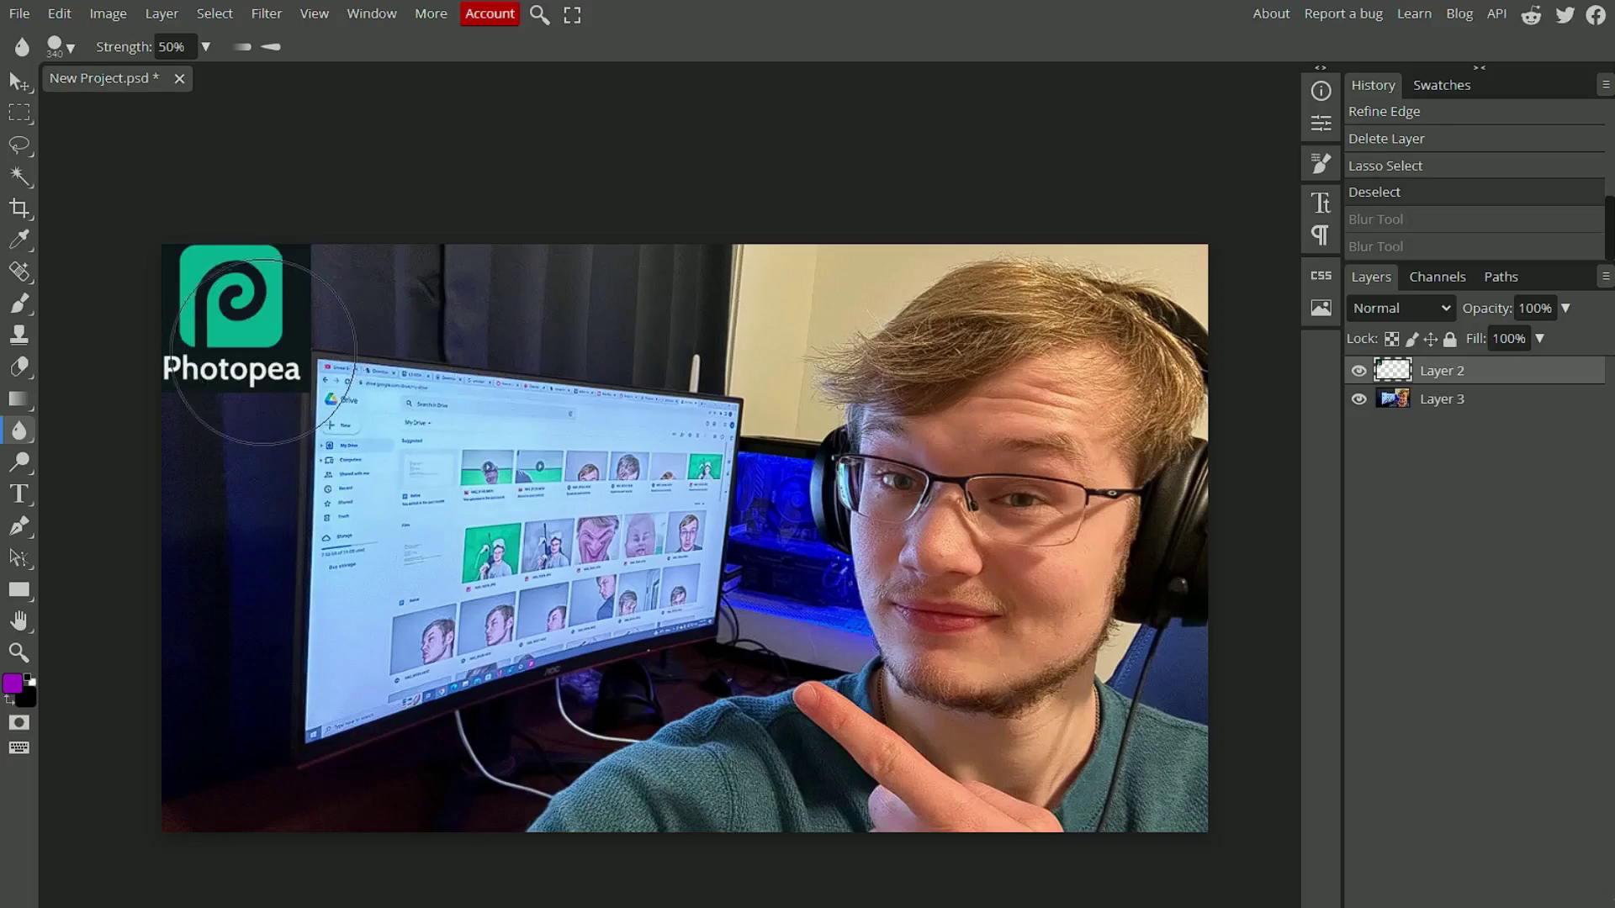
Step: Set the Blur tool size to 15 px and blur the logo's right and lower edges on Layer 2
scroll(232, 323, "up", 6)
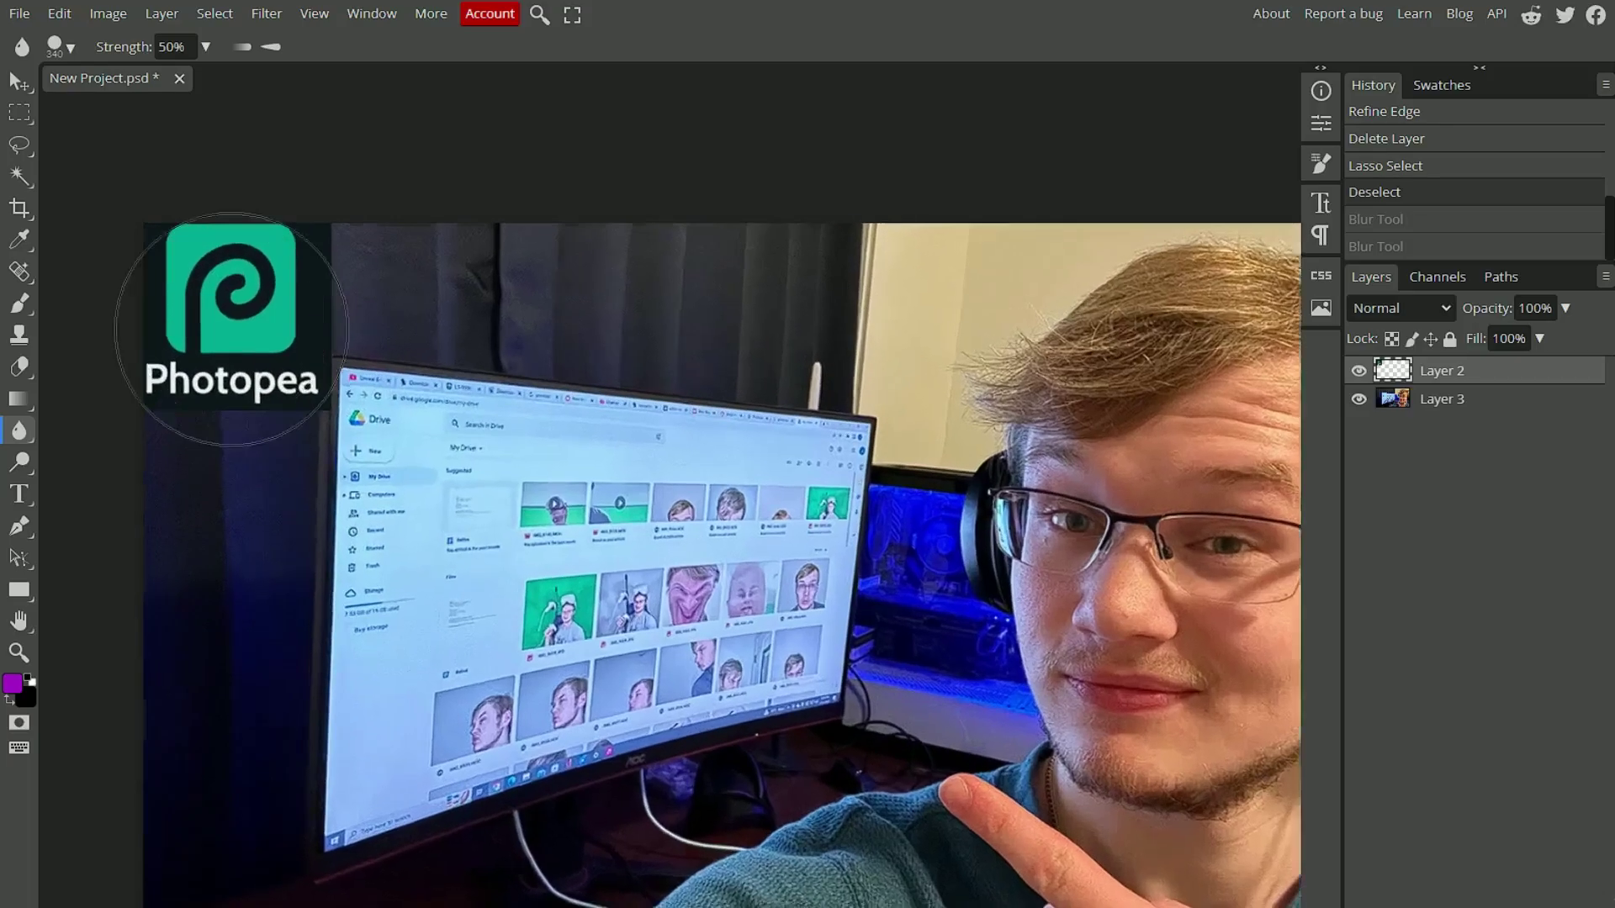
scroll(162, 433, "down", 4)
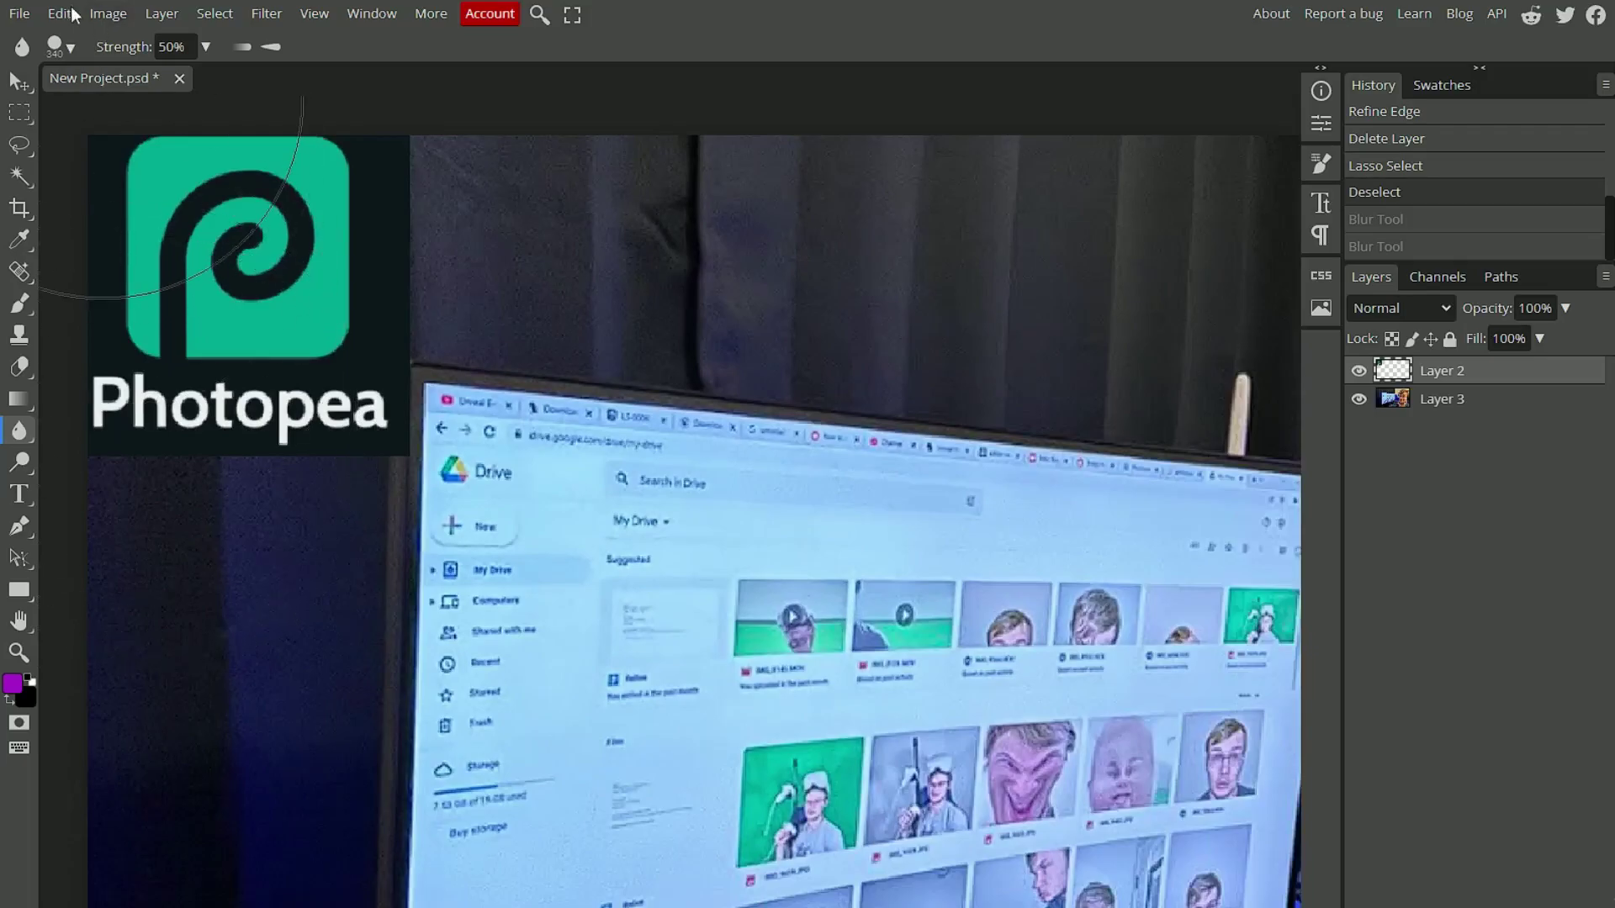
left_click(66, 47)
left_click_drag(249, 104, 196, 120)
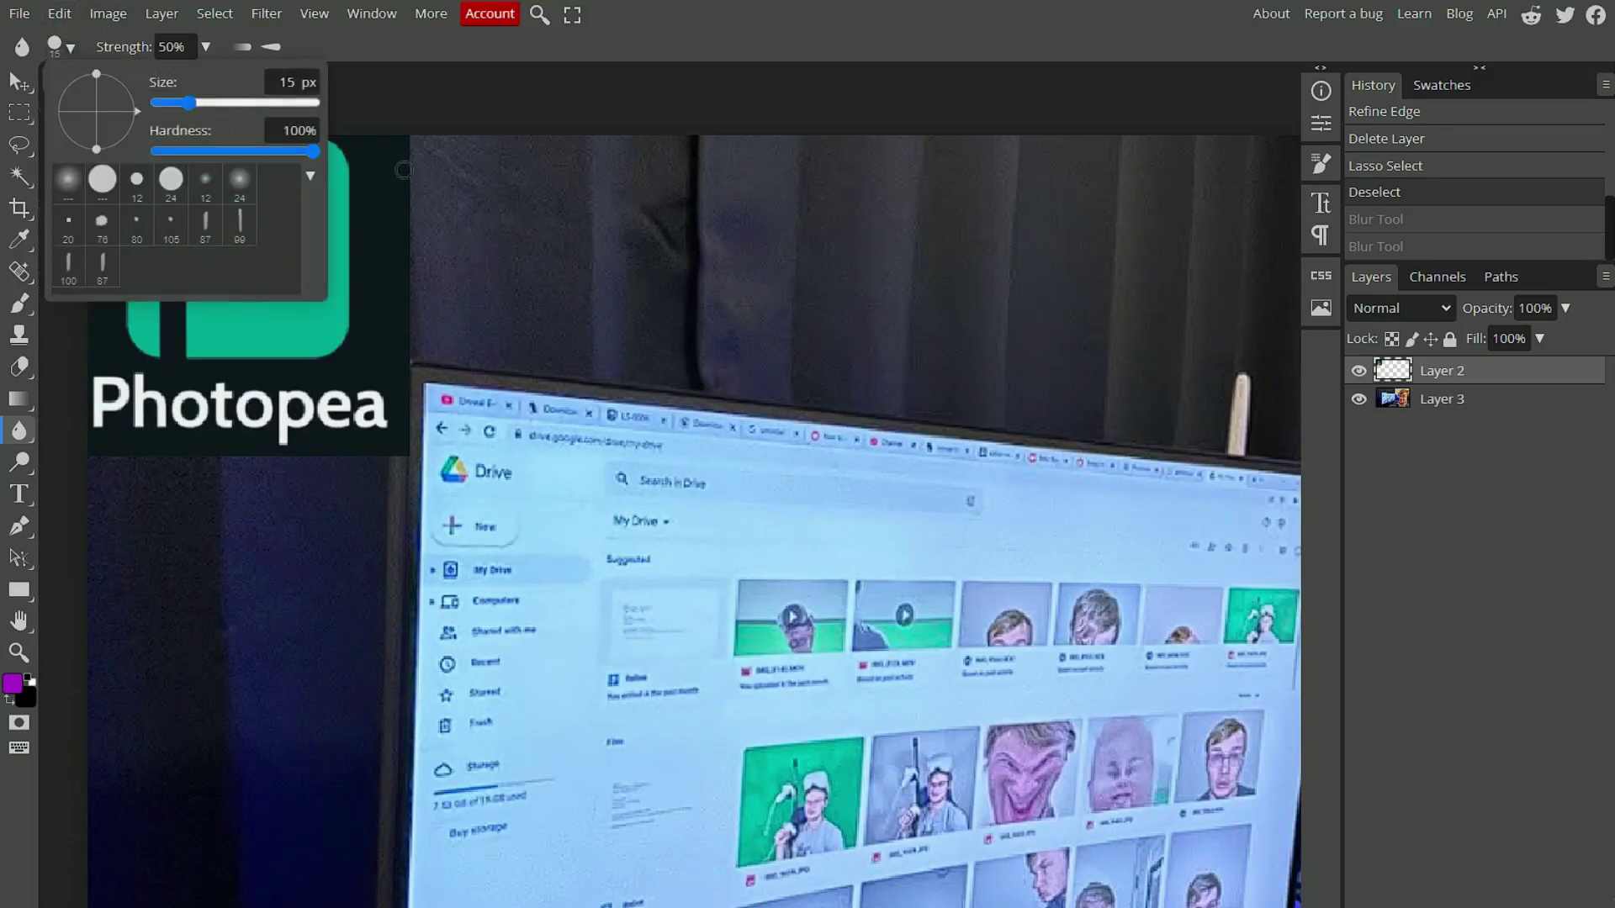
left_click(409, 135)
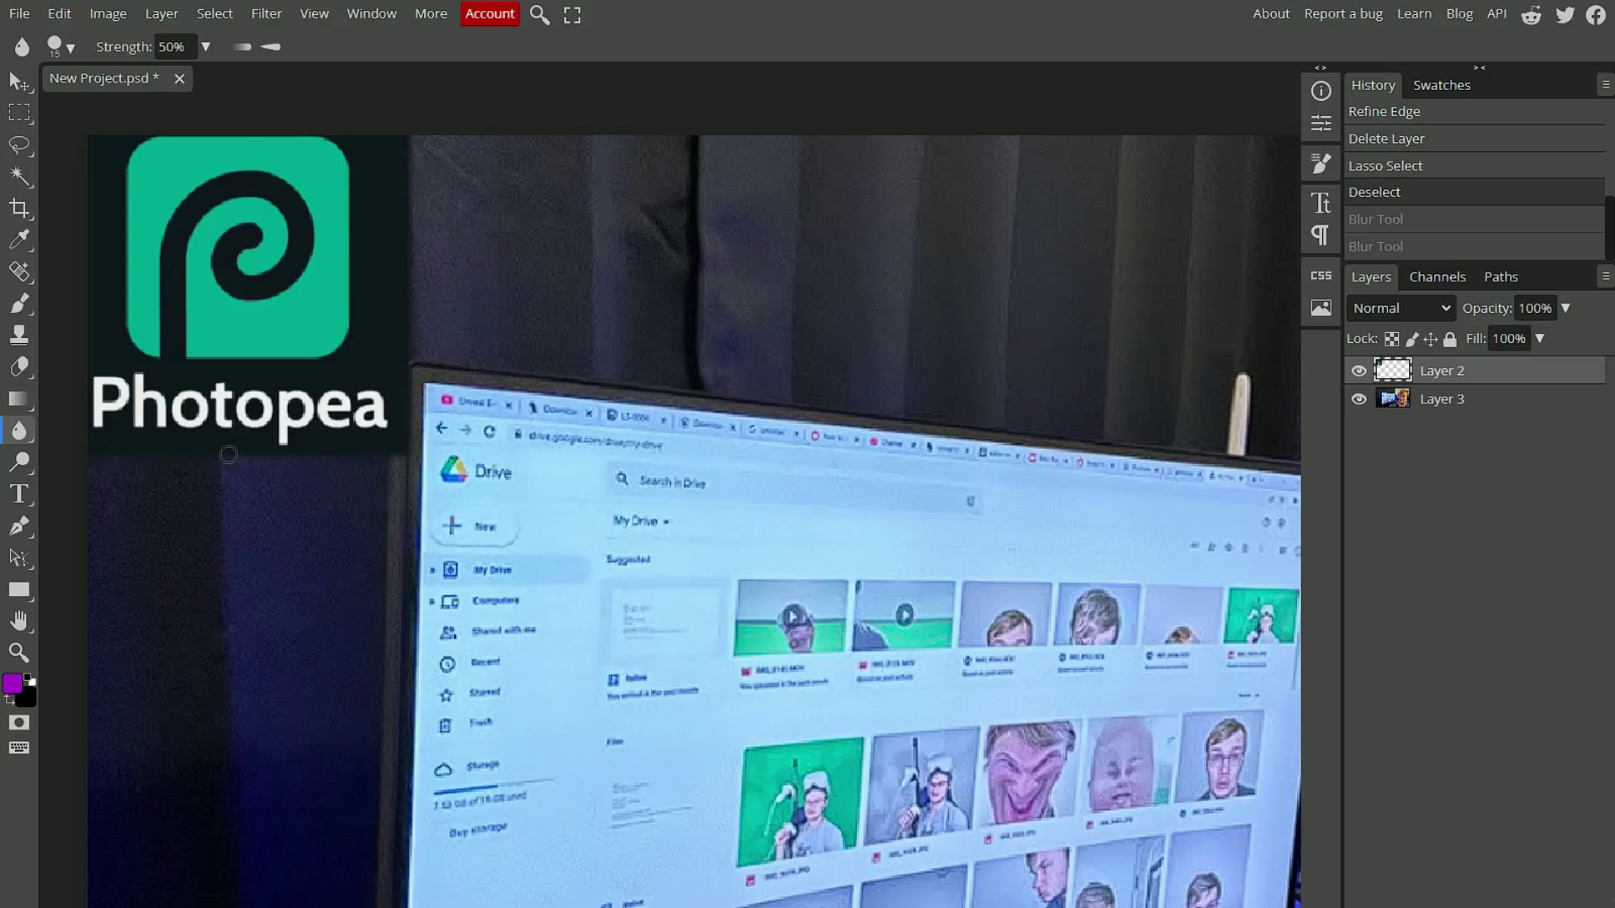
left_click_drag(205, 470, 114, 460)
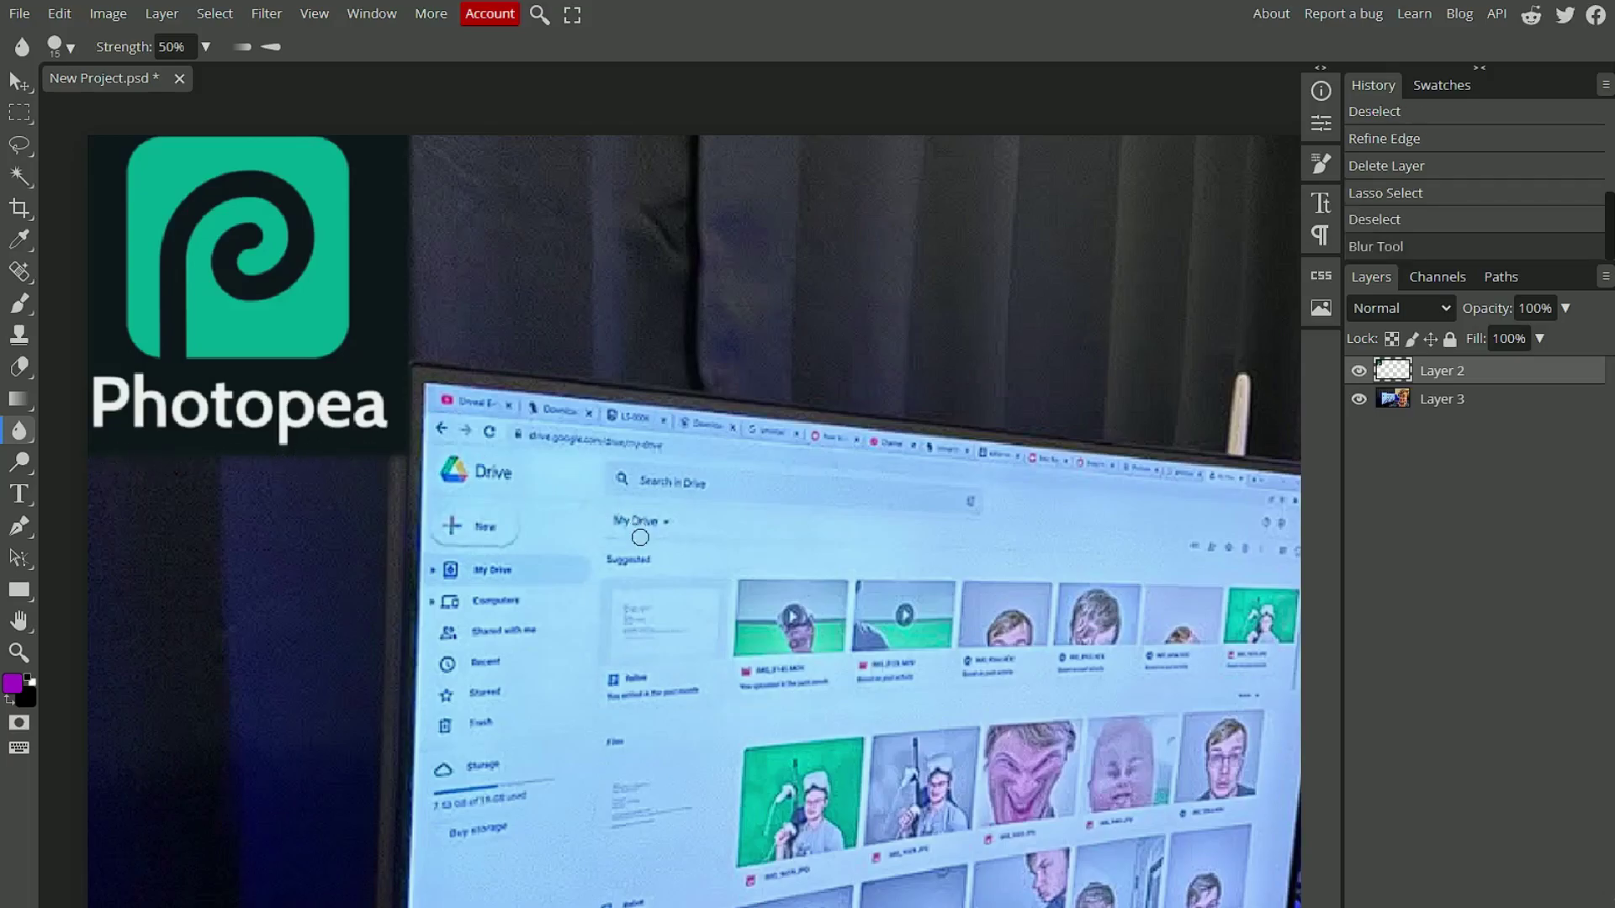
Step: Select Layer 3, set the Blur tool size to 323 px and blur the photo around the logo
scroll(625, 584, "right", 2)
scroll(626, 584, "down", 4)
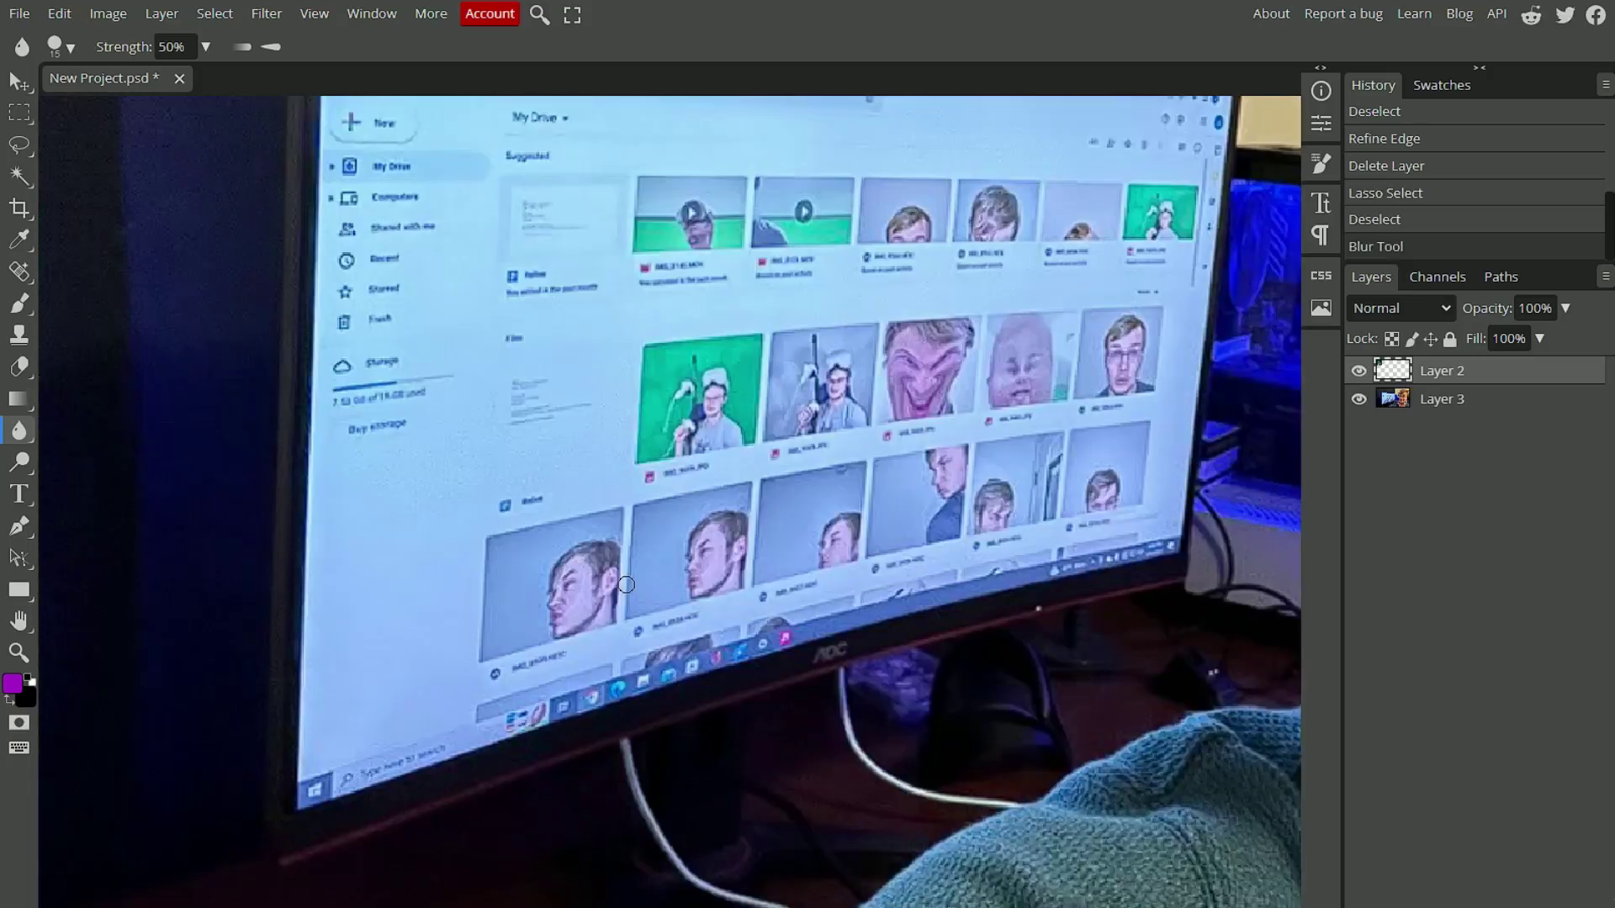
scroll(614, 572, "up", 5)
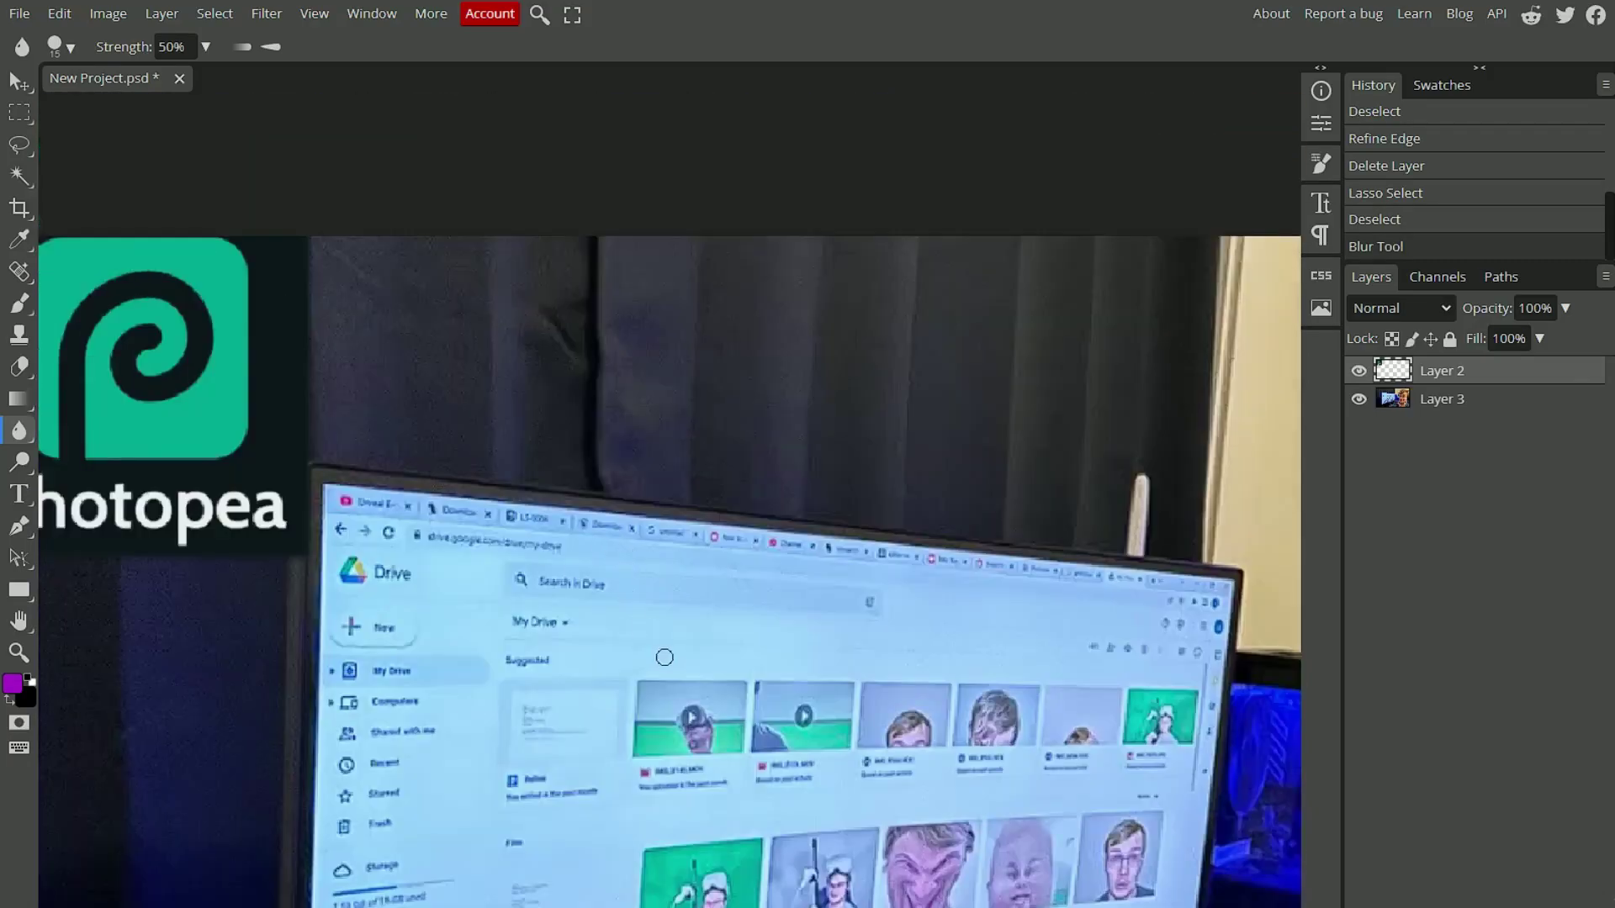
scroll(723, 757, "down", 2)
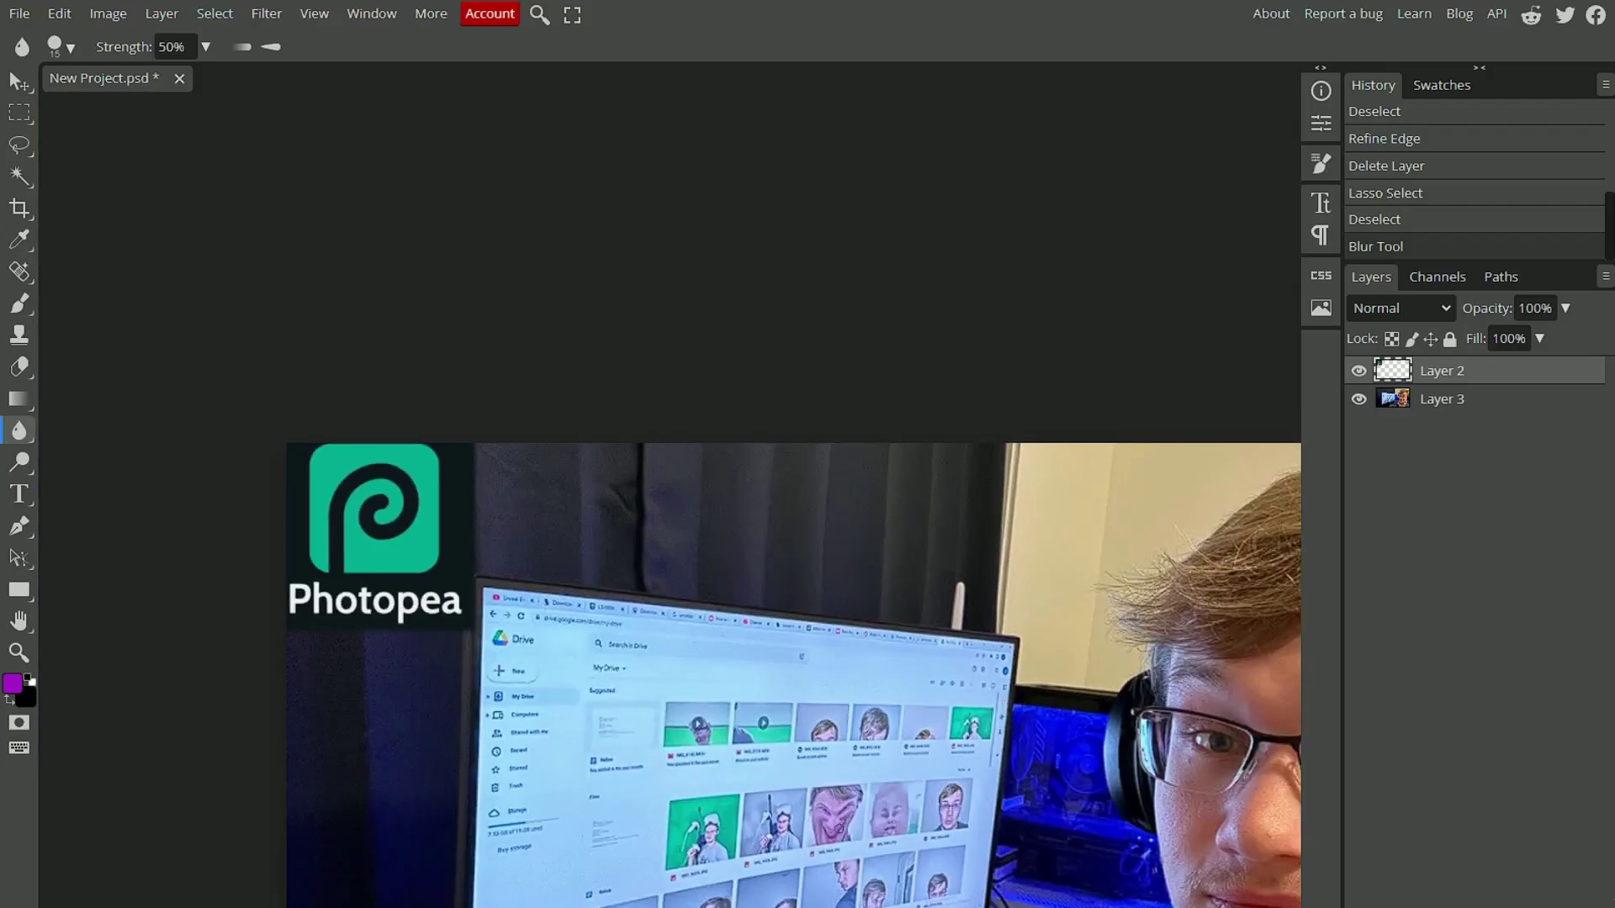
scroll(562, 695, "down", 3)
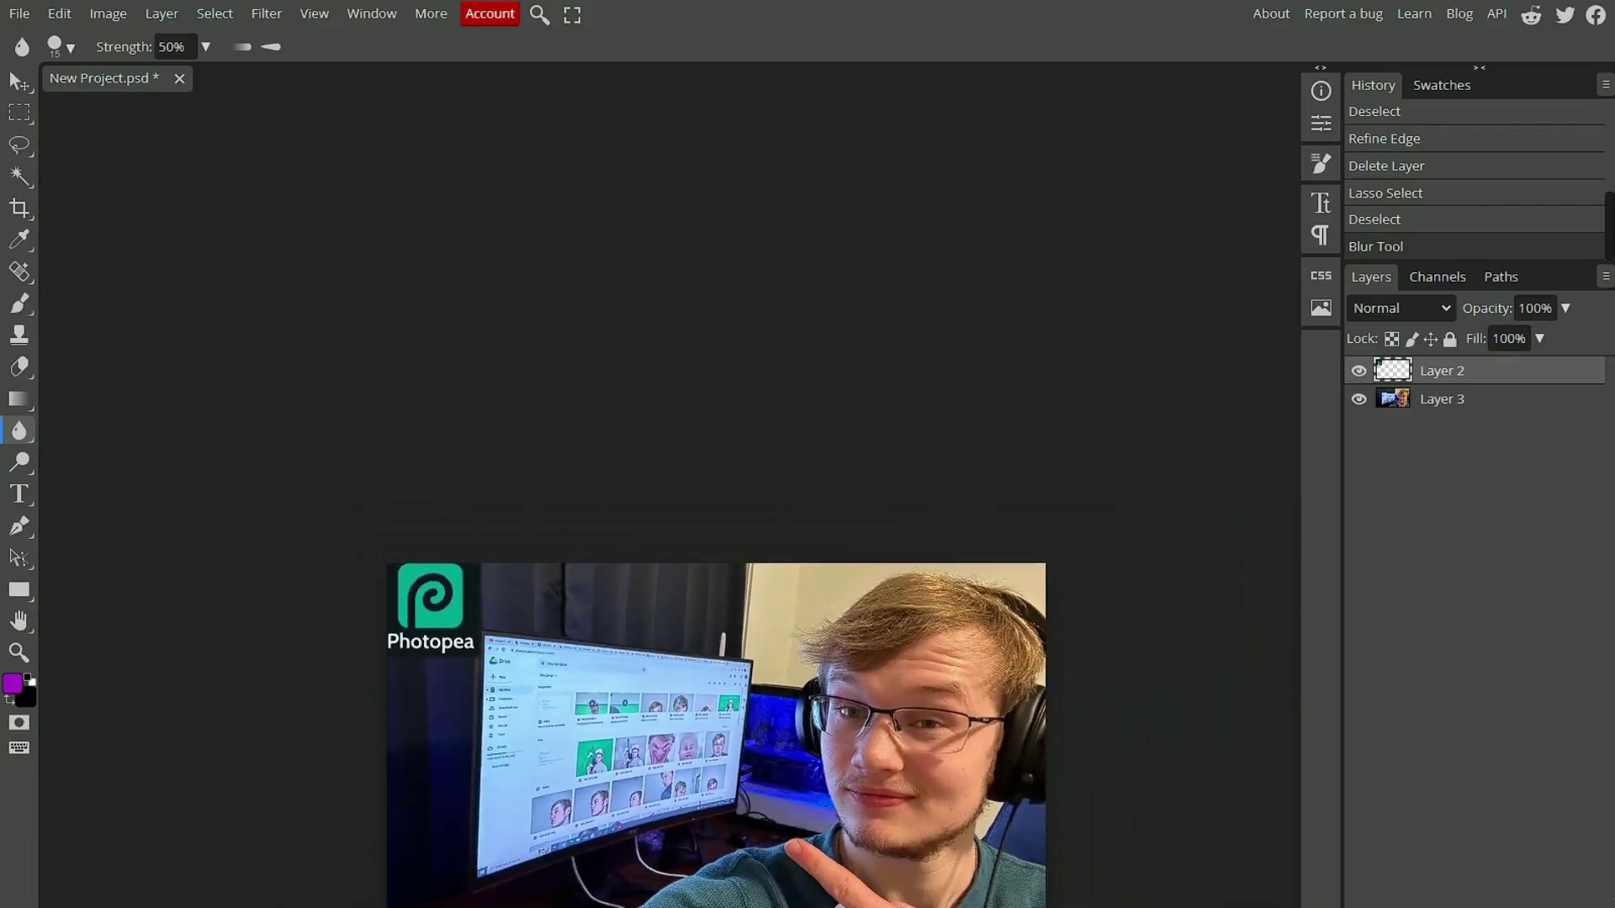
scroll(773, 900, "up", 2)
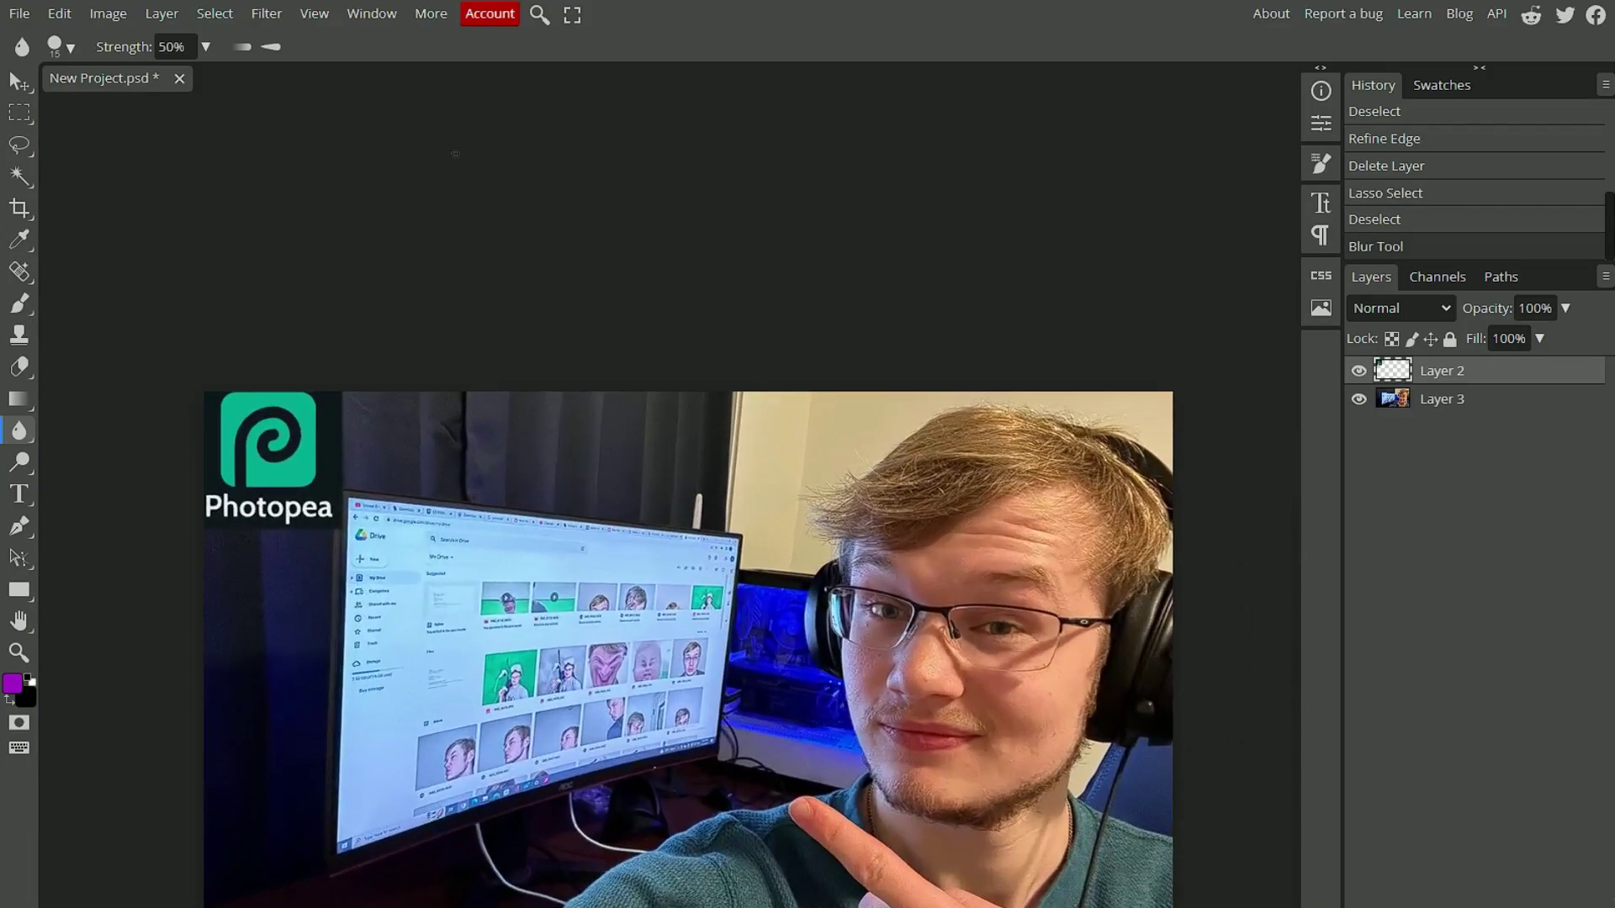
left_click(1394, 402)
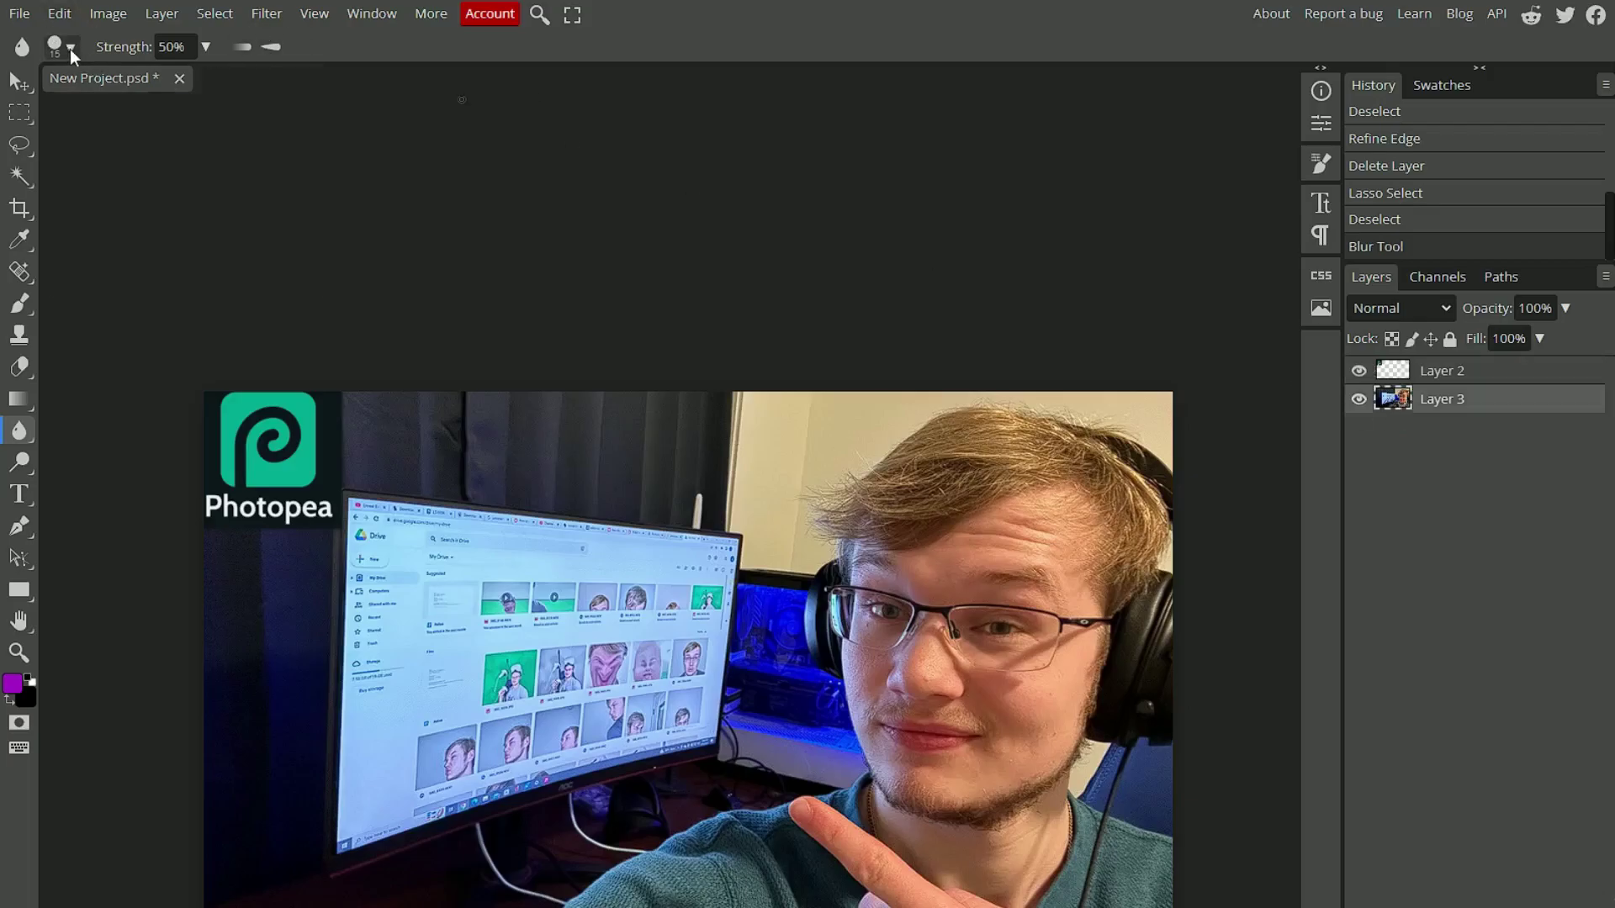
left_click(70, 48)
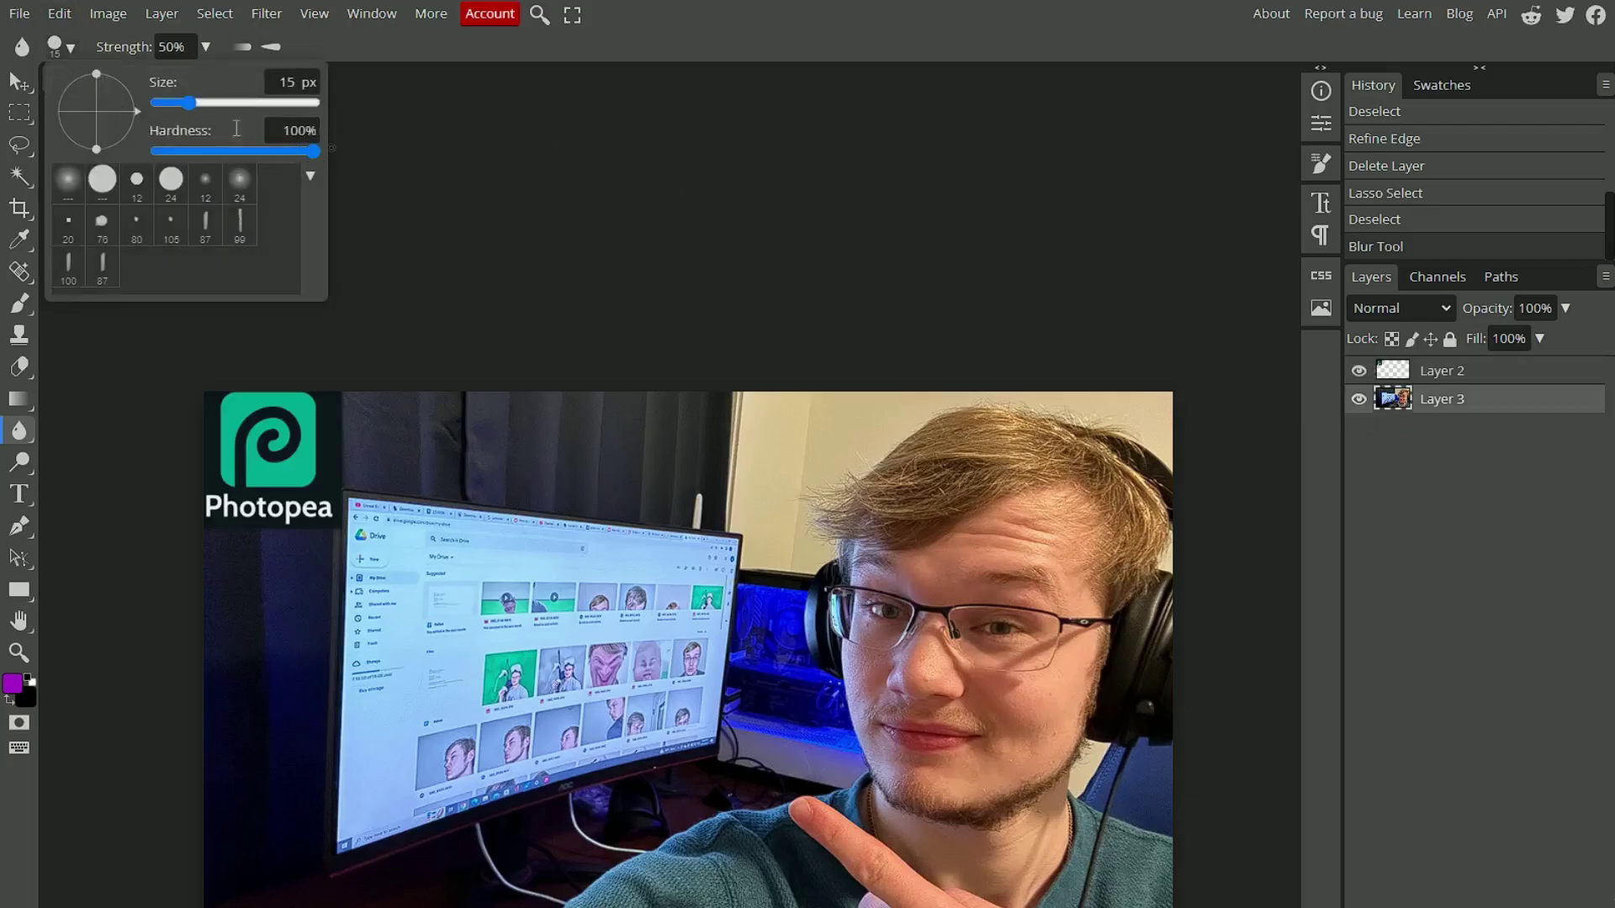
left_click_drag(188, 103, 260, 103)
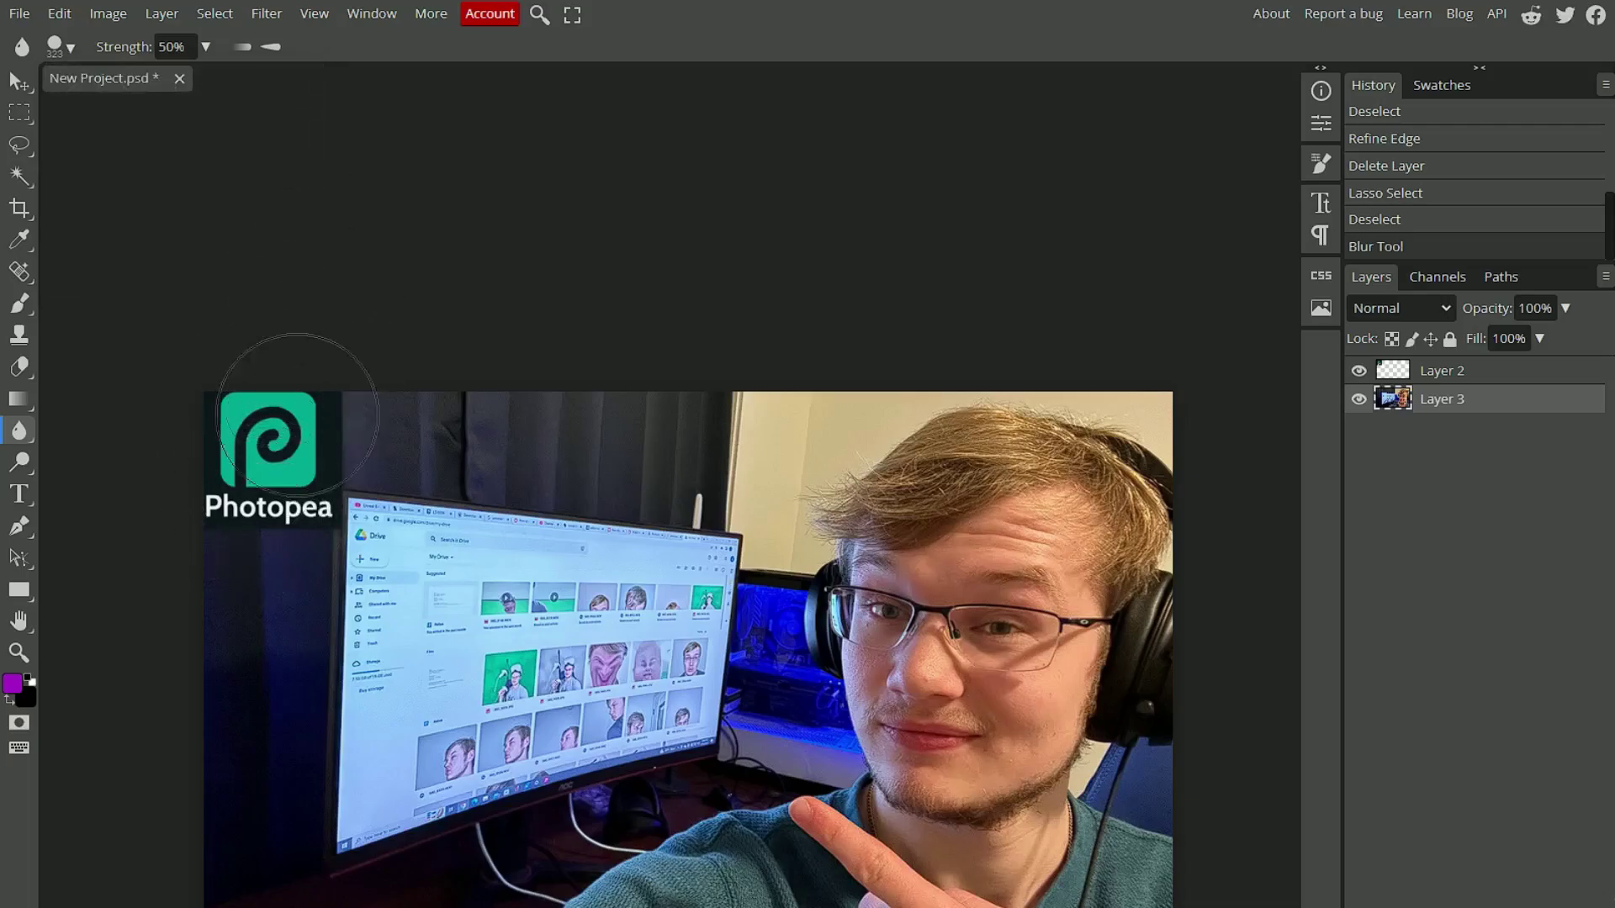
mouse_move(296, 416)
left_mouse_down()
mouse_move(243, 454)
mouse_move(336, 362)
left_mouse_up()
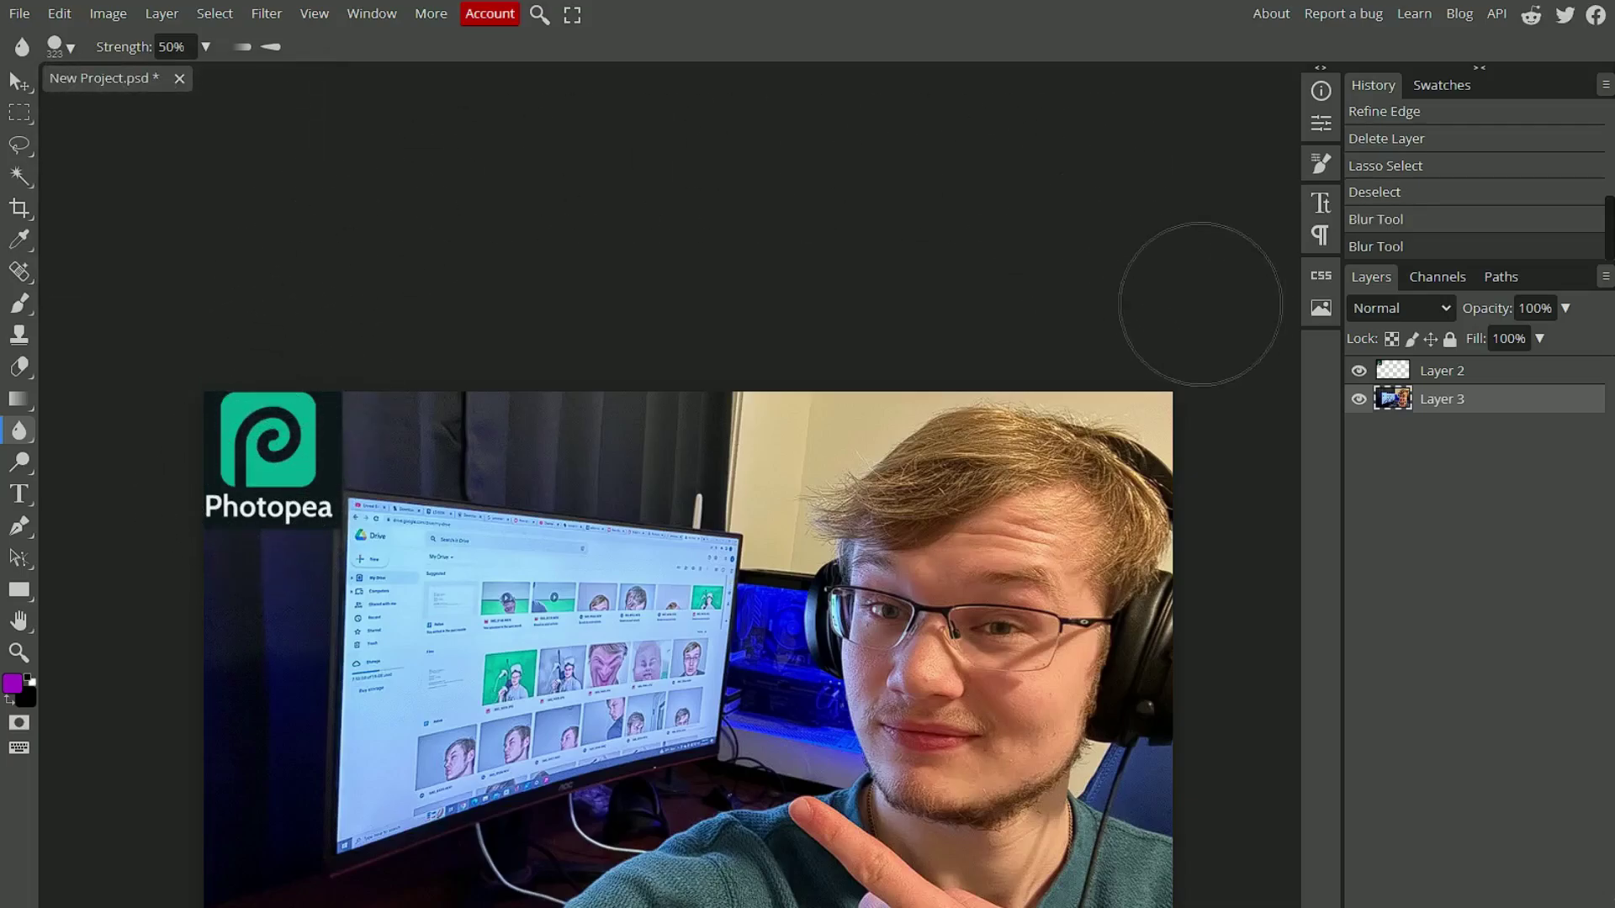
Step: Move the logo on Layer 2 slightly down and to the right from the image corner
left_click(17, 83)
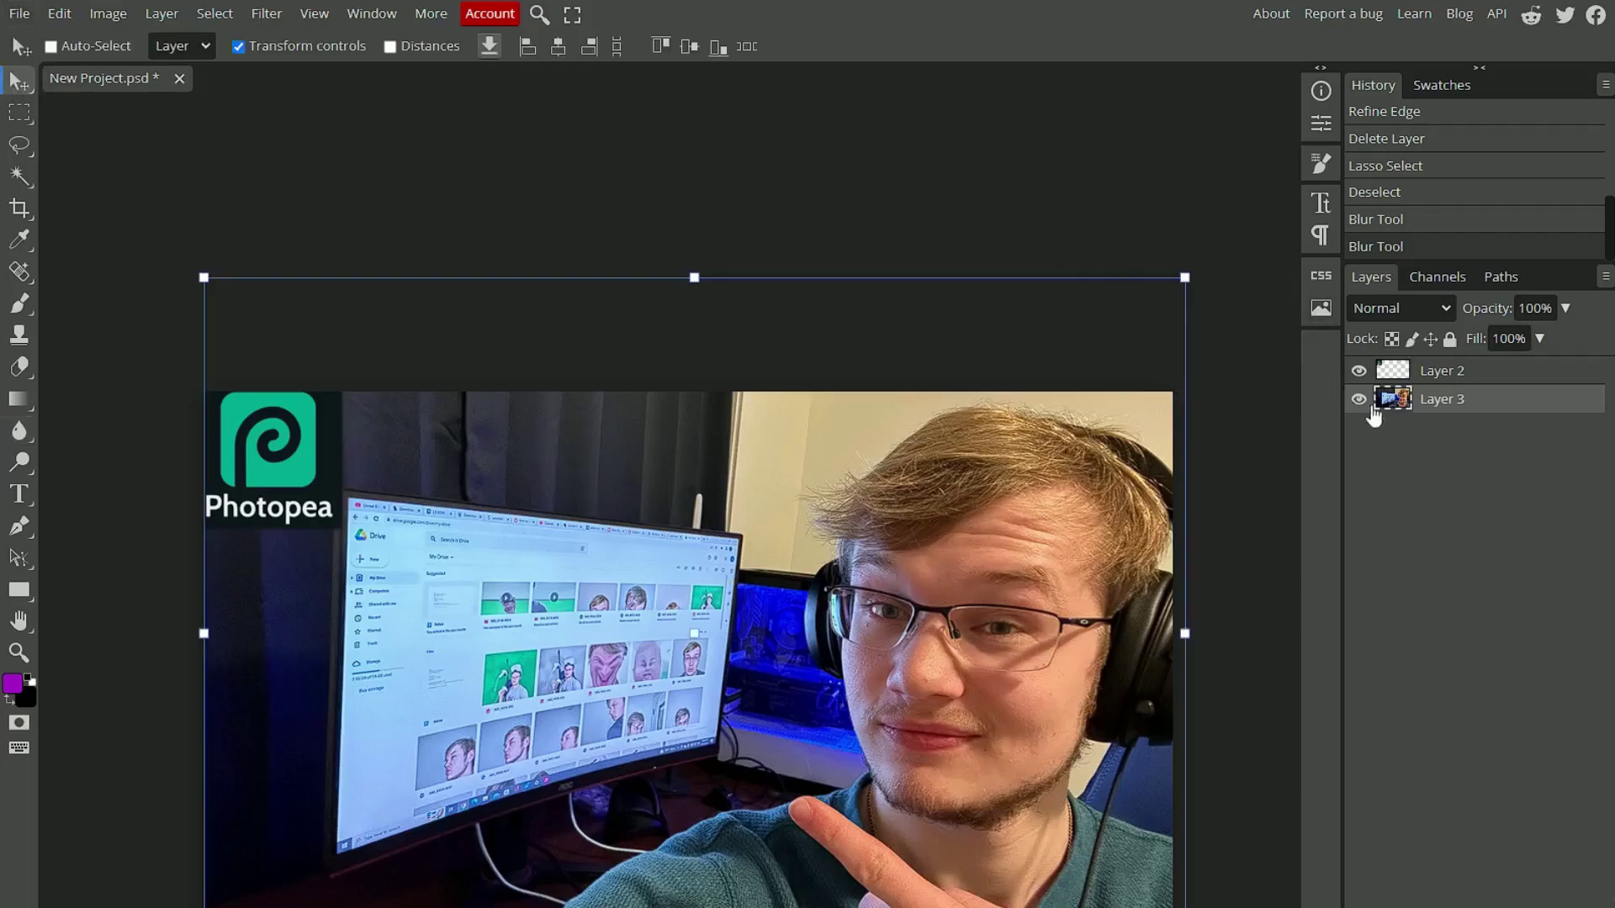
left_click(1441, 370)
left_click_drag(317, 468, 320, 474)
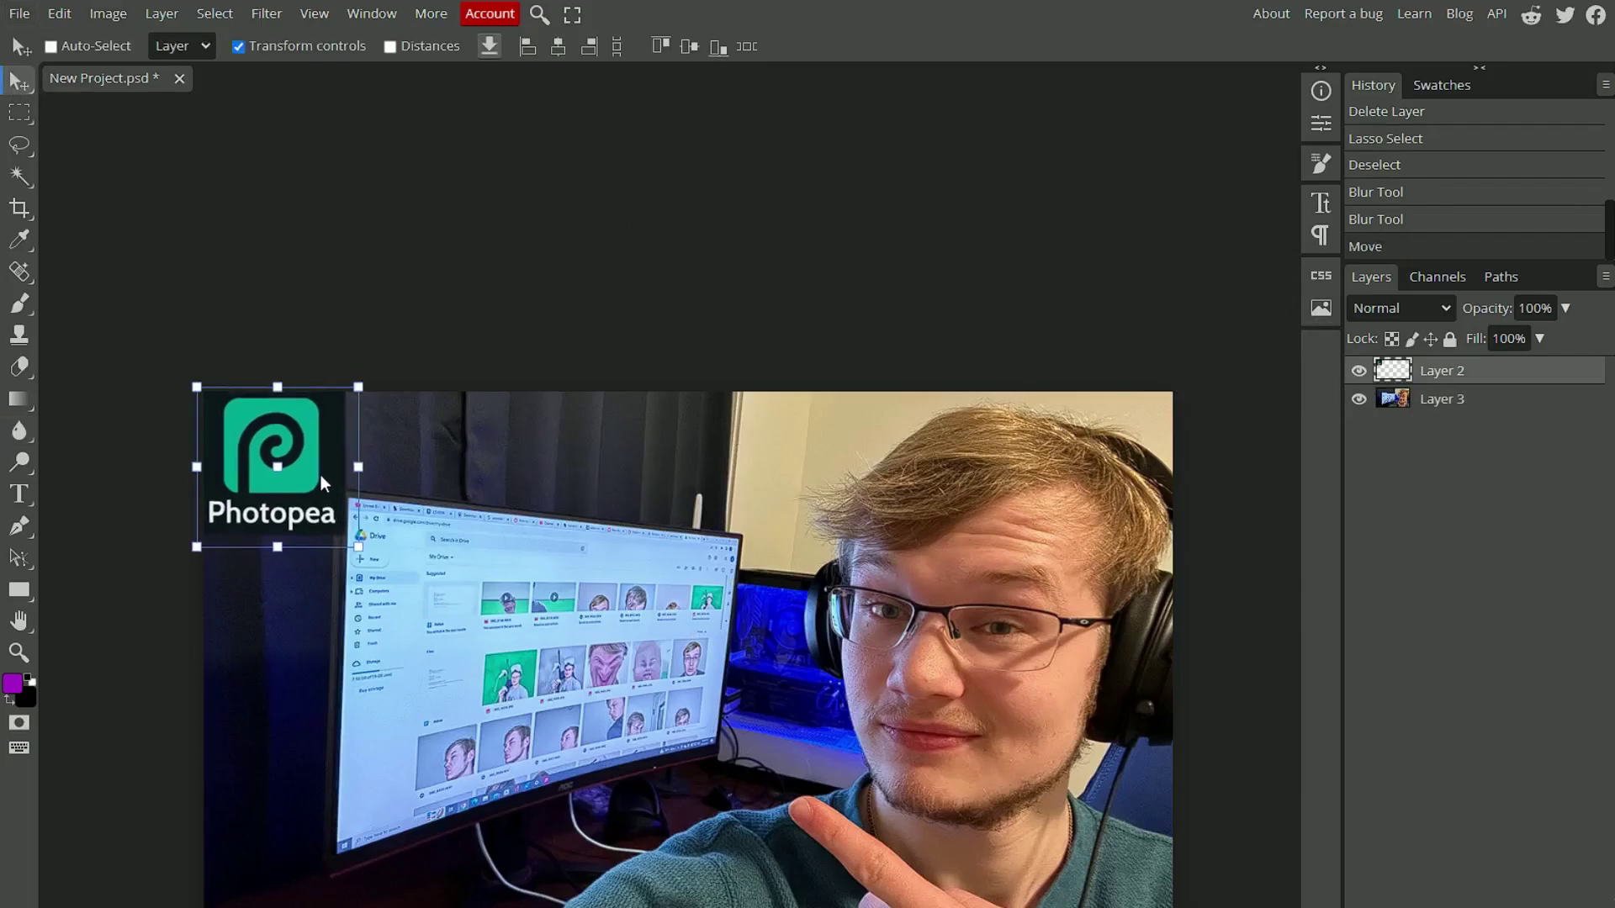
Step: Blur Layer 2 with the Blur tool beside the logo's right edge and near its lower-left corner
left_click(1451, 399)
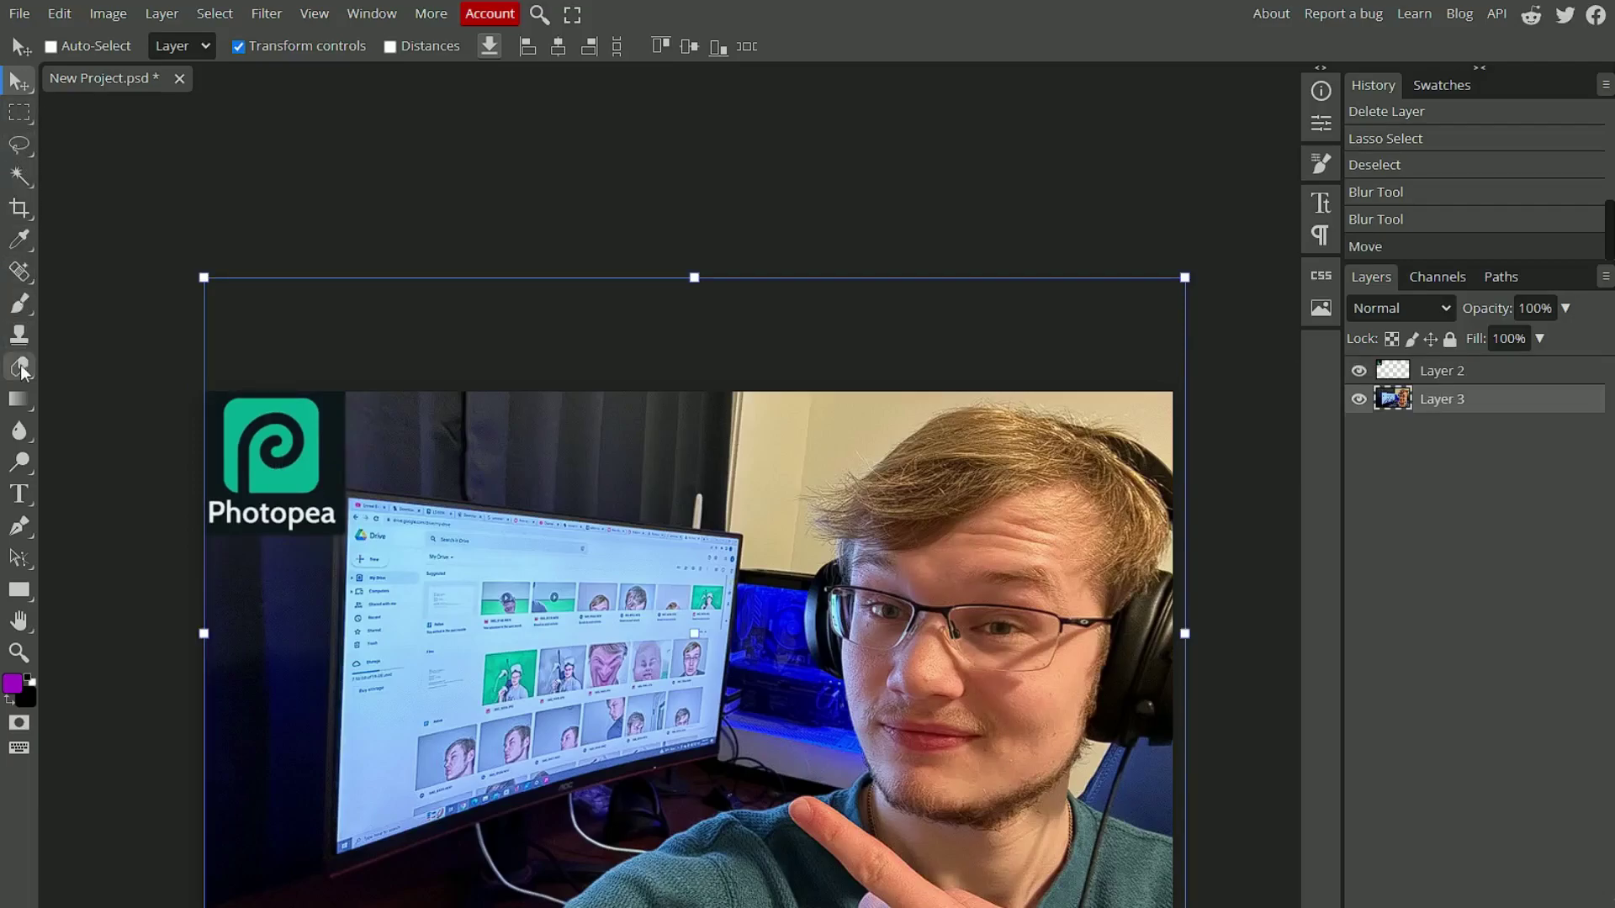
left_click(19, 431)
left_click(1402, 376)
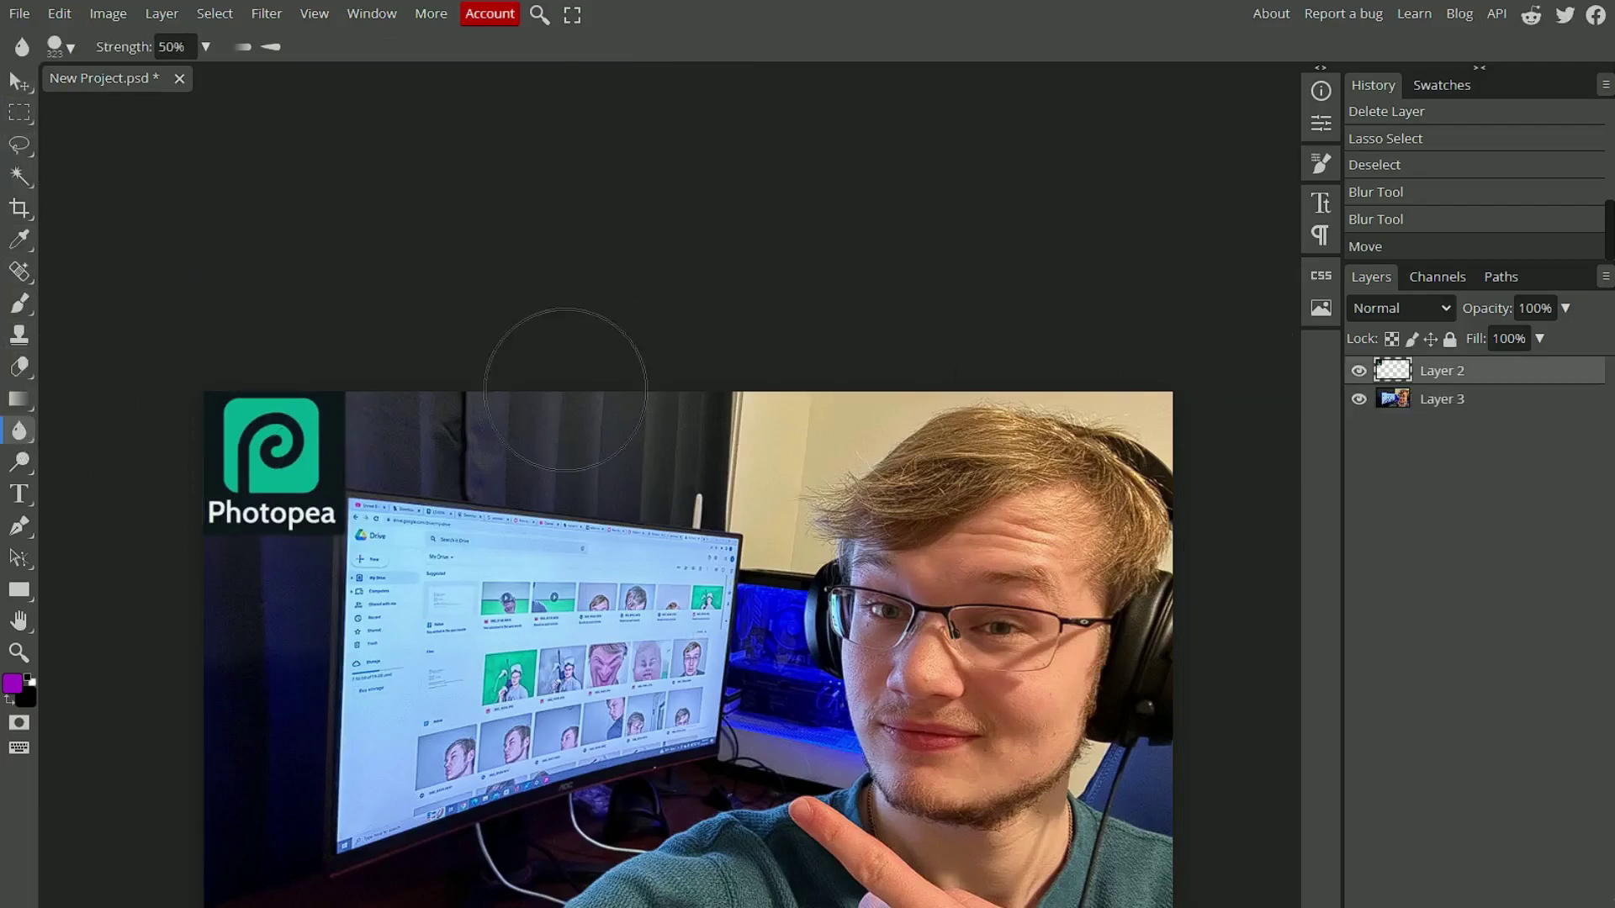
left_click_drag(423, 390, 378, 396)
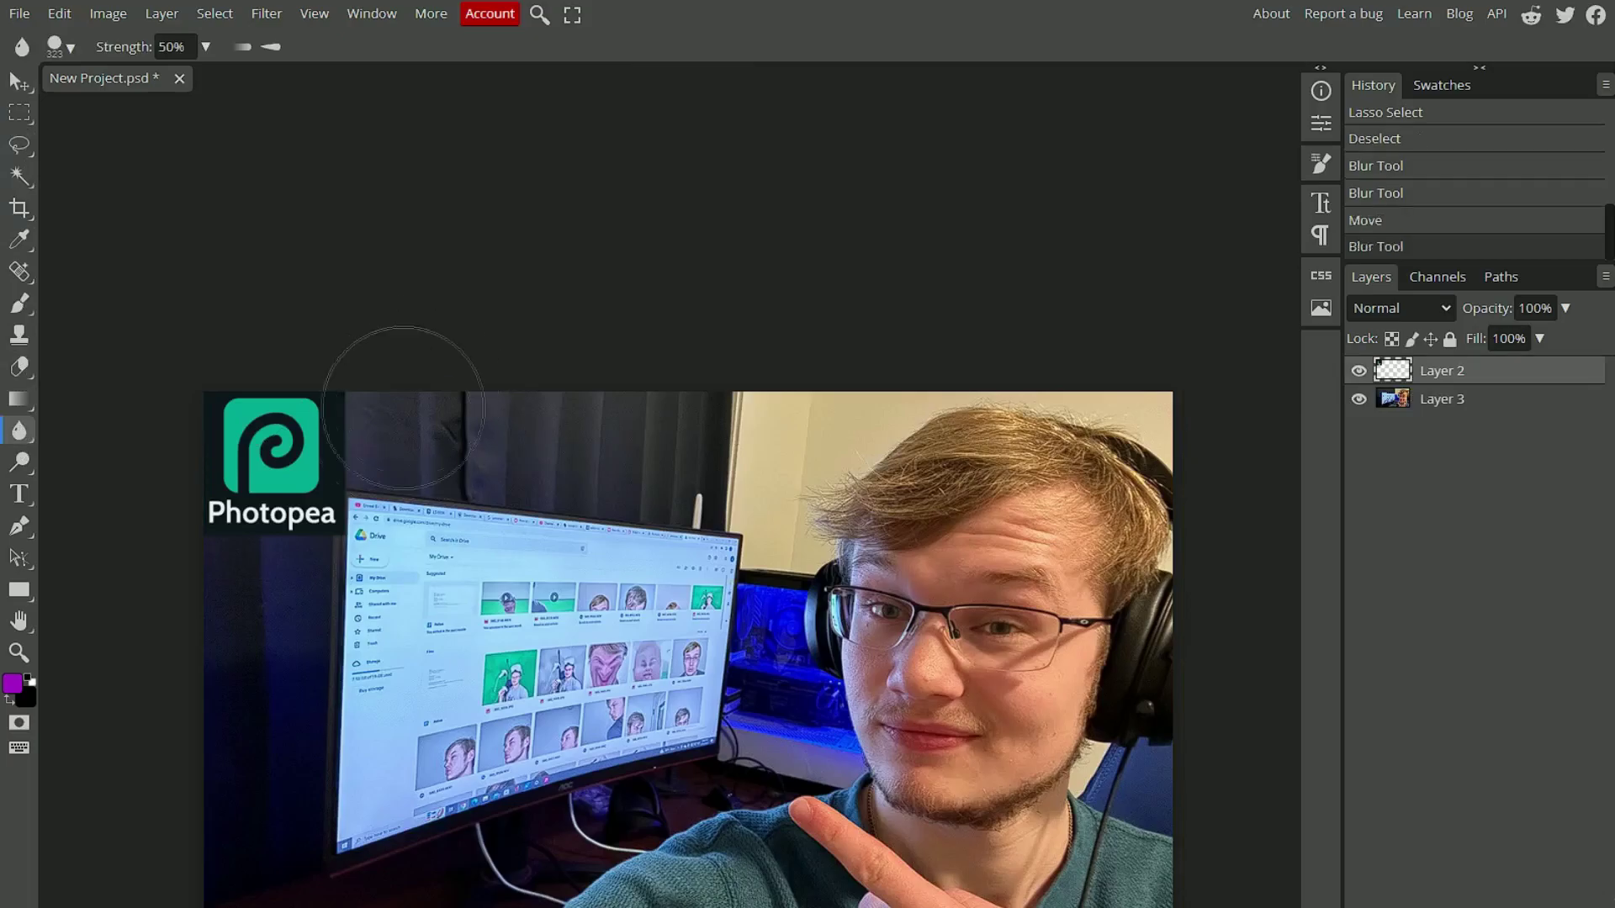
left_click_drag(180, 618, 50, 581)
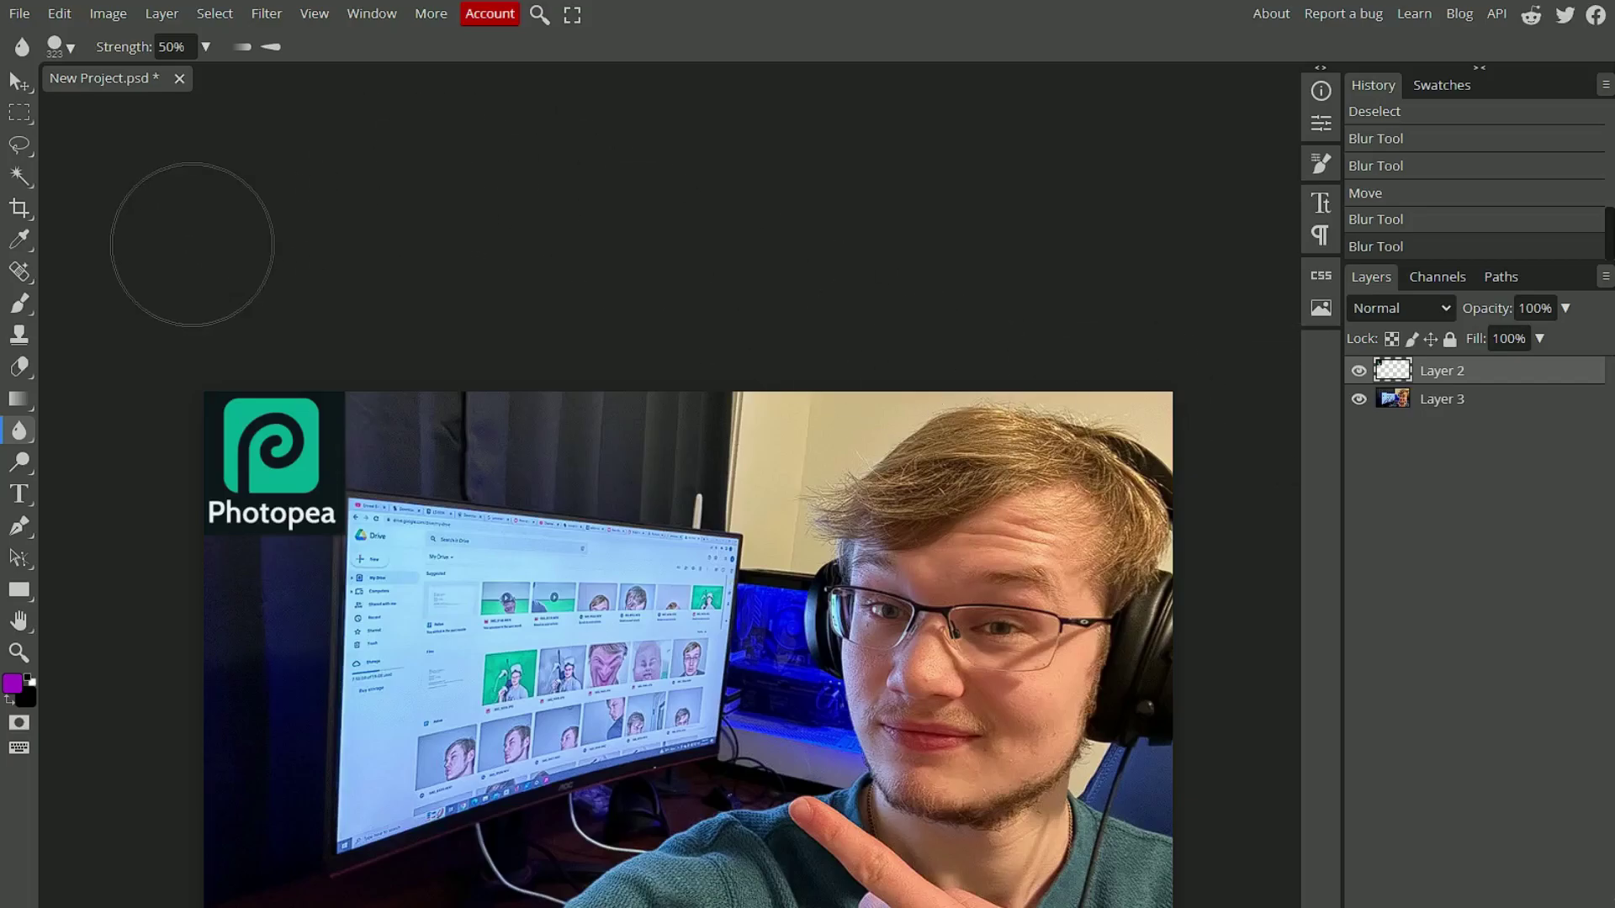
Step: Add a text box below the chin with sample text beginning "fjdkfld" and format it at 150 px in red #bb2929
left_click(19, 494)
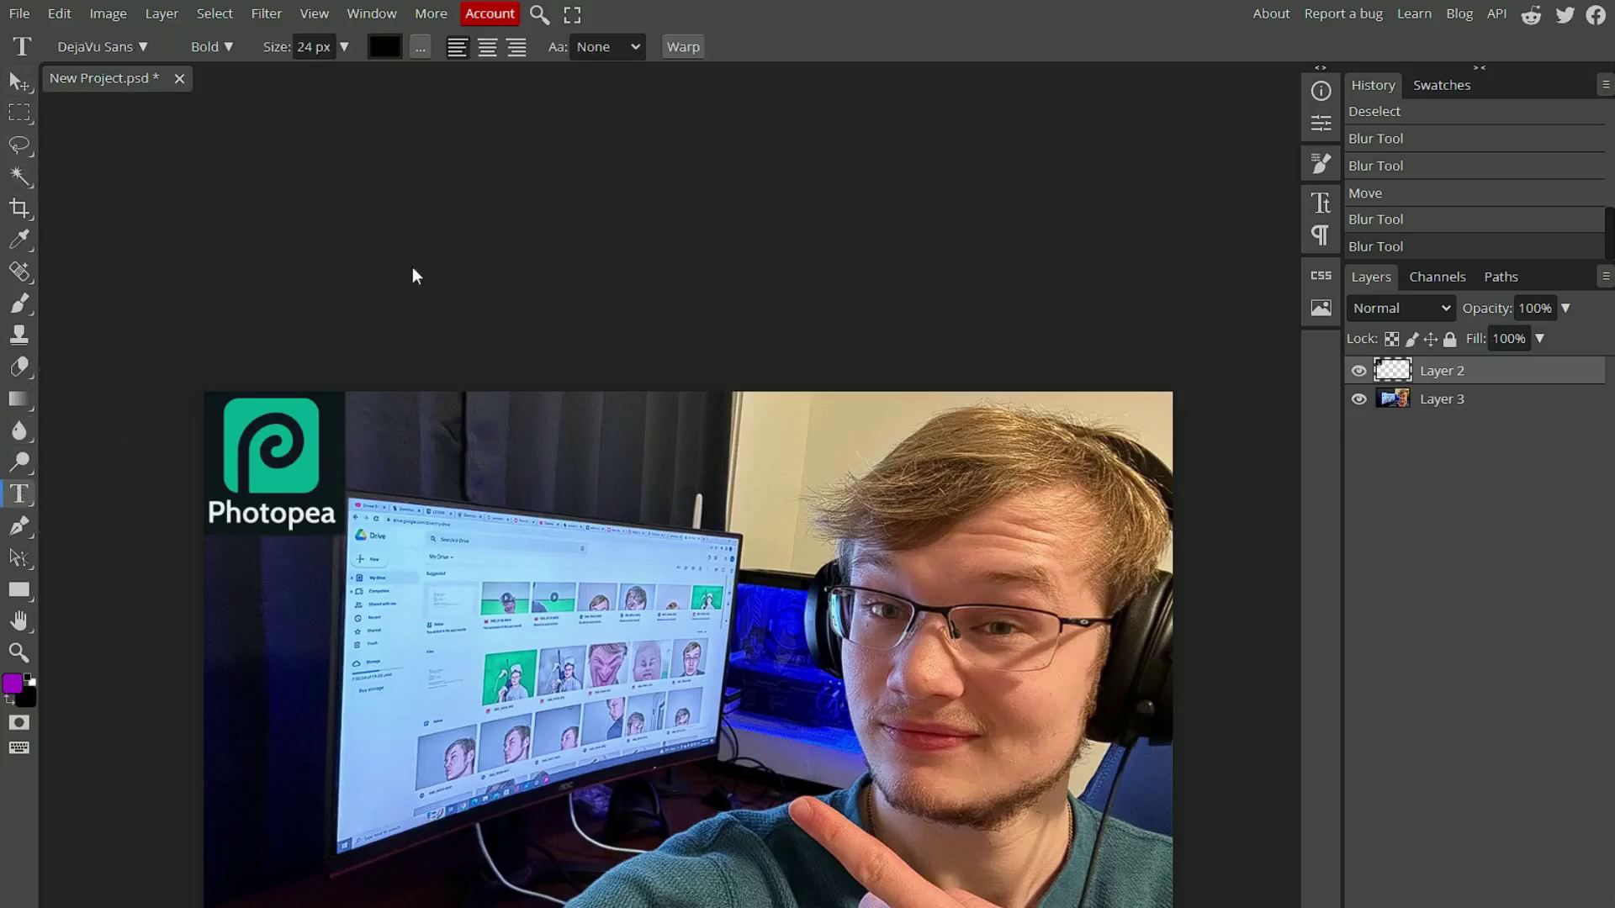
left_click_drag(906, 803, 1126, 887)
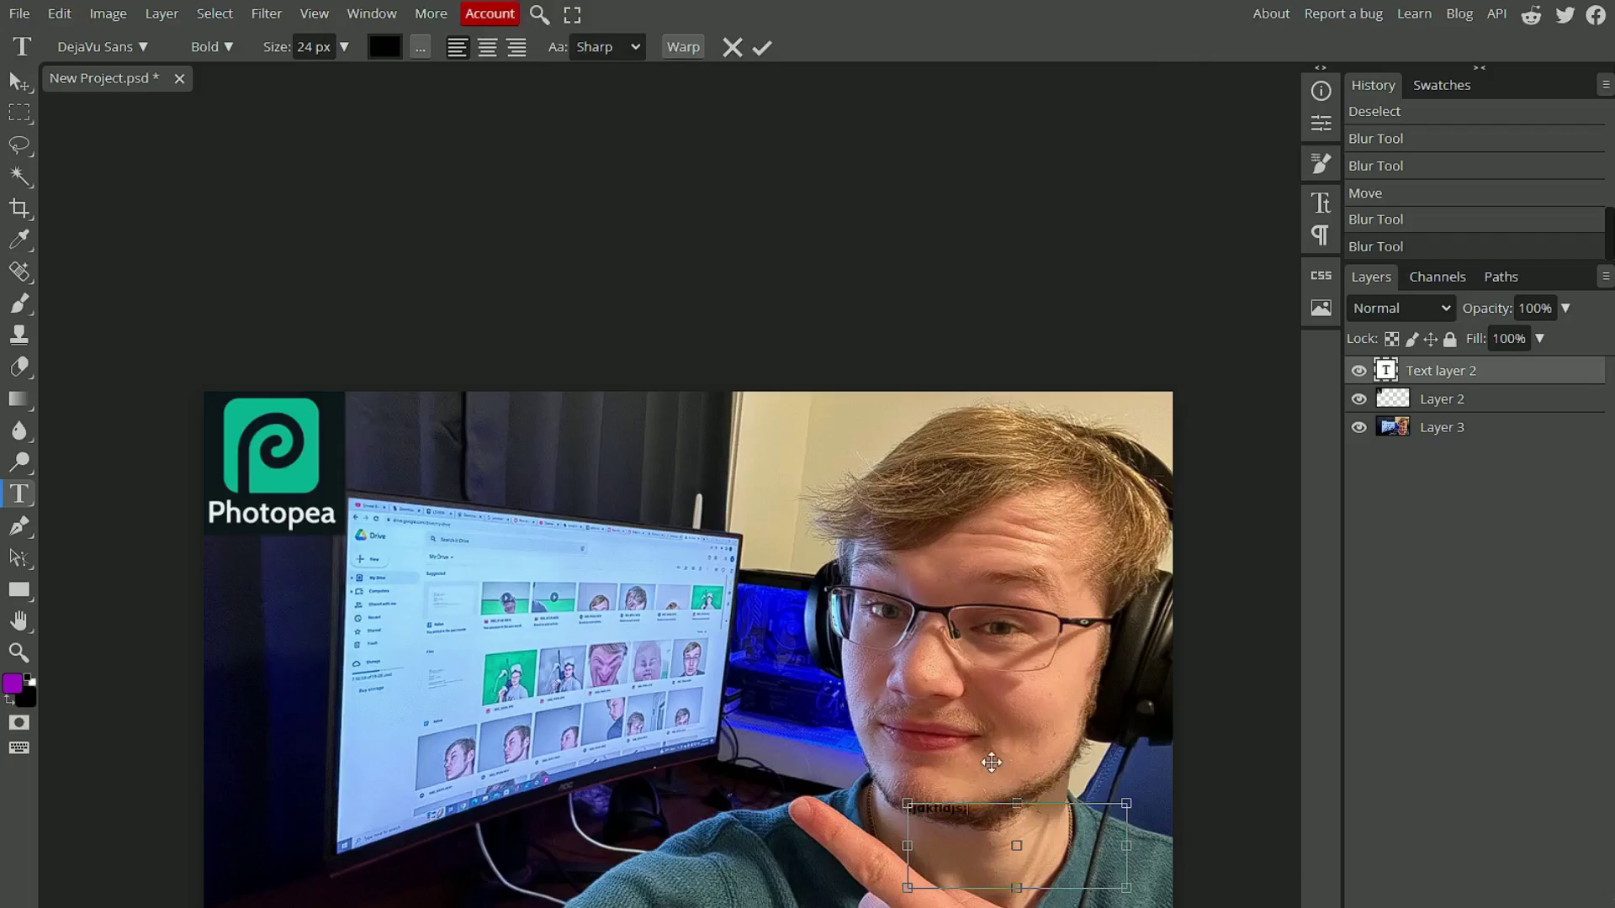
key("ctrl+a")
left_click_drag(342, 48, 371, 78)
left_click(384, 47)
left_click(358, 263)
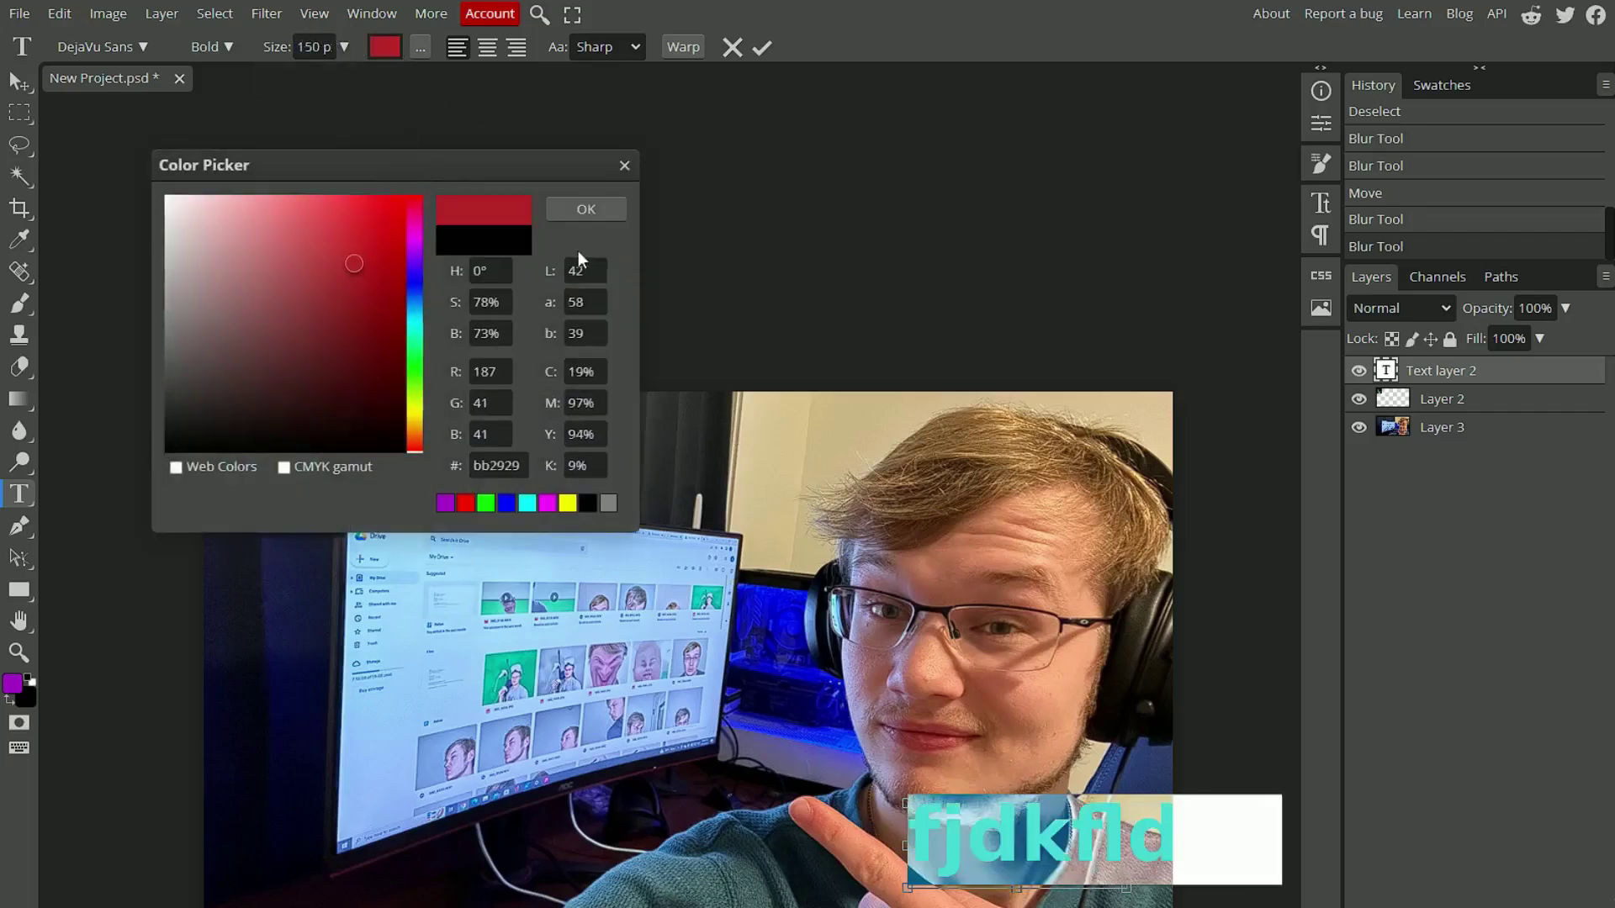
left_click(568, 208)
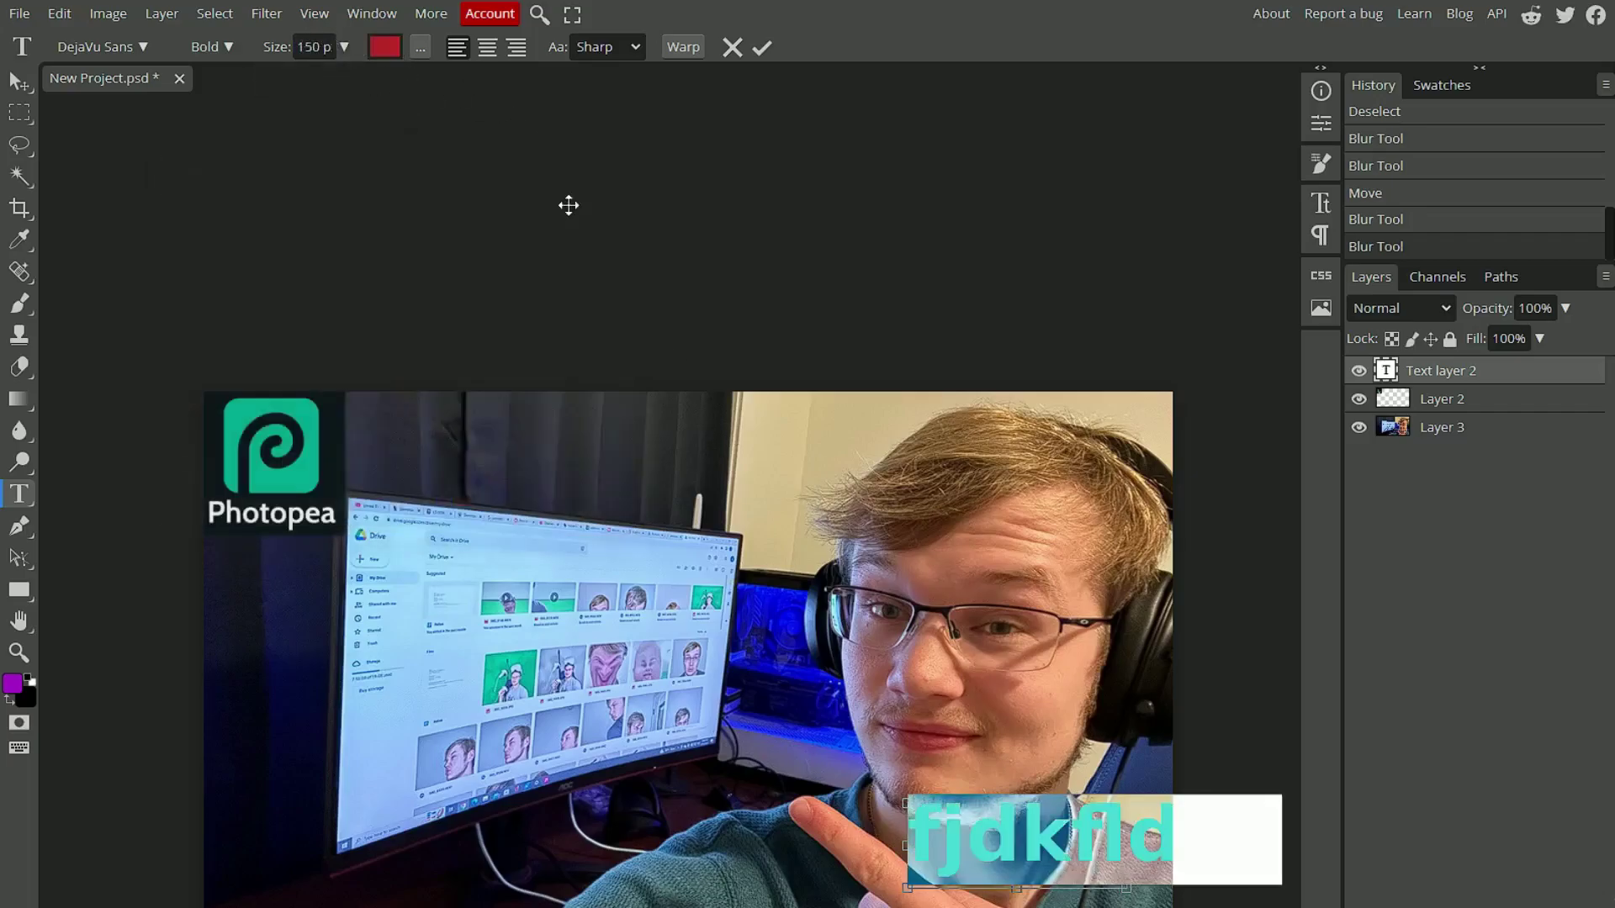
Step: Change the sample text's font to spinweradC in the Bold style
left_click(141, 46)
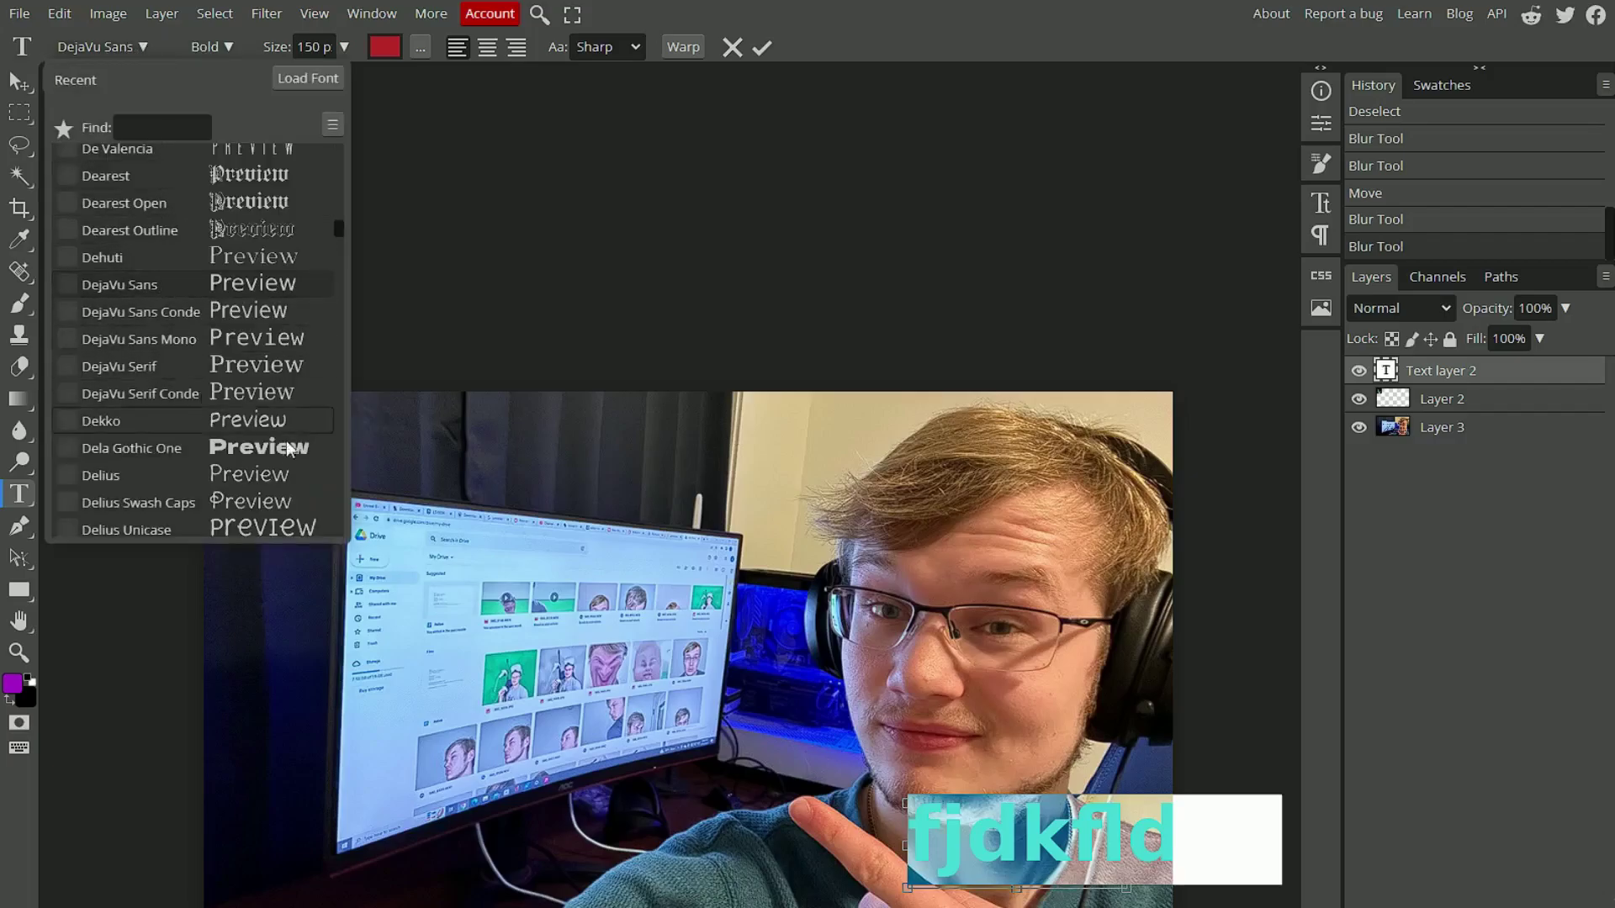
scroll(240, 480, "down", 3)
scroll(239, 466, "down", 2)
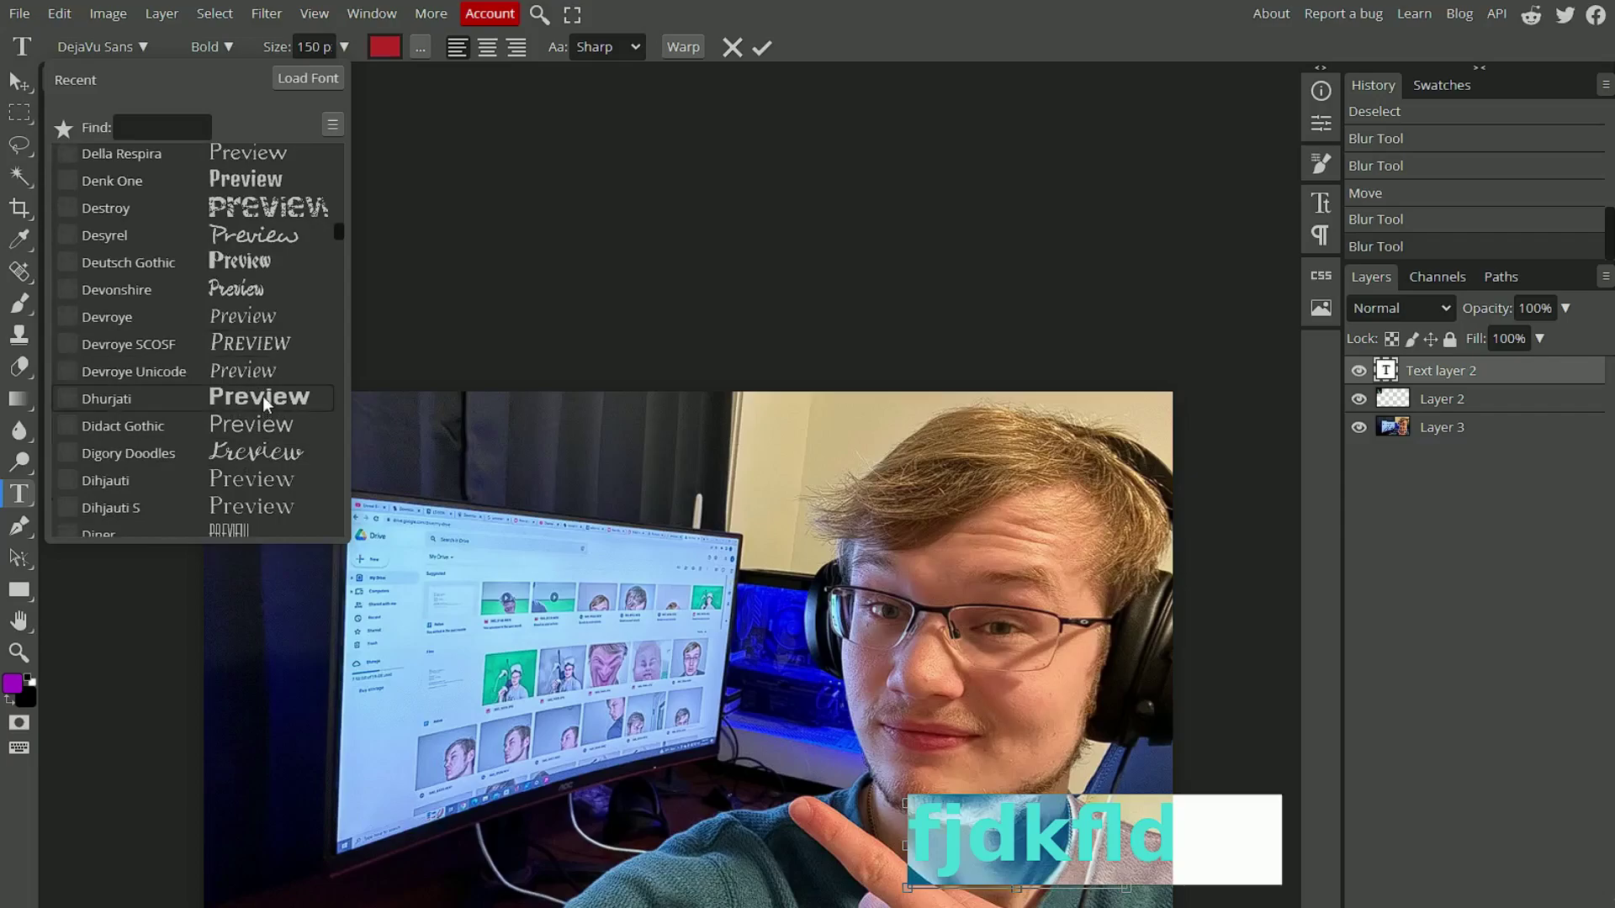
left_click_drag(341, 230, 332, 545)
left_click(305, 523)
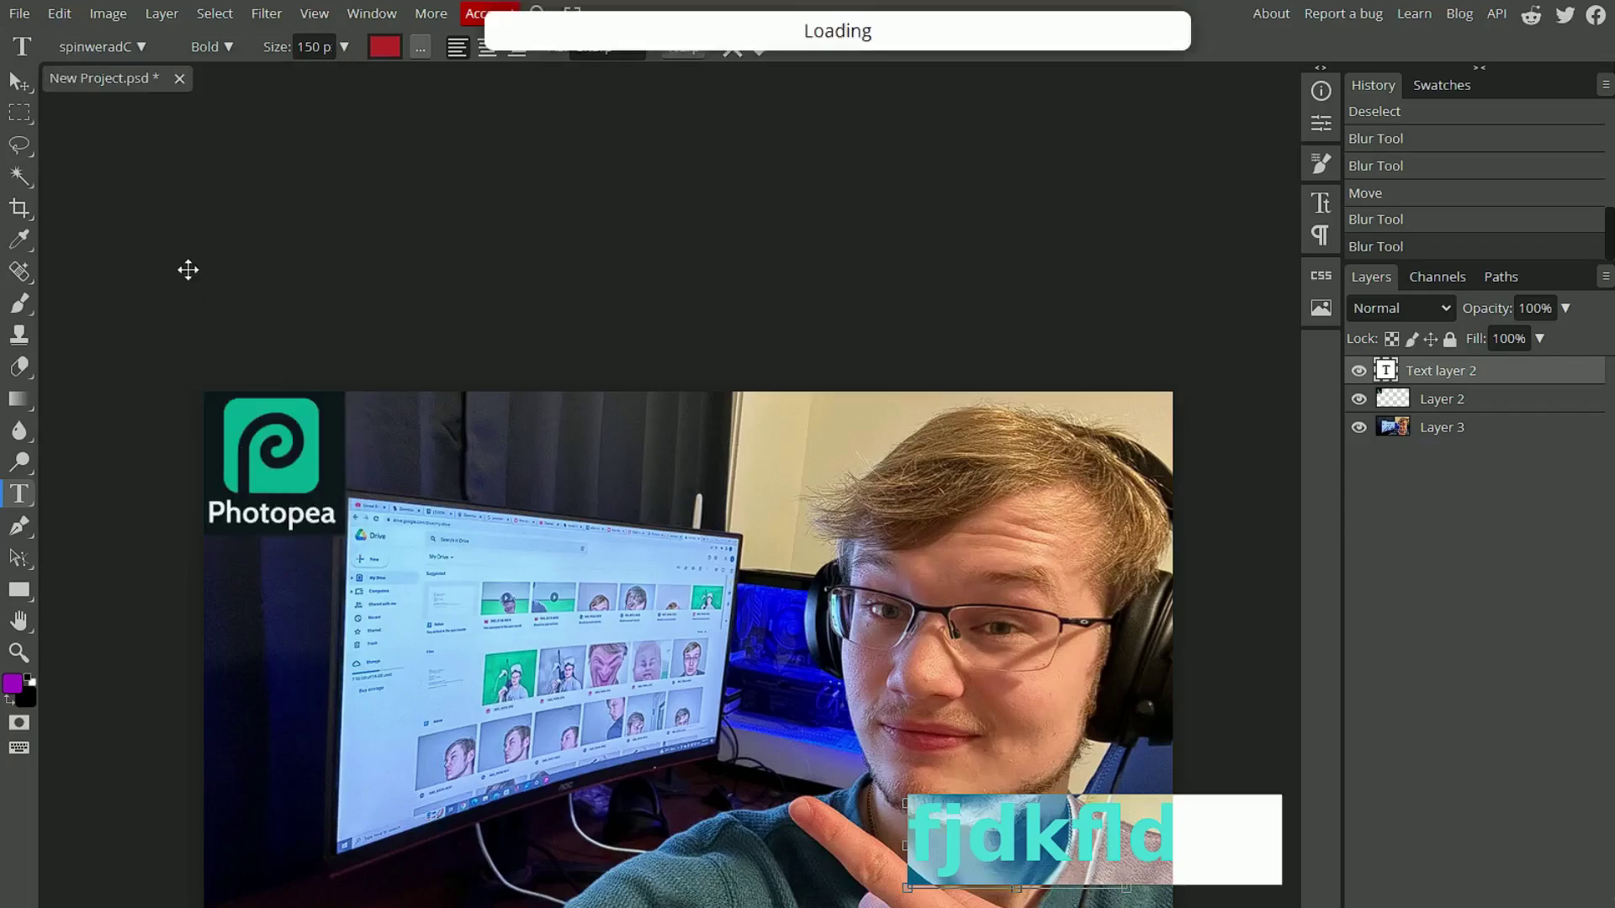
left_click(240, 39)
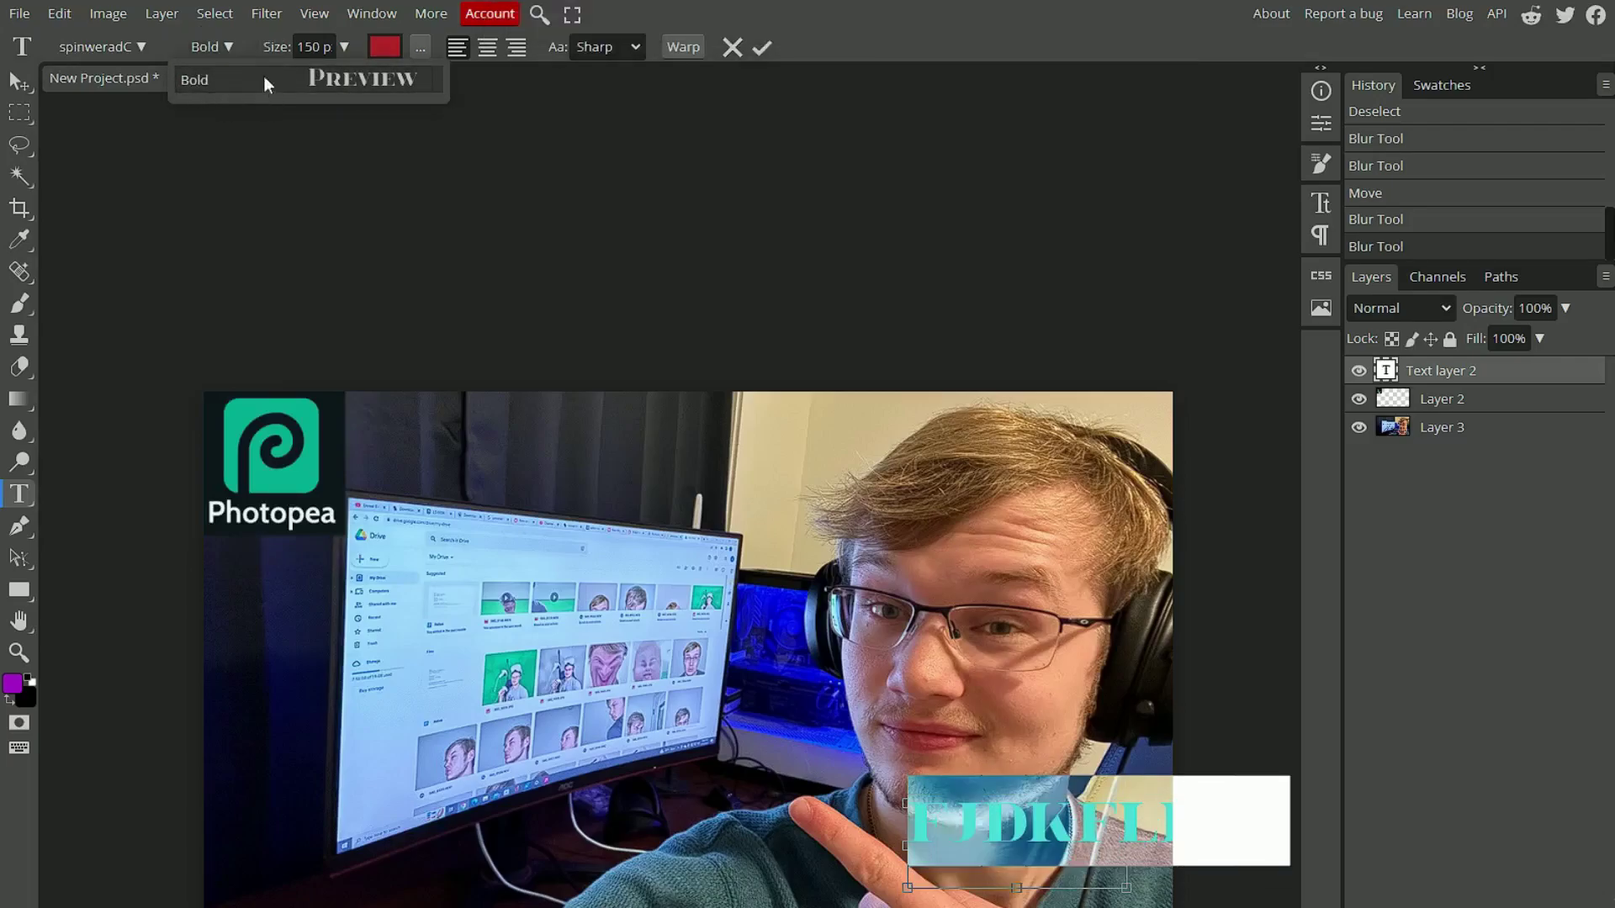
left_click(260, 118)
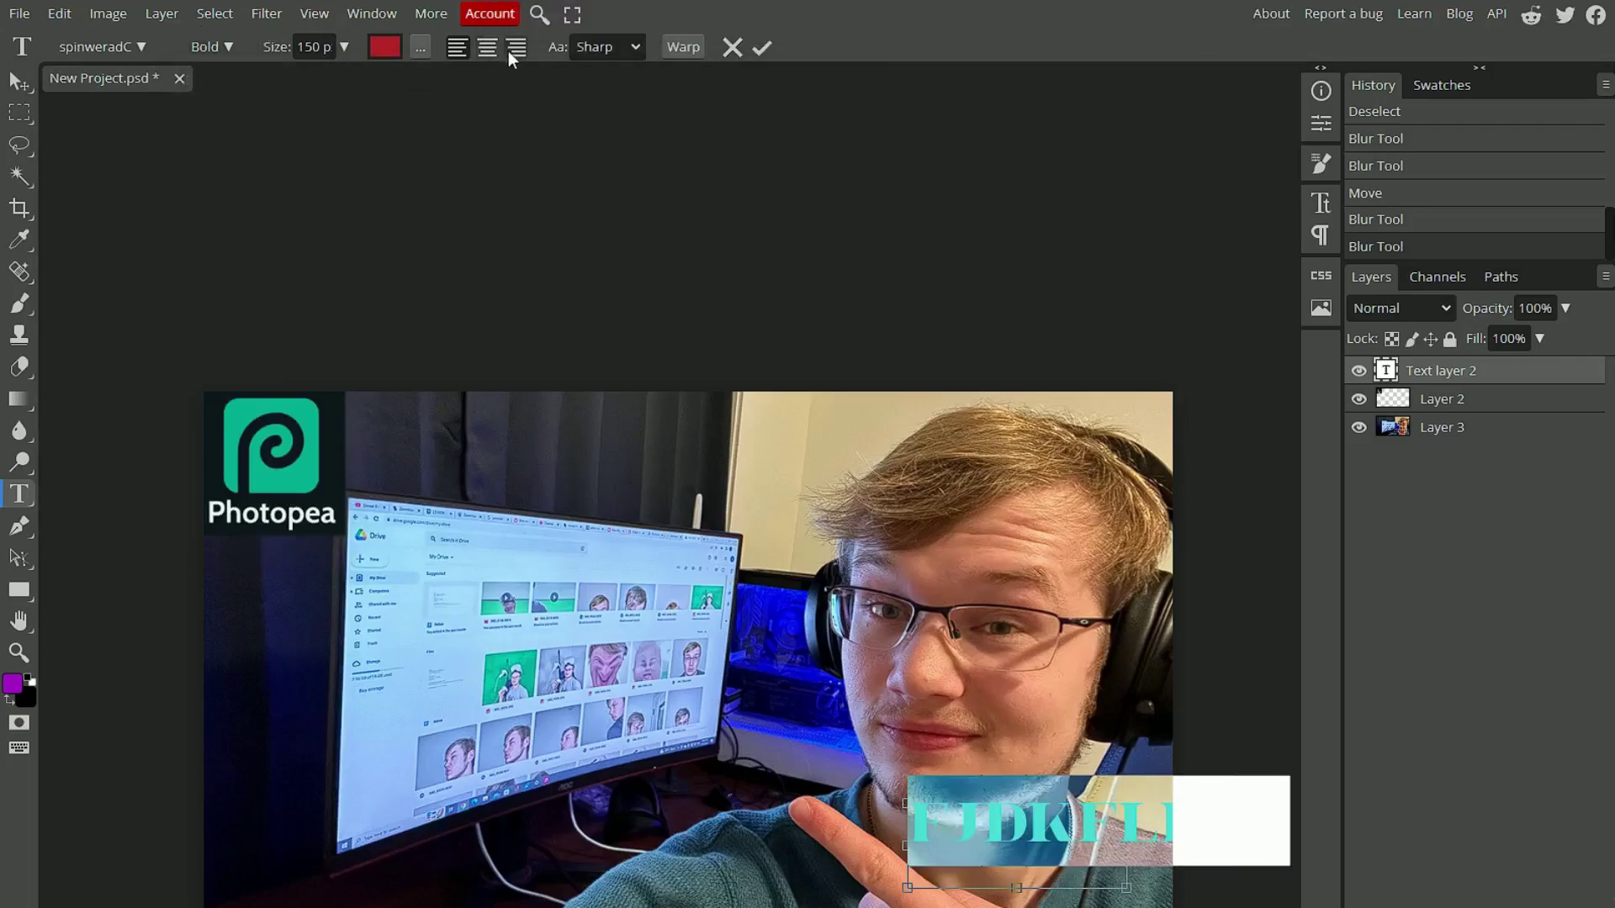
Step: Move the sample text to the image's lower-left area and scale it to about 124%
left_click(22, 82)
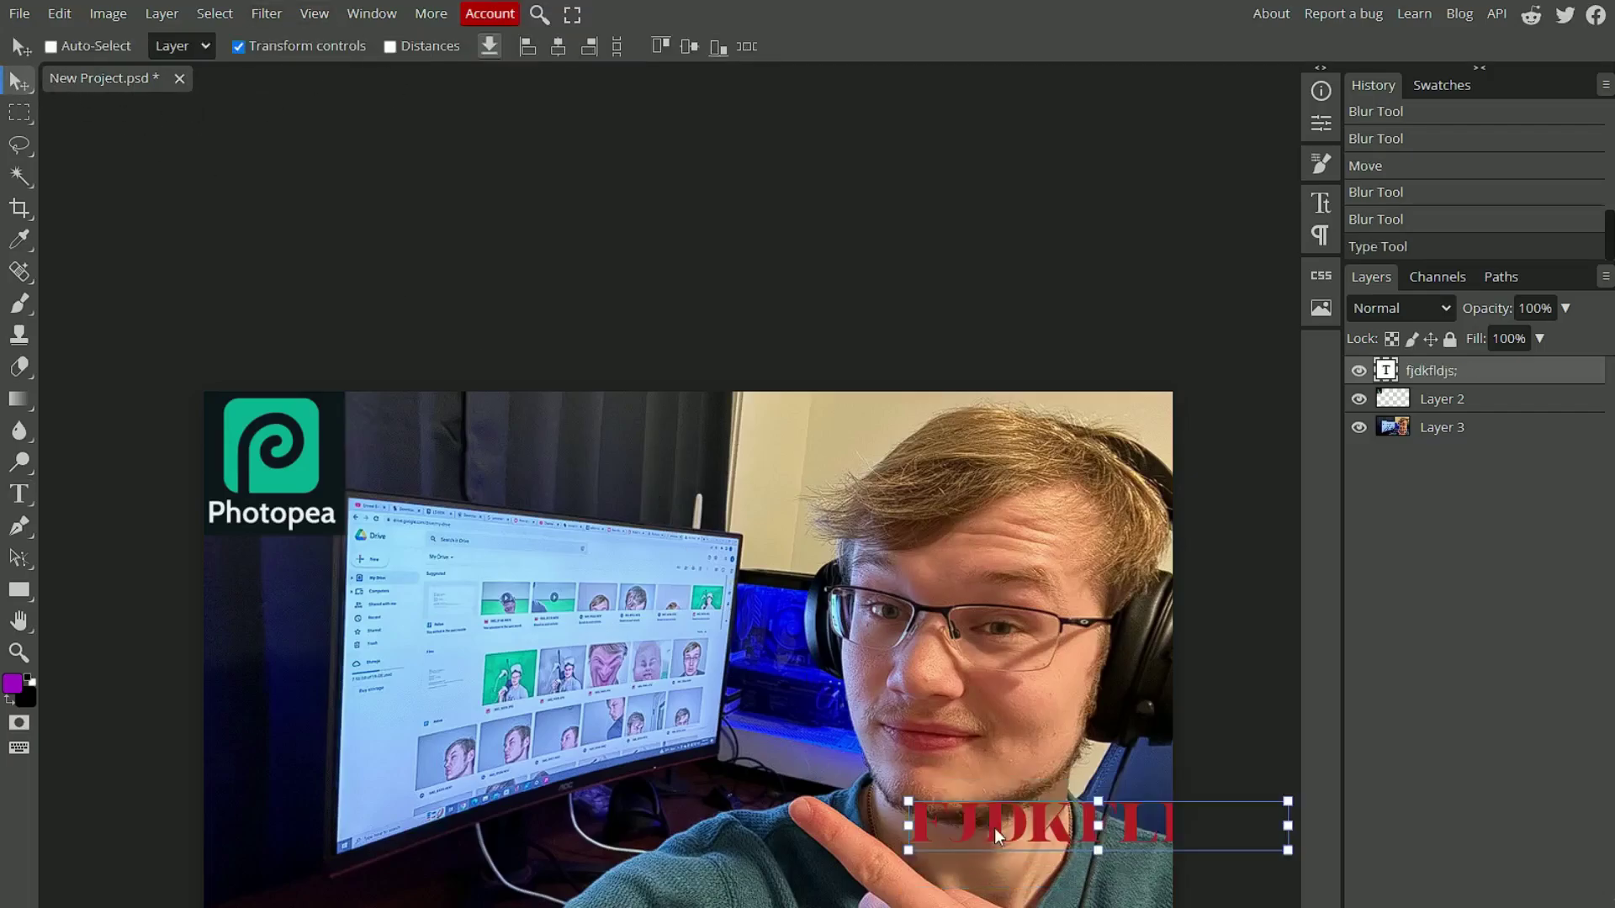
left_click_drag(995, 828, 738, 863)
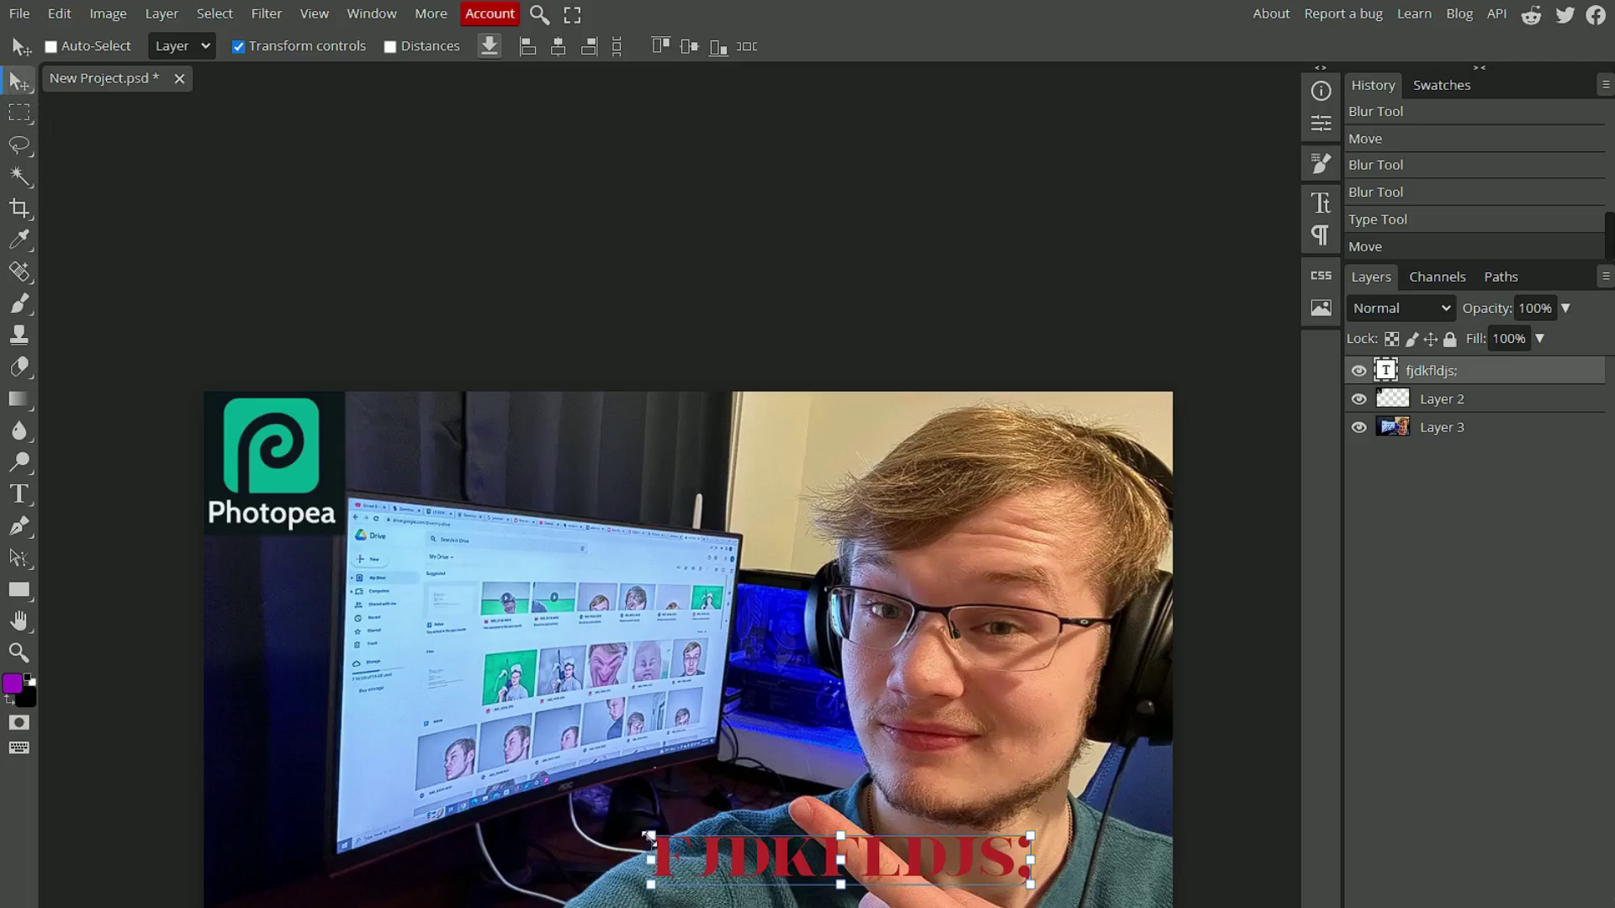
left_click_drag(649, 838, 387, 587)
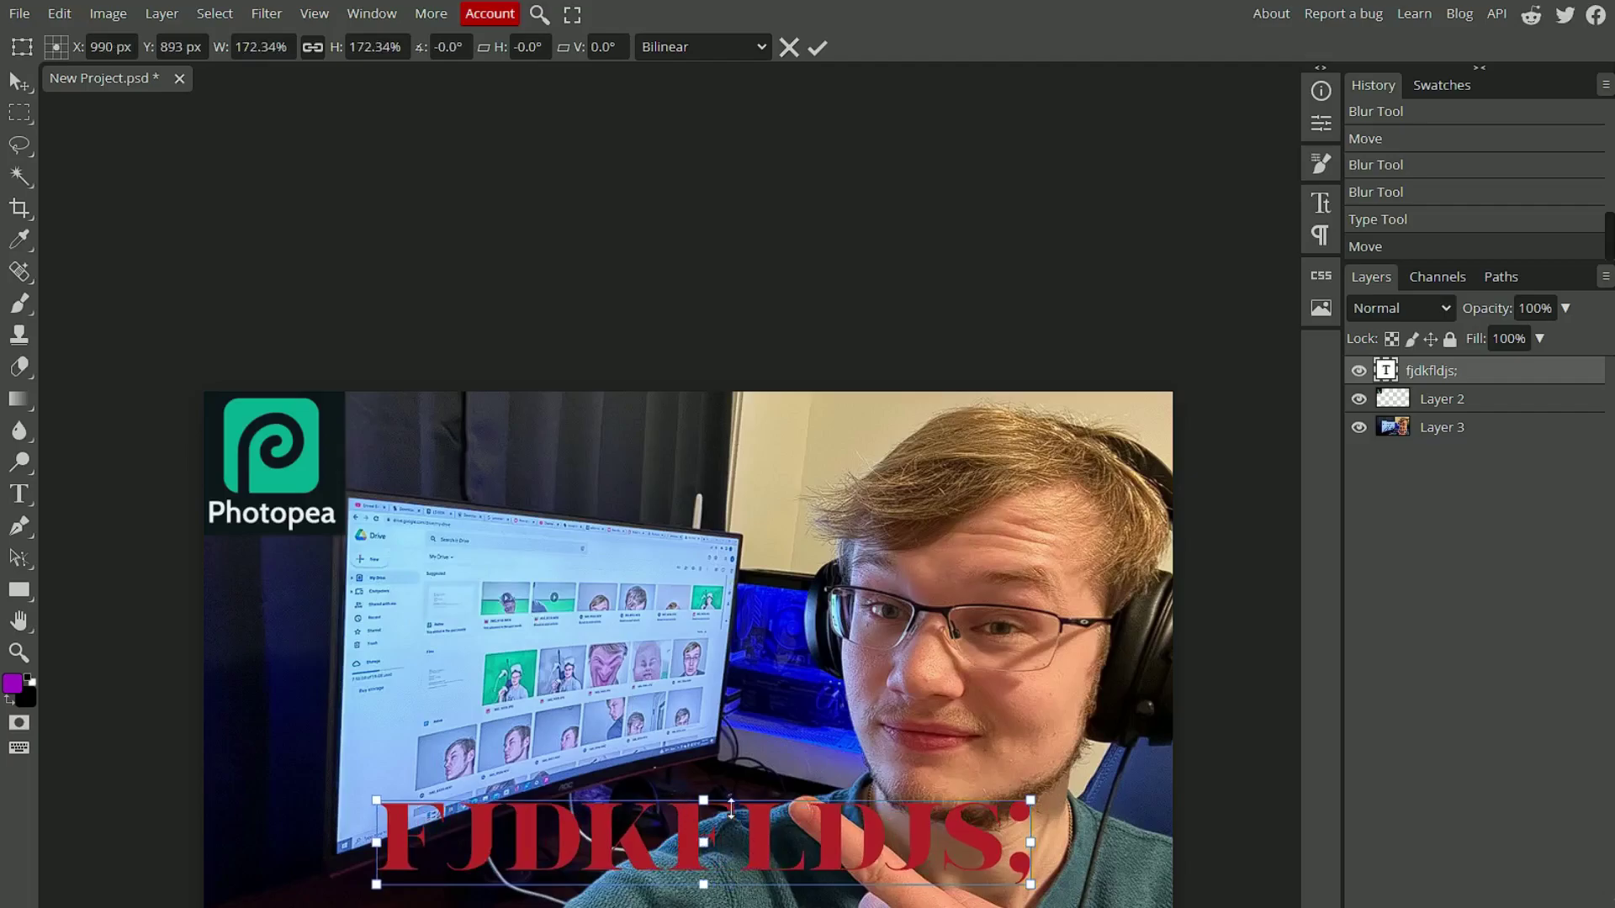
left_click_drag(734, 841, 595, 858)
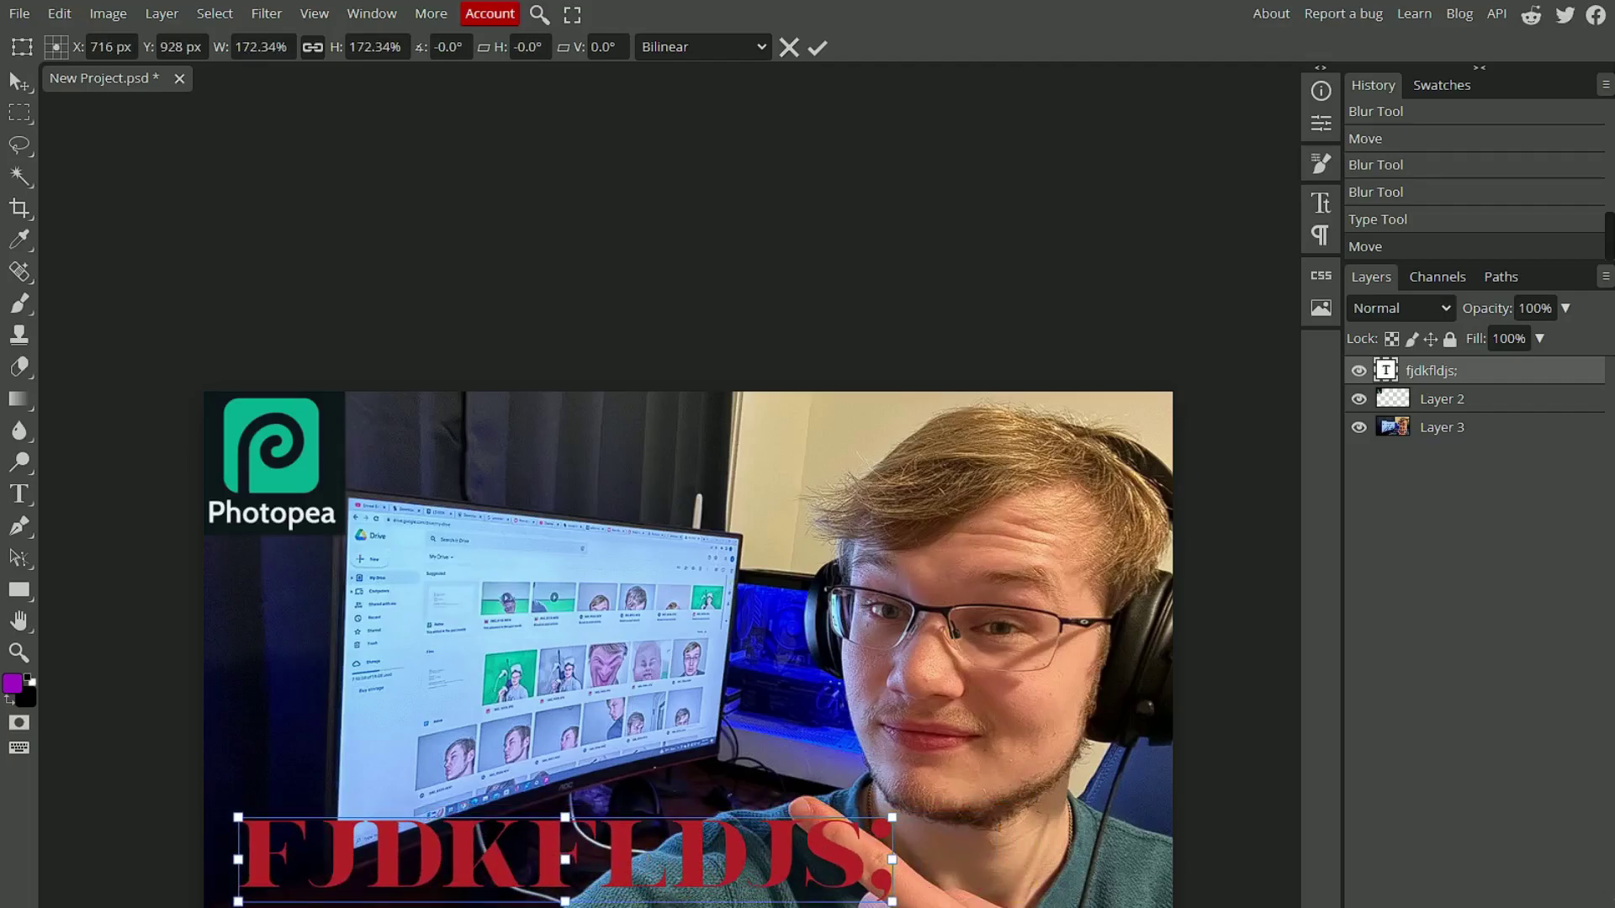
left_click_drag(886, 818, 715, 711)
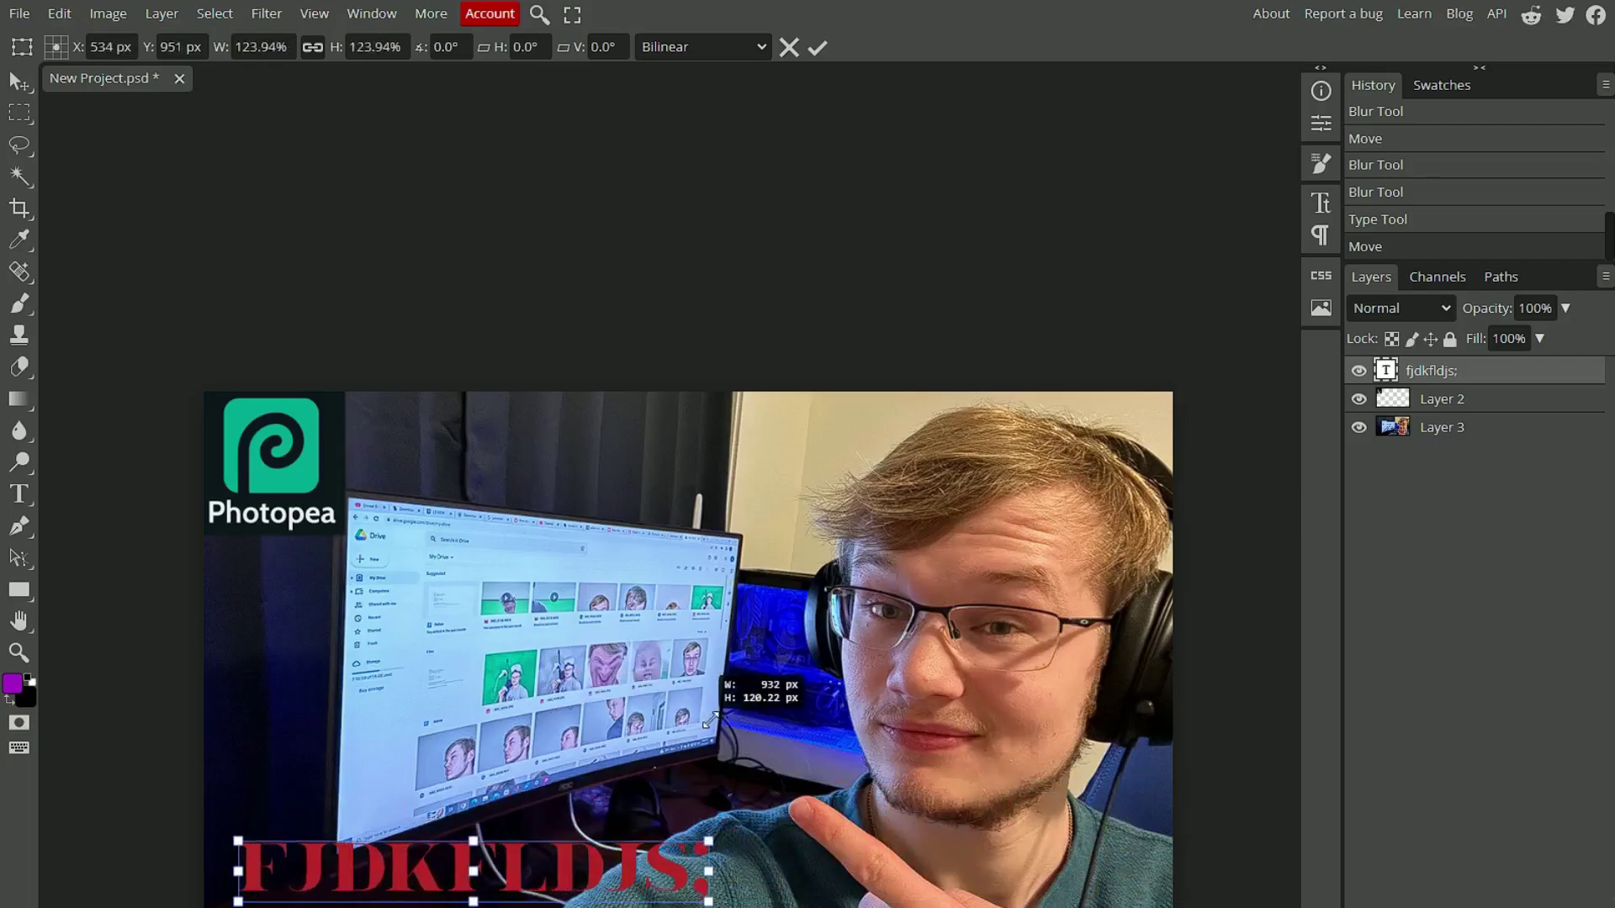
Step: Replace the sample text at the image's lower left with "Free"
left_click(18, 497)
left_click(525, 869)
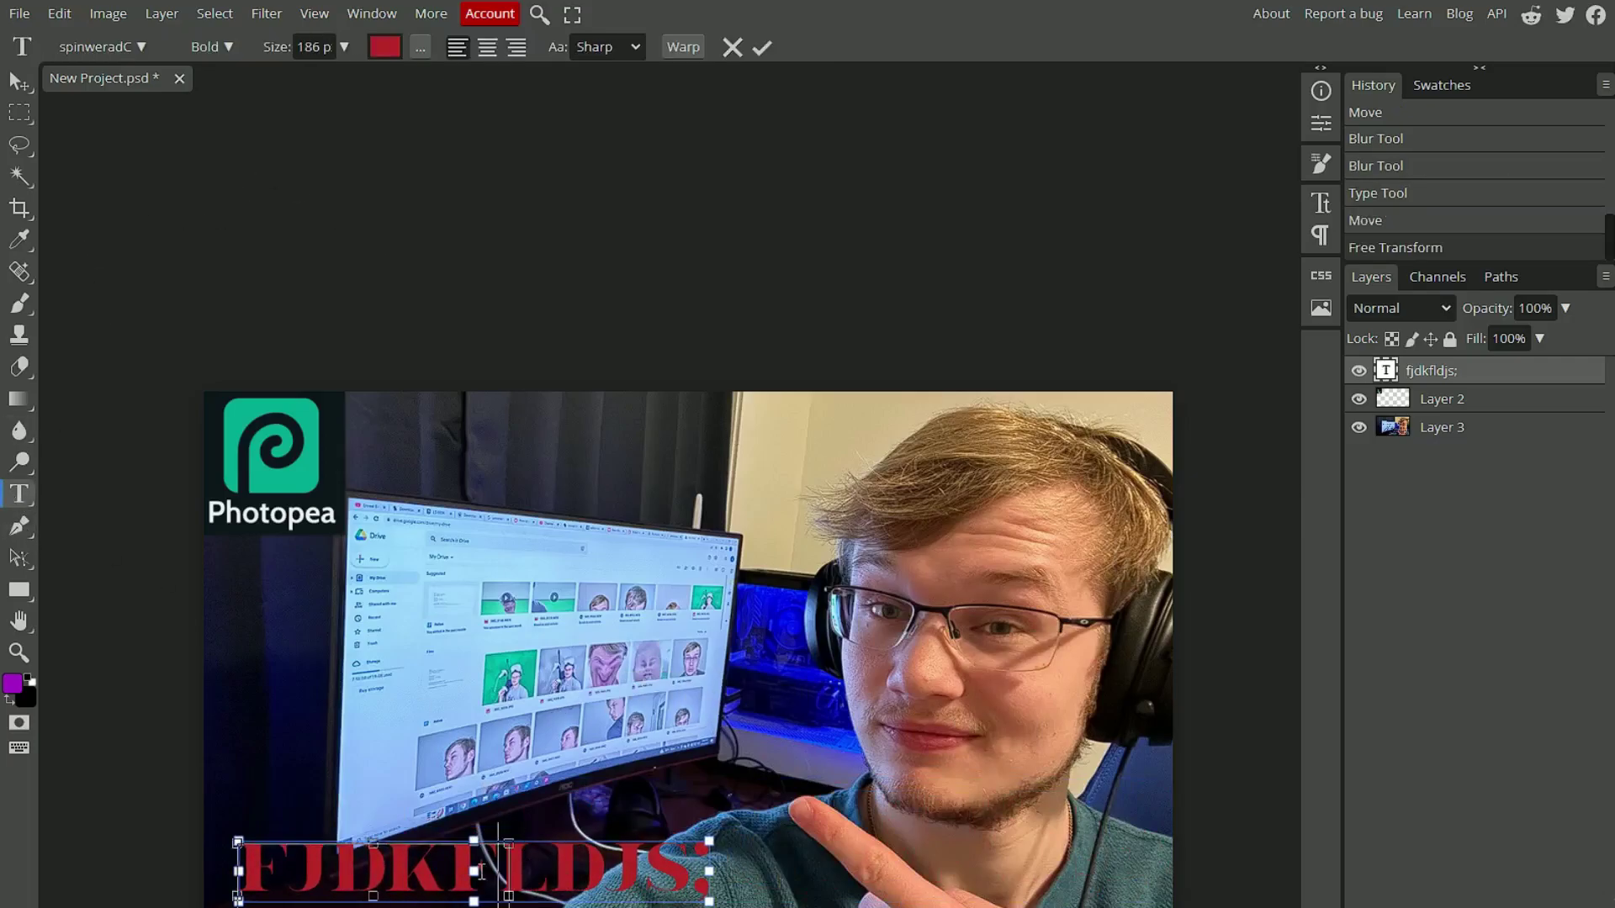
double_click(557, 866)
type("fr")
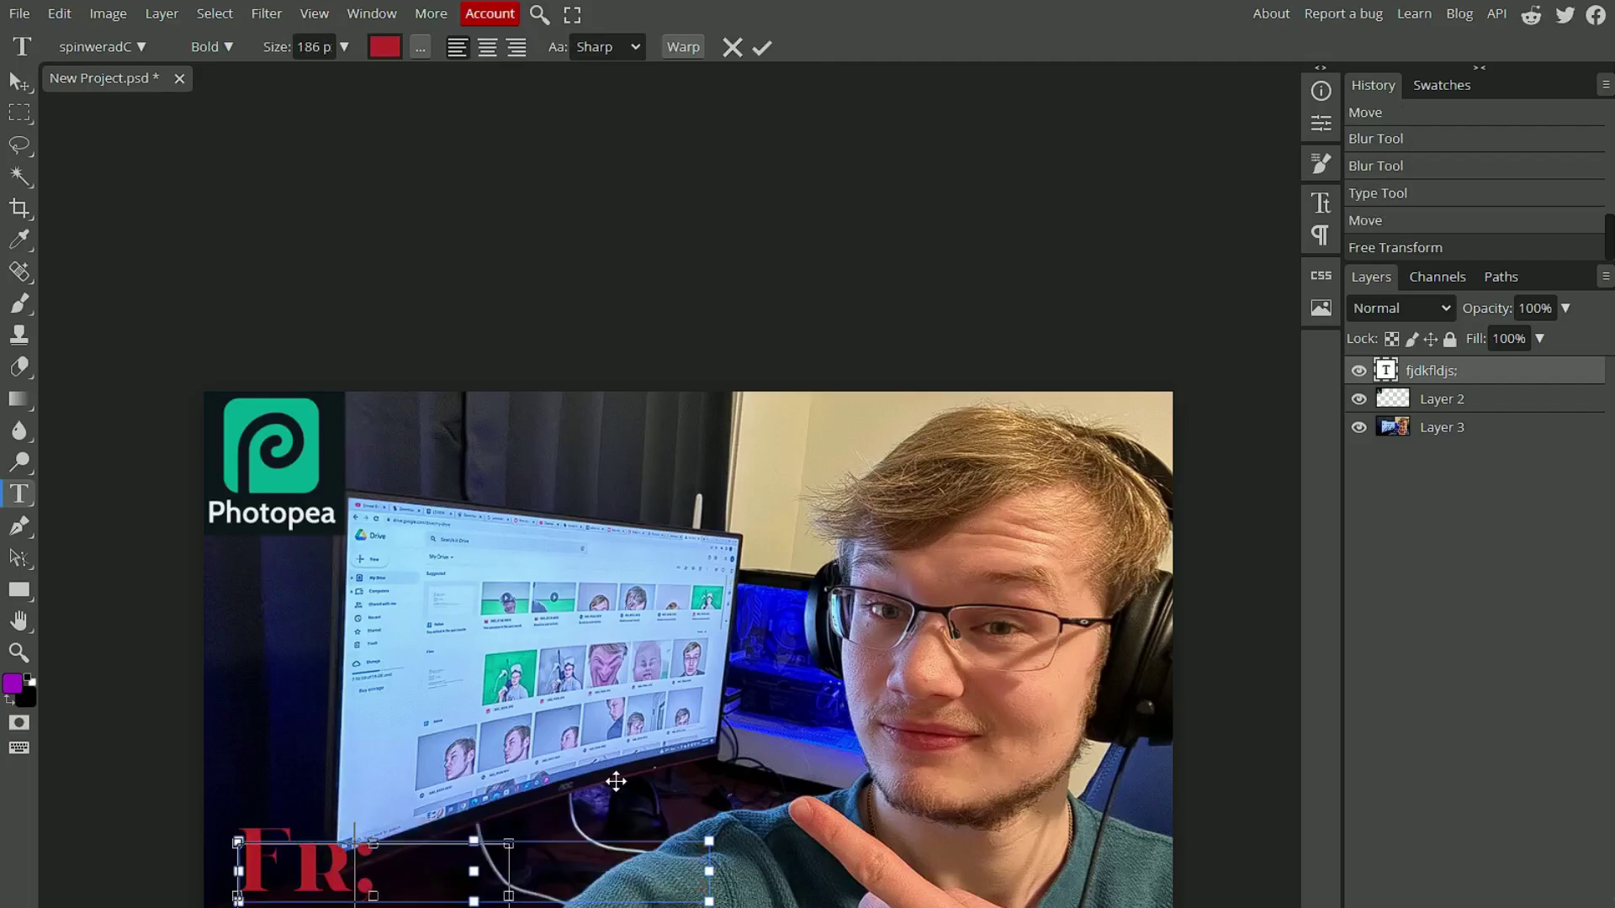
type("ee")
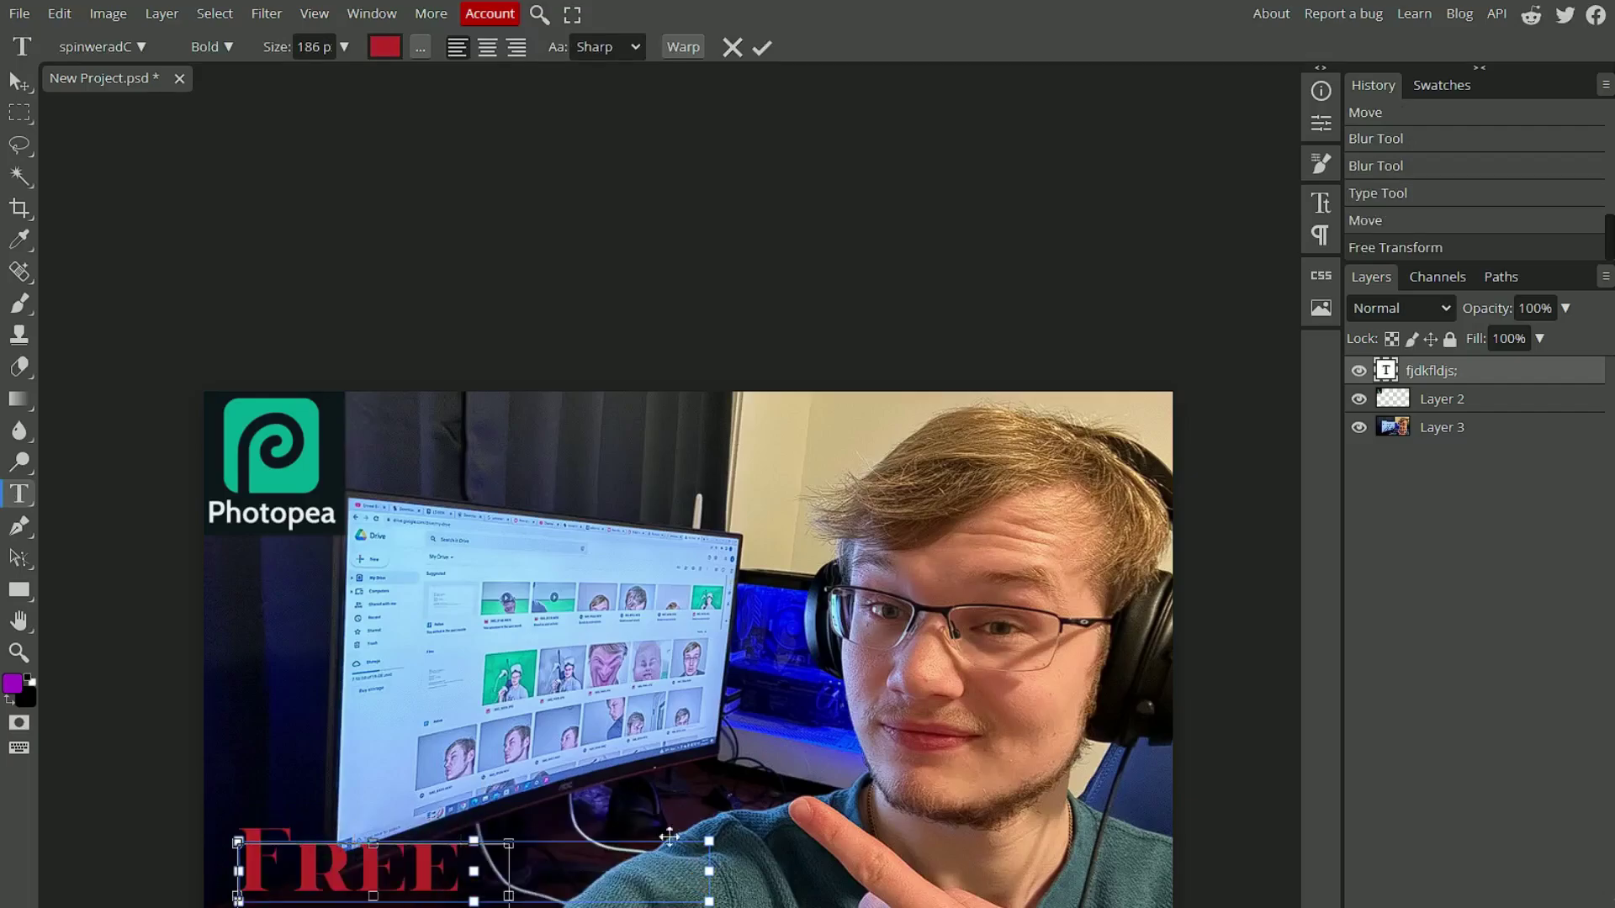
Step: Enlarge the text box to the right and upward and add the word "Photopshop" after "Free"
left_click_drag(531, 896, 1025, 897)
left_click_drag(631, 841, 654, 747)
key("BackSpace")
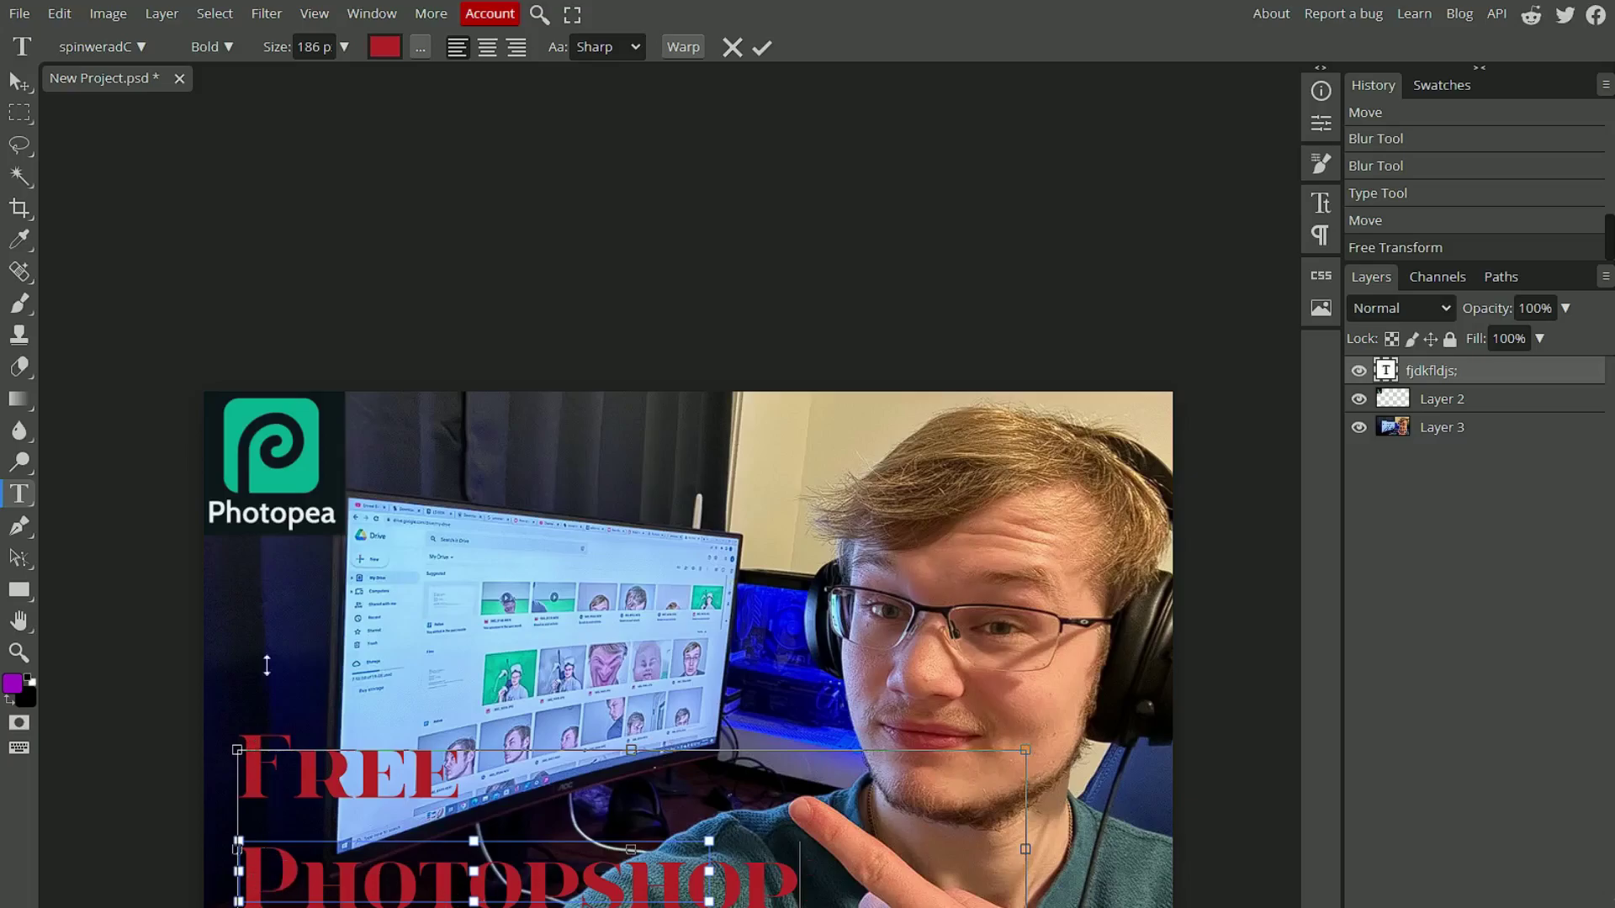
Step: Separate "Free" and "Photopshop" with a space and widen the text box to about 1744 px to fit both on one line
double_click(360, 788)
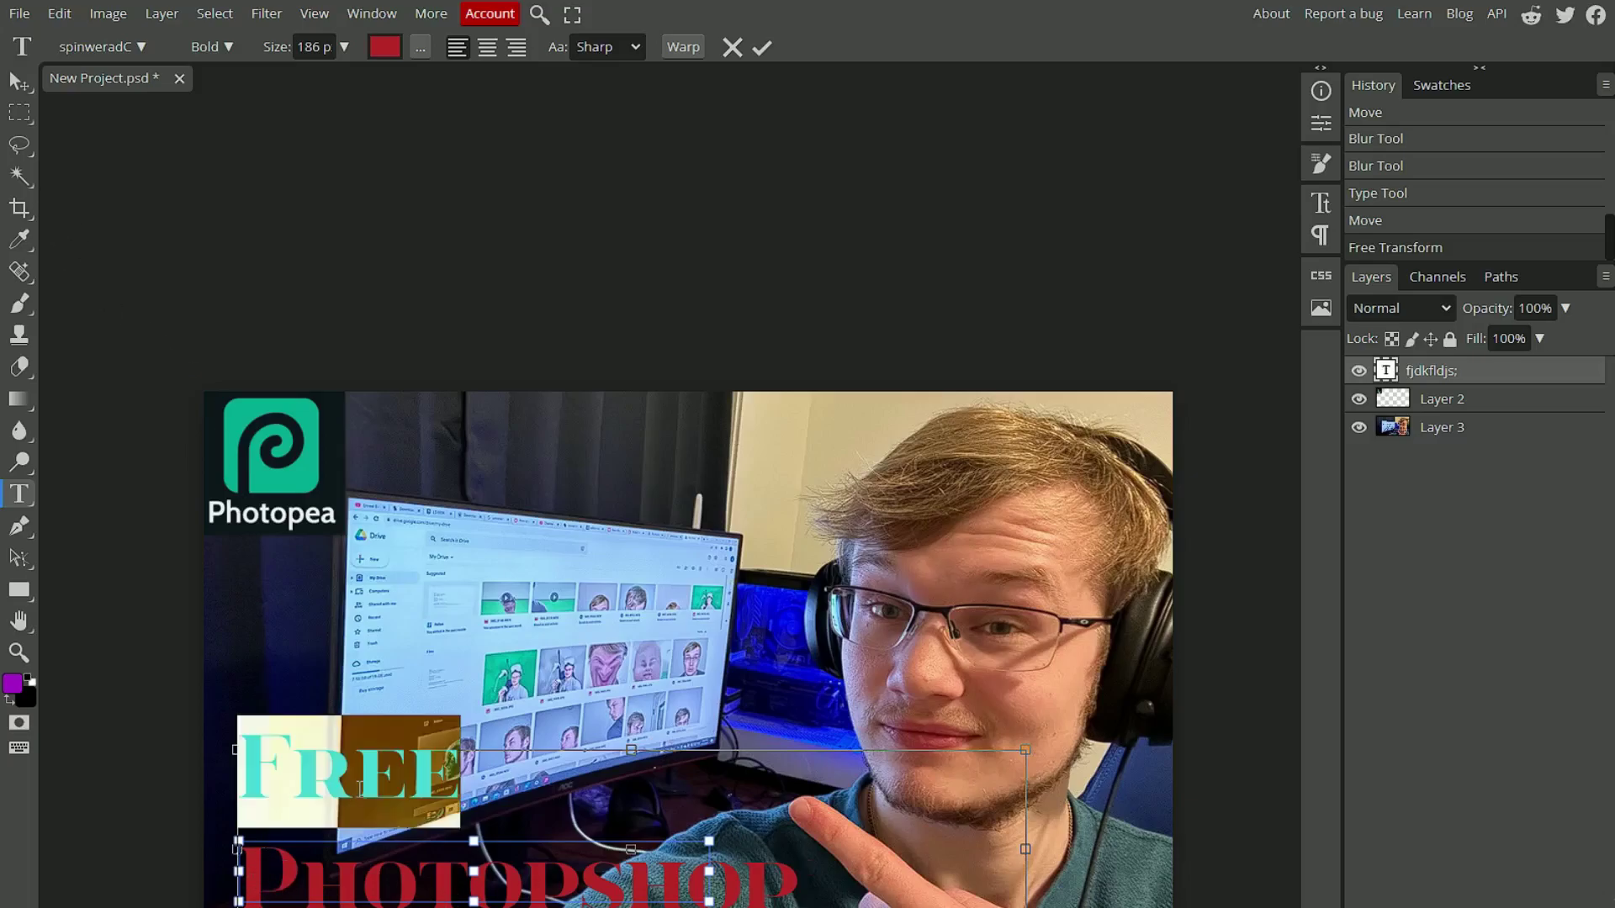
left_click(256, 881)
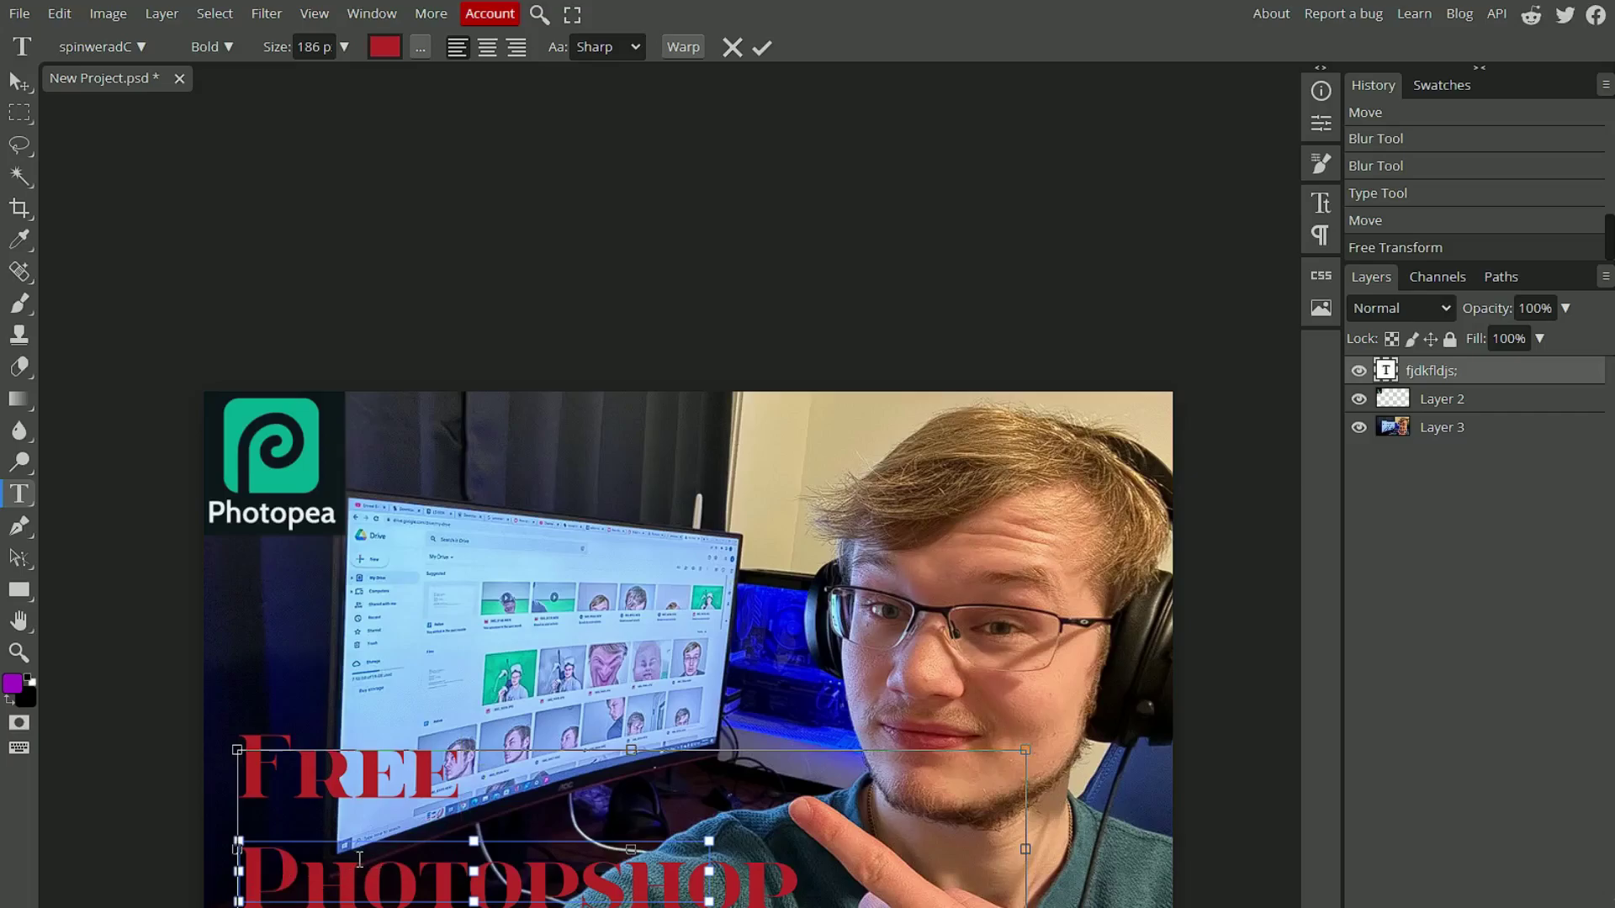
key("BackSpace")
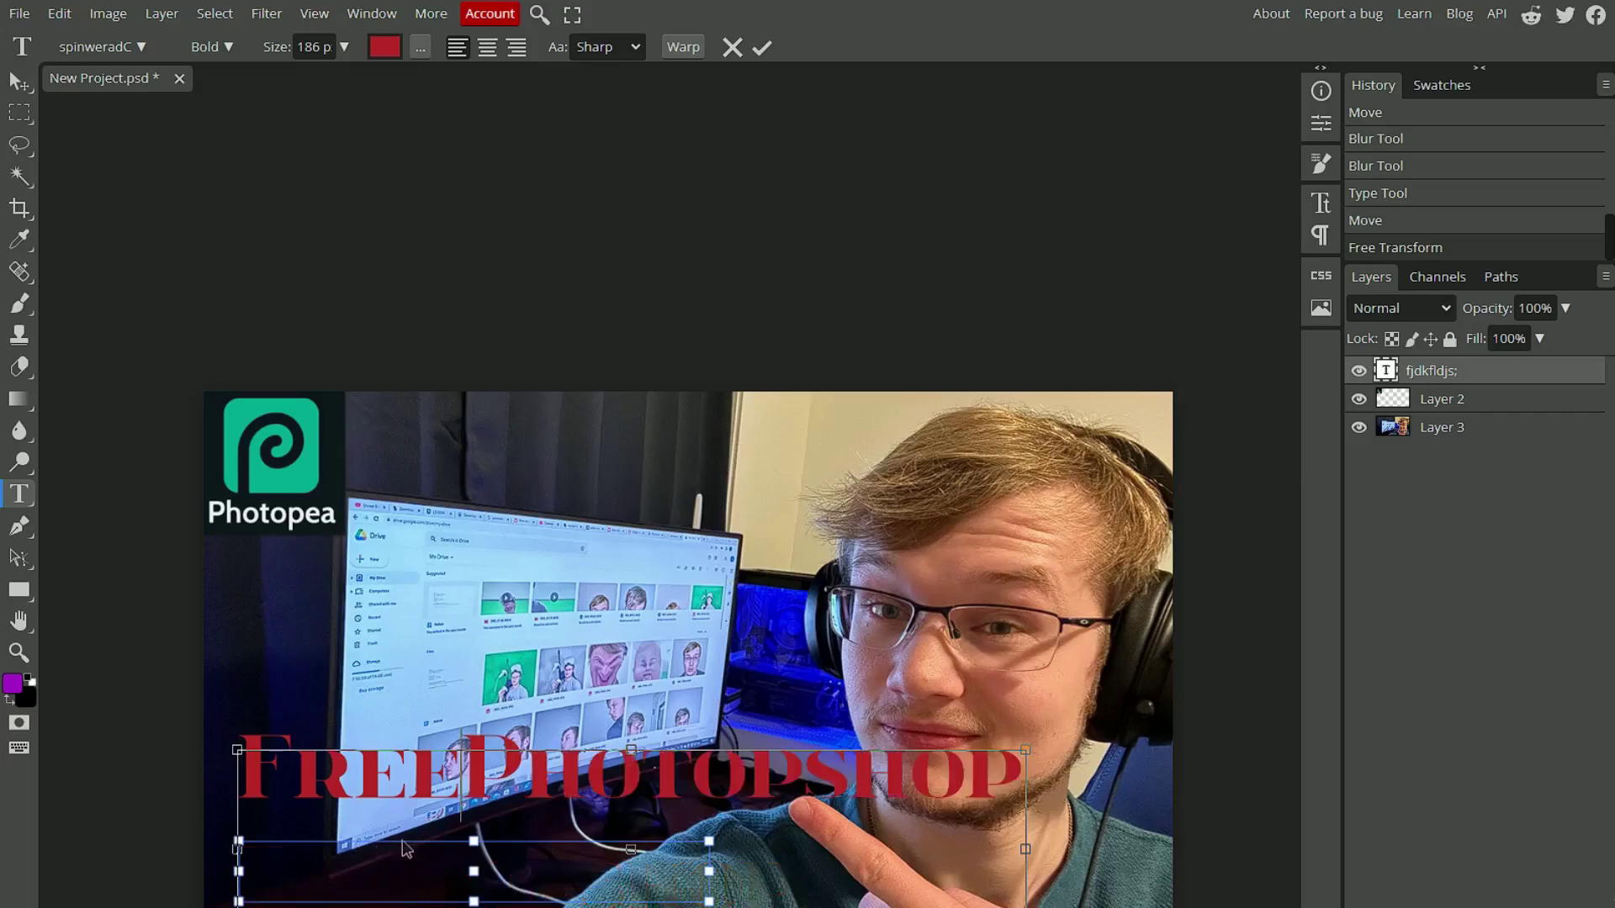
key("Return")
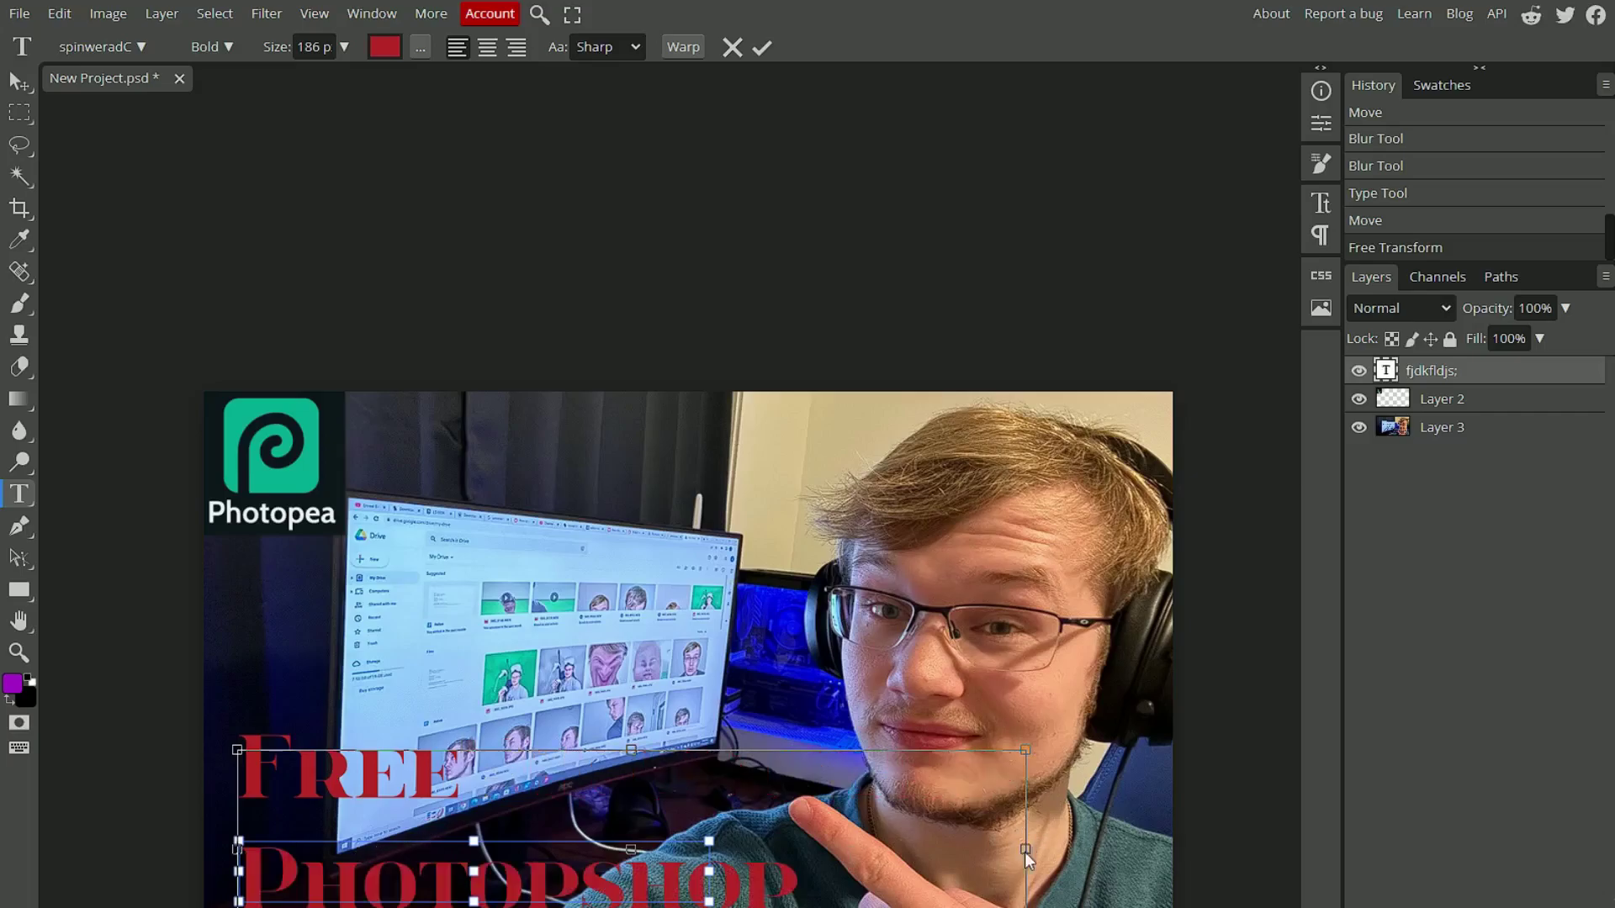
left_click_drag(1025, 849, 1135, 848)
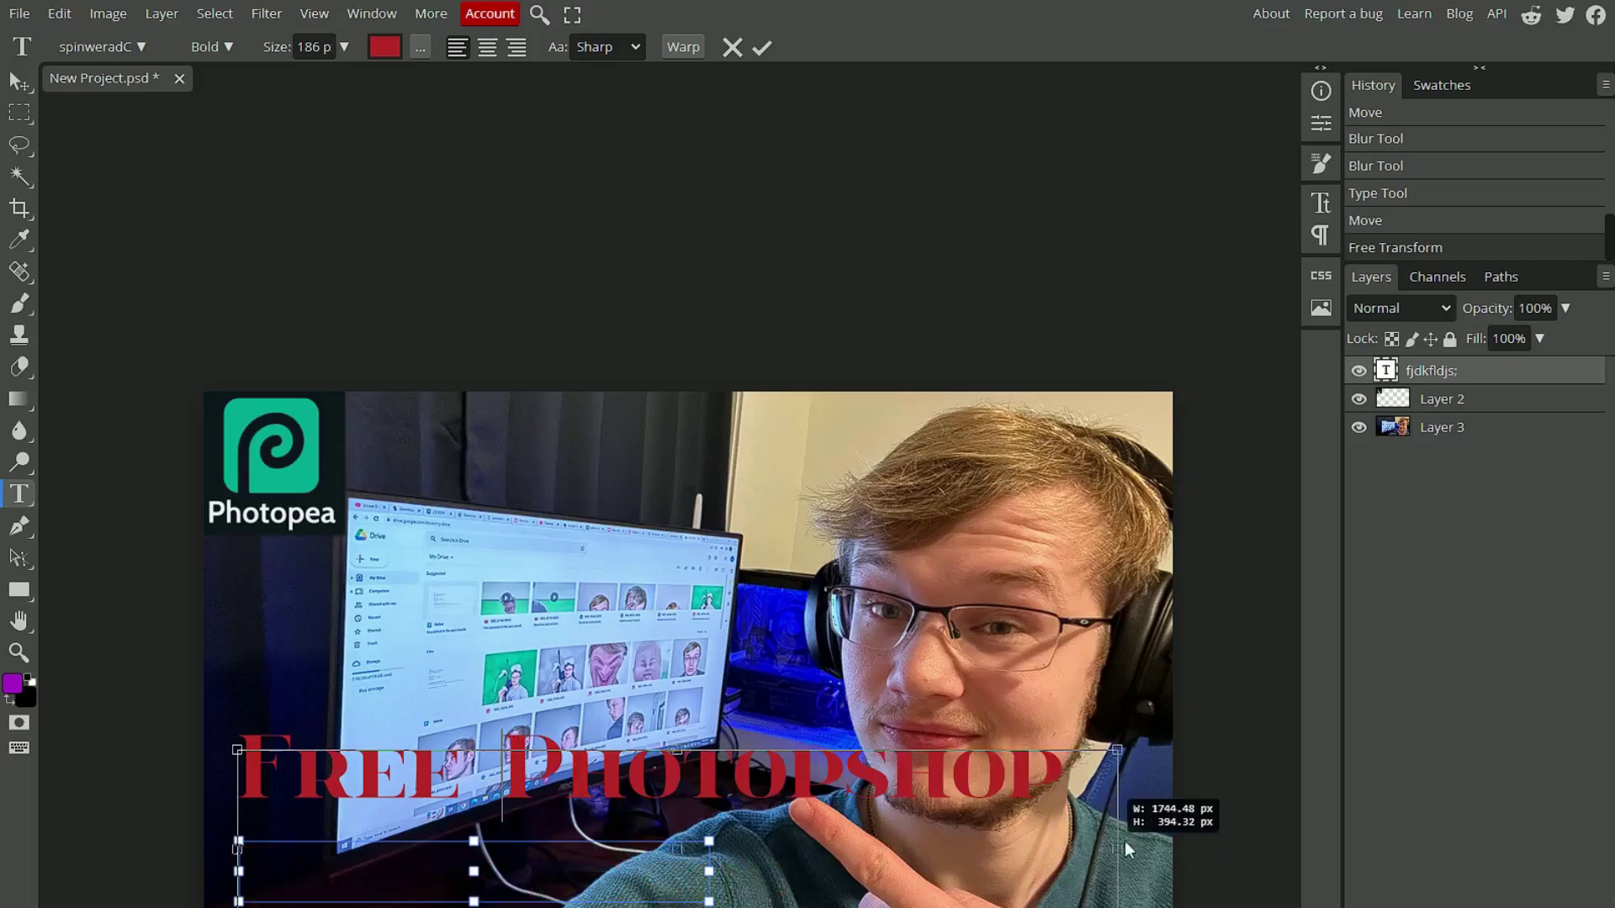
left_click(1440, 376)
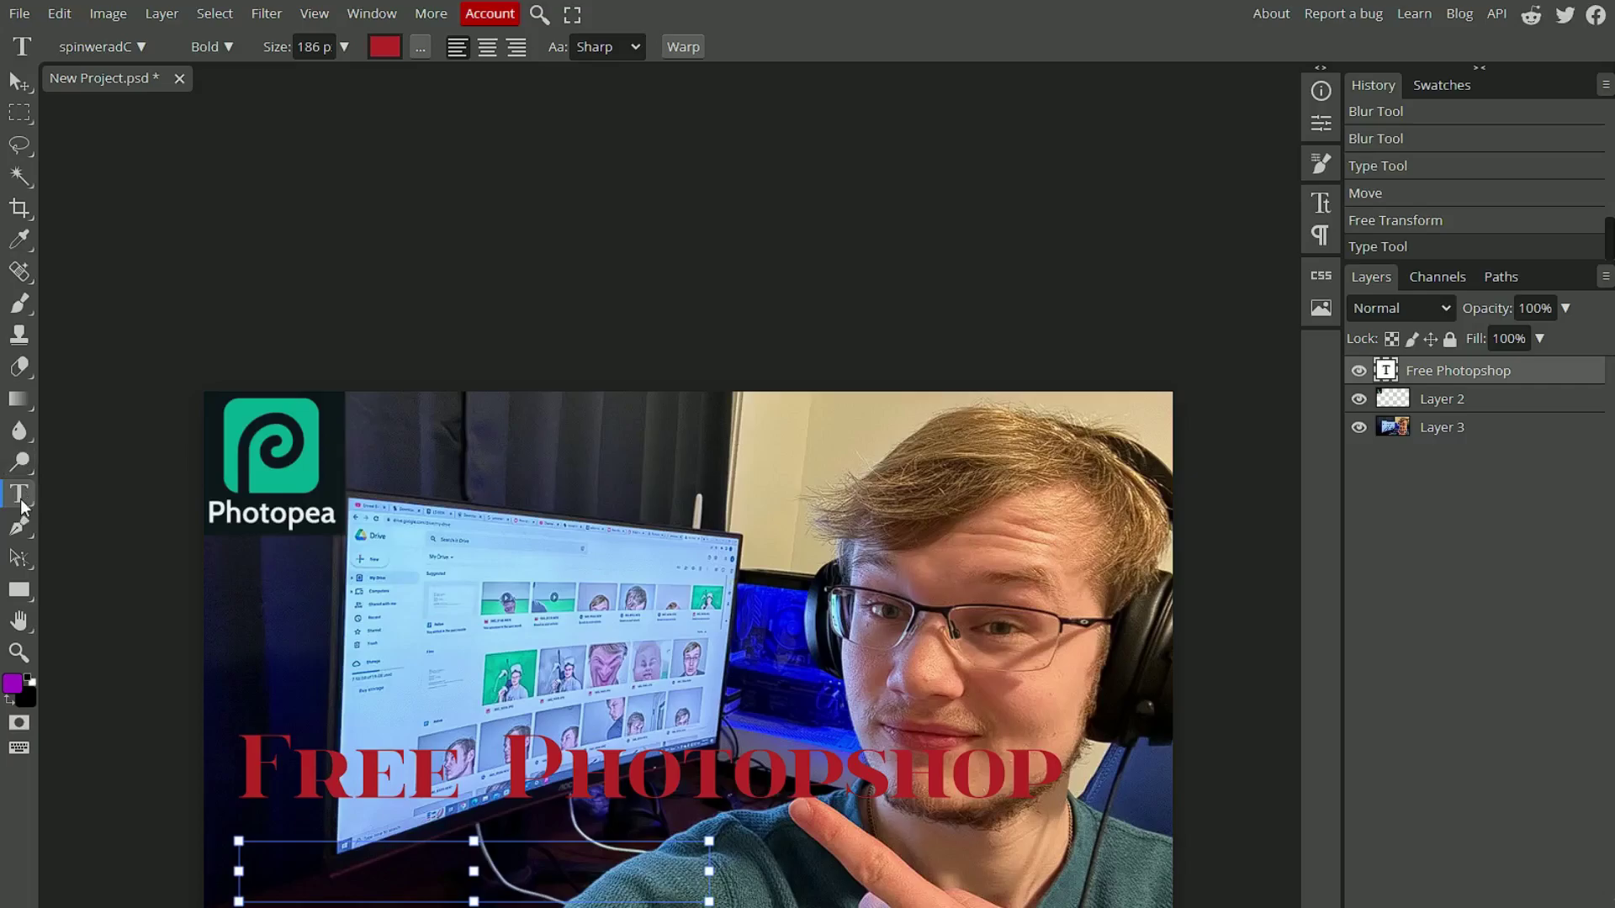
Step: Delete the stray empty text layer and move the "Free Photopshop" title straight down toward the image's bottom edge
left_click(474, 838)
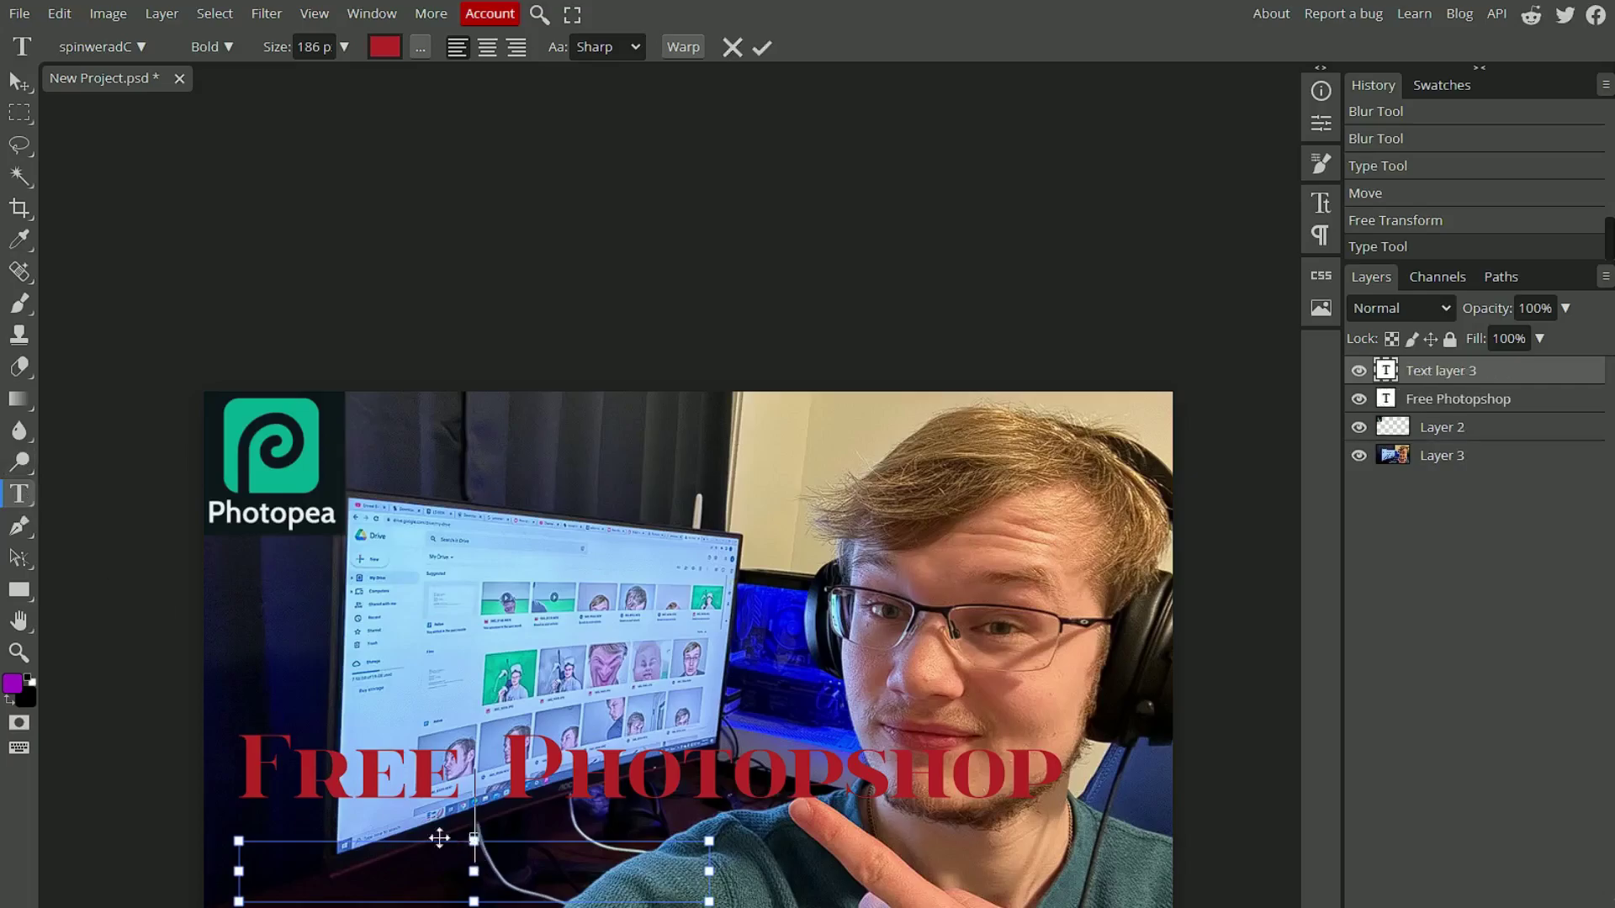
left_click(1383, 367)
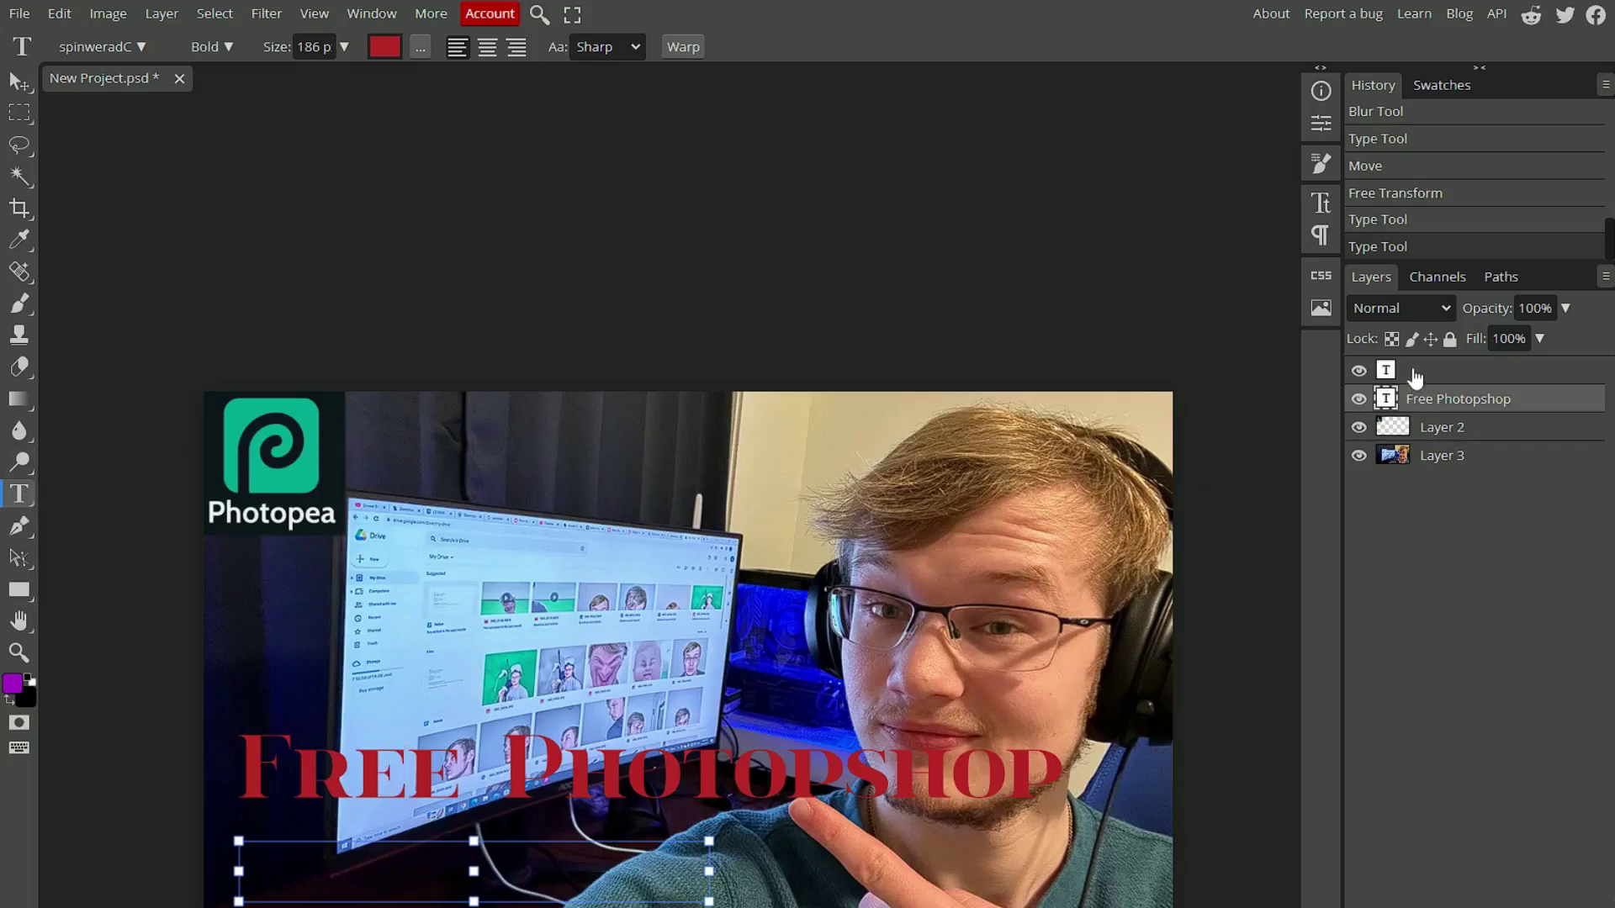
left_click(7, 84)
left_click_drag(512, 798, 512, 902)
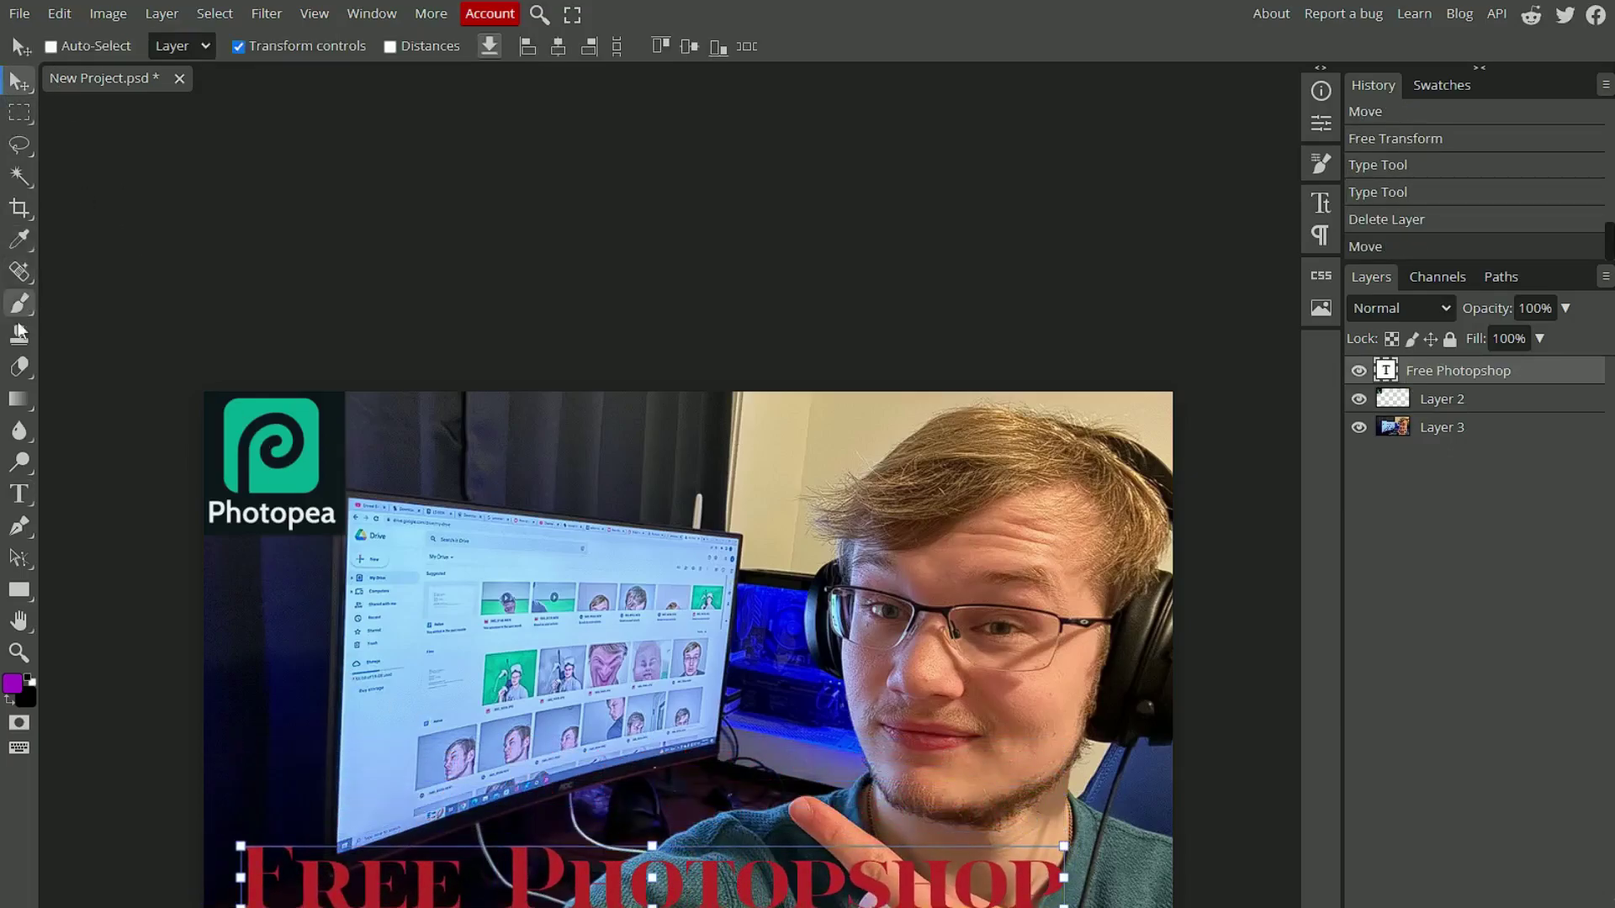
Step: Select the "Free Photopshop" text layer and change its font to Yatra One
key("t")
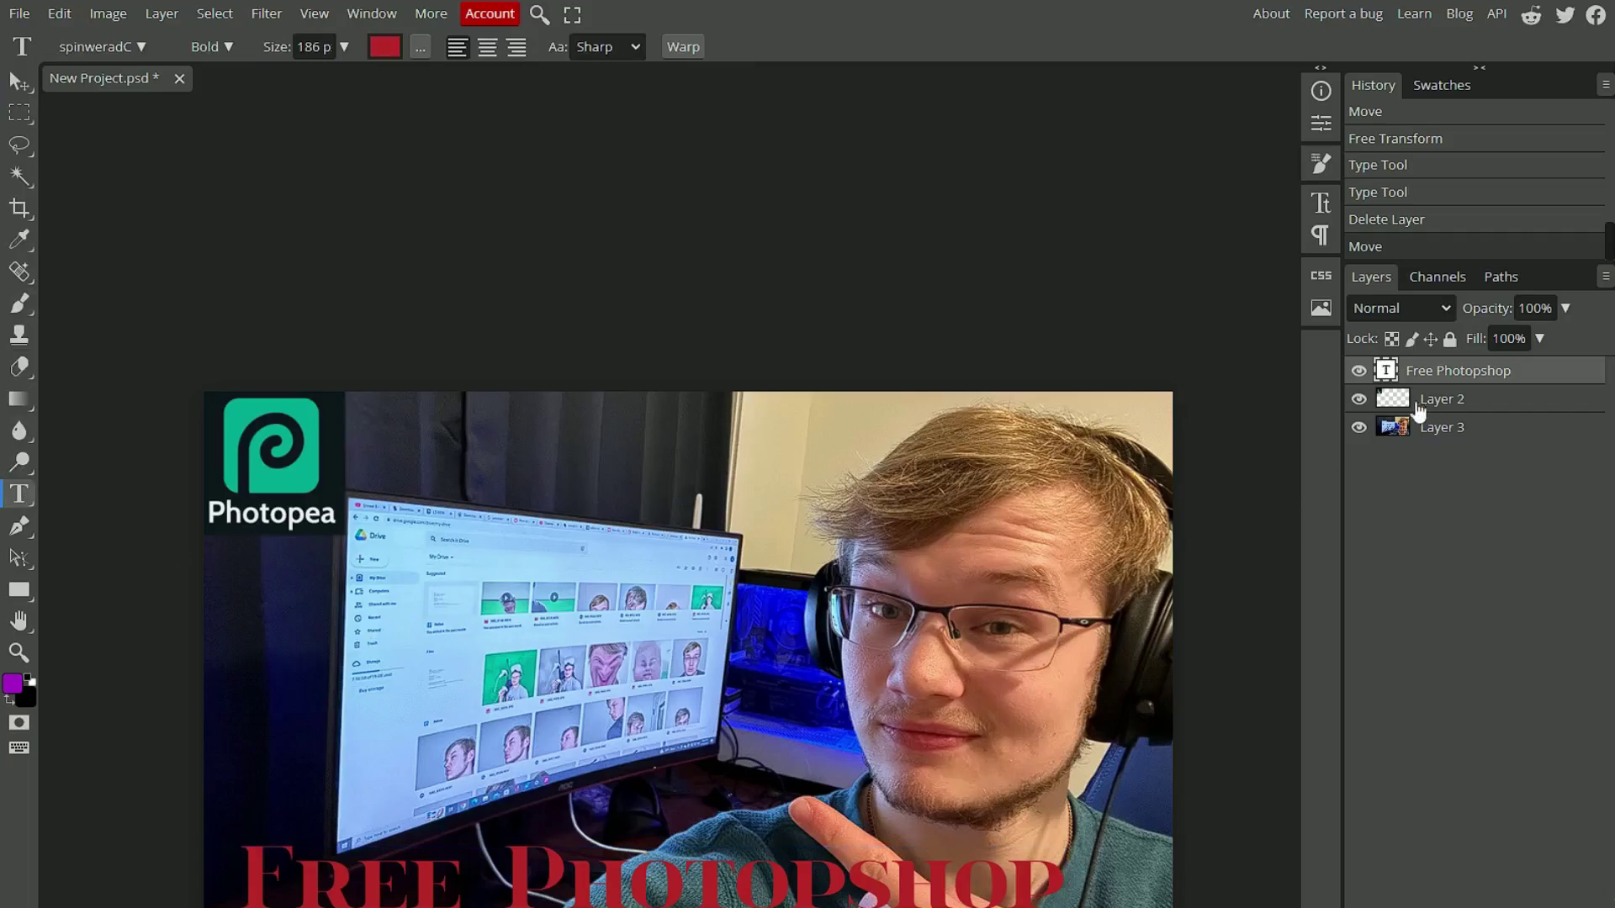
left_click(152, 49)
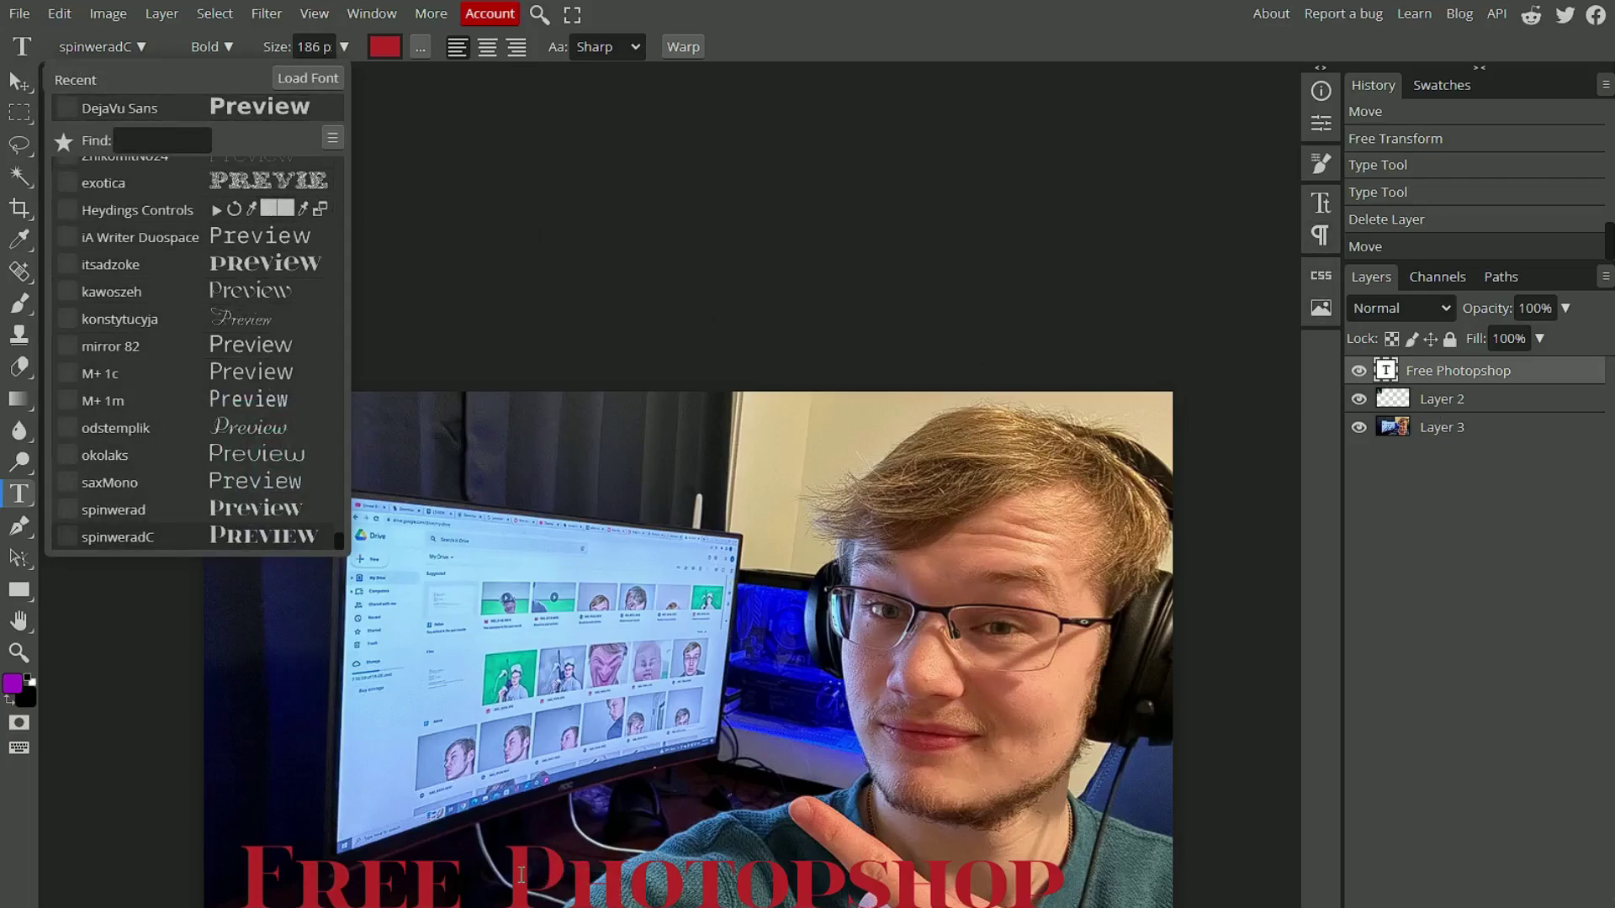
left_click_drag(505, 879, 1067, 884)
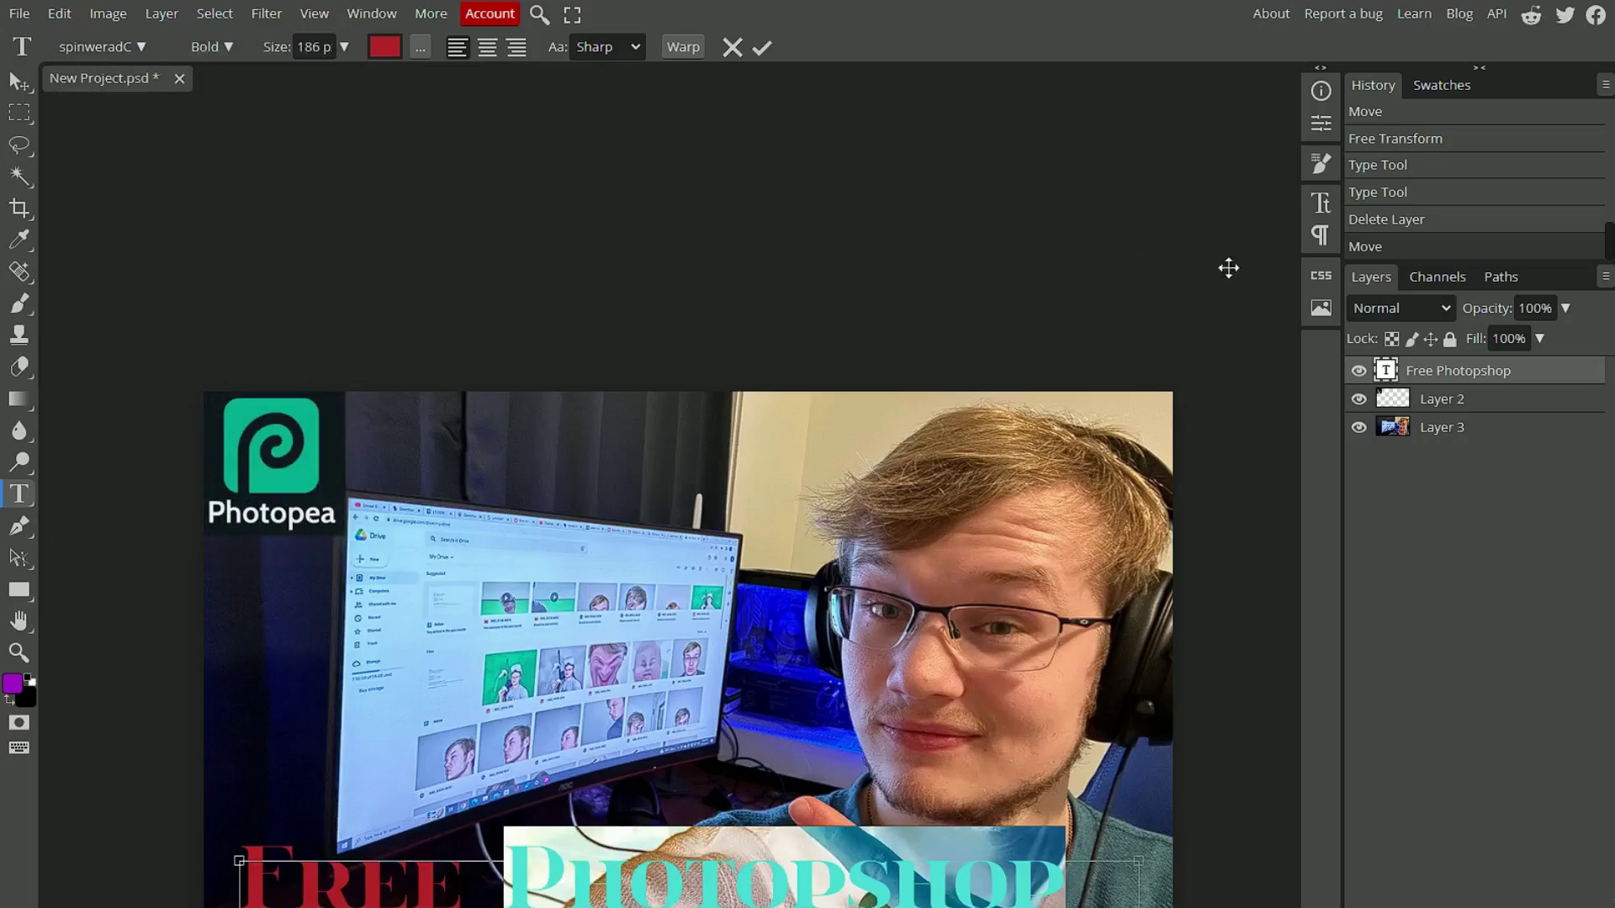
left_click(1432, 429)
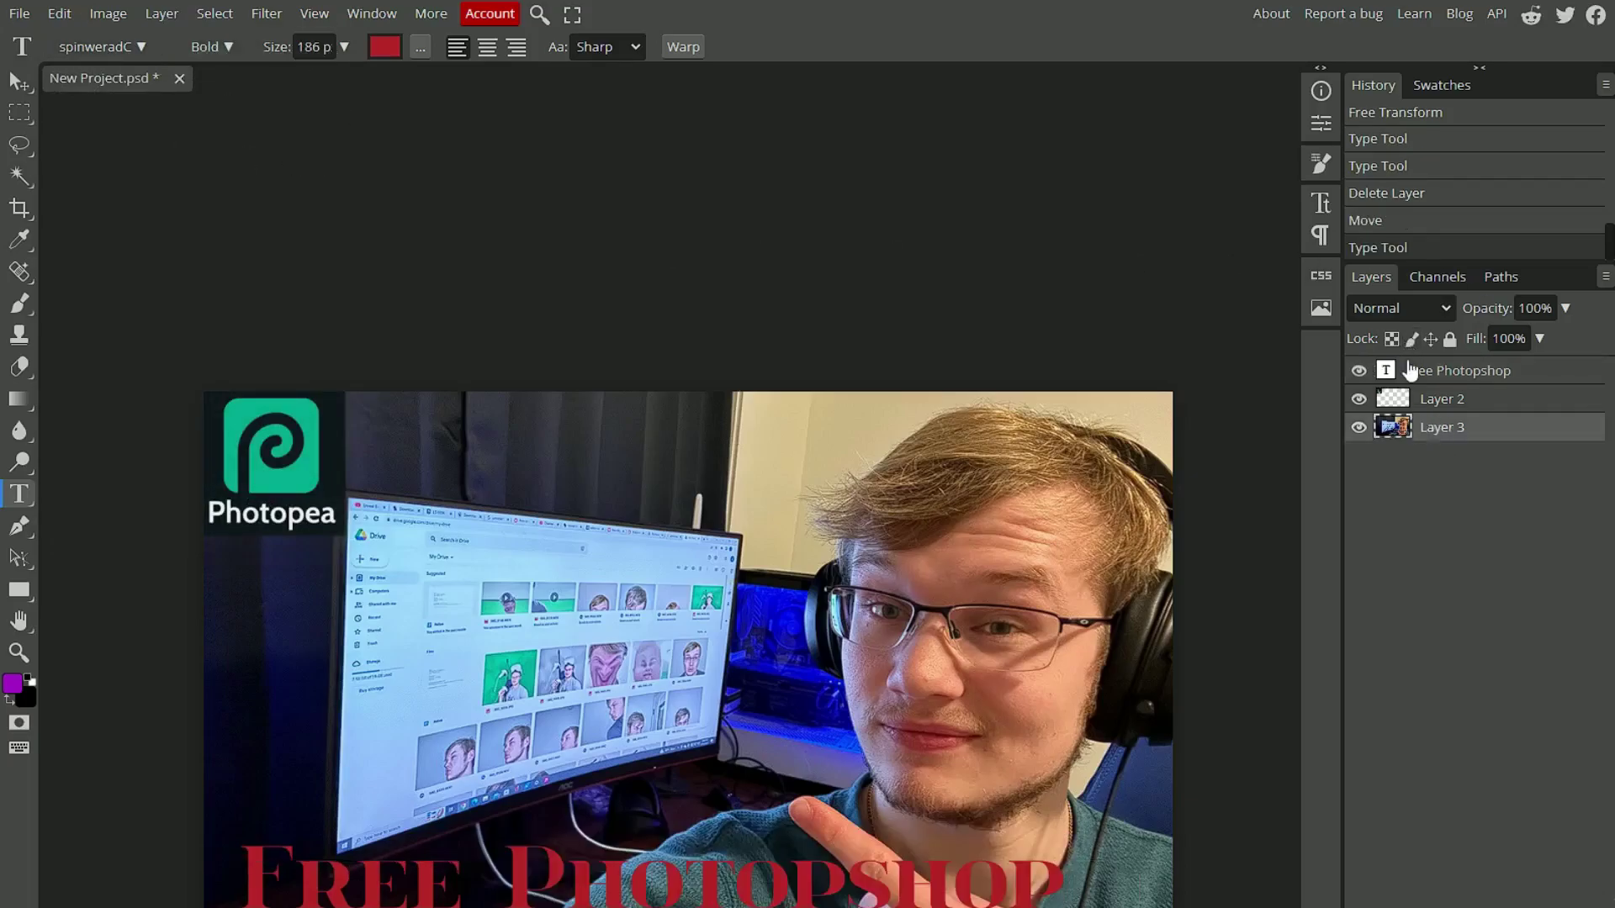
left_click(1410, 370)
left_click(119, 52)
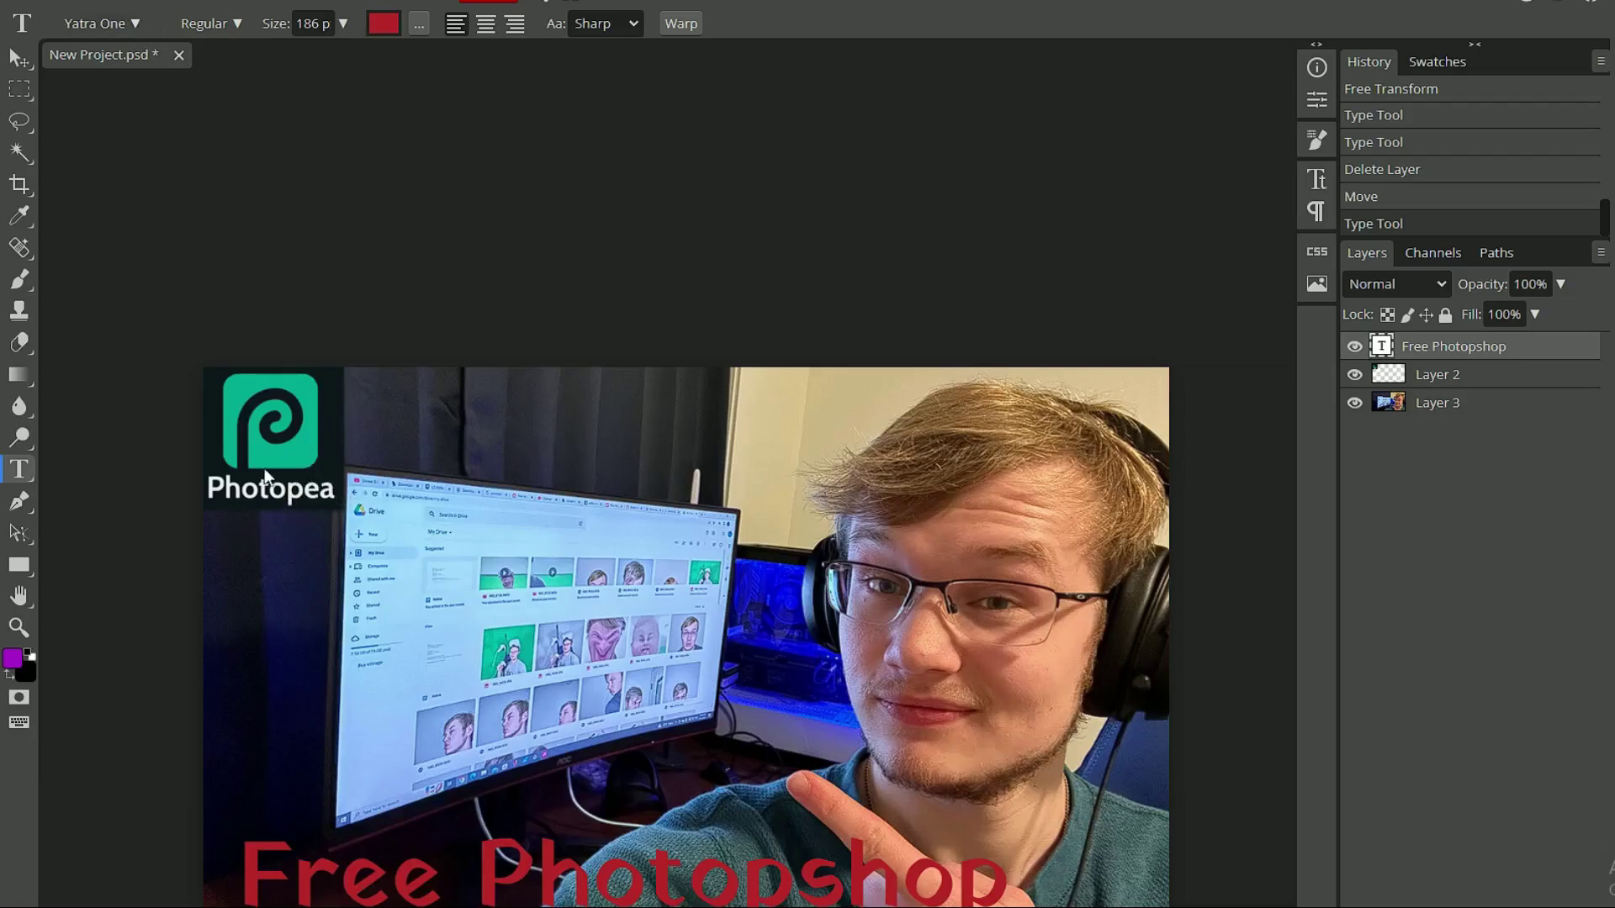
Step: Change the font of the "Free Photopshop" title to Work Sans
left_click(133, 23)
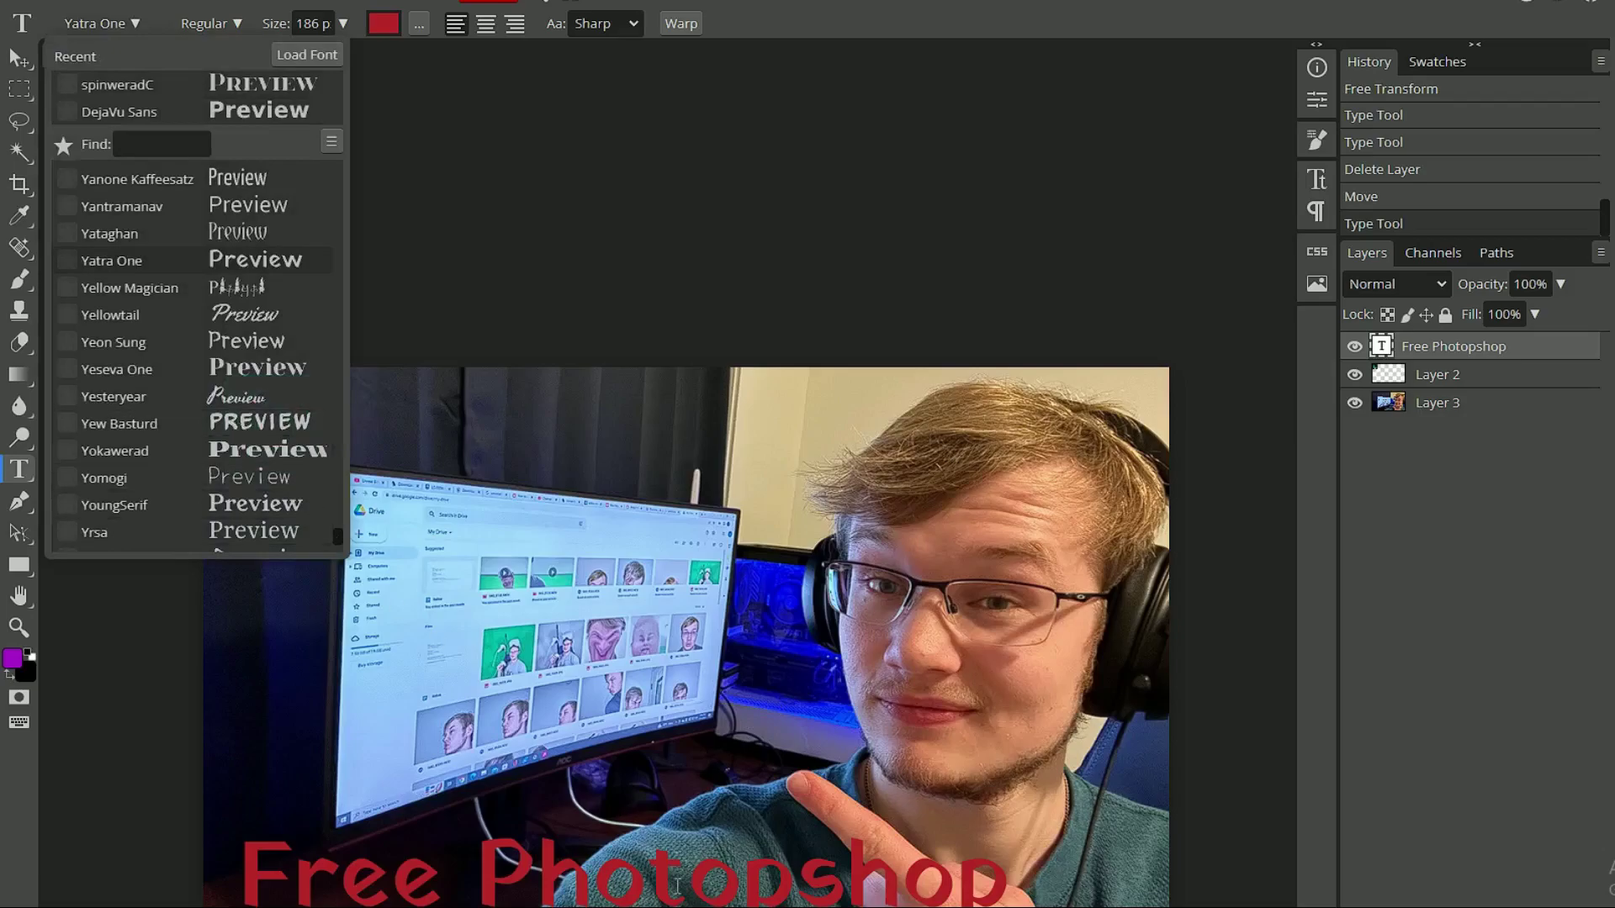
scroll(229, 407, "up", 3)
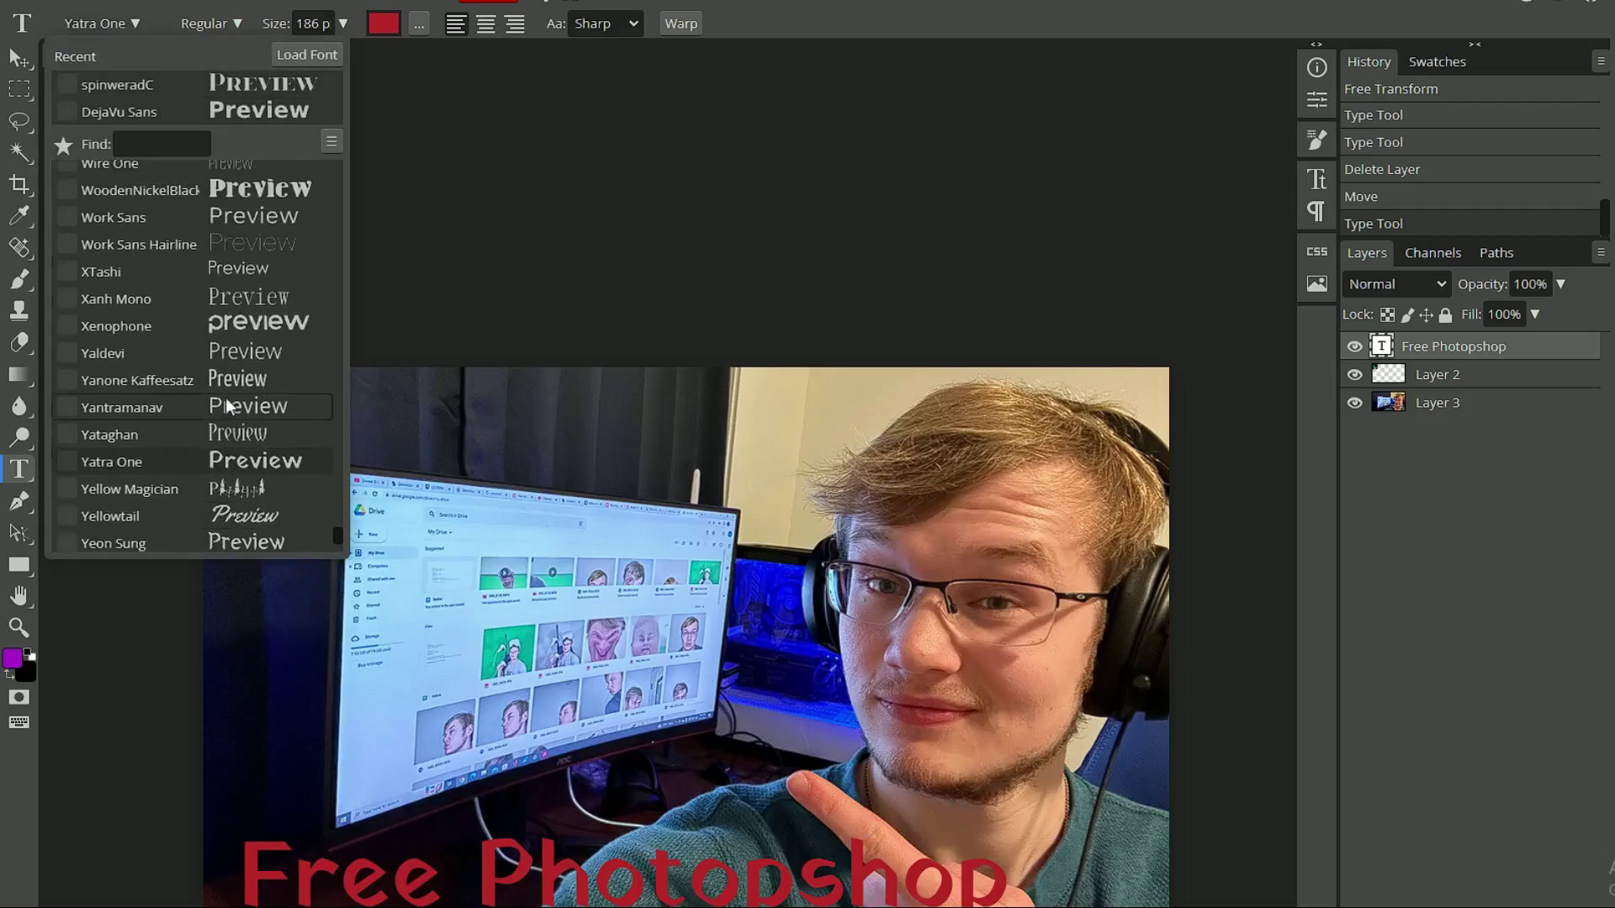
scroll(229, 407, "up", 2)
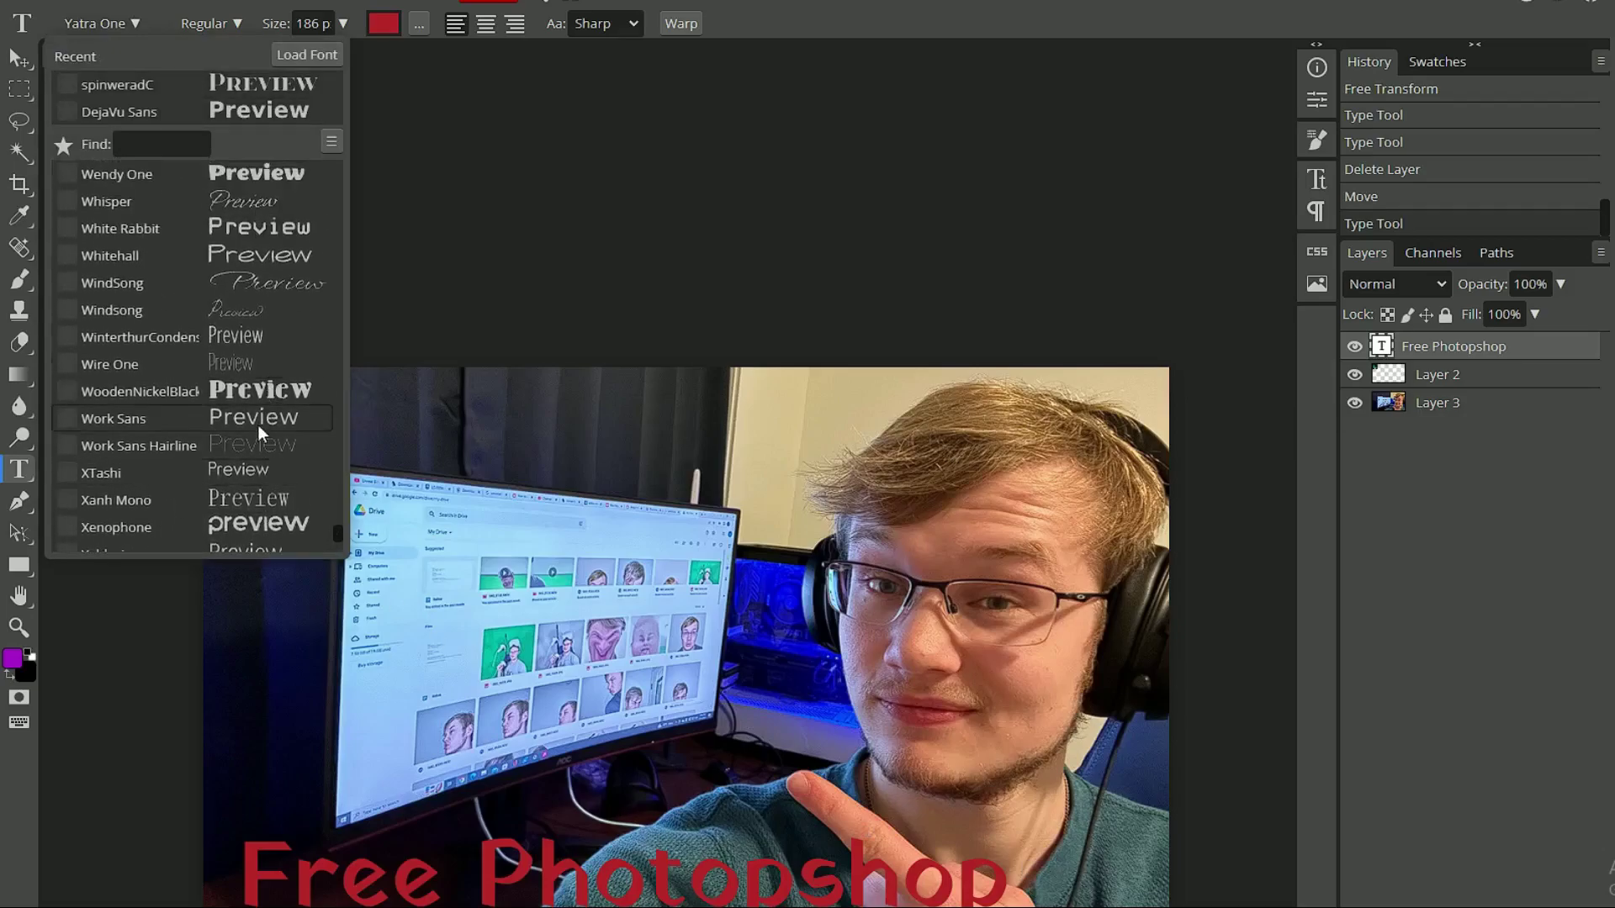
left_click(261, 417)
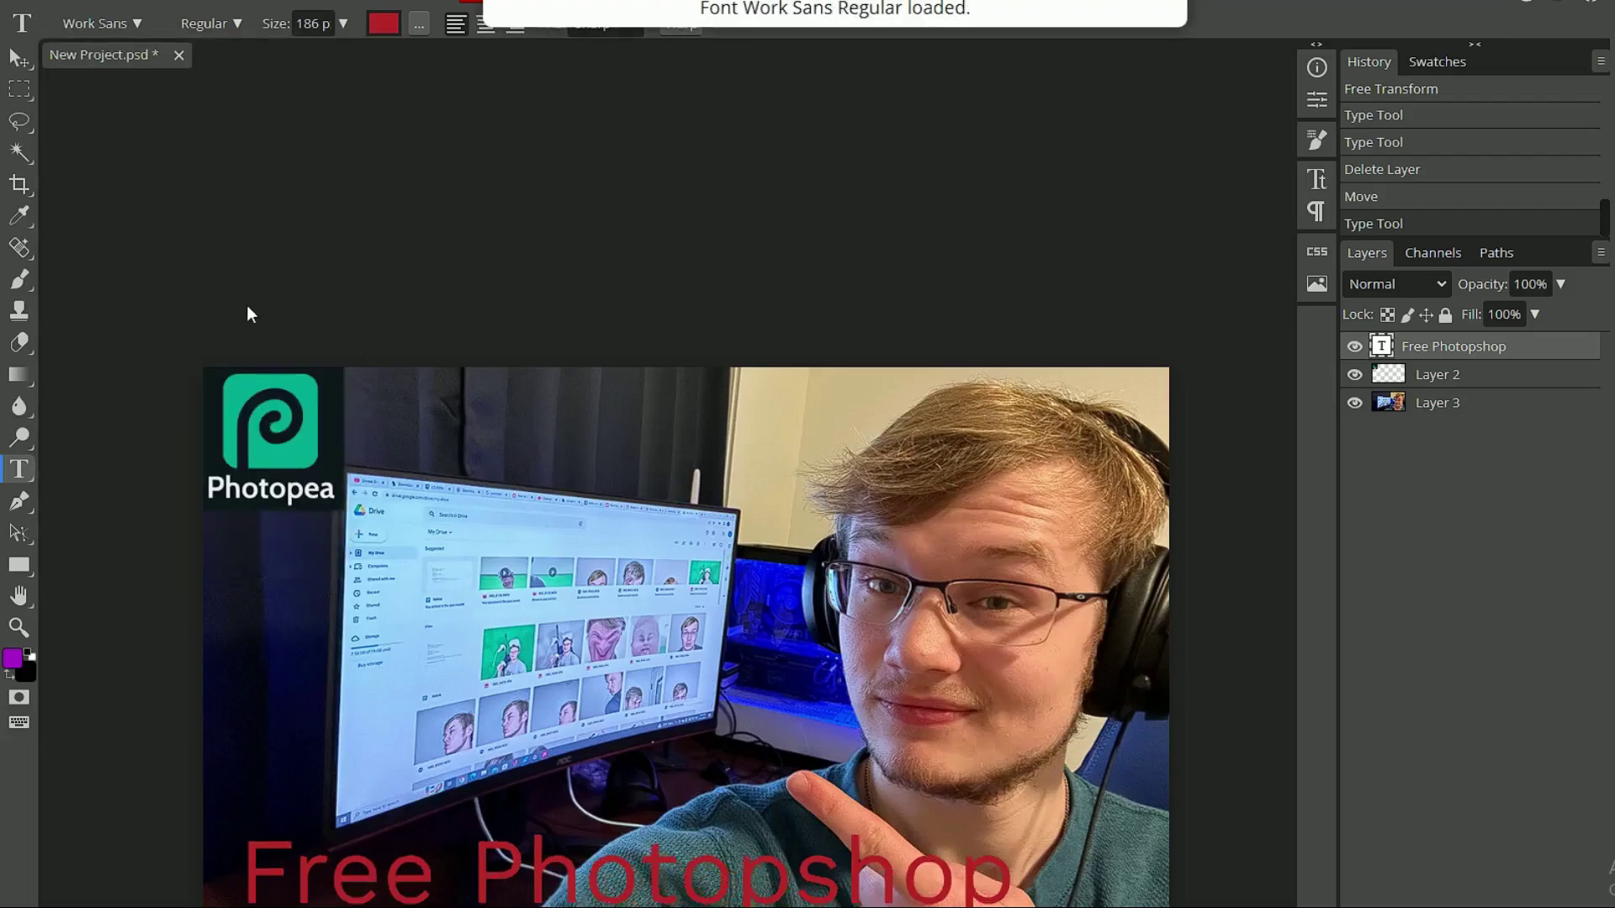
Step: Try the SemiBold style on the title, and settle on the Medium style
left_click(210, 24)
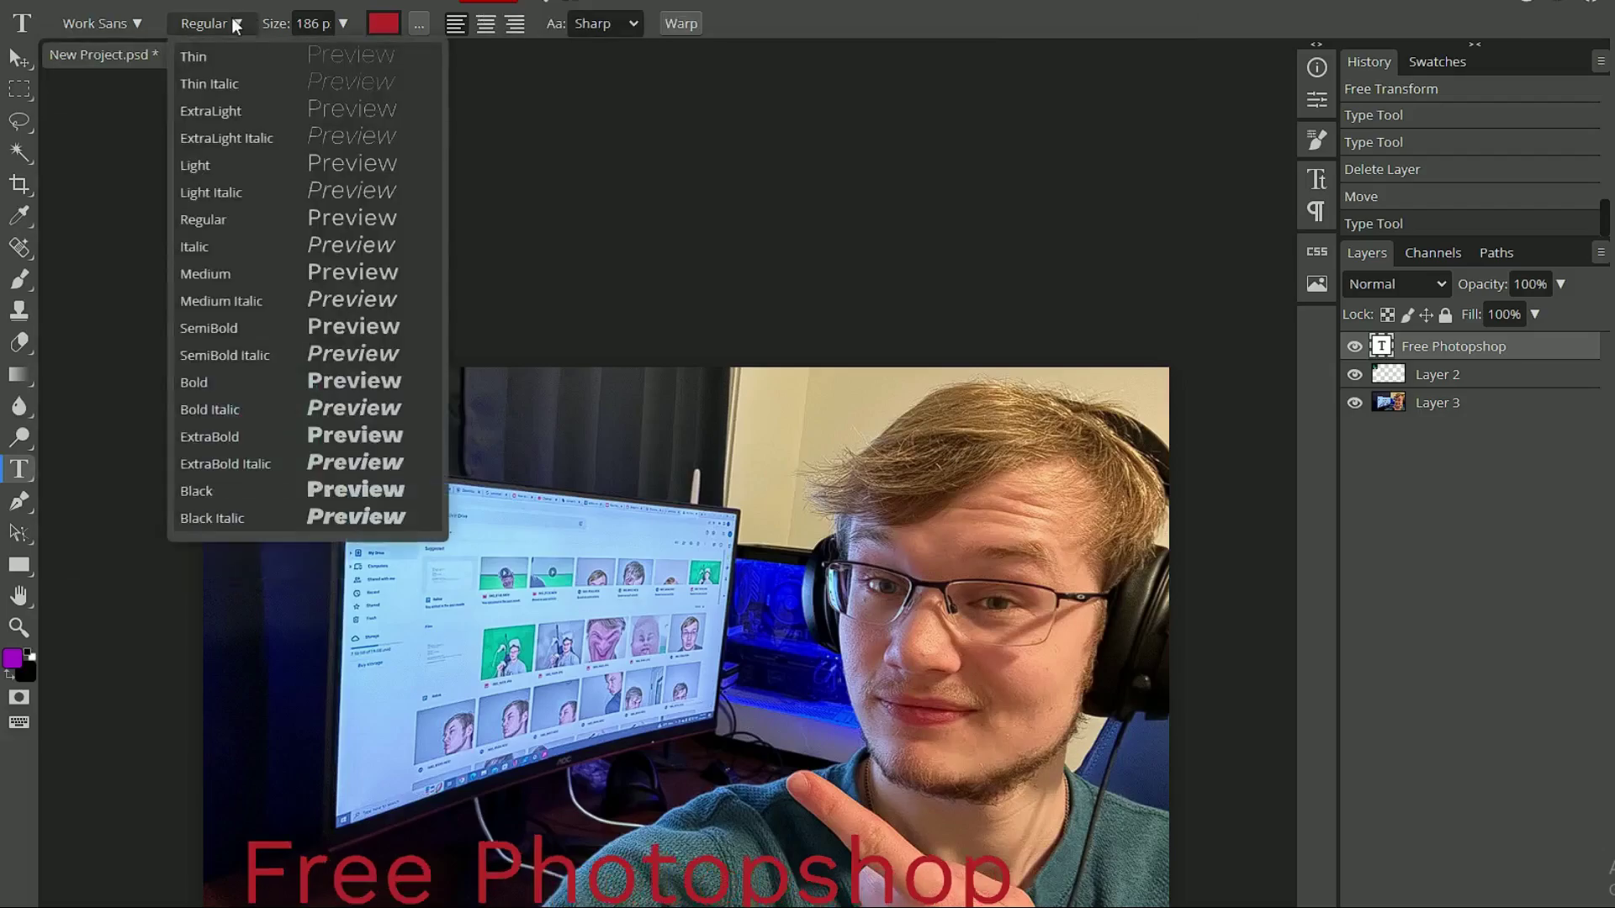
left_click(227, 330)
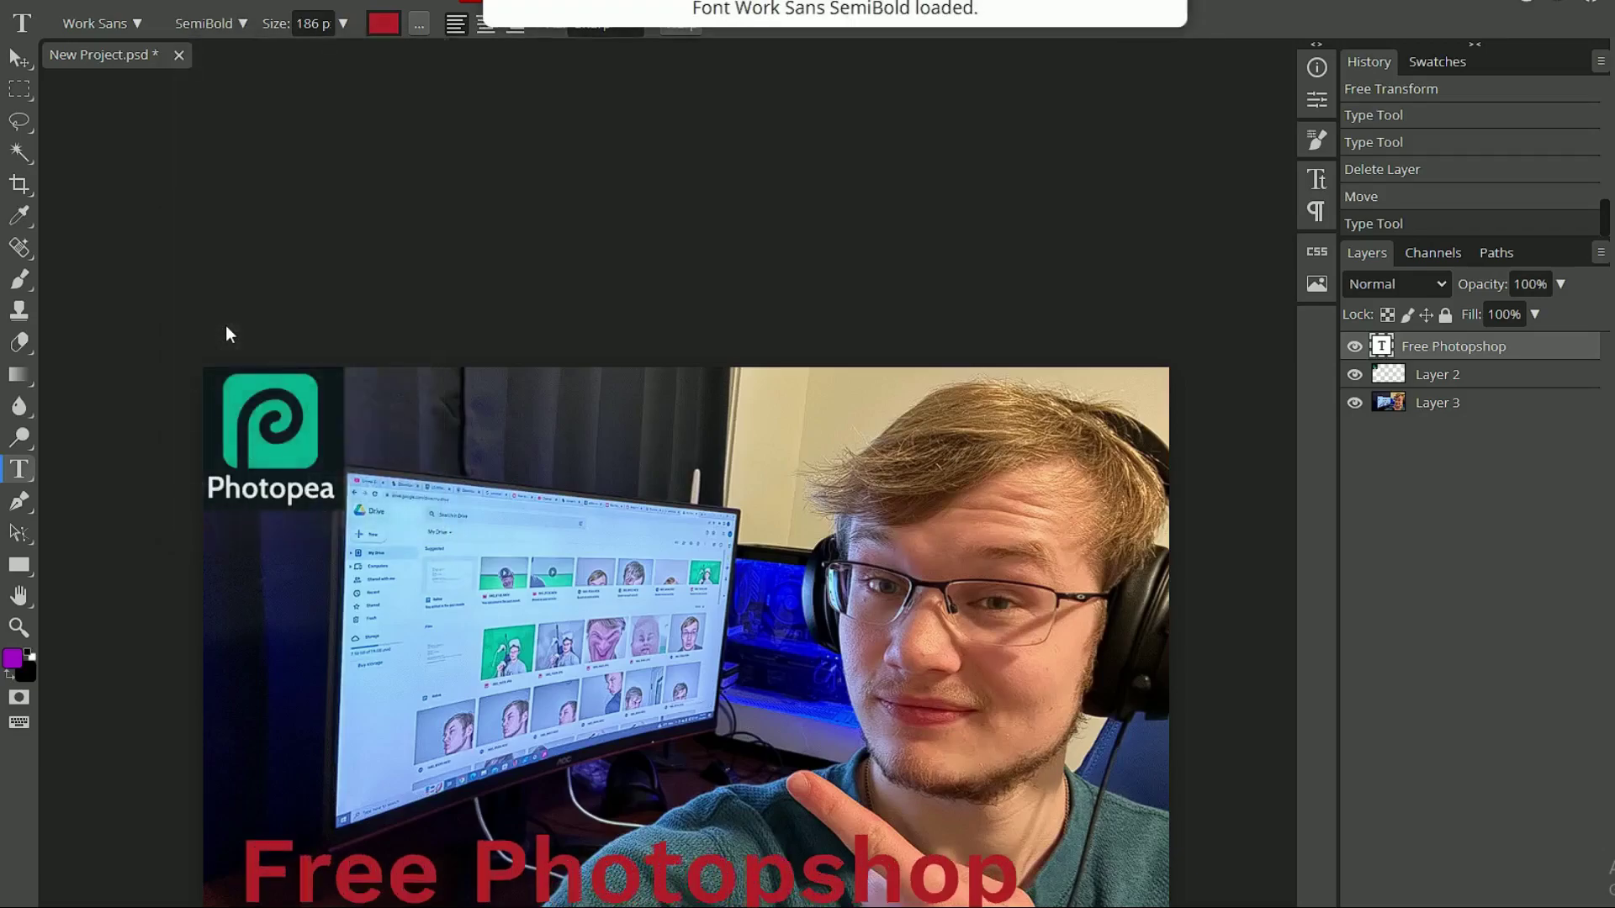
left_click(199, 24)
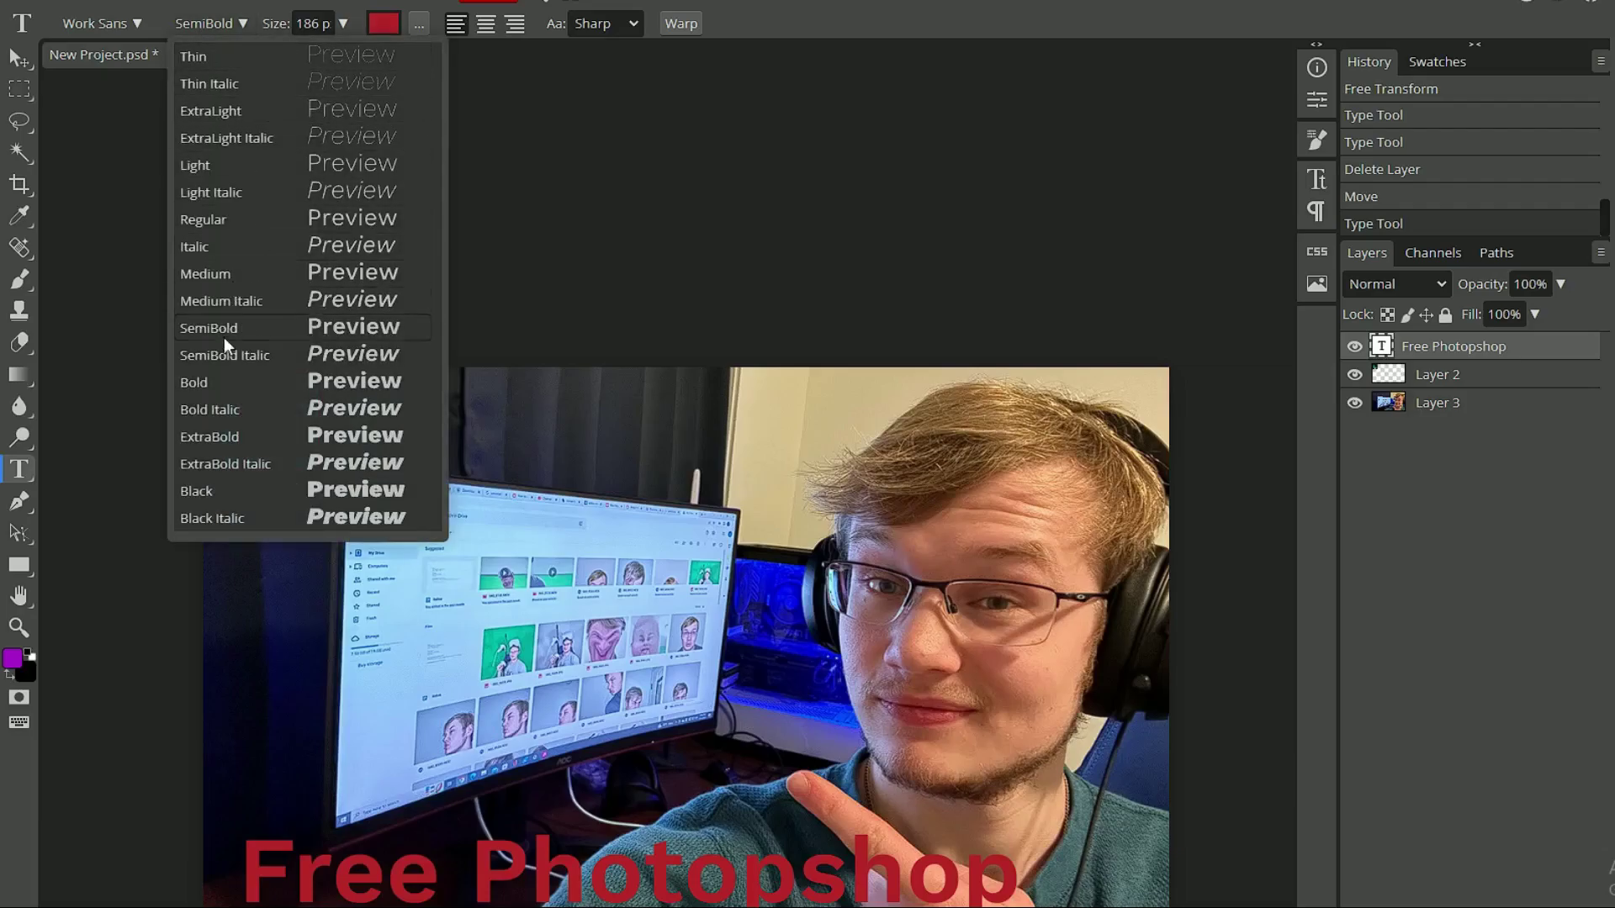
left_click(275, 281)
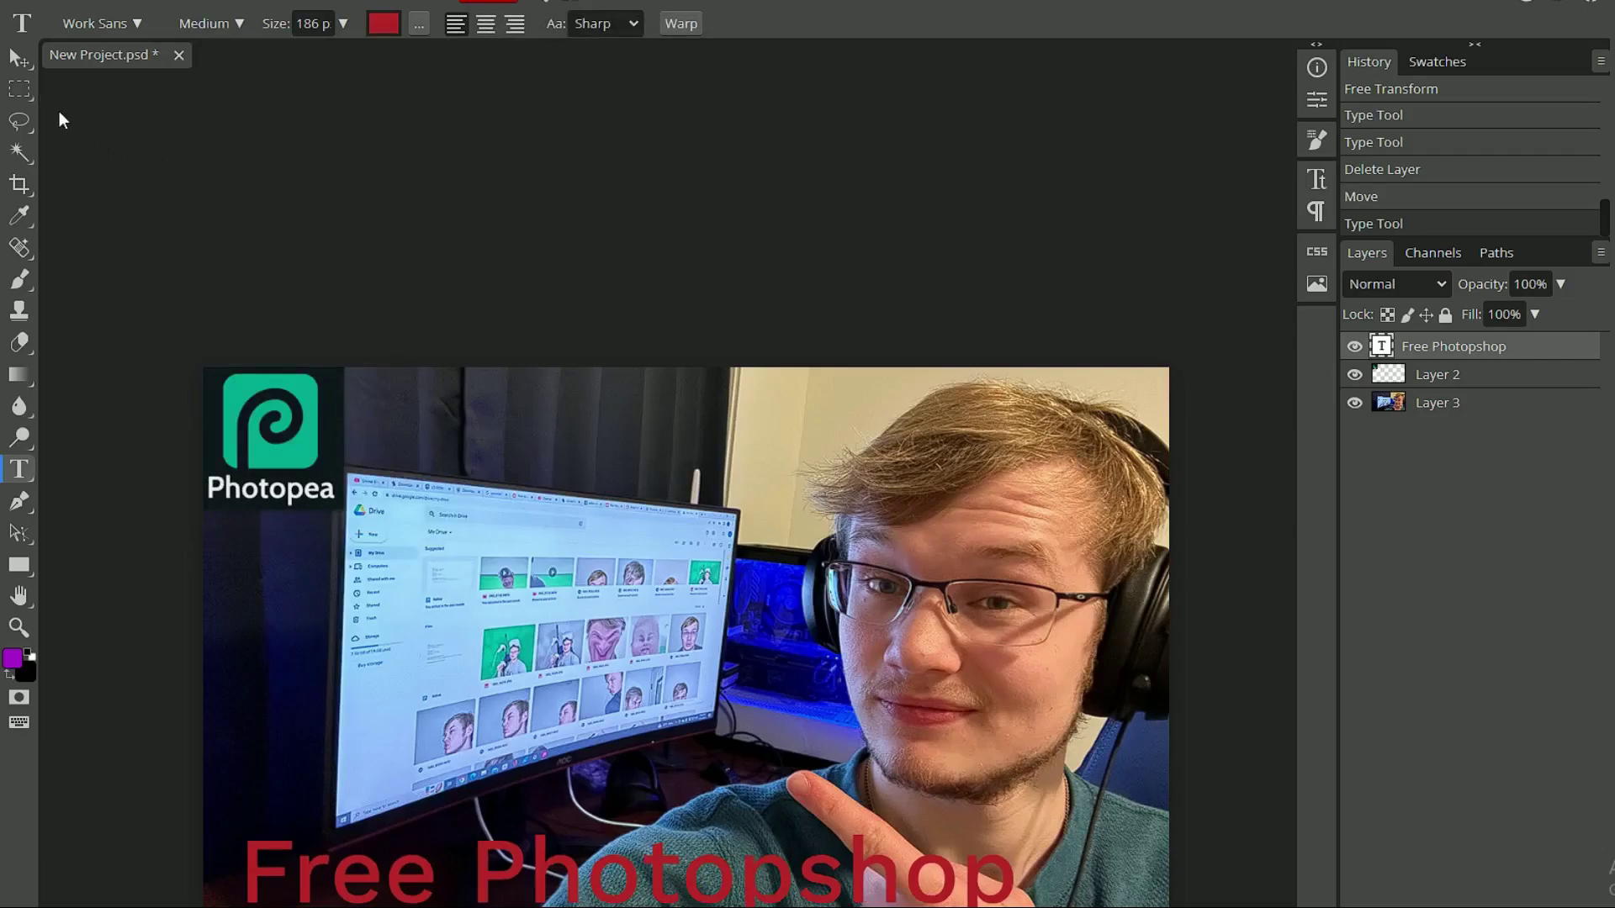
Step: Scale the title up to about 111.75% from its upper-right corner and recolor its text white (ffffff)
left_click(18, 57)
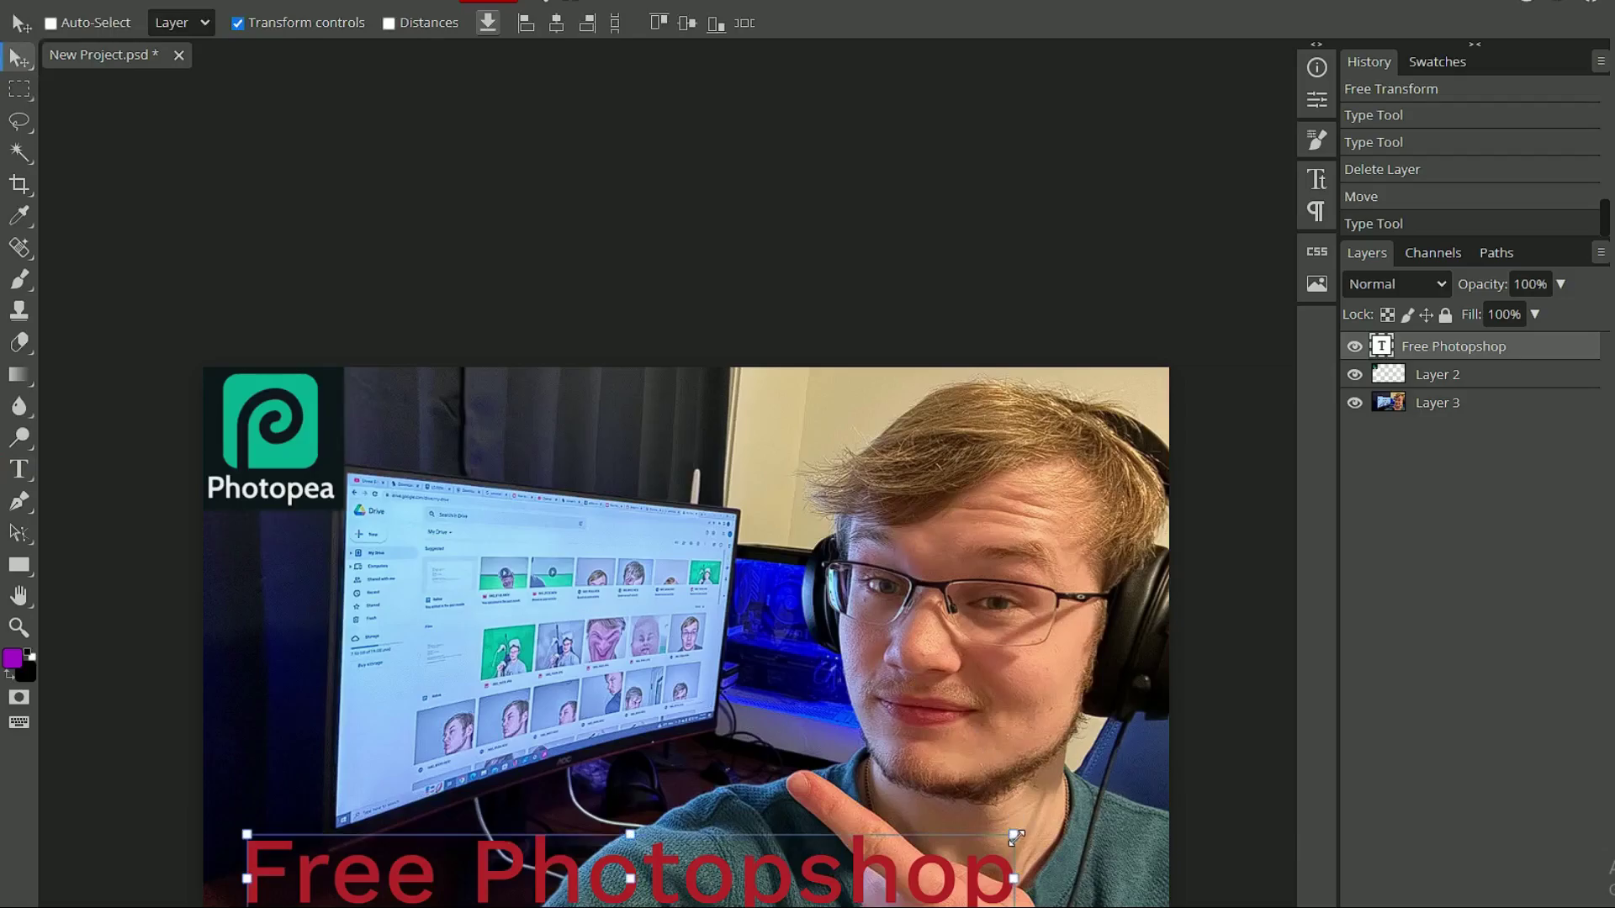
left_click_drag(1016, 836, 1079, 755)
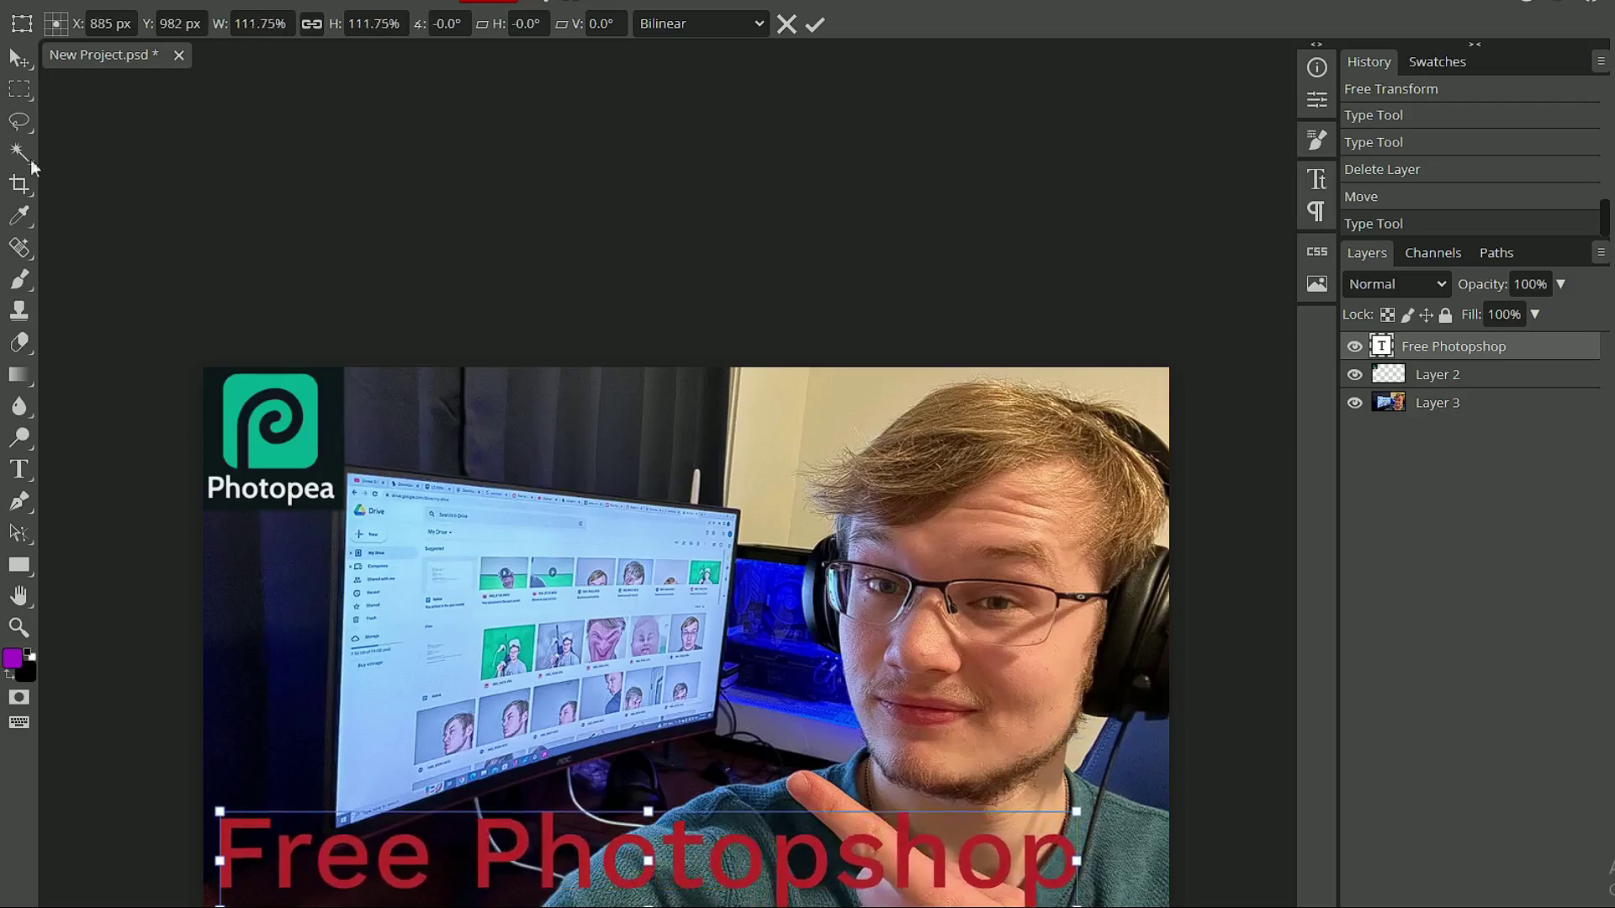
left_click(19, 469)
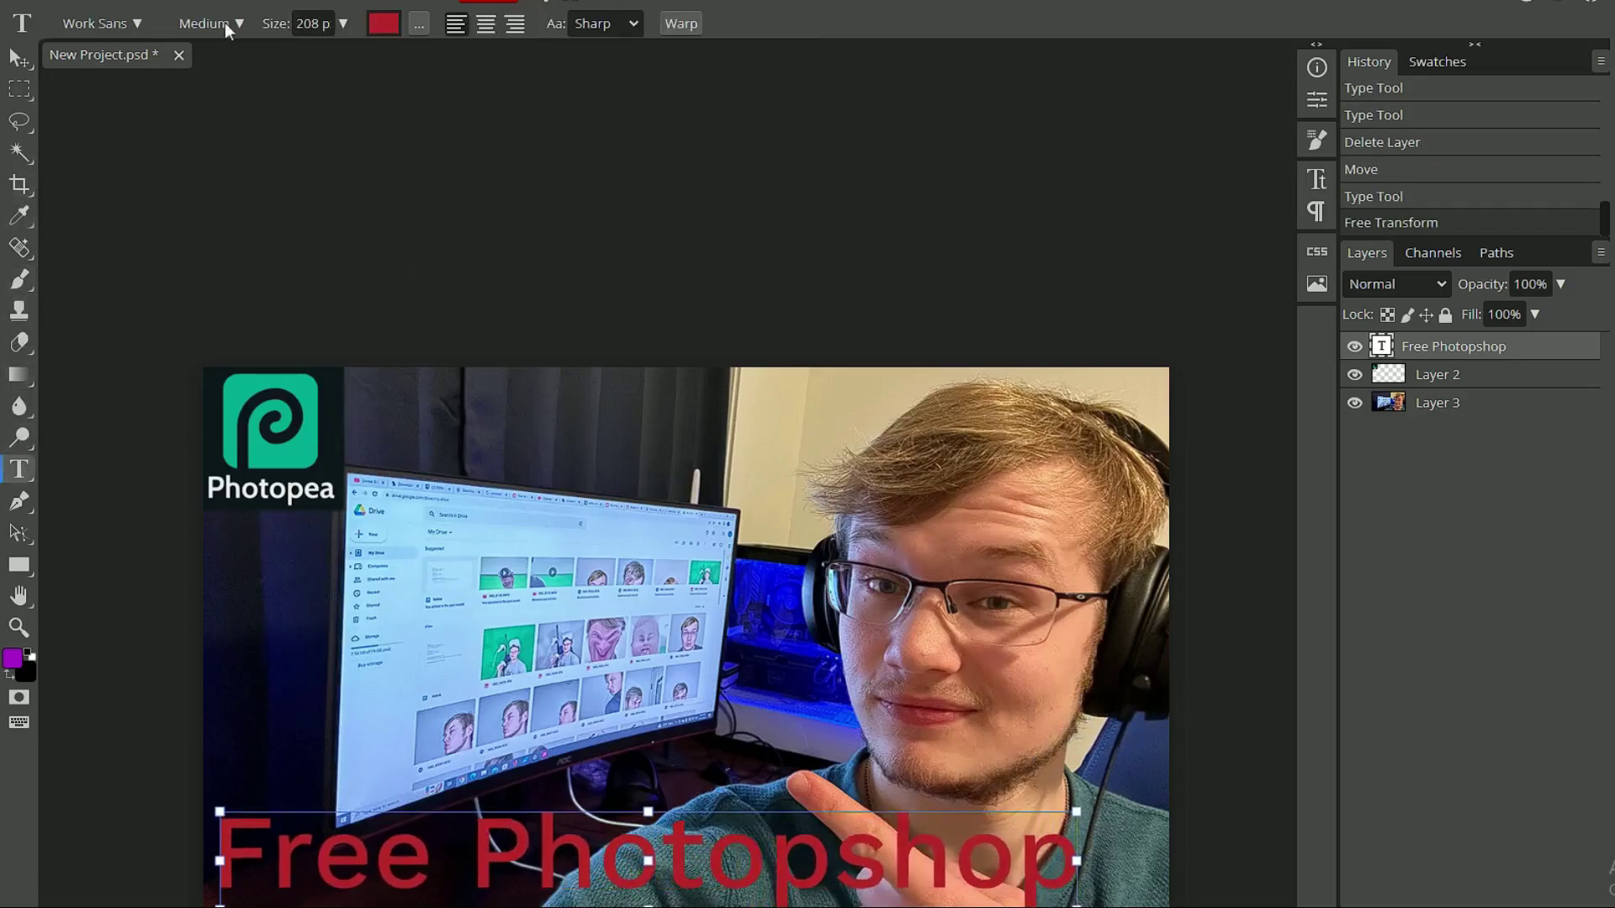
left_click(388, 26)
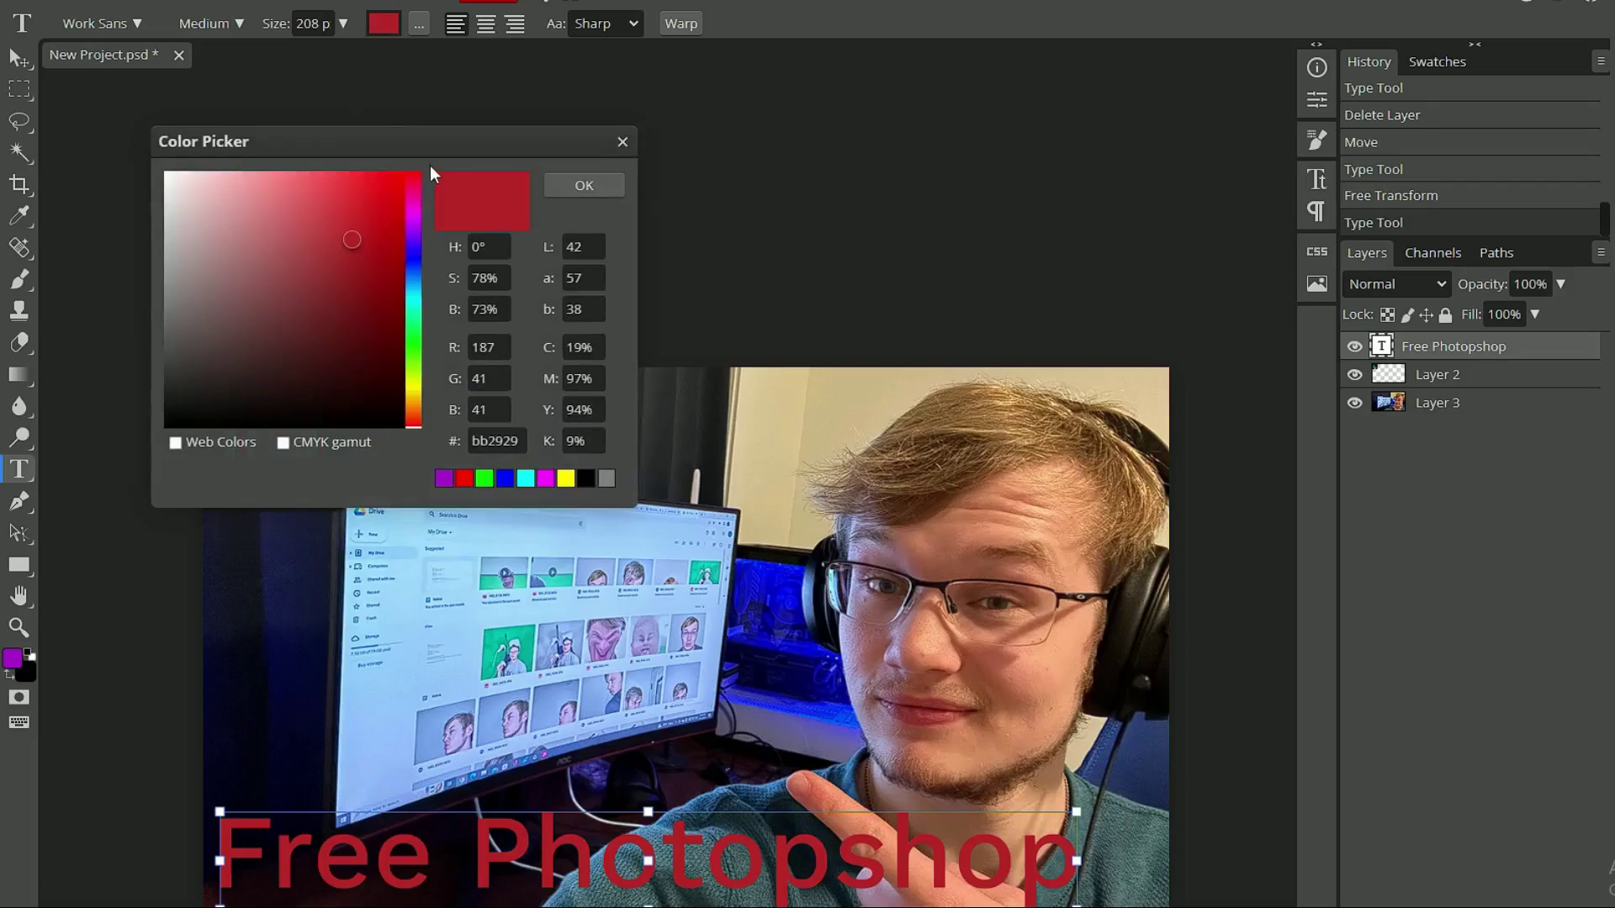
left_click_drag(400, 172, 50, 119)
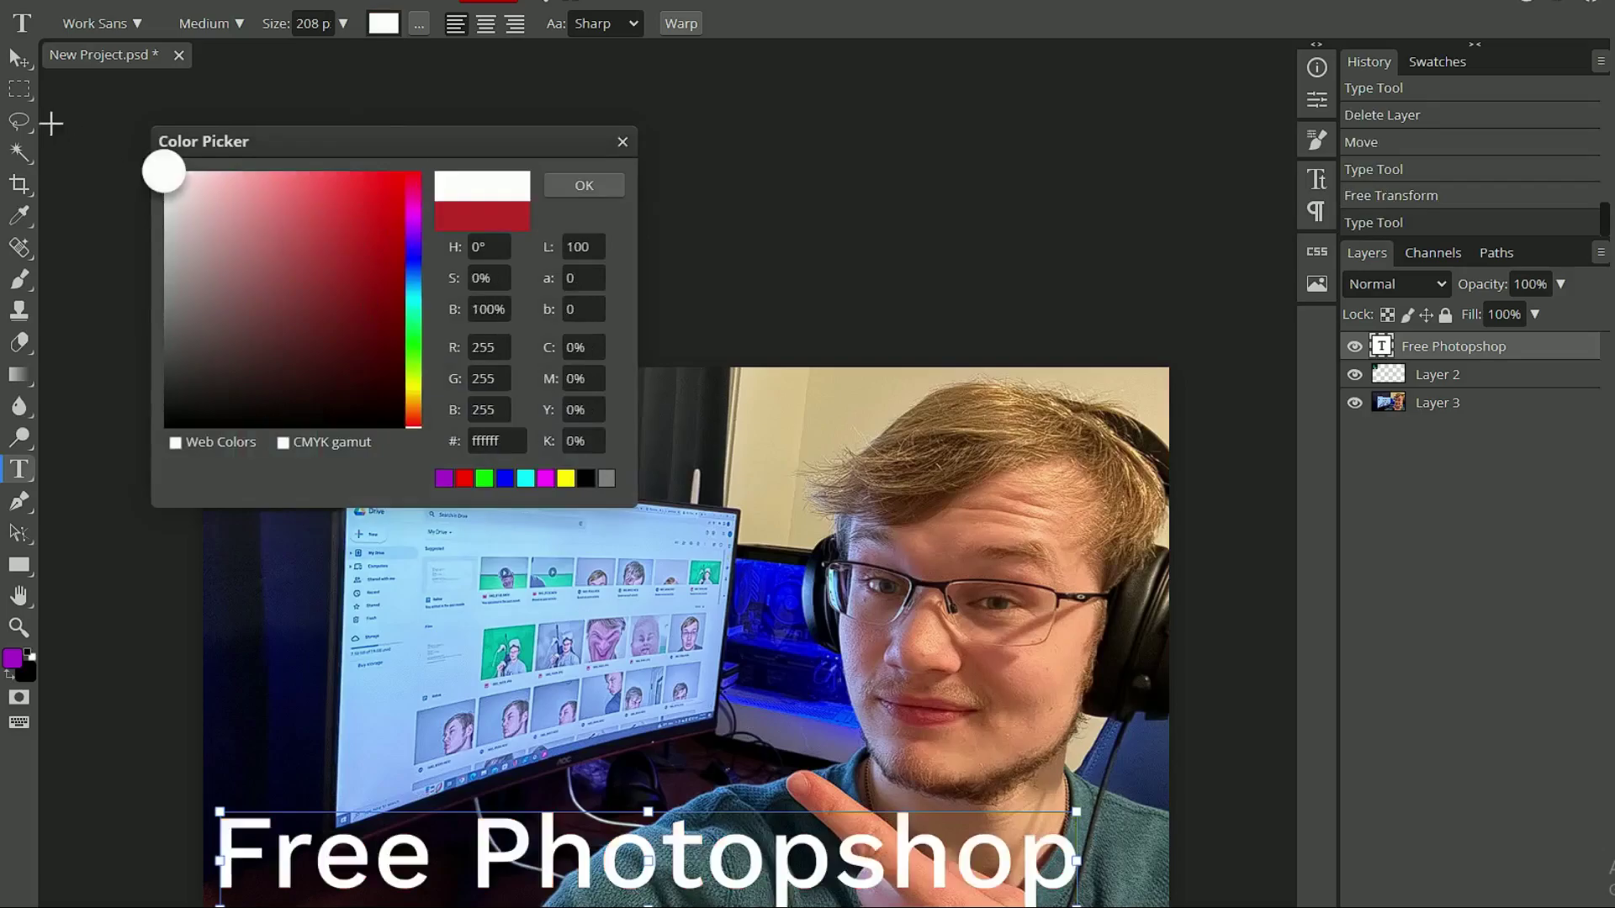
left_click(582, 183)
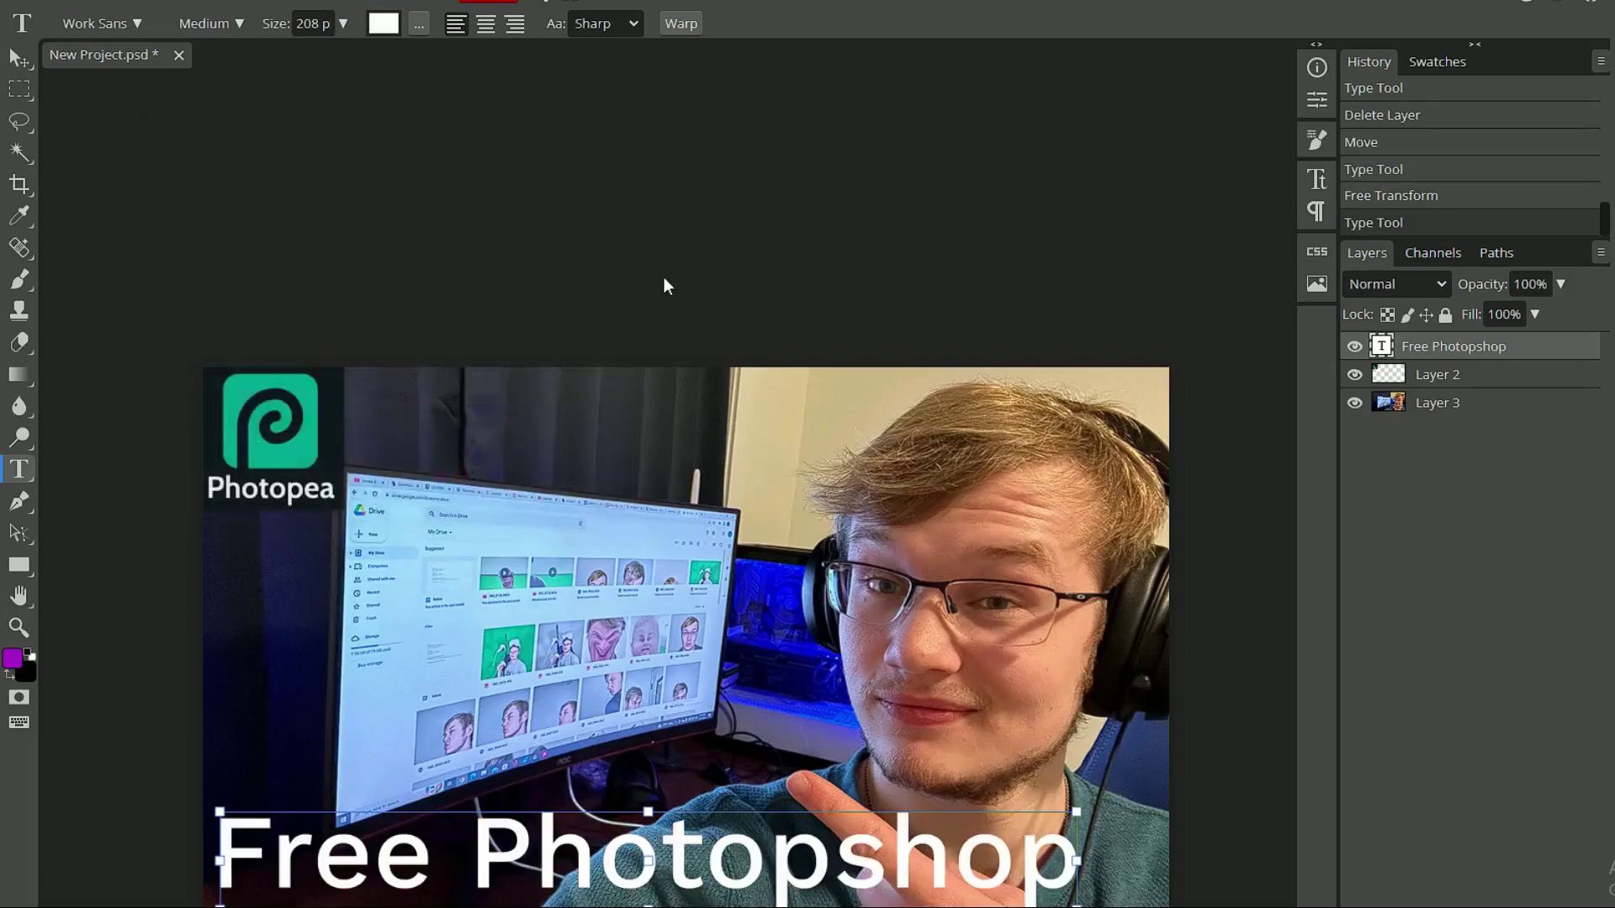
Step: Select the photo layer, Layer 3, and blur the area behind the word "Photopshop" with the Blur tool
left_click(1438, 407)
left_click(1418, 372)
left_click(1424, 403)
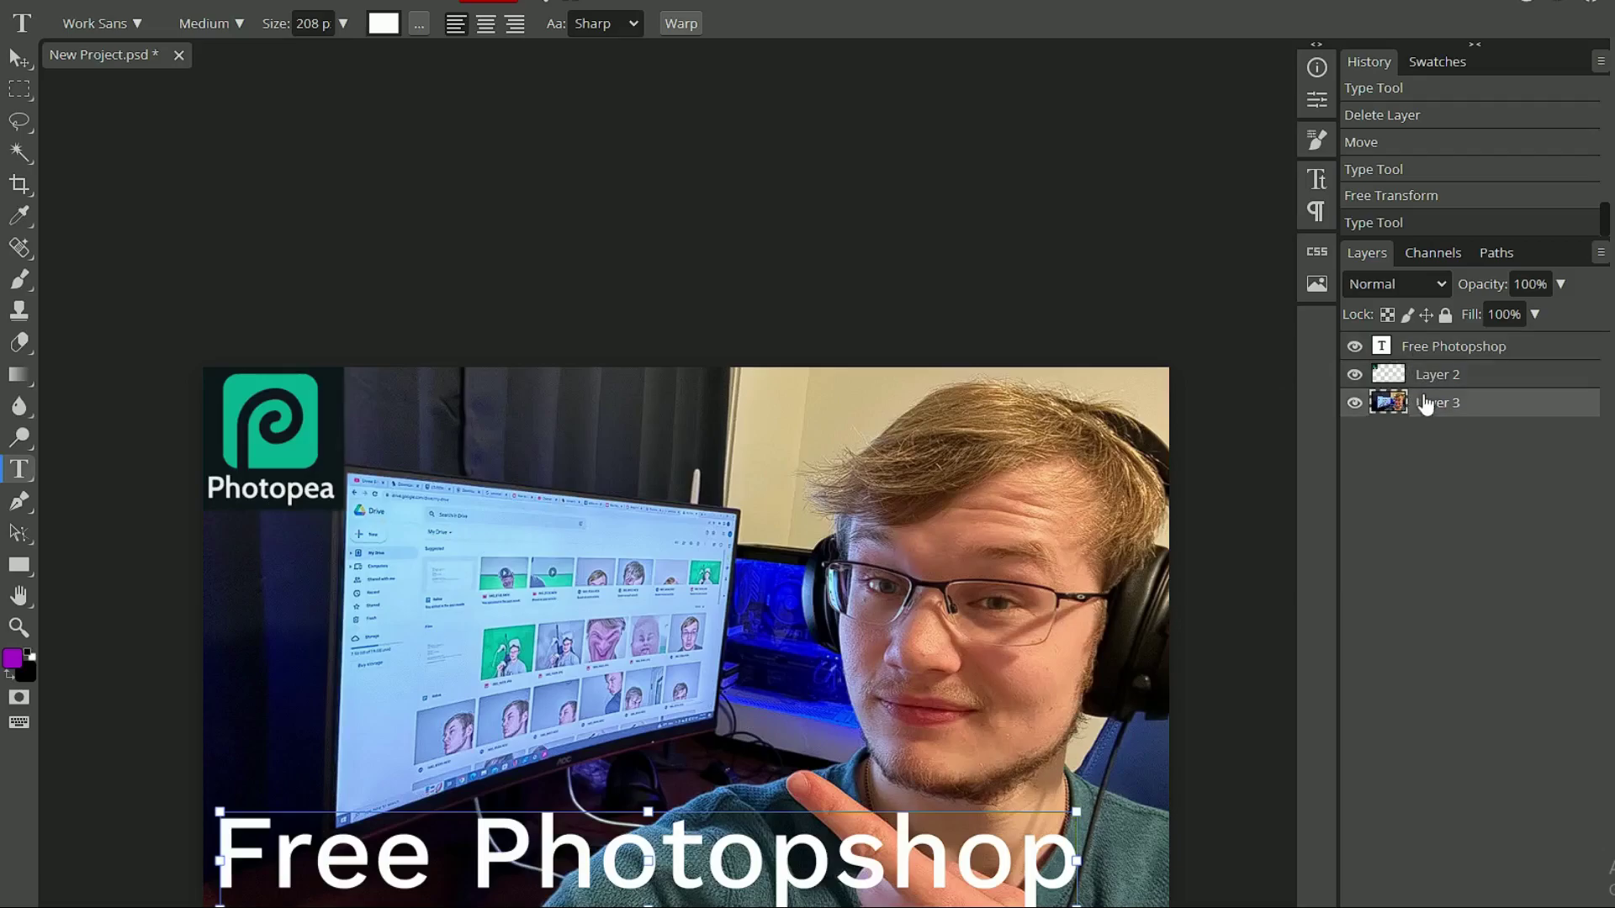
left_click(19, 57)
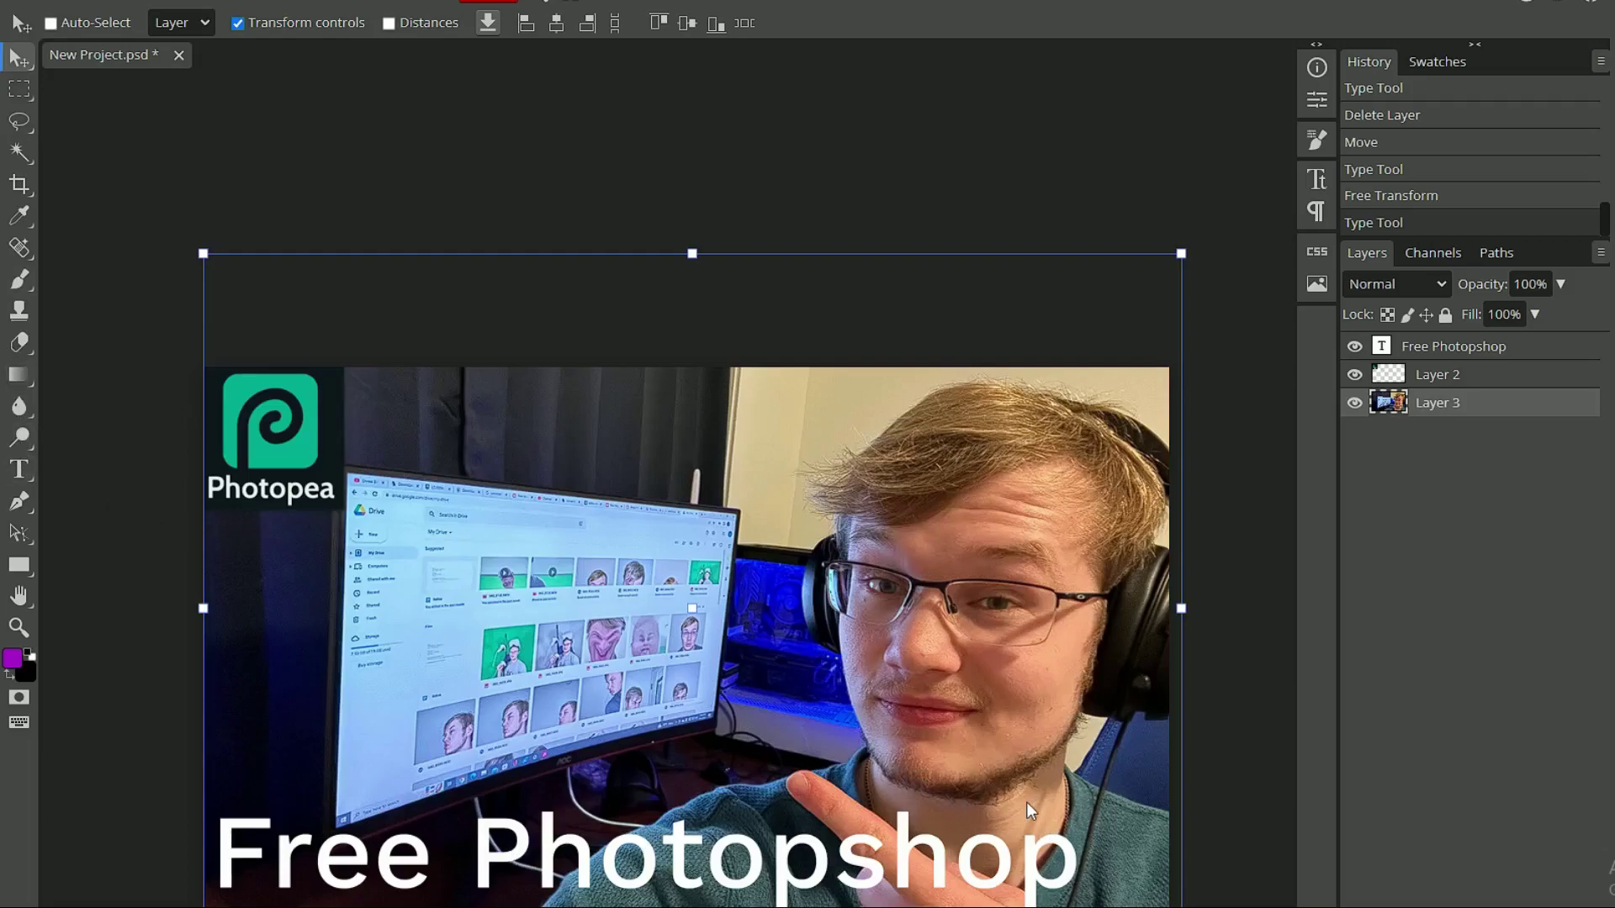
left_click(20, 408)
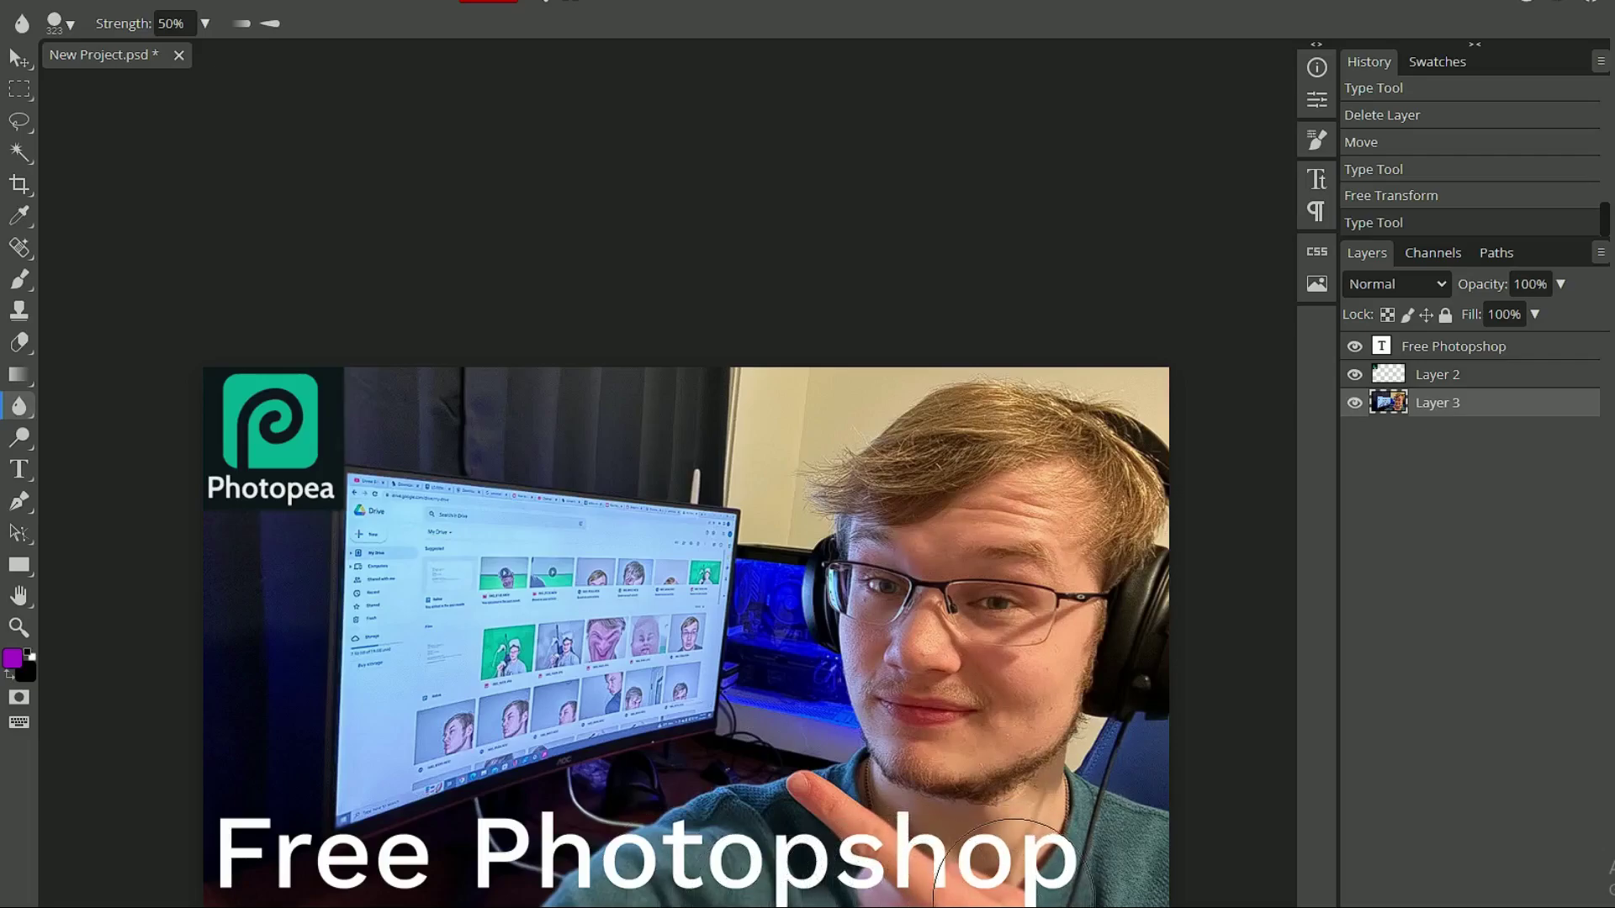
left_click_drag(781, 875, 598, 890)
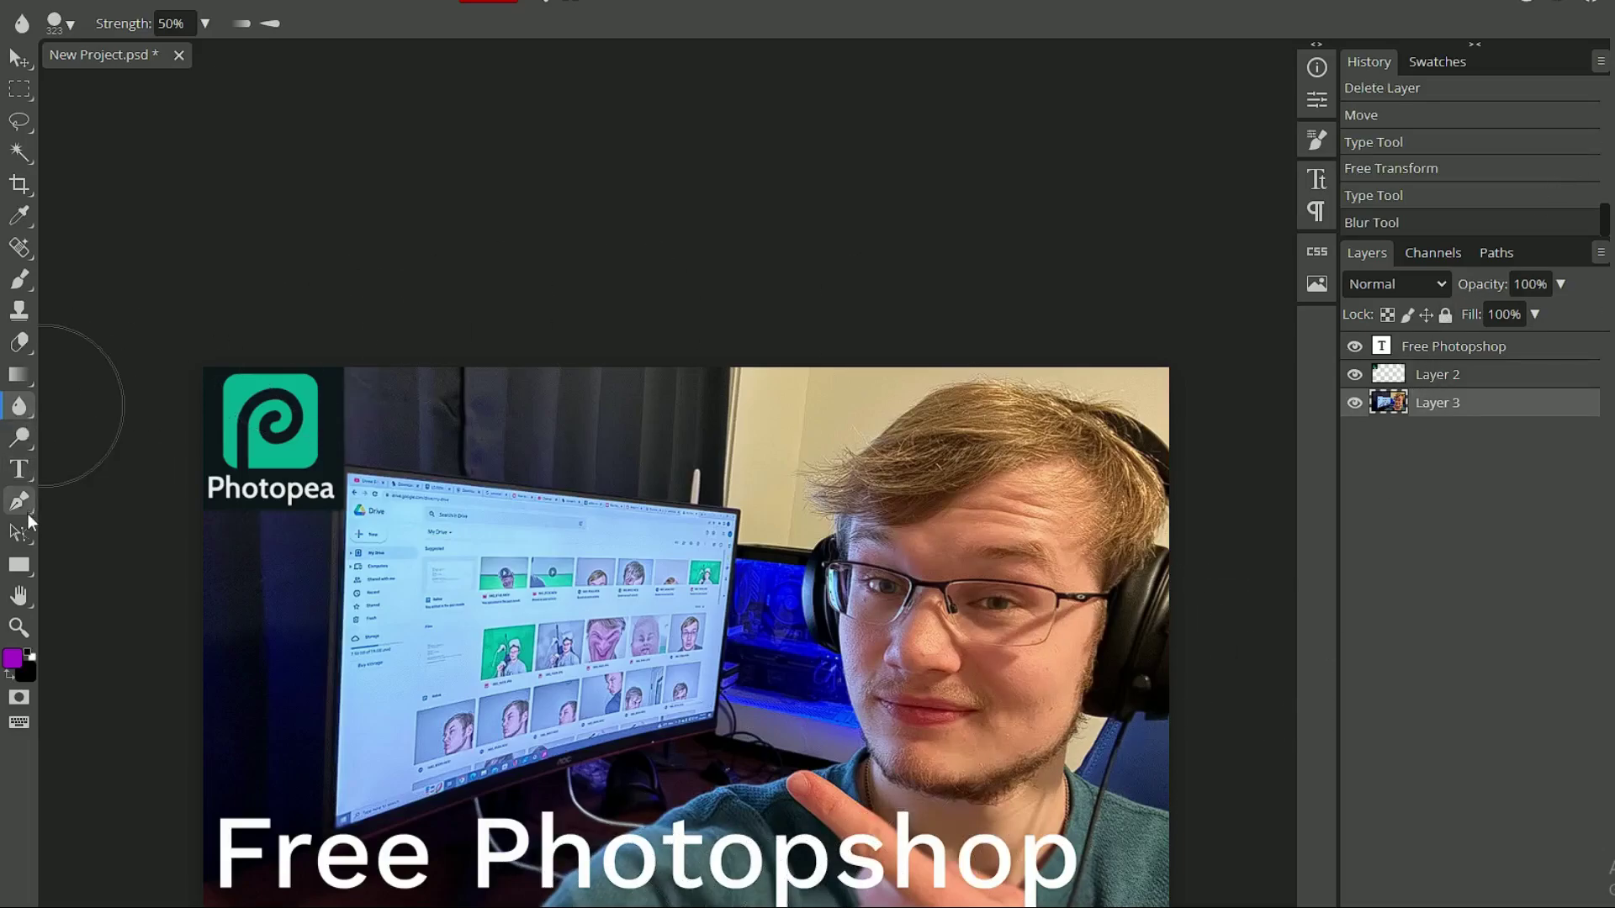
Step: Draw a wide black rectangle from the monitor's upper-left corner to the face, and delete the extra small rectangle drawn over it
left_click(18, 503)
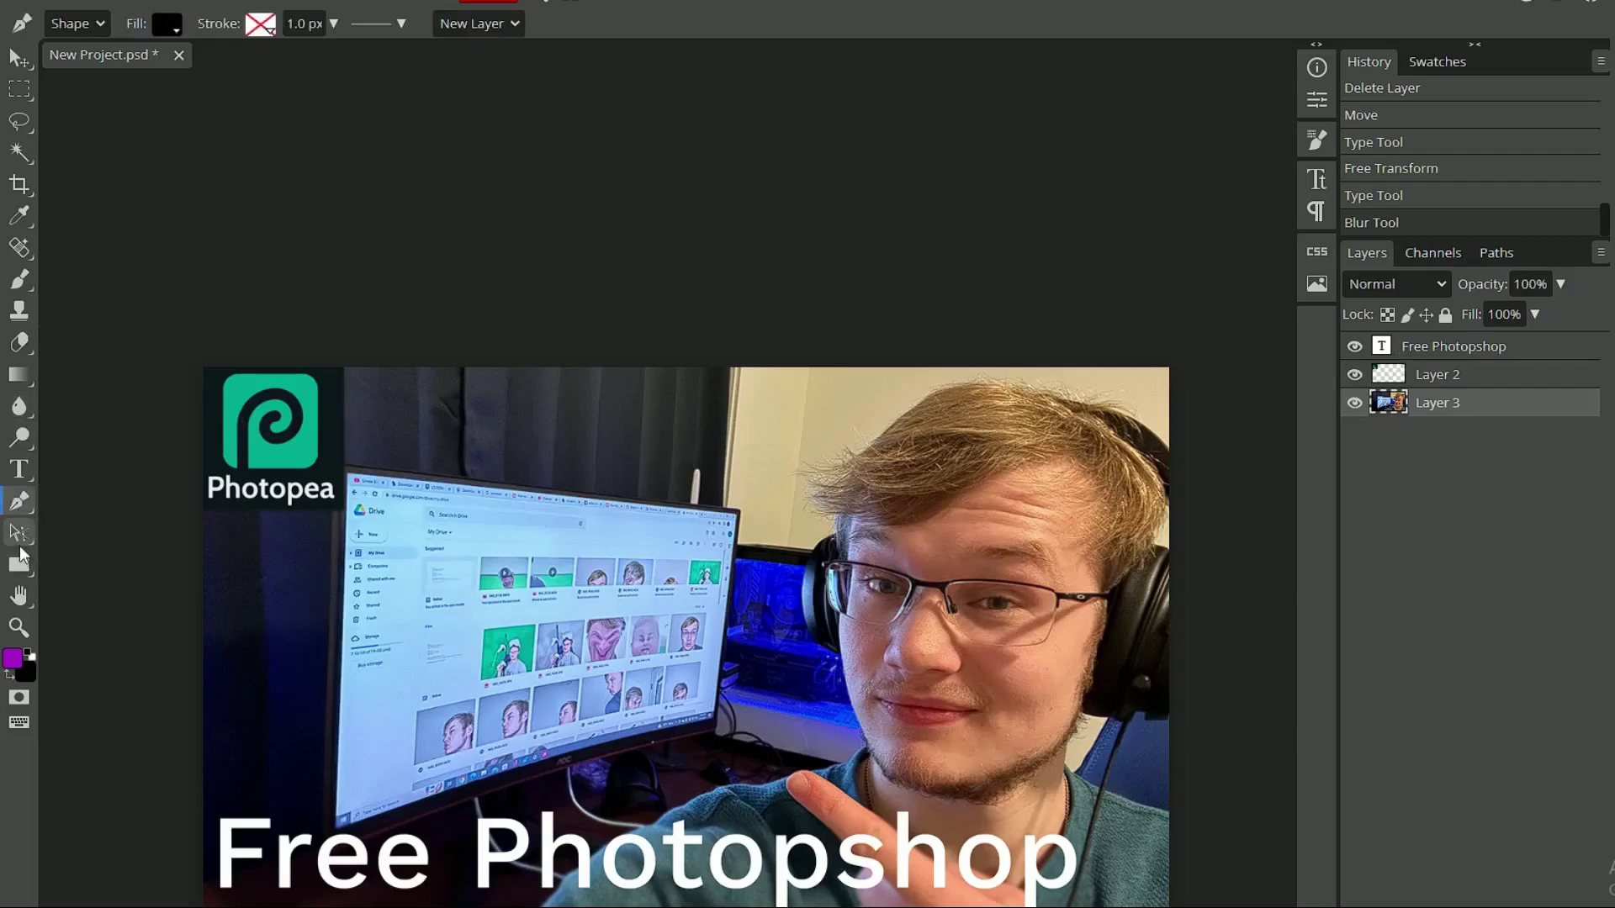
left_click(19, 564)
mouse_move(345, 476)
left_mouse_down()
mouse_move(698, 521)
mouse_move(936, 615)
left_mouse_up()
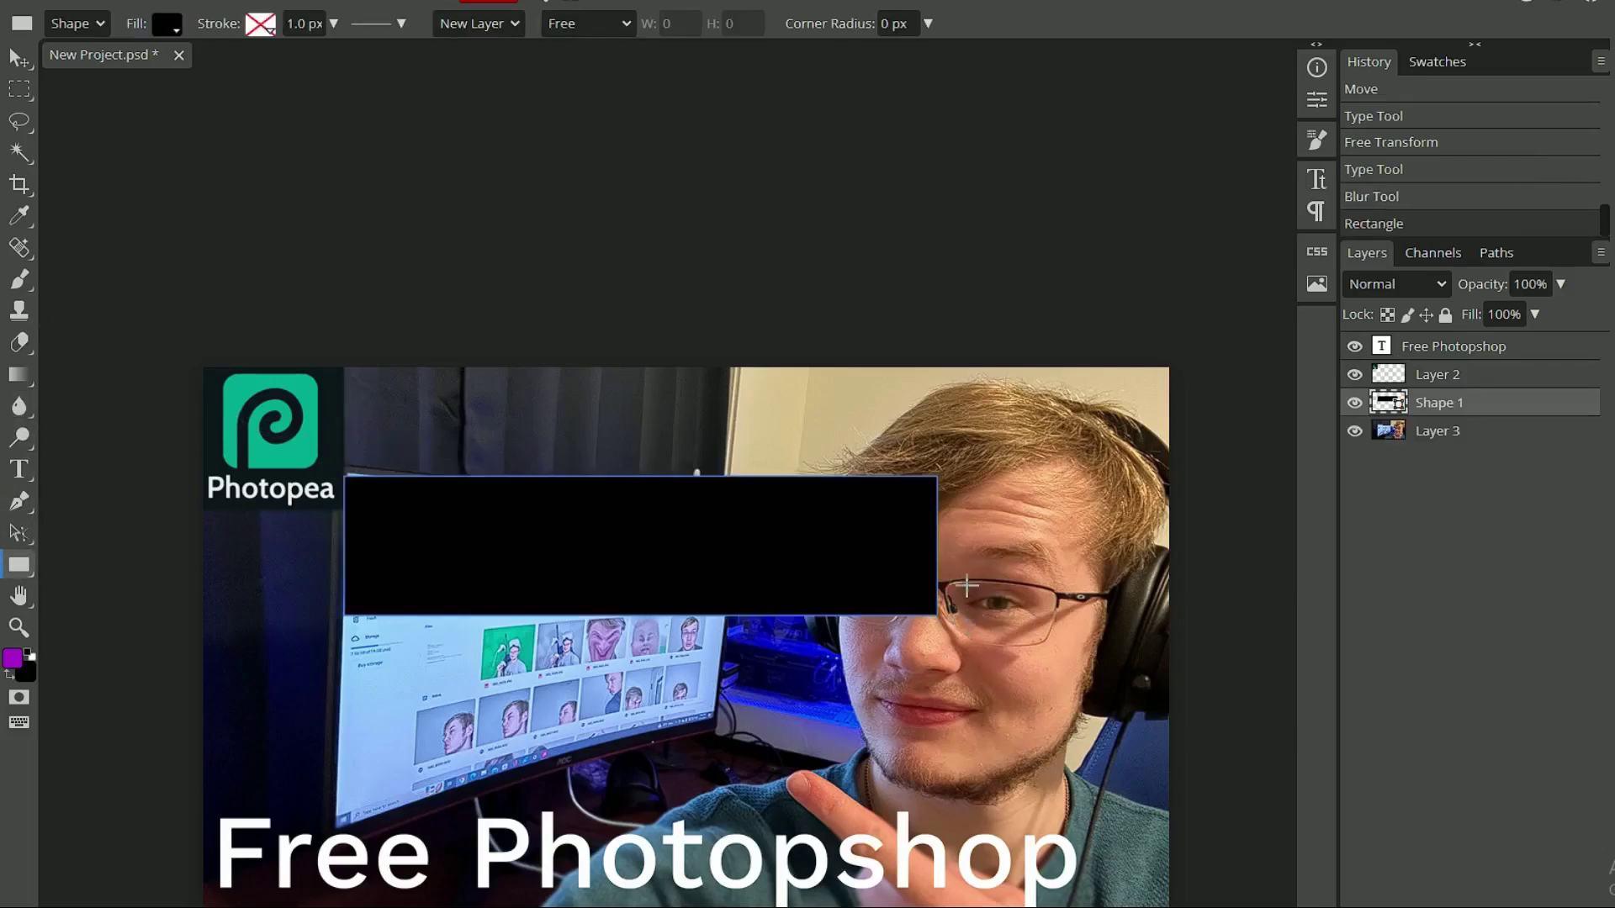
mouse_move(792, 535)
left_mouse_down()
mouse_move(718, 747)
mouse_move(933, 601)
mouse_move(891, 549)
left_mouse_up()
key("Delete")
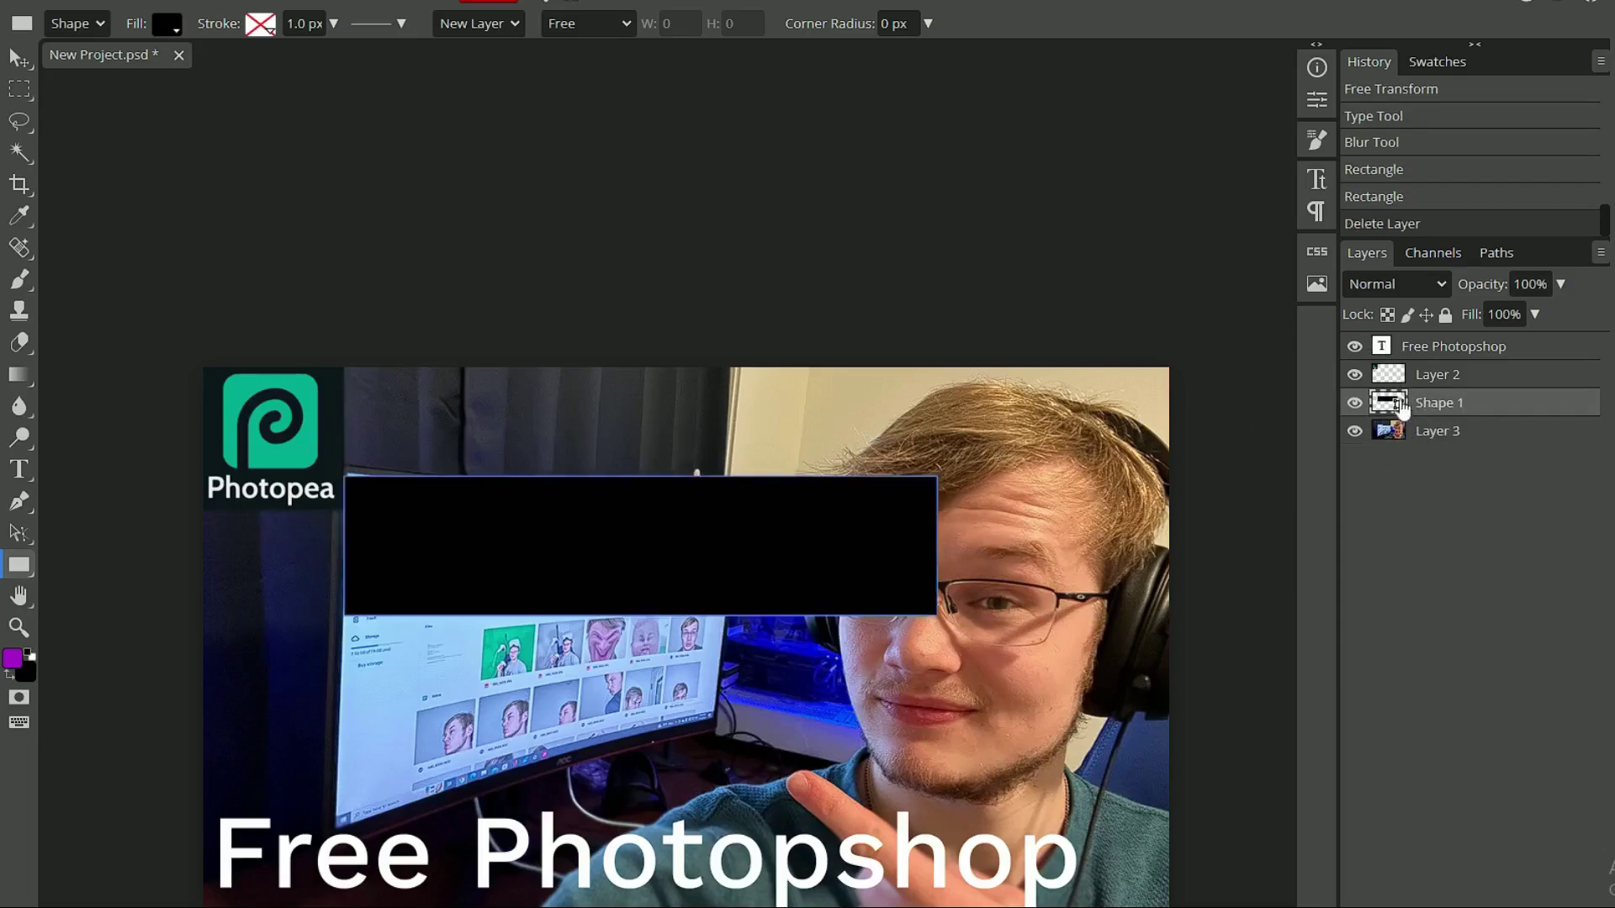
Step: Move the black rectangle down behind the title and enlarge it proportionally, undoing a trial deletion of its layer
left_click(20, 58)
left_click_drag(461, 490, 431, 820)
left_click_drag(760, 853, 1115, 853)
key("Delete")
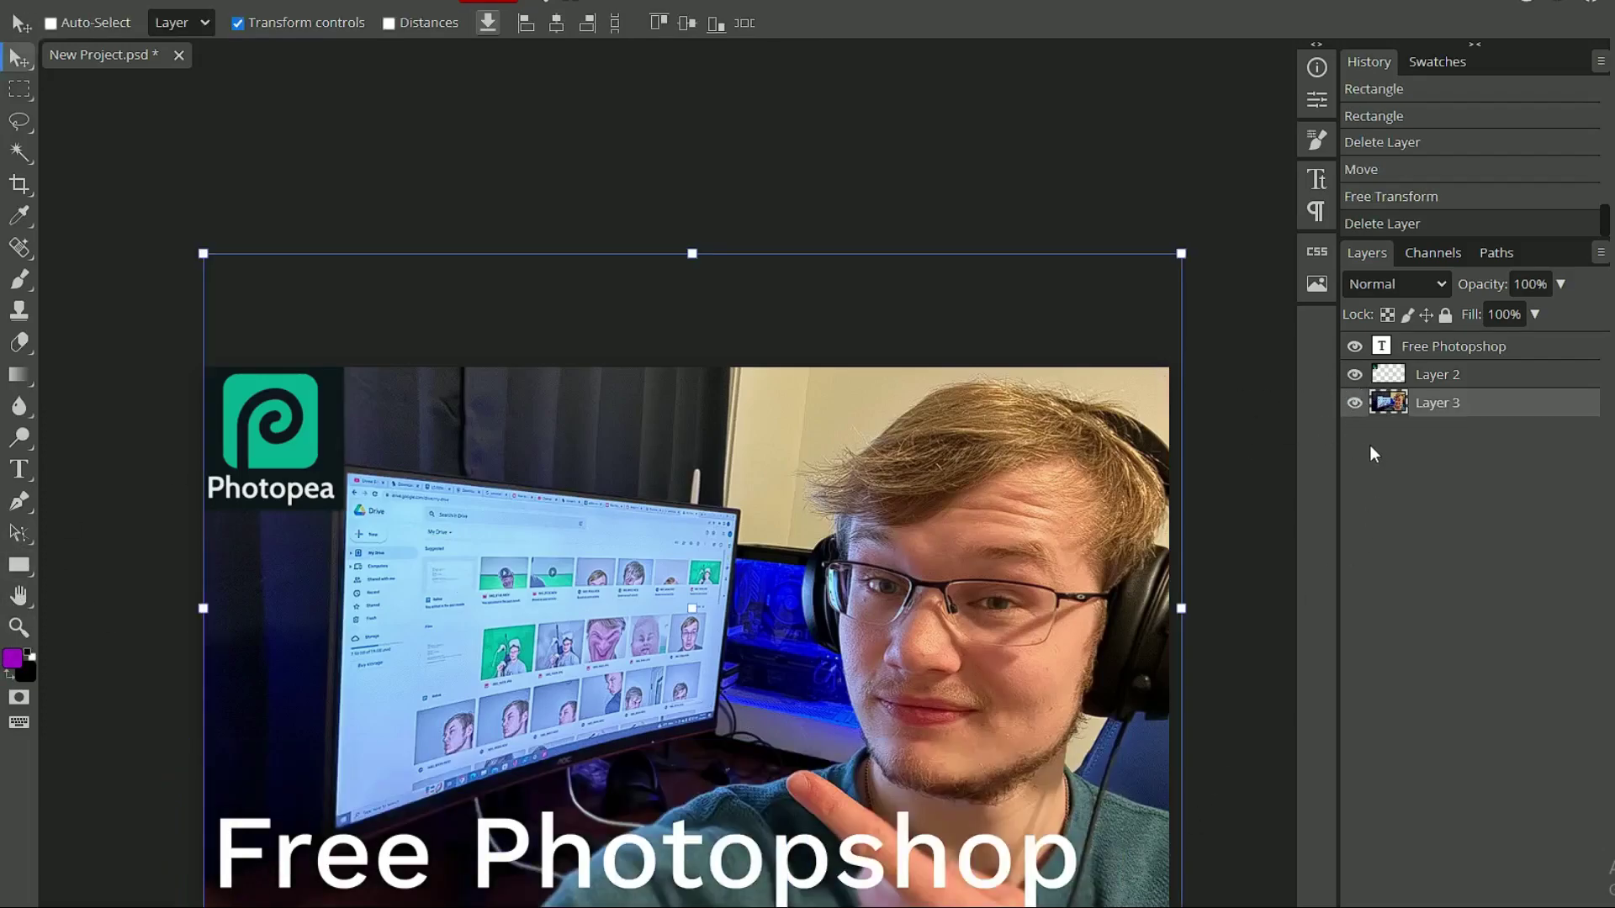
key("ctrl+z")
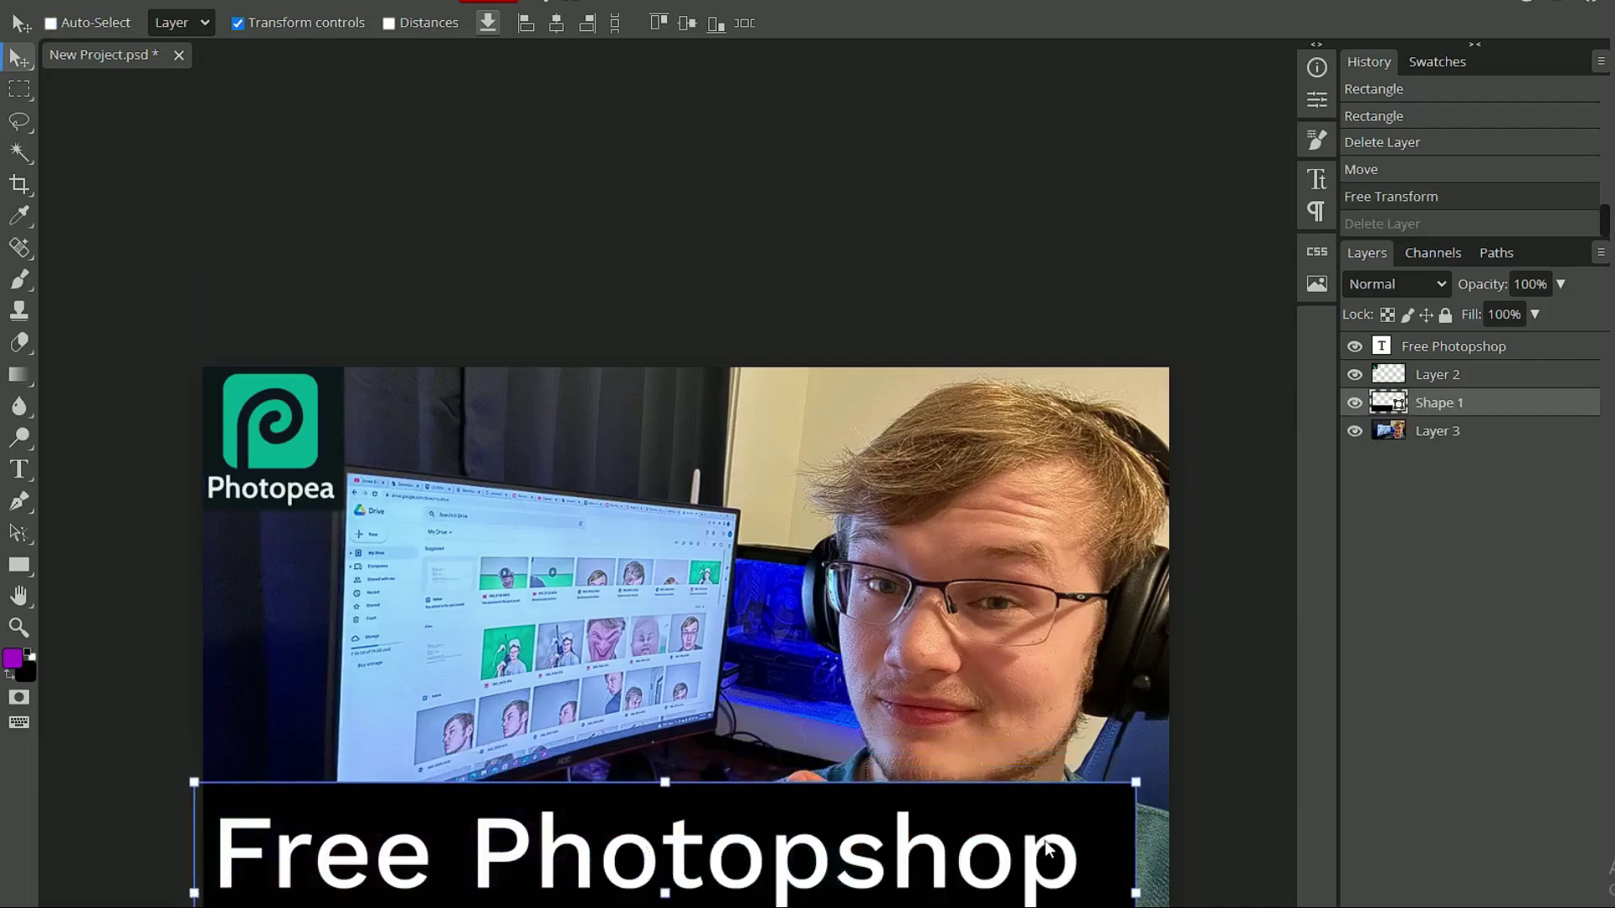
Step: Lower the black rectangle and scale it to about 113.46% so it spans the image's full width behind the title
left_click(1045, 840)
left_click_drag(1135, 894, 1095, 839)
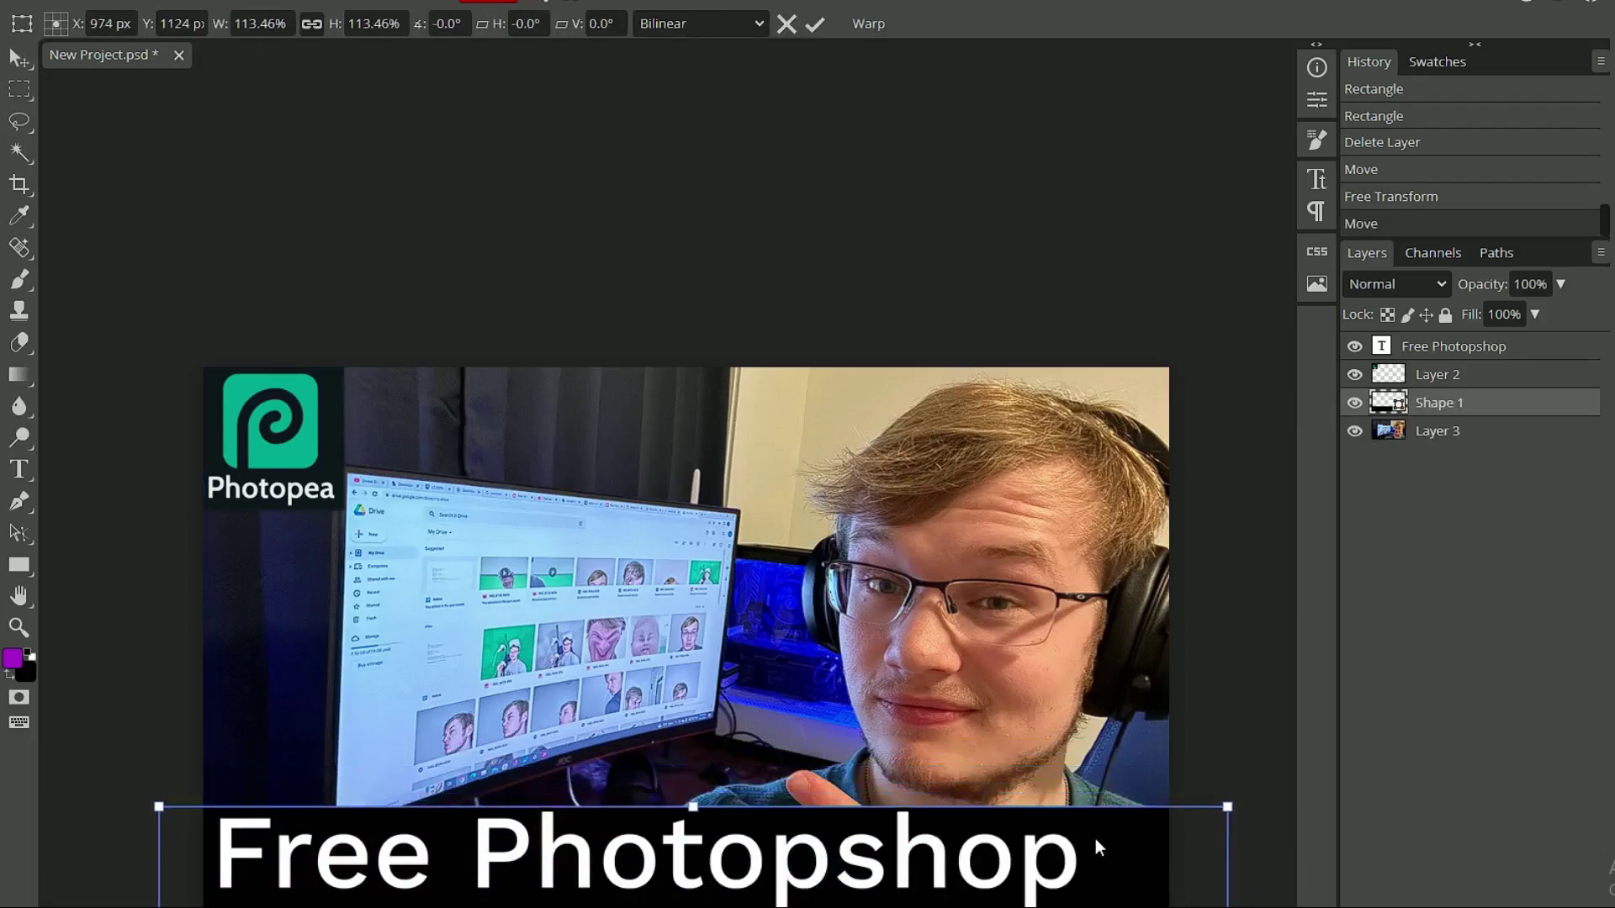
left_click(1441, 432)
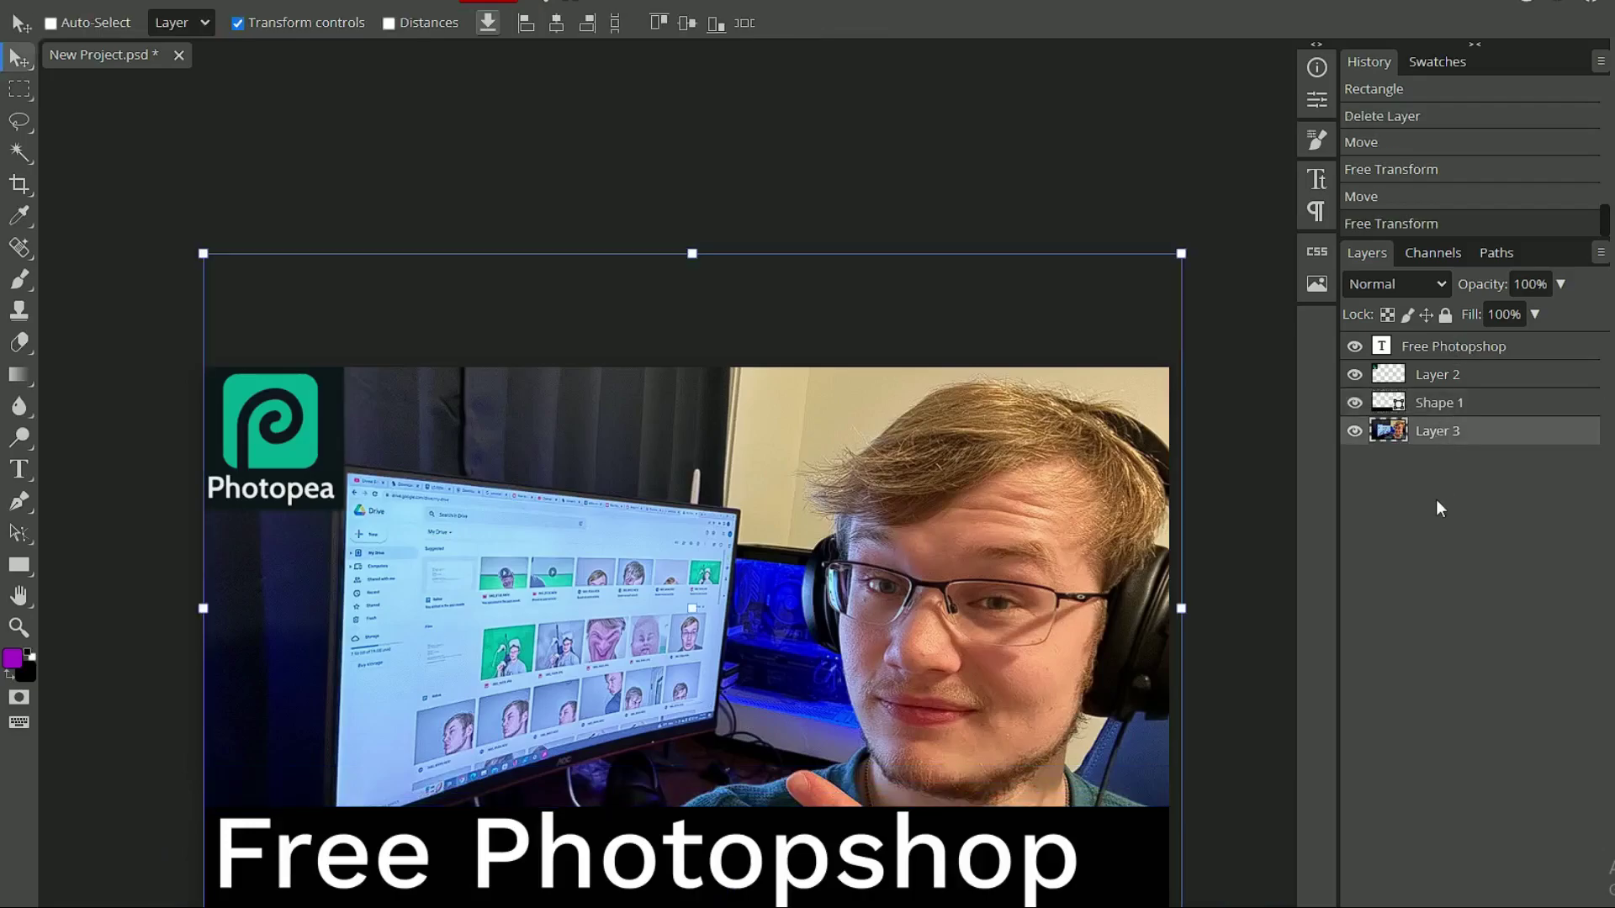
Step: Move the title slightly down and right, and scale it to about 108.69% to fill the black bar
left_click(1432, 347)
left_click_drag(930, 872, 950, 890)
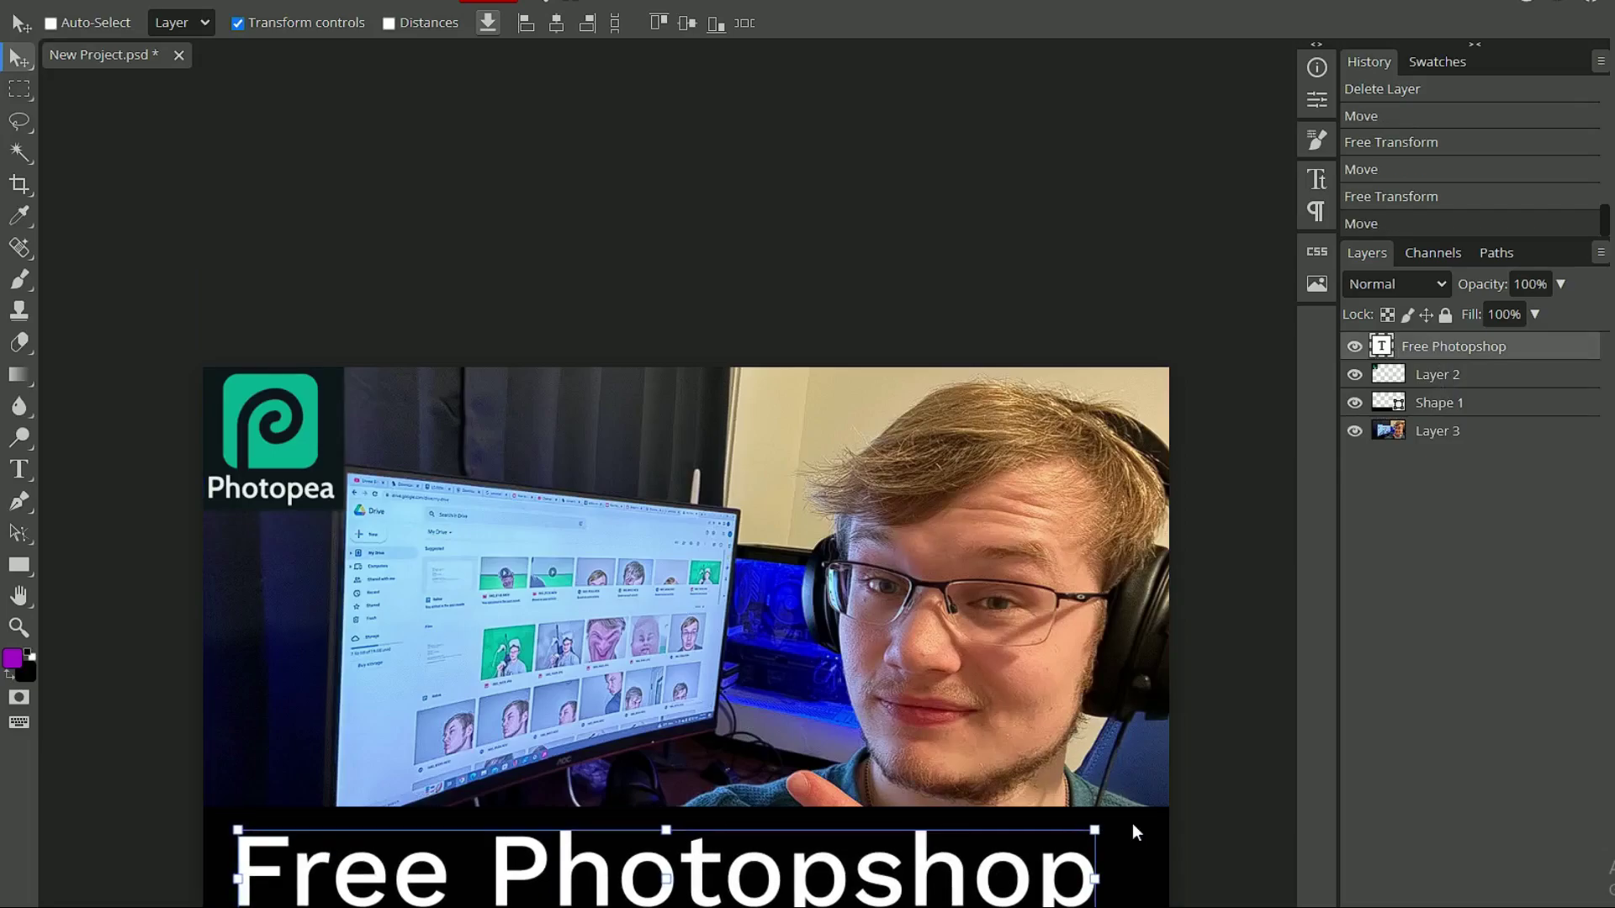
left_click_drag(1097, 831, 1151, 812)
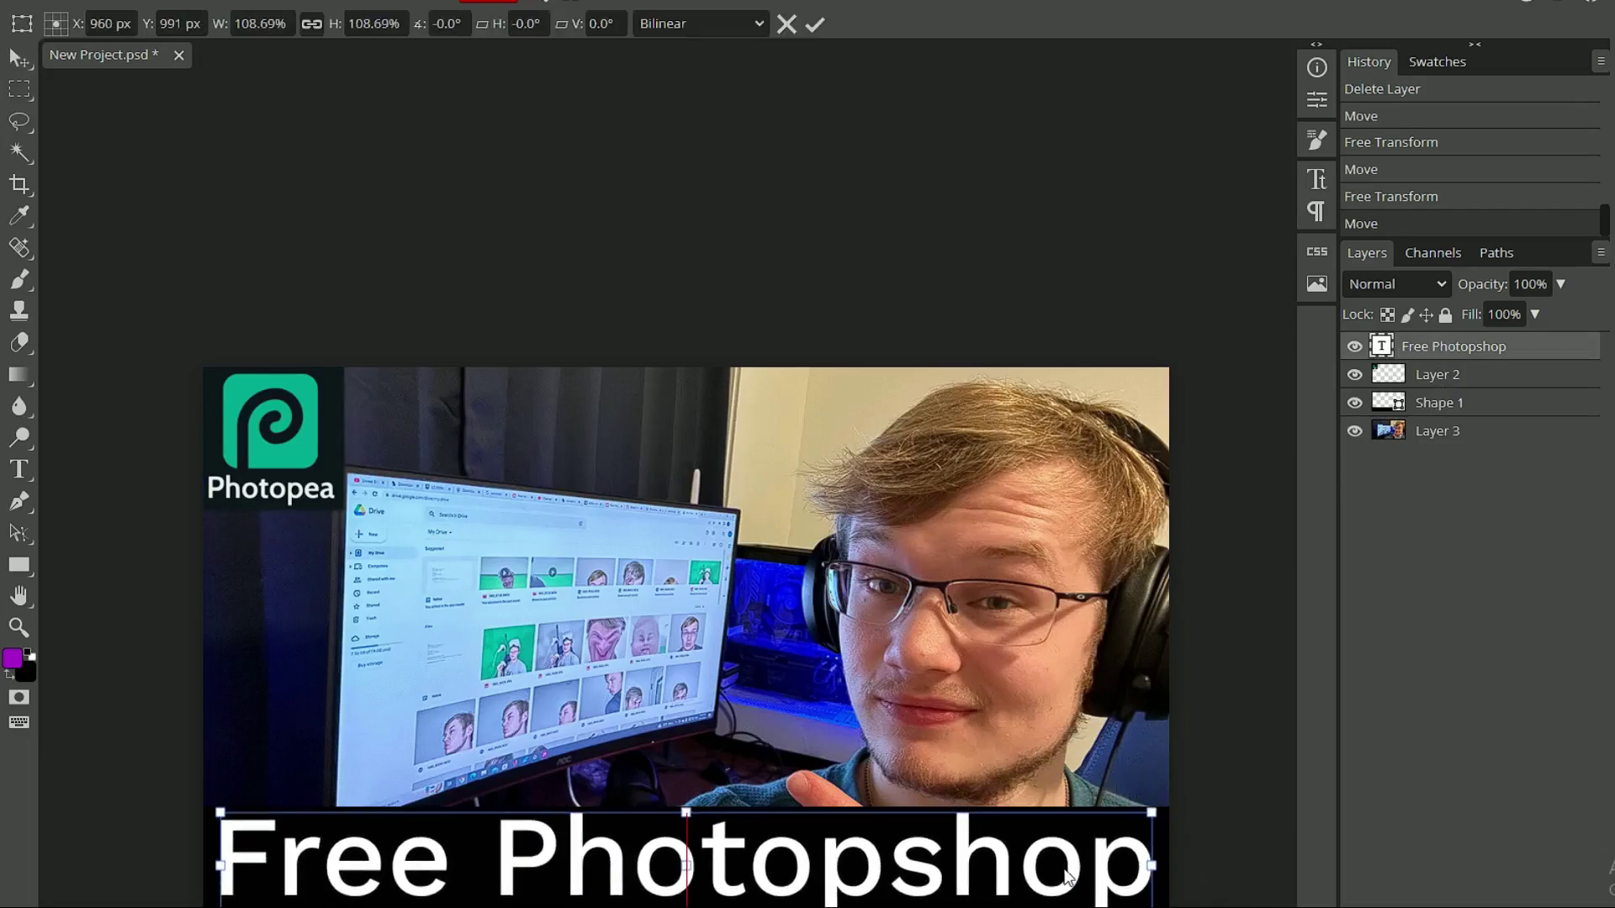
left_click(1423, 404)
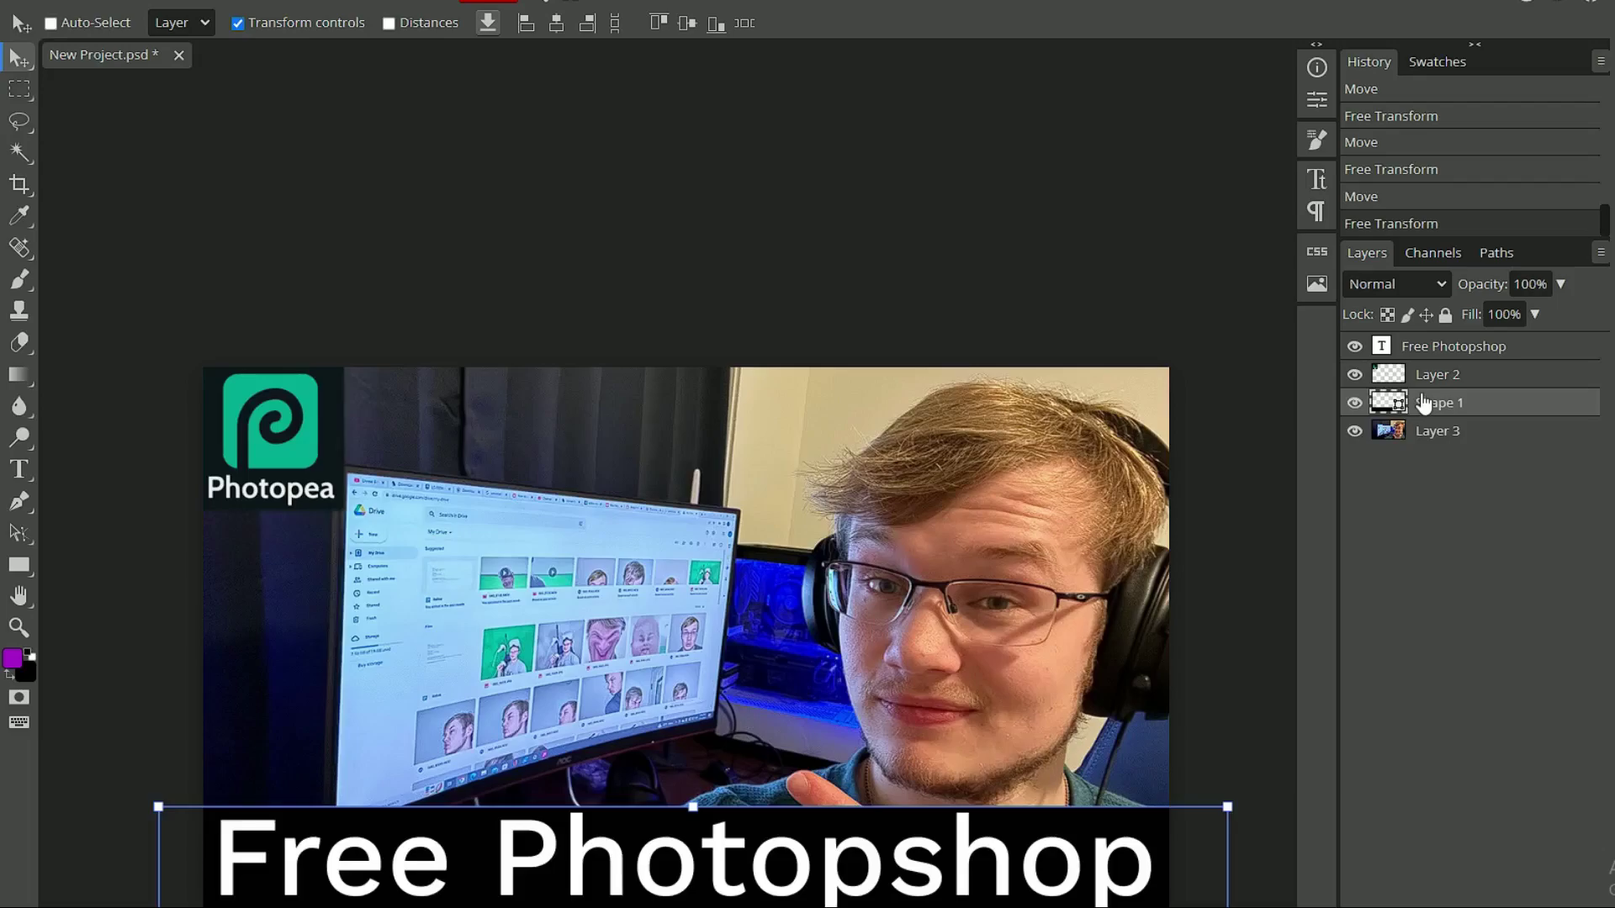
right_click(1423, 403)
left_click(1268, 318)
Step: Pan the canvas with the Hand tool to show the whole composition, and zoom in closely on the monitor in the photo
left_click(19, 599)
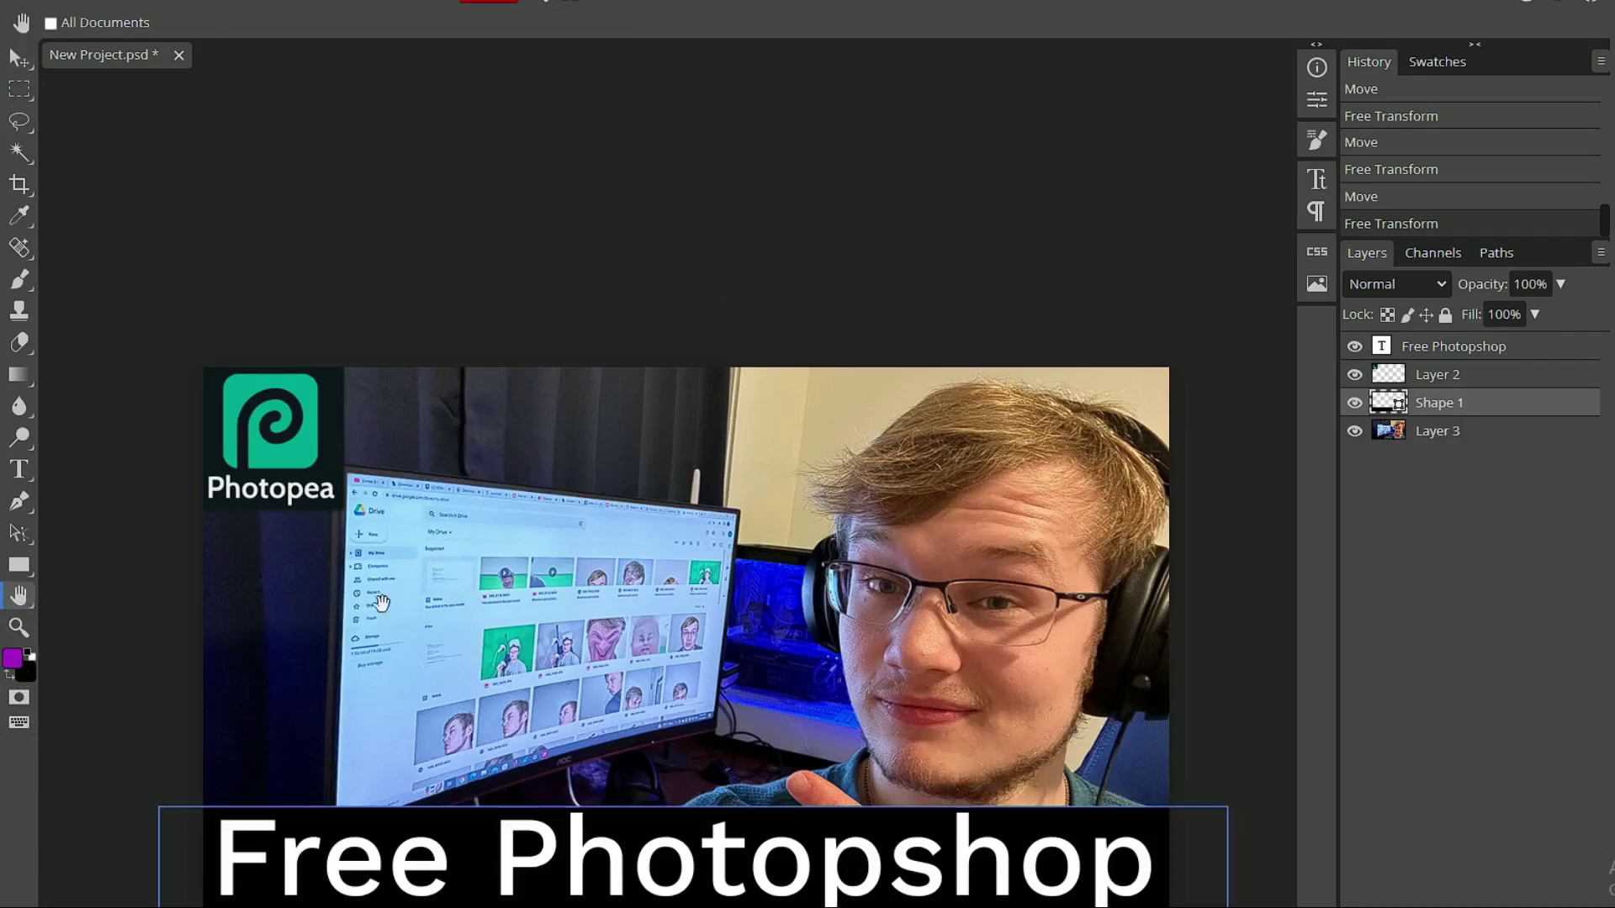
left_click_drag(379, 605, 341, 487)
left_click(17, 628)
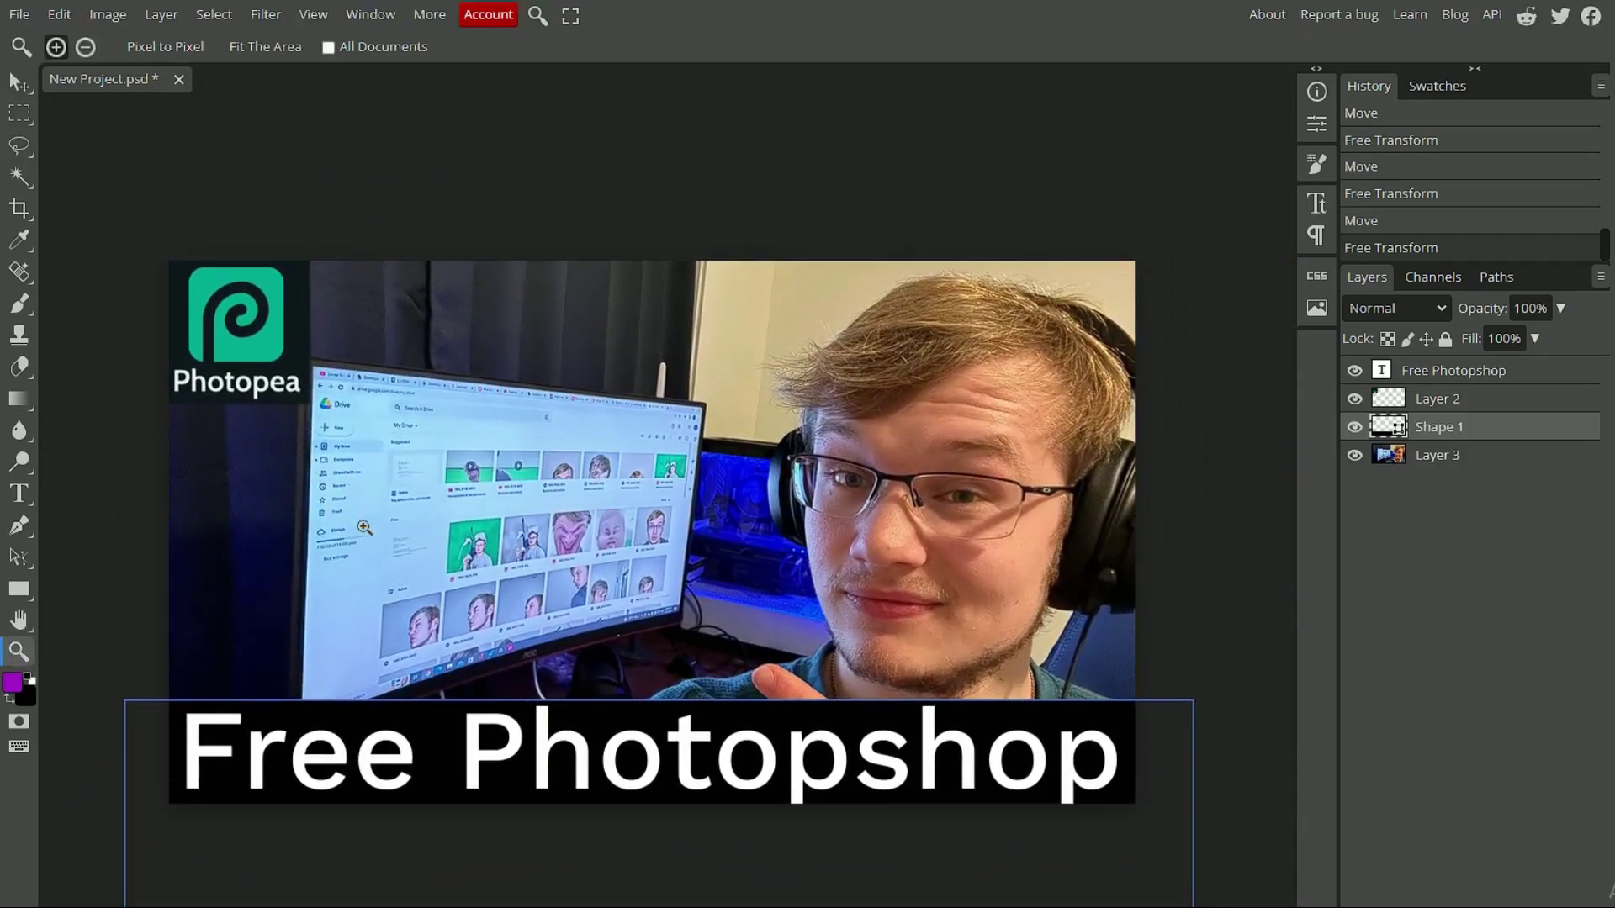
scroll(364, 504, "up", 1)
scroll(364, 503, "down", 2)
scroll(358, 517, "up", 5)
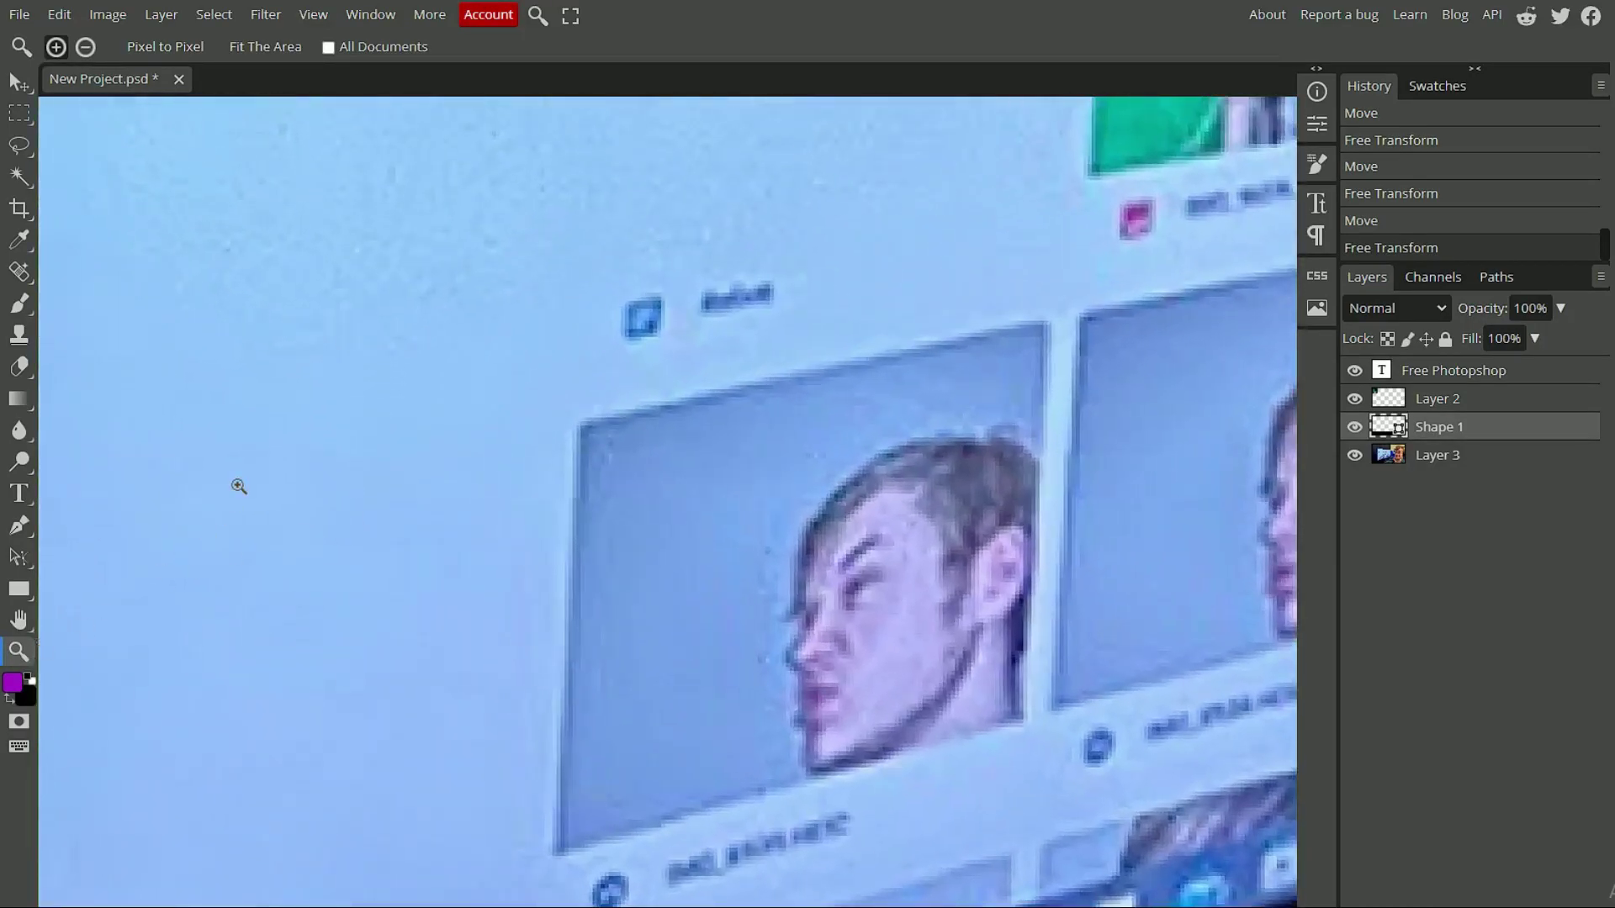
Step: Zoom out in steps from the monitor area, and zoom back in until the individual pixel grid shows
right_click(239, 486)
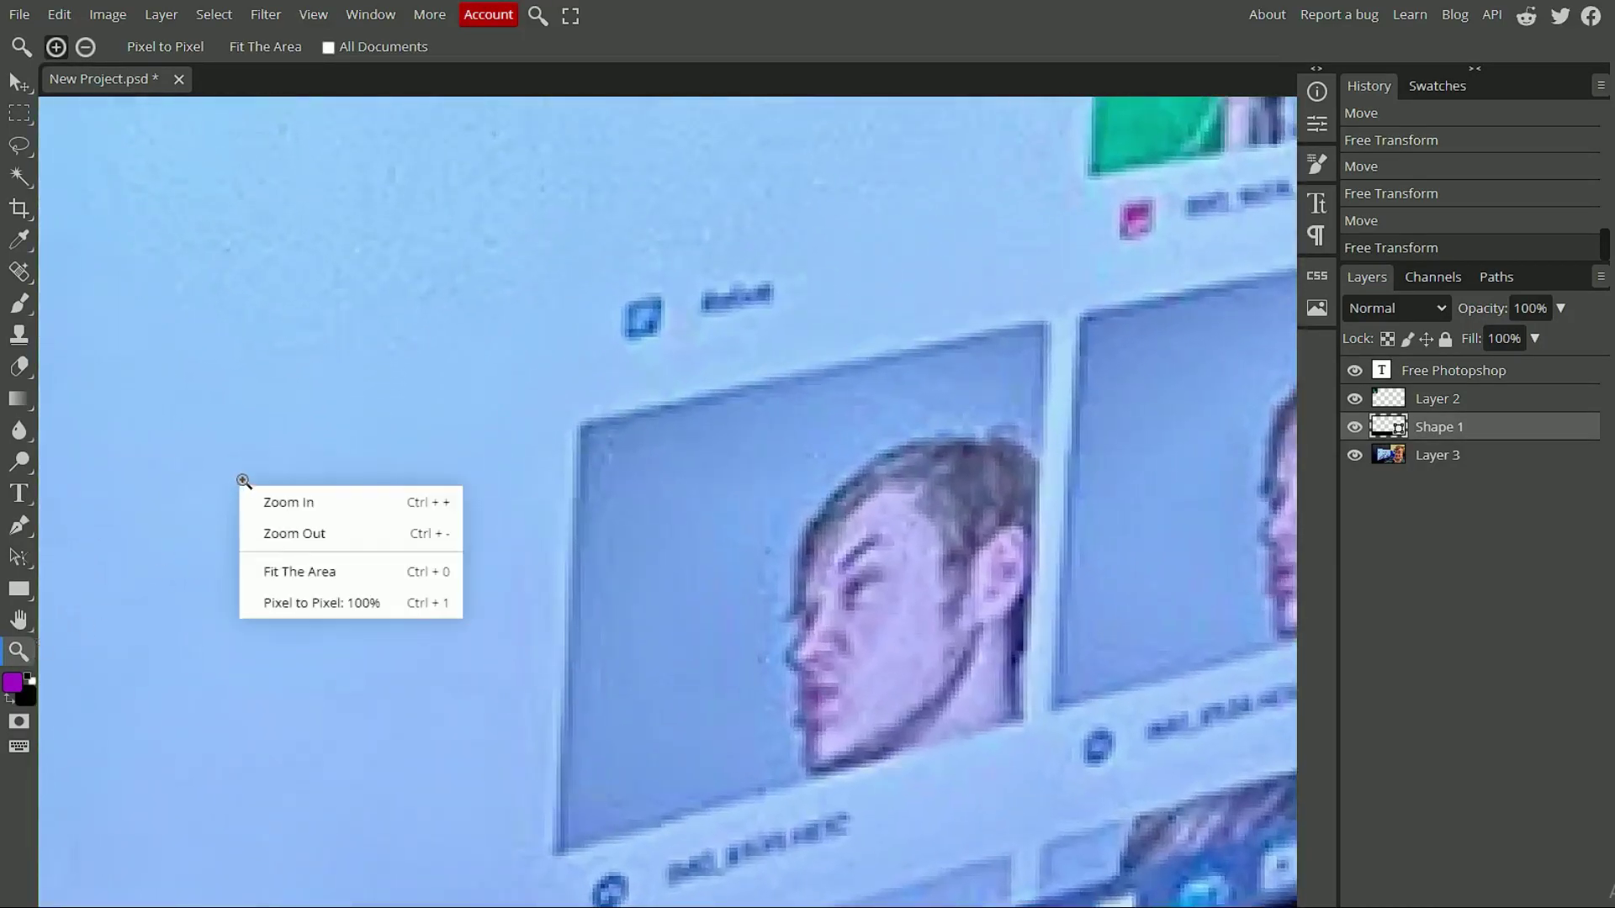
left_click(299, 533)
left_click(301, 532)
right_click(301, 533)
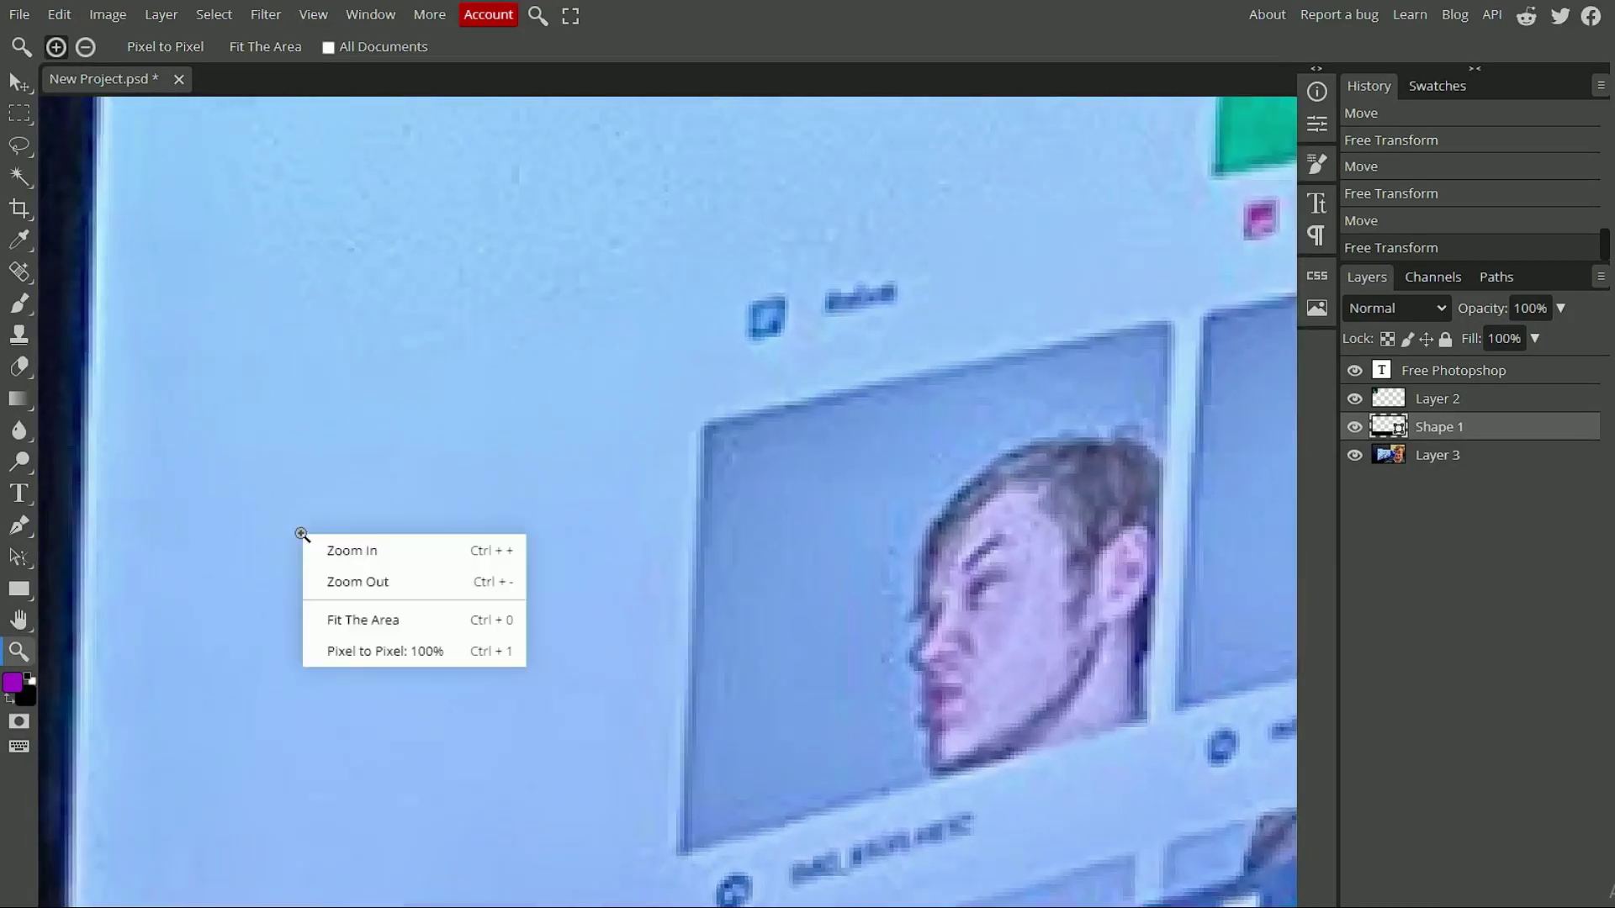
left_click(384, 583)
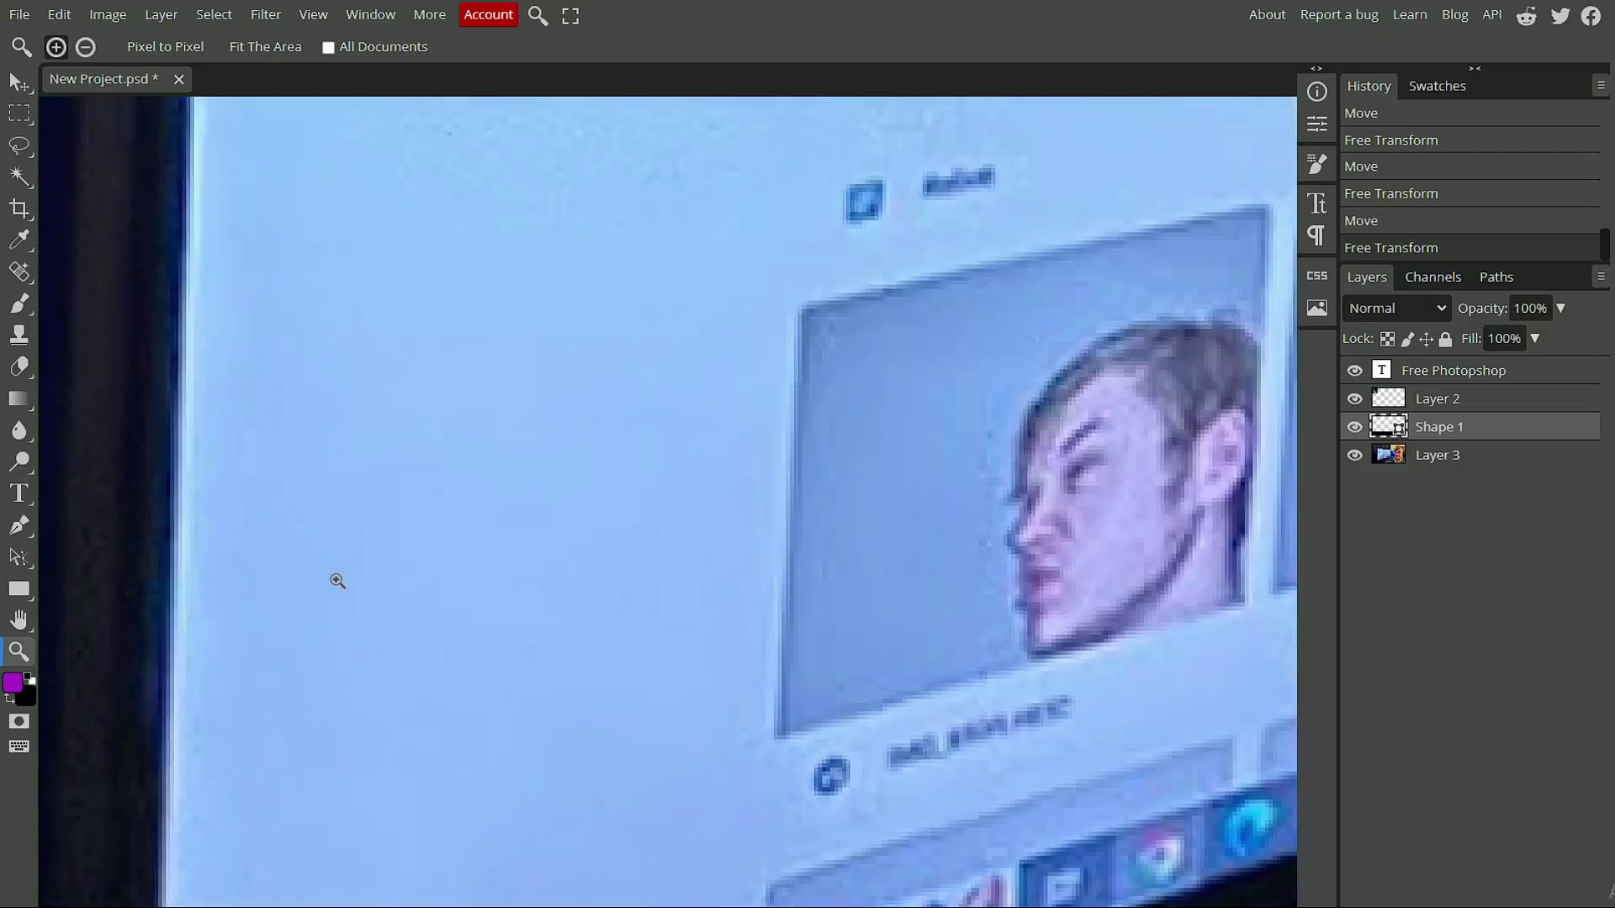
left_click(337, 581)
left_click(334, 580)
left_click(371, 619)
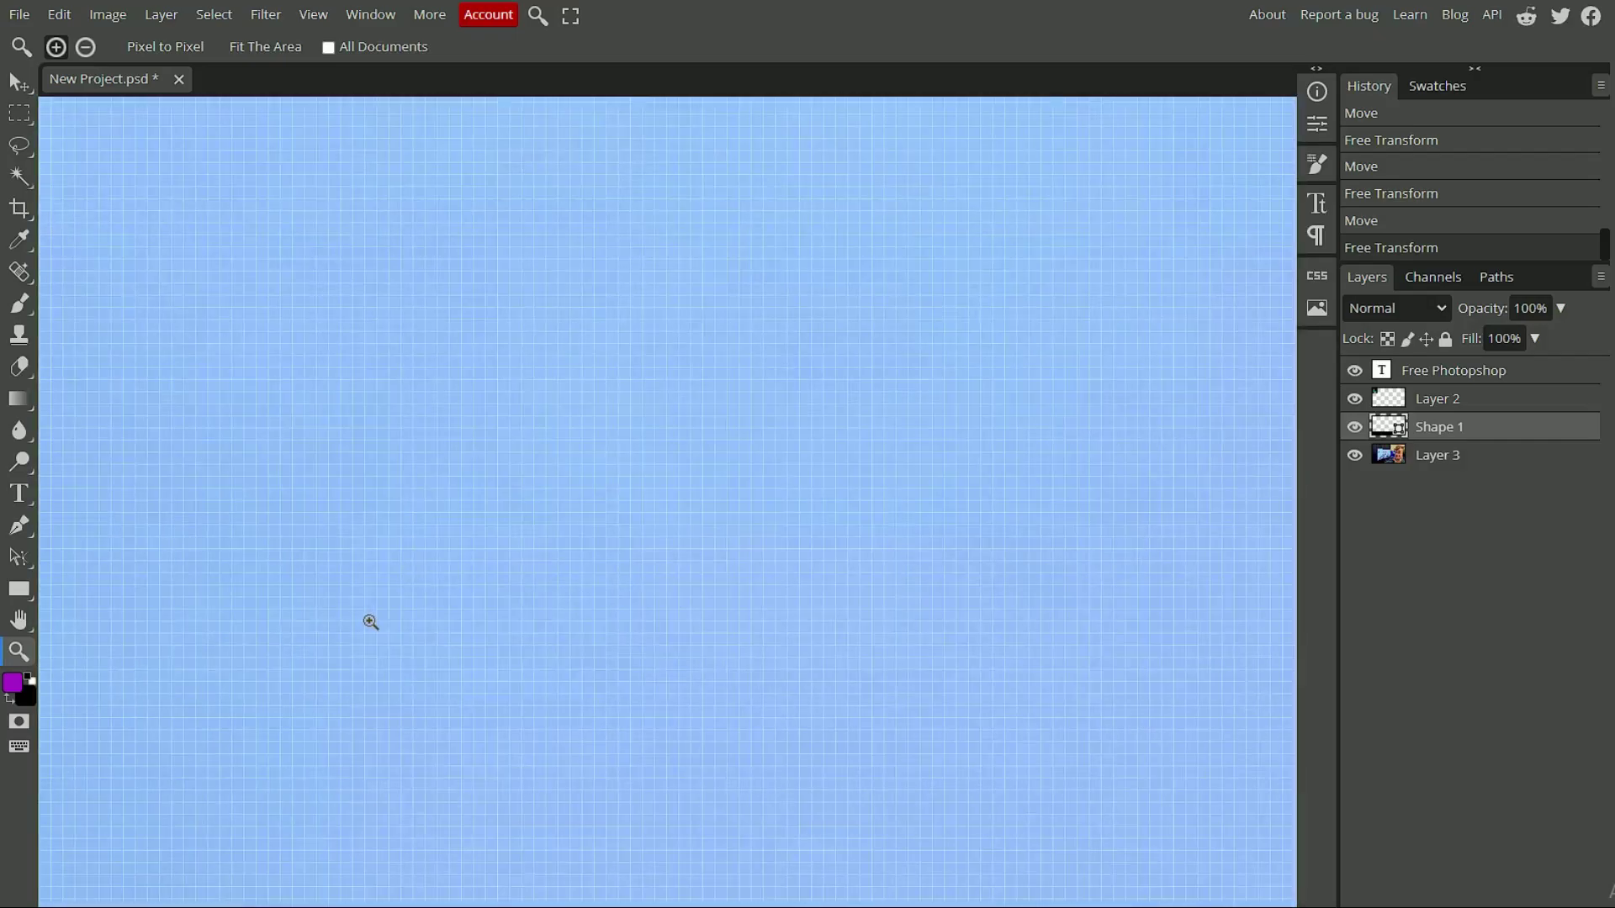
Step: Zoom out from the pixel grid until the whole composition shows, and view the foreground colour in the Color Picker without changing it
left_click(364, 614, "alt")
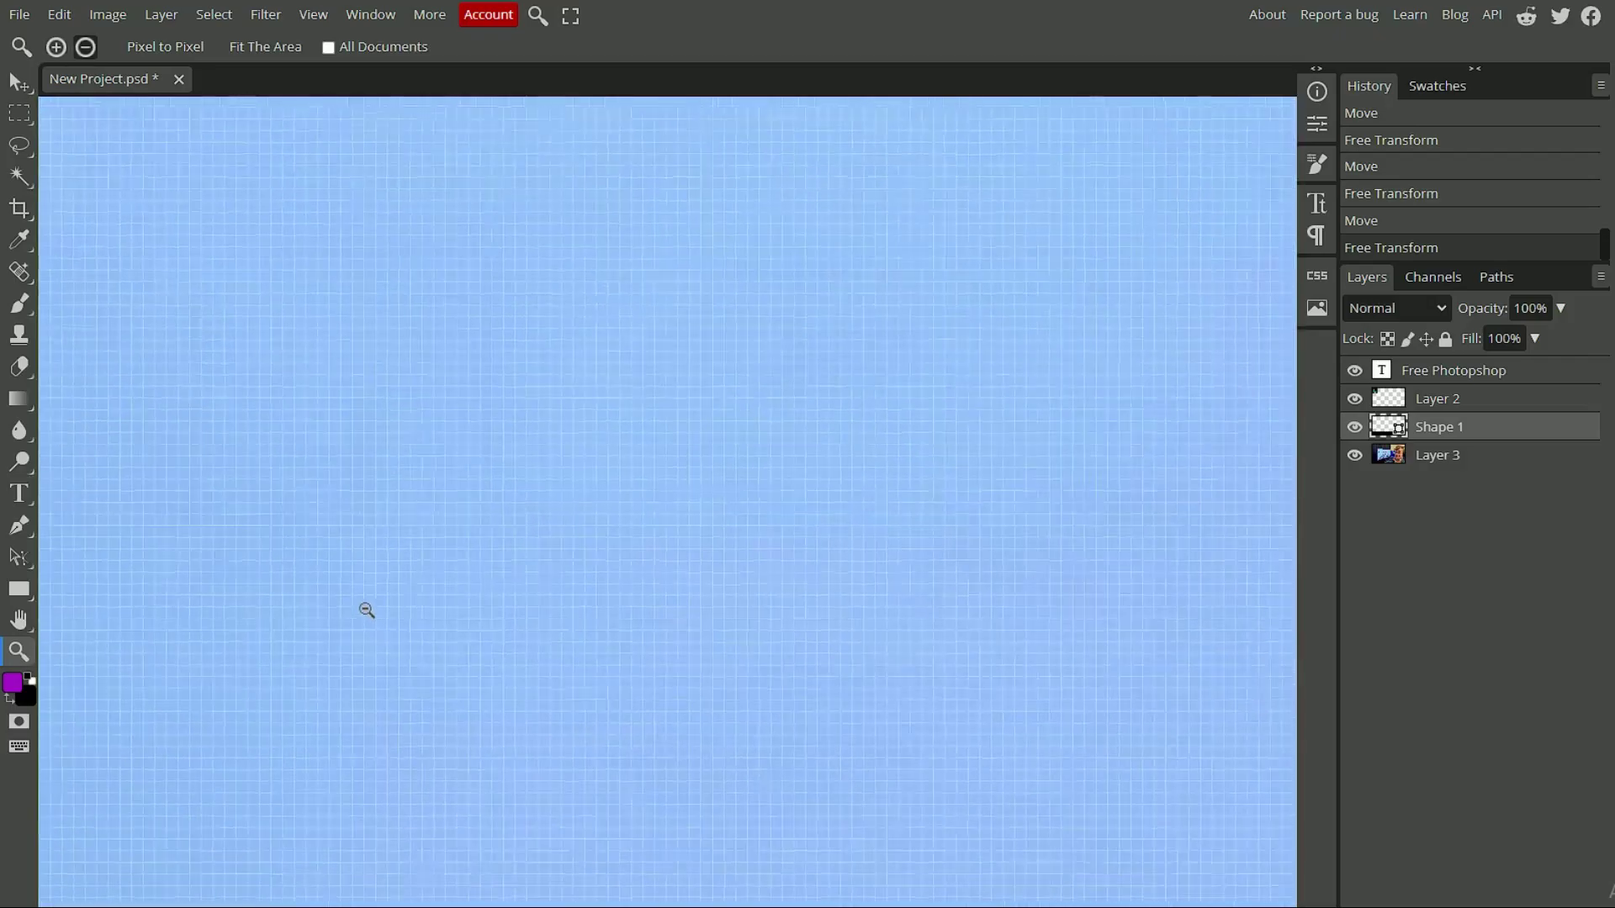
left_click(347, 638, "alt")
left_click(353, 636, "alt")
left_click(362, 633, "alt")
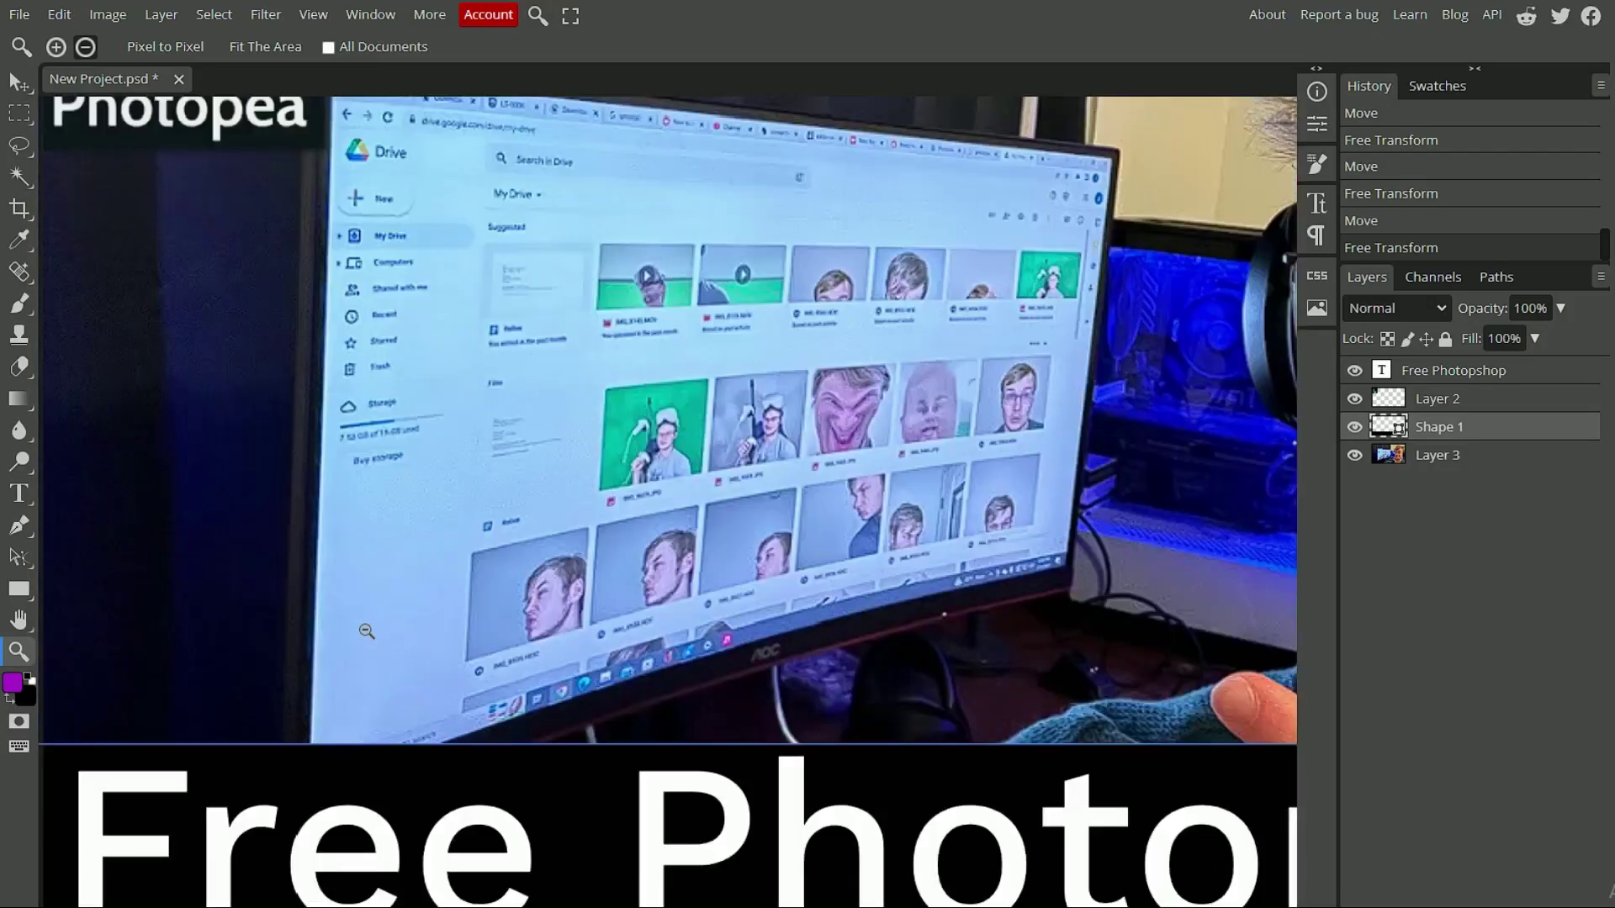
left_click(367, 630, "alt")
left_click(367, 632, "alt")
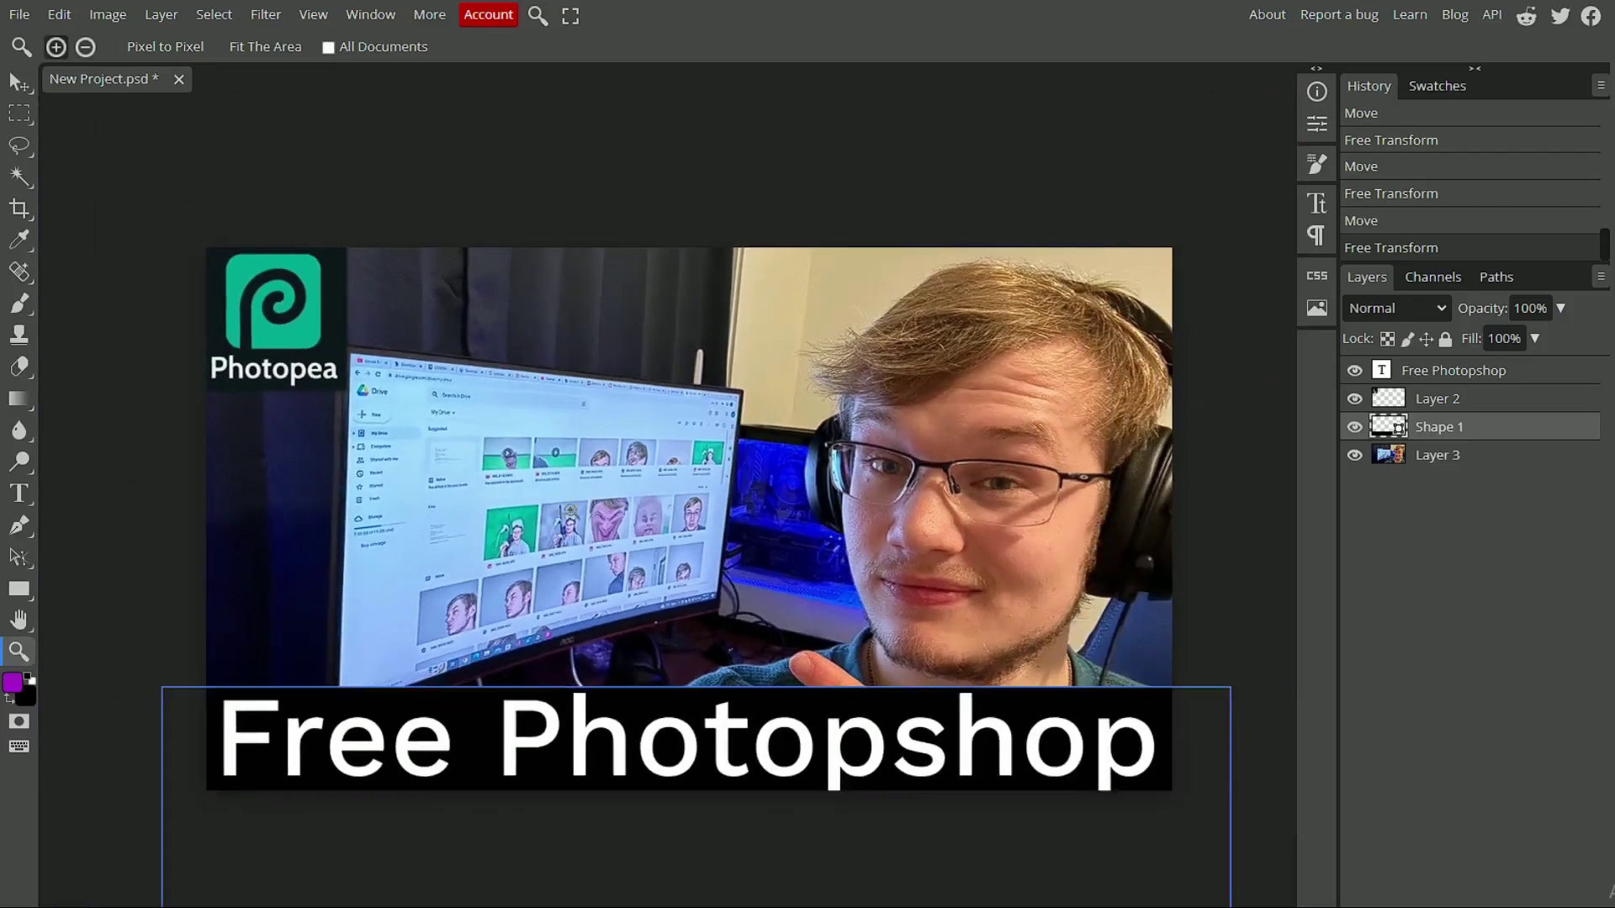
left_click(15, 688)
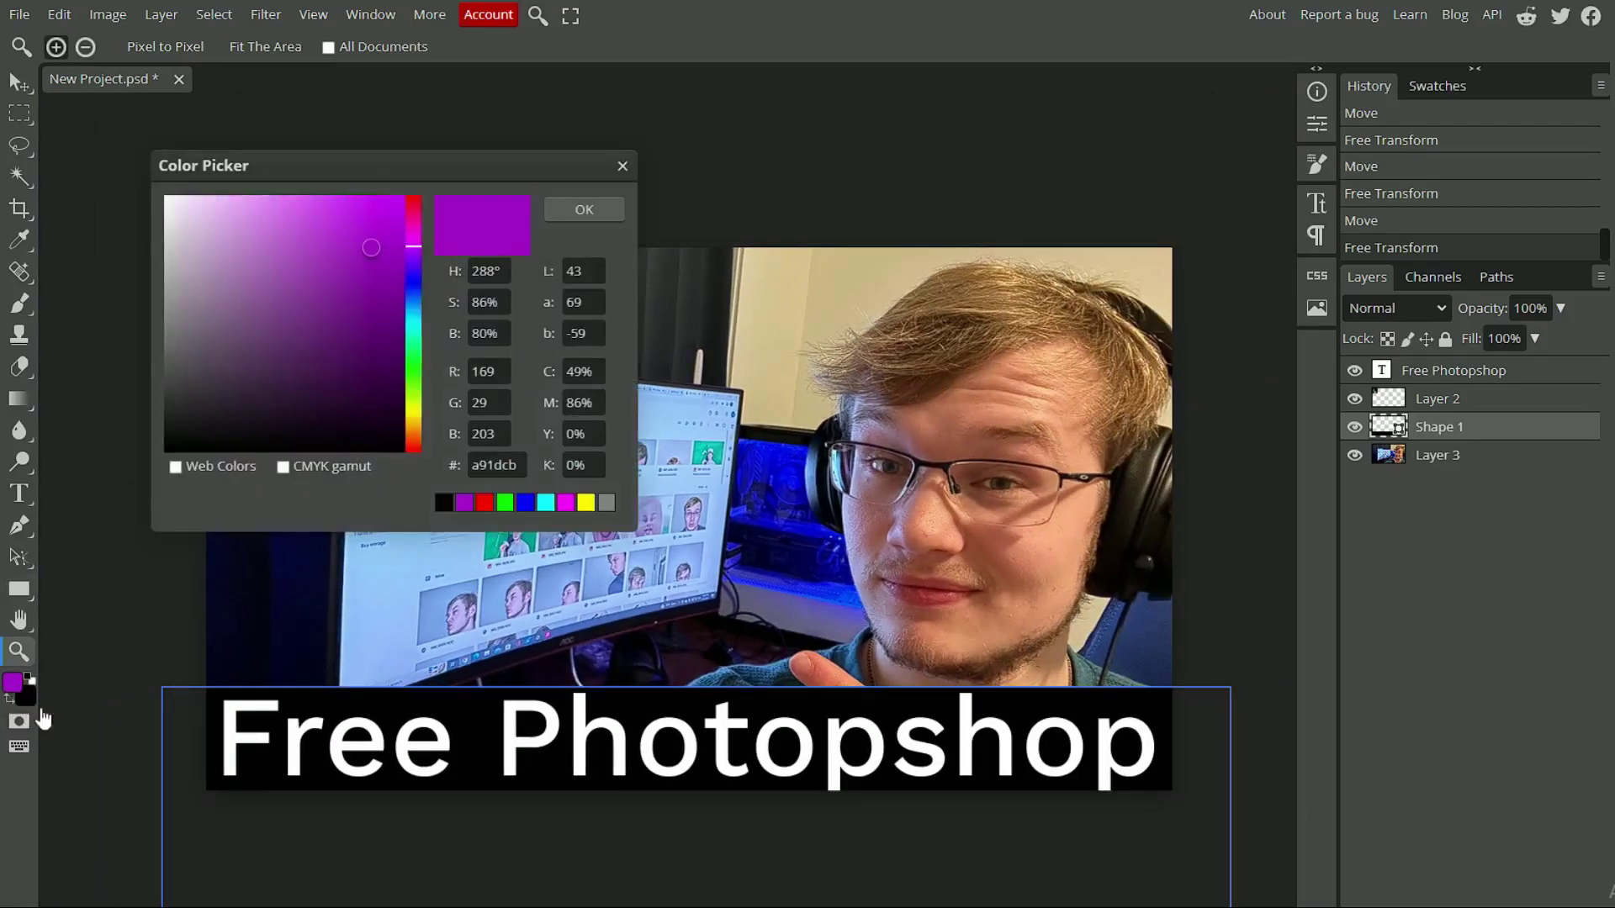
left_click(622, 166)
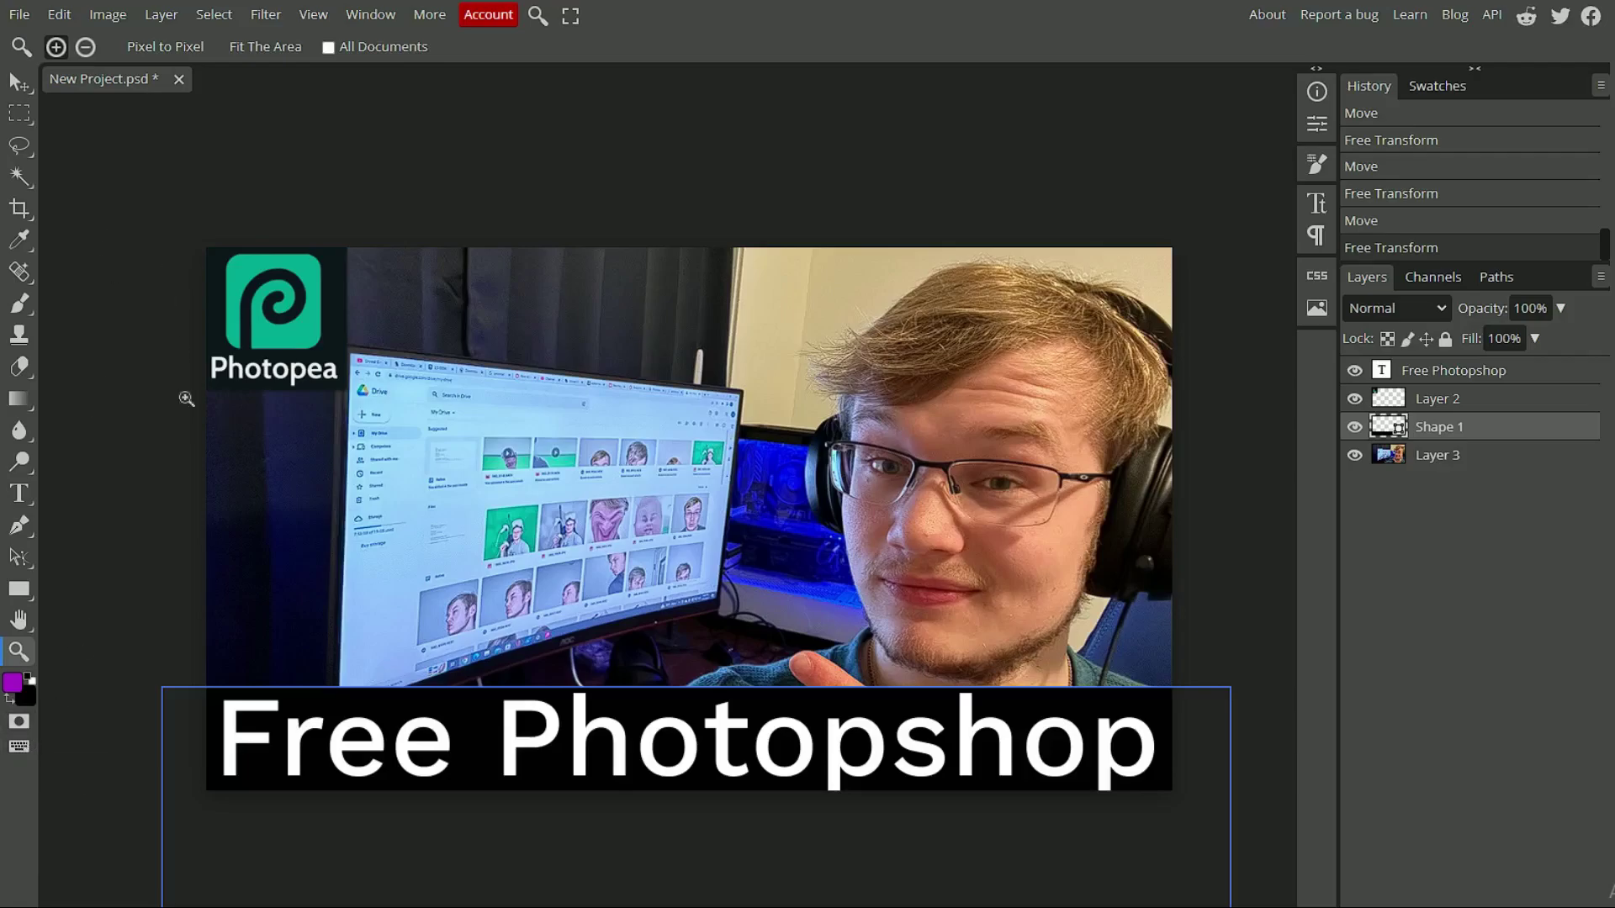
Step: View the blending options of the black rectangle layer and of the photo layer, closing each without changes
left_click(16, 84)
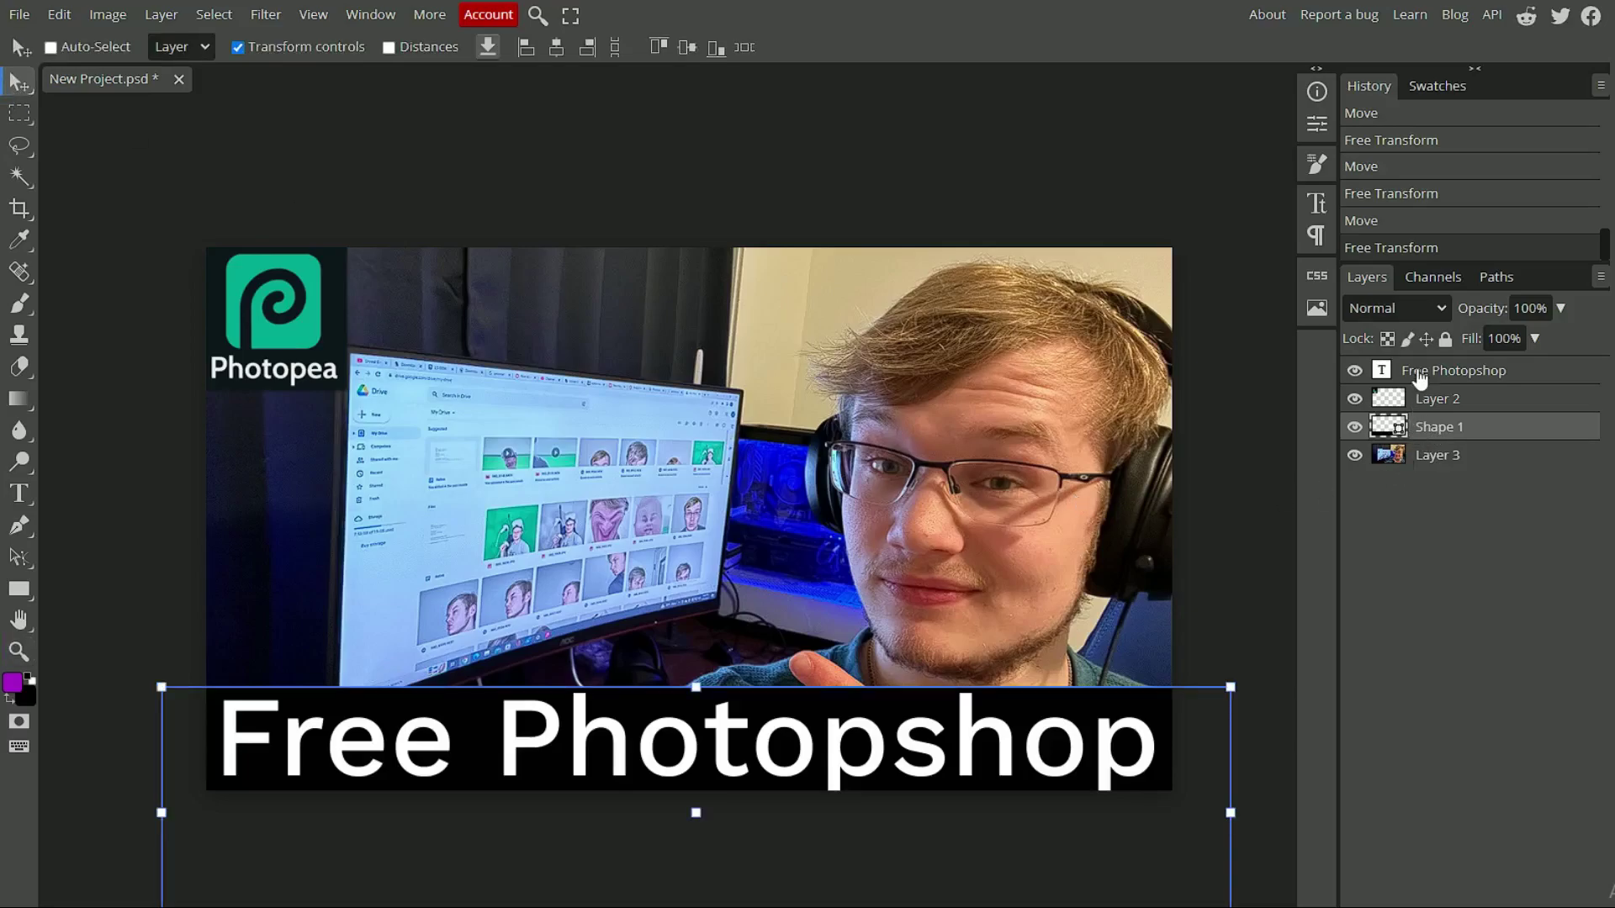
right_click(1416, 444)
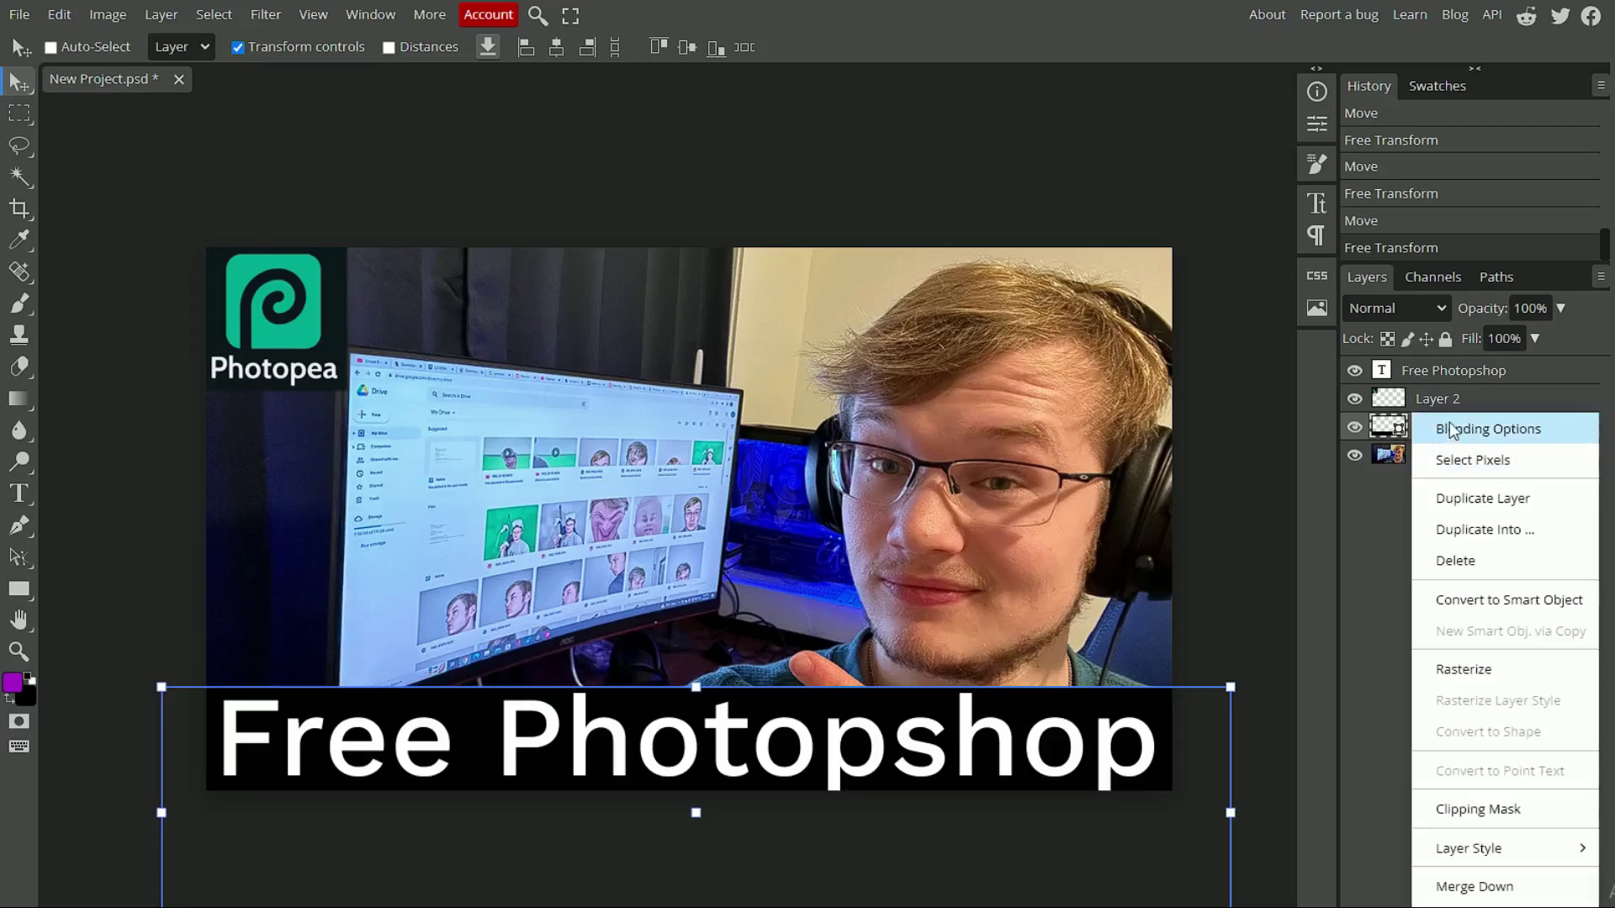
left_click(1449, 429)
left_click(776, 168)
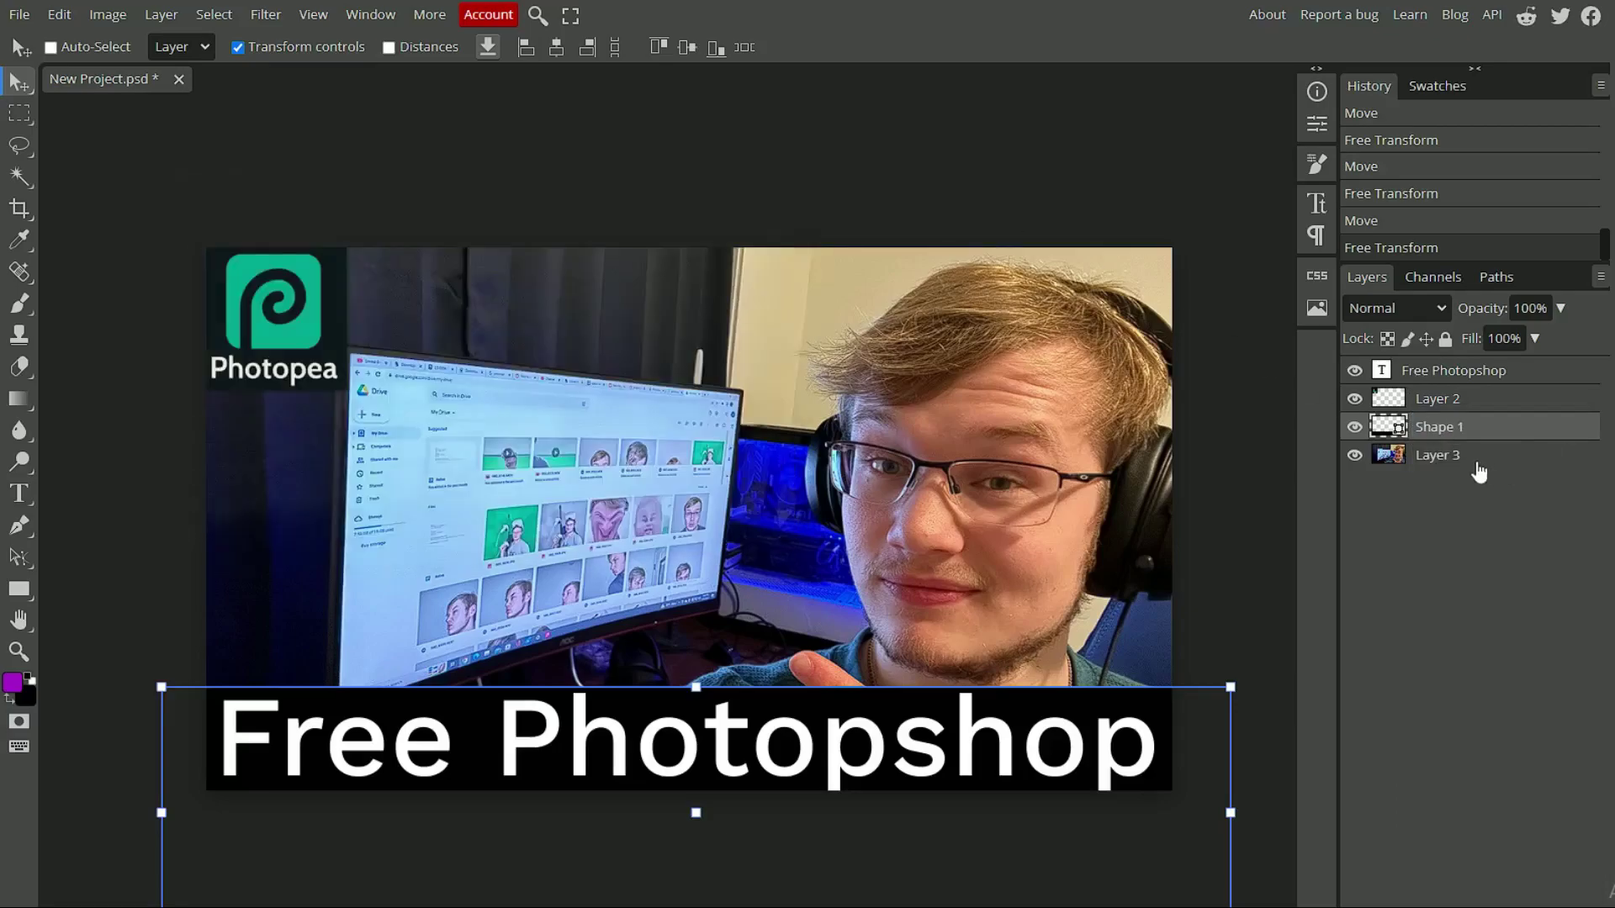
right_click(1453, 457)
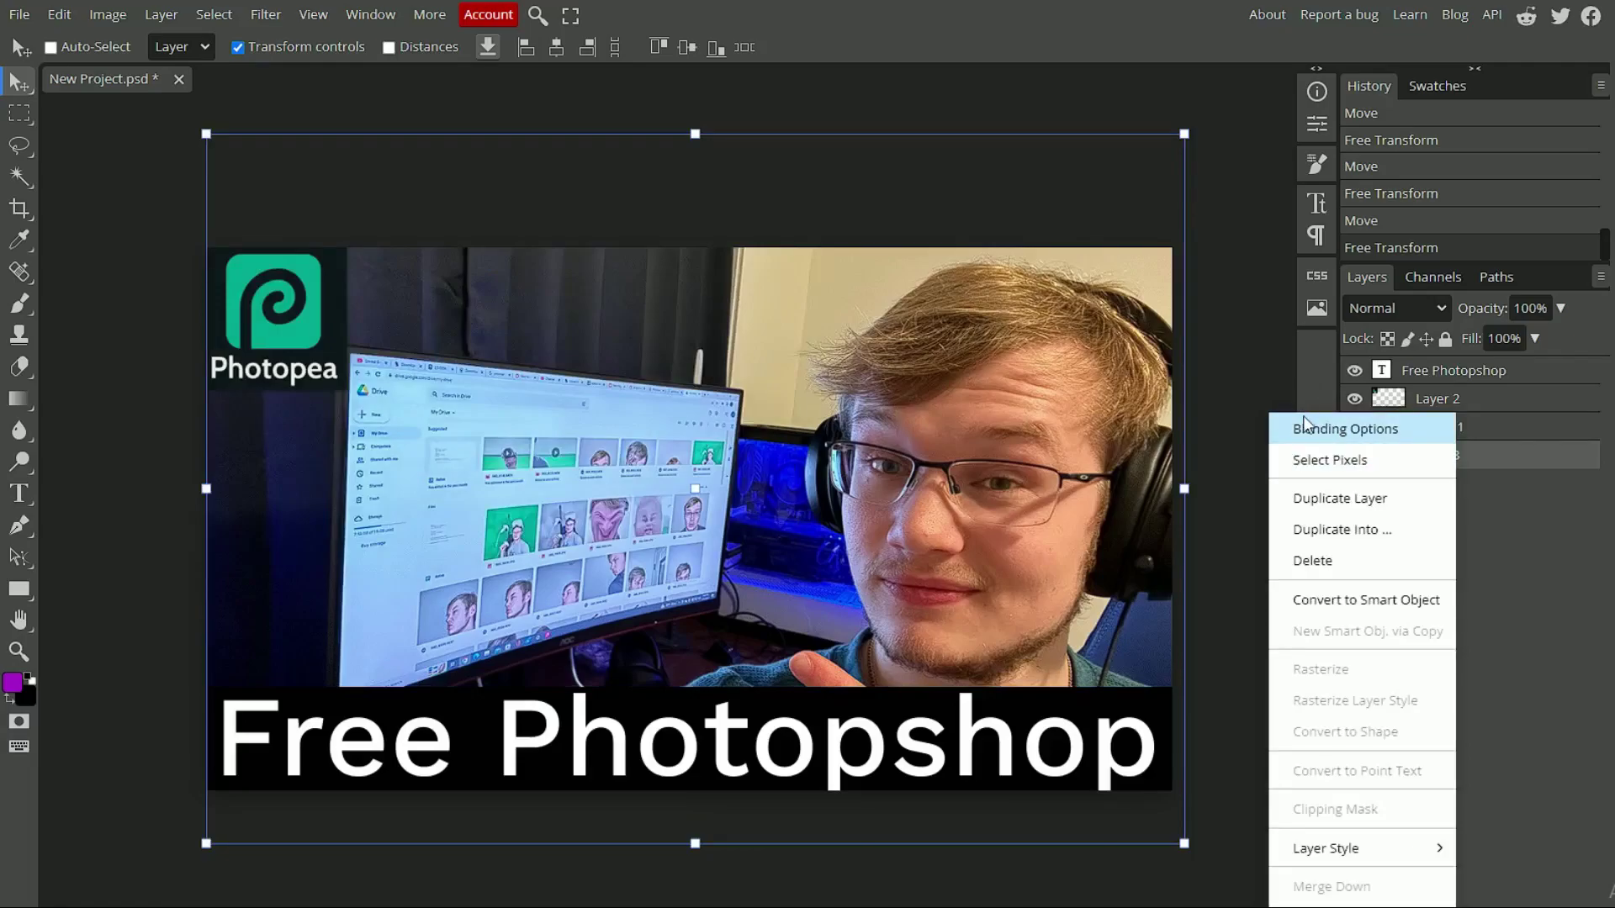
left_click(1320, 429)
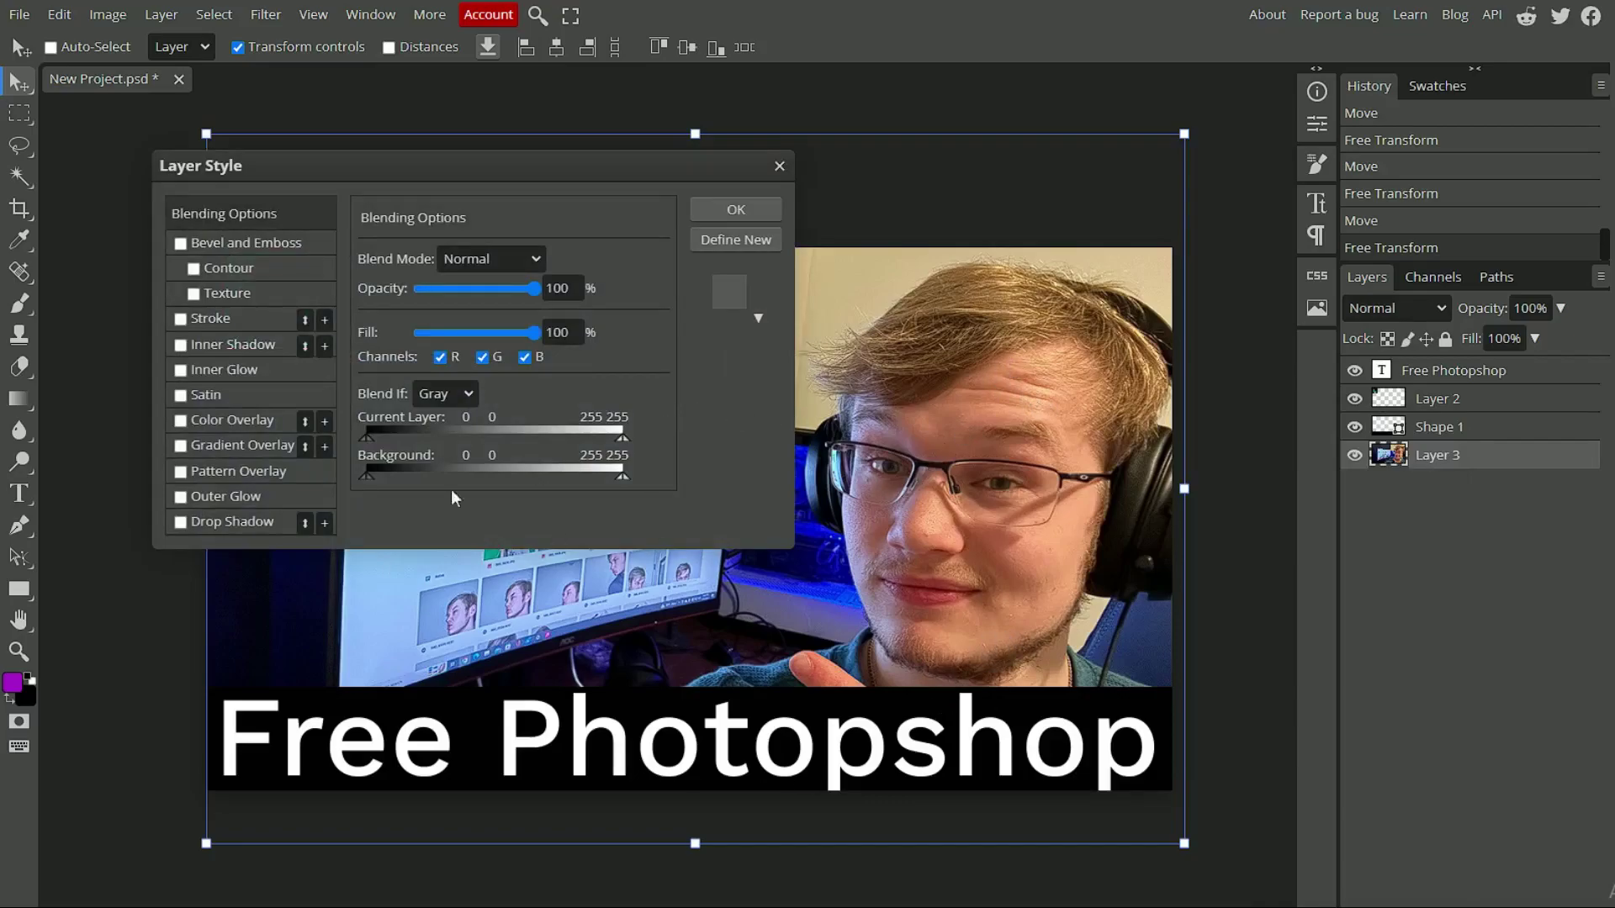
left_click(780, 166)
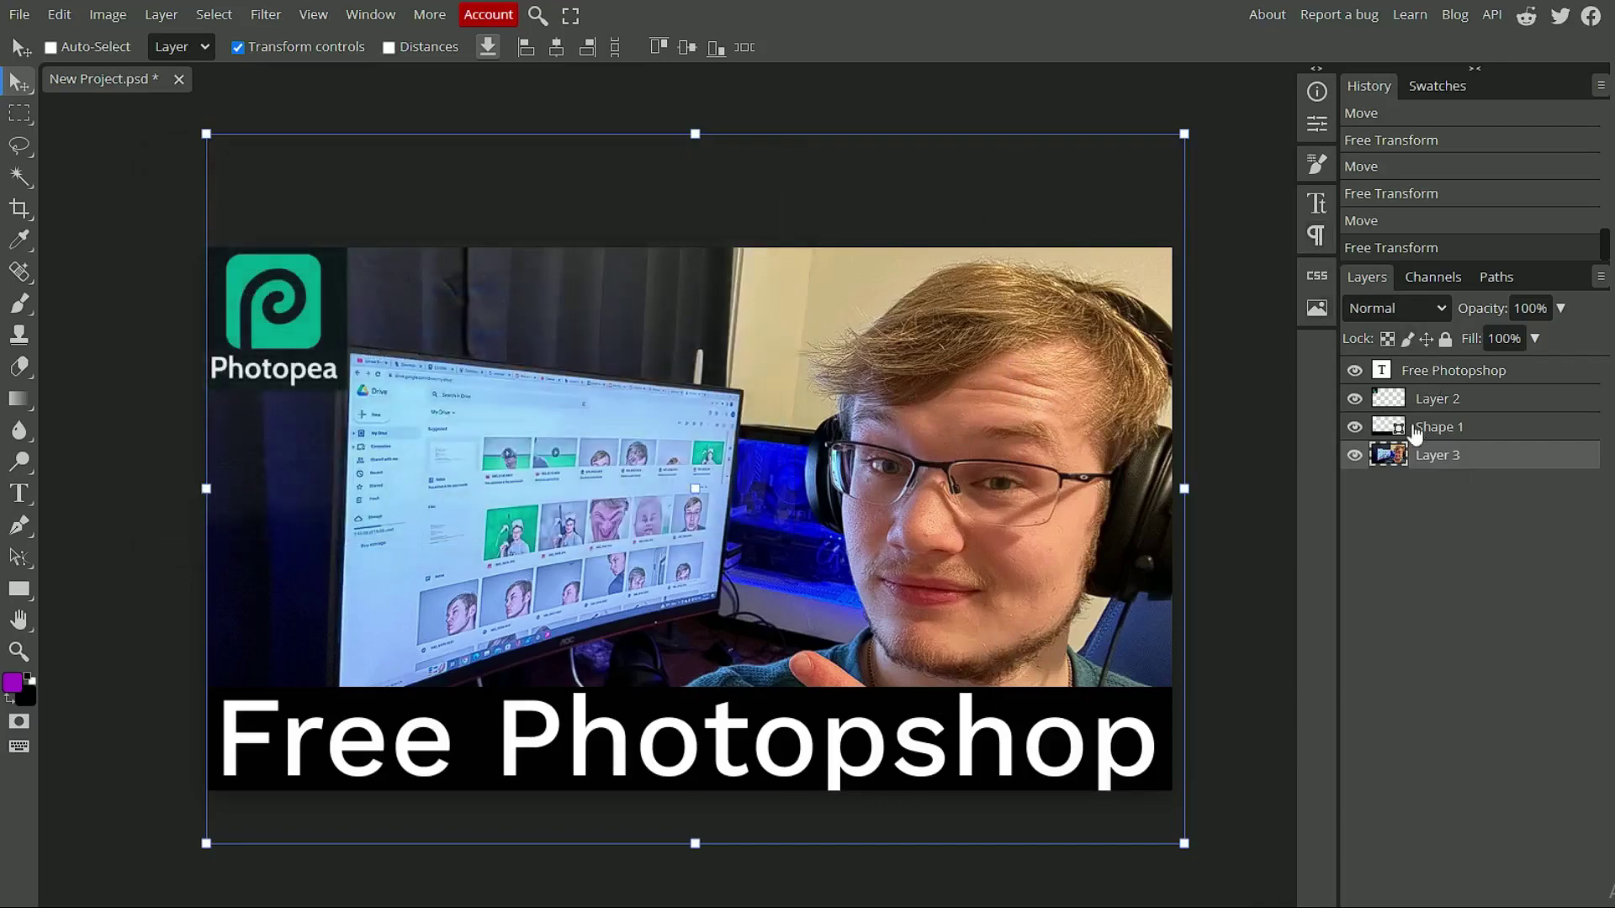
right_click(1415, 429)
left_click(1434, 427)
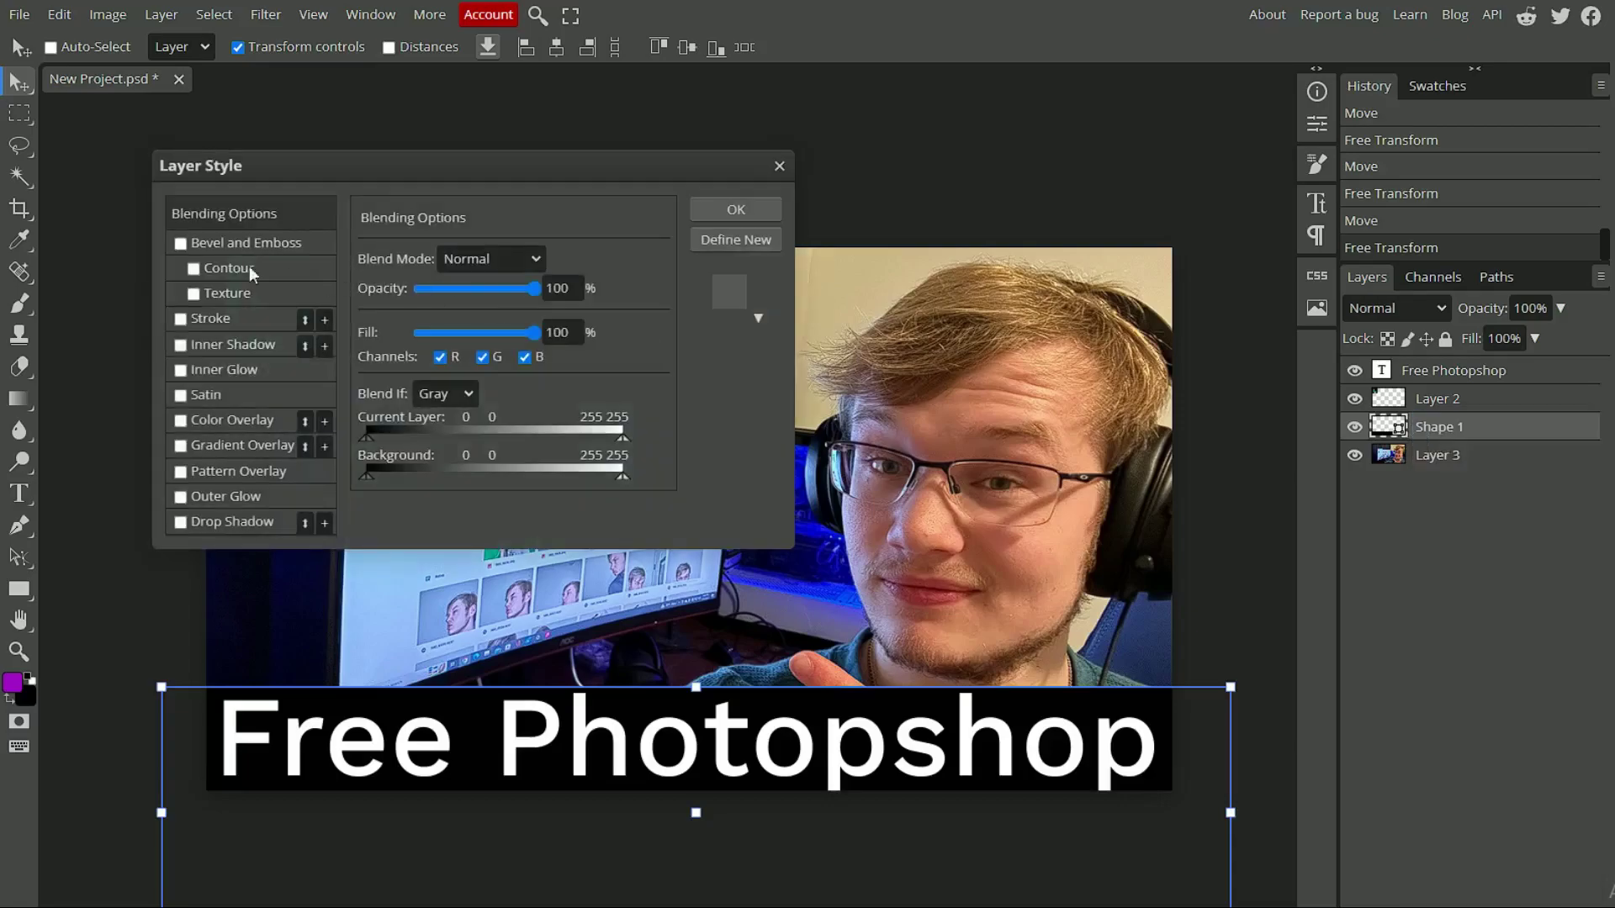
left_click(181, 243)
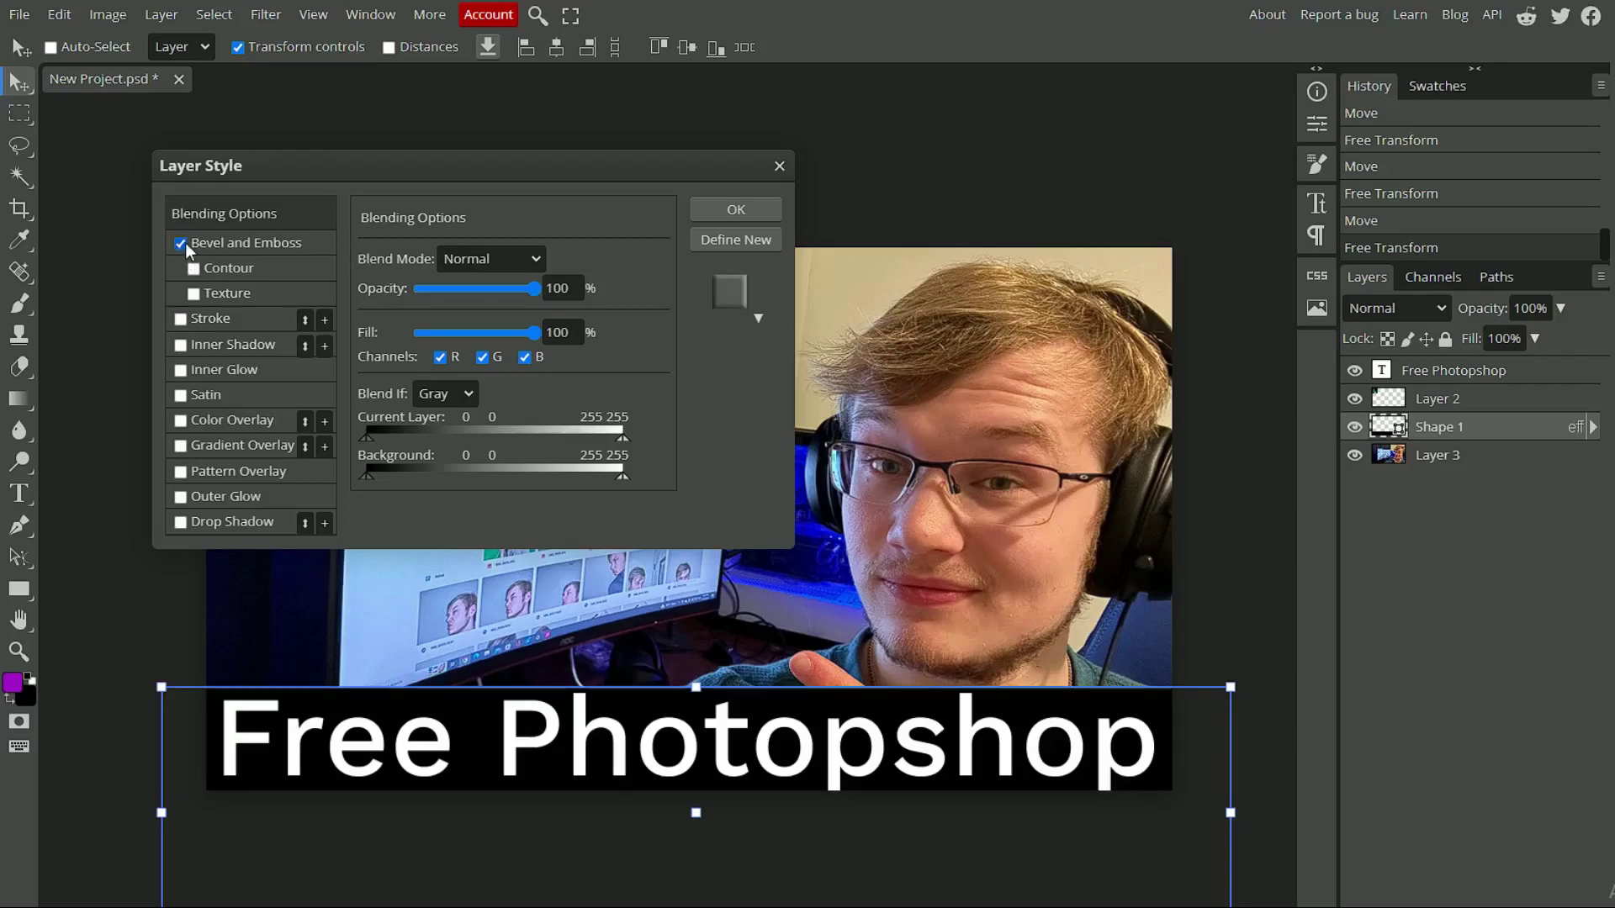
left_click(780, 165)
Step: Preview the Bevel and Emboss effect on the title text up close, and turn it off again
left_click(1422, 379)
right_click(1421, 378)
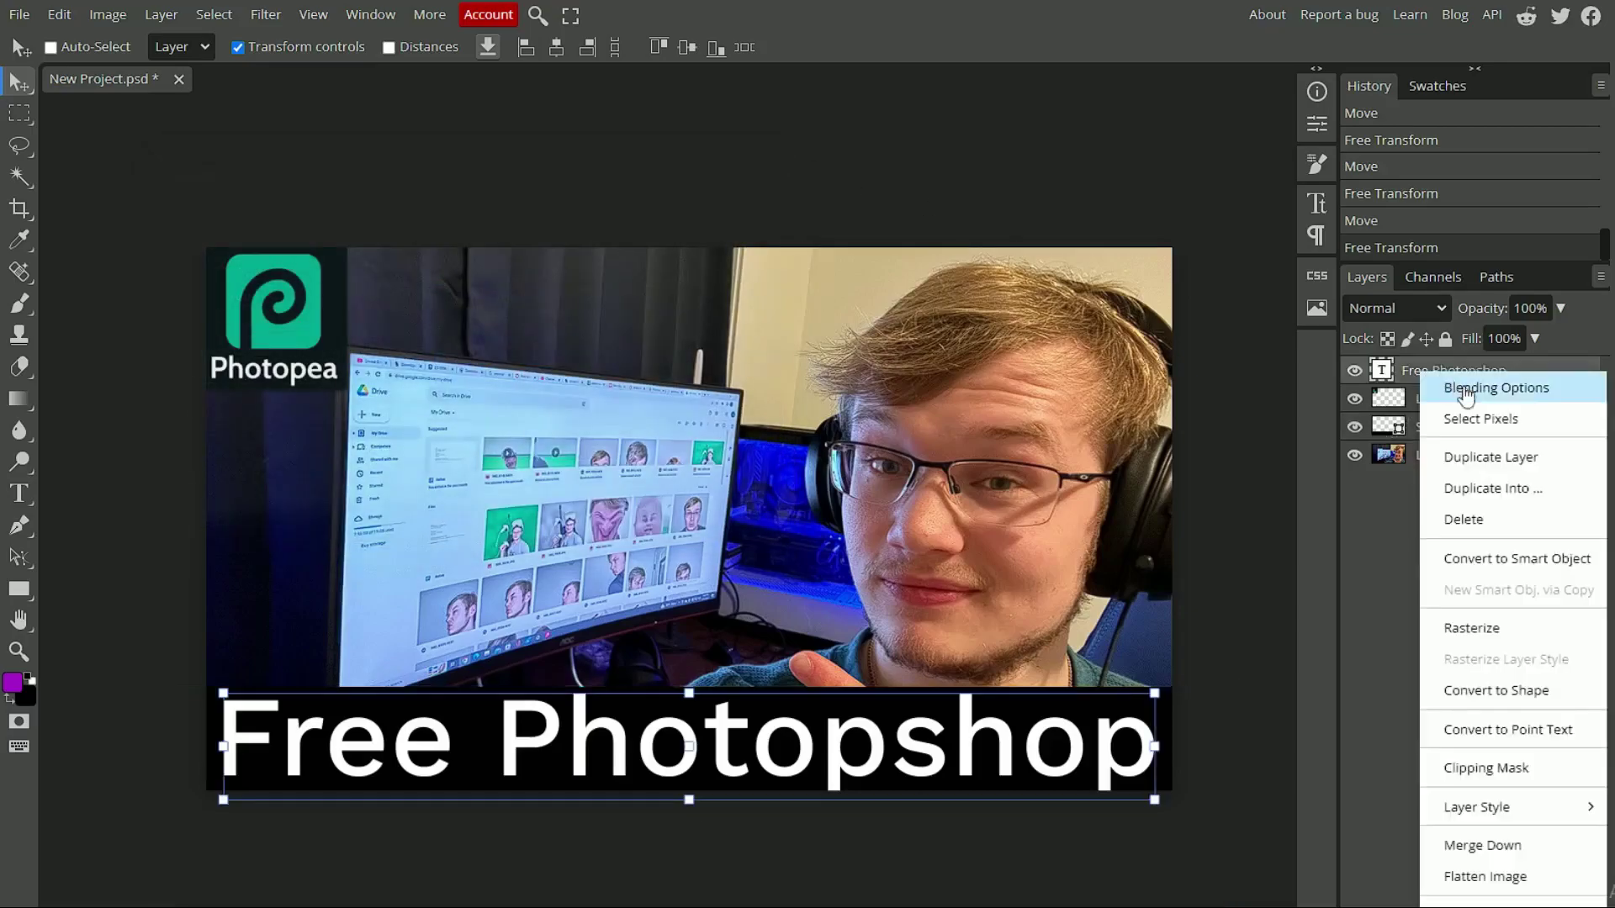
left_click(1451, 385)
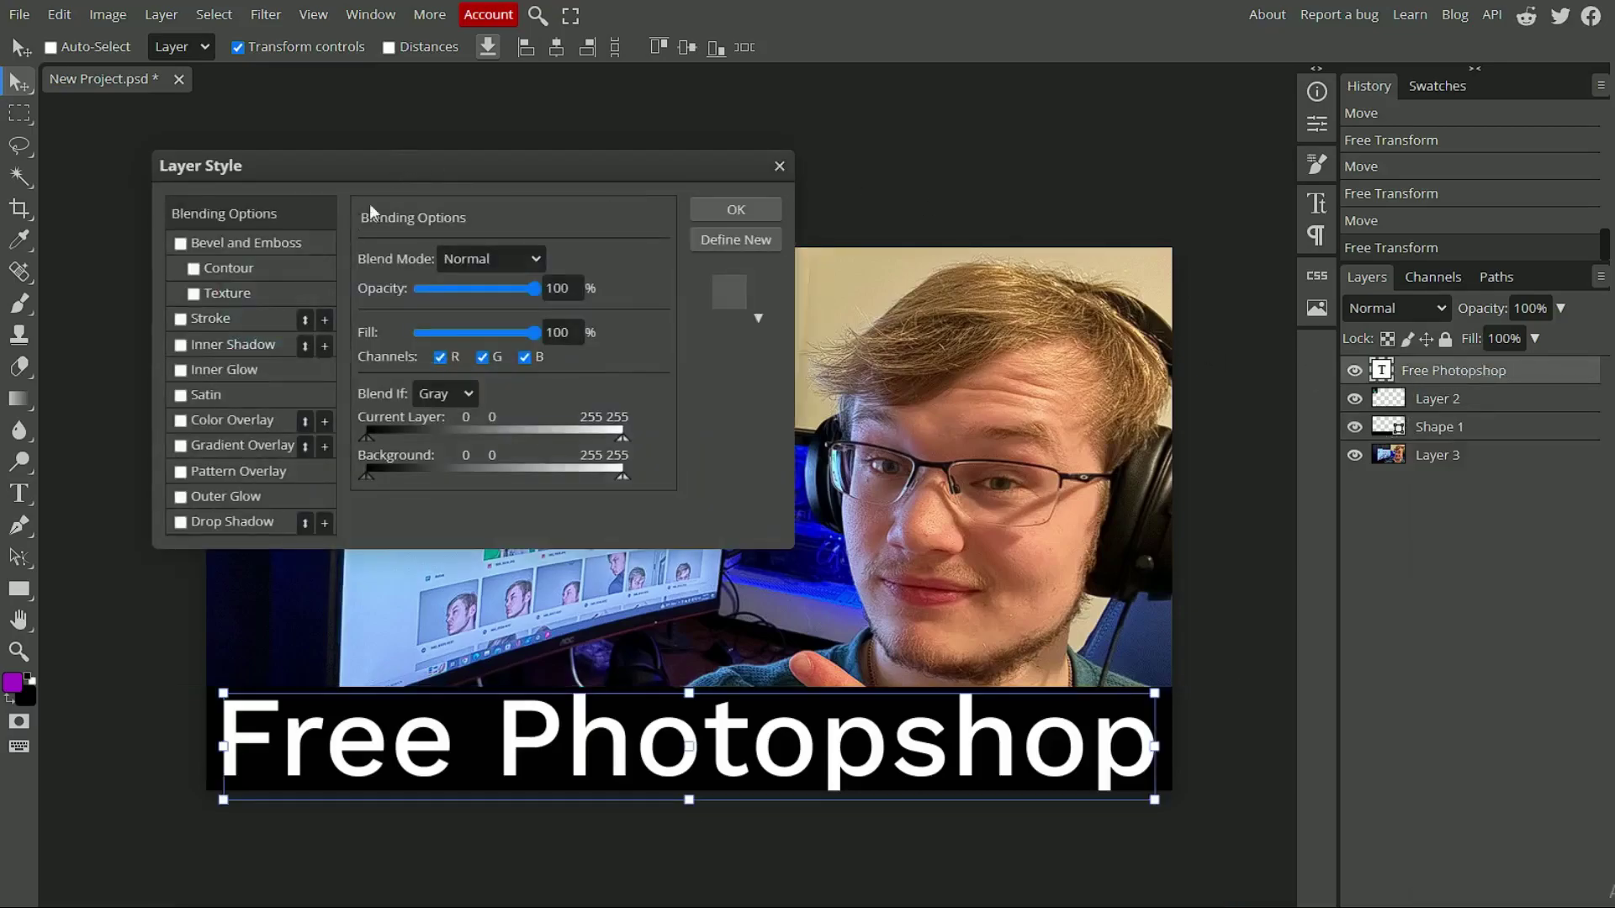
left_click(180, 243)
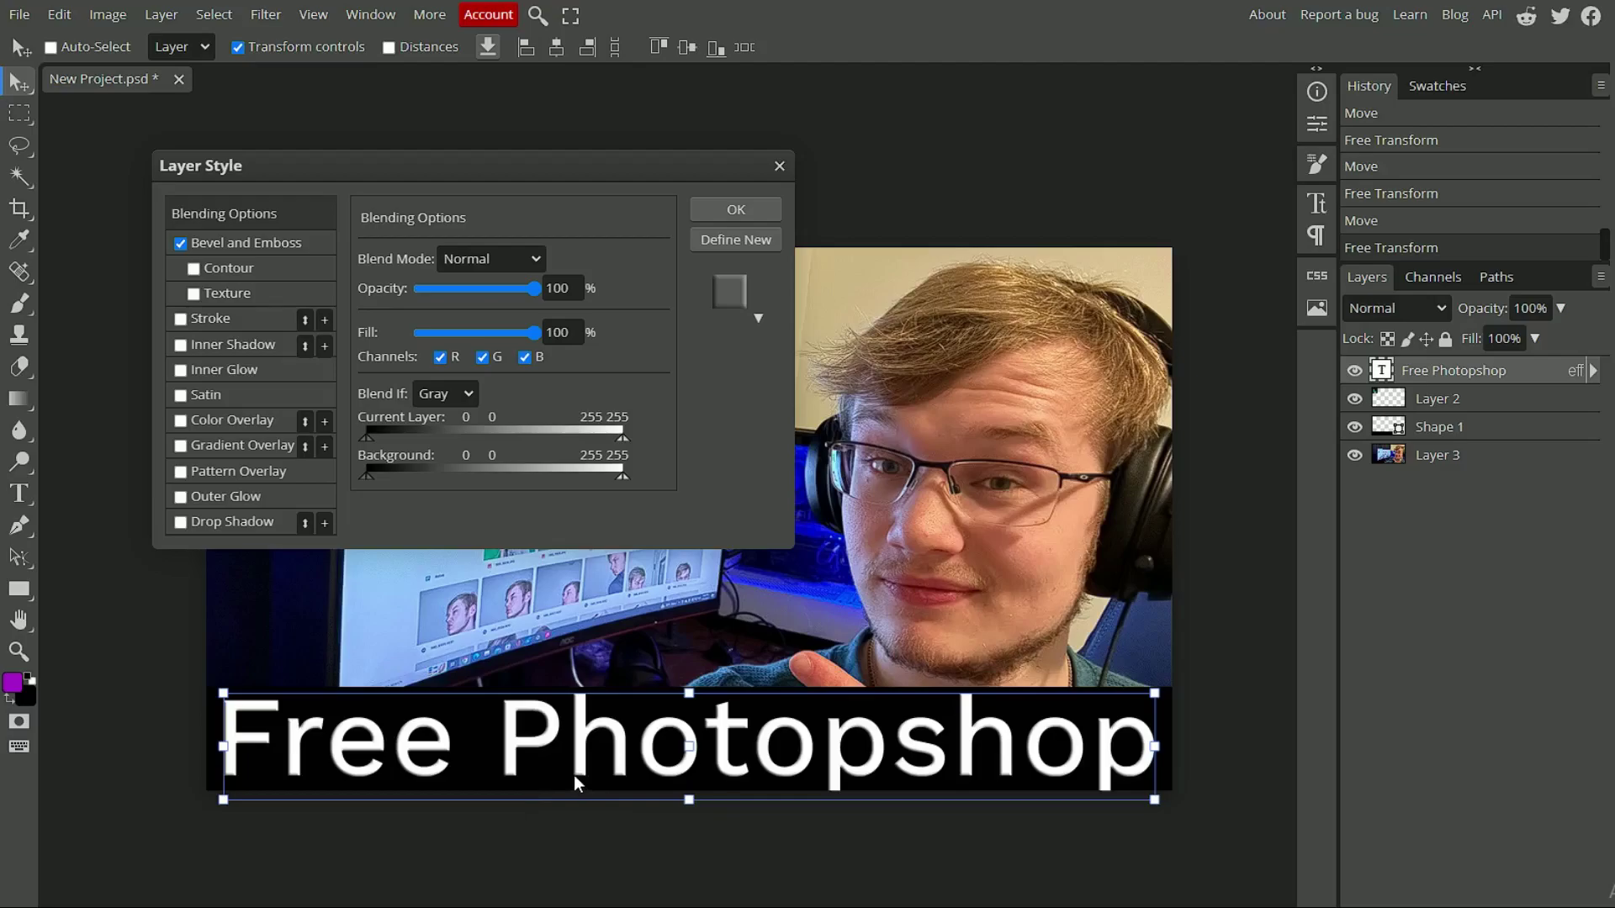
scroll(587, 769, "up", 5)
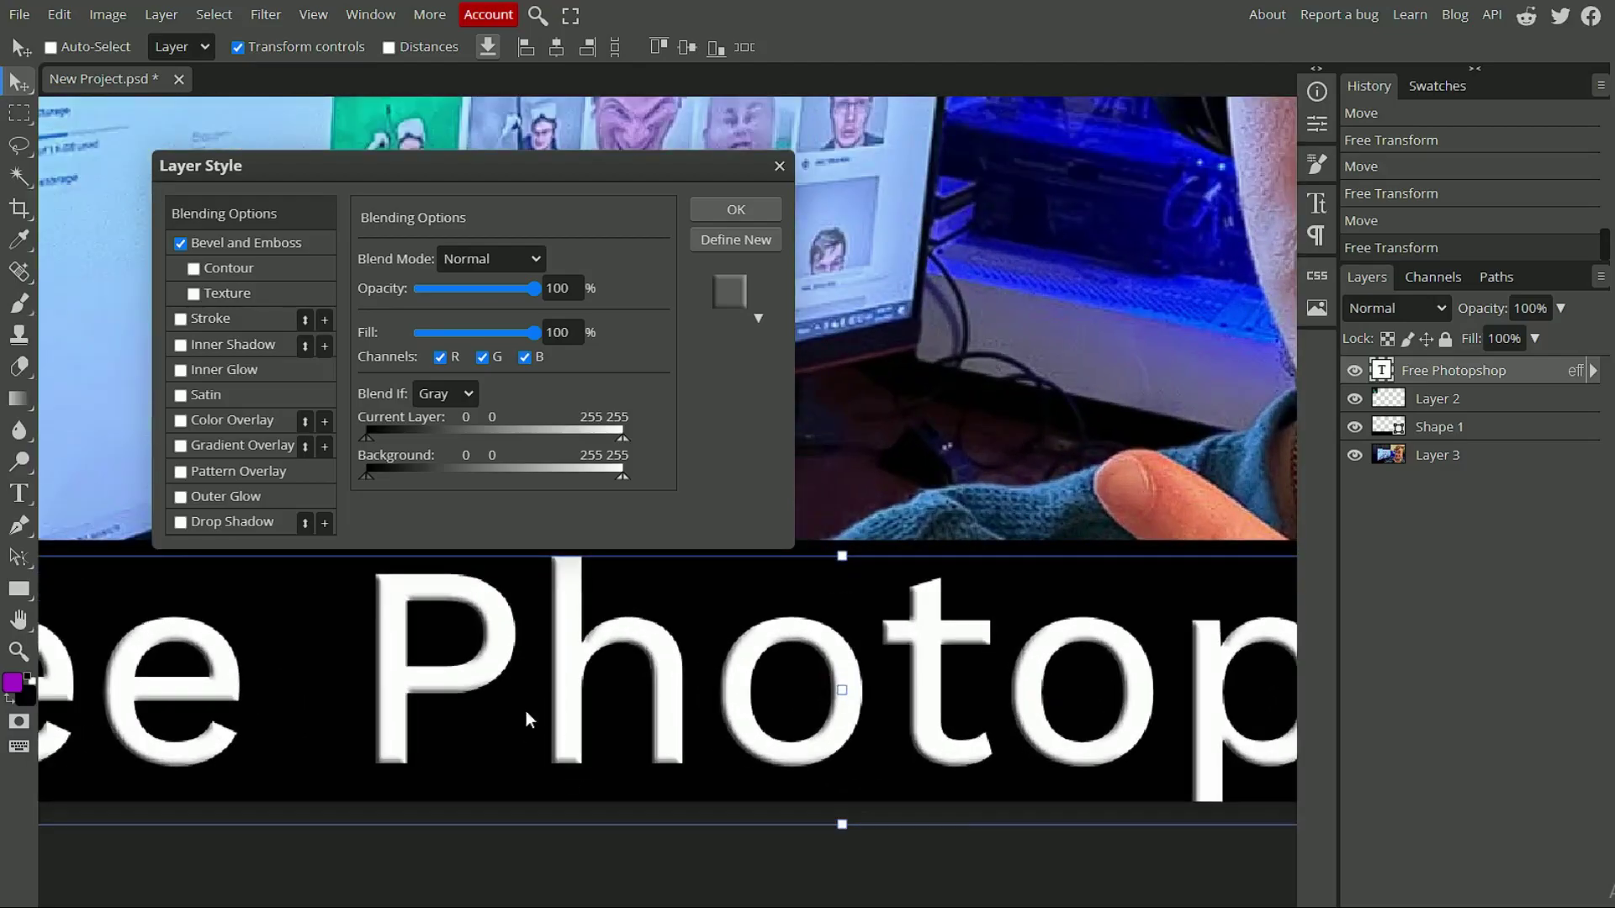
left_click(180, 243)
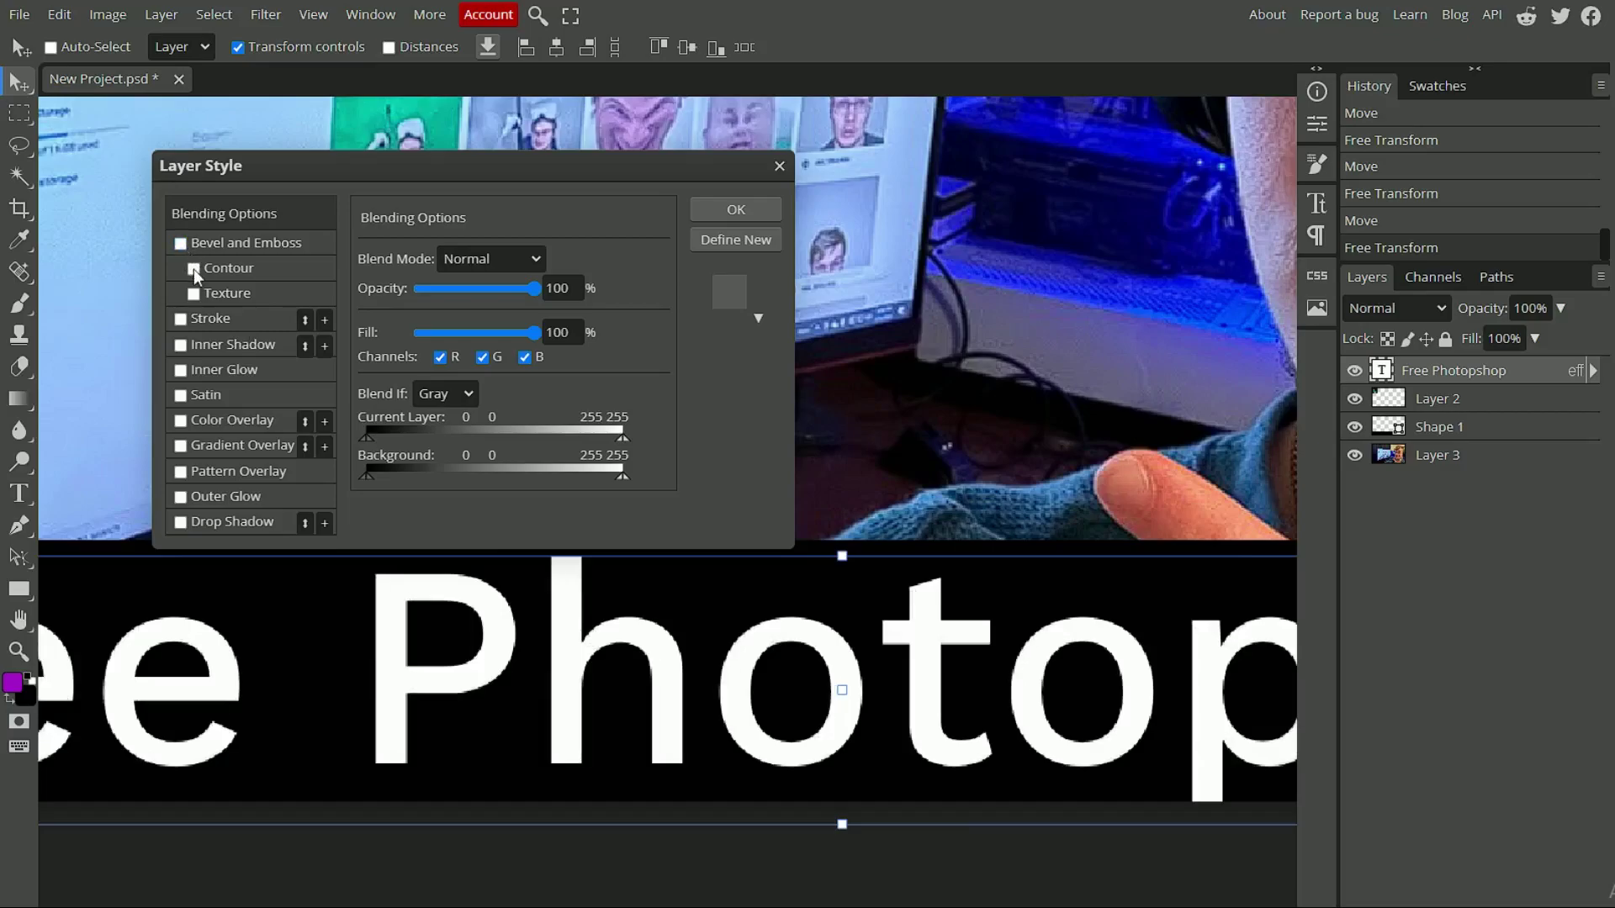
Step: Turn on Bevel and Emboss for the title together with its Contour option
left_click(194, 269)
left_click(180, 243)
left_click(194, 269)
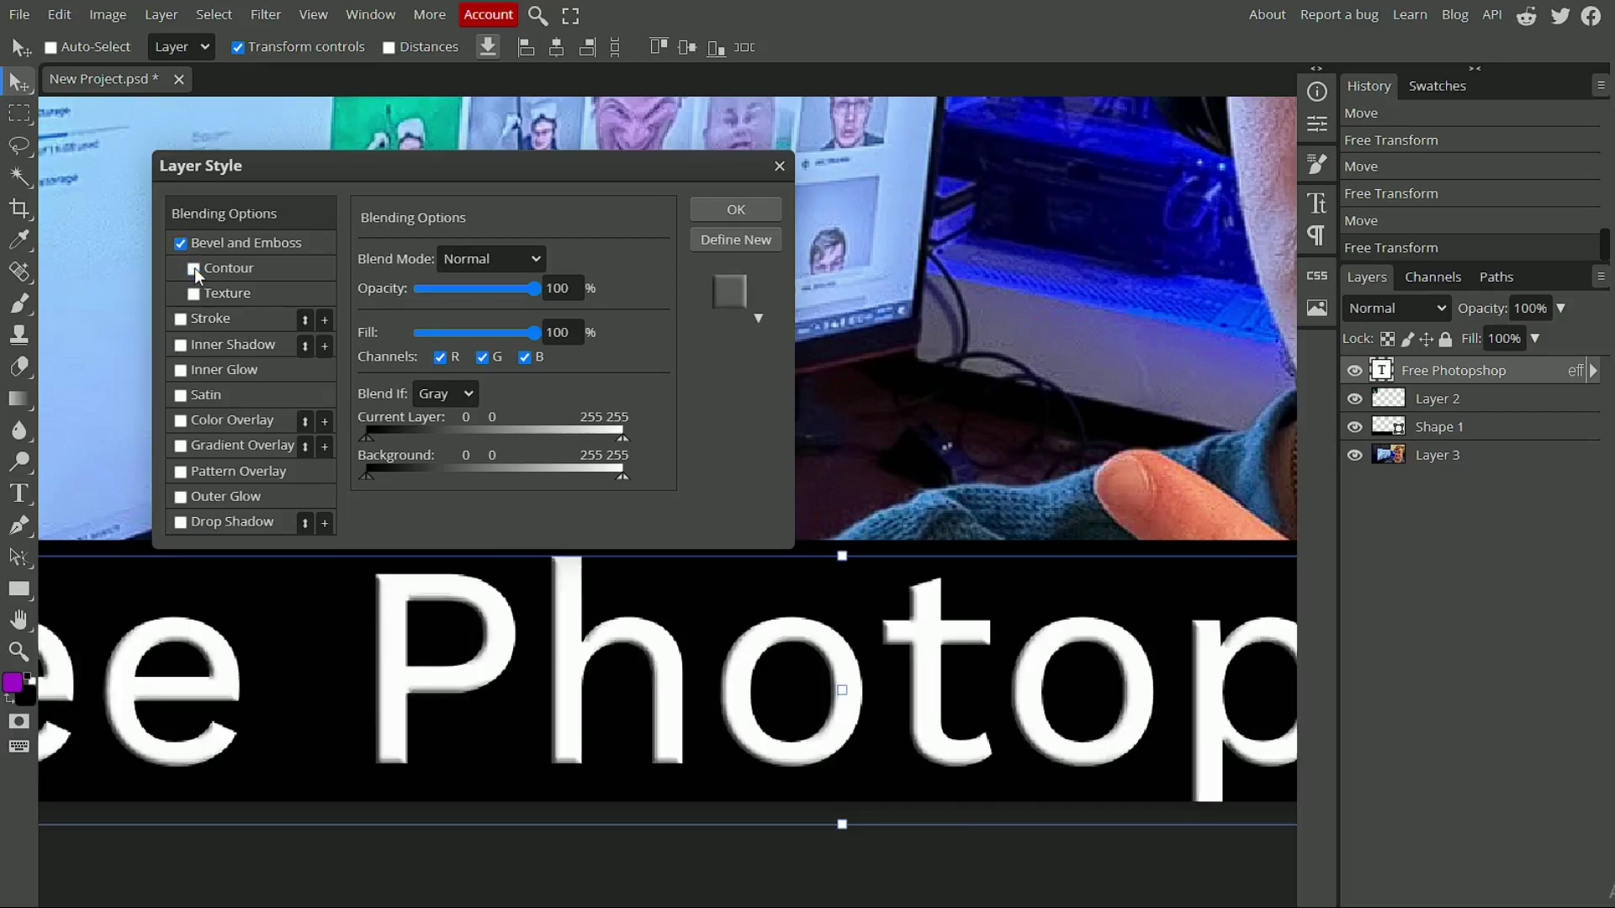
left_click(194, 269)
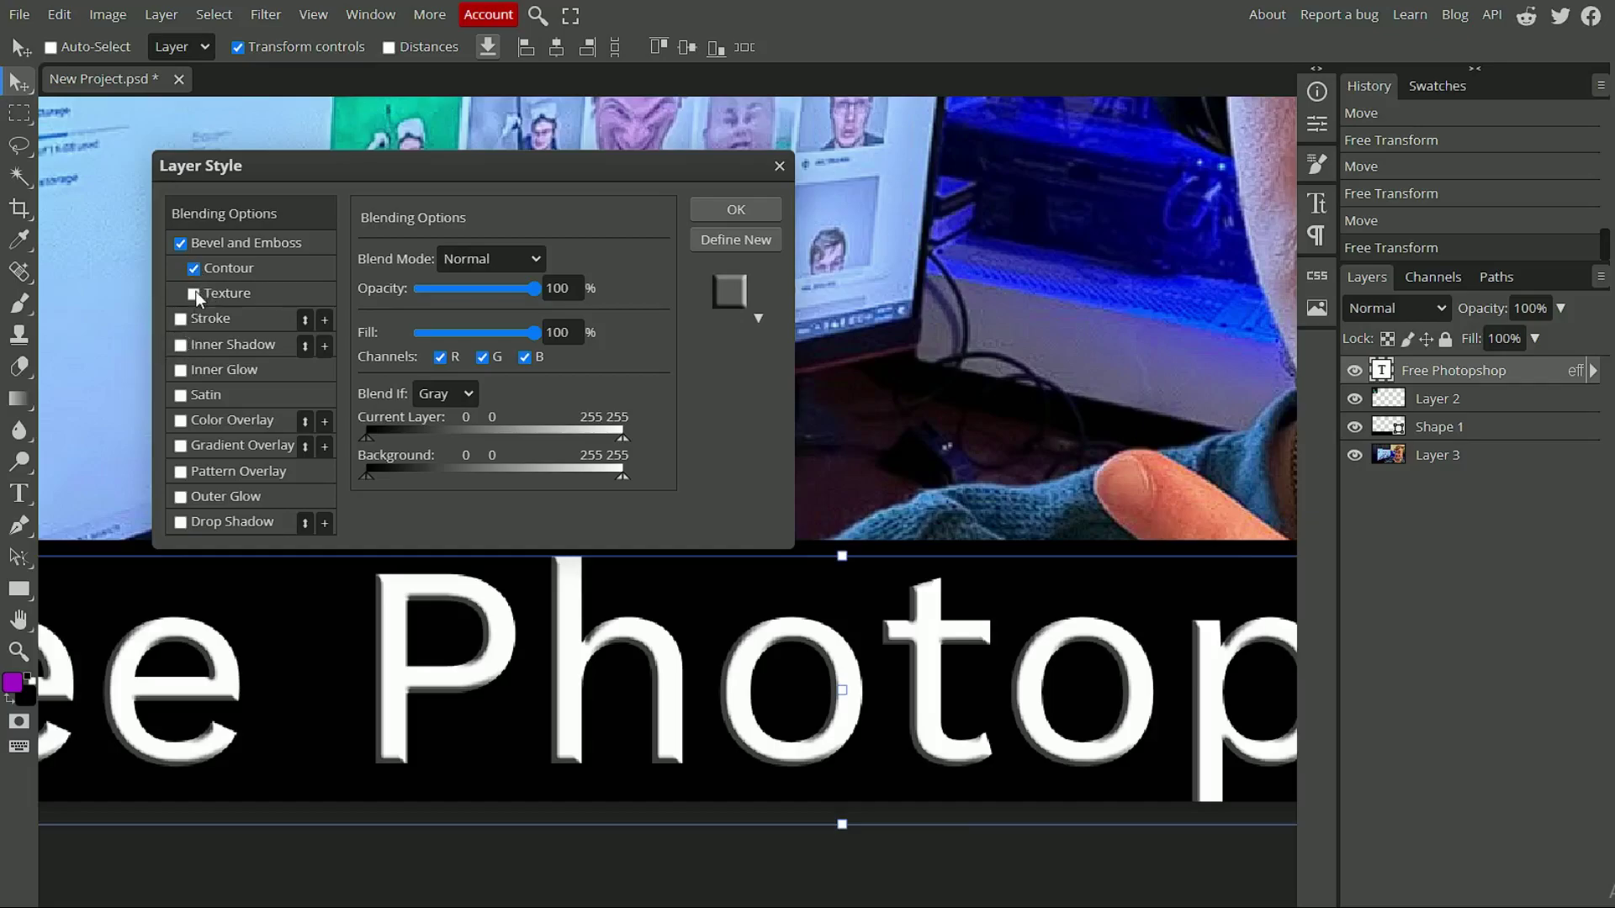
Step: Try the Texture and Stroke effects on the title, switching each one off again
left_click(193, 294)
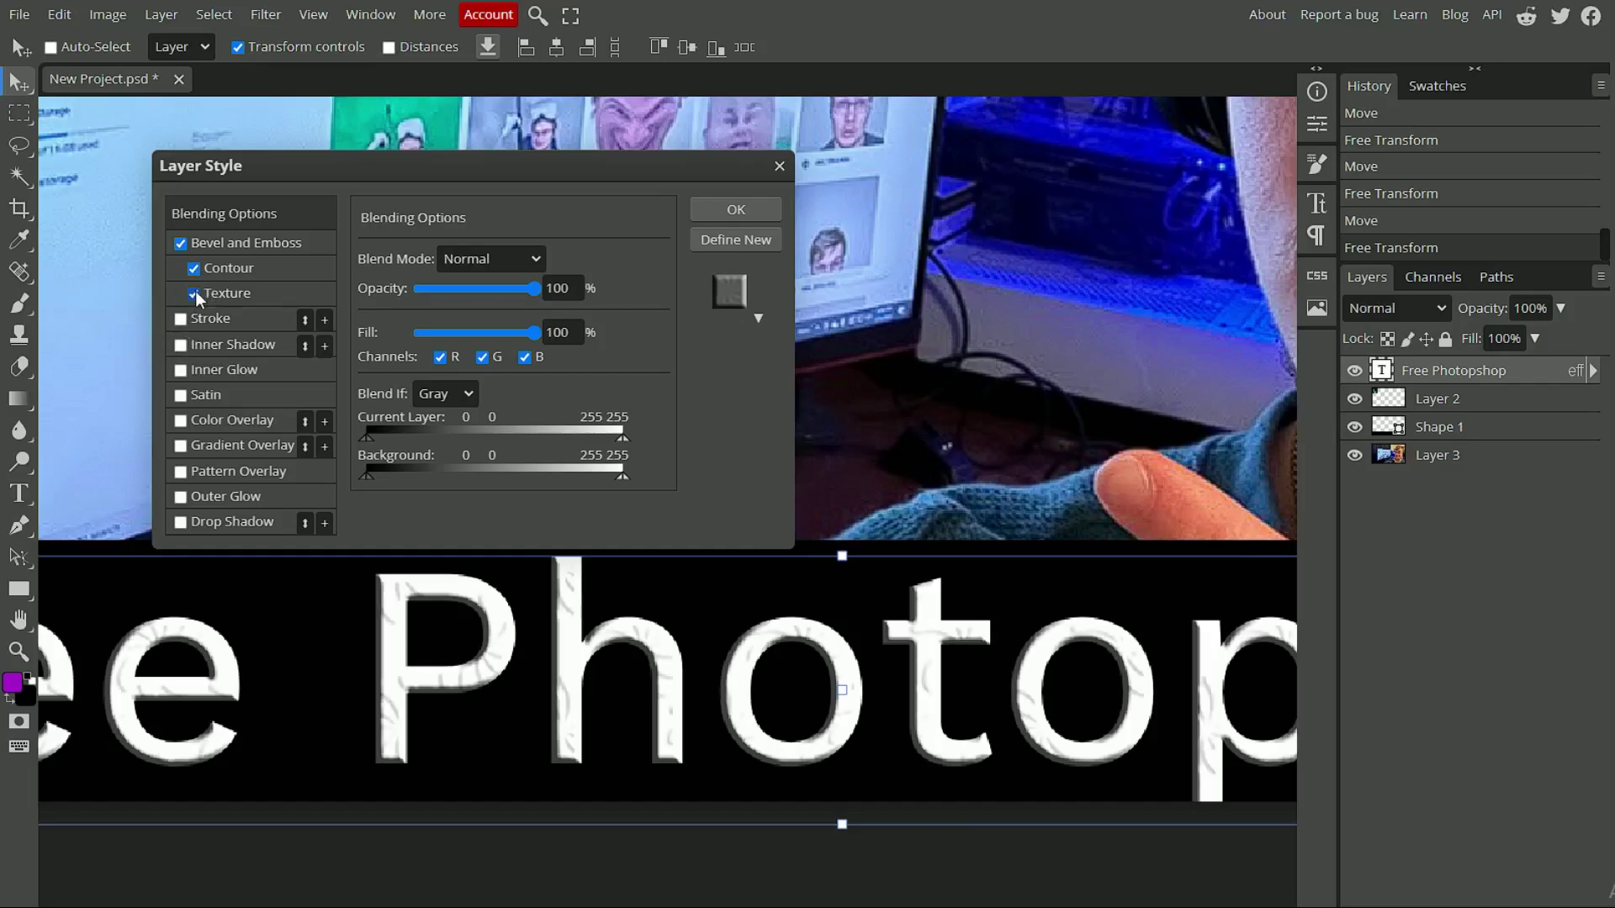
left_click(195, 293)
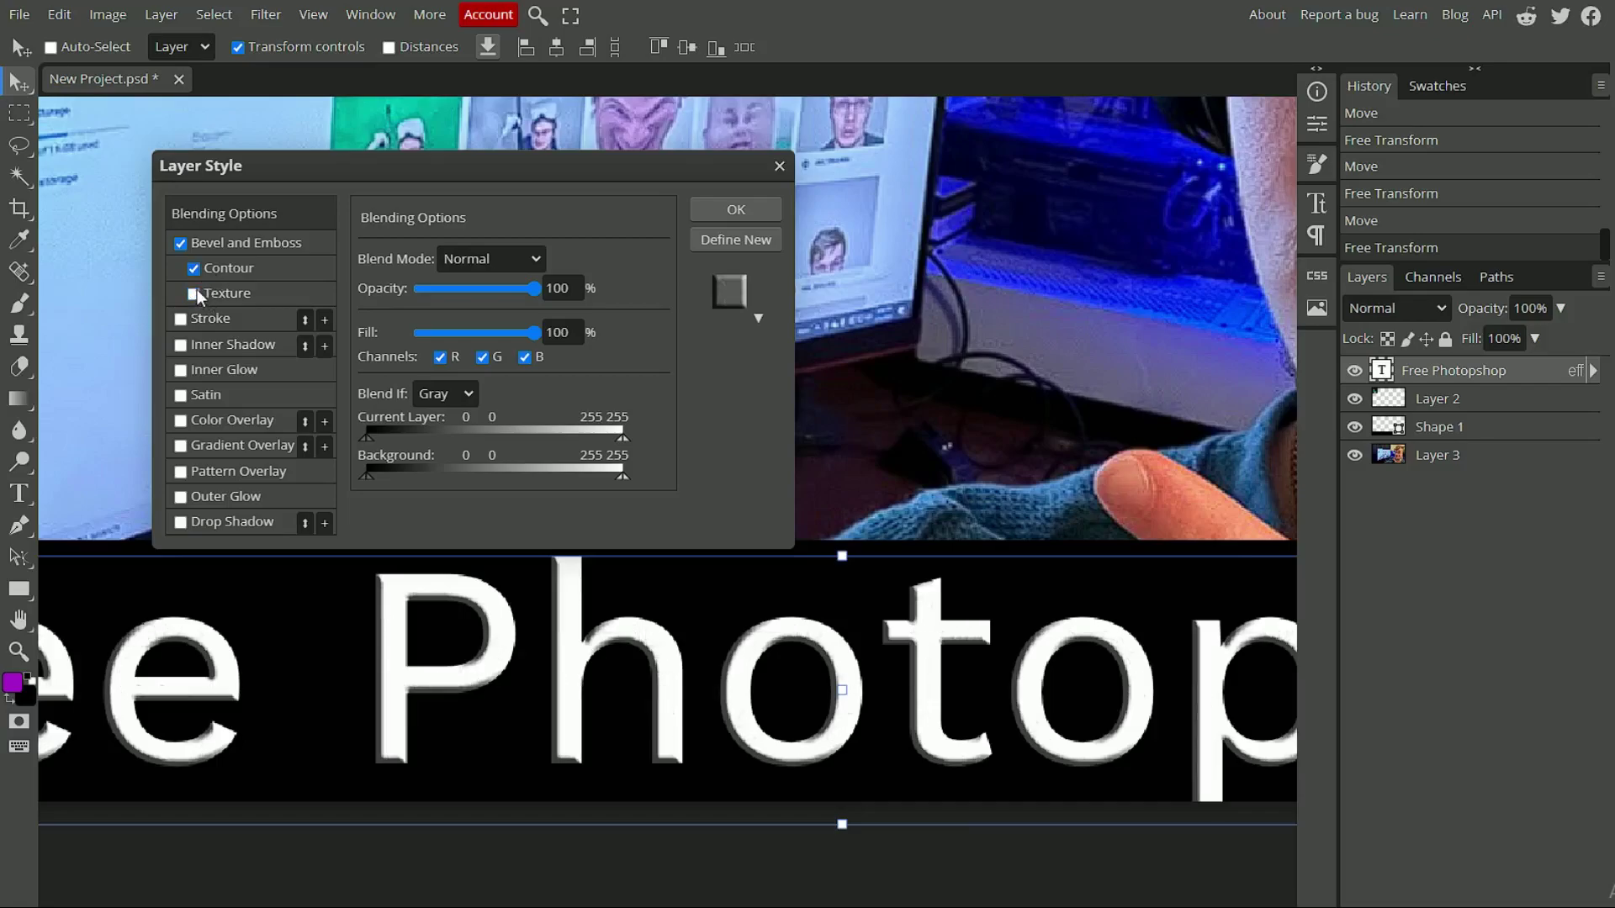
left_click(179, 321)
left_click(180, 321)
Step: Turn off the title's Bevel and Emboss, toggle its Stroke on and off, and apply the layer style
left_click(179, 243)
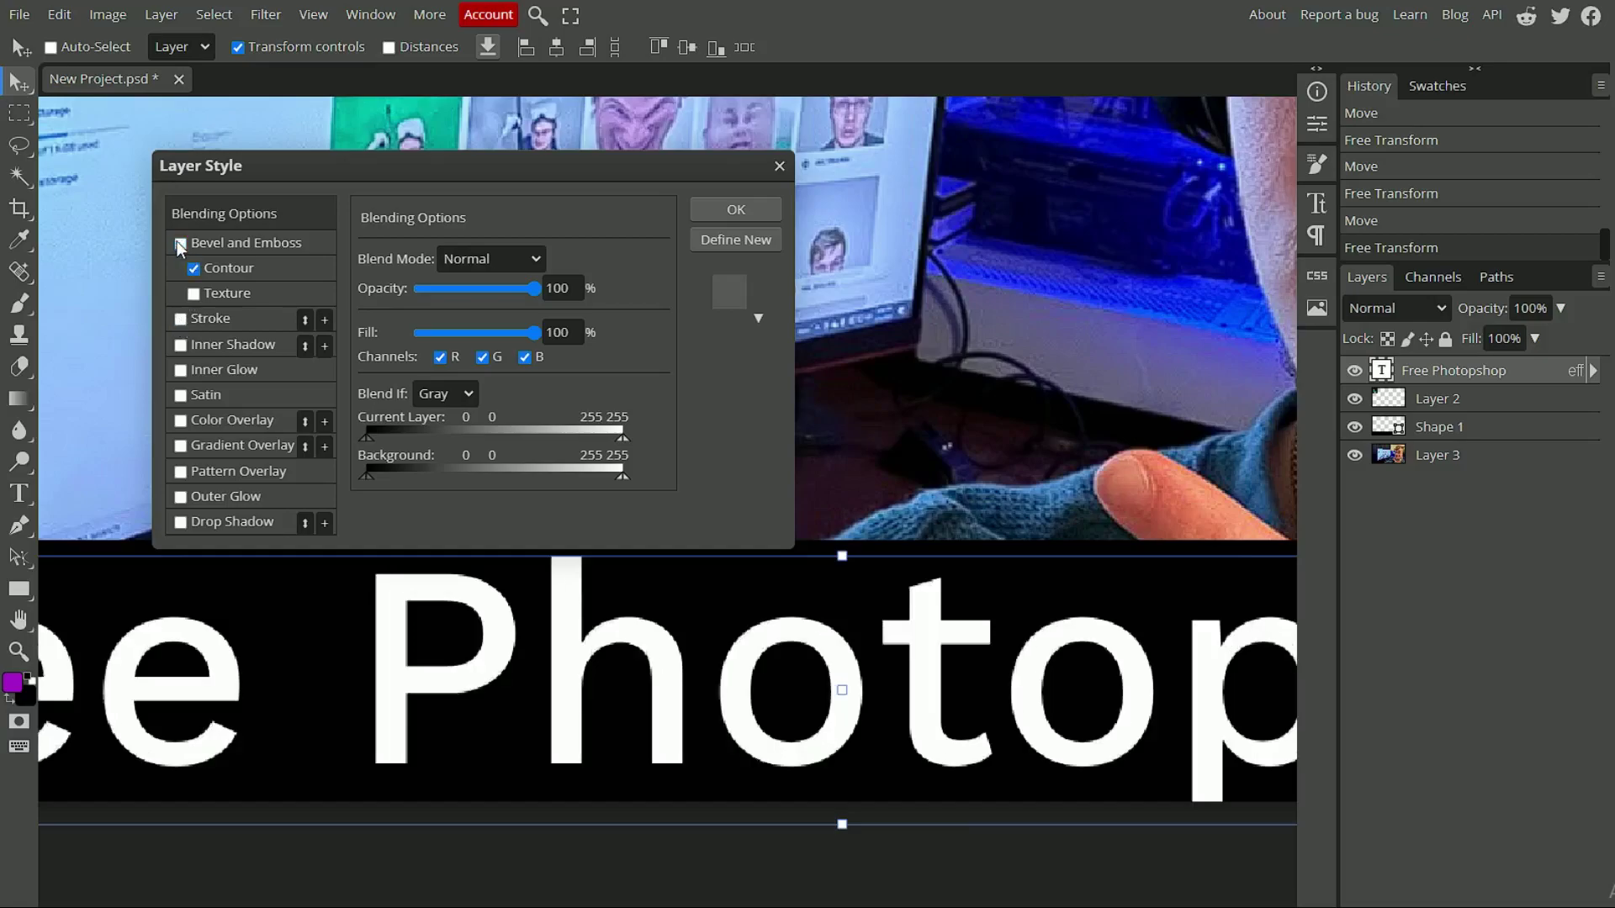
left_click(180, 320)
left_click(180, 322)
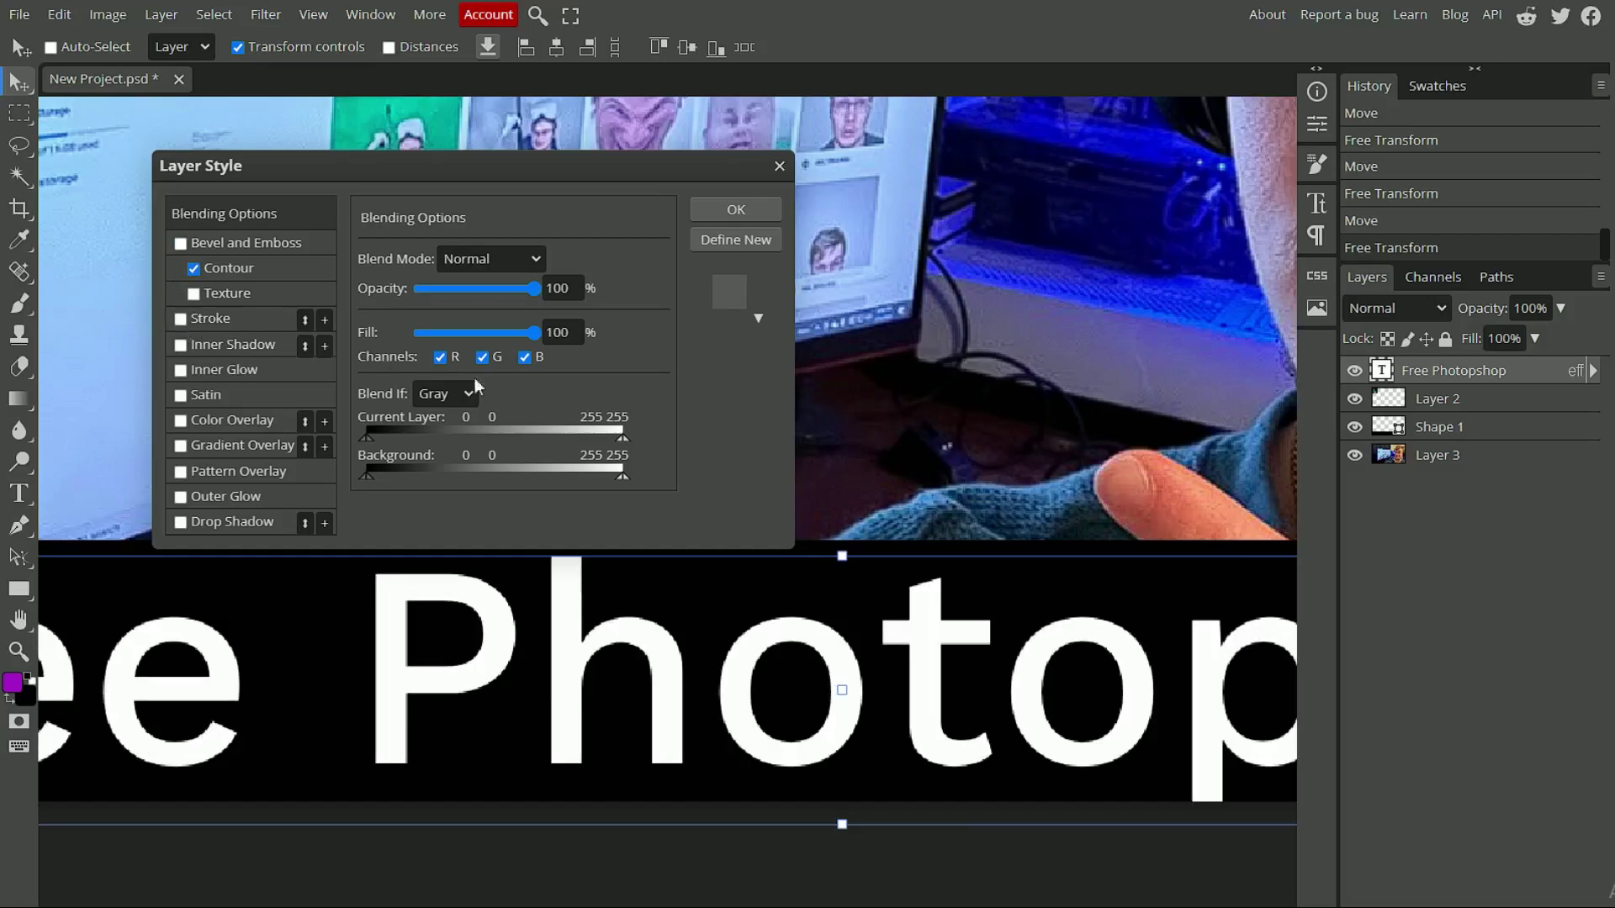
left_click(1375, 434)
left_click(750, 209)
Step: Hide the black rectangle layer, and preview a Stroke on the title against the photo before turning it off
left_click(1354, 427)
right_click(1384, 373)
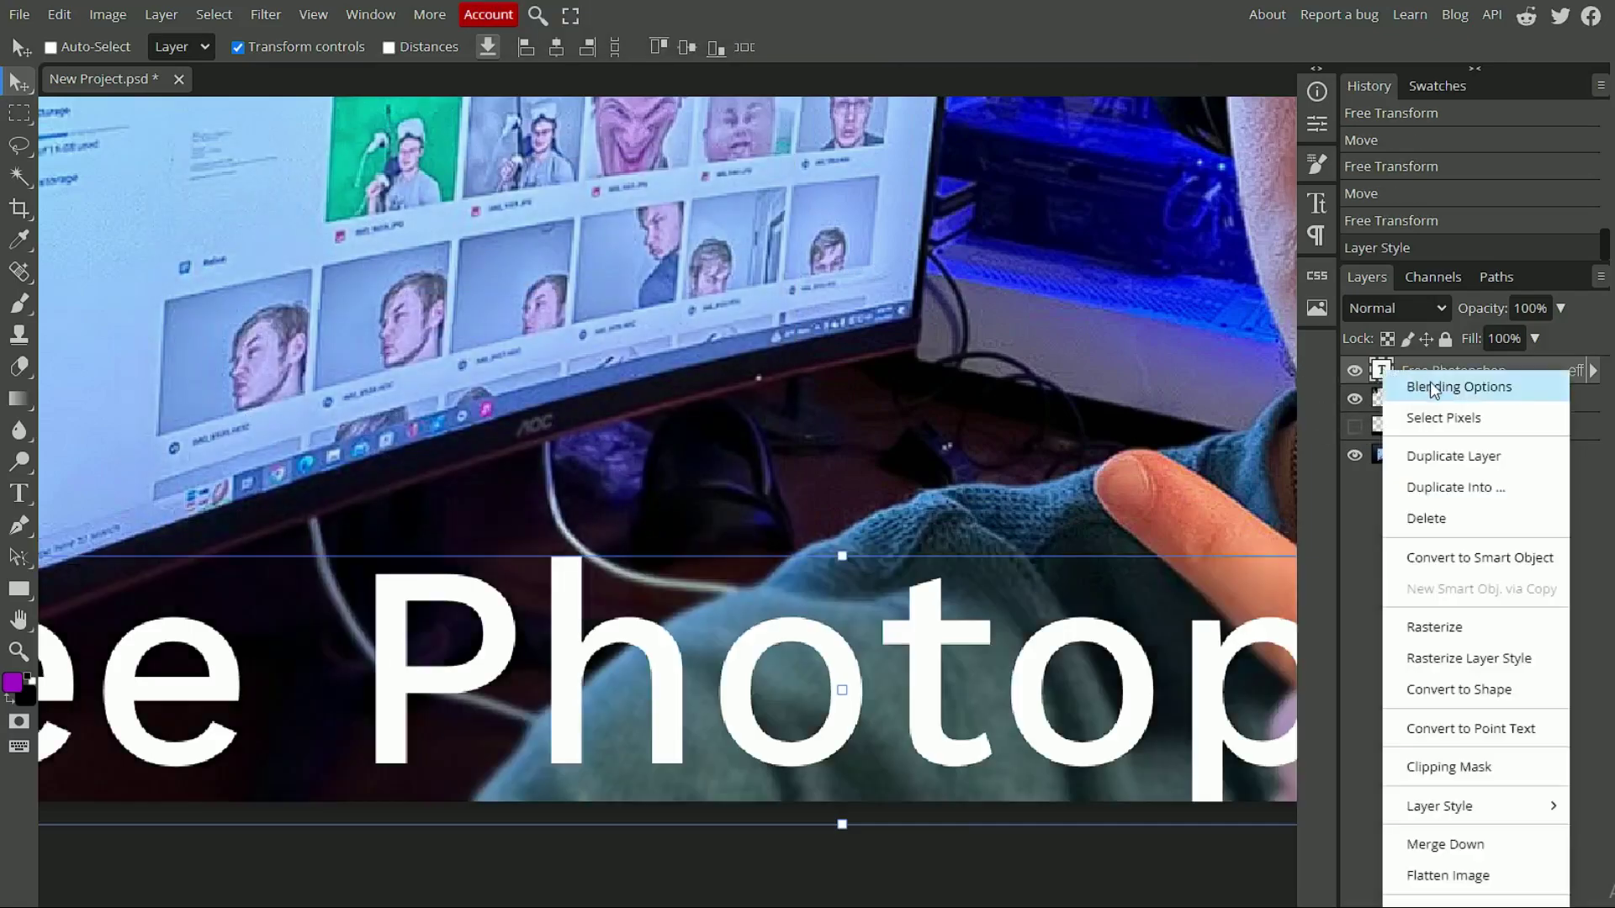
left_click(1433, 386)
left_click(180, 319)
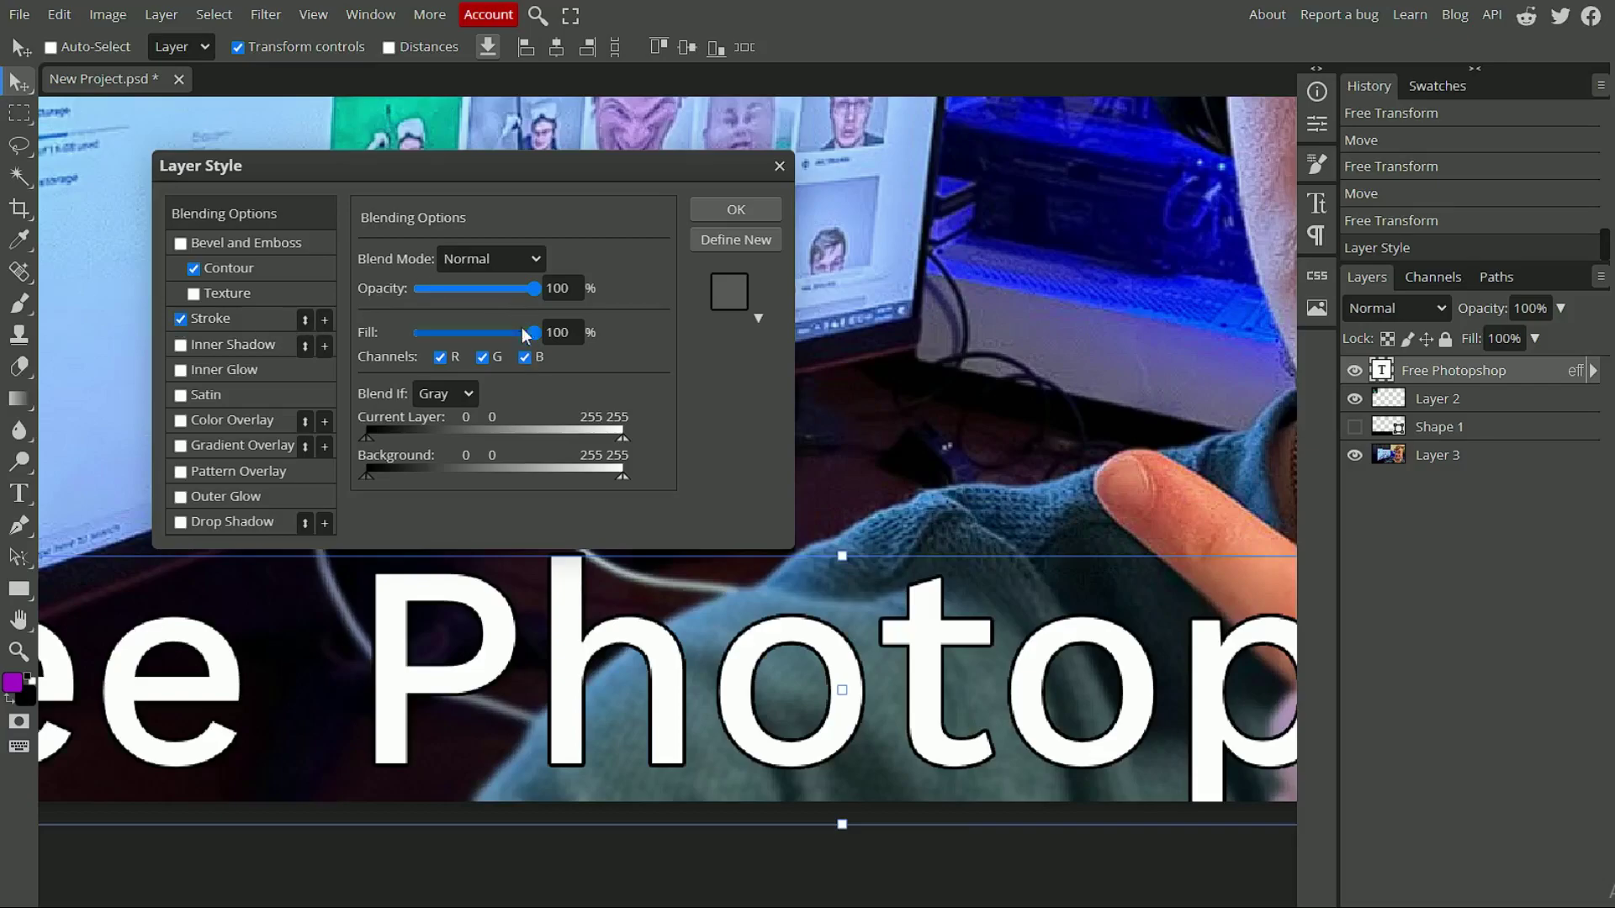
left_click(180, 319)
Step: Add an Inner Shadow to the title with an angle of 56° and 97% opacity
left_click(180, 344)
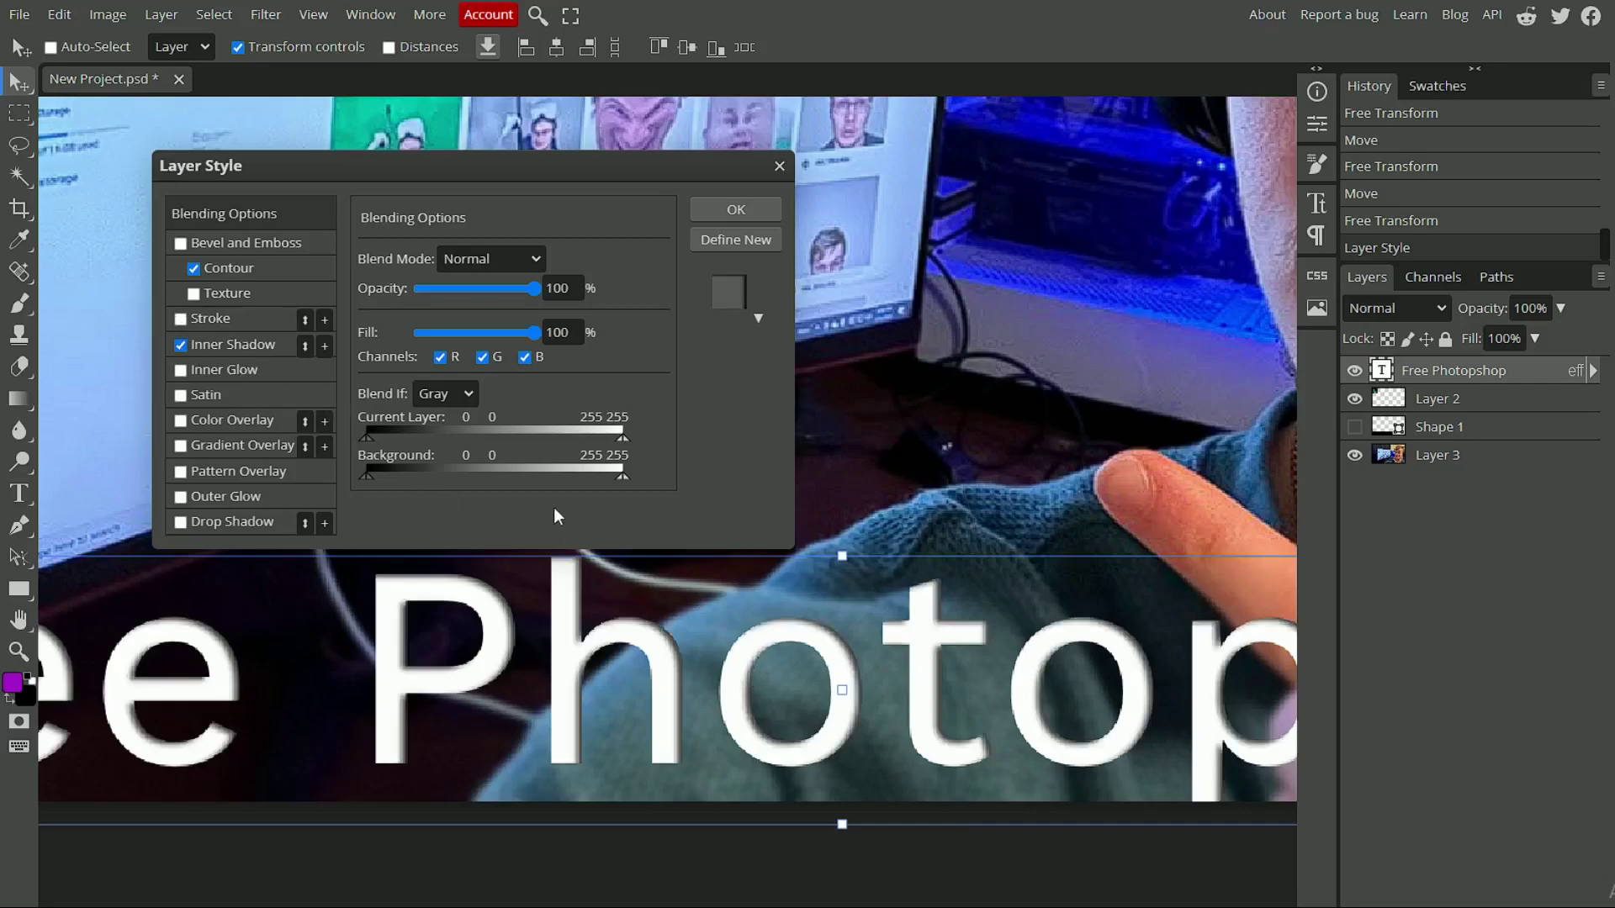
left_click(246, 345)
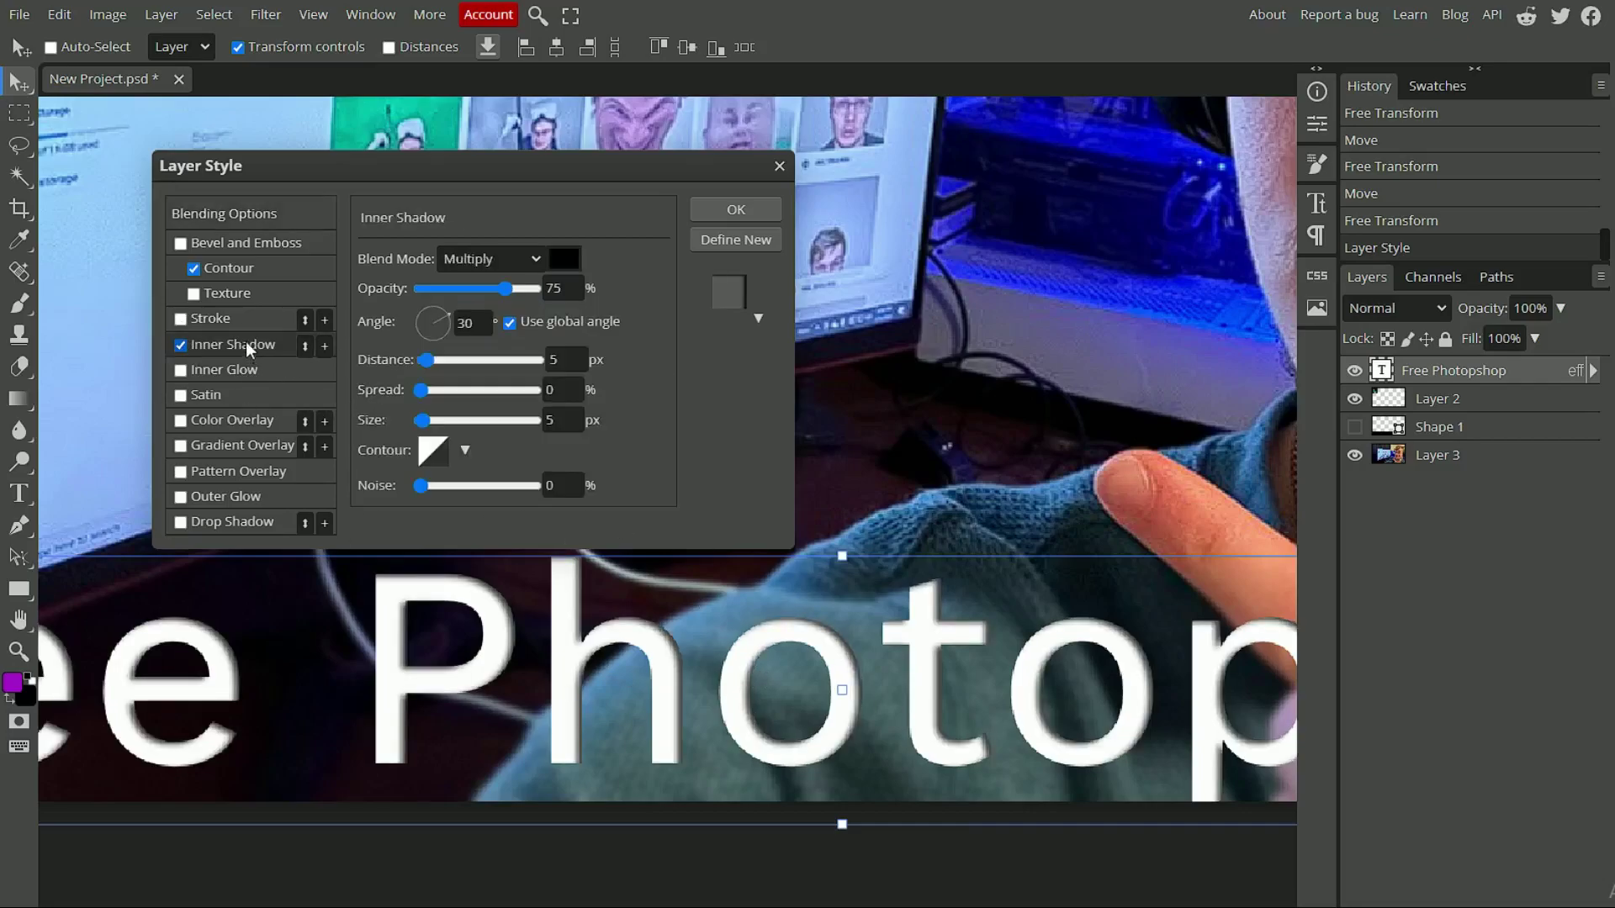
left_click(436, 314)
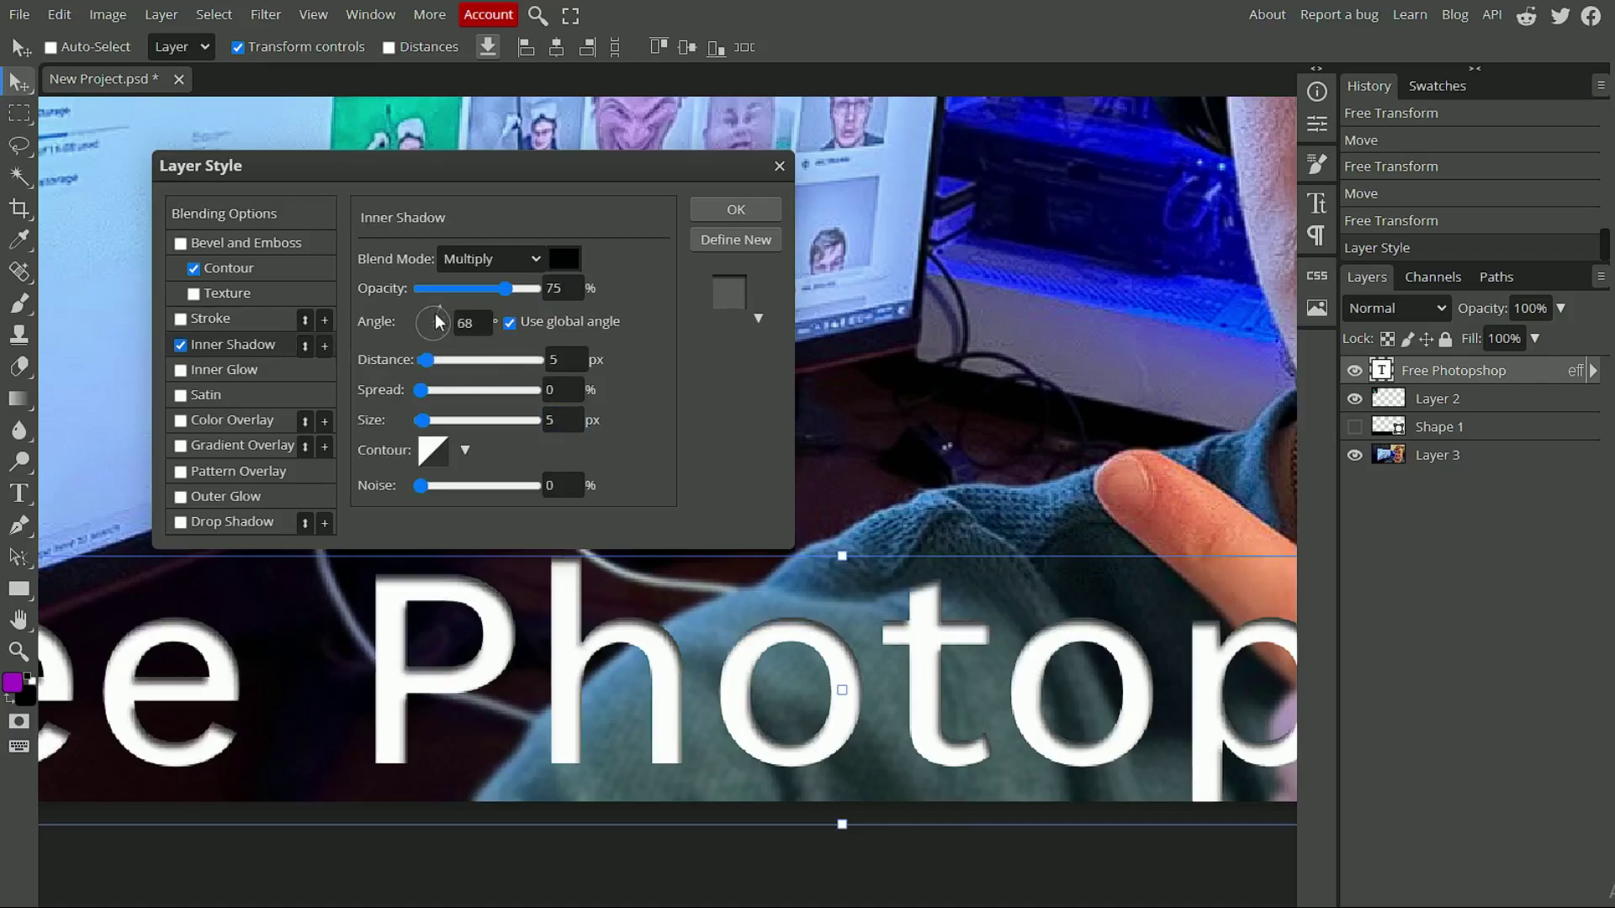
left_click_drag(436, 322, 532, 295)
Step: Try the title's inner shadow with 5 px distance, 36% spread, 0 px size and 97% noise, and turn the effect off
left_click_drag(427, 360, 502, 390)
mouse_move(416, 421)
left_mouse_down()
mouse_move(461, 426)
mouse_move(418, 421)
left_mouse_up()
left_click_drag(436, 361, 400, 421)
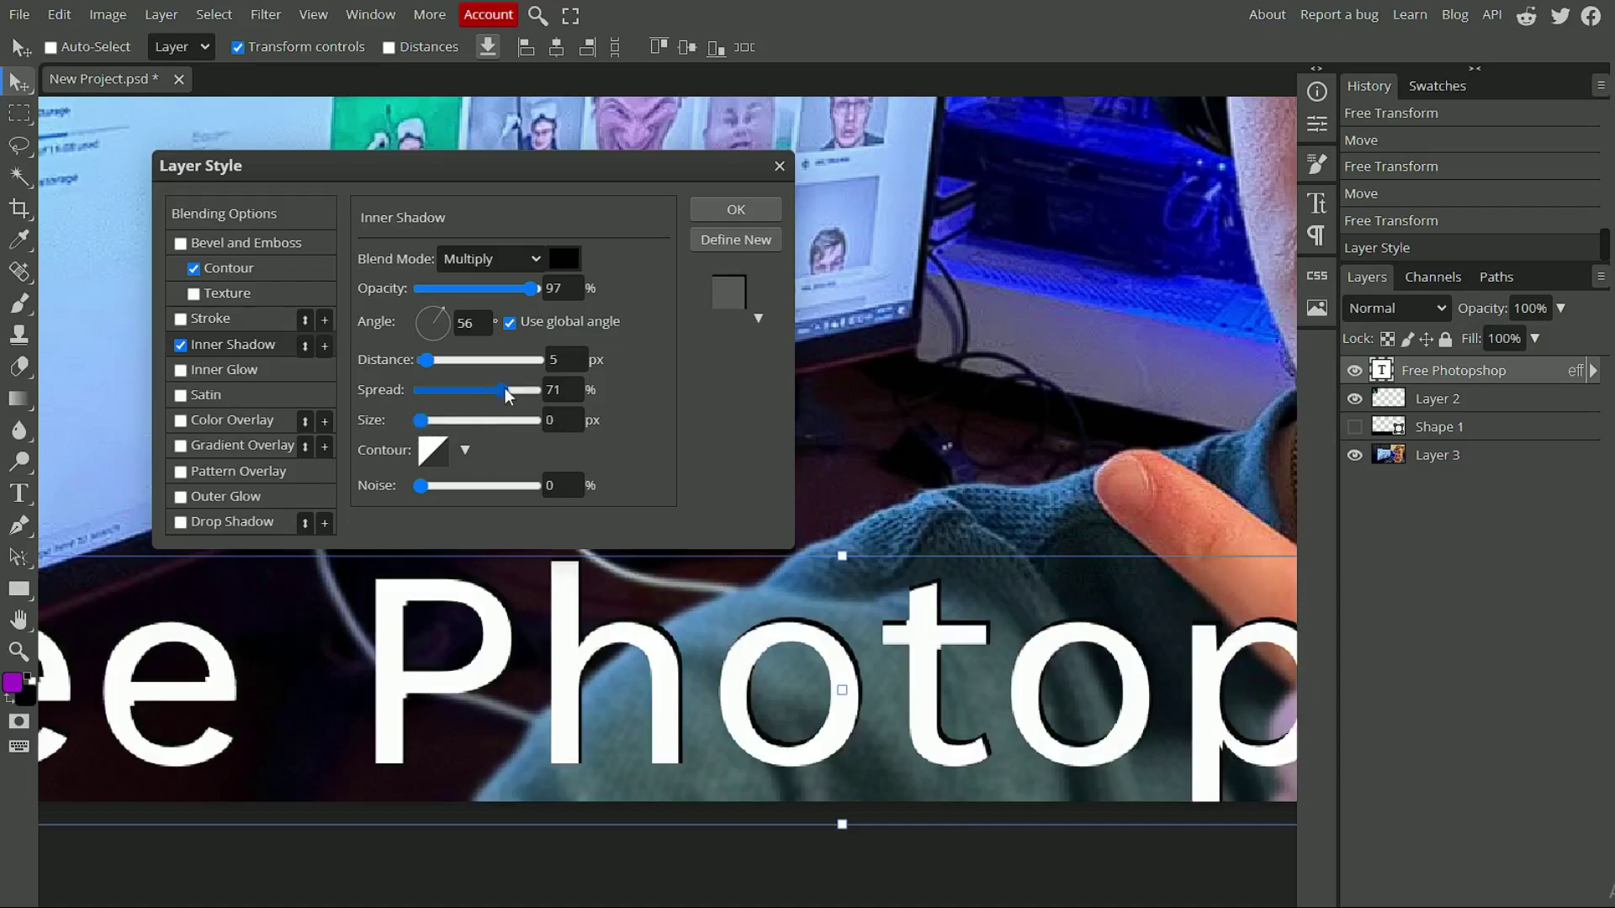
left_click_drag(505, 386, 461, 404)
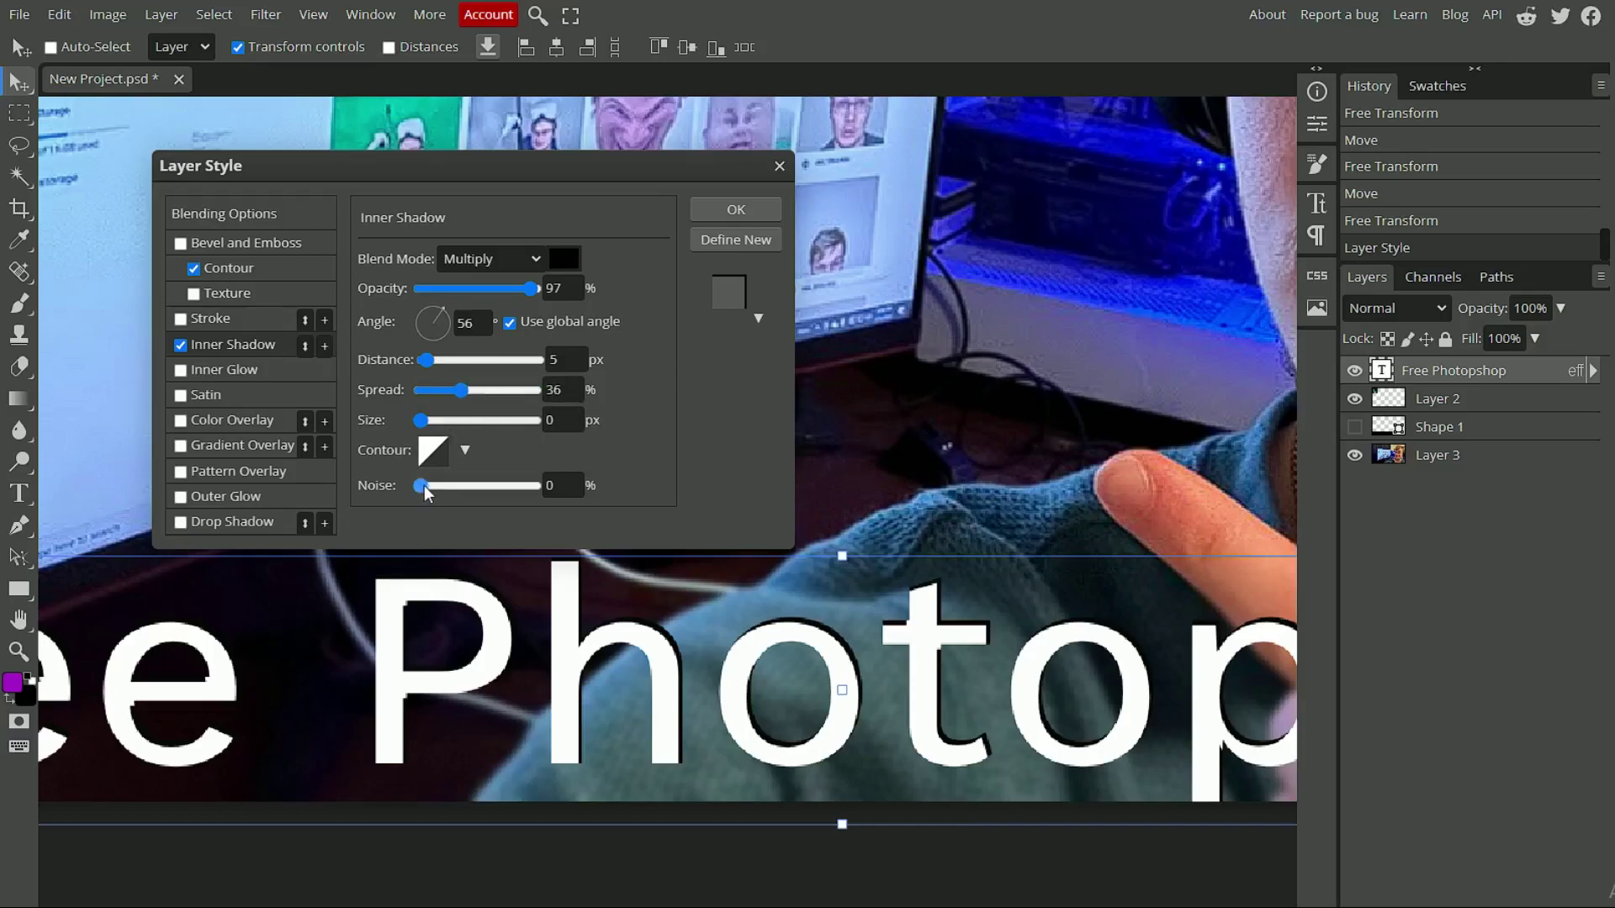
left_click_drag(420, 485, 528, 493)
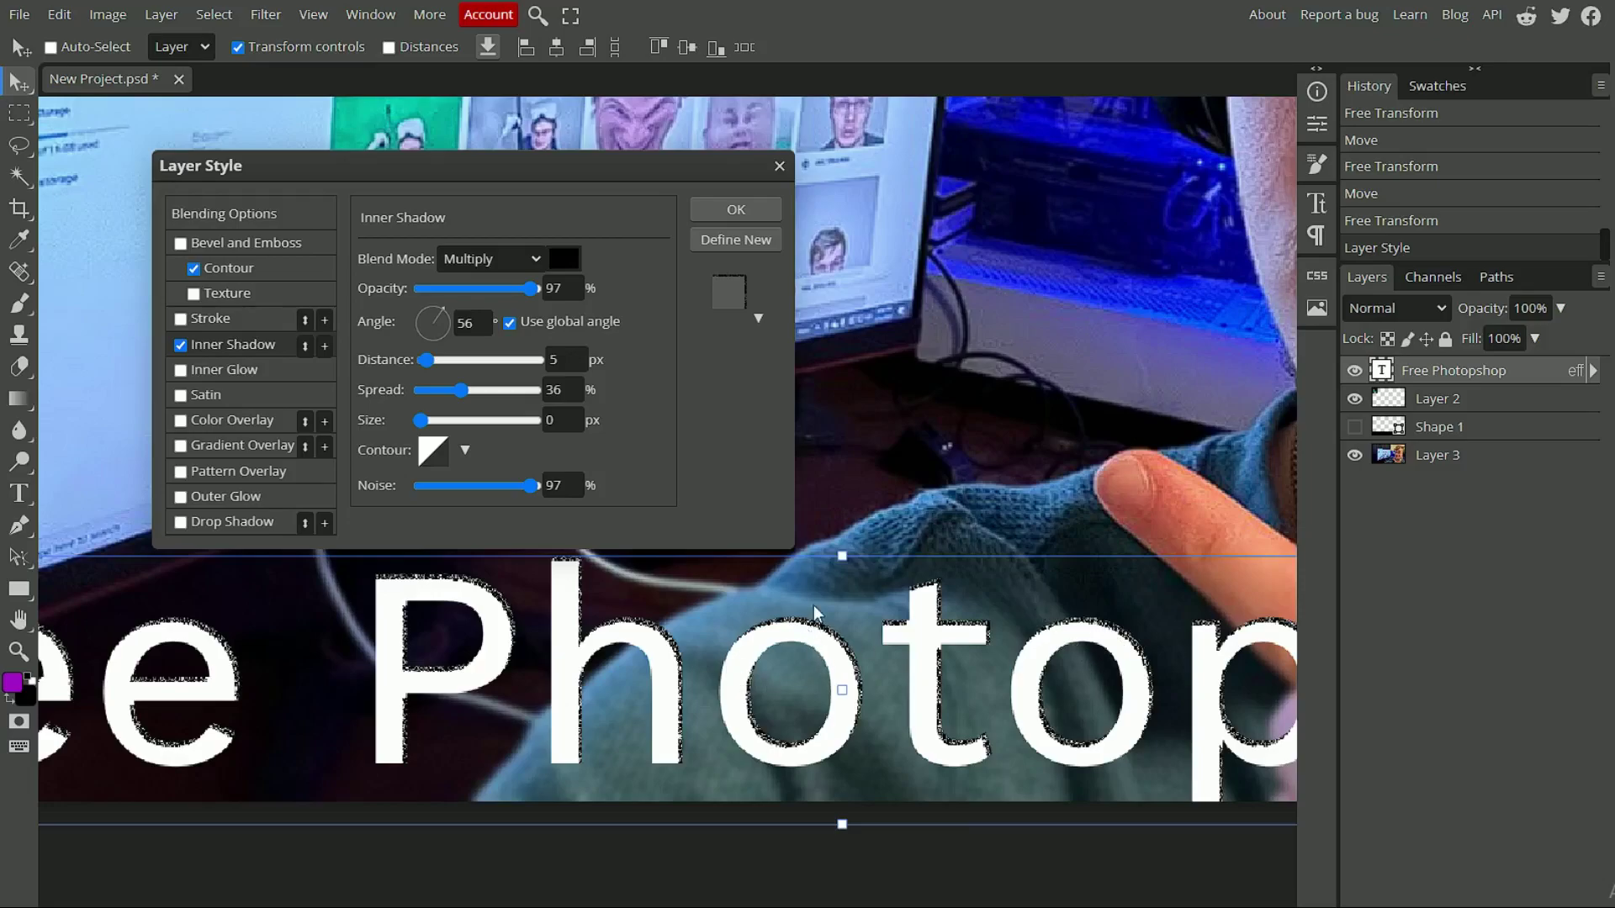
left_click(180, 345)
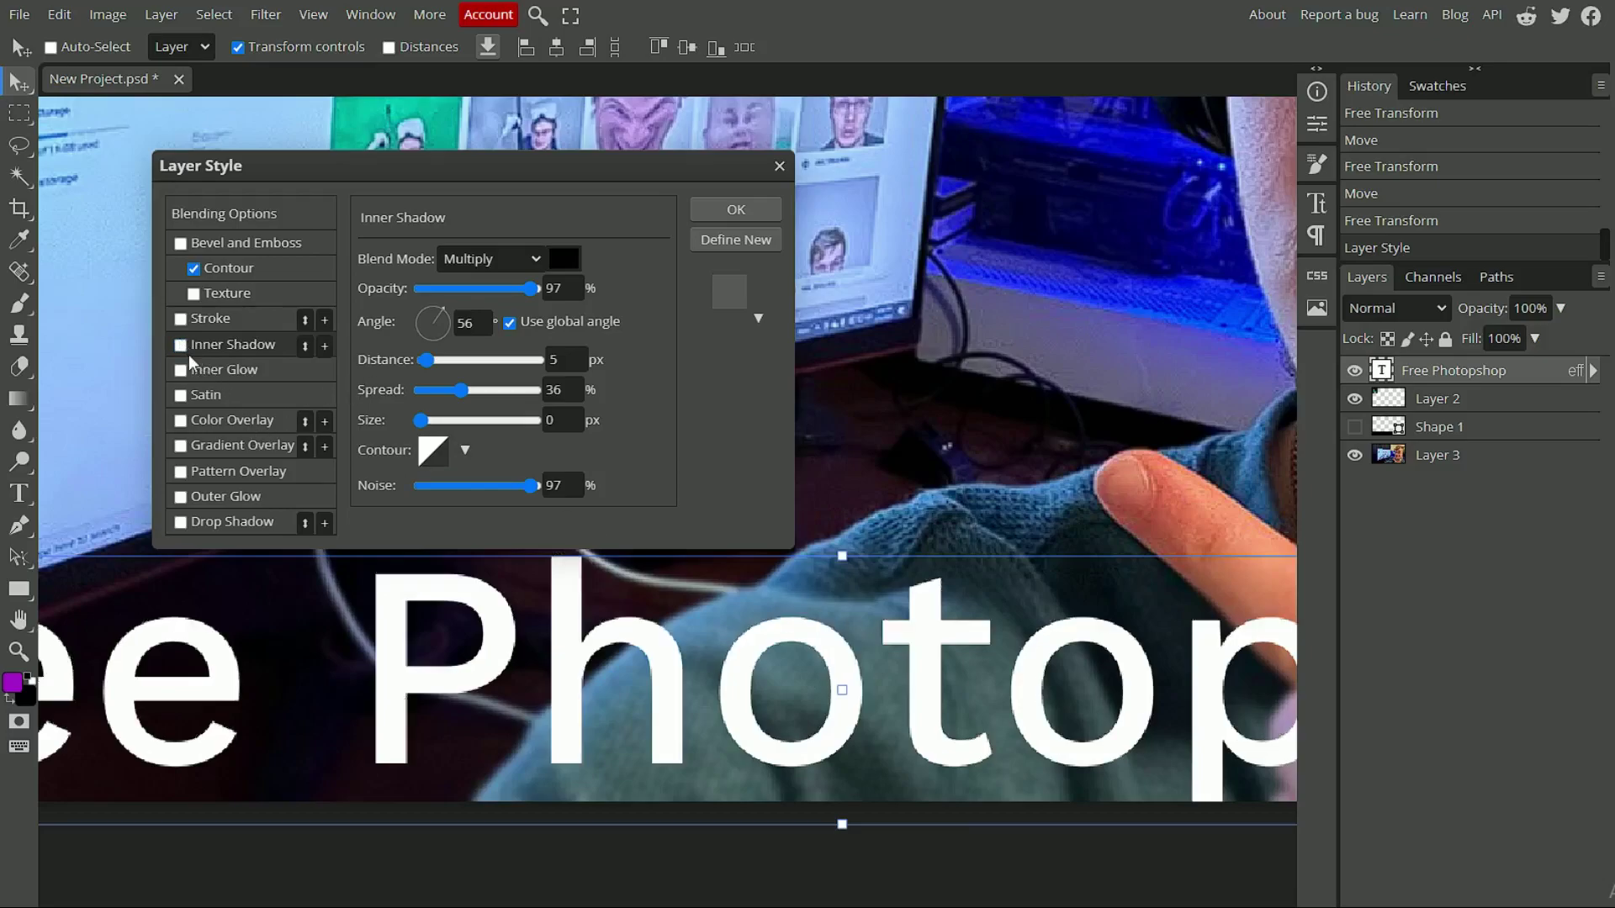
Step: Add a black Inner Glow to the title with Normal blend mode, 13% spread and 91 px size
left_click(182, 372)
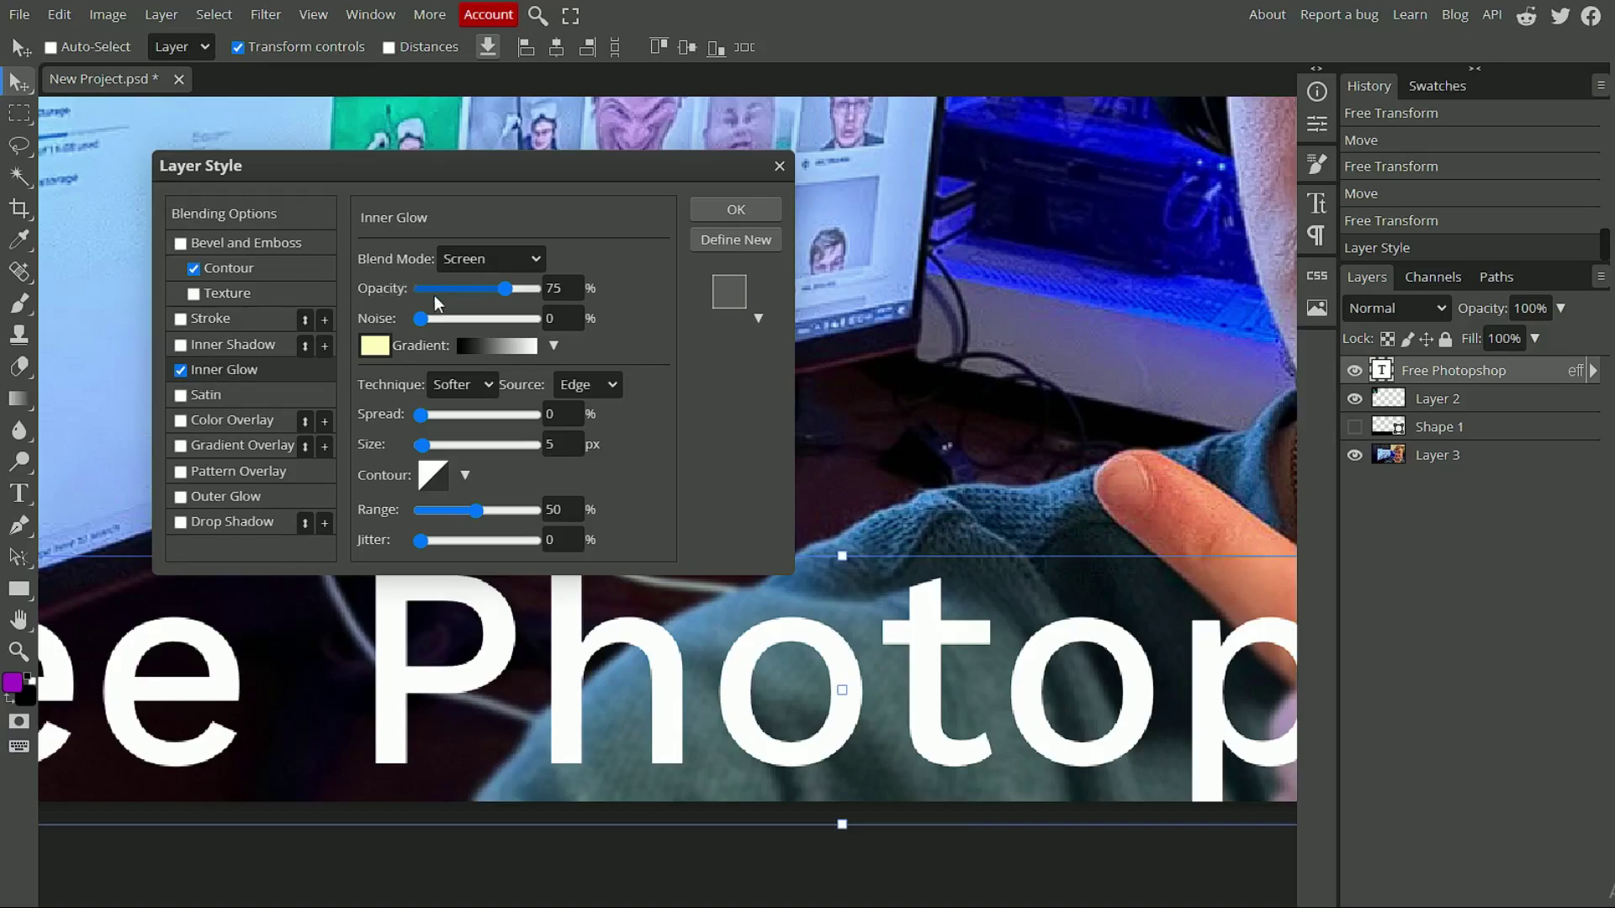
left_click(375, 346)
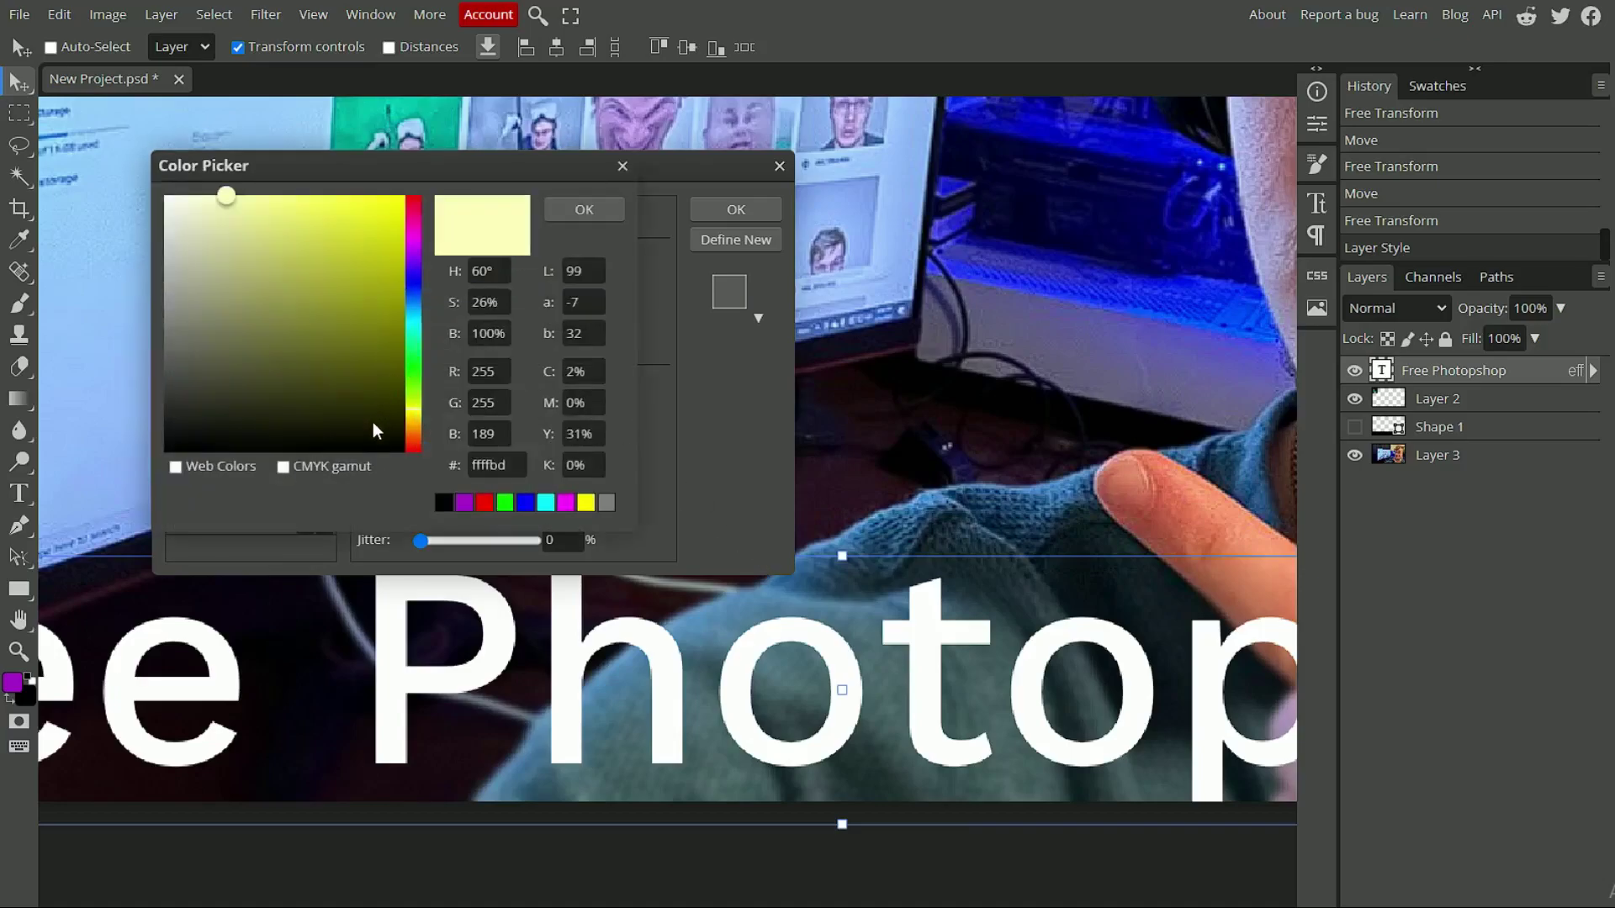
left_click_drag(375, 430, 376, 461)
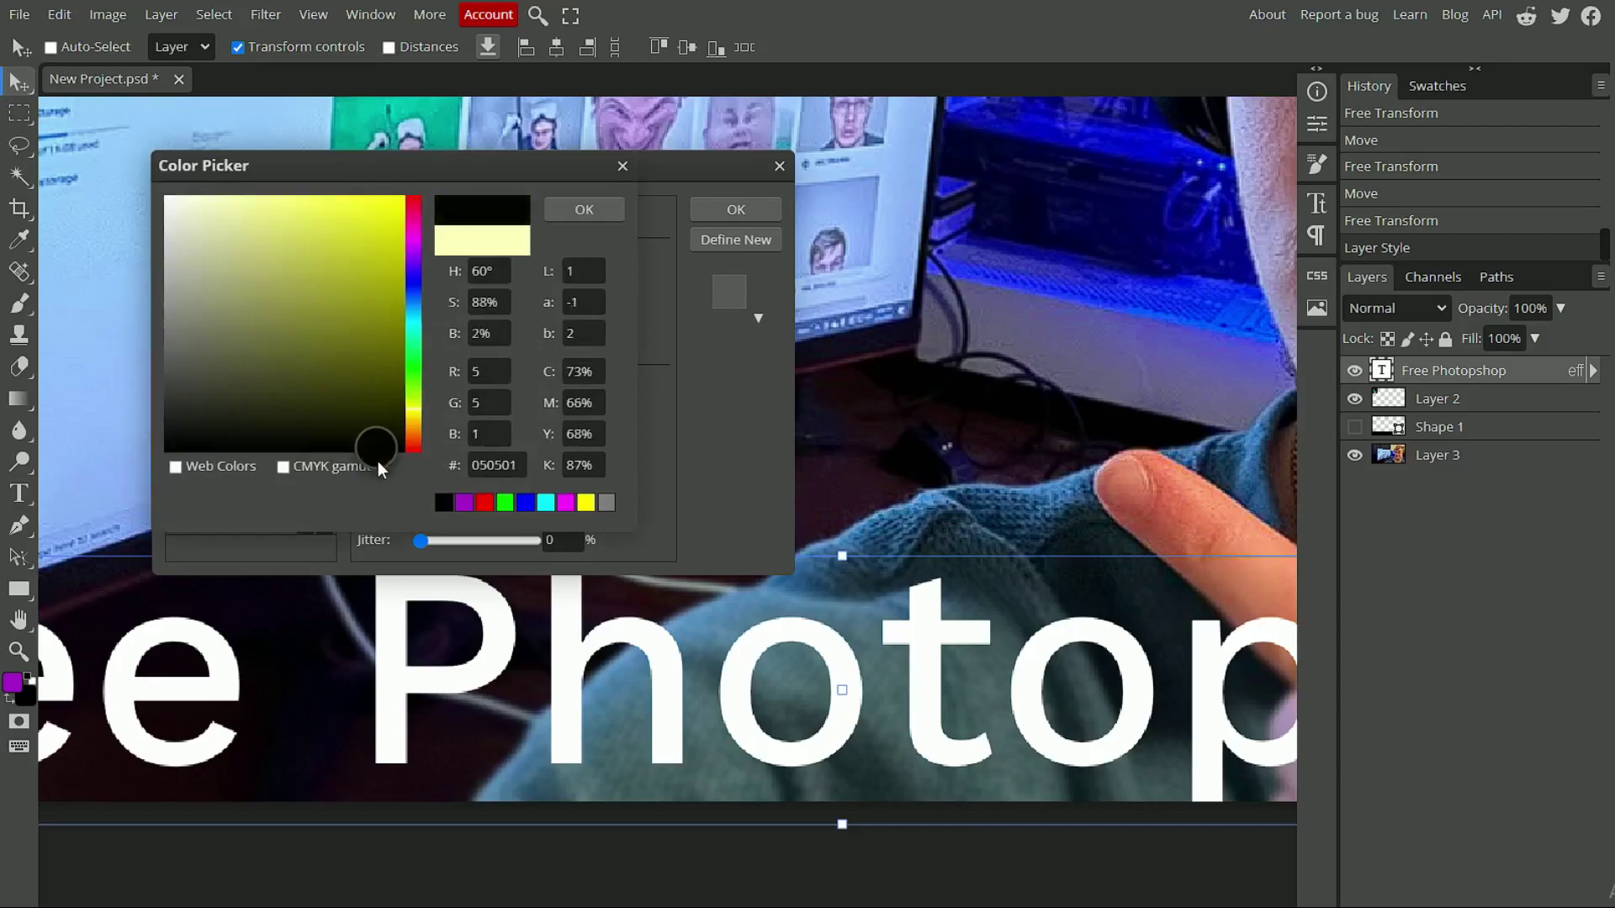
left_click(584, 211)
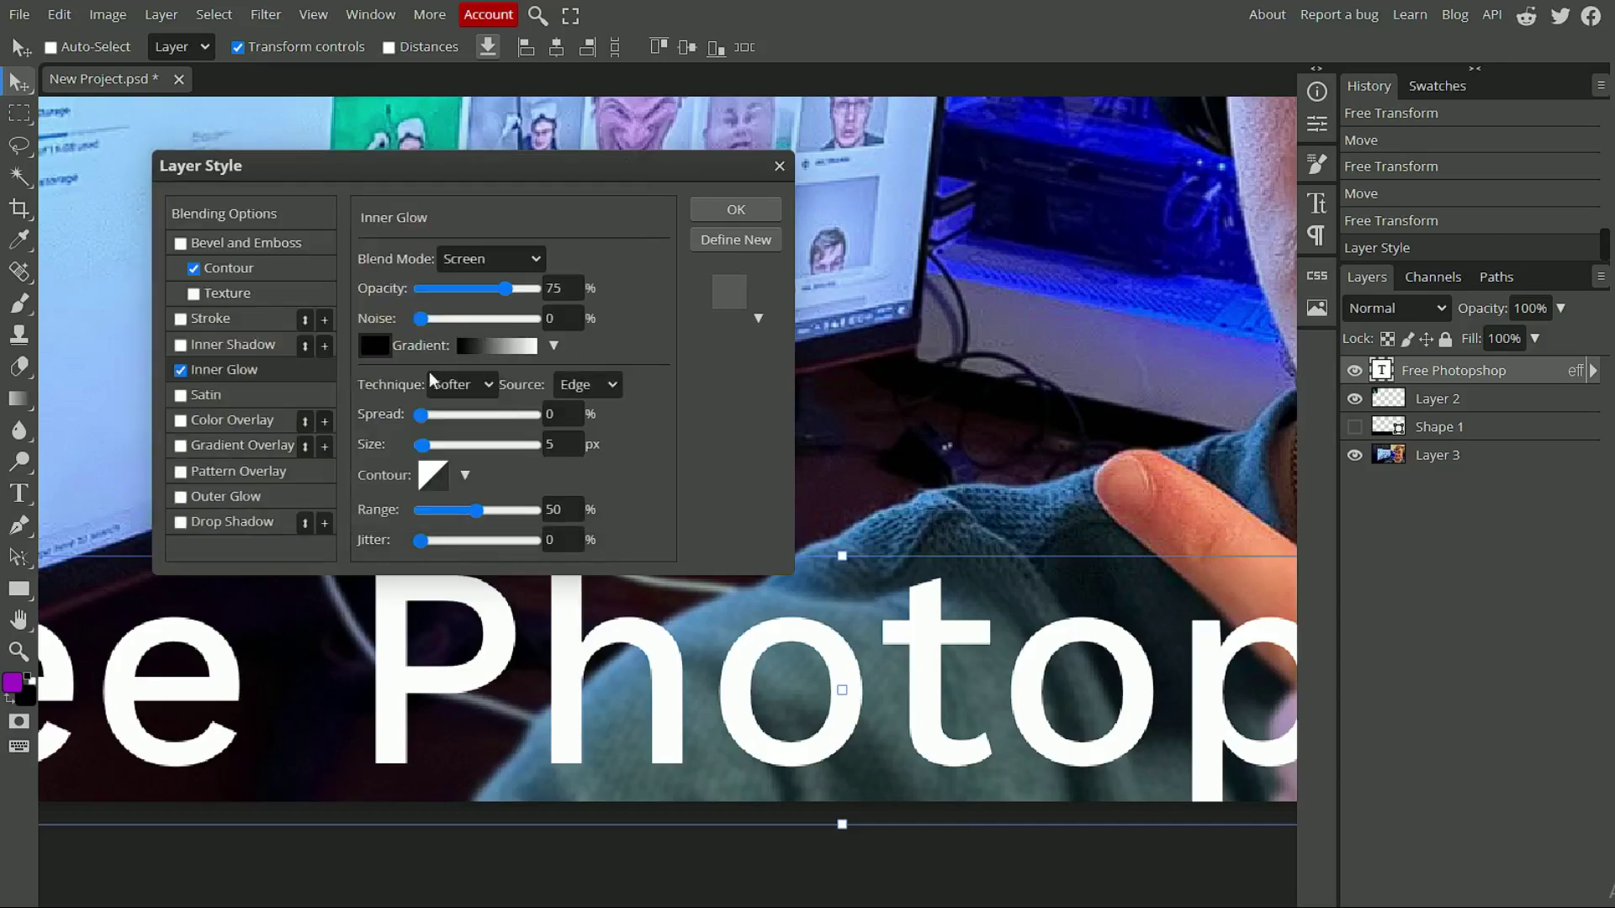
left_click_drag(421, 414, 472, 448)
left_click(505, 261)
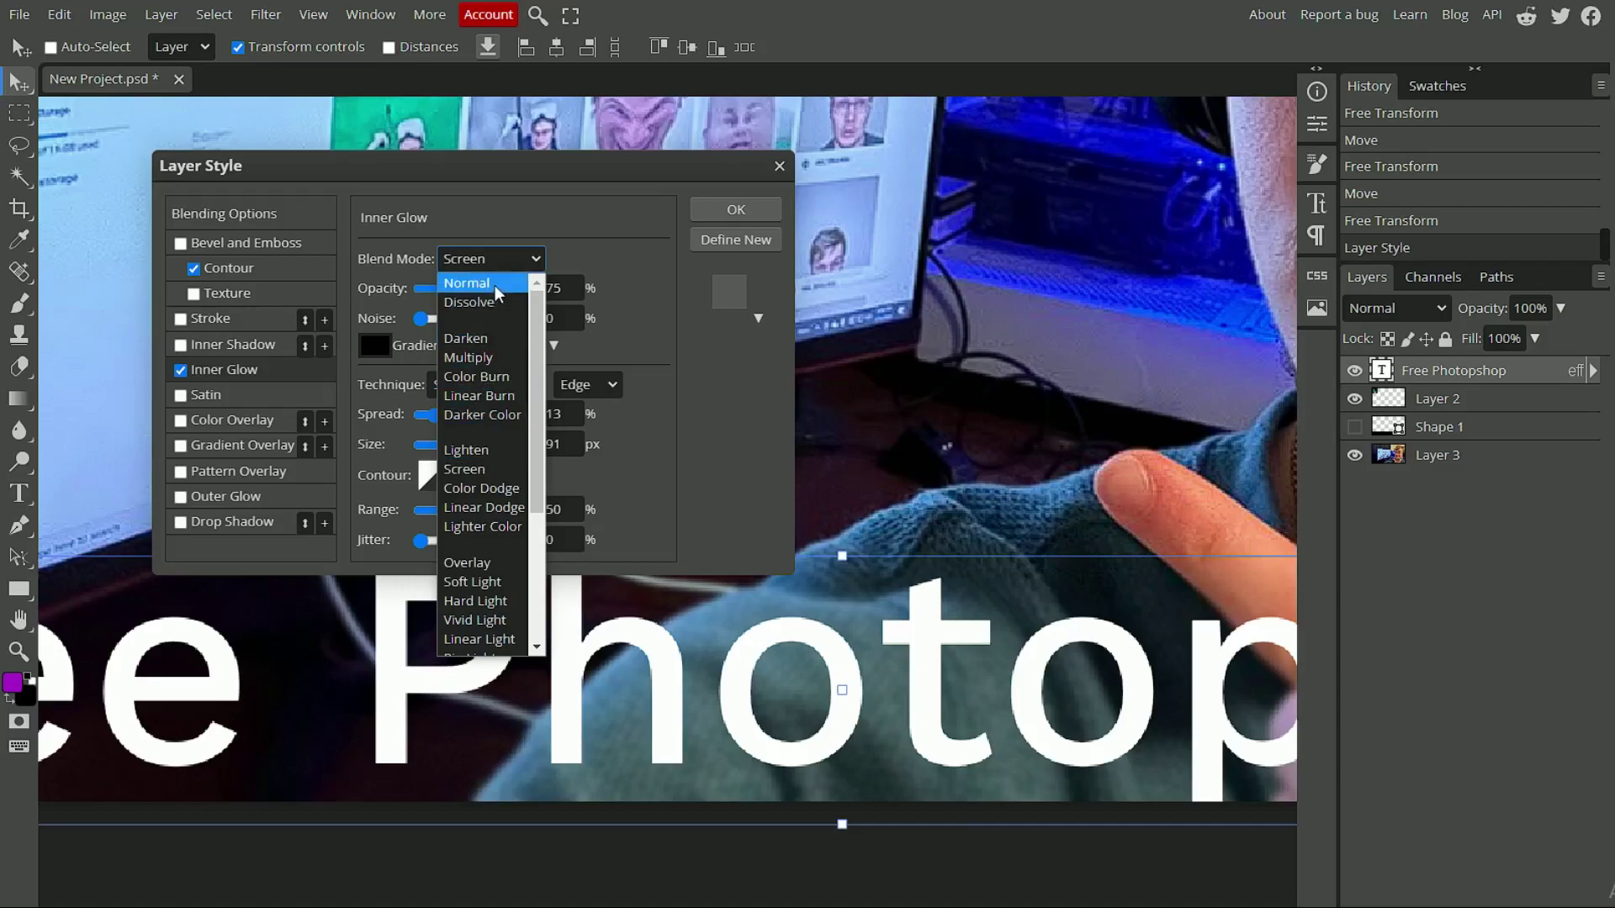
key("Escape")
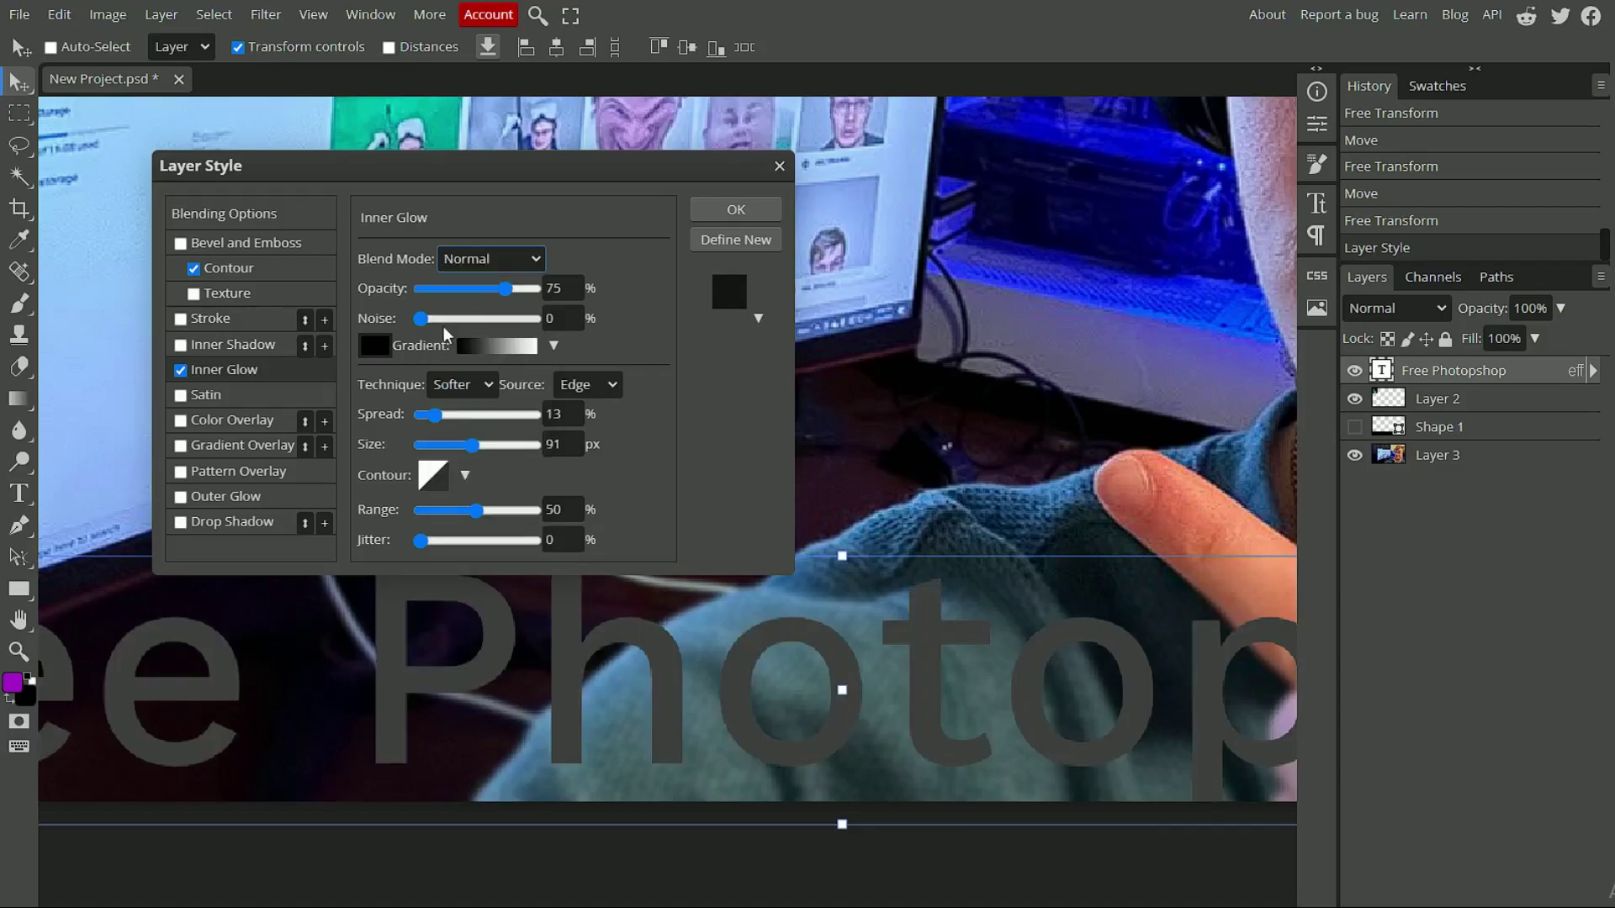
Step: Set the title's inner glow to 8 px size, 100% spread and 100% range
left_click_drag(473, 445, 429, 465)
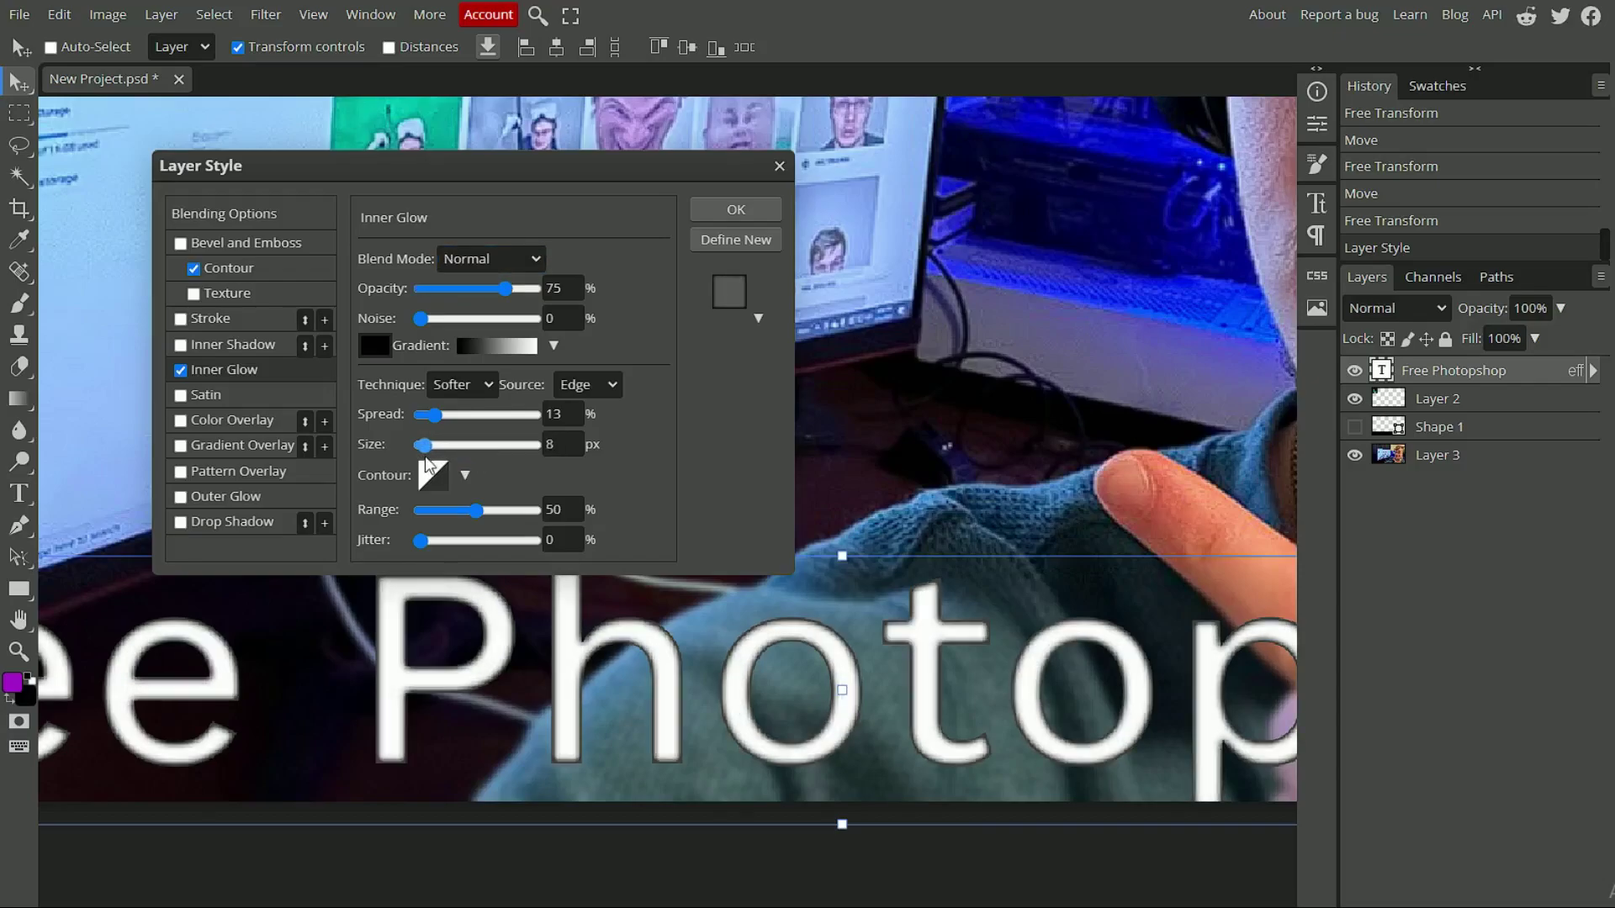
left_click_drag(426, 445, 422, 446)
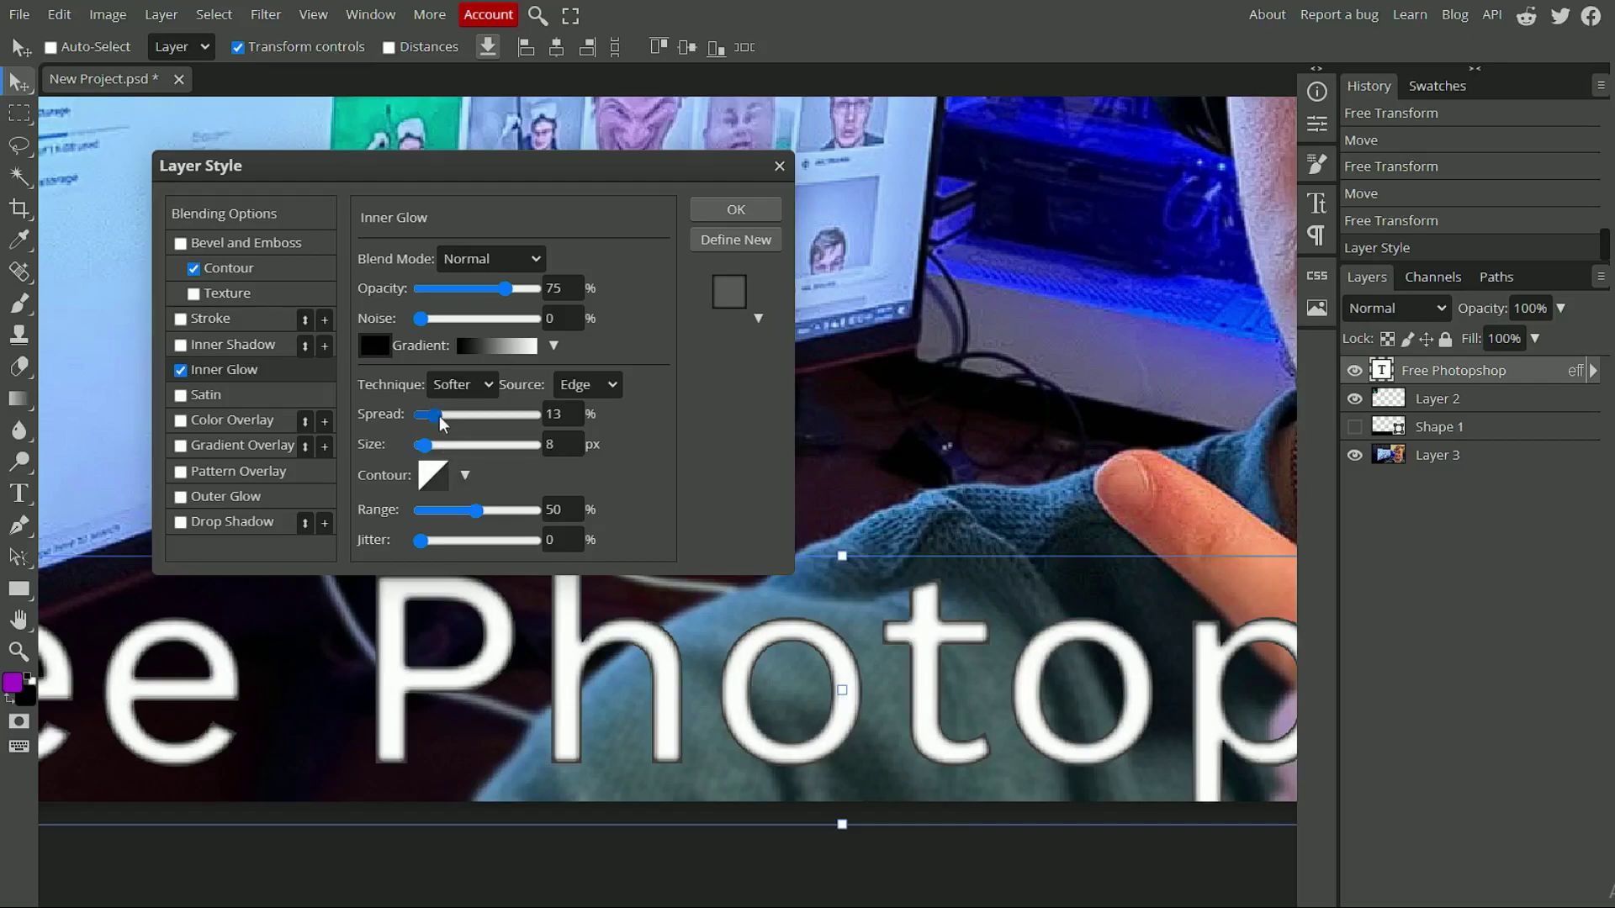
left_click_drag(439, 416, 539, 415)
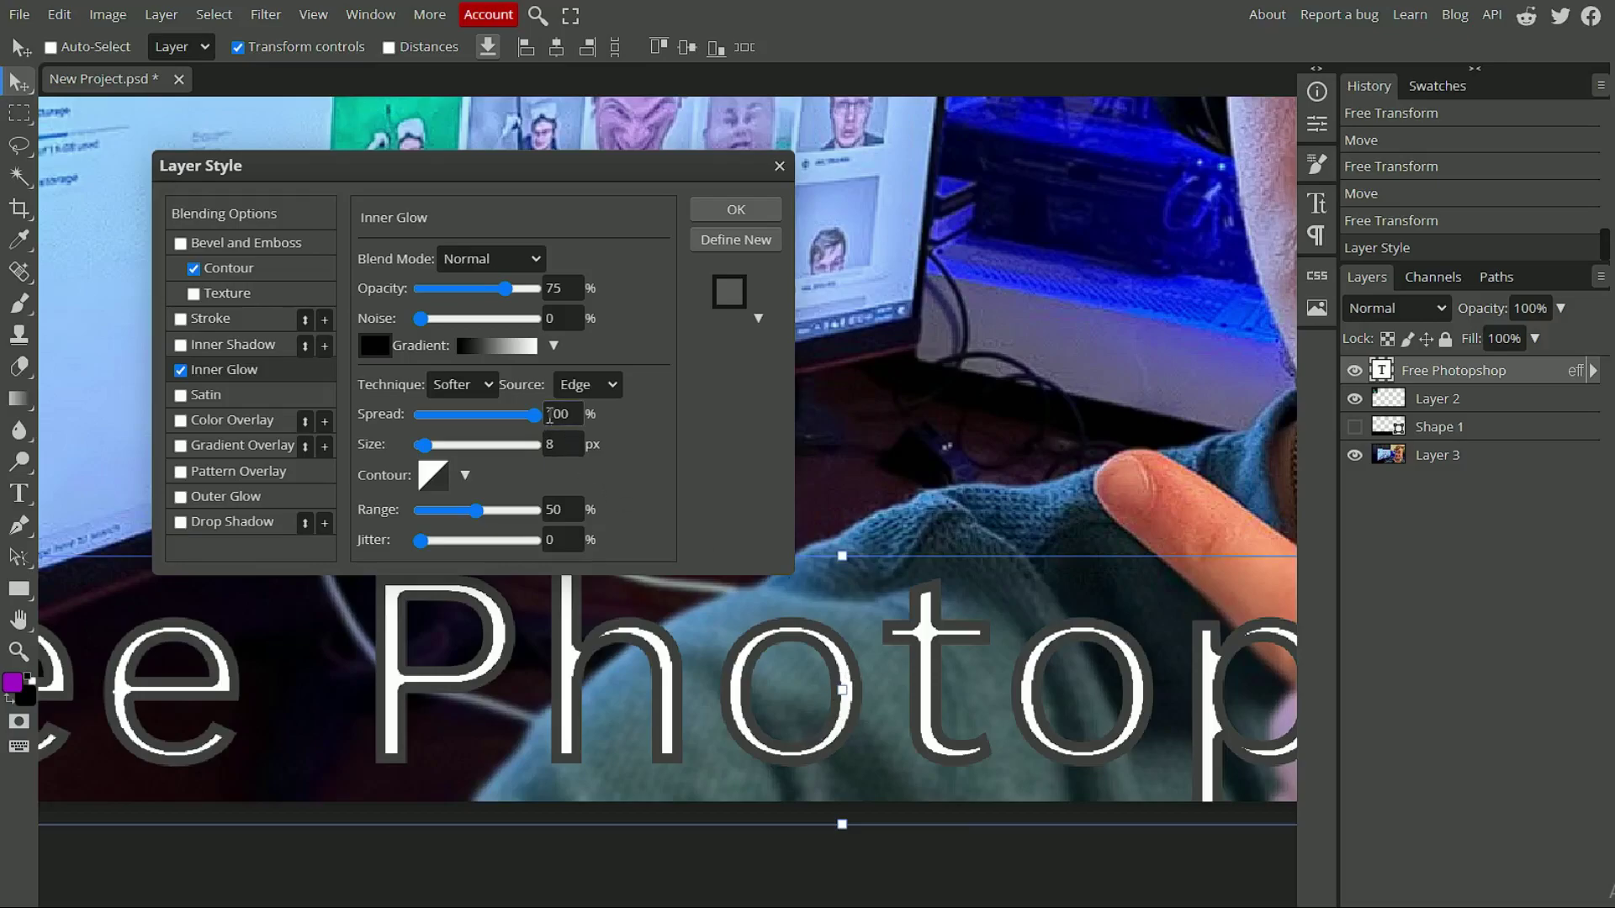
left_click_drag(533, 411, 637, 431)
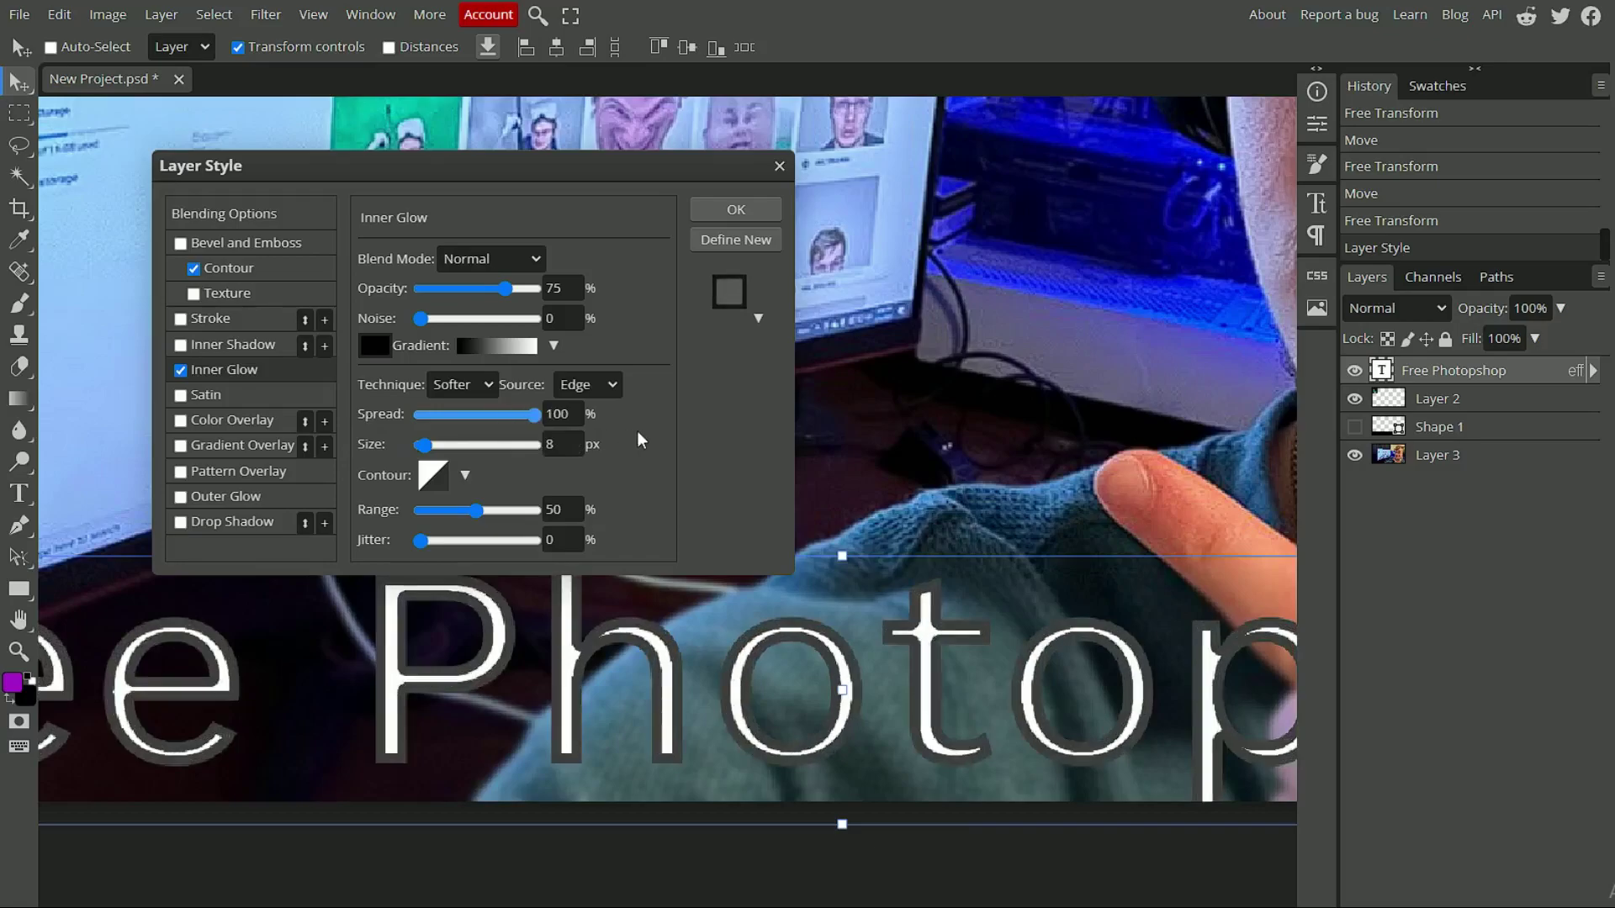
left_click_drag(477, 509, 537, 615)
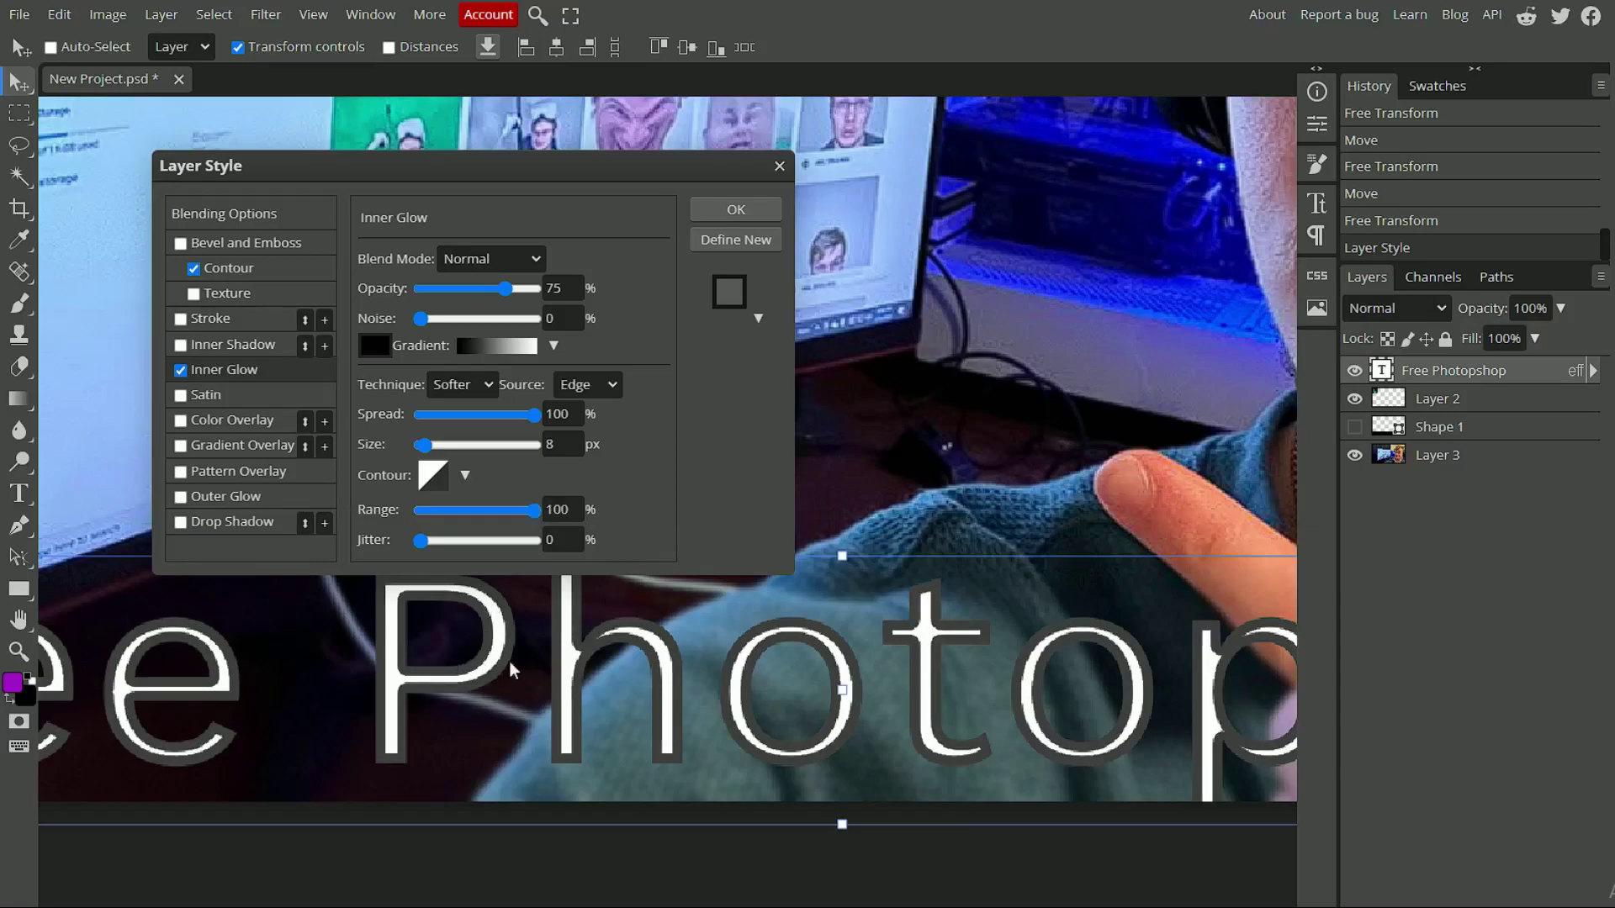
Step: Compare low and full spread and range on the title's inner glow, ending at 100% for both, and turn the effect off
left_click_drag(533, 413, 278, 401)
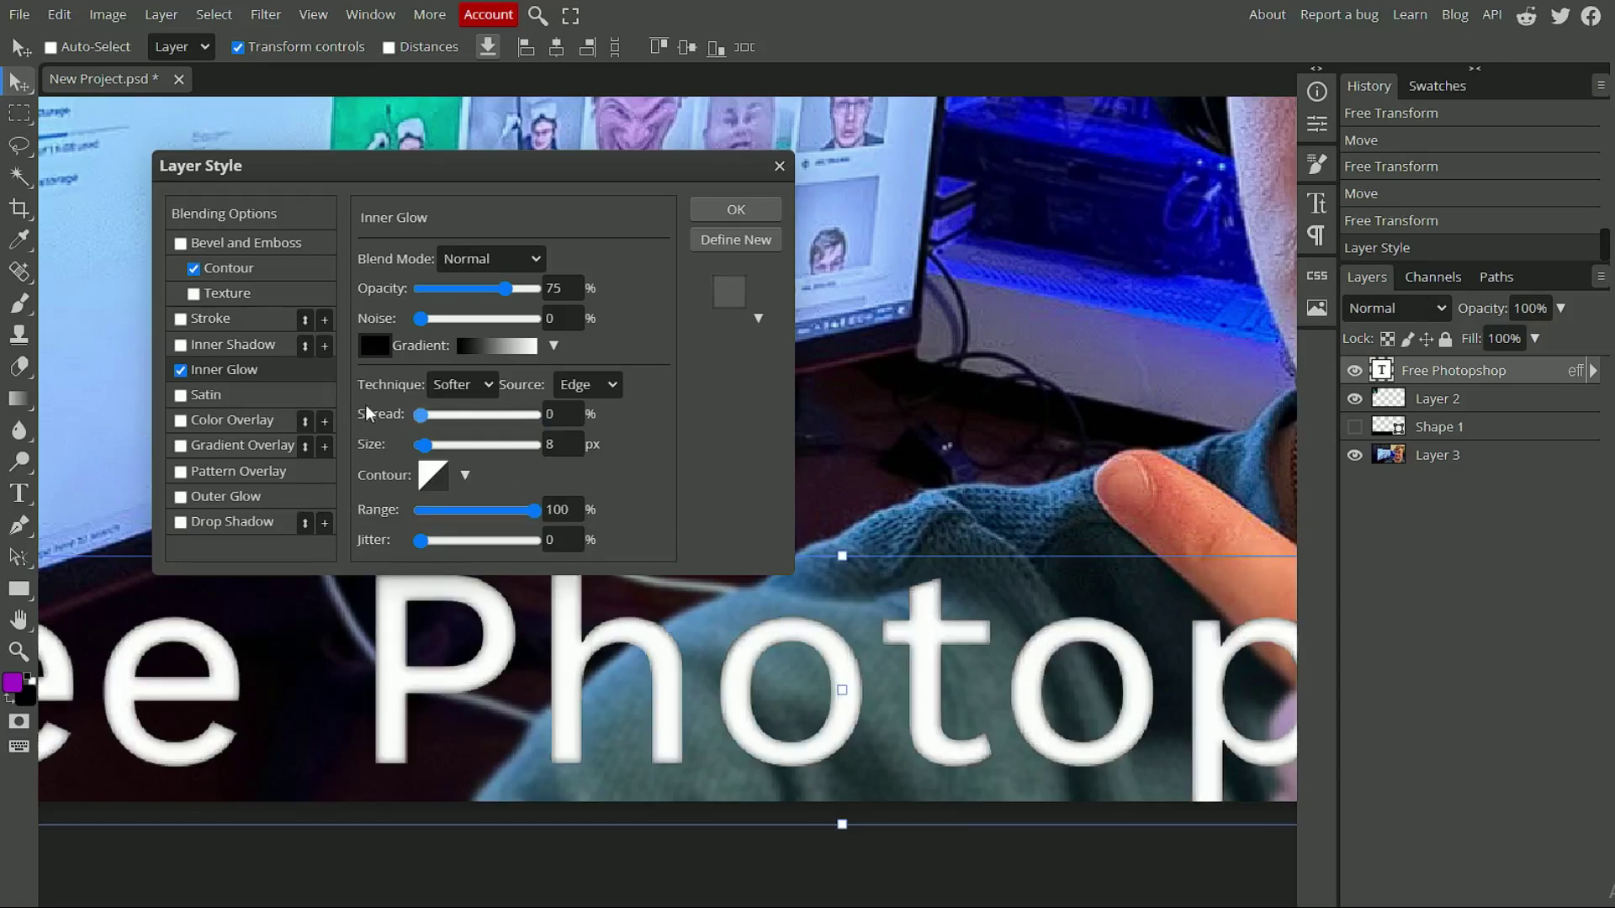
left_click_drag(425, 420, 454, 420)
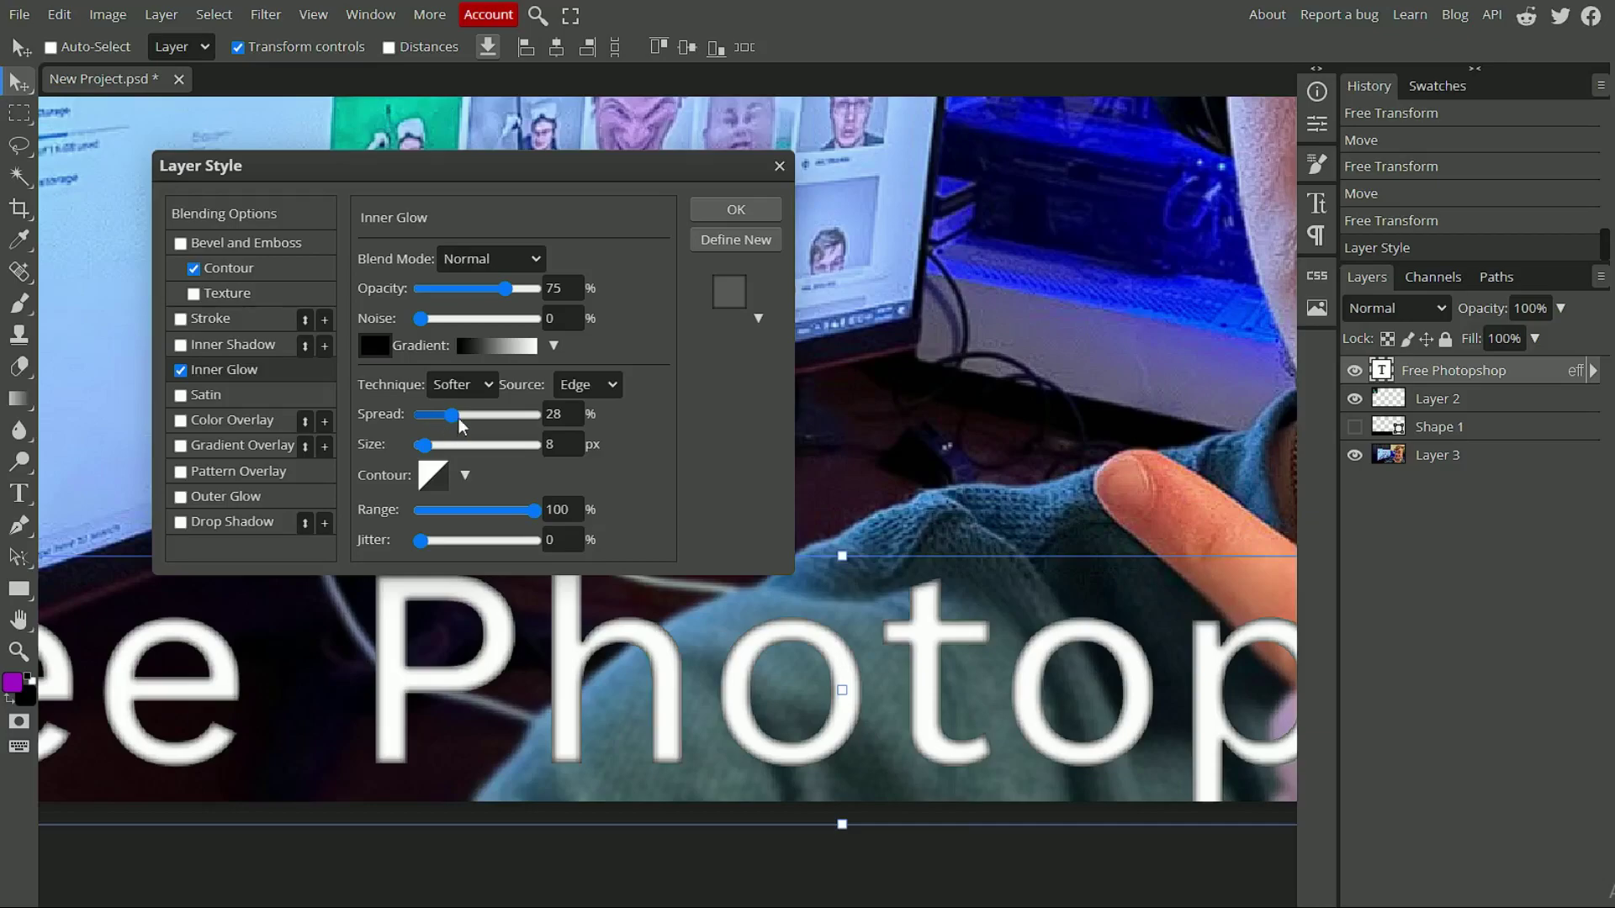
left_click_drag(535, 510, 347, 491)
left_click_drag(453, 414, 609, 434)
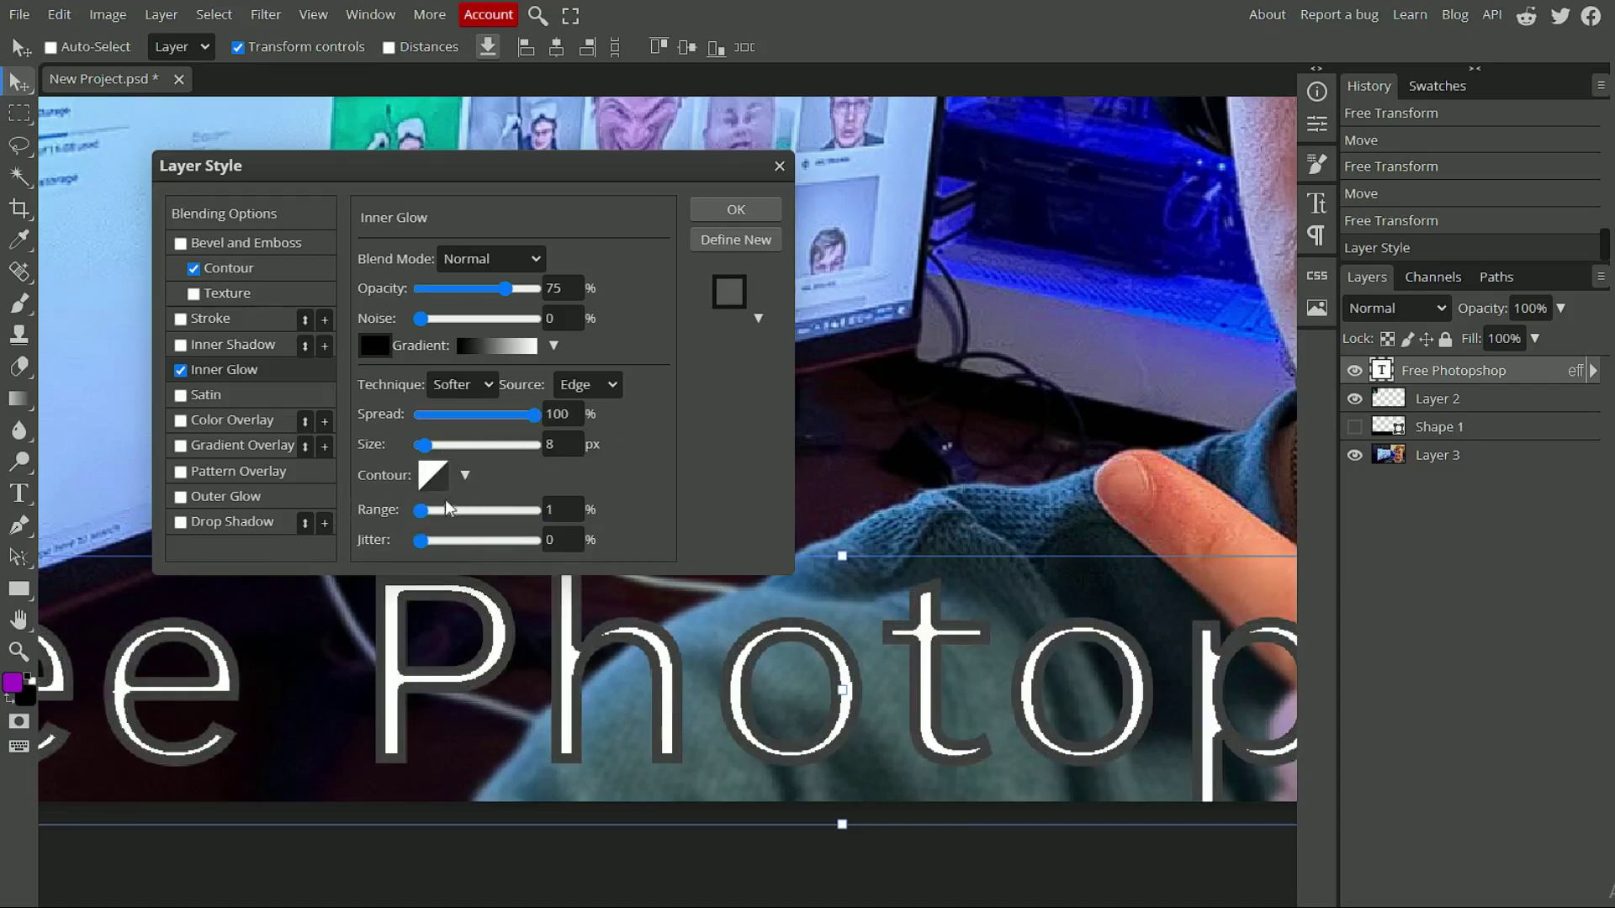
left_click_drag(420, 510, 957, 547)
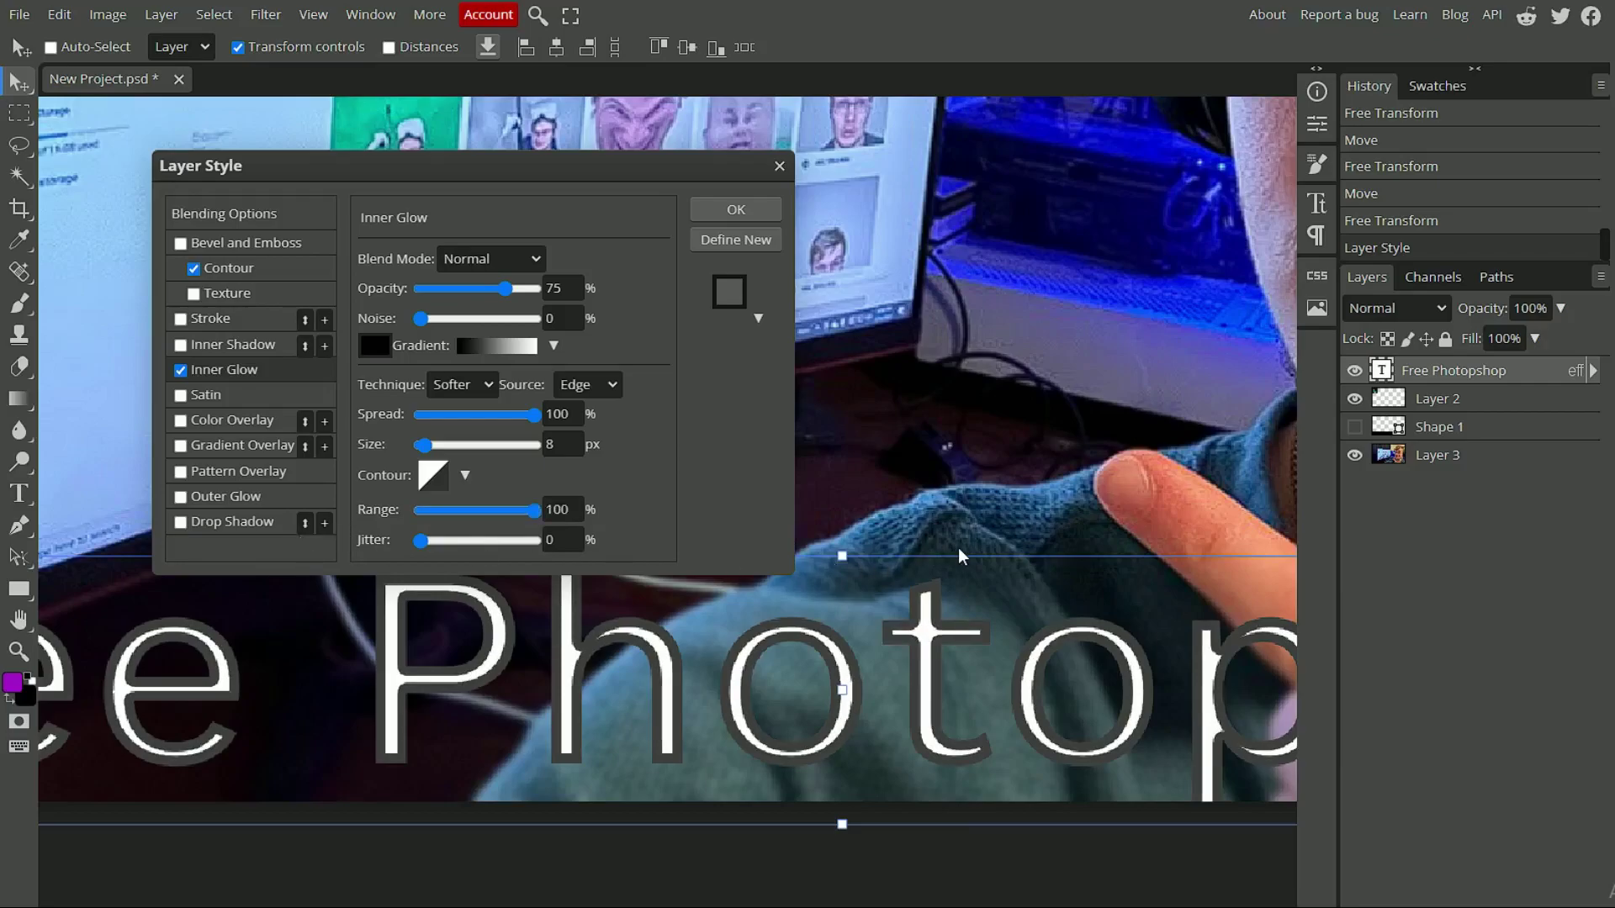
left_click(181, 370)
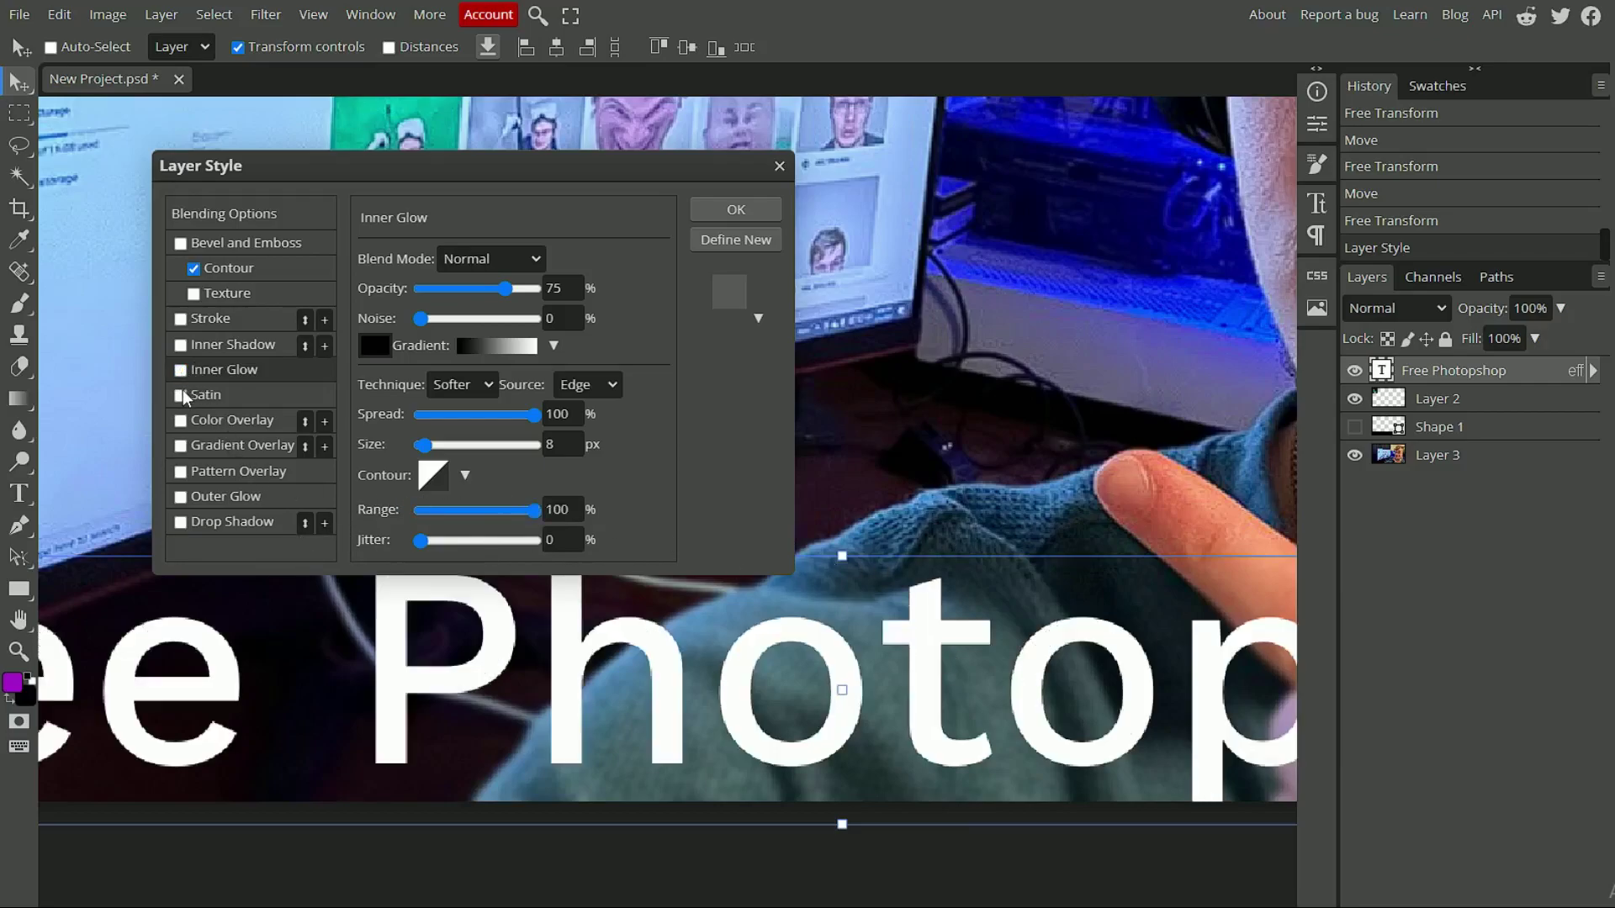
Step: Try a Satin effect on the title with 100% opacity, a -41° angle and 74 px distance, and turn it off
left_click(217, 396)
left_click(271, 393)
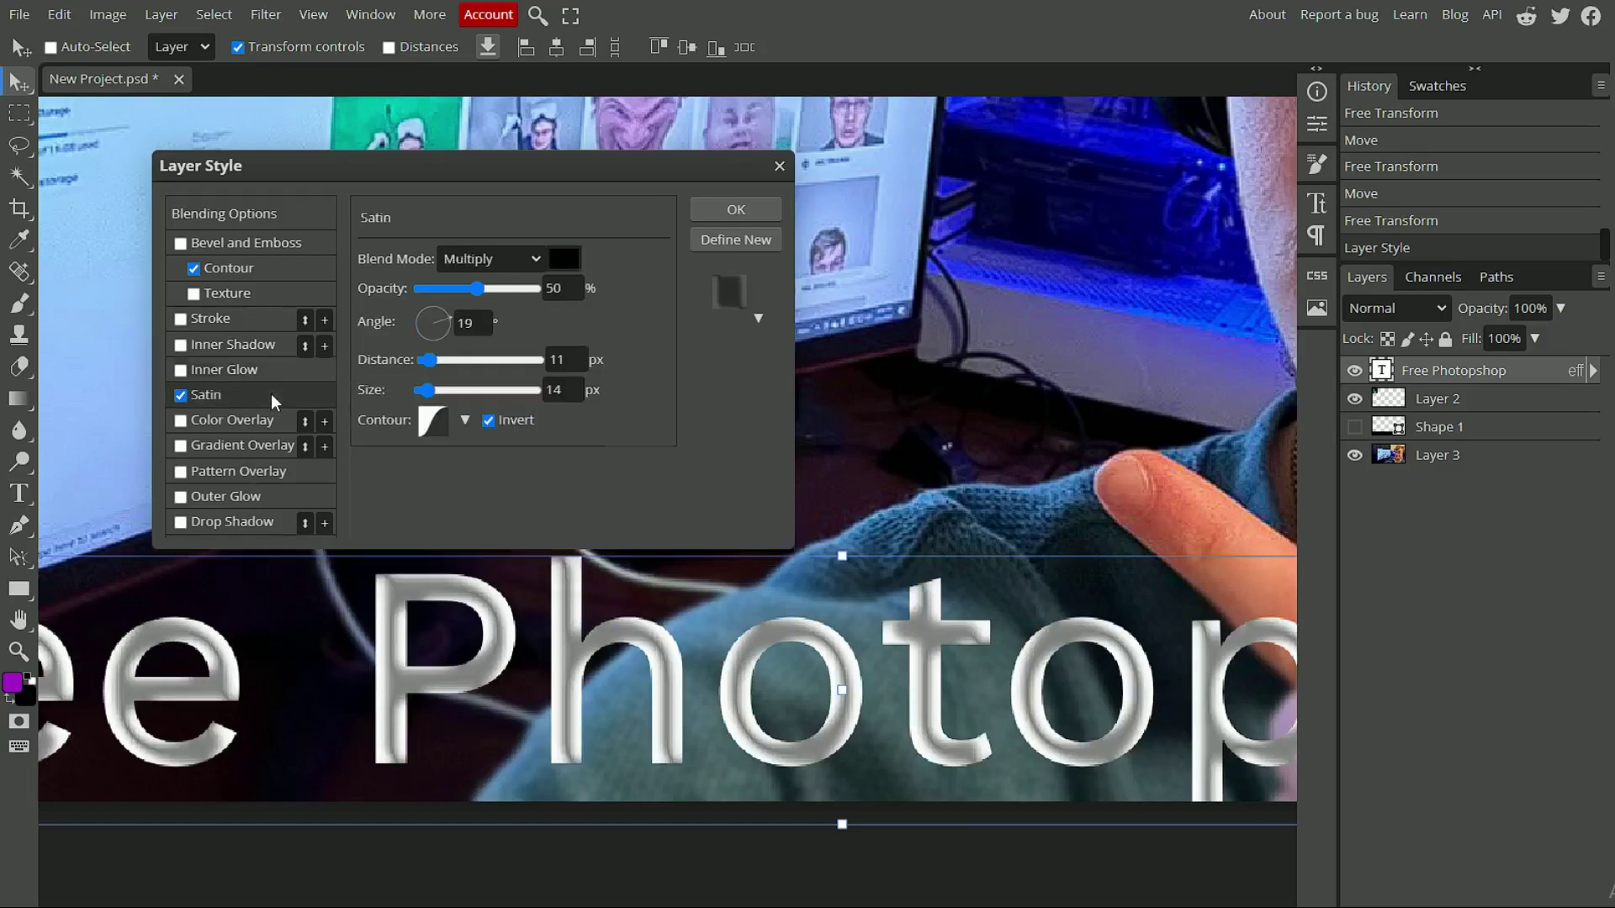
mouse_move(453, 301)
left_mouse_down()
mouse_move(350, 315)
mouse_move(342, 416)
mouse_move(451, 481)
mouse_move(421, 493)
mouse_move(309, 397)
mouse_move(295, 362)
left_mouse_up()
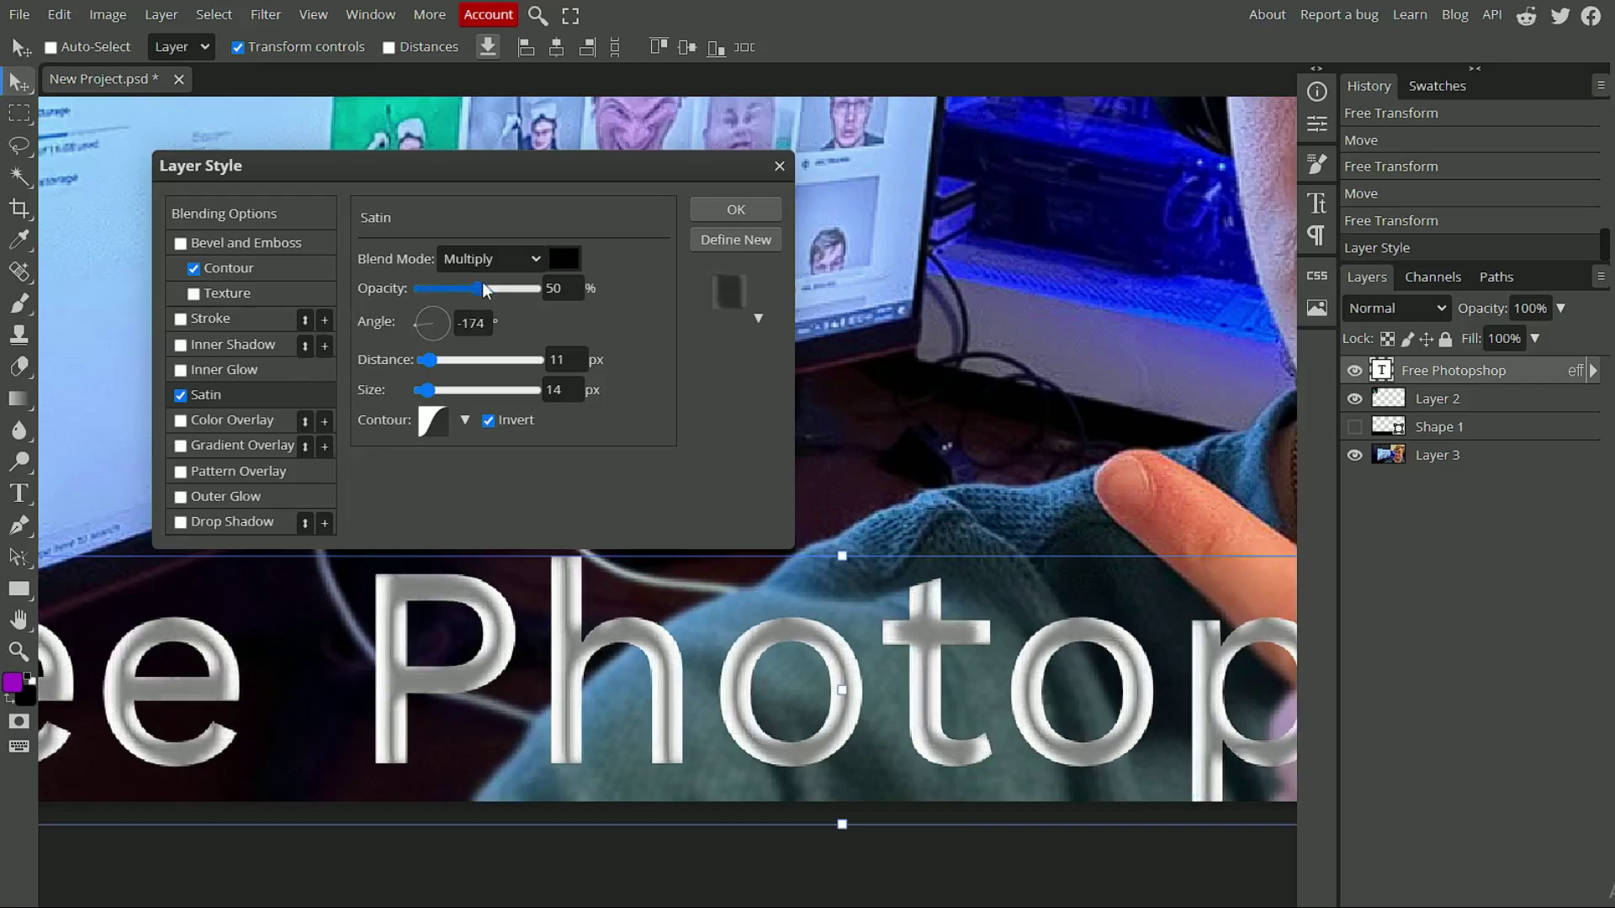
left_click_drag(480, 289, 558, 296)
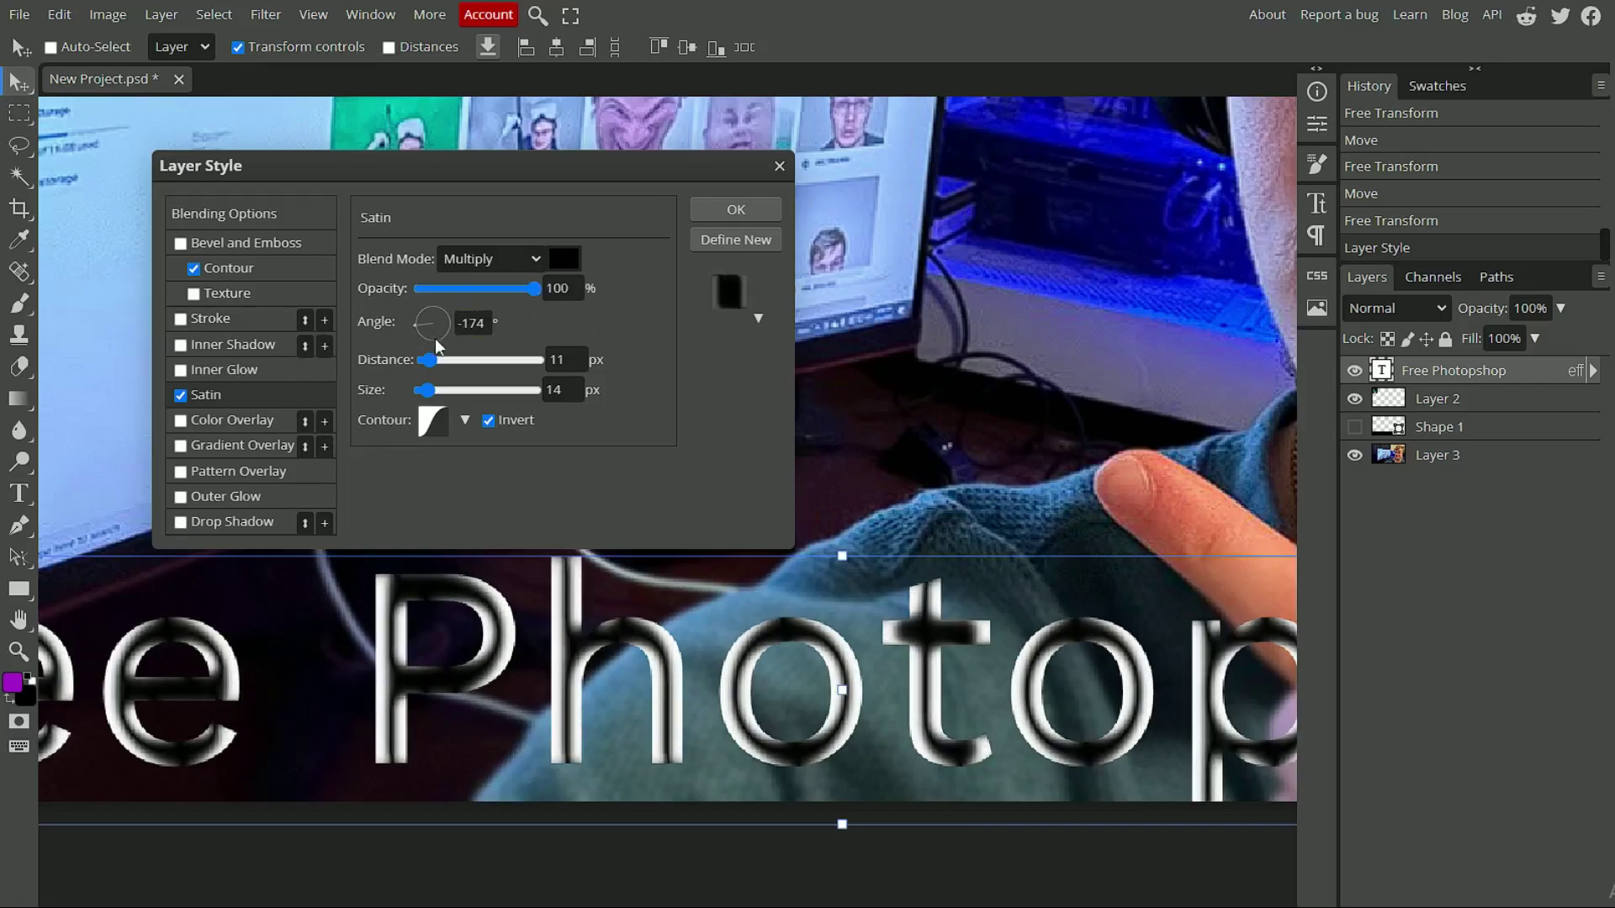
mouse_move(422, 333)
left_mouse_down()
mouse_move(472, 412)
mouse_move(454, 278)
mouse_move(425, 277)
mouse_move(416, 317)
mouse_move(452, 264)
mouse_move(698, 305)
mouse_move(840, 384)
mouse_move(711, 517)
mouse_move(673, 530)
left_mouse_up()
left_click_drag(429, 361, 476, 357)
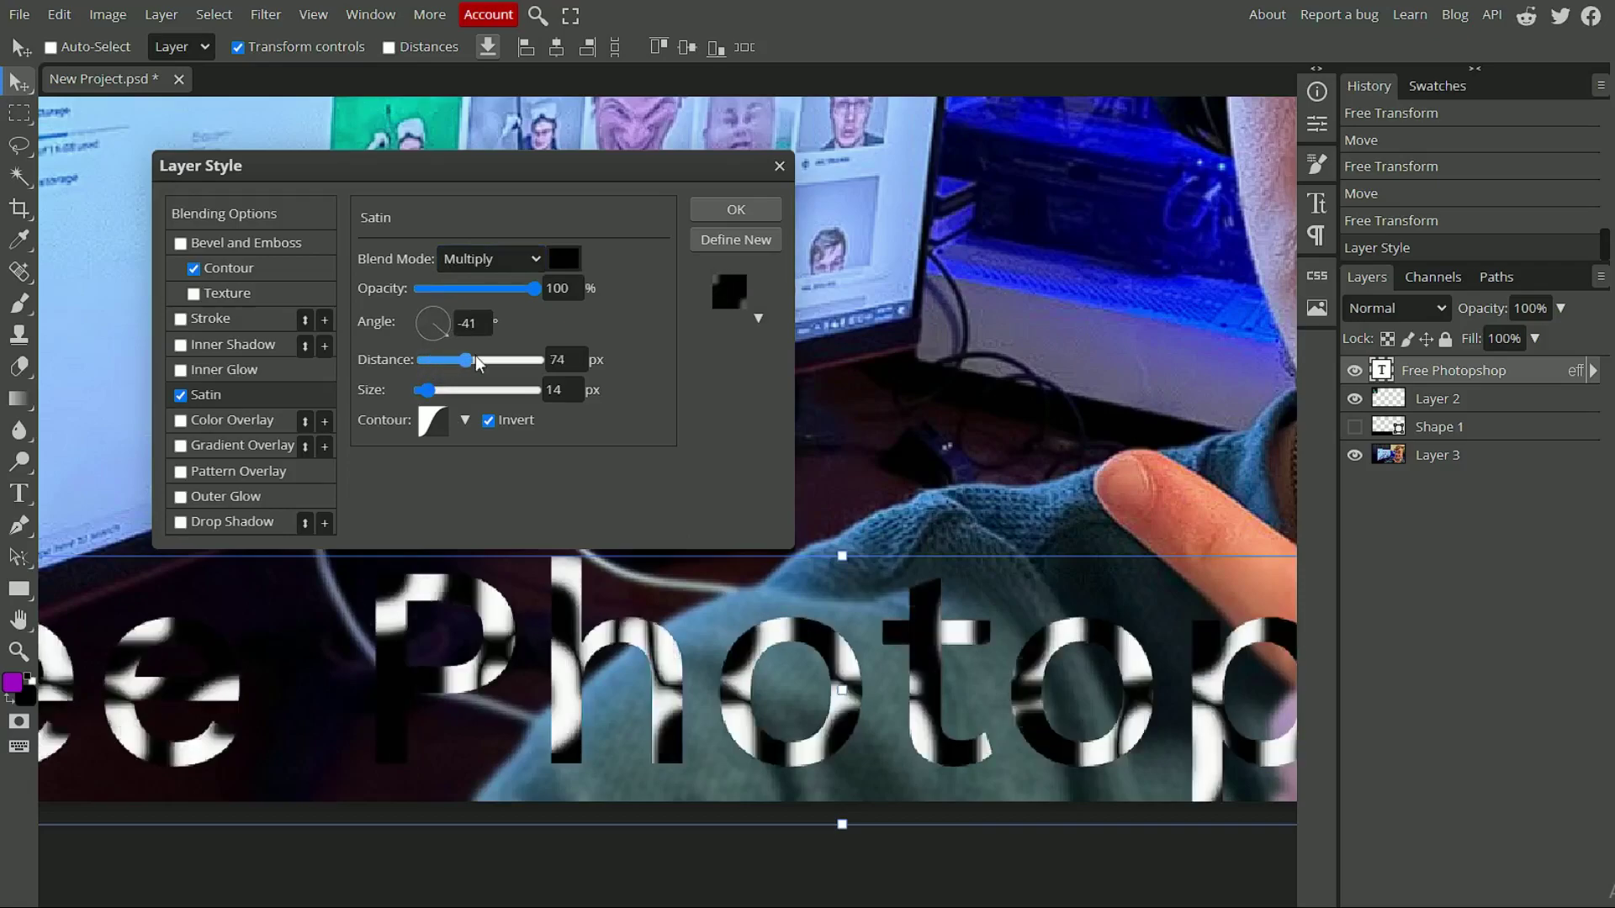
left_click(181, 395)
Step: Preview a Color Overlay on the title, and replace it with a linear Gradient Overlay angled at -93°
left_click(180, 421)
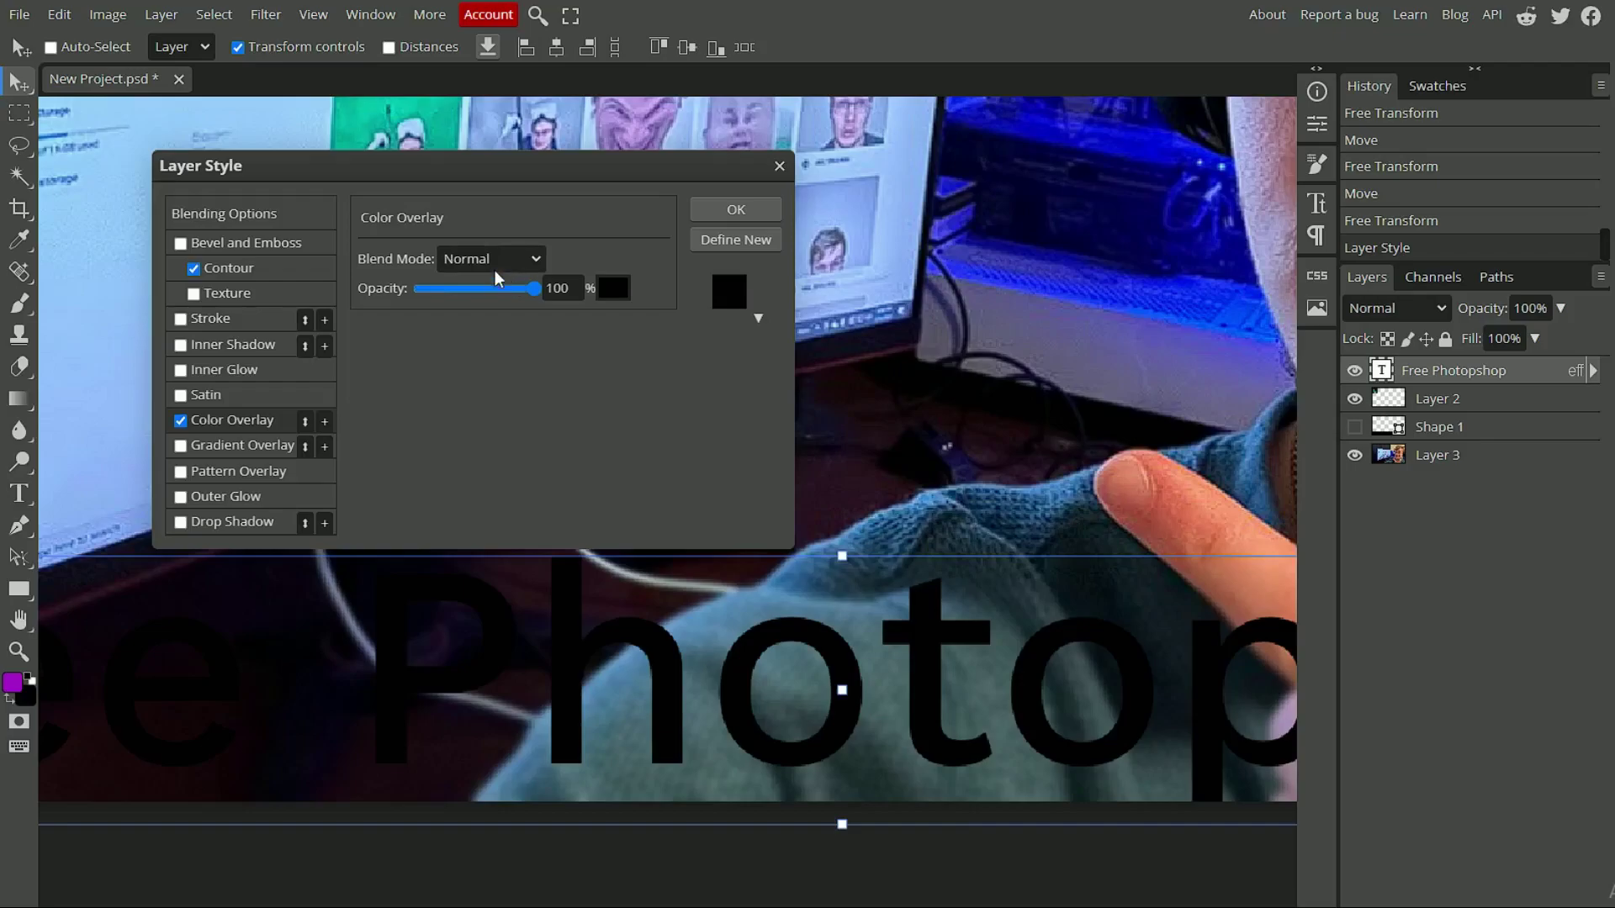
left_click(180, 421)
left_click(198, 446)
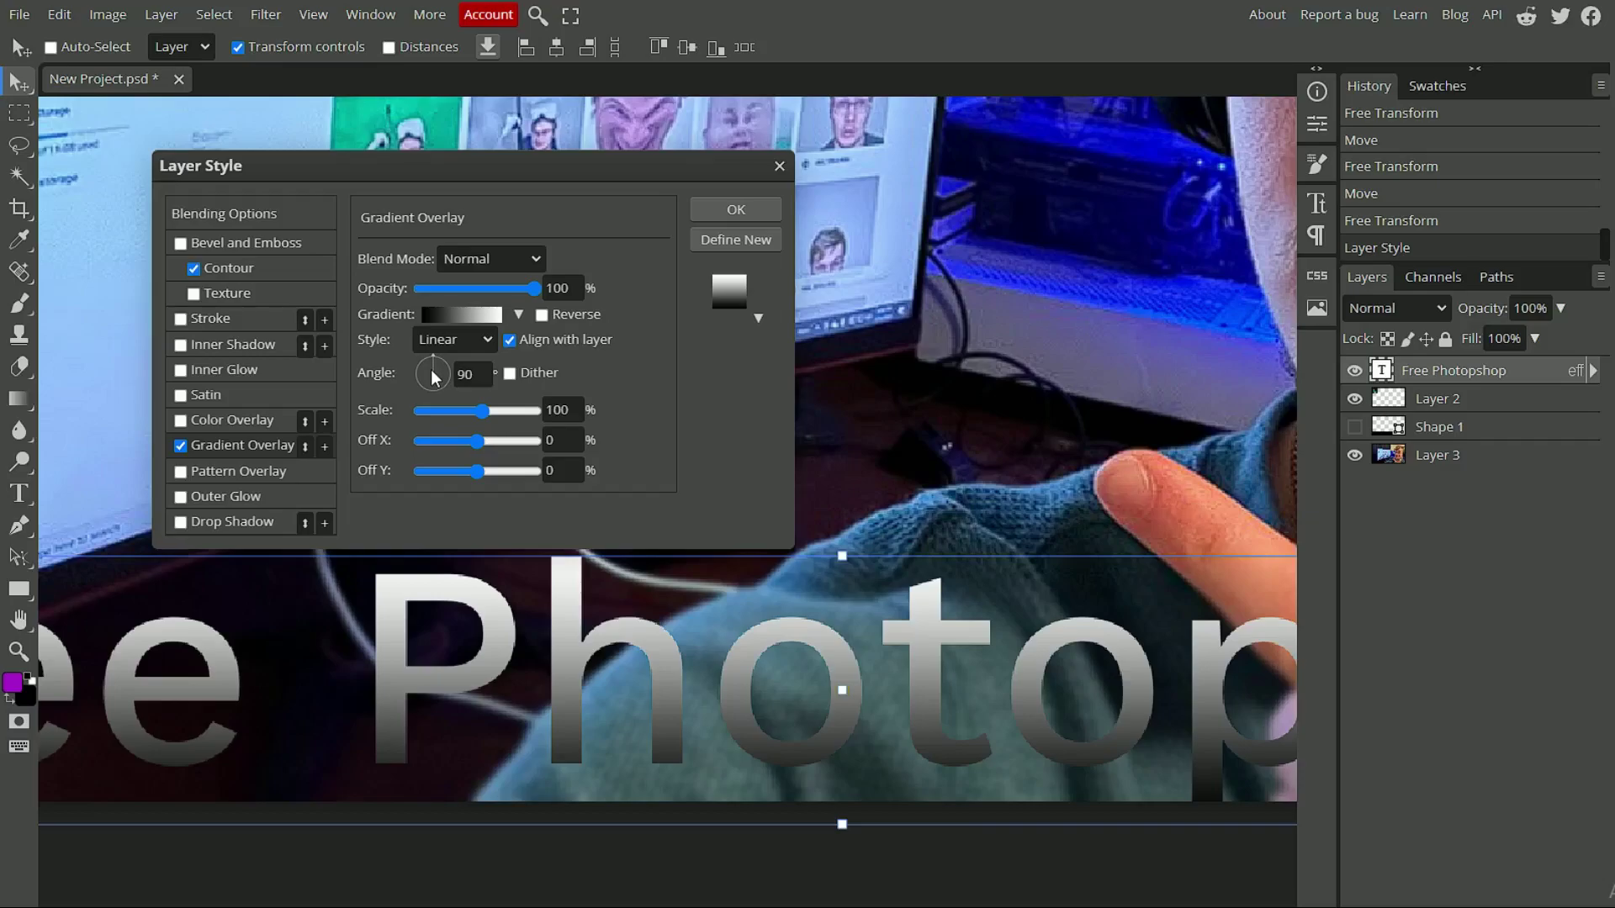
left_click_drag(430, 370, 414, 372)
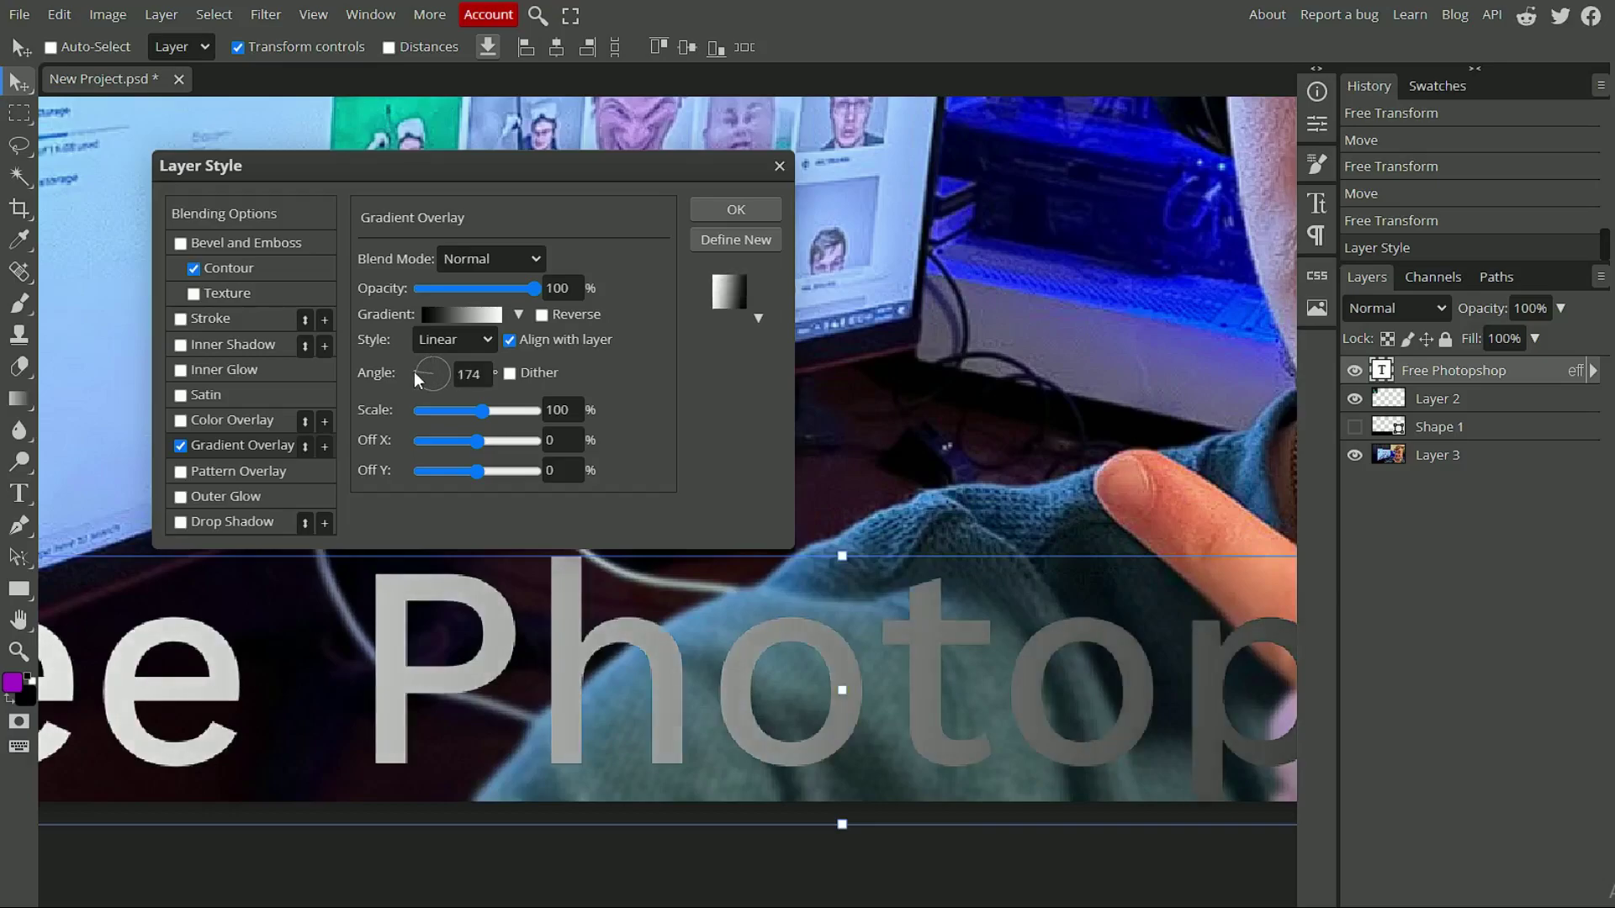
key("ctrl+0")
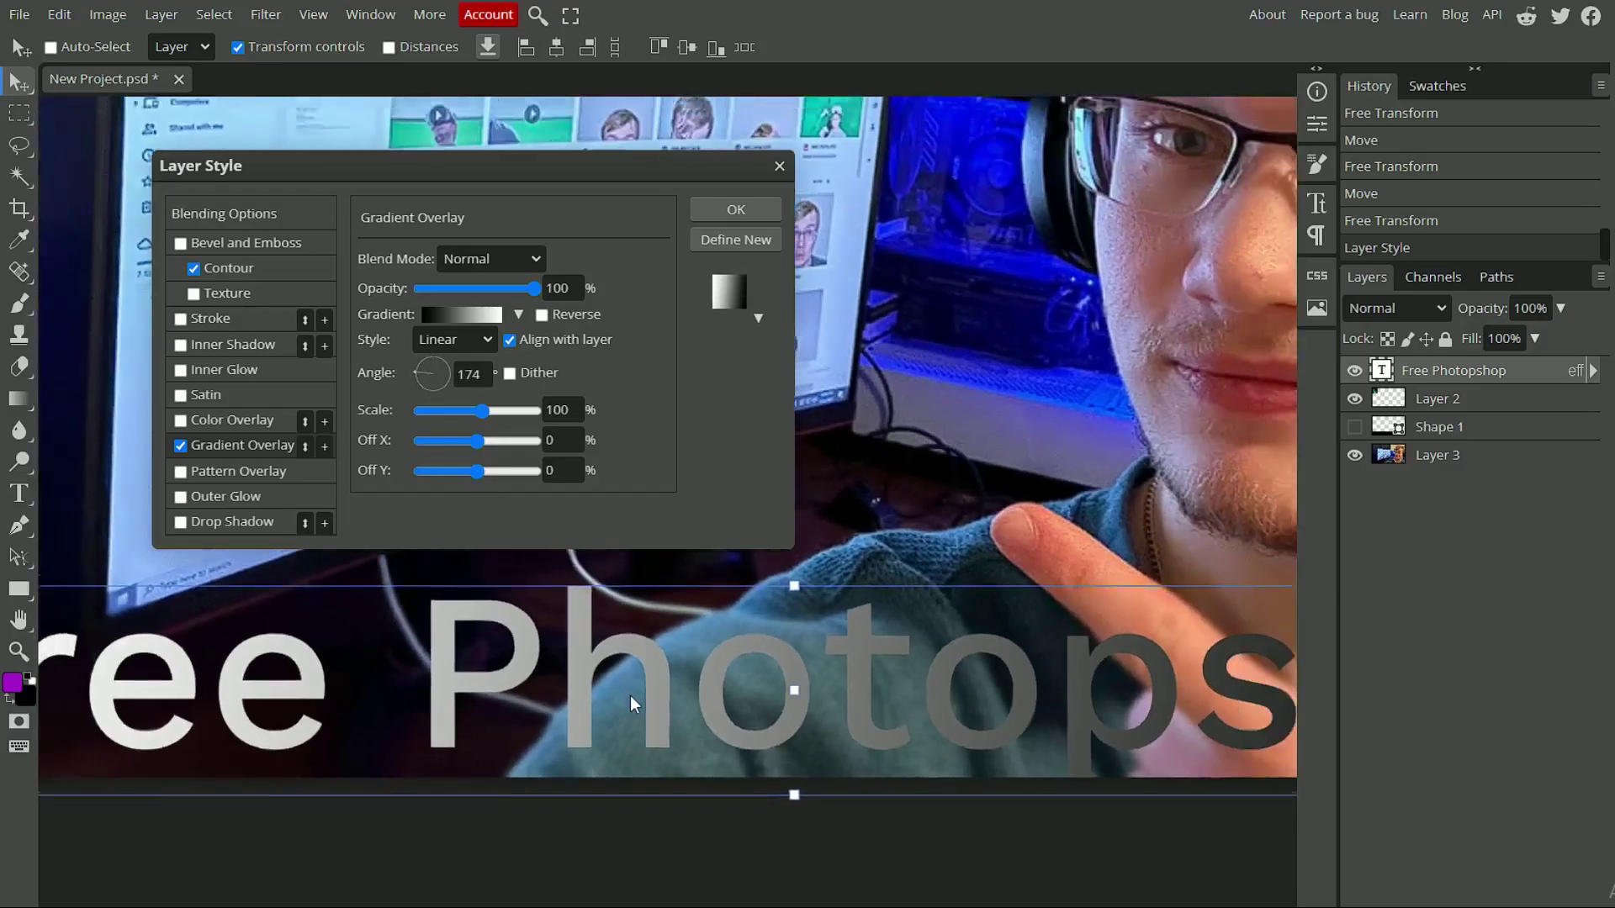
left_click_drag(432, 374, 431, 426)
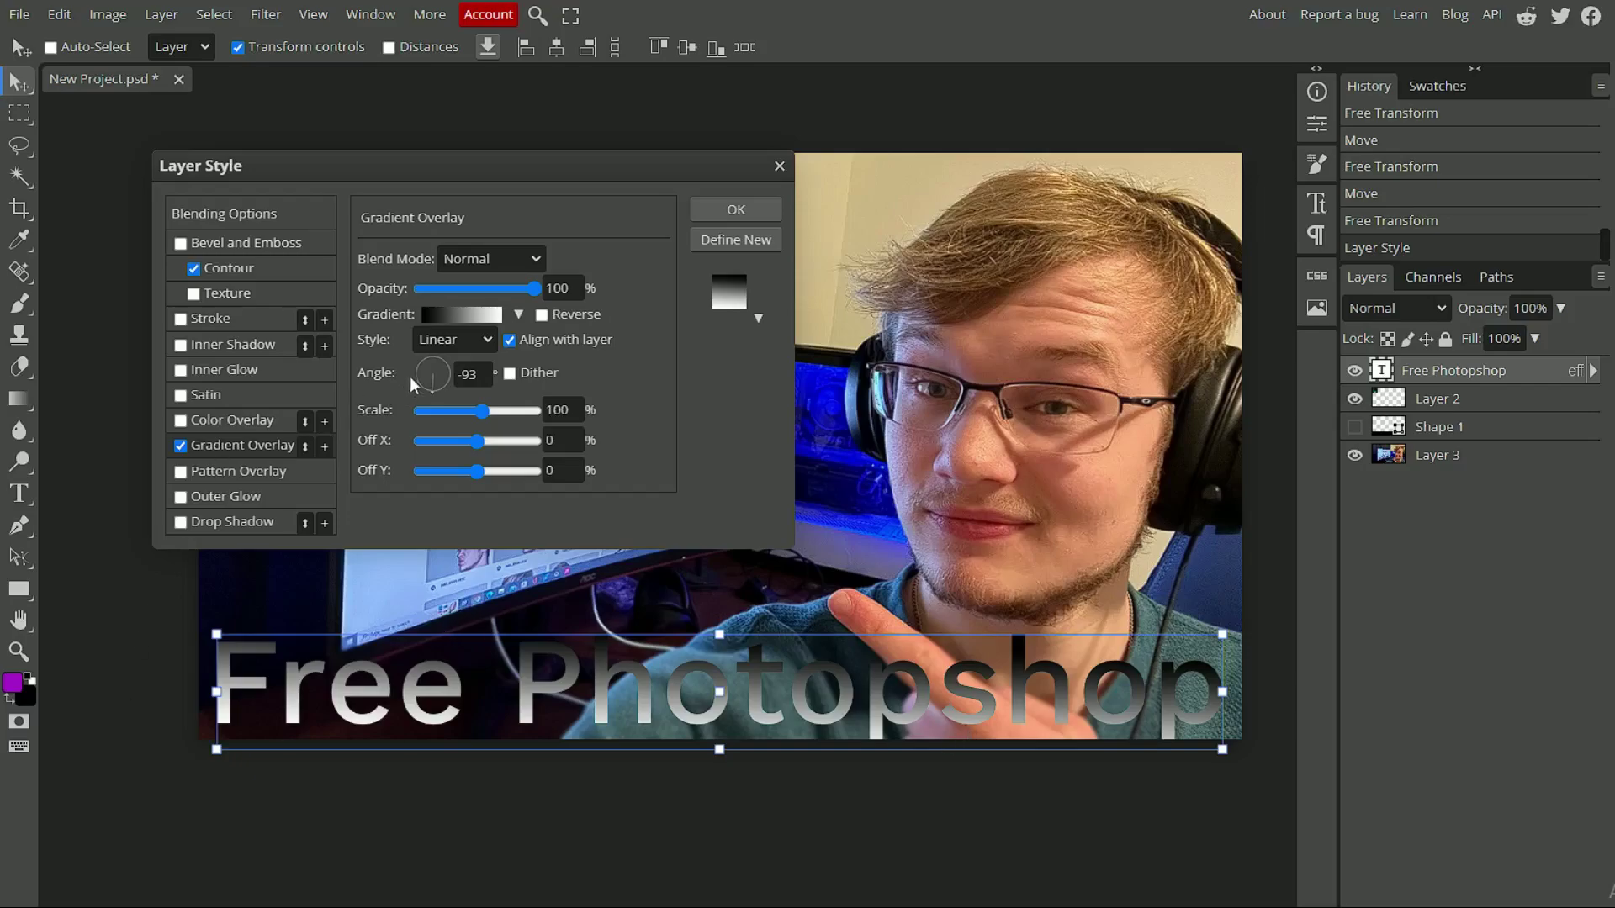
Step: Set the starting color stop of the title's overlay gradient to blue-violet #3b06ff
left_click(461, 315)
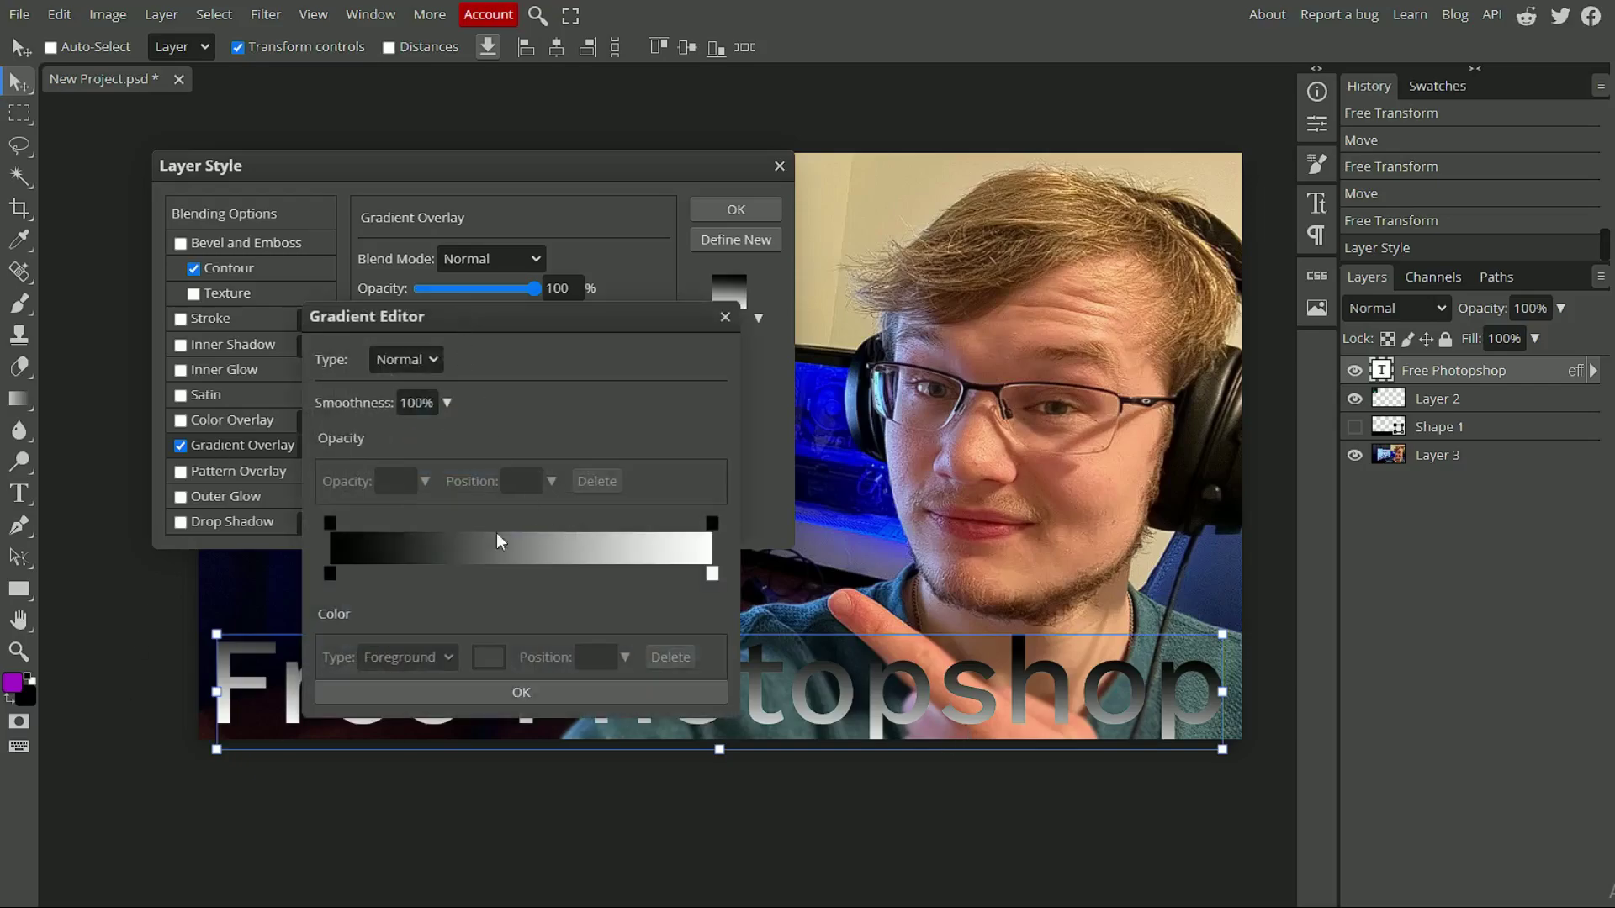
left_click(330, 575)
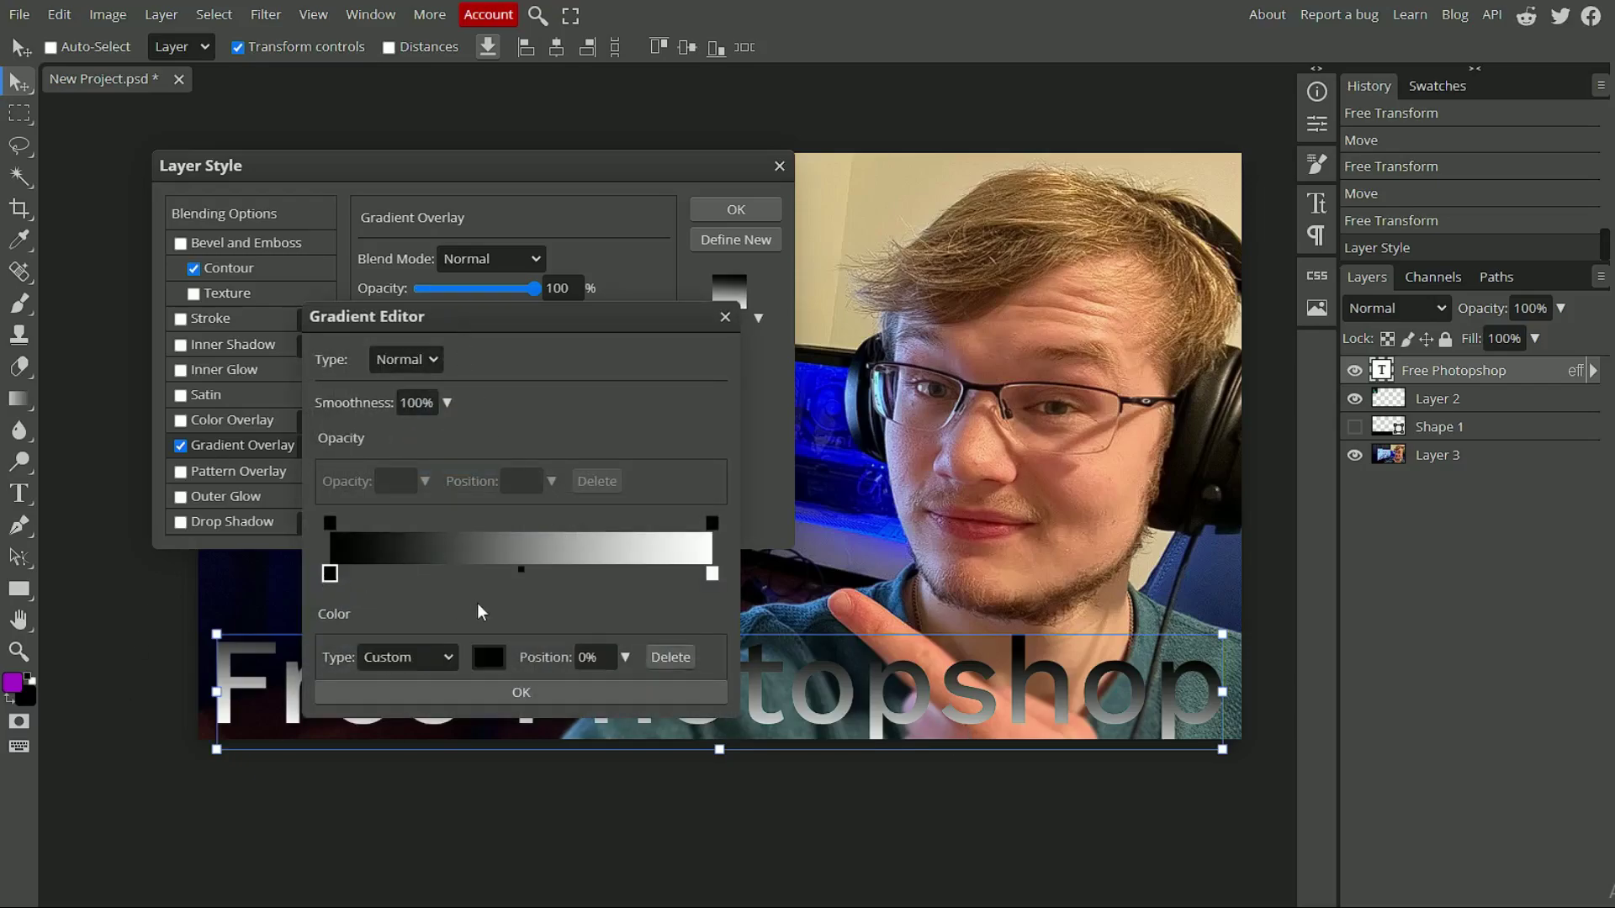
left_click(489, 657)
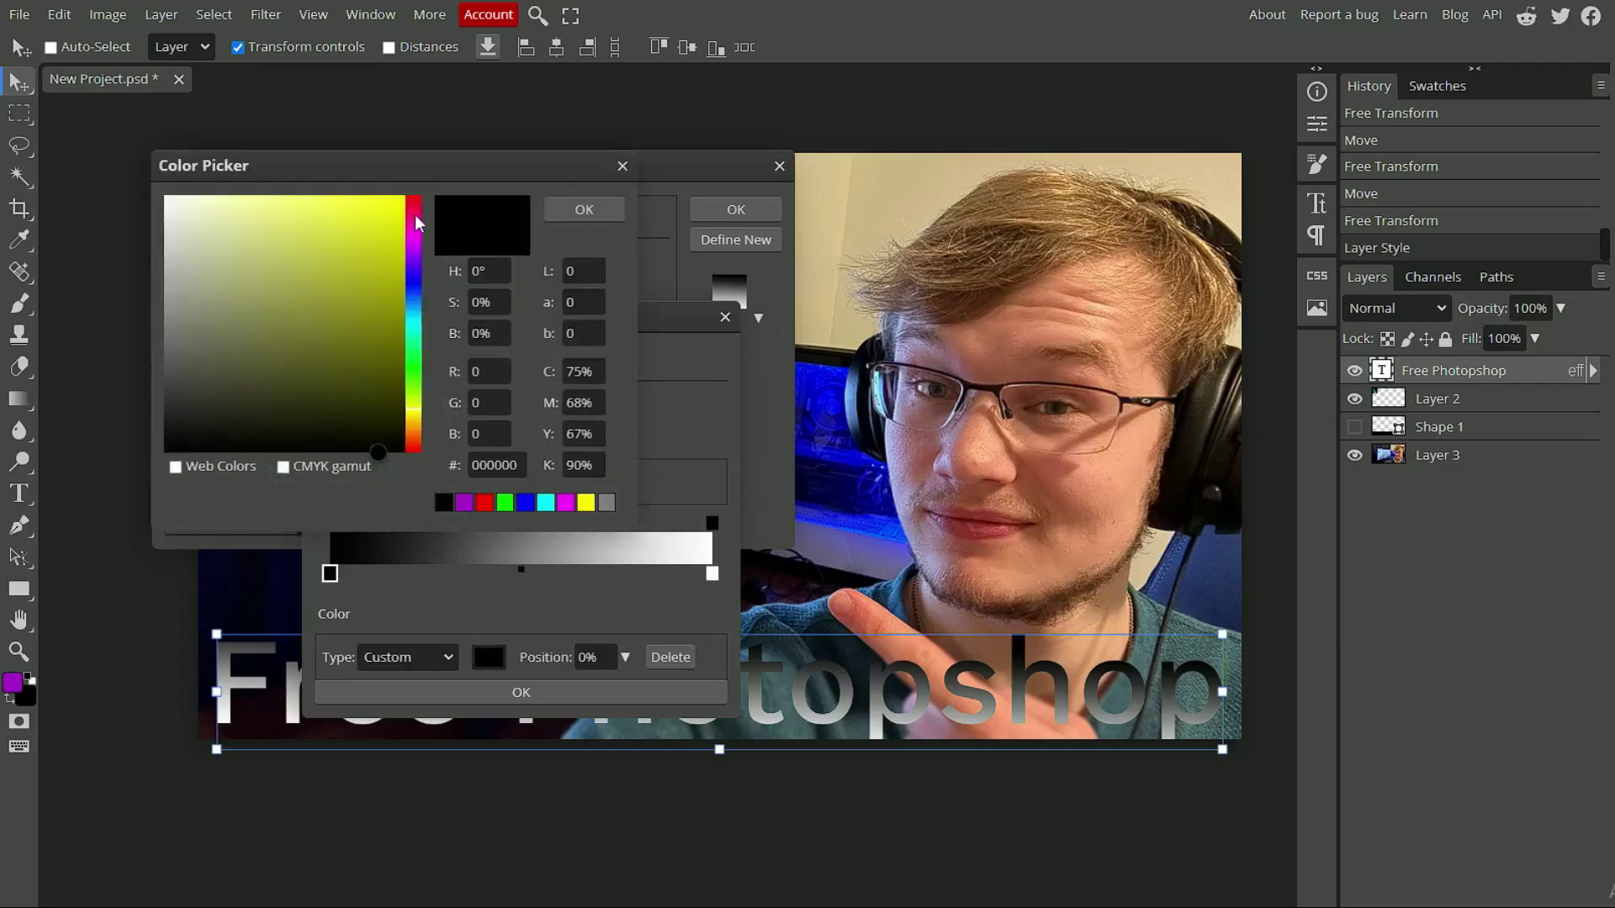
mouse_move(415, 220)
left_mouse_down()
mouse_move(417, 275)
mouse_move(390, 216)
mouse_move(399, 195)
left_mouse_up()
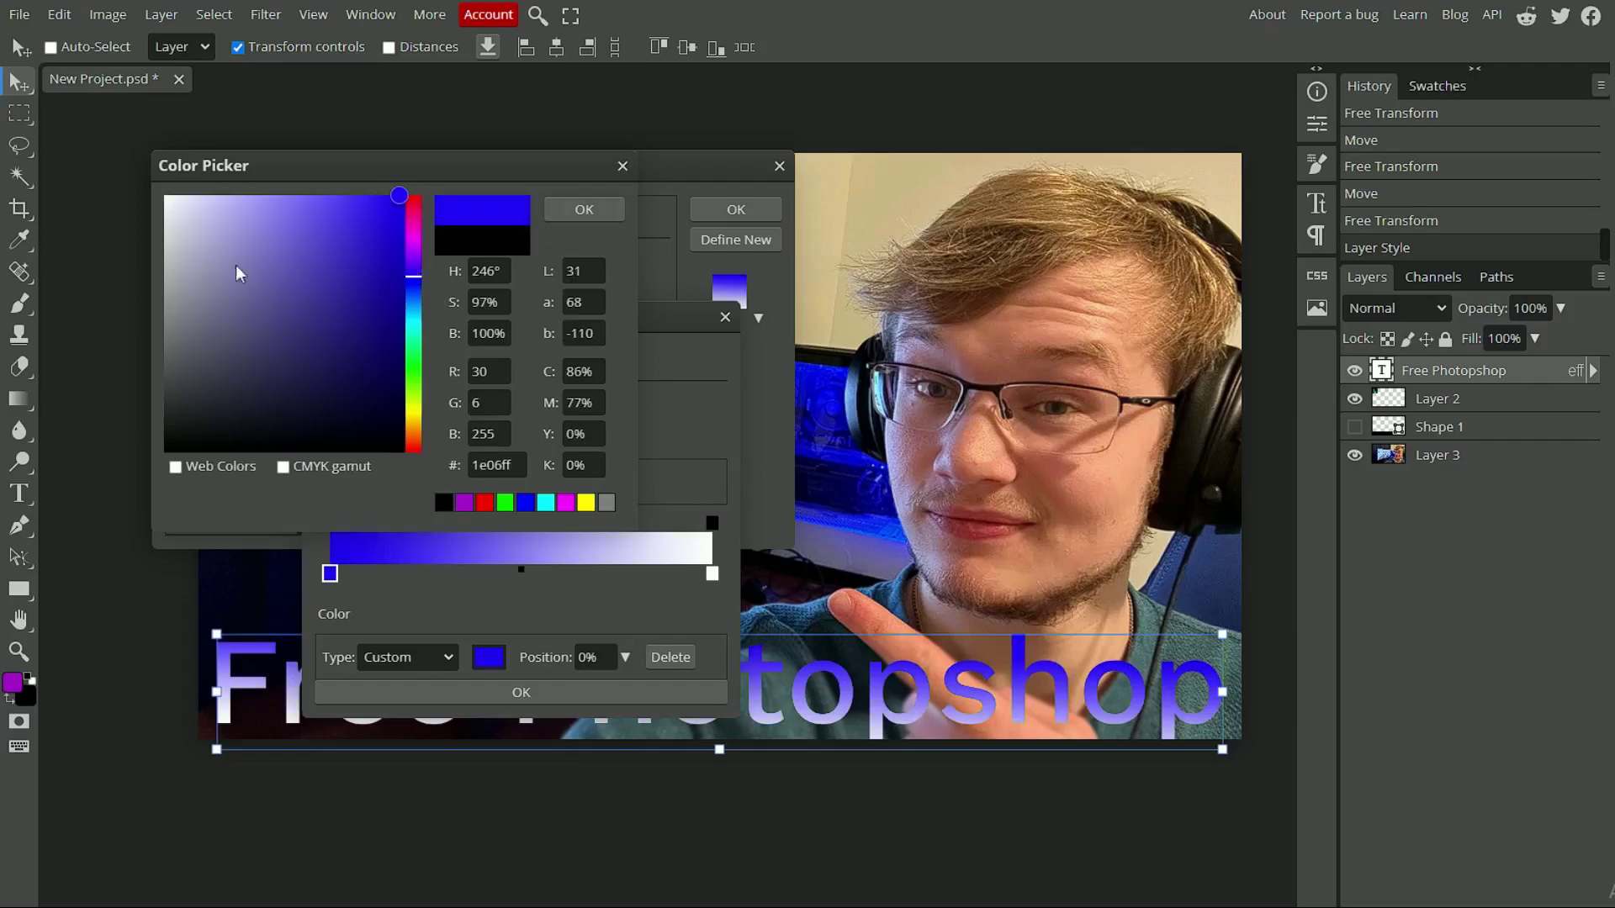
mouse_move(413, 238)
left_mouse_down()
mouse_move(414, 199)
mouse_move(431, 288)
mouse_move(431, 270)
left_mouse_up()
double_click(497, 465)
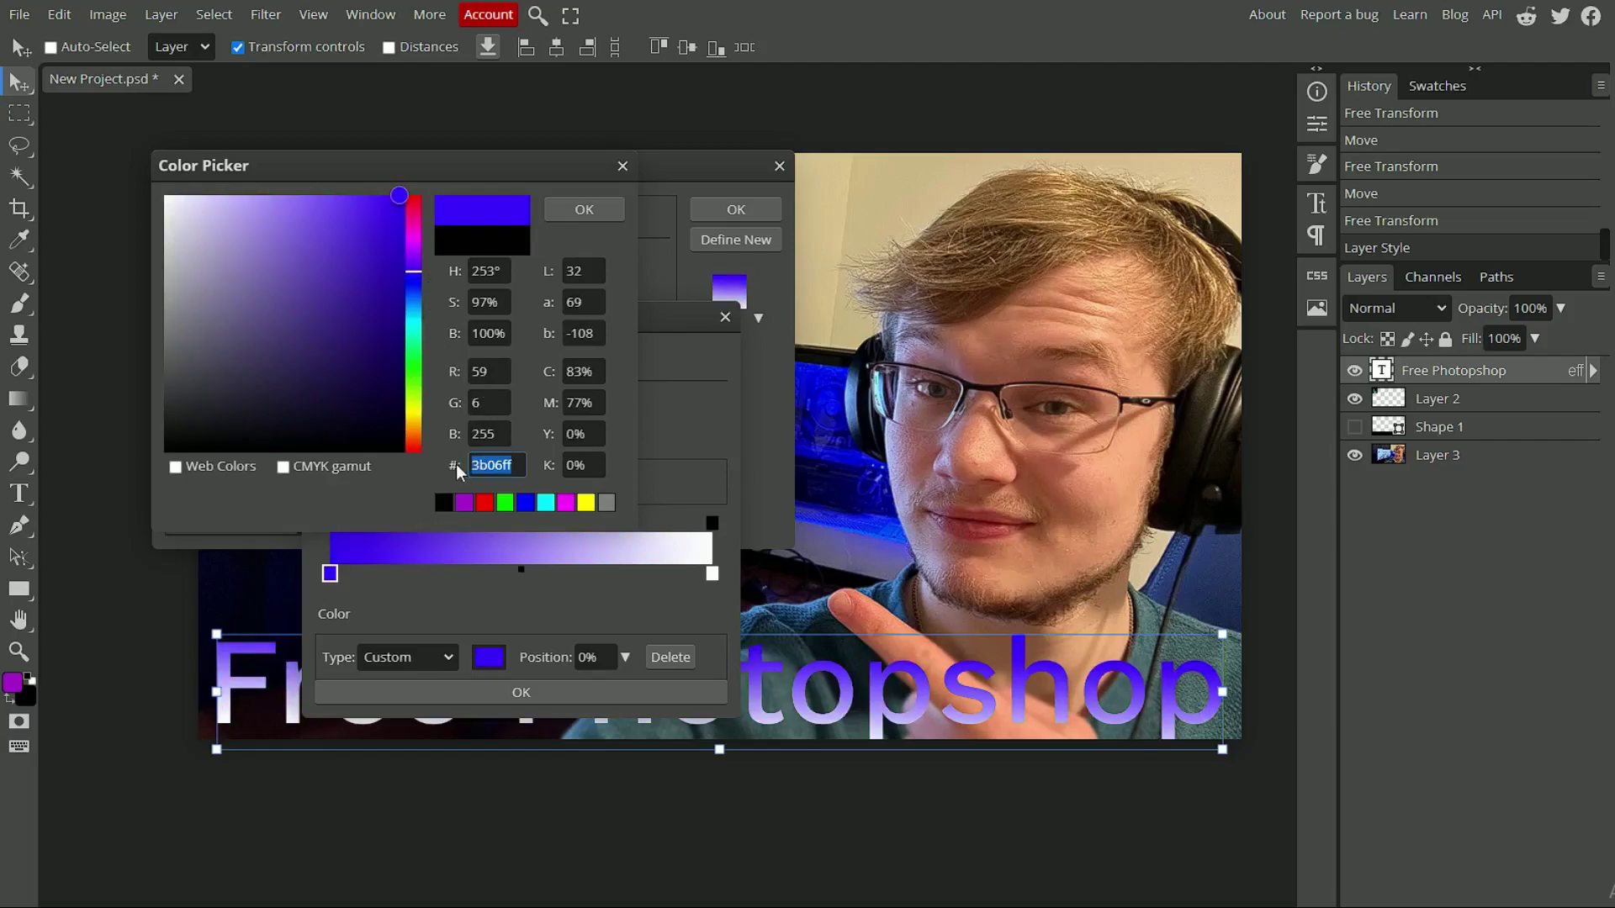
double_click(494, 432)
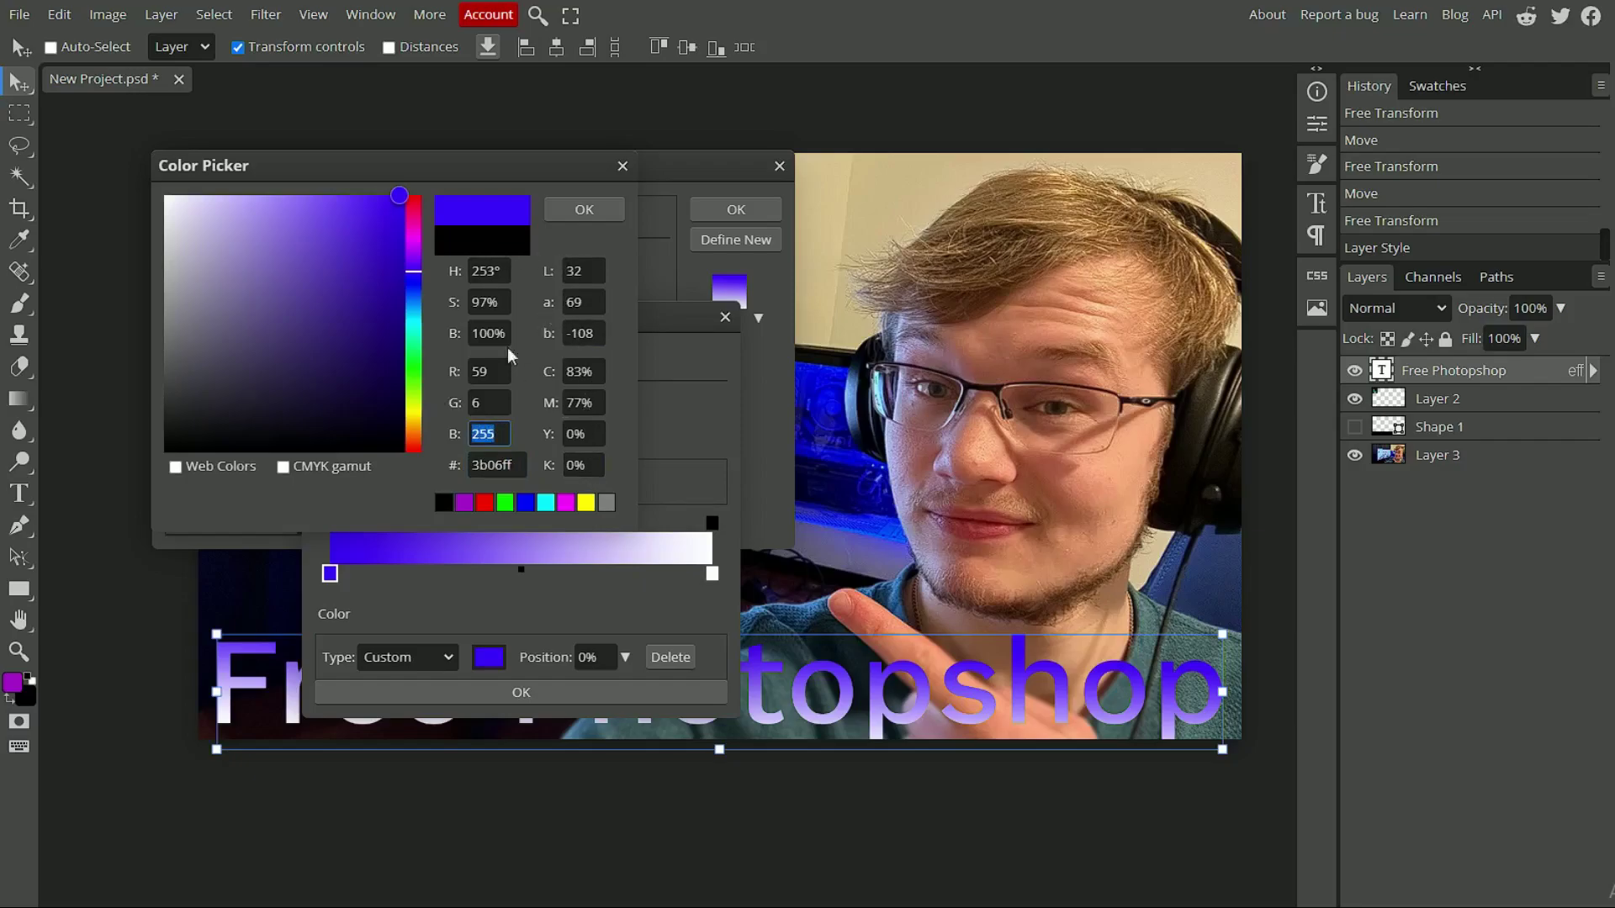
left_click(584, 210)
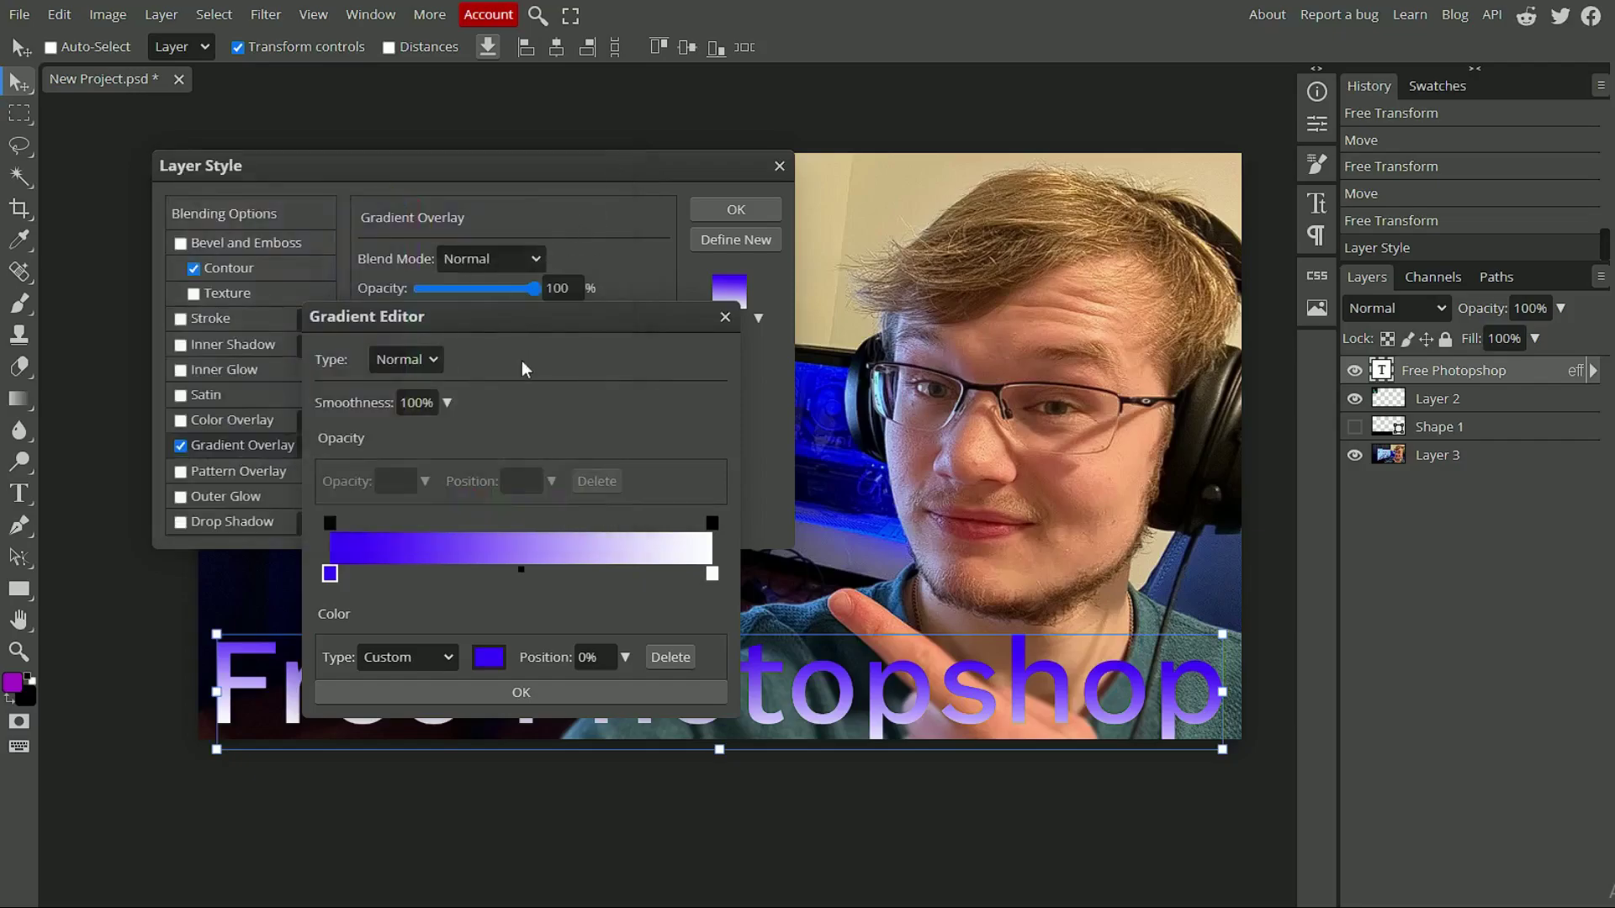
Step: Set the ending color stop of the title's overlay gradient to yellow #fff60e and apply the edited gradient
left_click(711, 574)
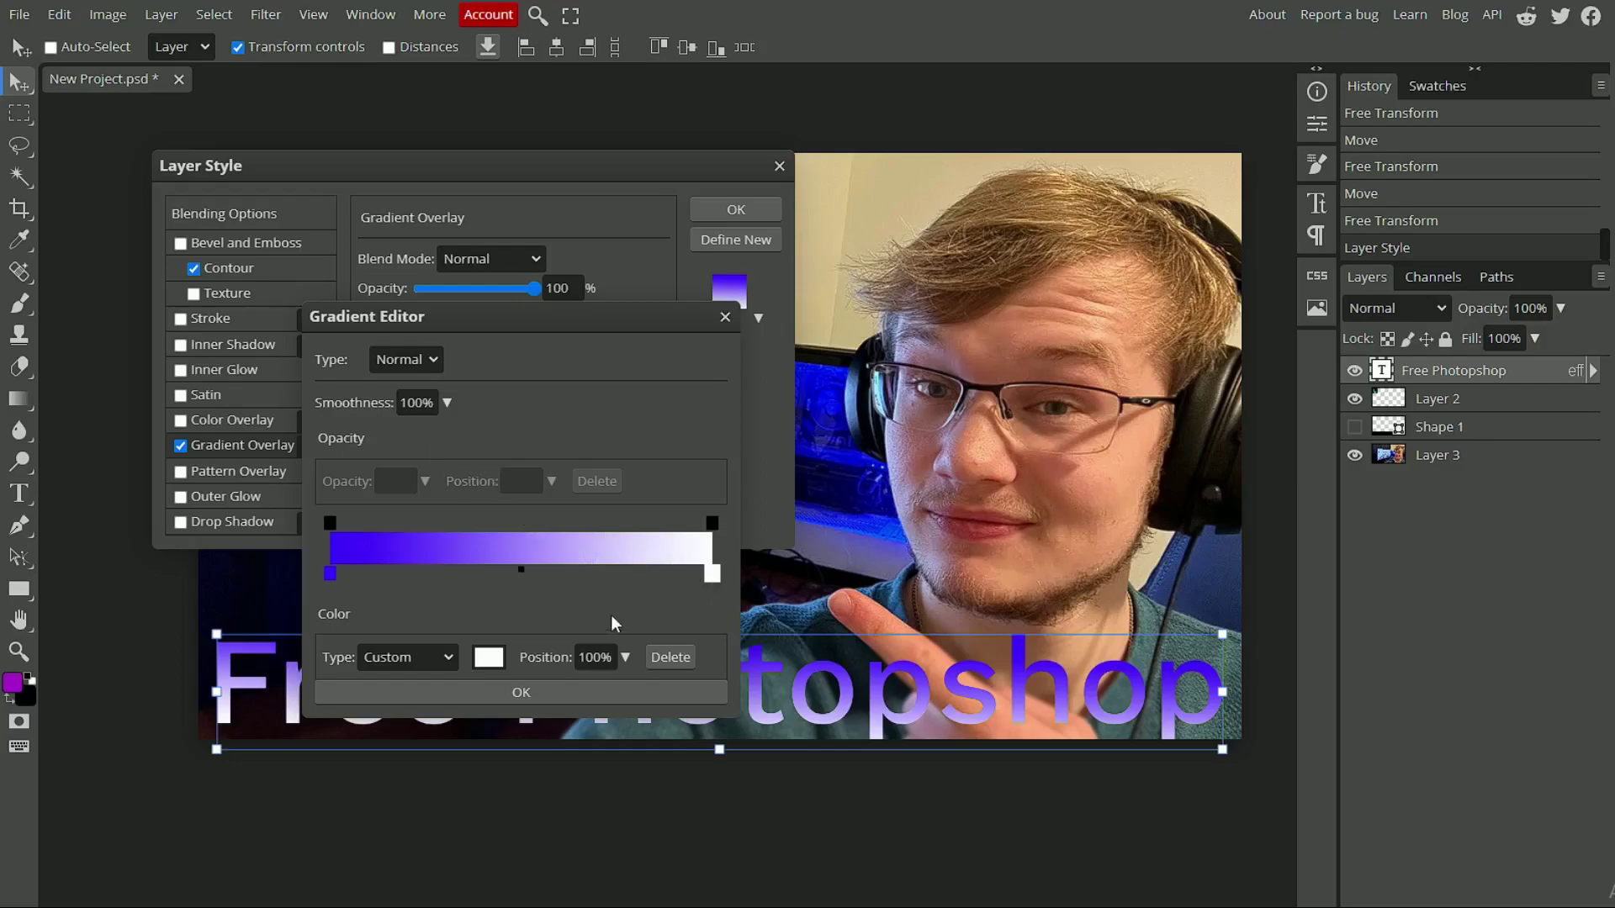
left_click(489, 657)
left_click(414, 446)
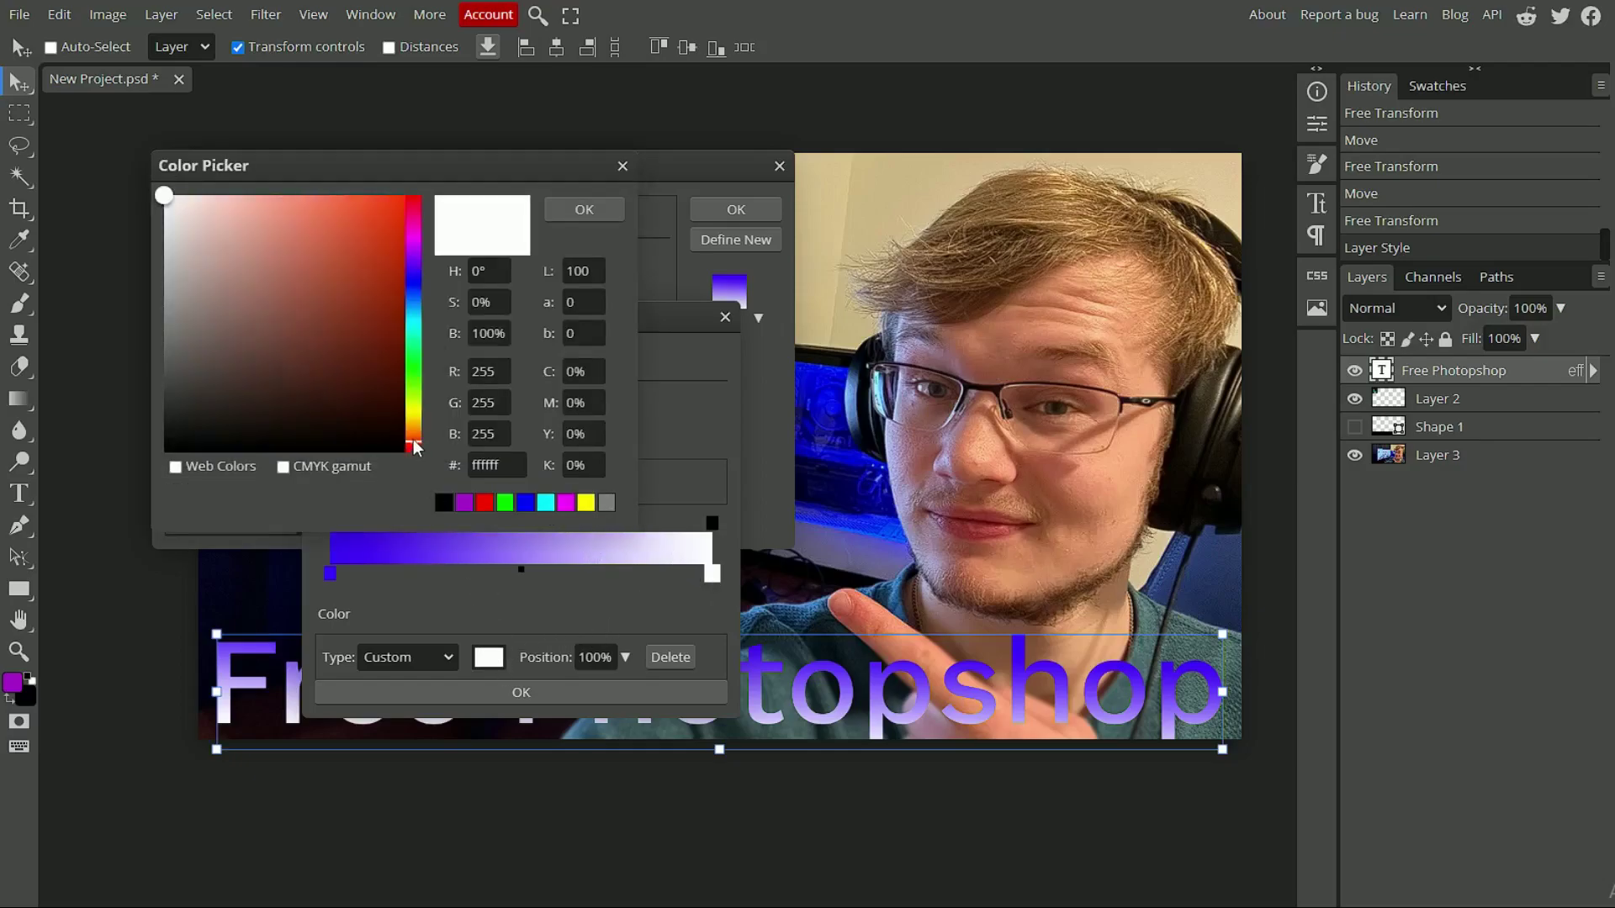
left_click_drag(413, 445, 417, 410)
left_click_drag(306, 291, 395, 189)
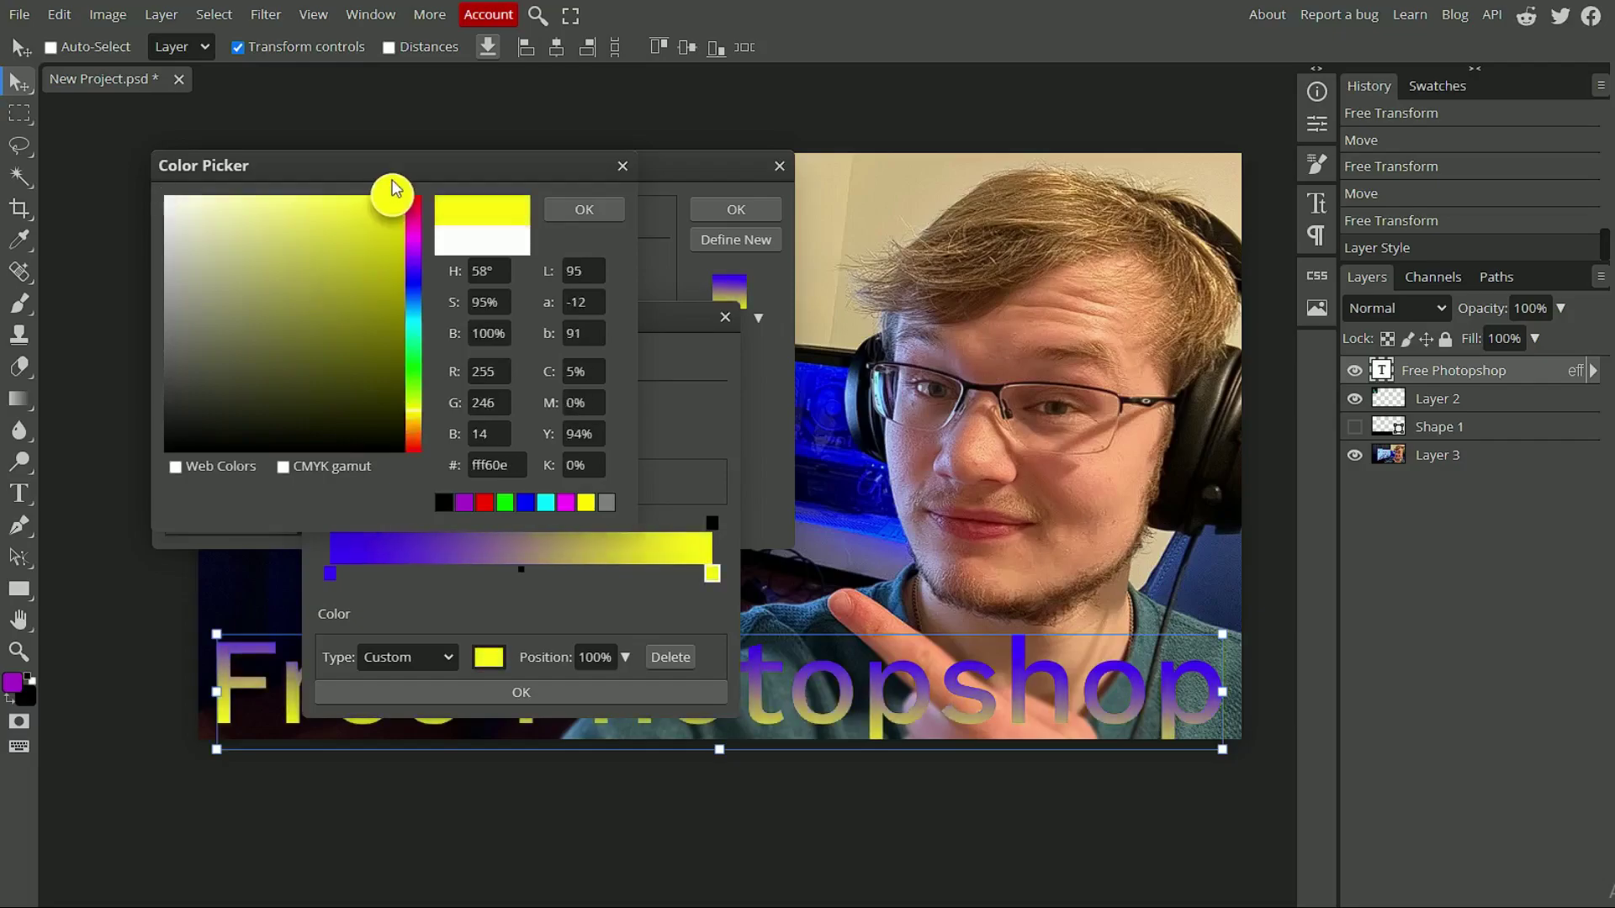
left_click(604, 208)
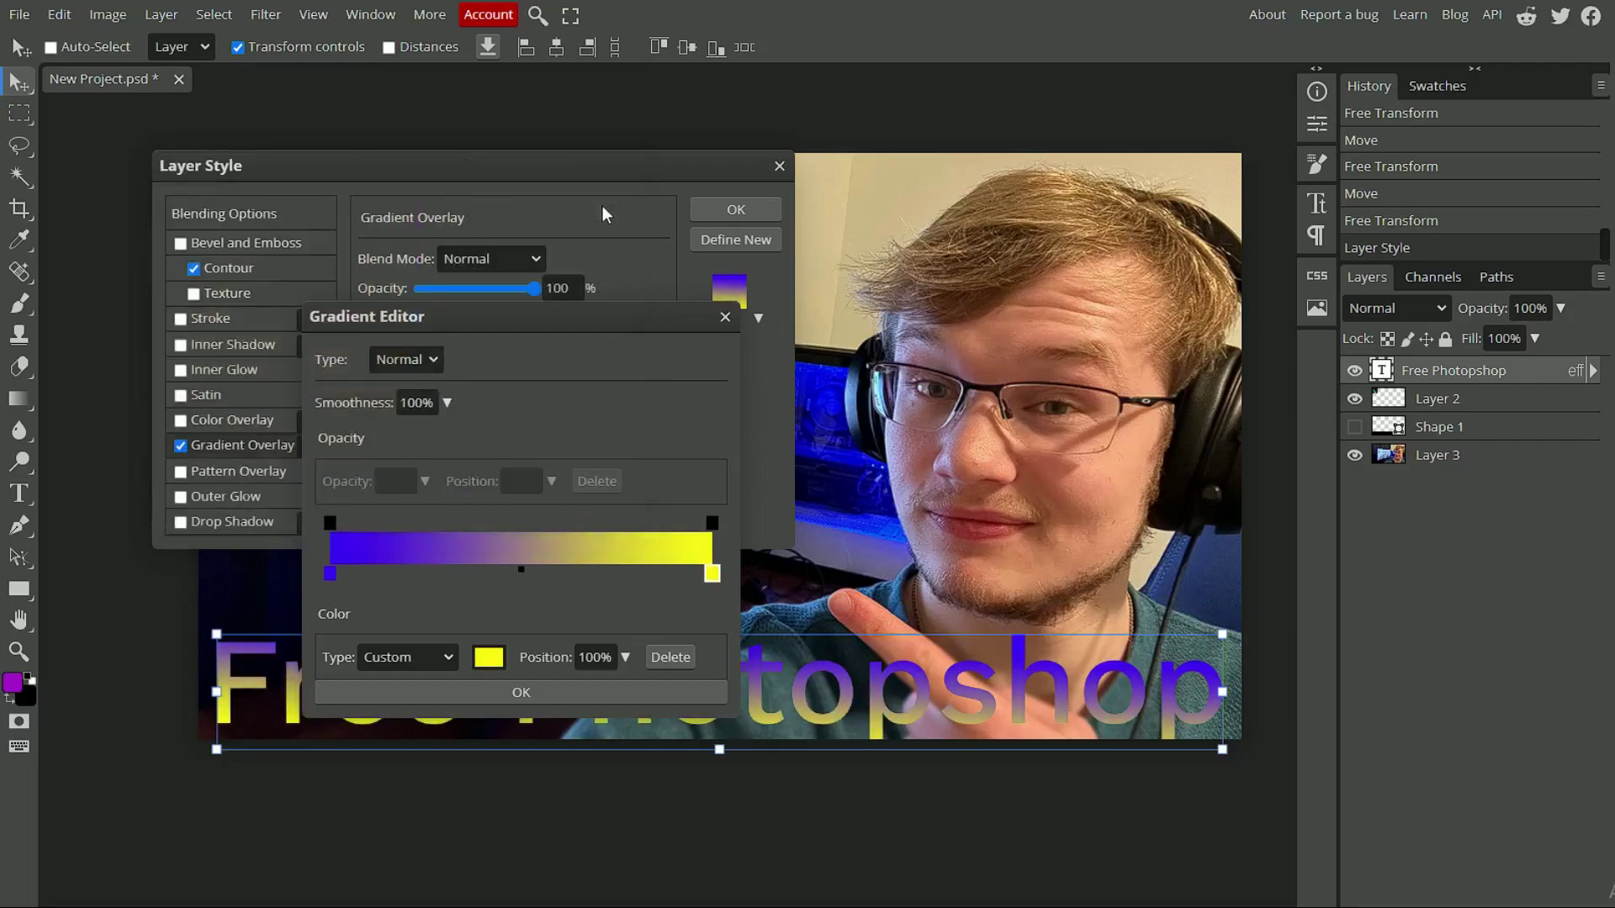
left_click(569, 692)
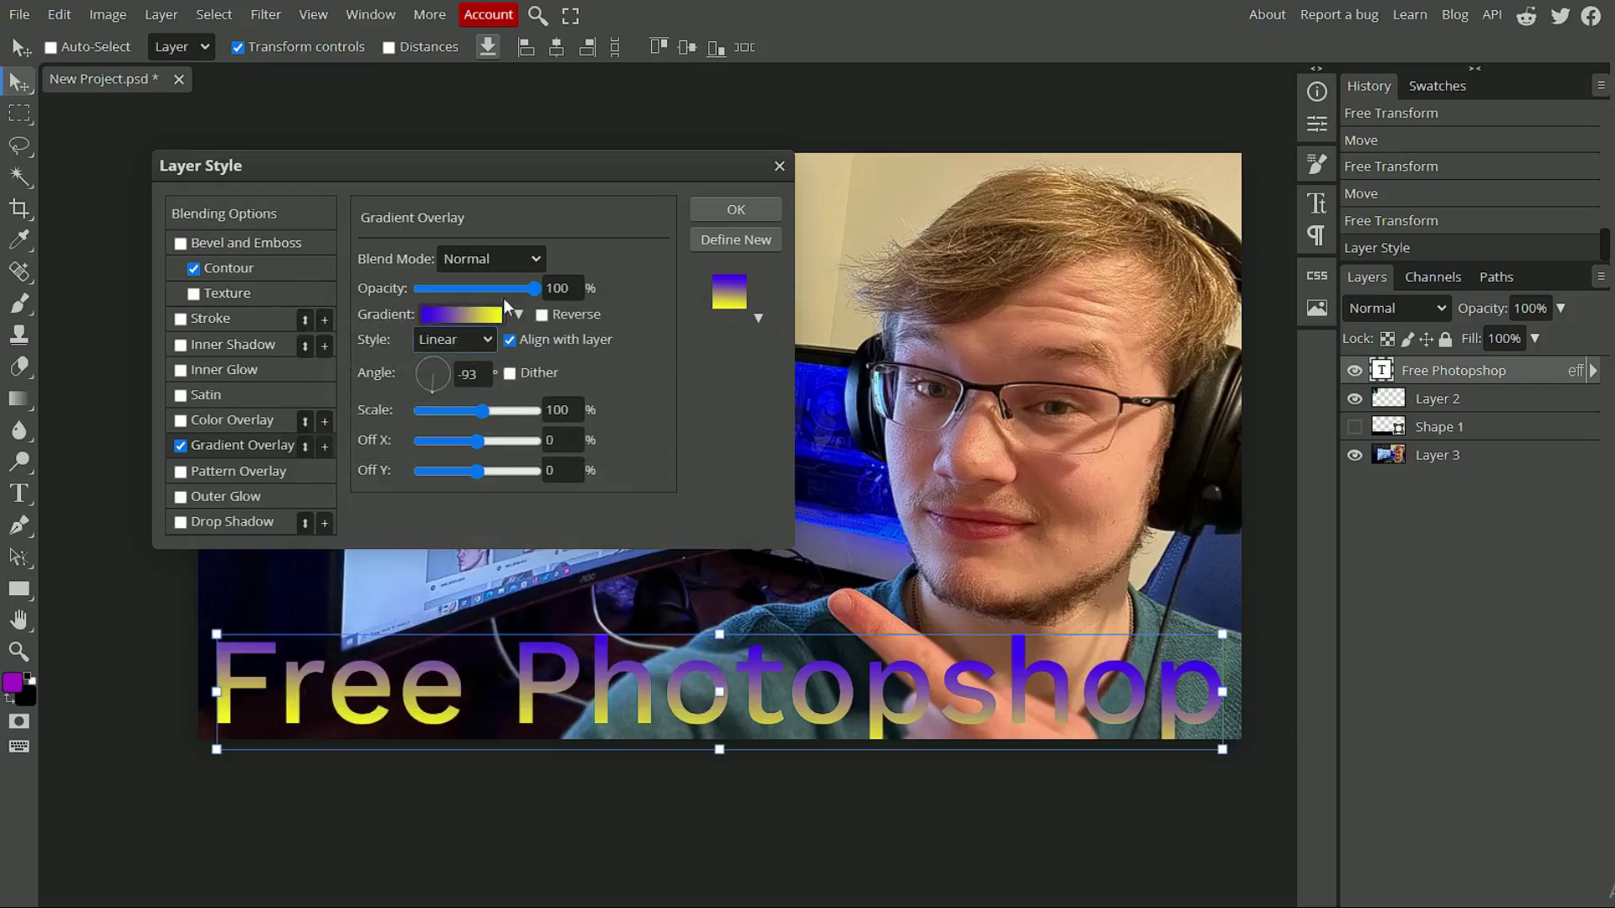
Step: Try the Radial gradient style at -18° and the Angle style with a rotated direction on the title's overlay
left_click(455, 339)
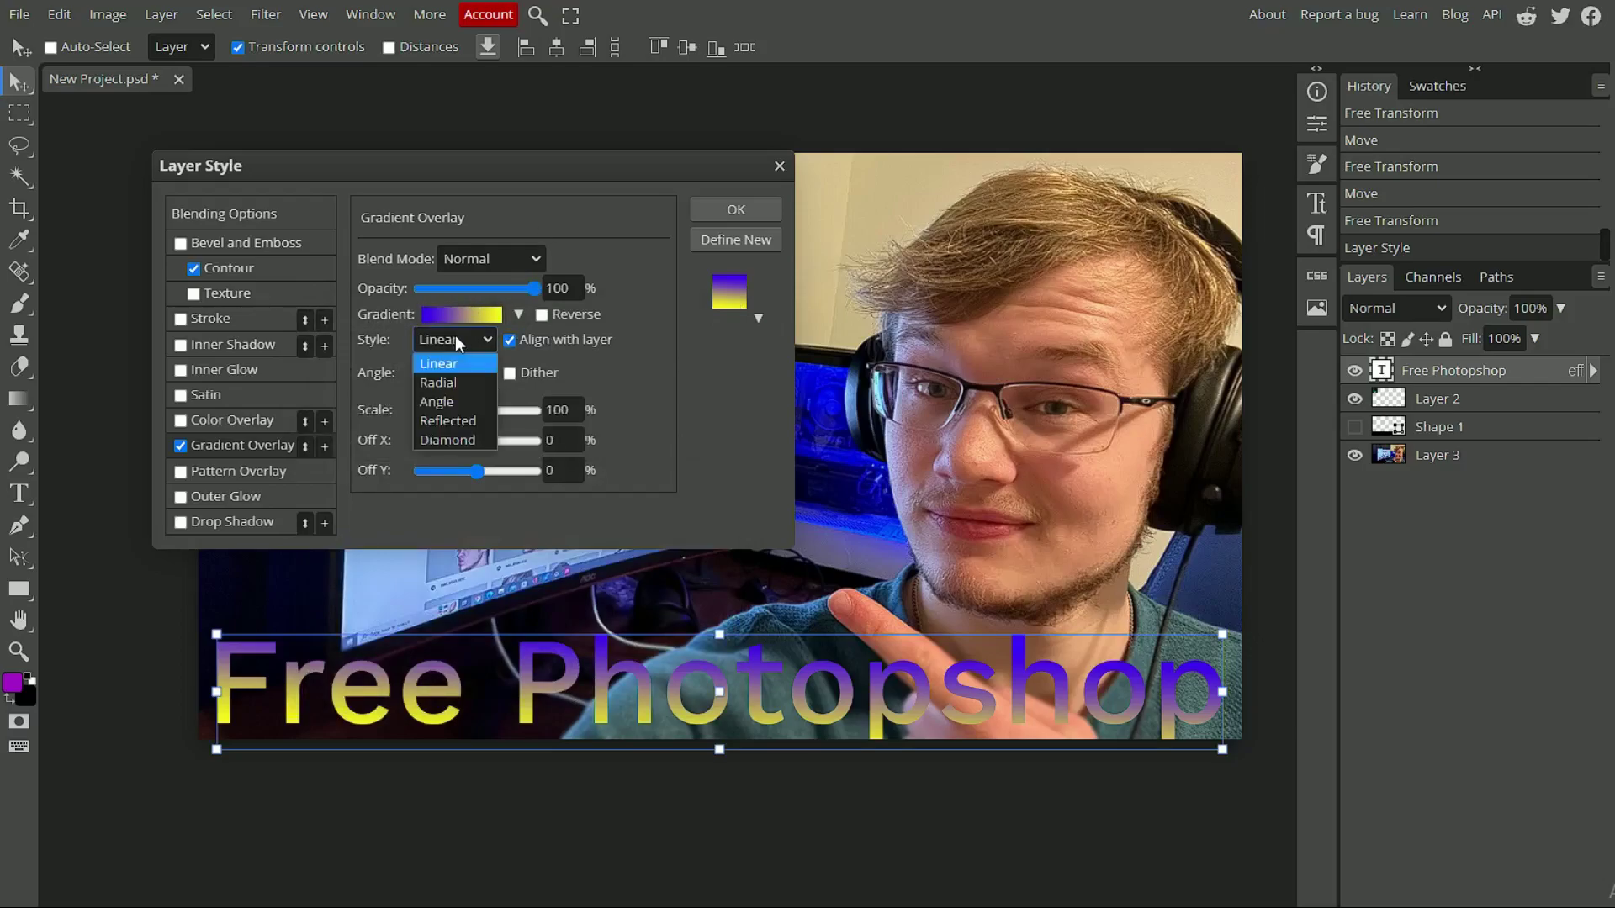
left_click(456, 380)
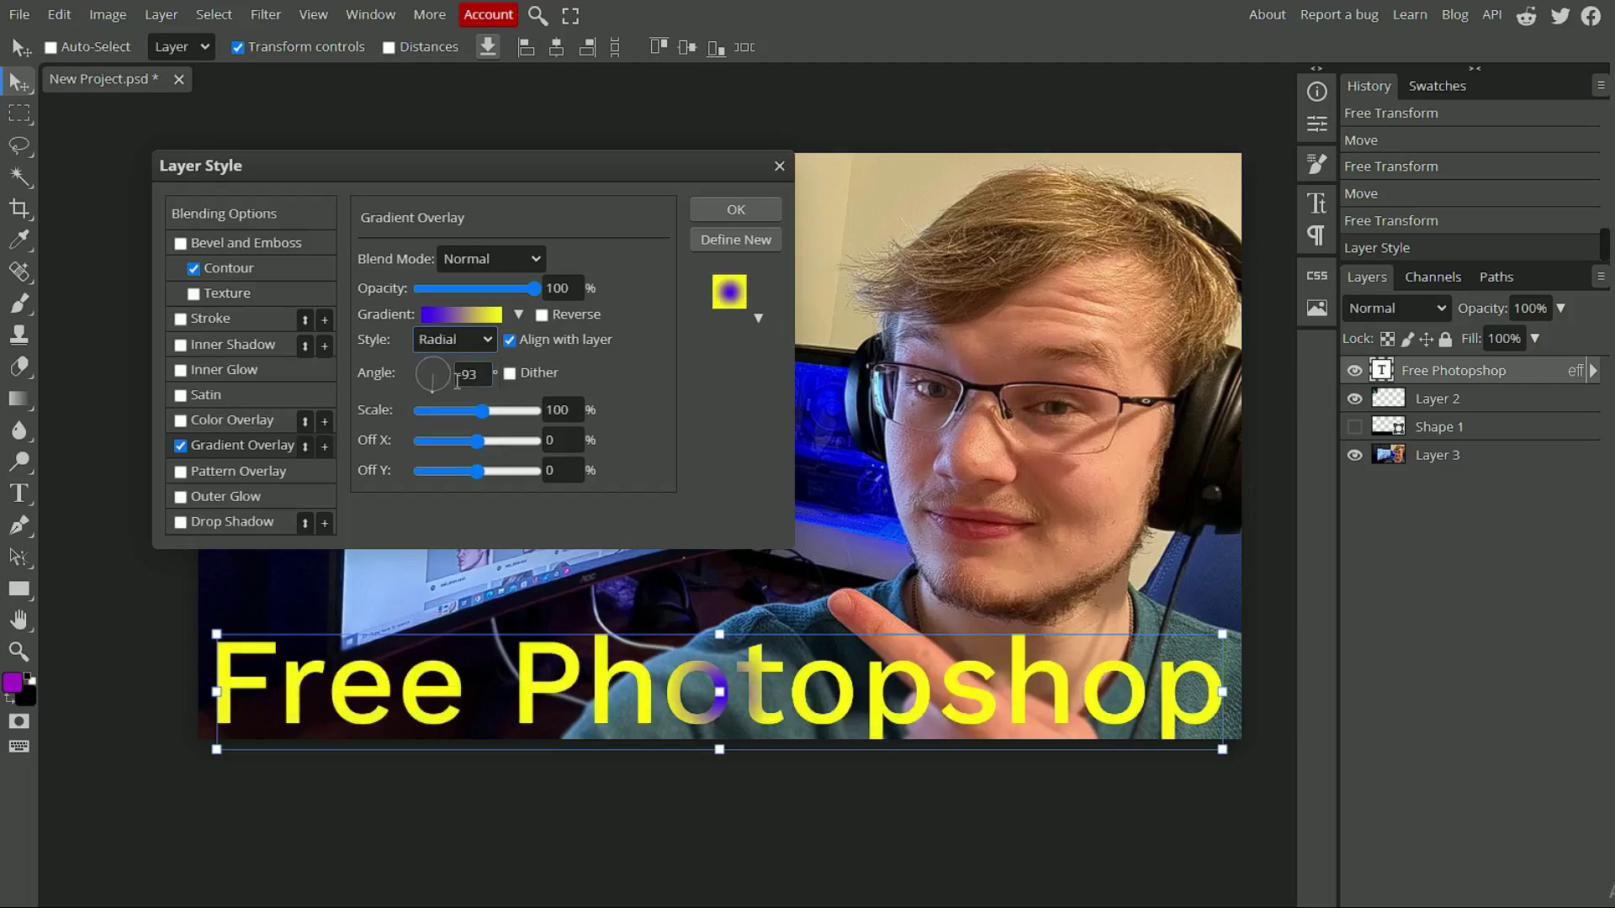
left_click_drag(429, 382, 645, 436)
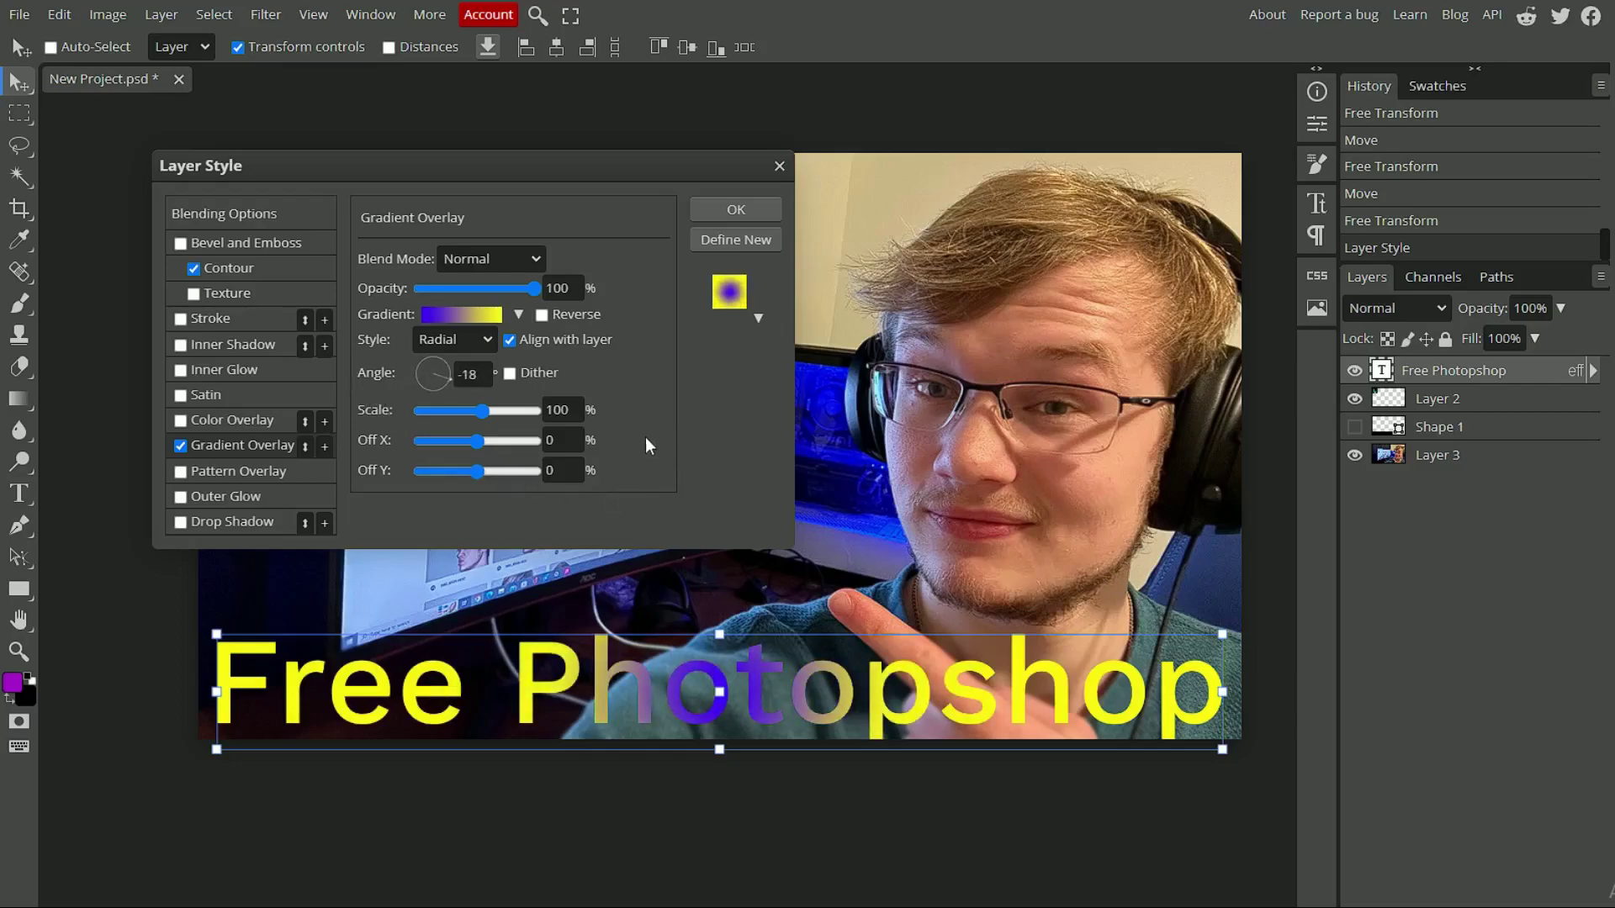
left_click(476, 337)
left_click(459, 402)
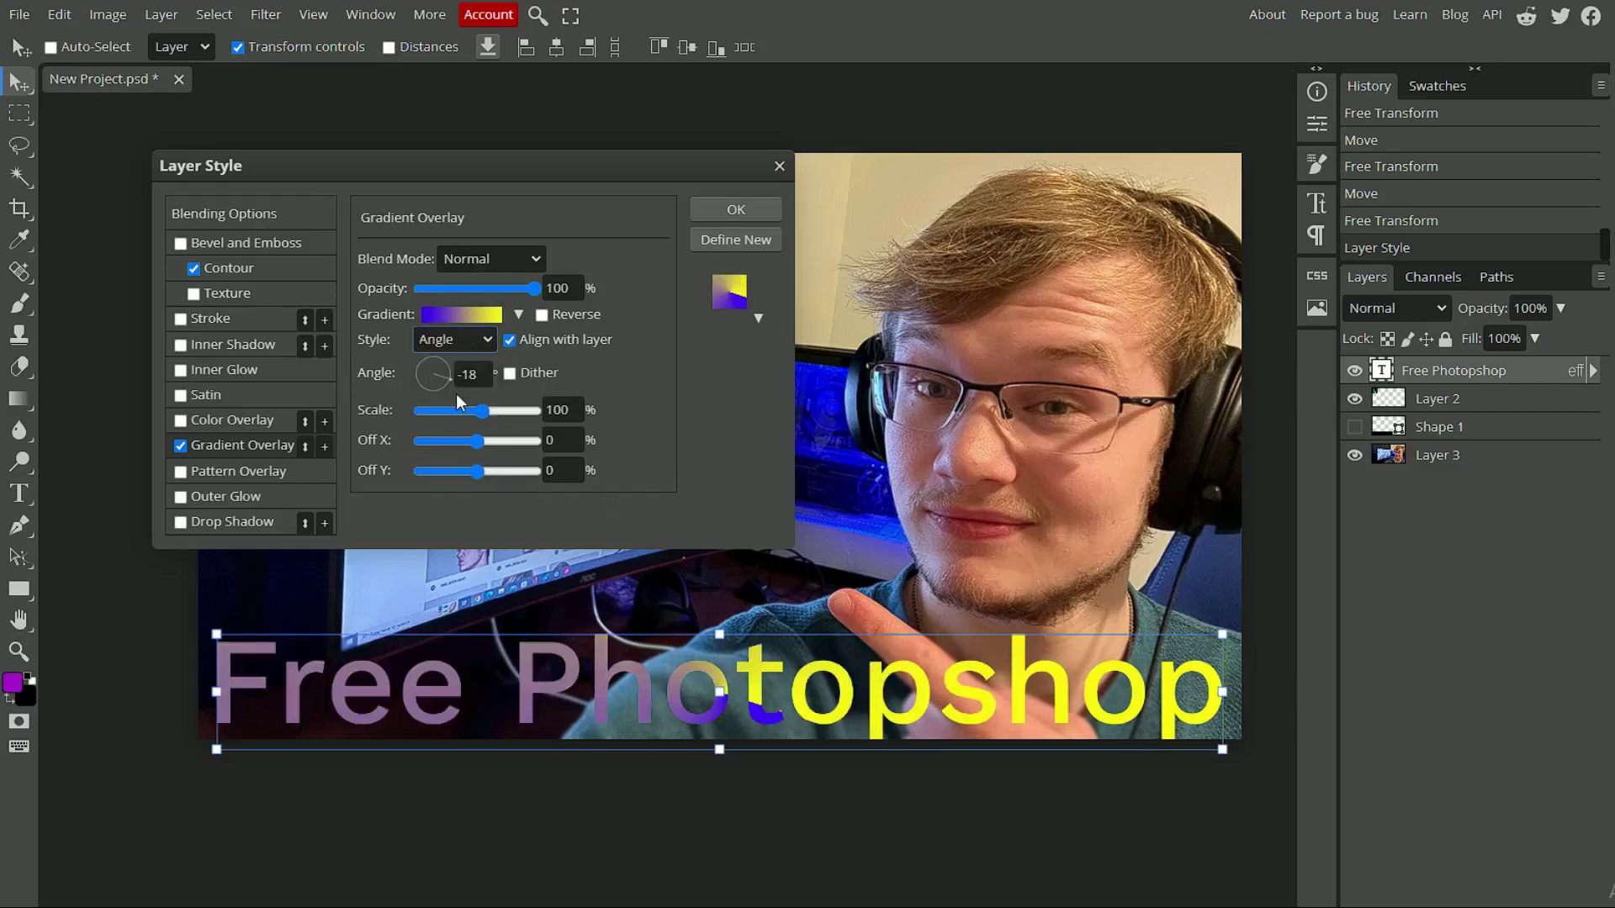
left_click_drag(442, 367, 257, 425)
Step: Try the Reflected gradient style at -91° and the Diamond style at 25° on the title's overlay
left_click(438, 347)
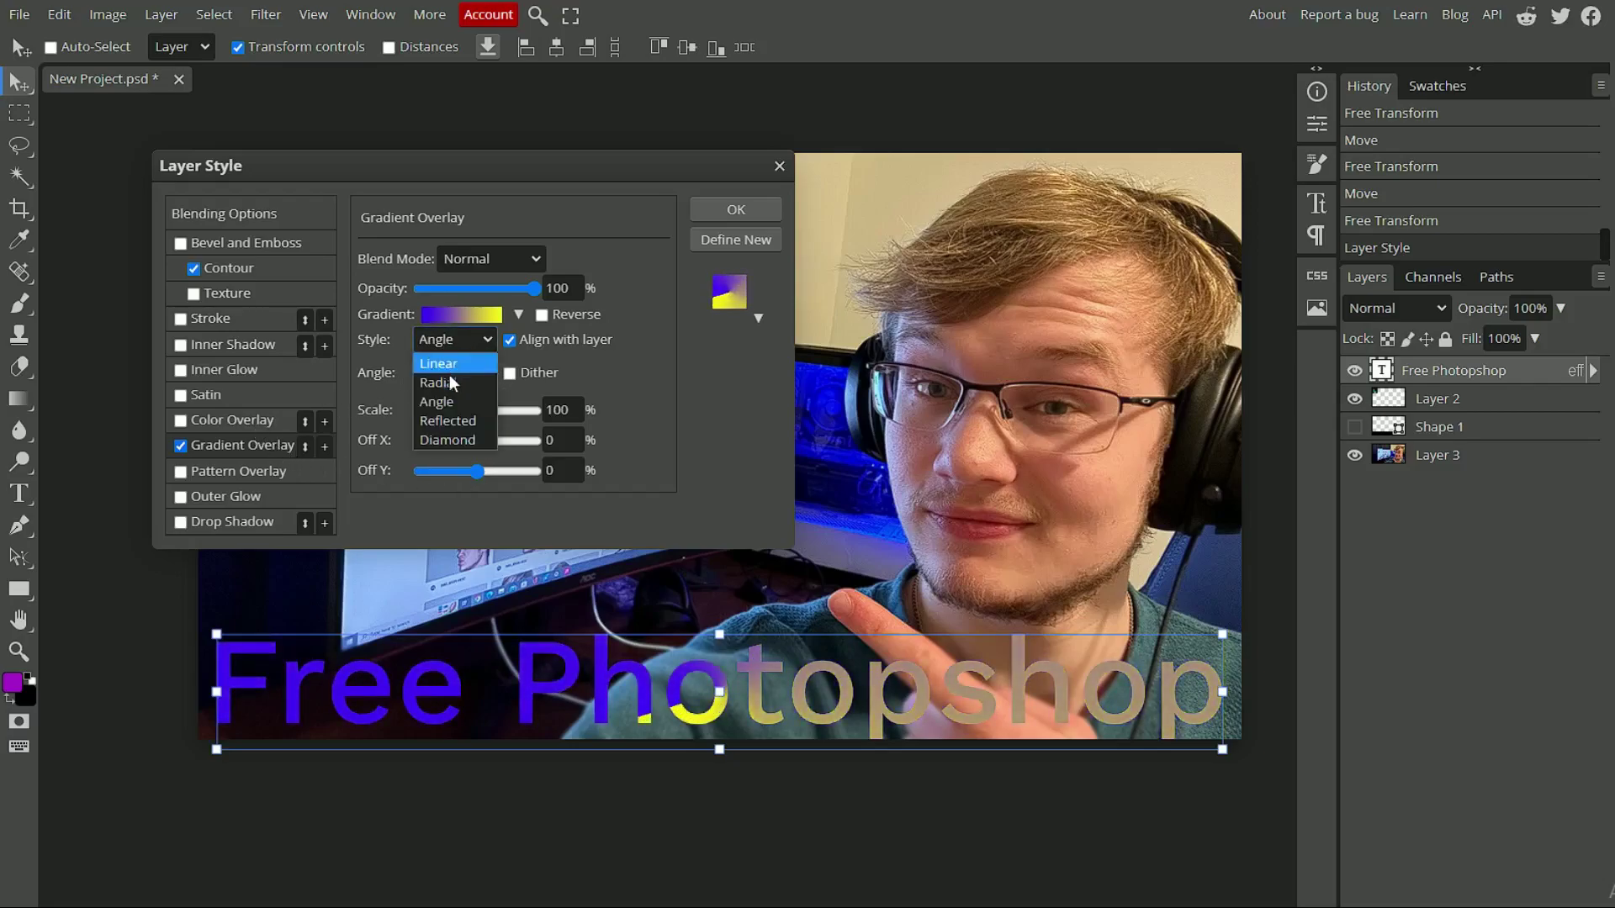
left_click(441, 416)
left_click_drag(436, 404, 432, 422)
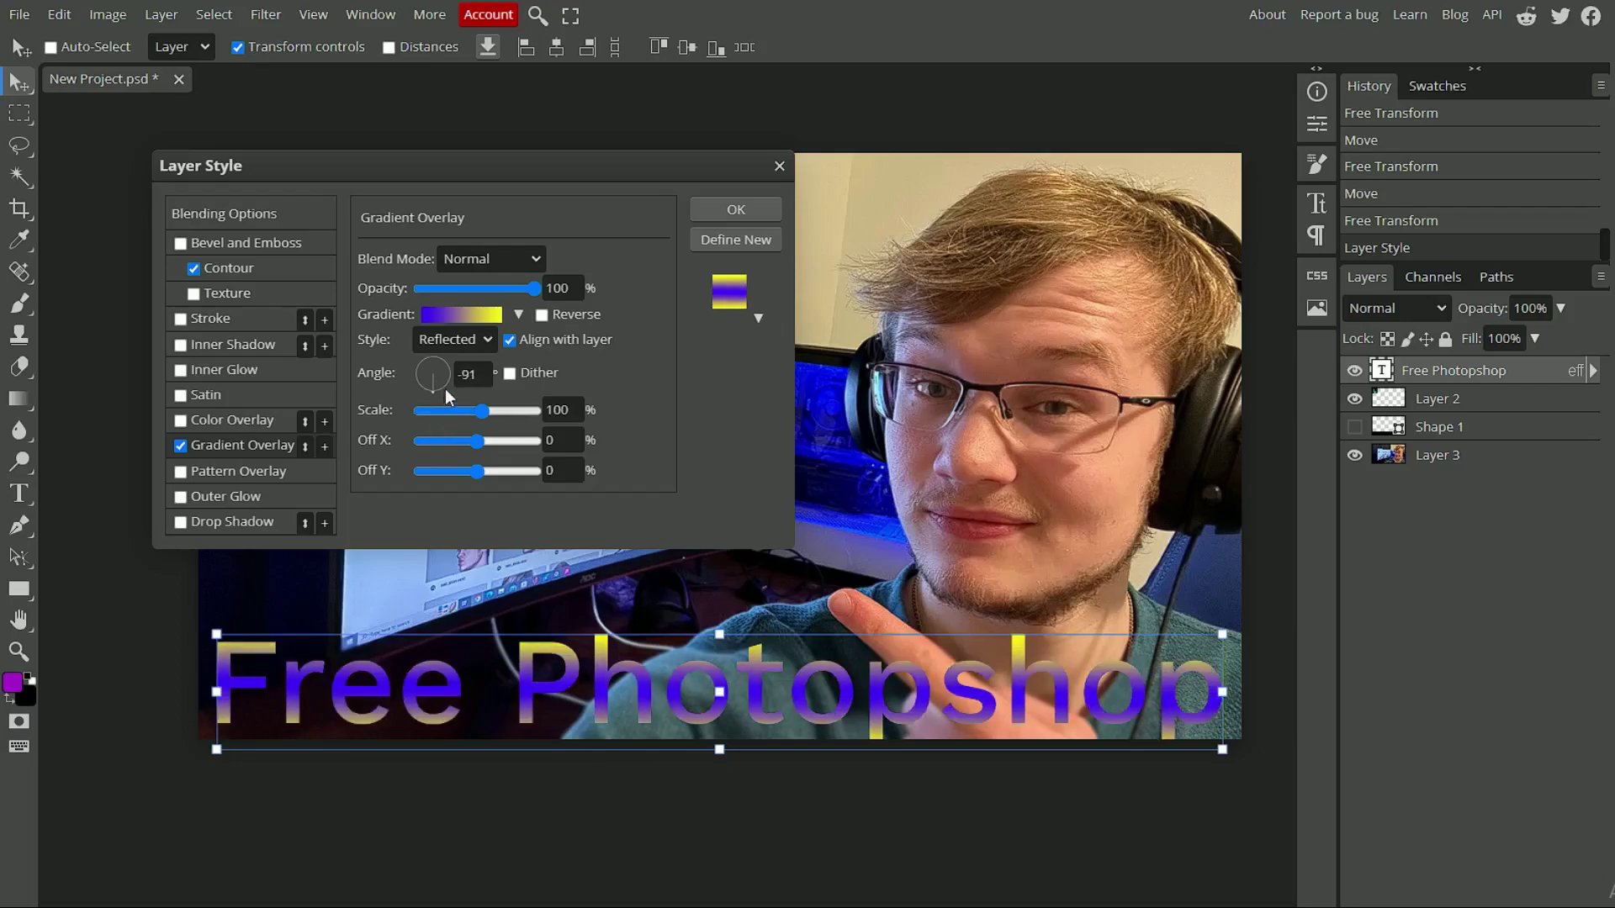
left_click(451, 337)
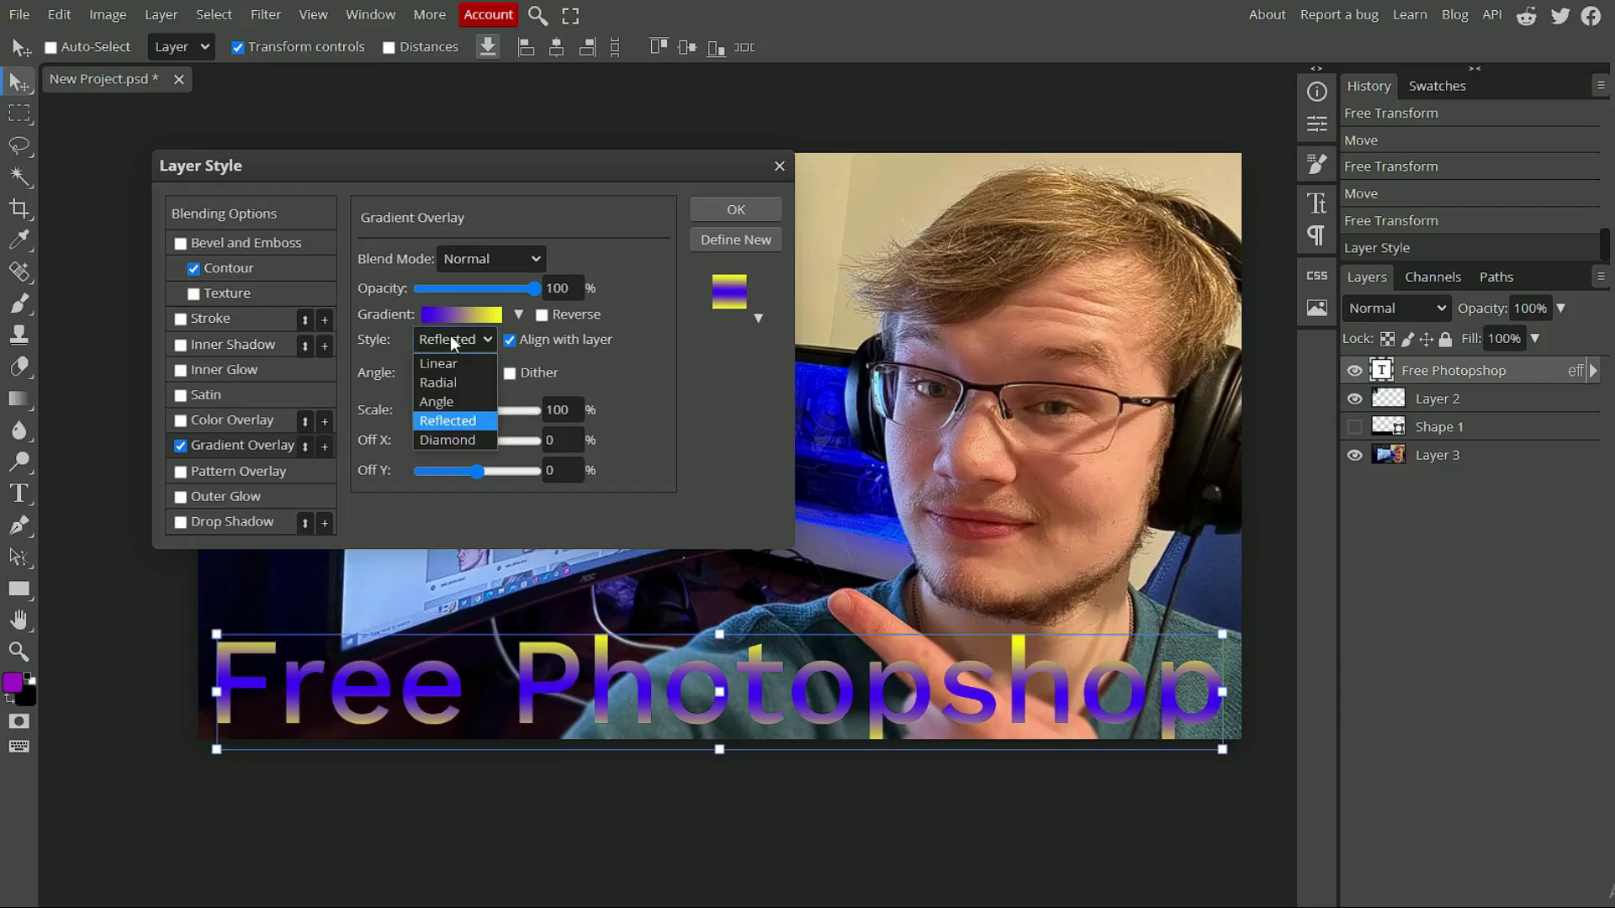
left_click(441, 436)
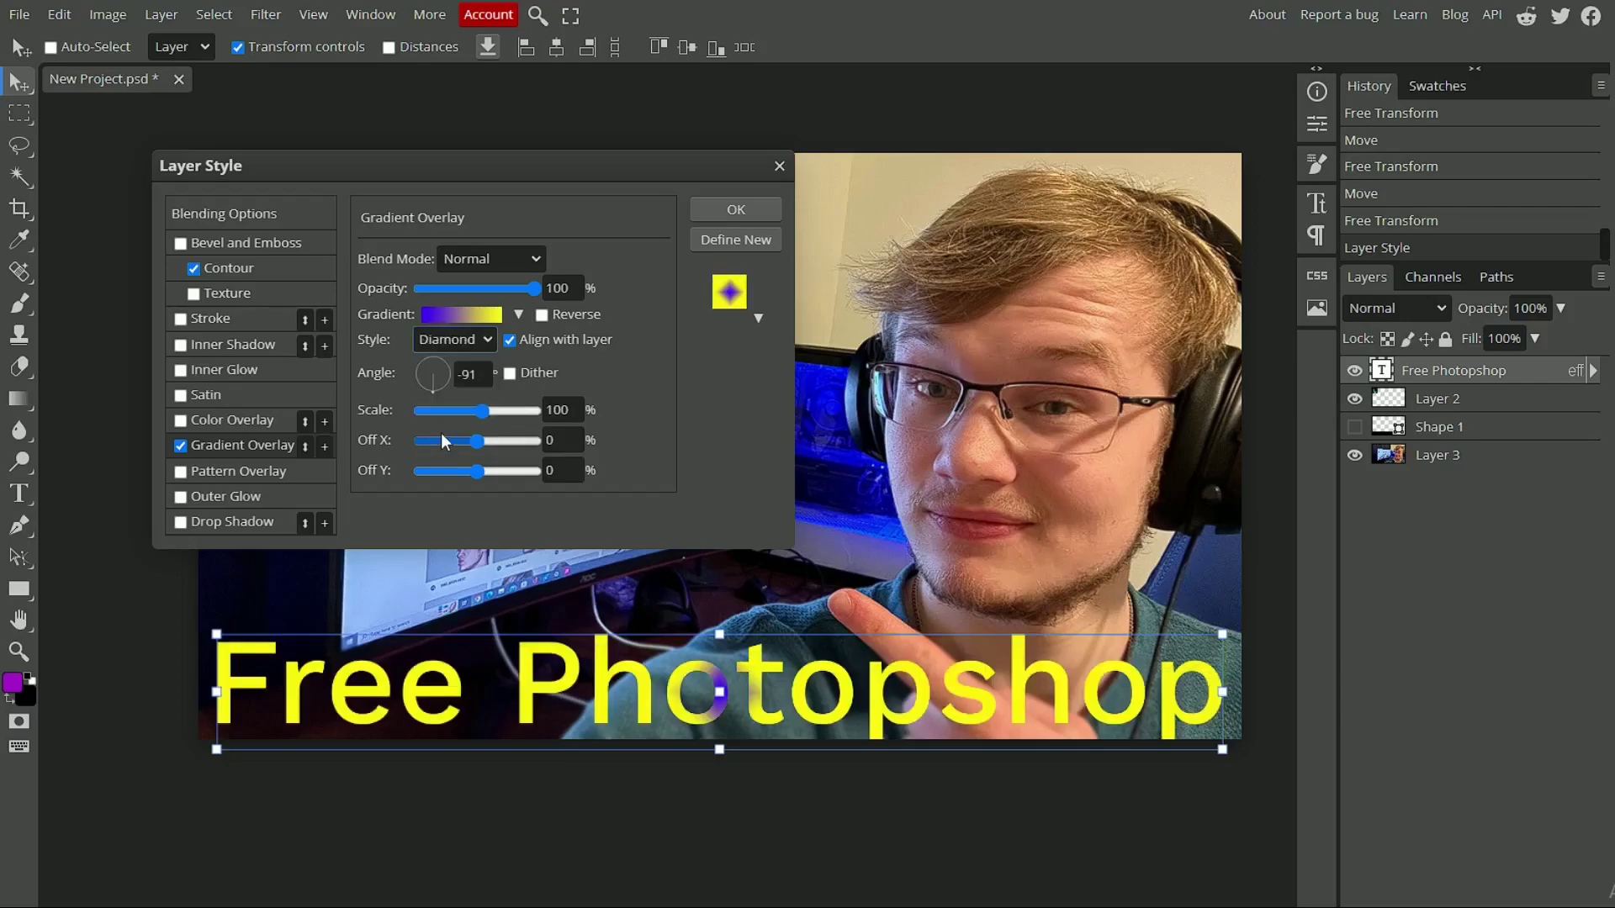
left_click_drag(431, 370, 658, 271)
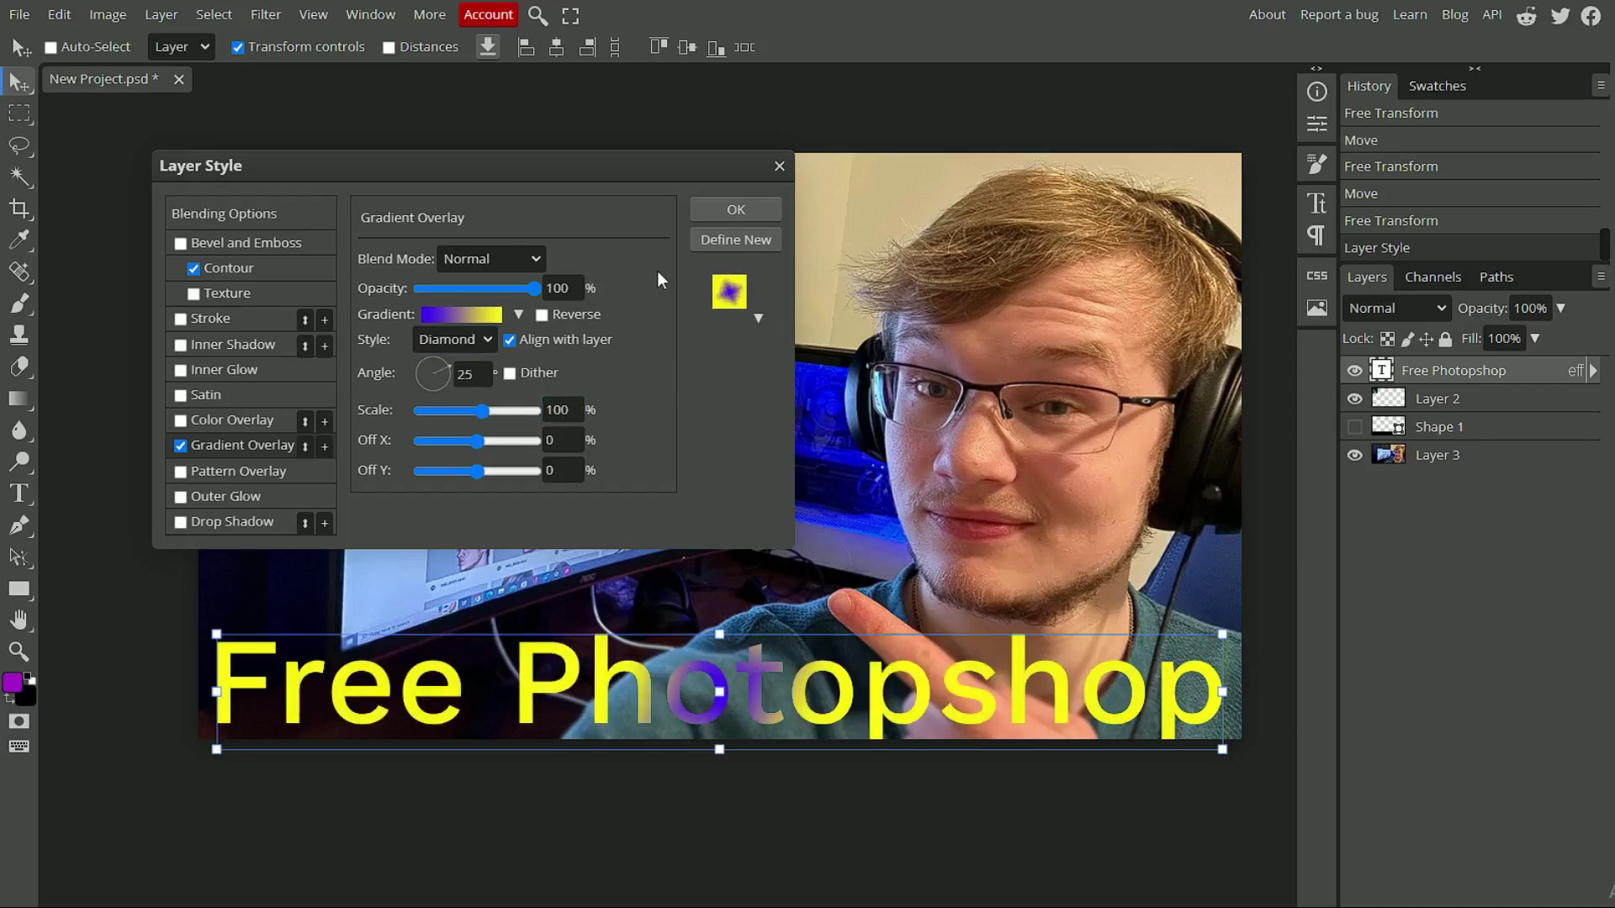
Step: Preview a Pattern Overlay on the title in place of the gradient, look through the available patterns, and turn it off
left_click(246, 467)
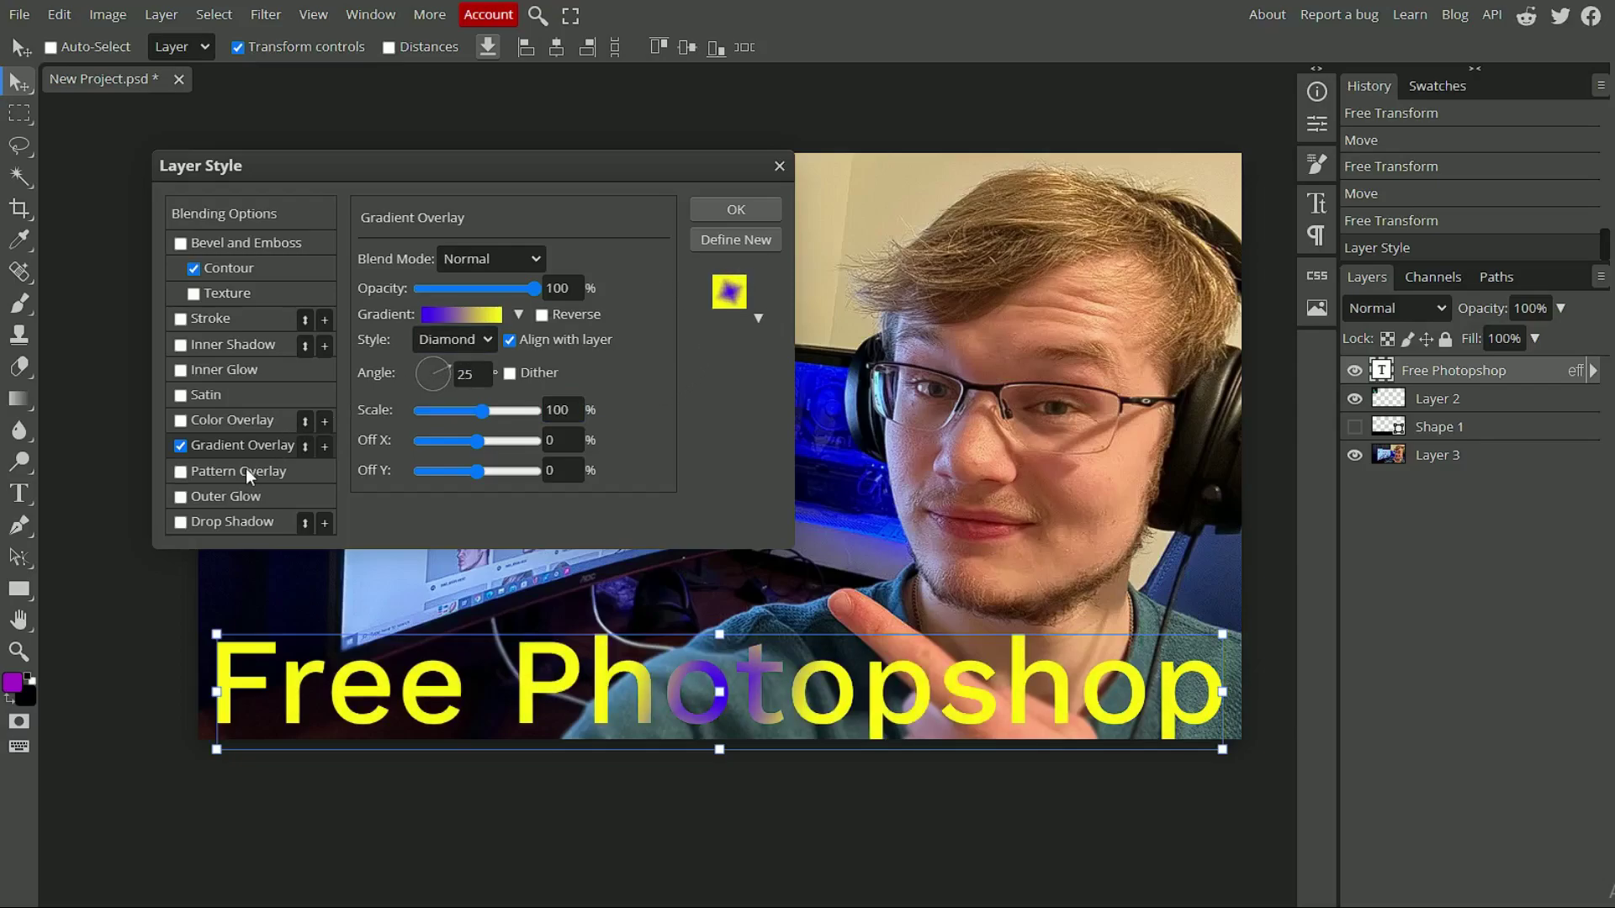
left_click(180, 447)
left_click(440, 326)
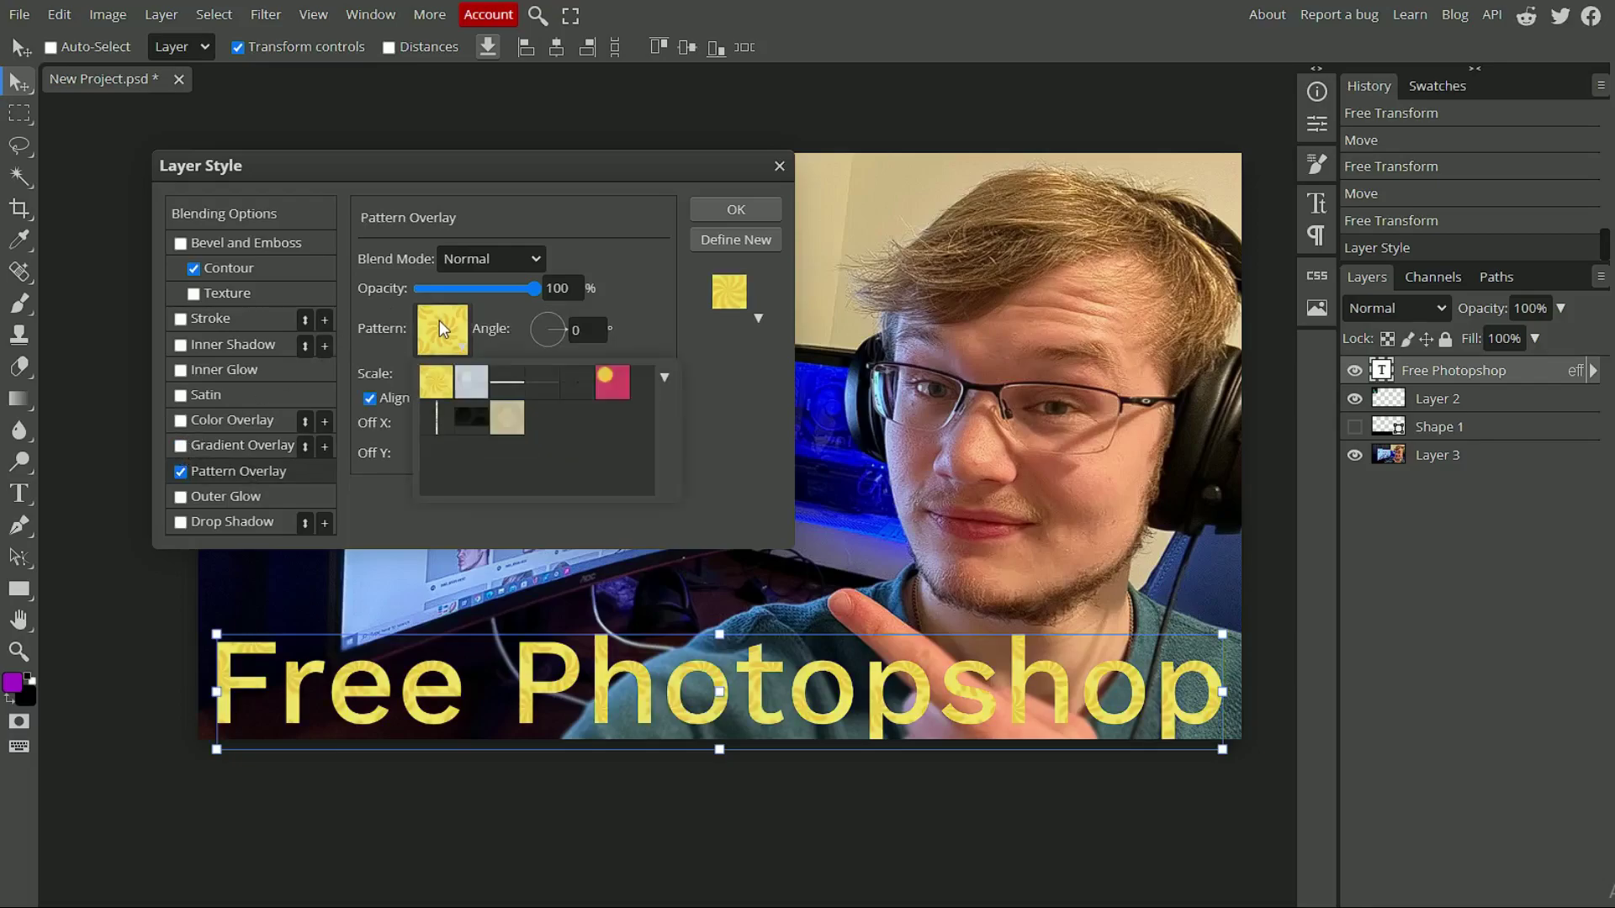
left_click(194, 471)
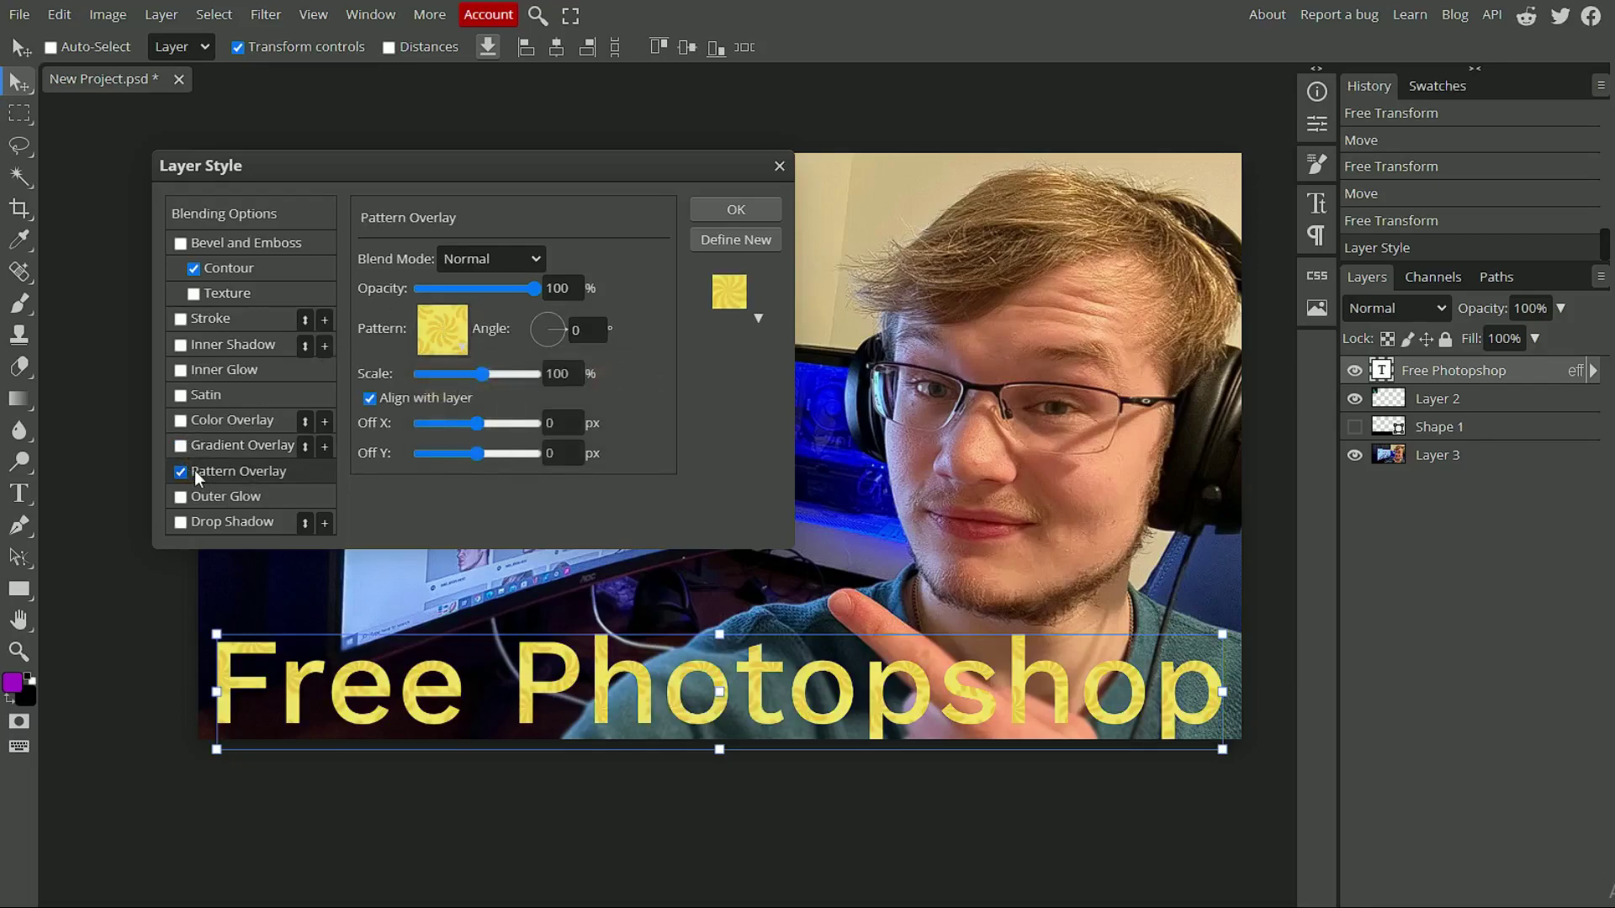
left_click(180, 472)
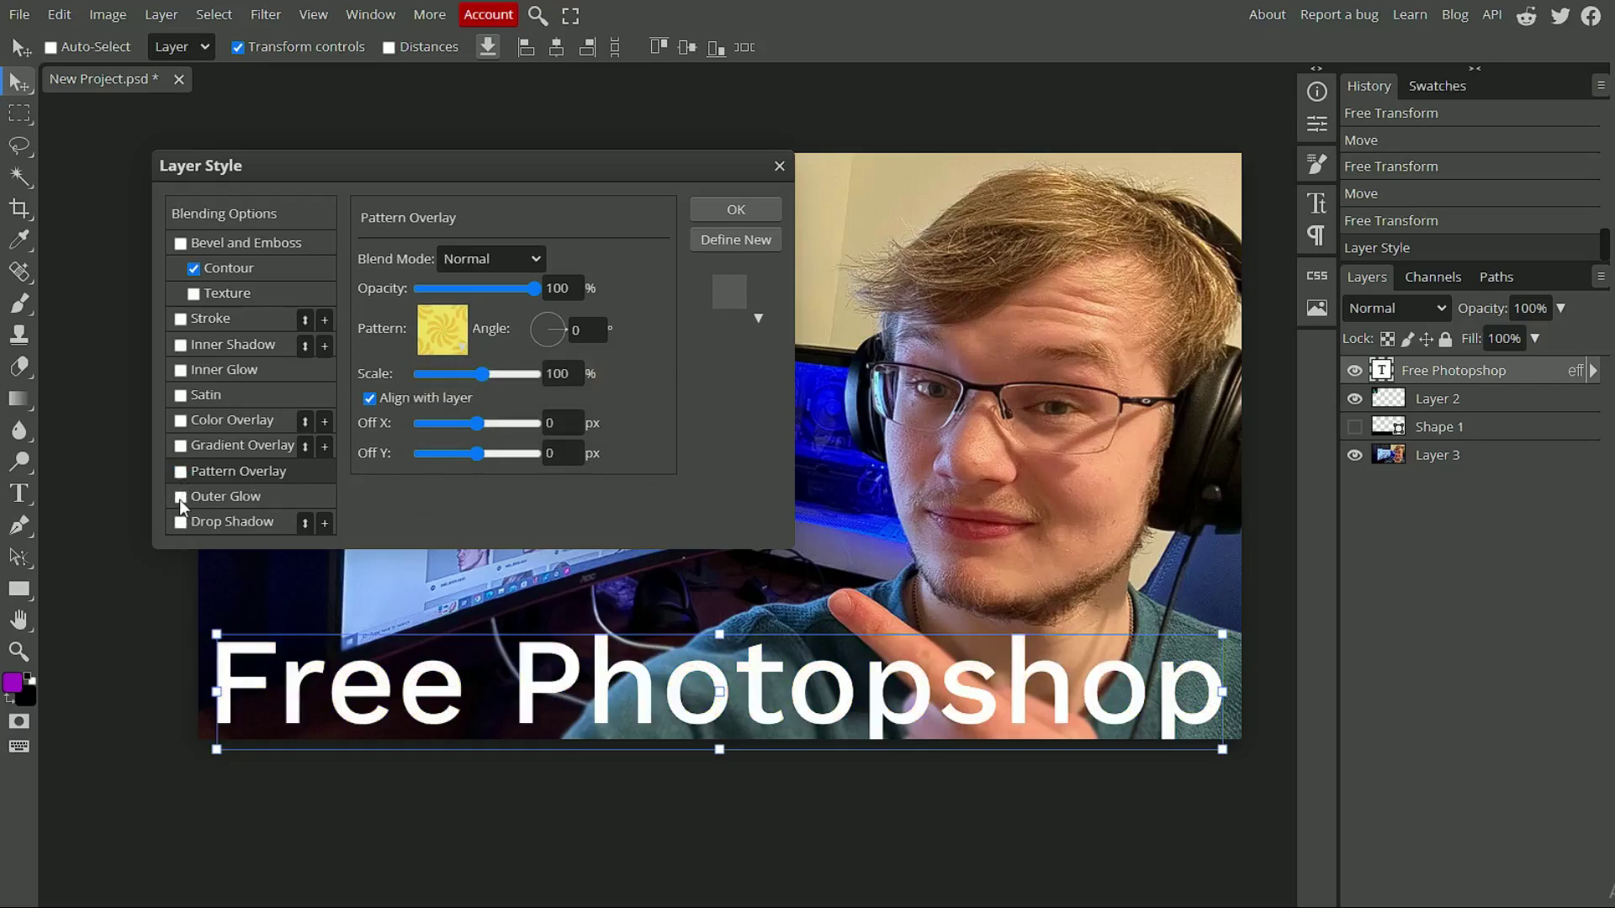
Step: Add an Outer Glow to the title with Normal blend mode and black #000000 as its color
left_click(180, 498)
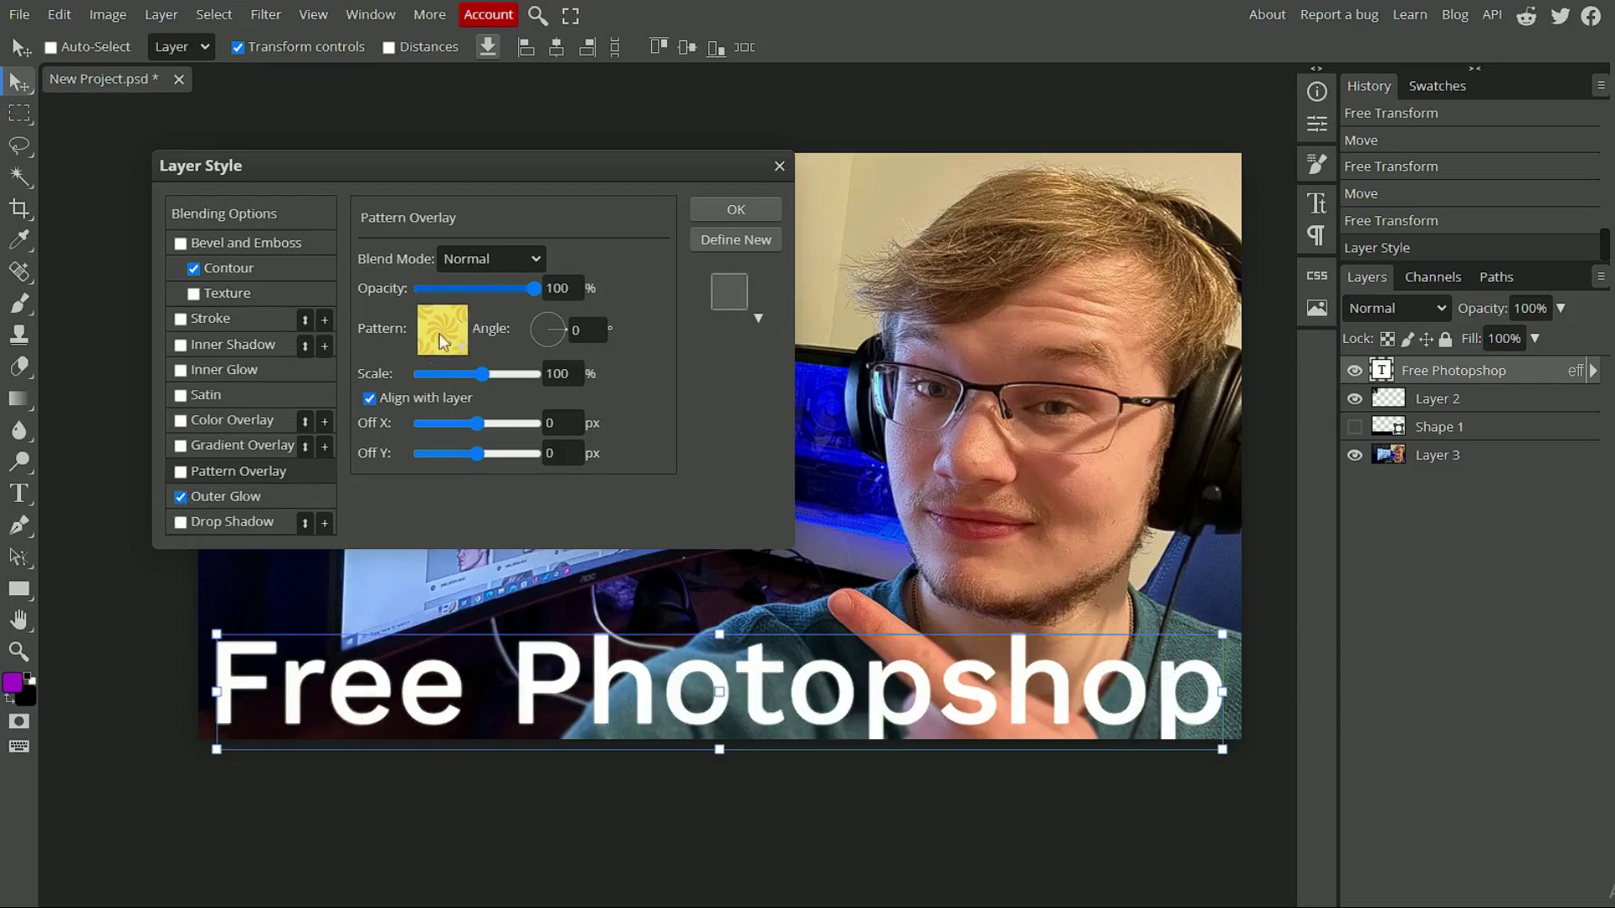
left_click(286, 497)
left_click(508, 261)
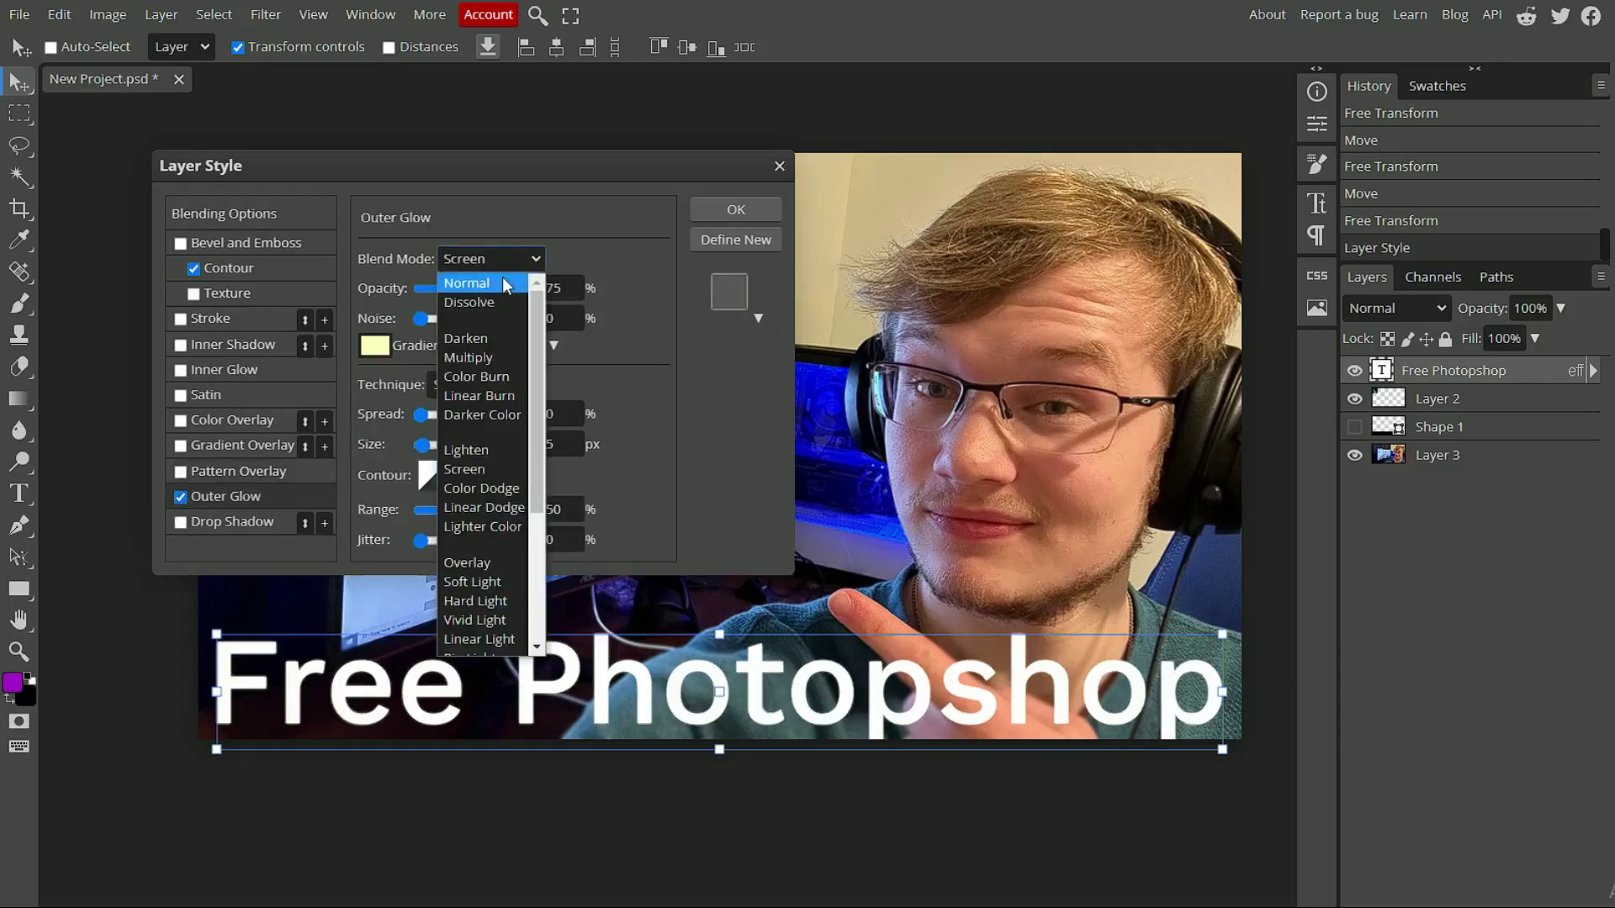
left_click(467, 284)
left_click(375, 345)
left_click(337, 451)
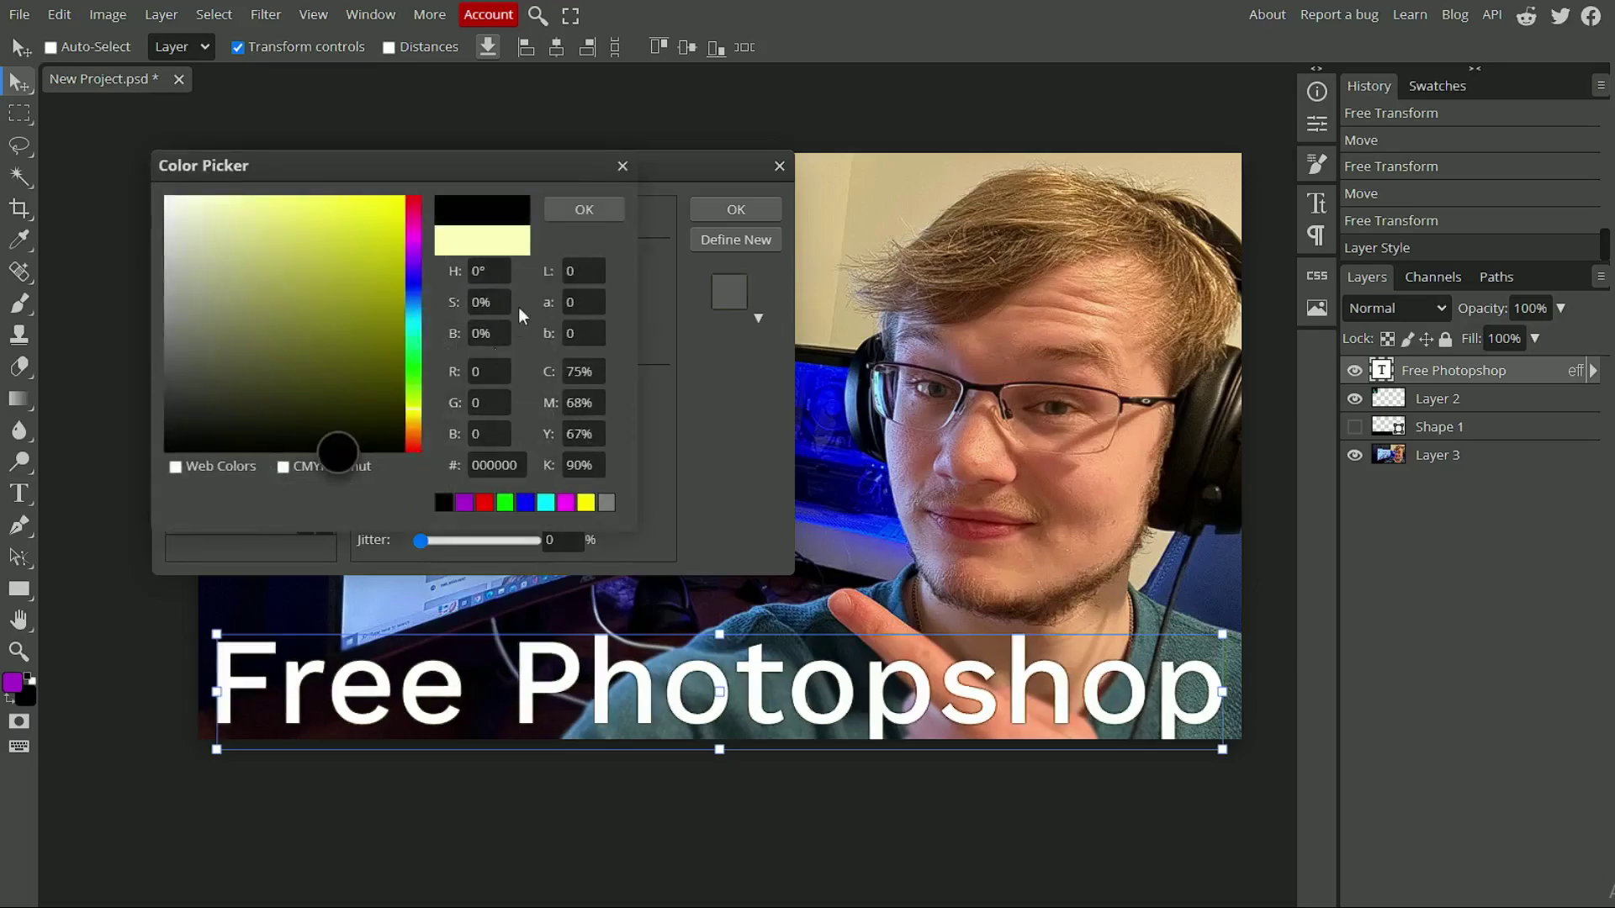
left_click(569, 223)
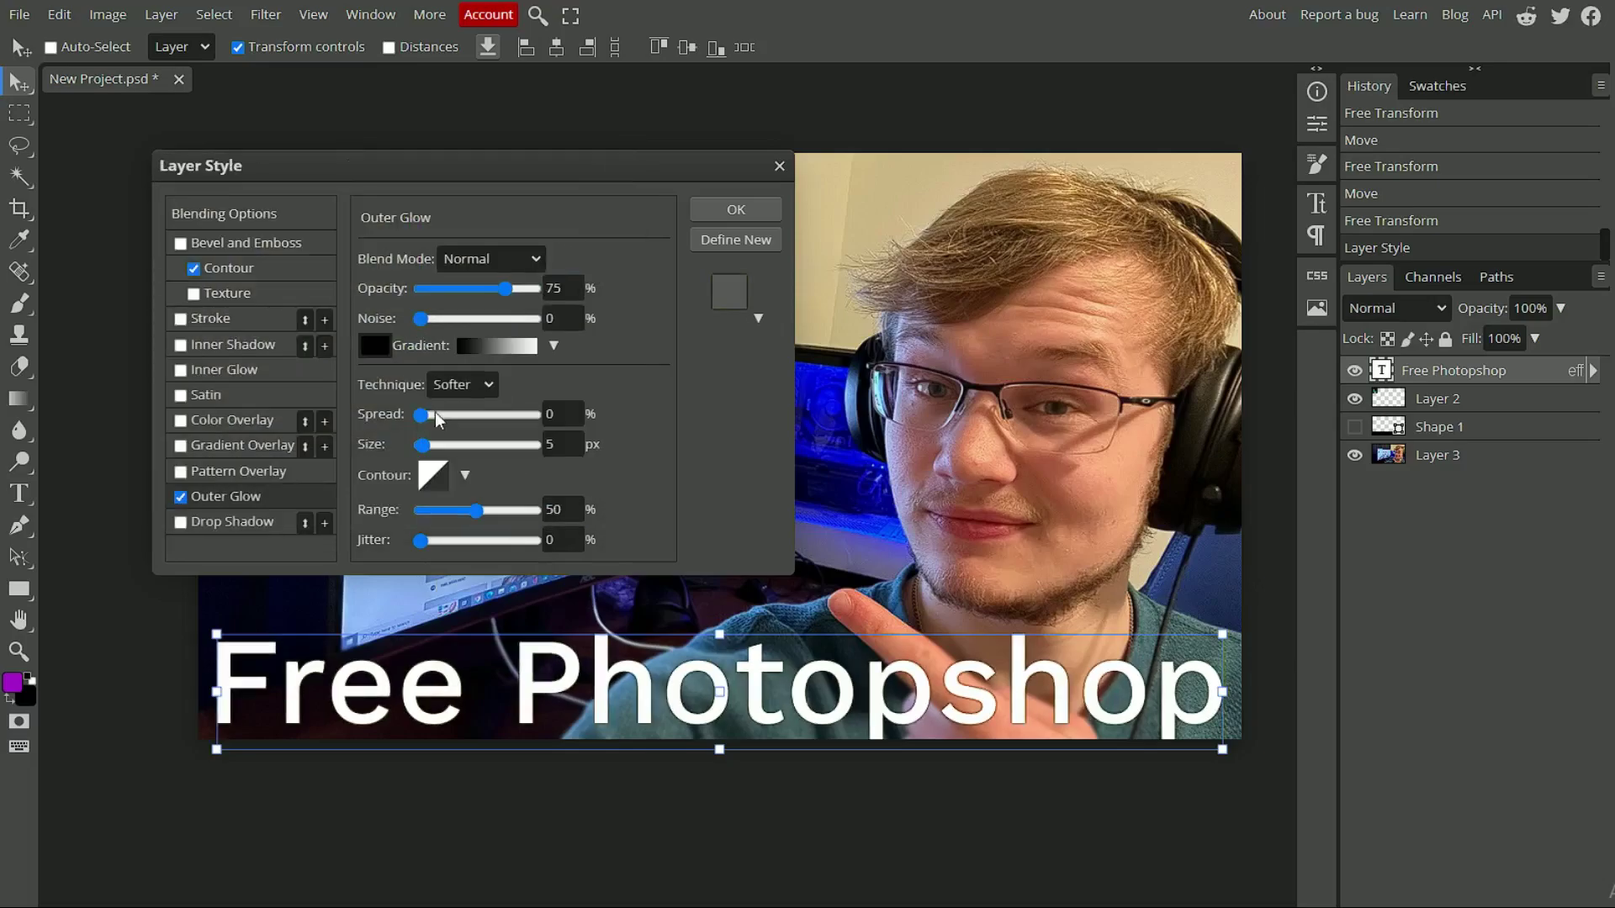
Step: Set the title's outer glow to 100% opacity, 100% spread, 100% range and a size of 6 px
left_click_drag(420, 421, 622, 441)
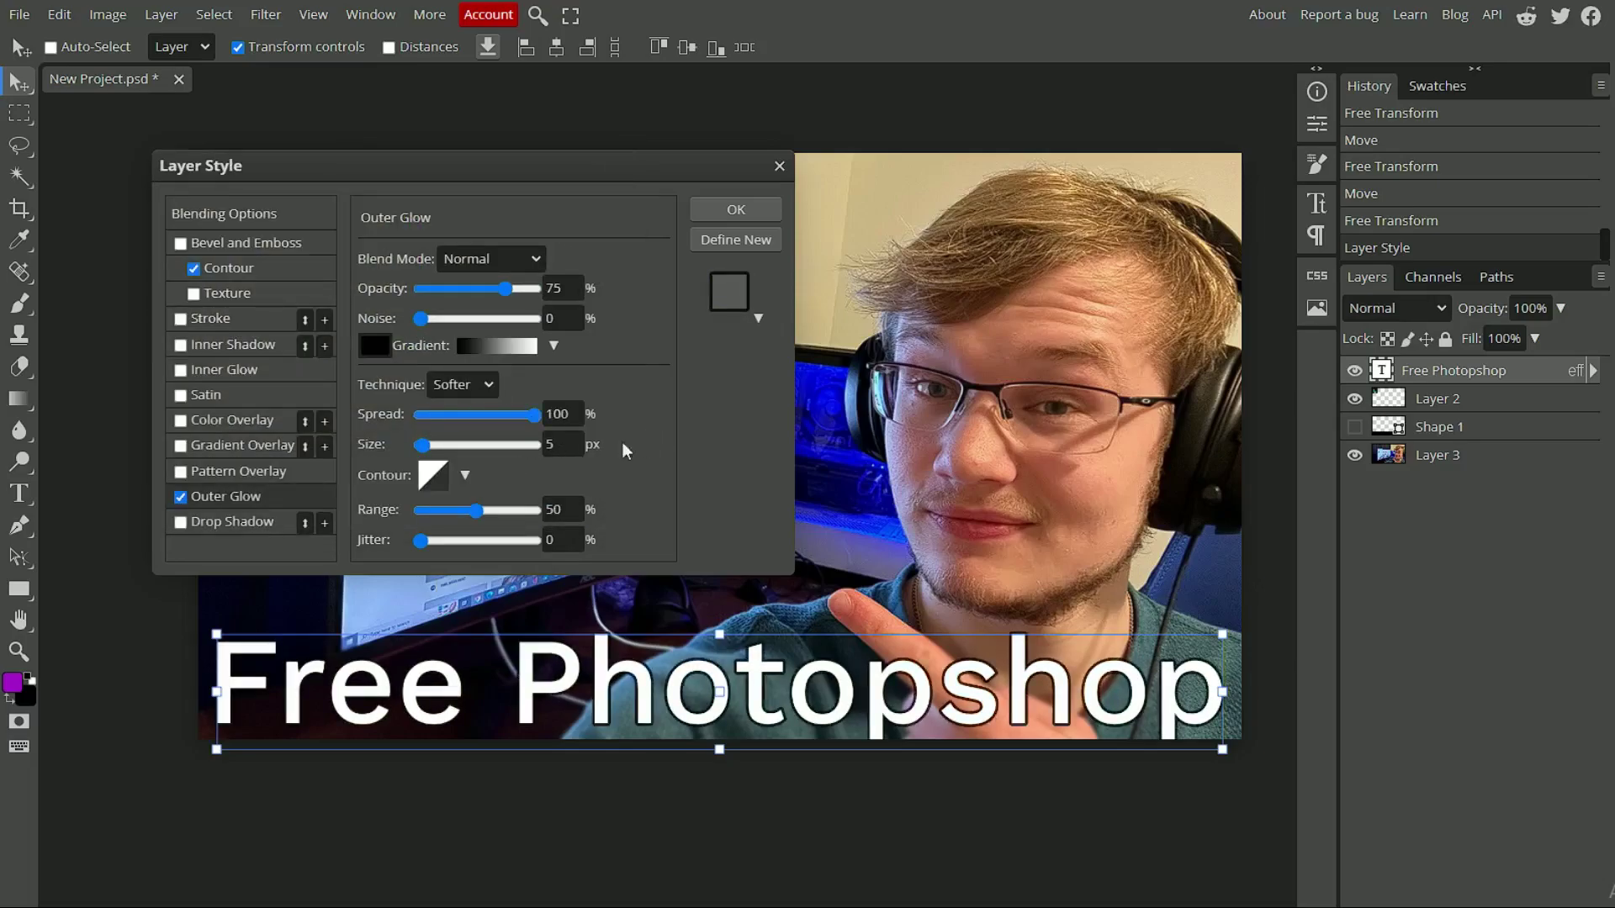
left_click_drag(428, 445, 520, 442)
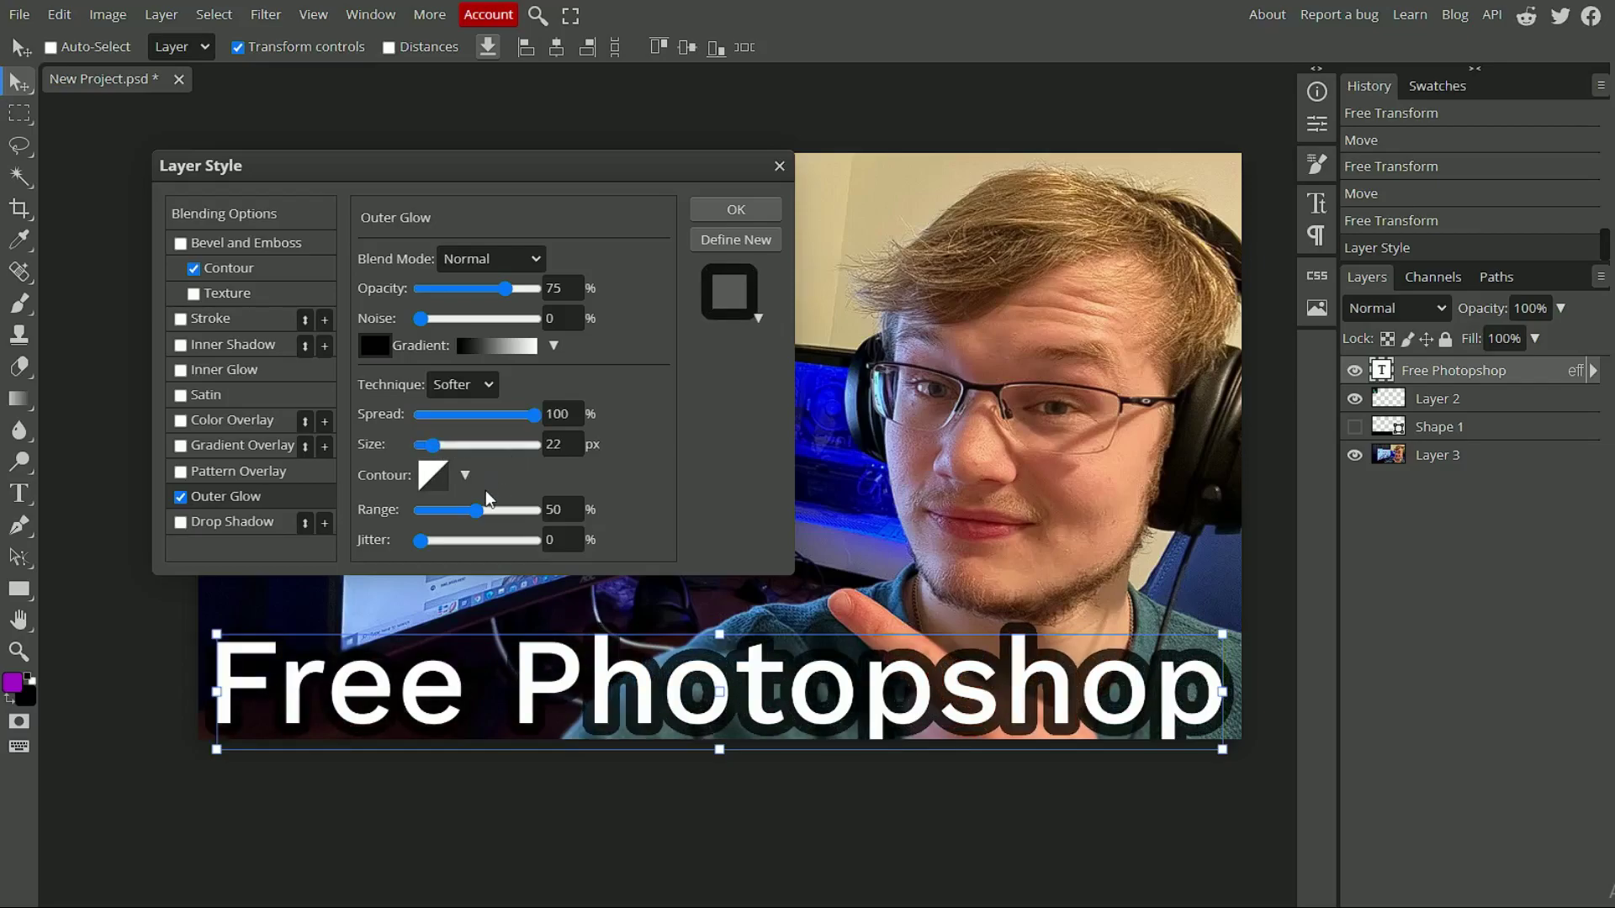
left_click_drag(476, 509, 675, 511)
left_click_drag(531, 415, 711, 429)
left_click_drag(431, 450, 425, 460)
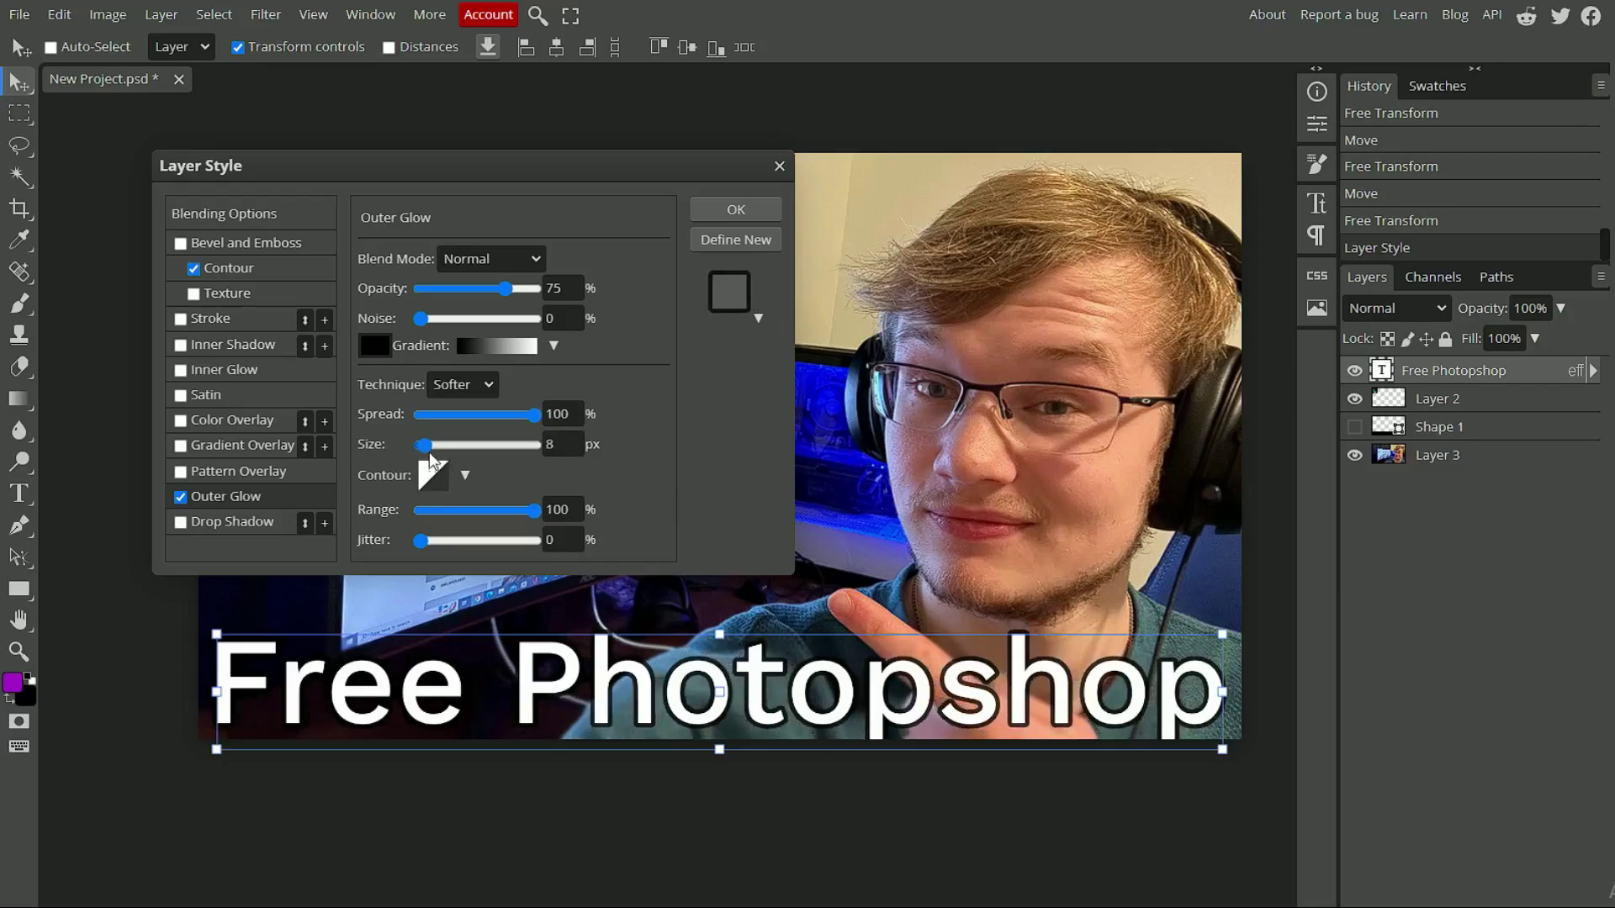
left_click_drag(505, 289, 643, 331)
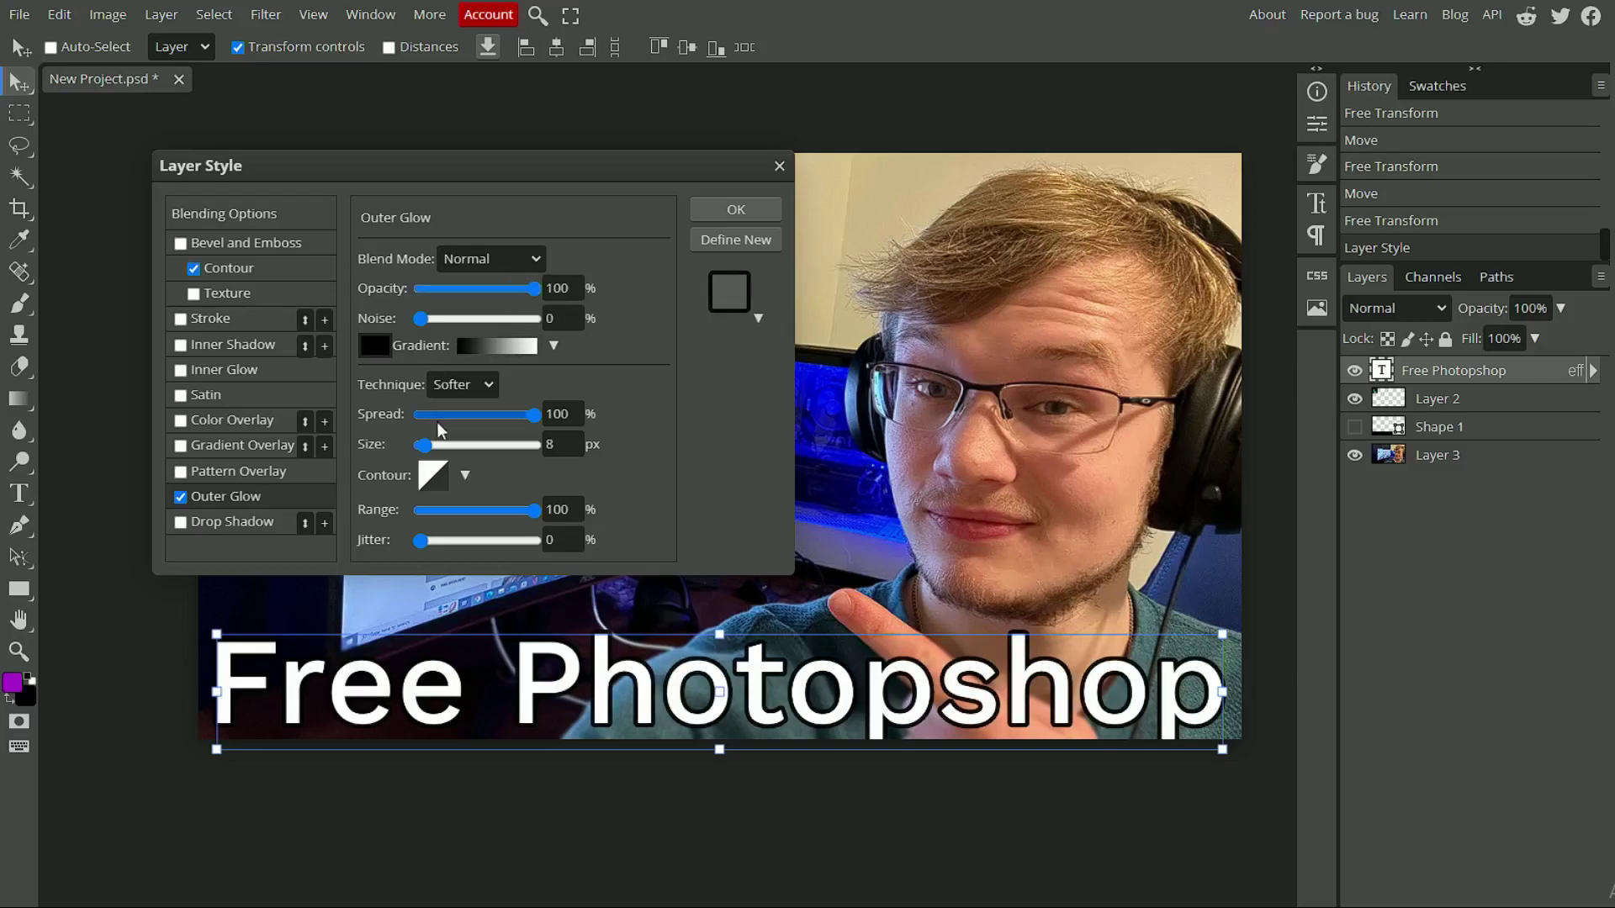
left_click(557, 444)
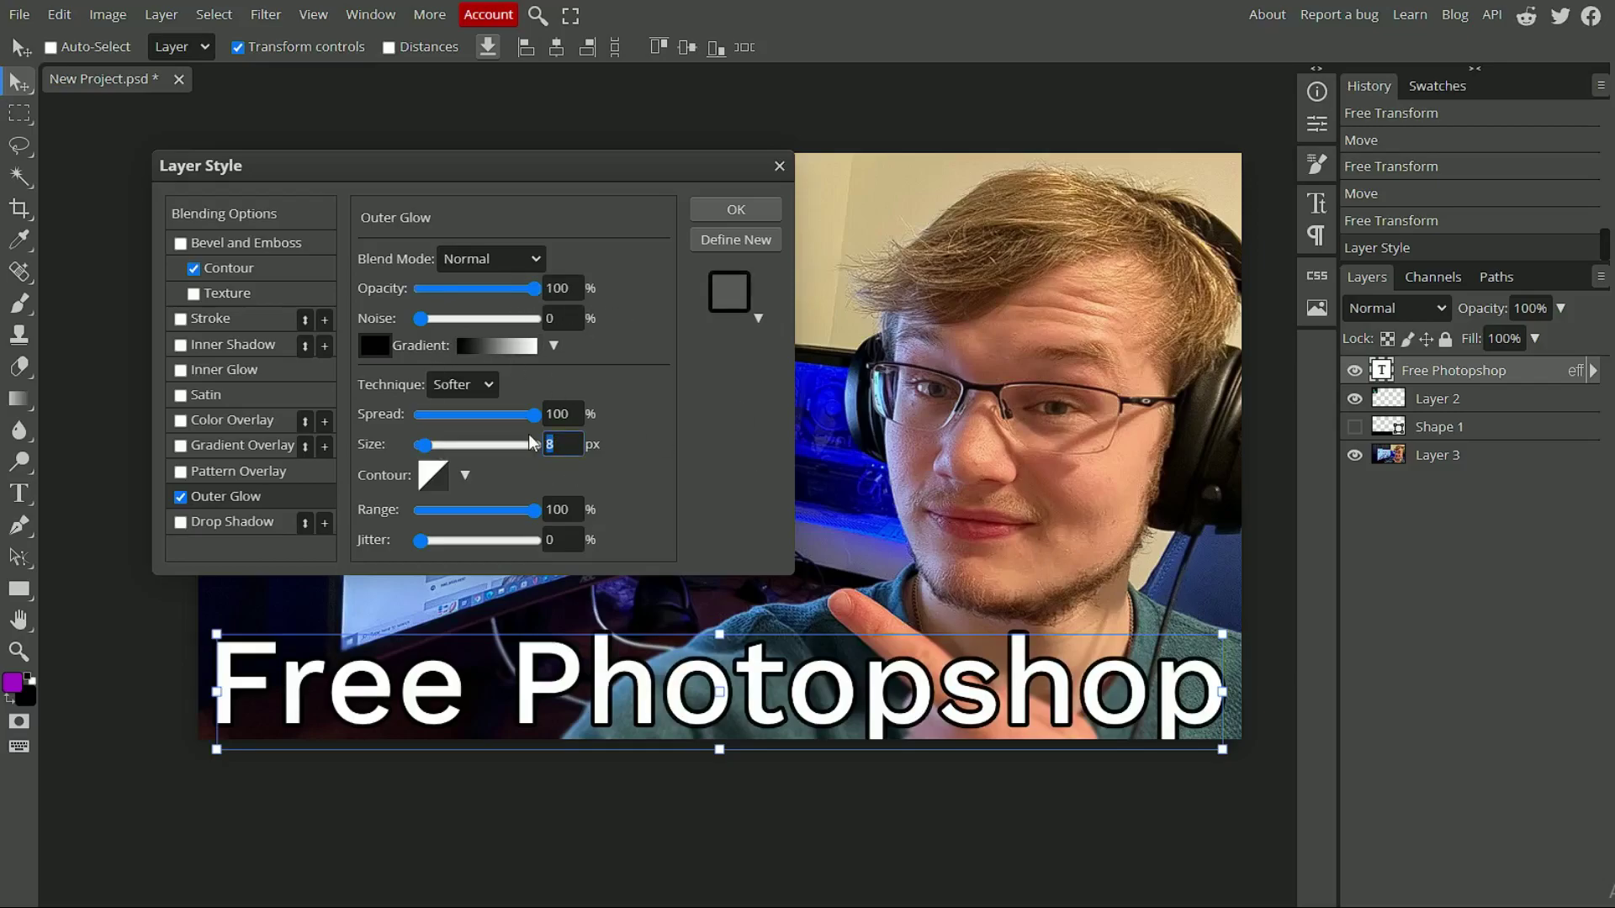
type("6")
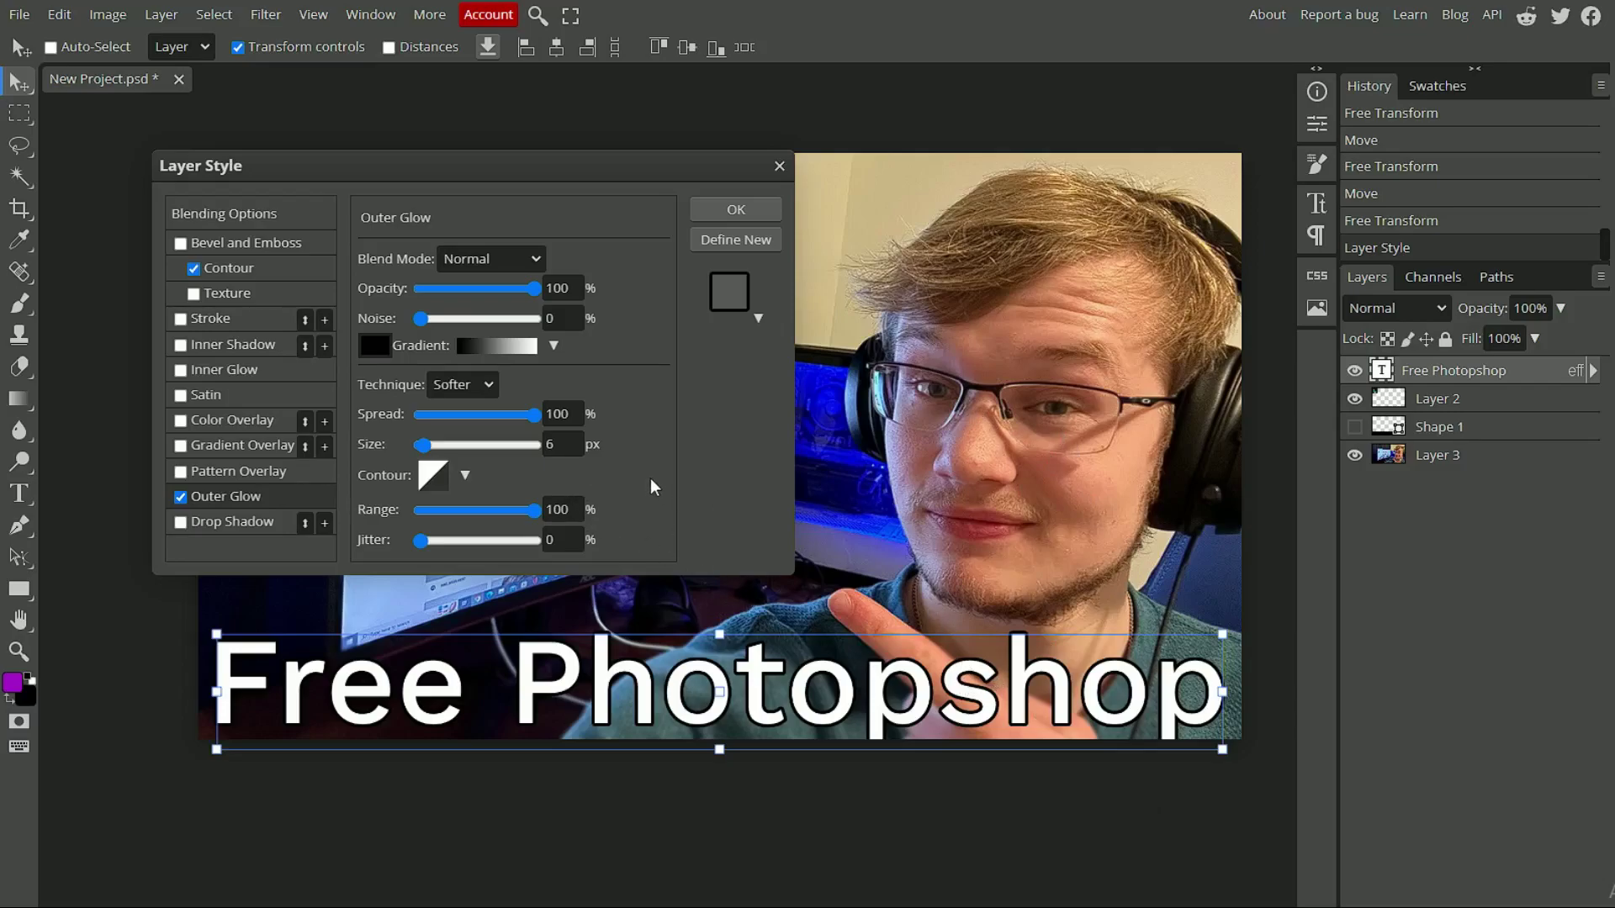
Step: Turn on Bevel and Emboss for the title, re-enable its Gradient Overlay, and show the overlay's settings
left_click(182, 242)
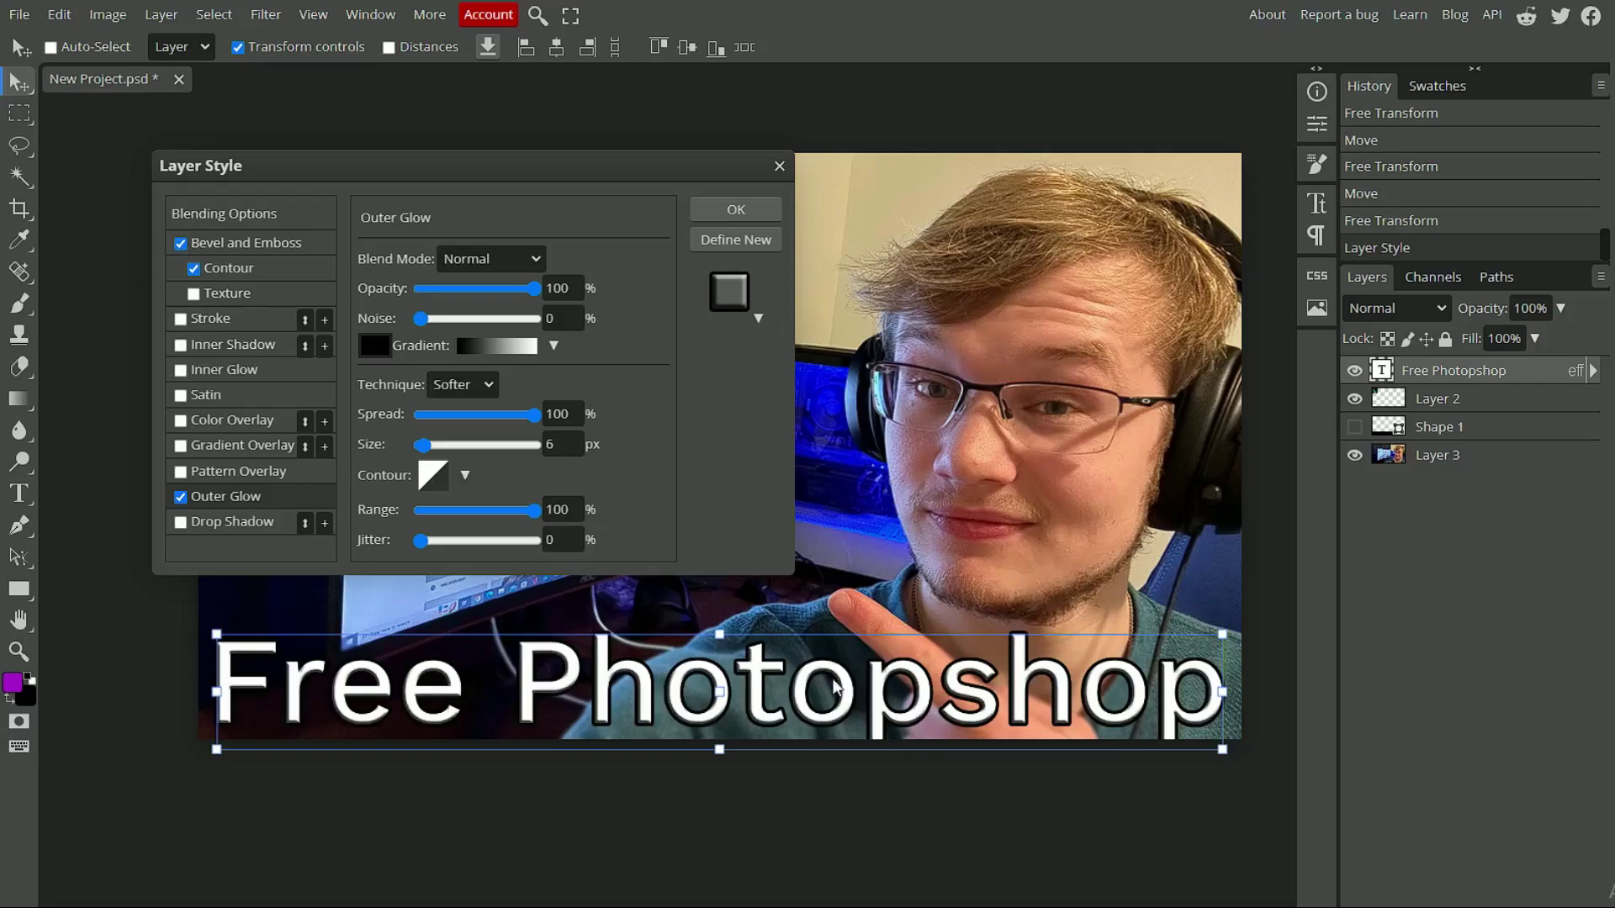
left_click(181, 446)
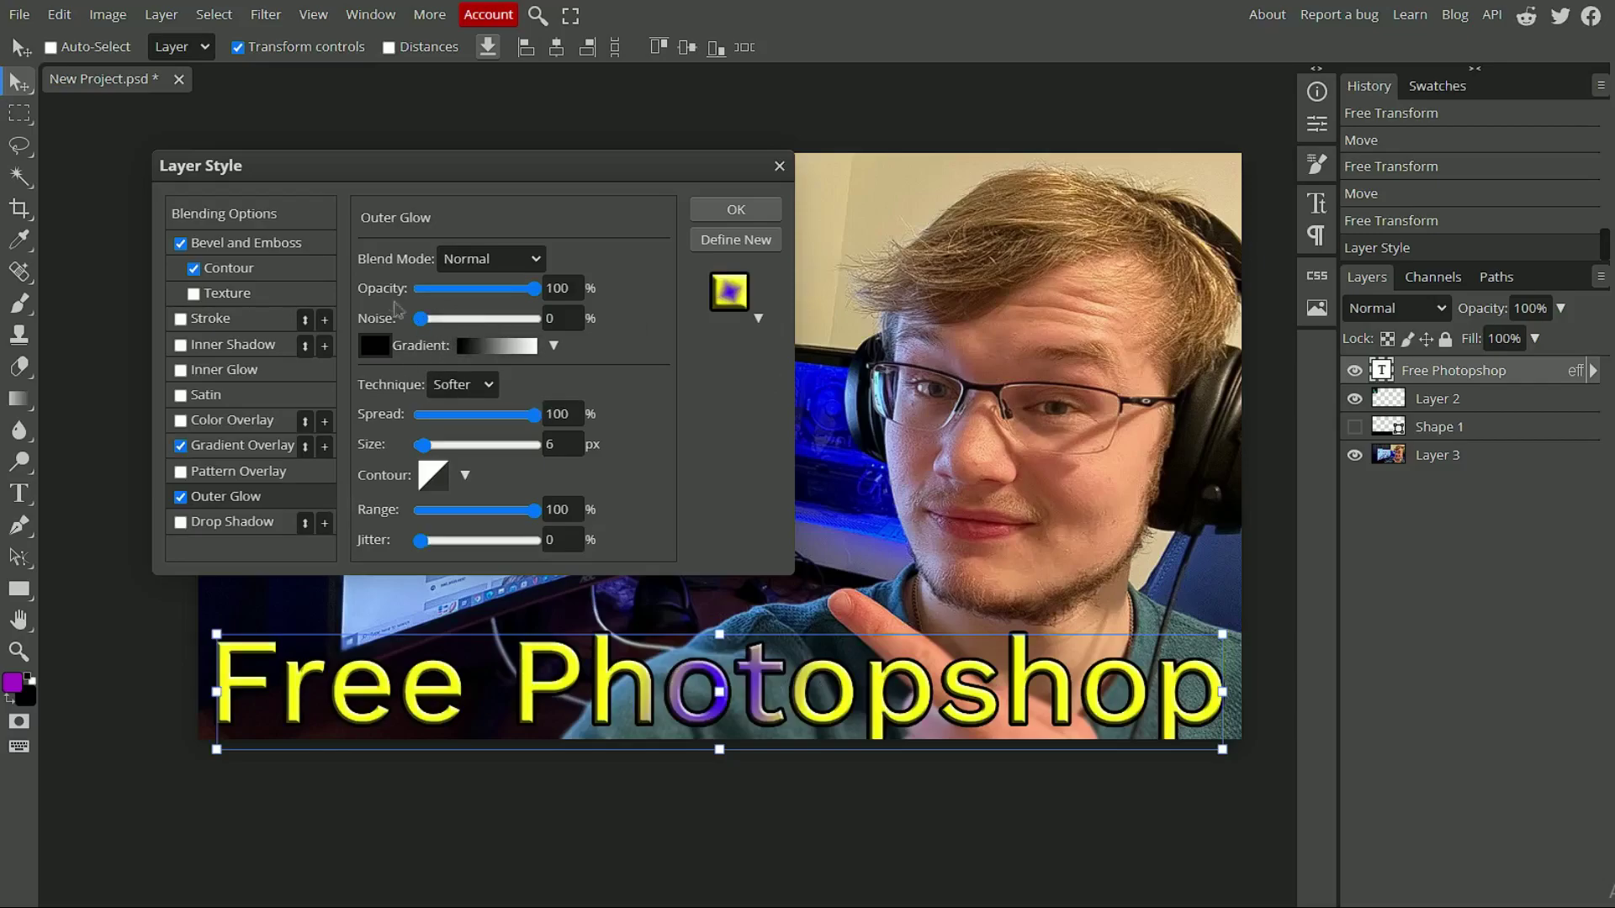
left_click(260, 446)
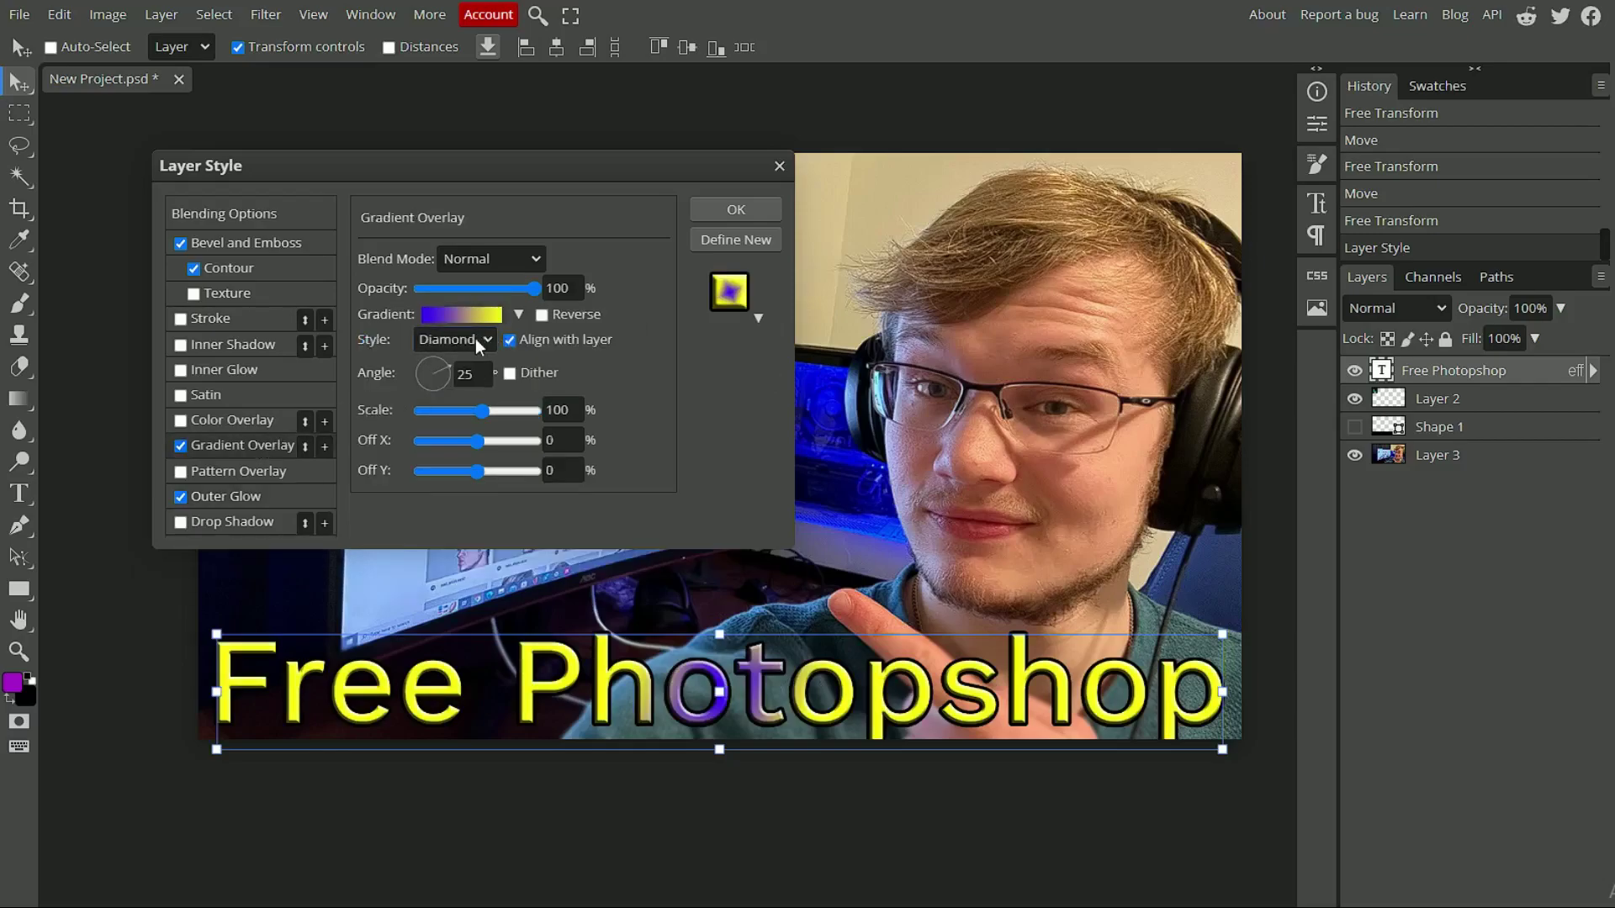
Step: Set the title's gradient overlay to the Reflected style with a 0° angle
left_click(474, 338)
left_click(447, 418)
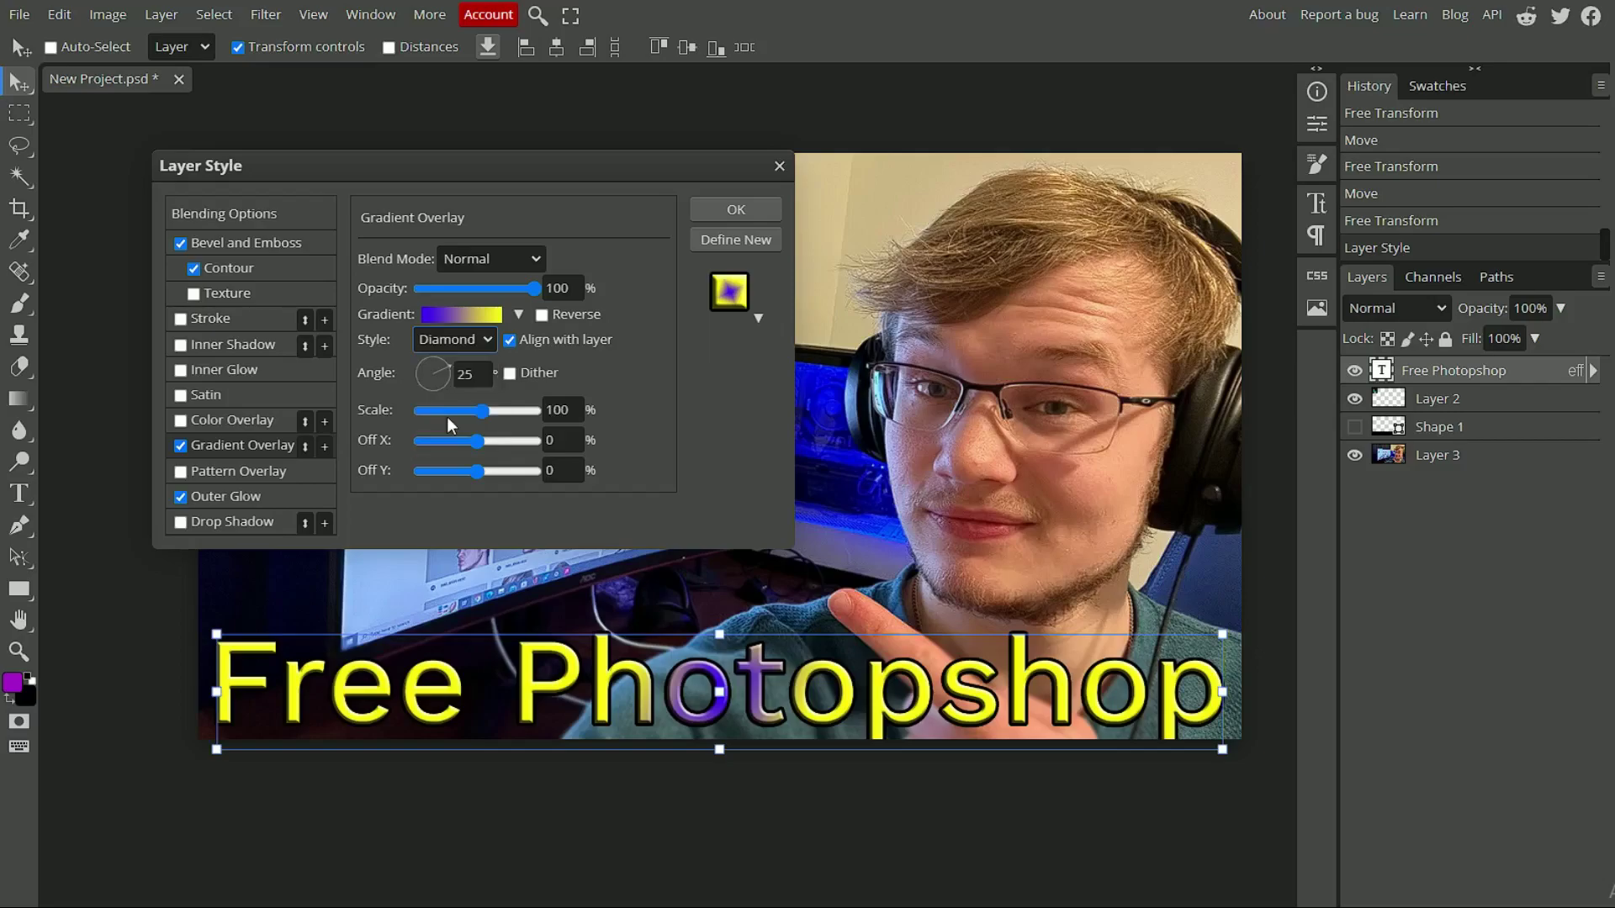
left_click(468, 338)
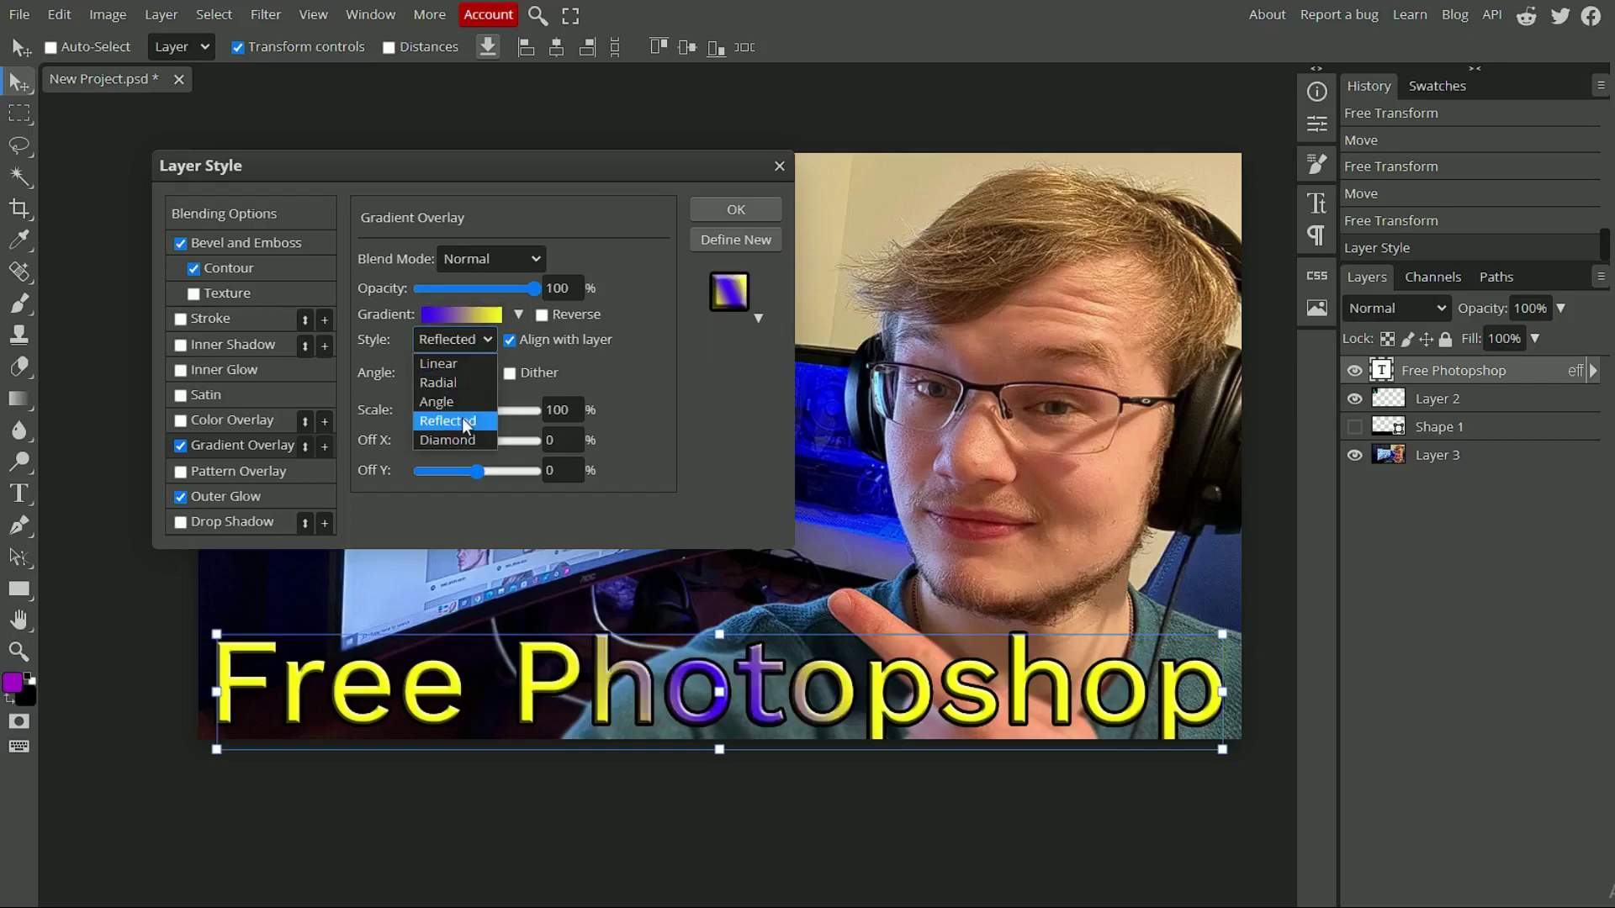
left_click(462, 417)
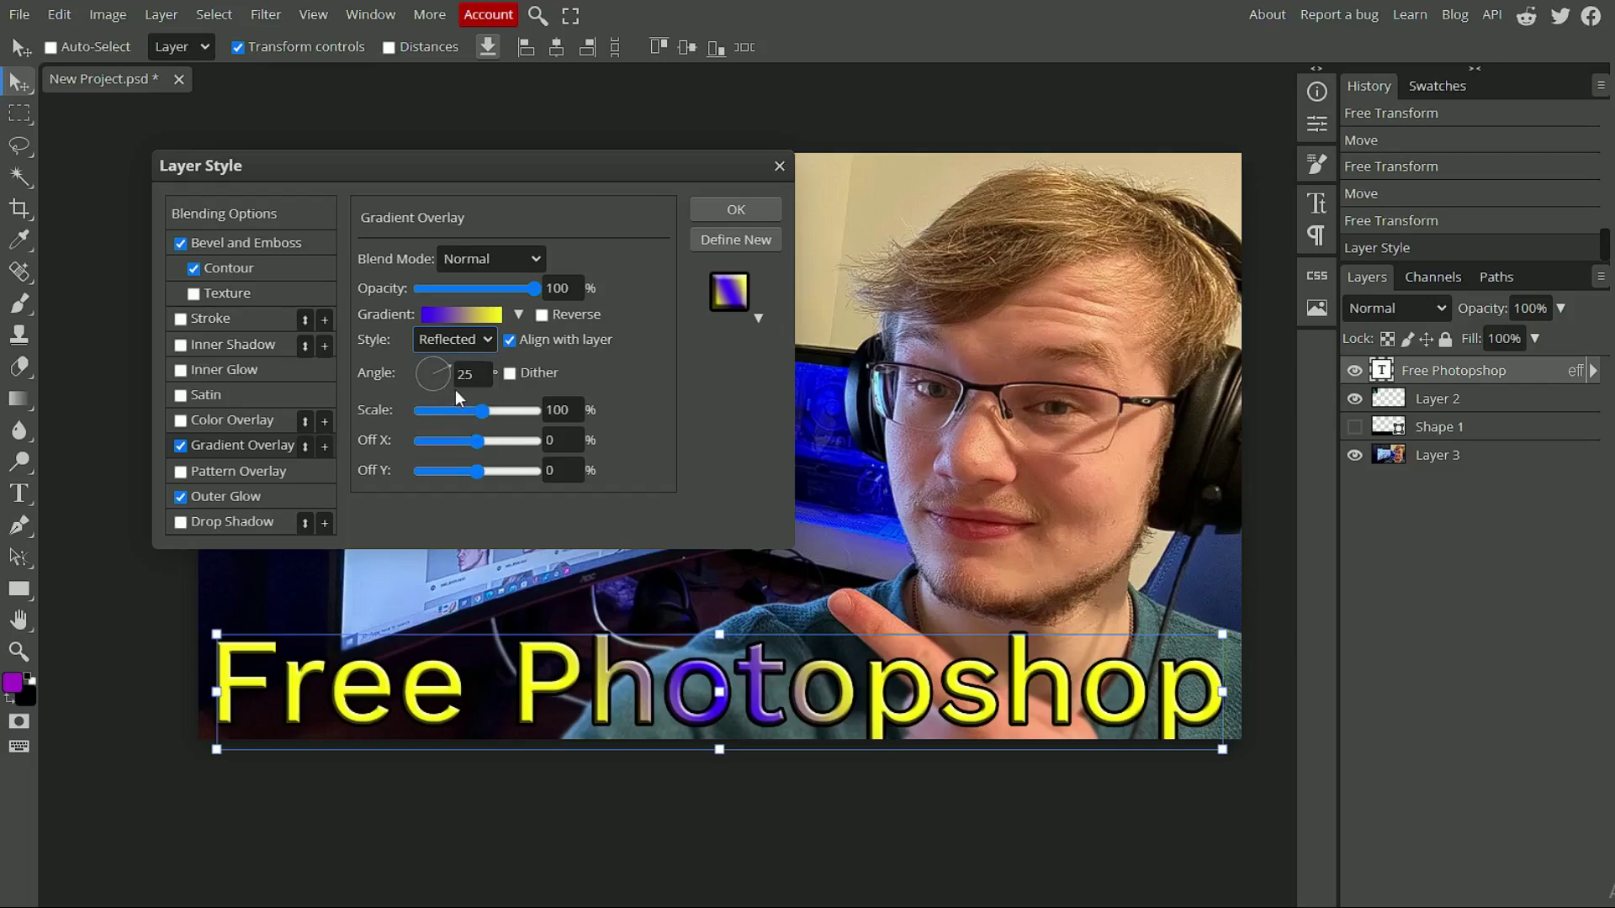
left_click_drag(456, 391, 502, 373)
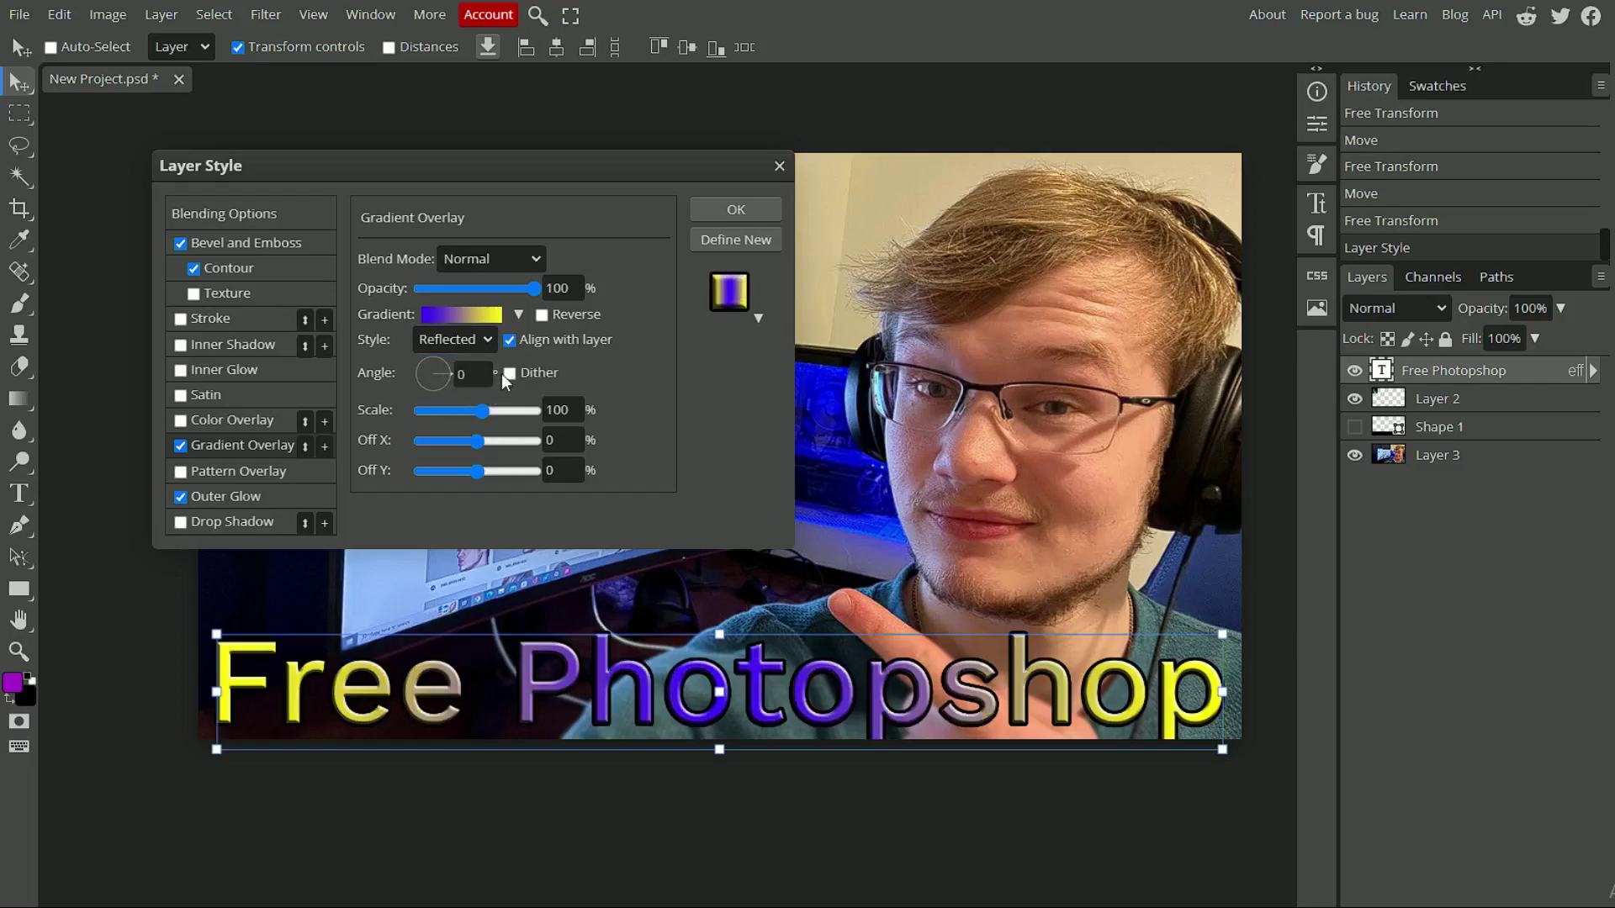
Step: Rotate the title's reflected gradient overlay to an angle of -91° and set its scale to 77%
left_click(478, 341)
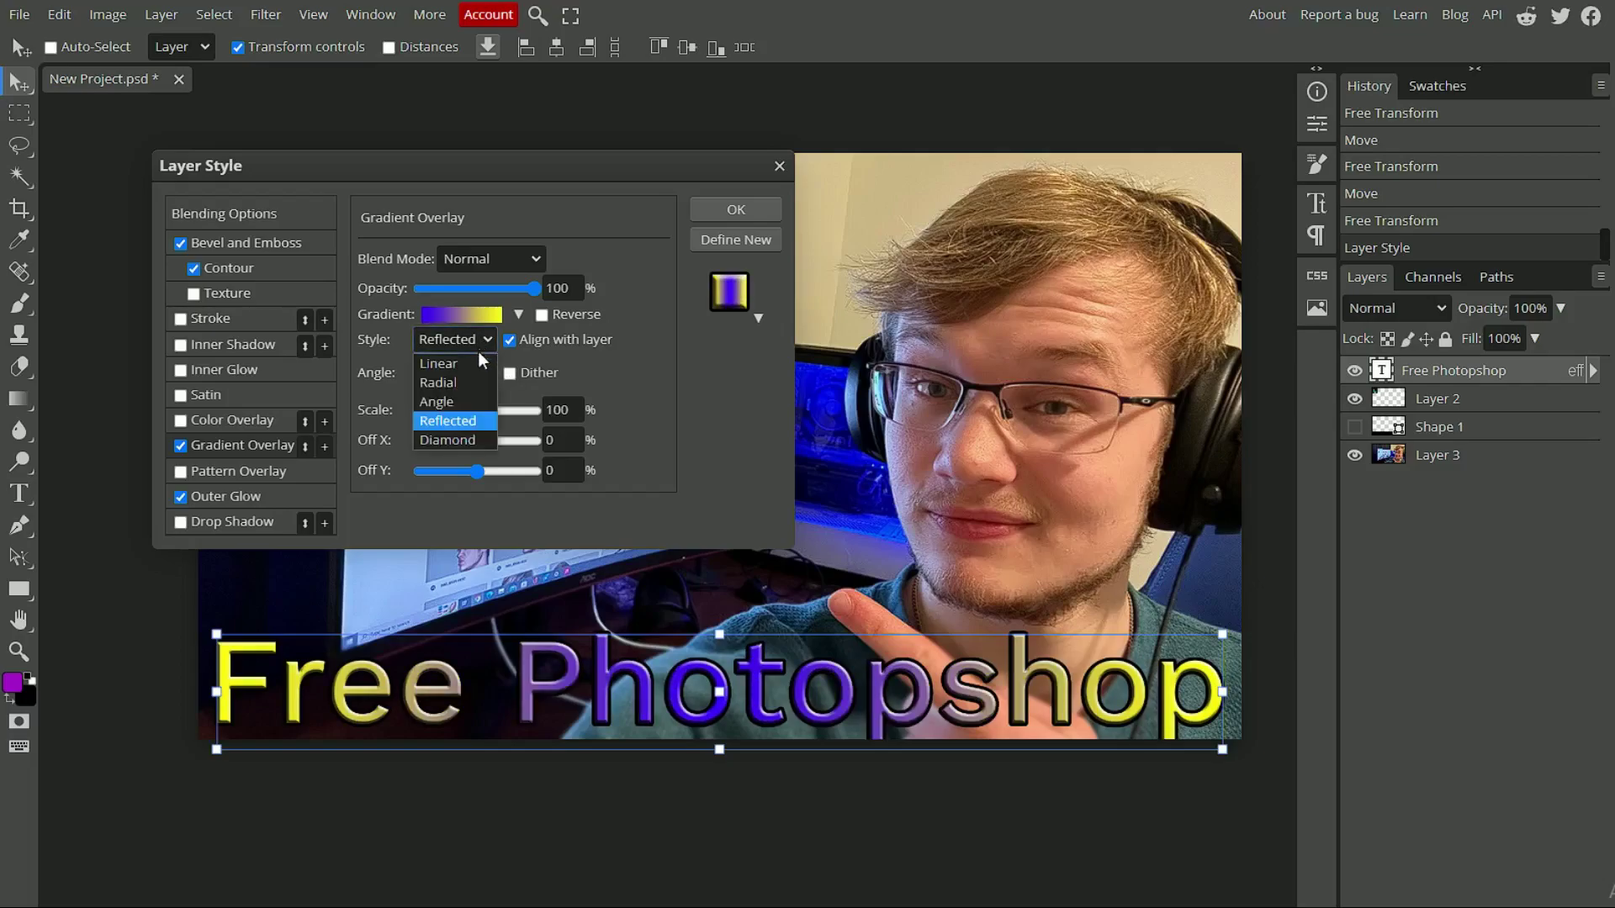
left_click(609, 368)
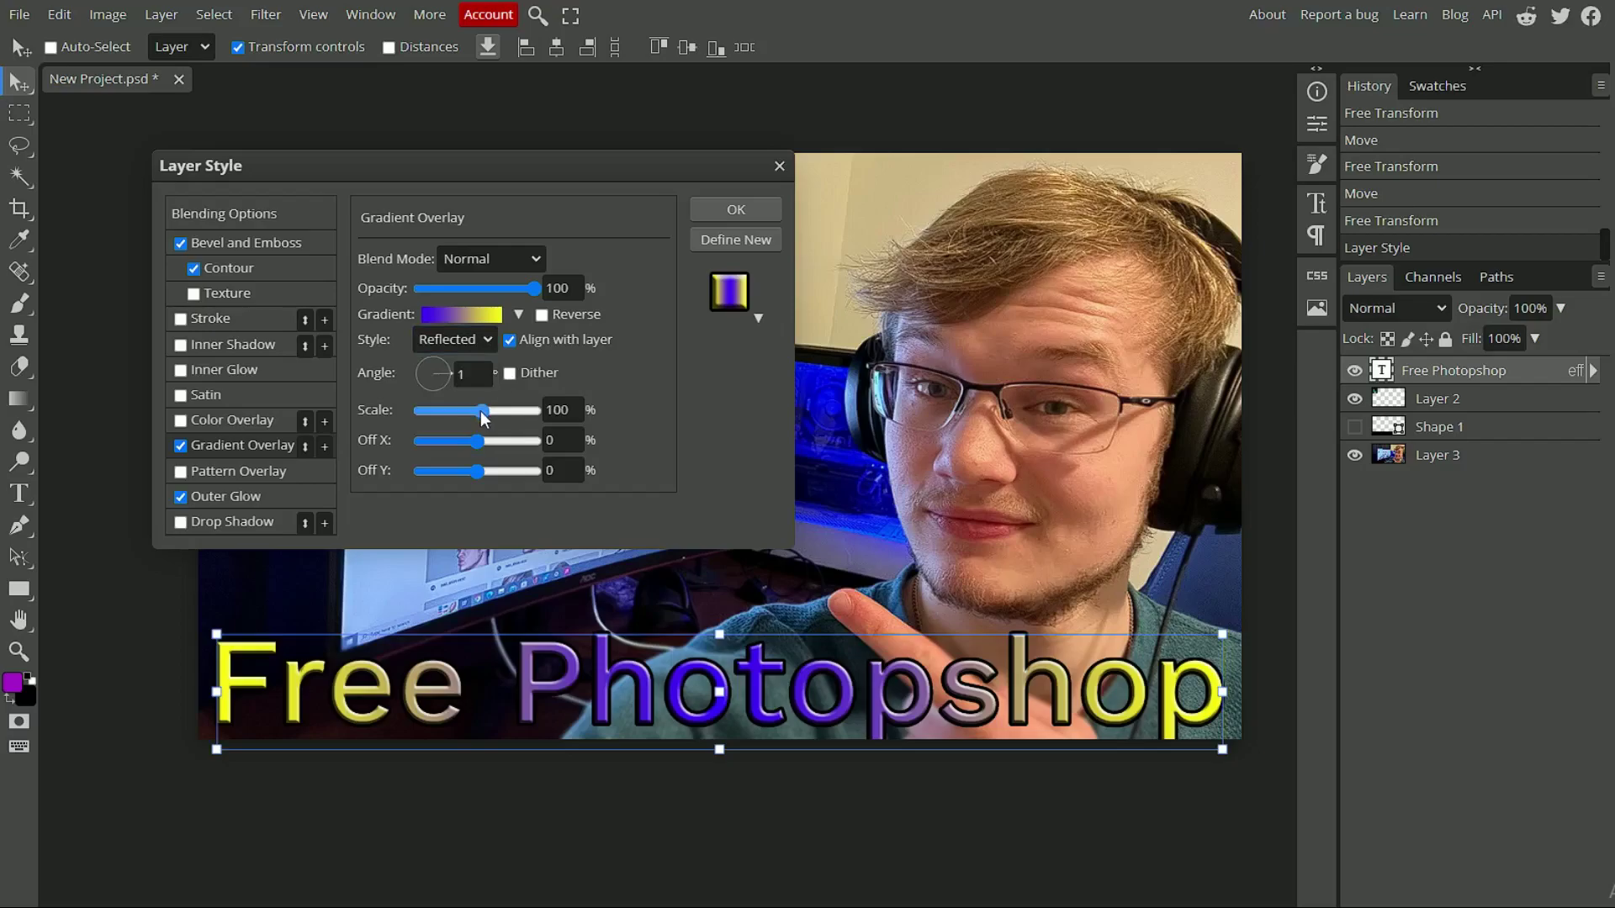
left_click_drag(488, 410, 431, 419)
left_click(436, 375)
left_click_drag(432, 422, 439, 426)
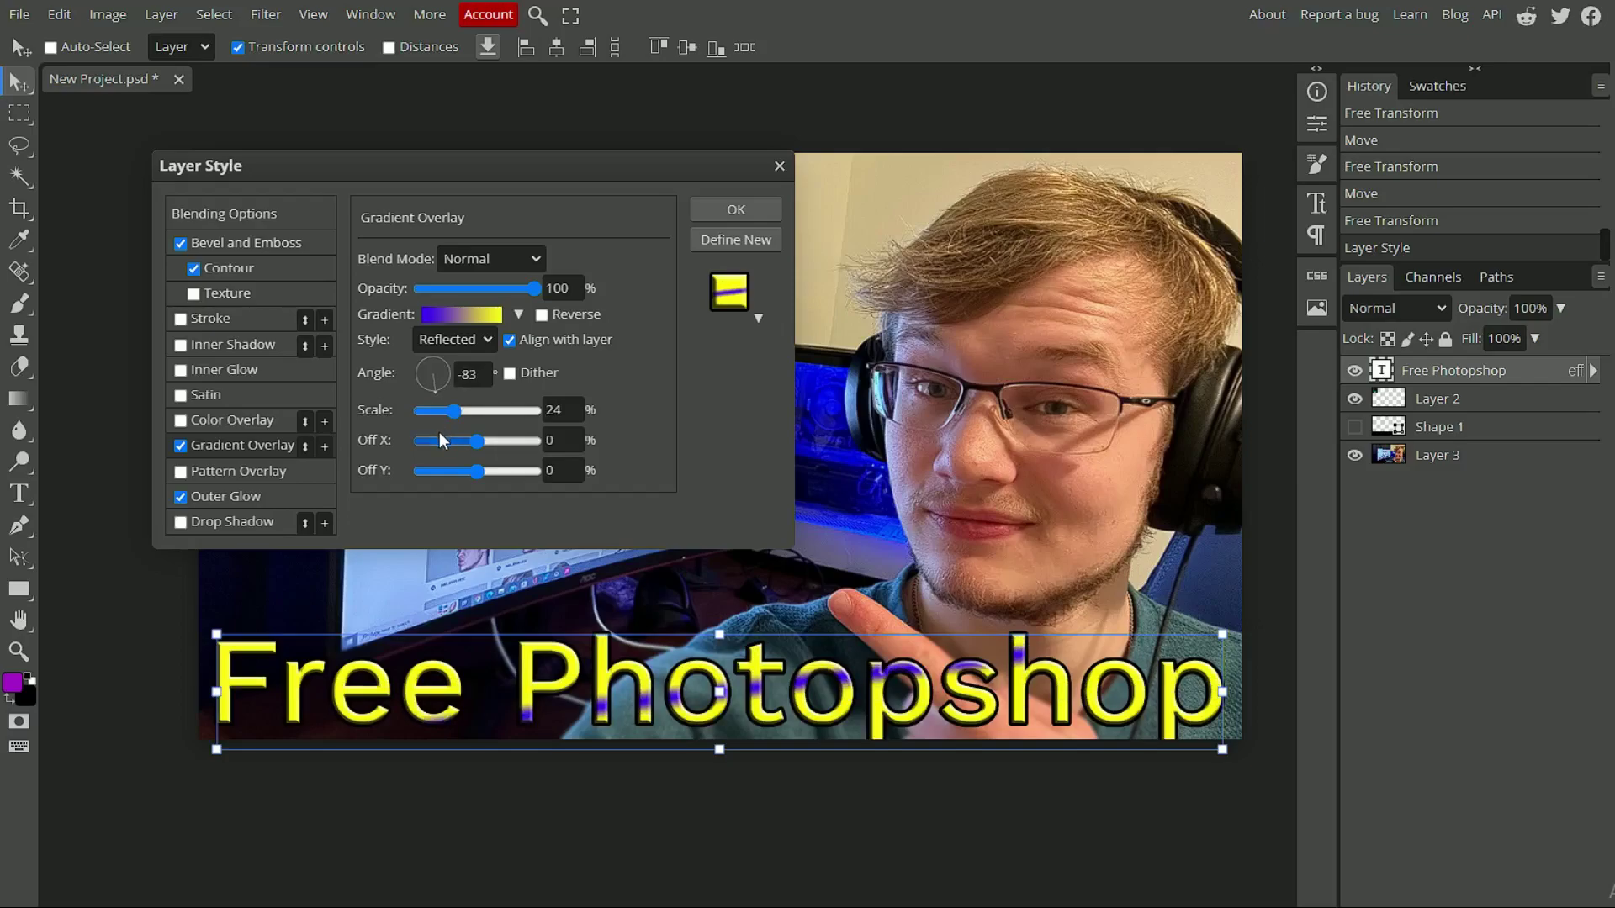
left_click_drag(439, 431, 476, 436)
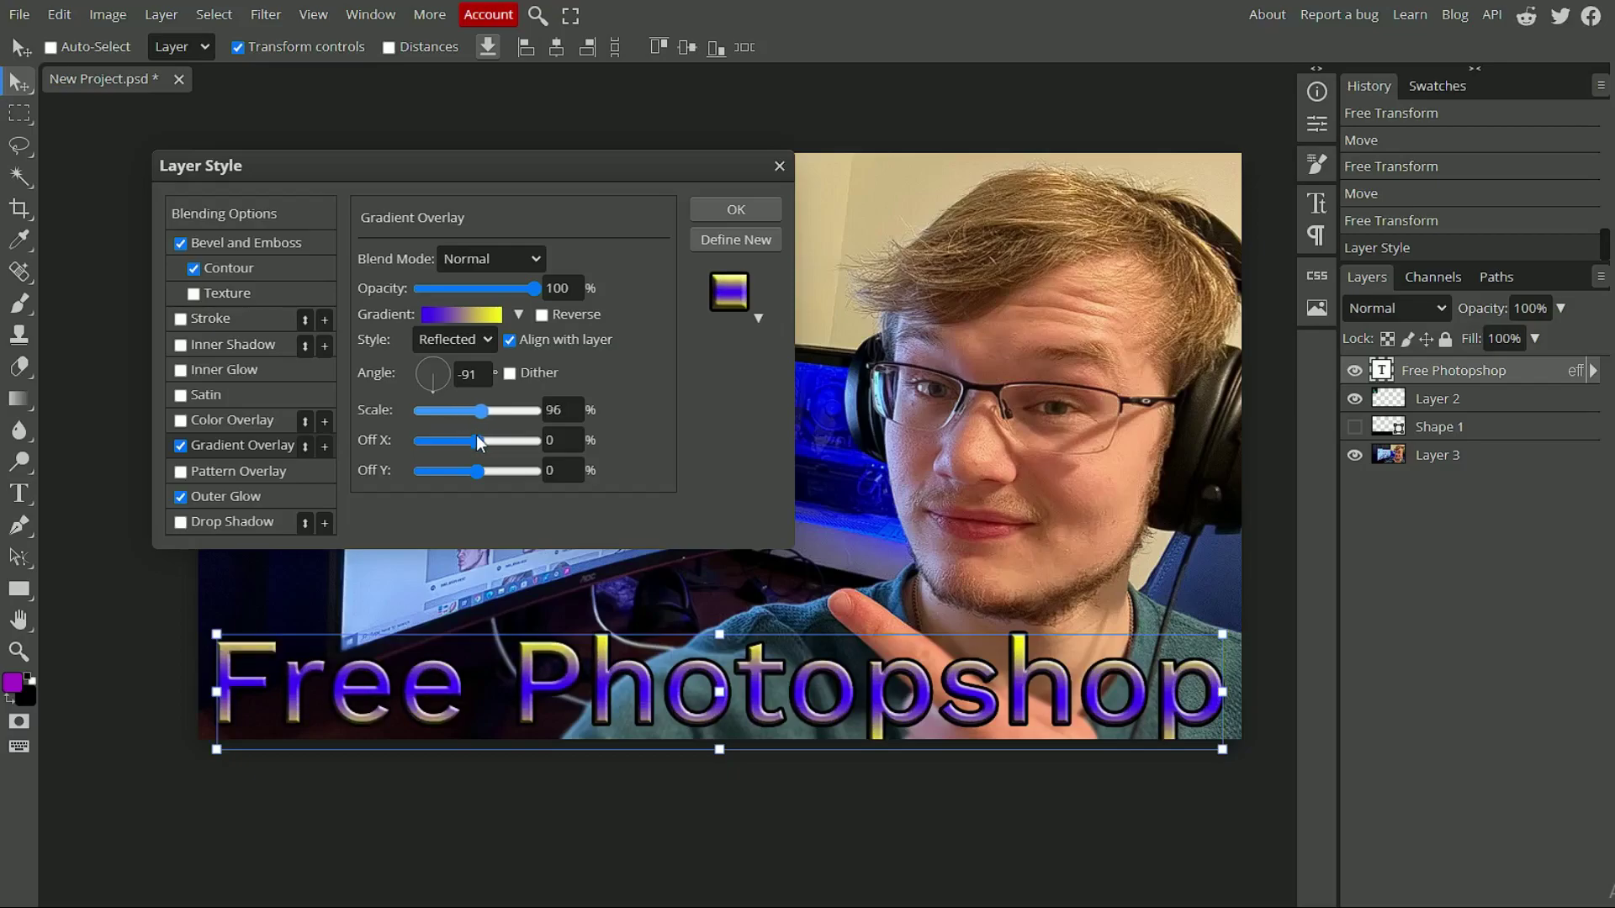
Step: Change the color stop at 0% of the title's overlay gradient to white #ffffff
left_click(454, 315)
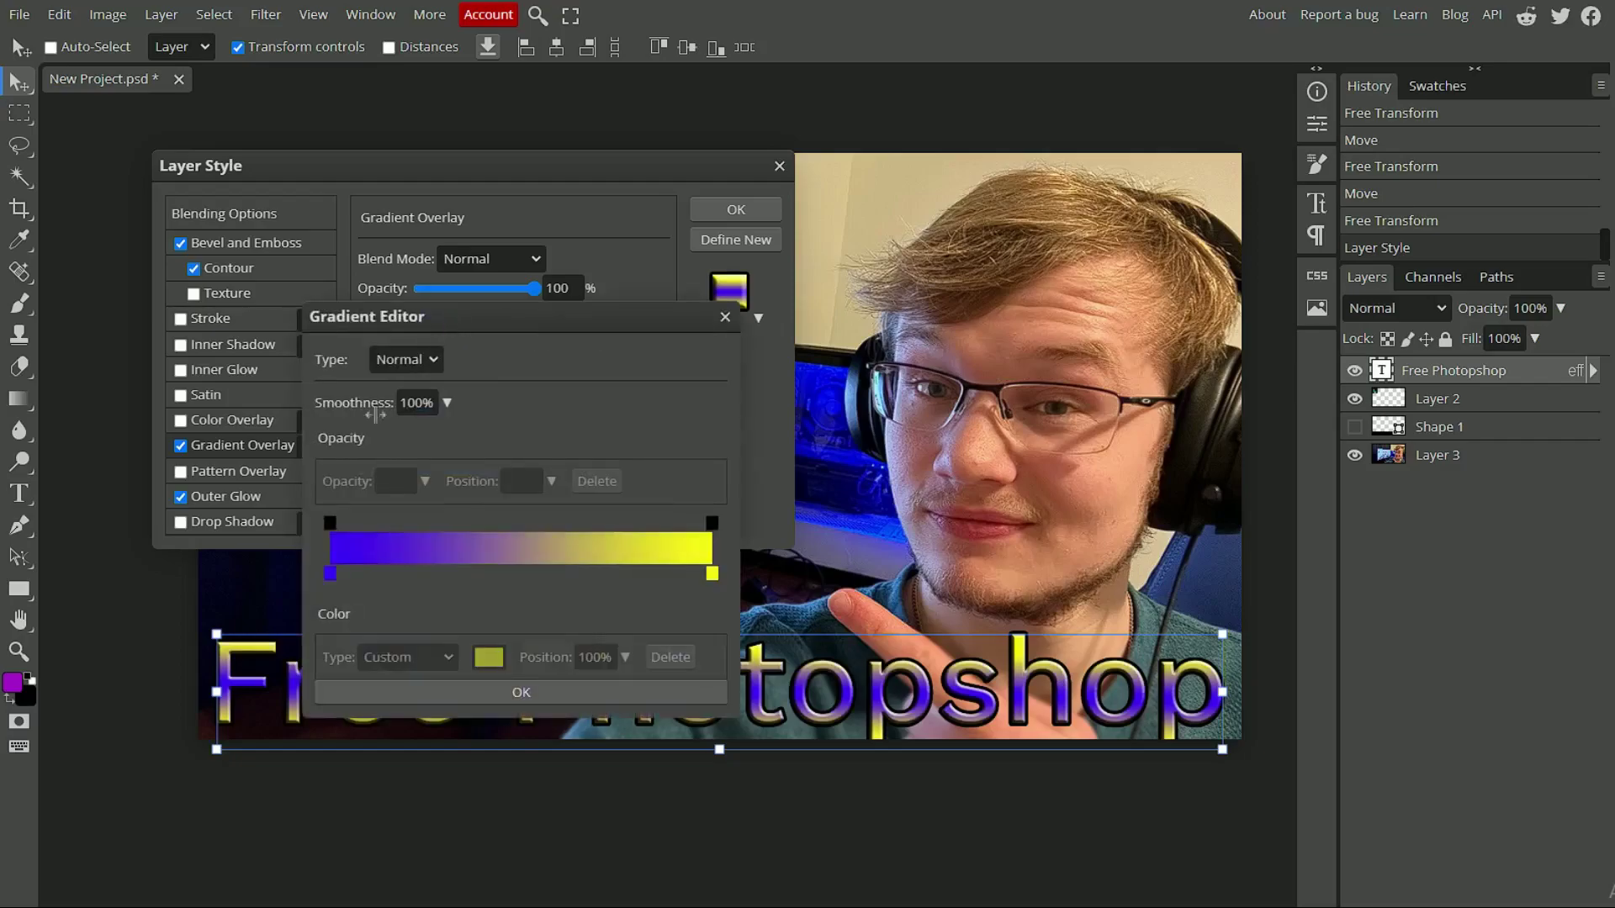
left_click(329, 574)
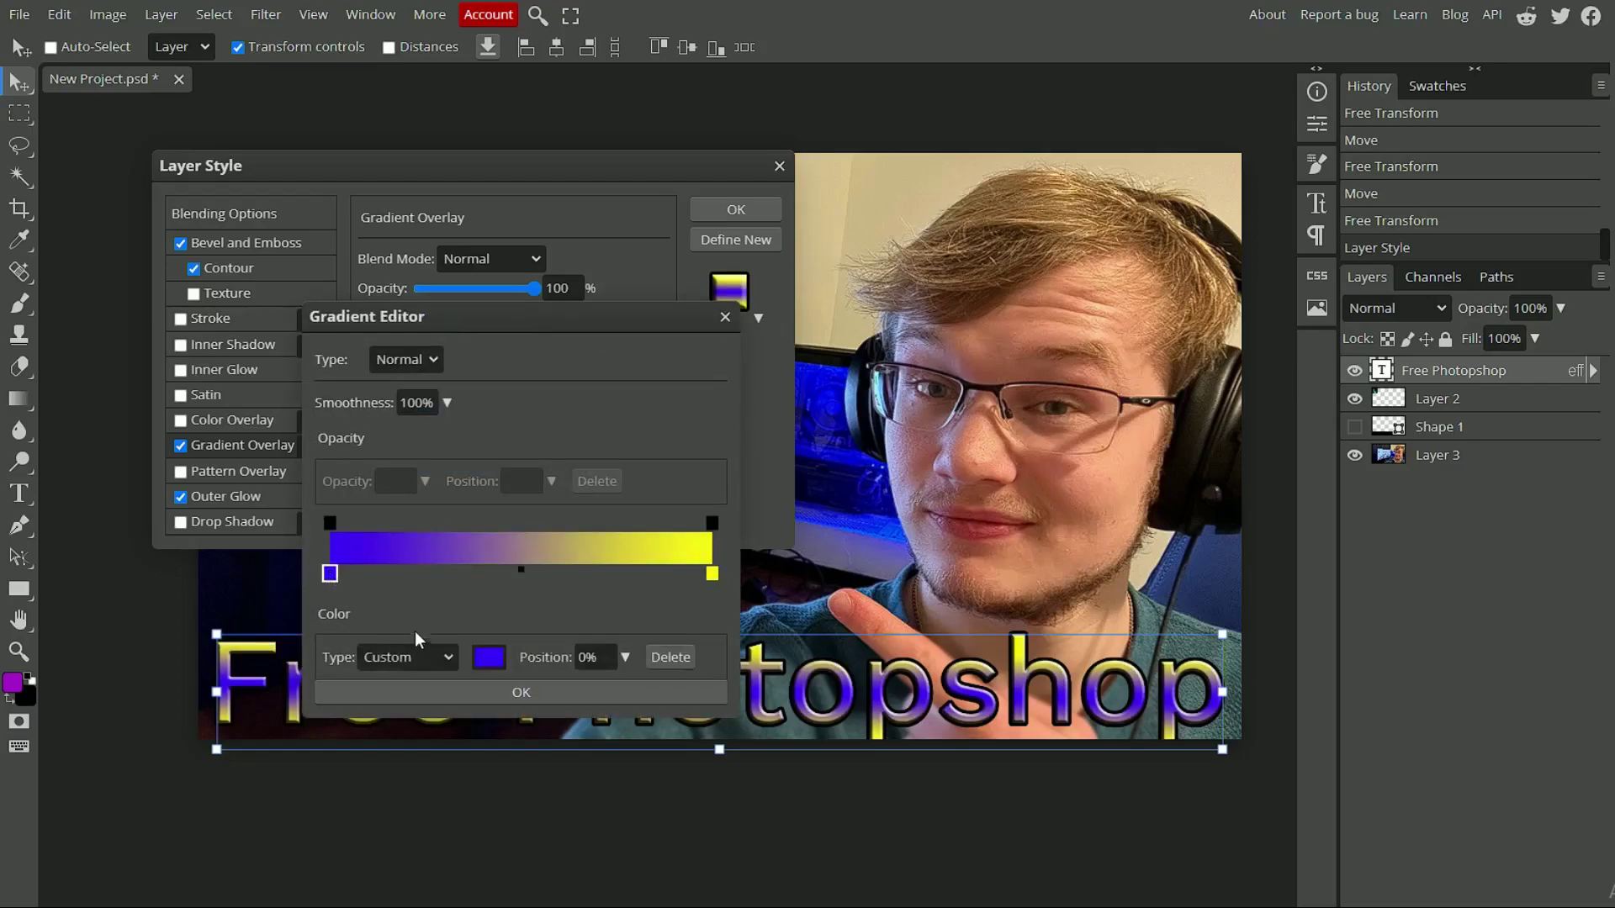
left_click(489, 657)
left_click(330, 395)
left_click_drag(139, 220, 160, 195)
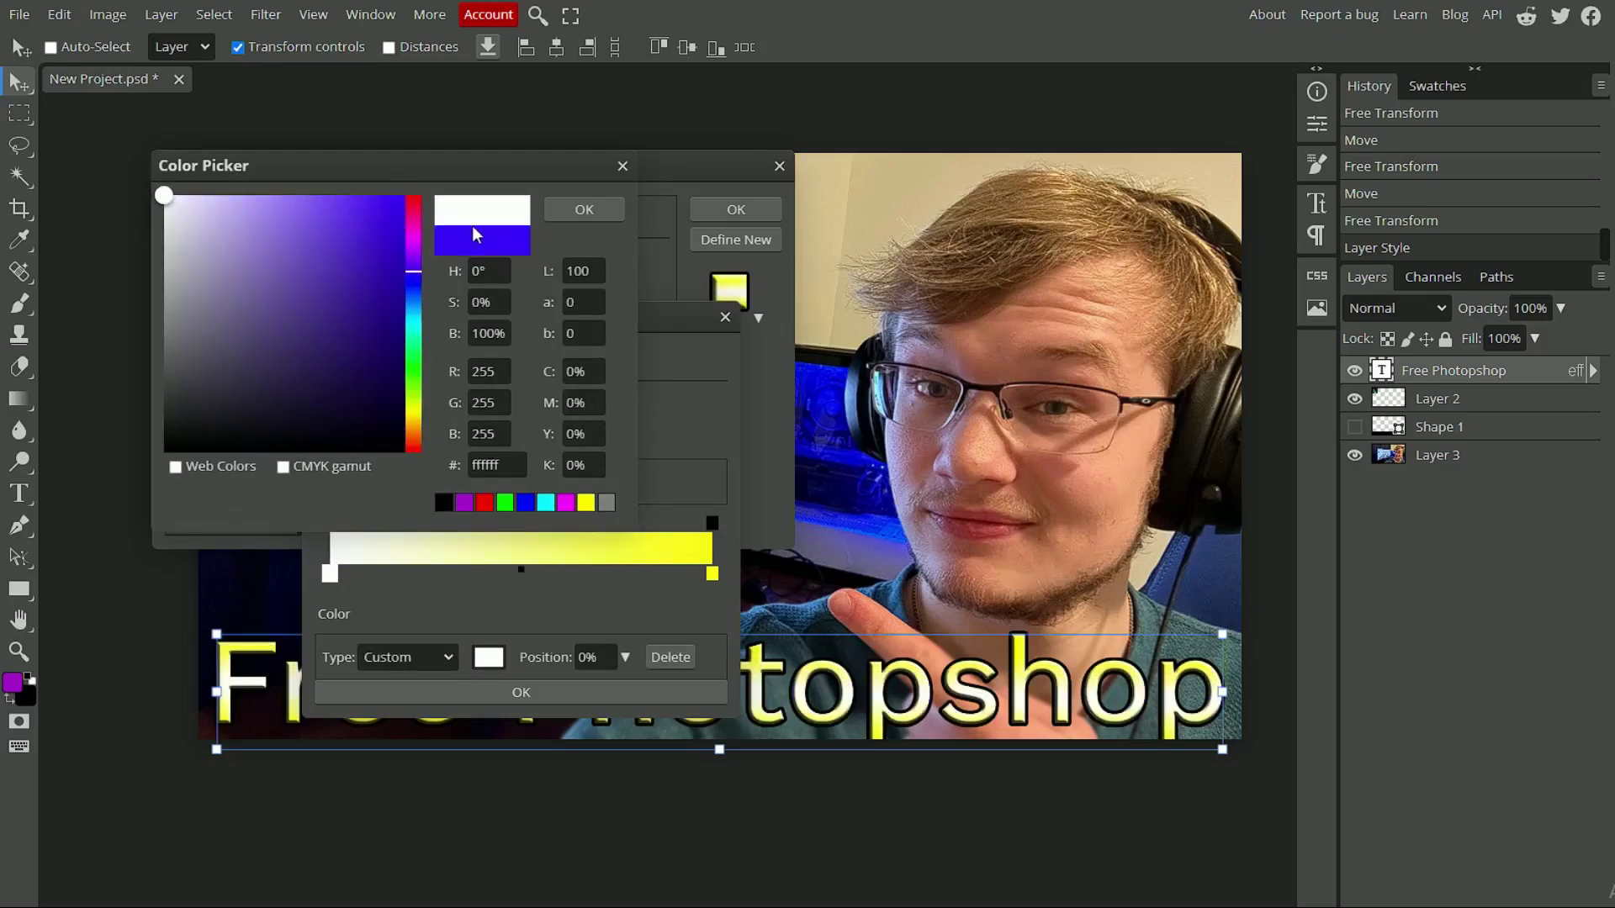
left_click(601, 209)
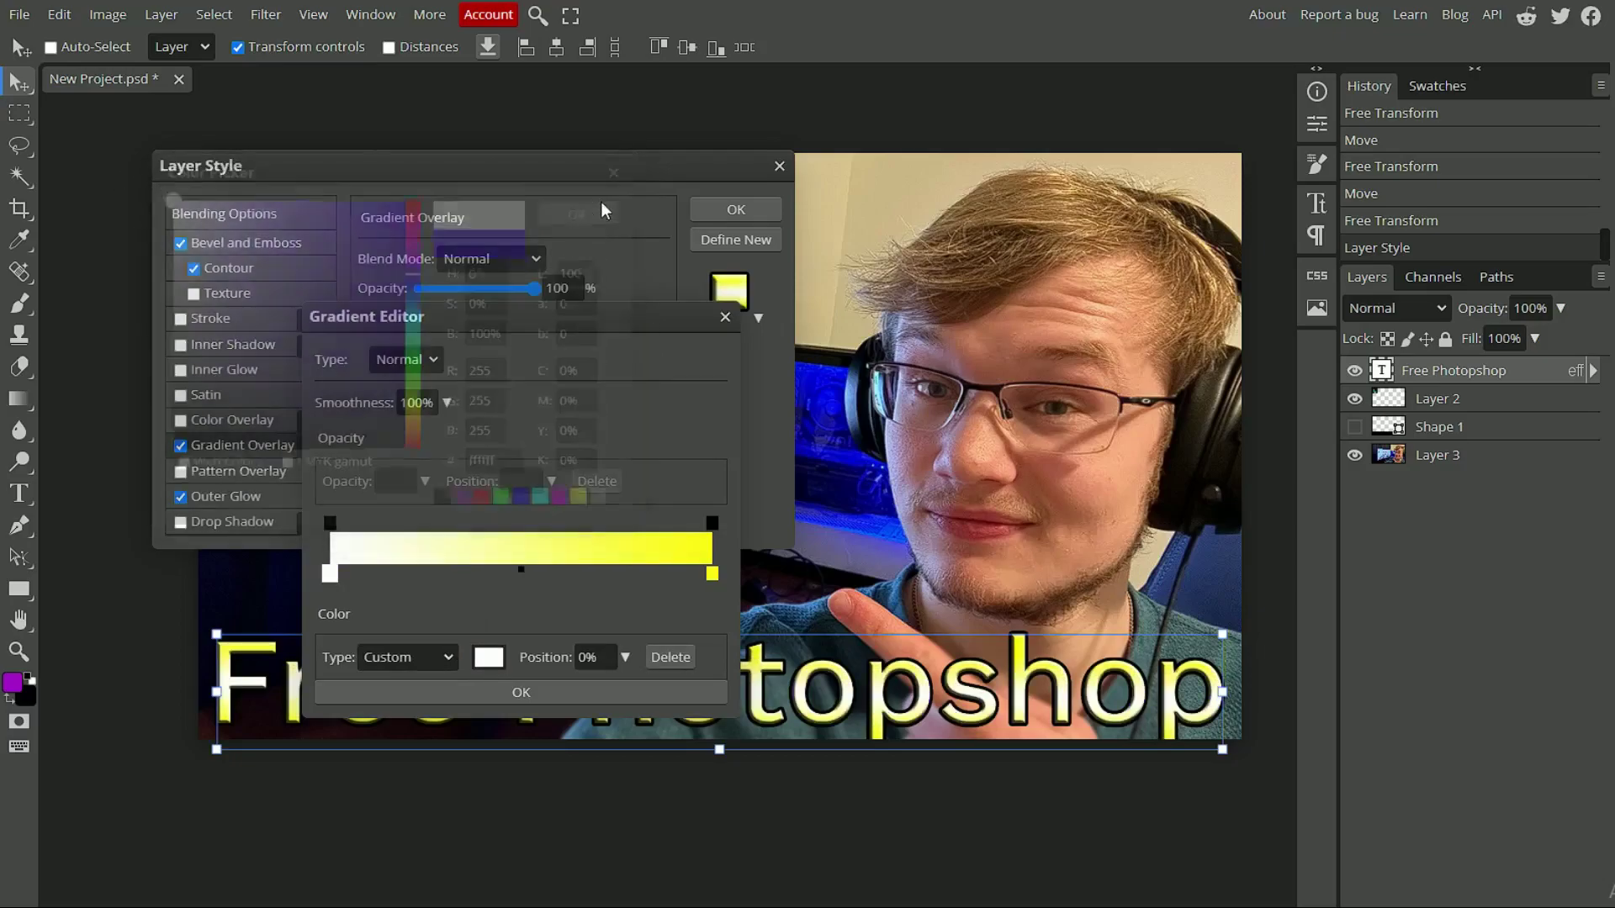
Step: Change the gradient's color stop at 100% to black #000000 and accept the edited gradient
left_click(716, 572)
left_click_drag(713, 523, 758, 537)
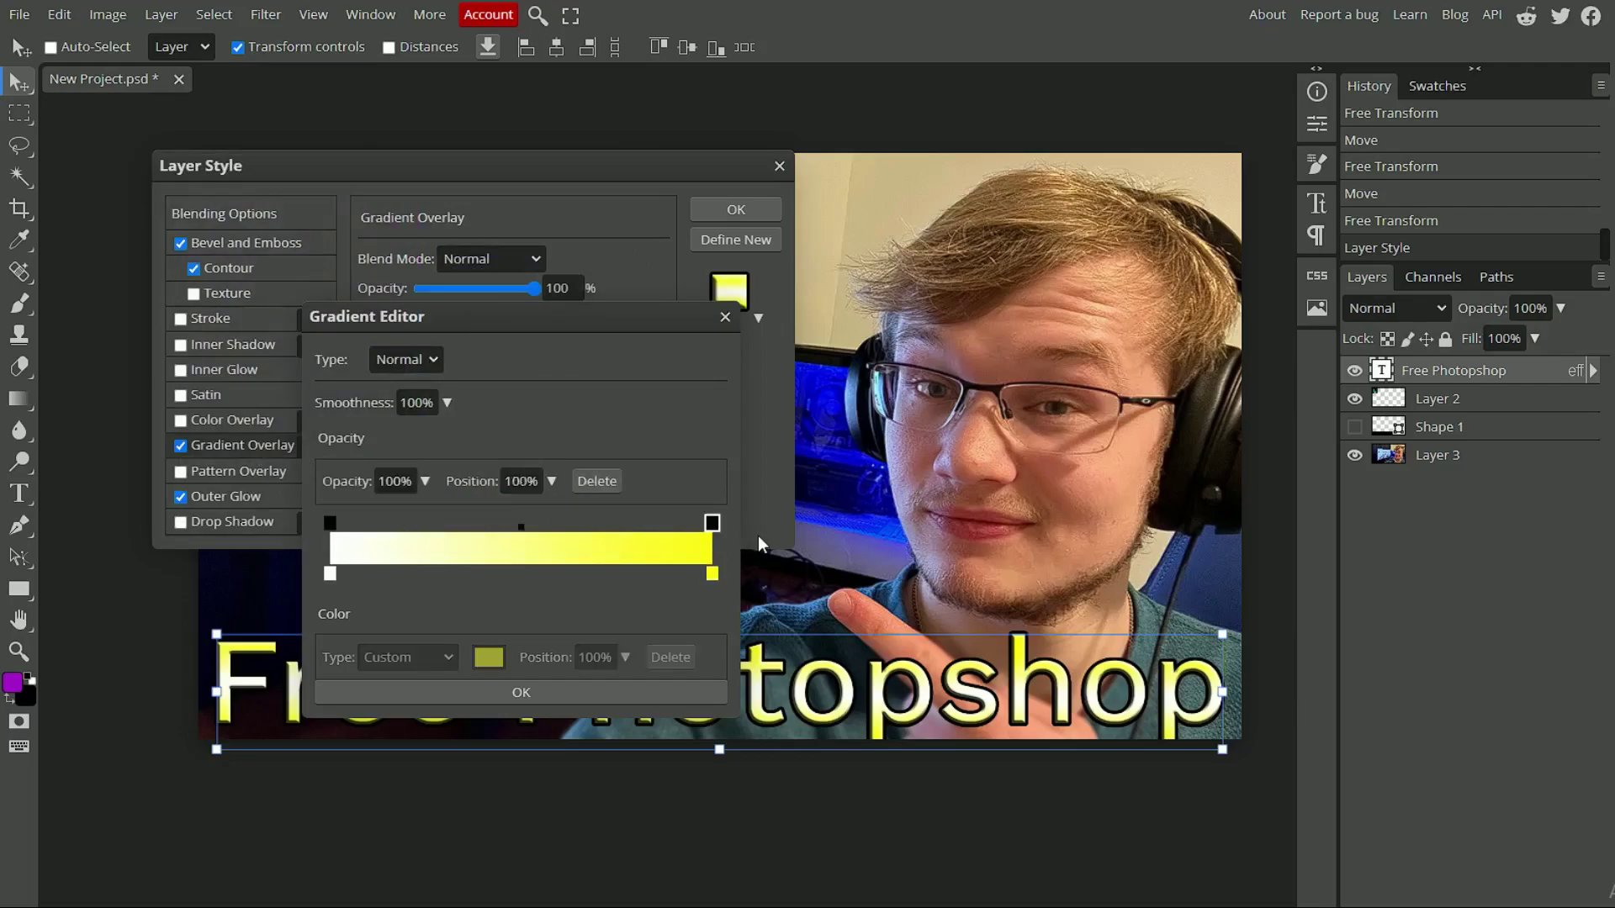
left_click(714, 576)
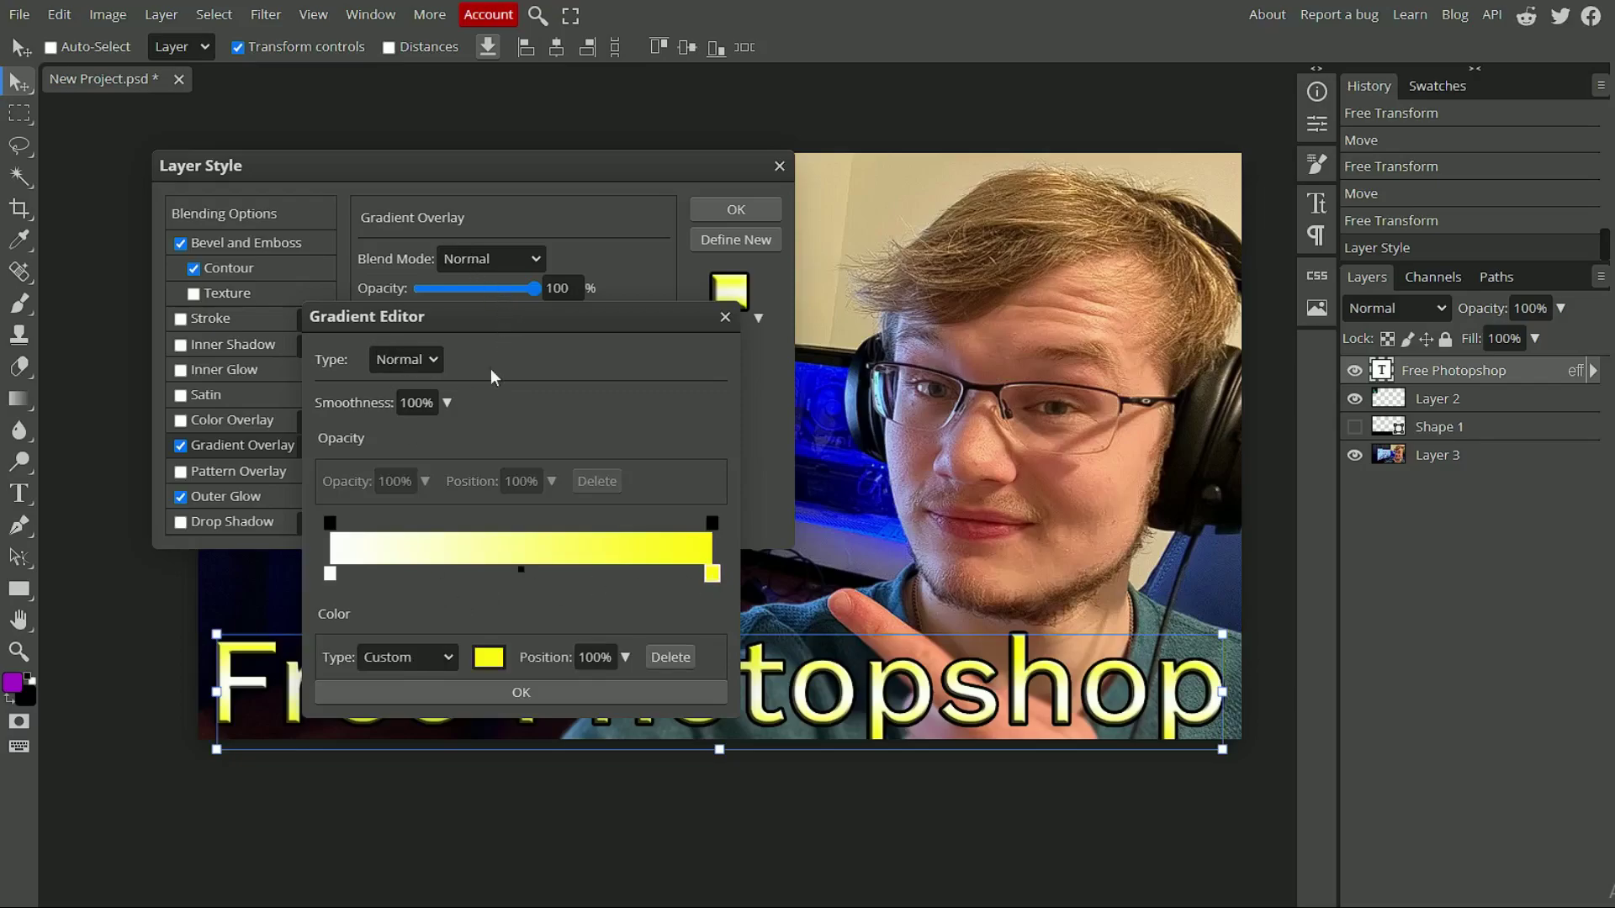
left_click(489, 656)
left_click_drag(373, 444, 383, 453)
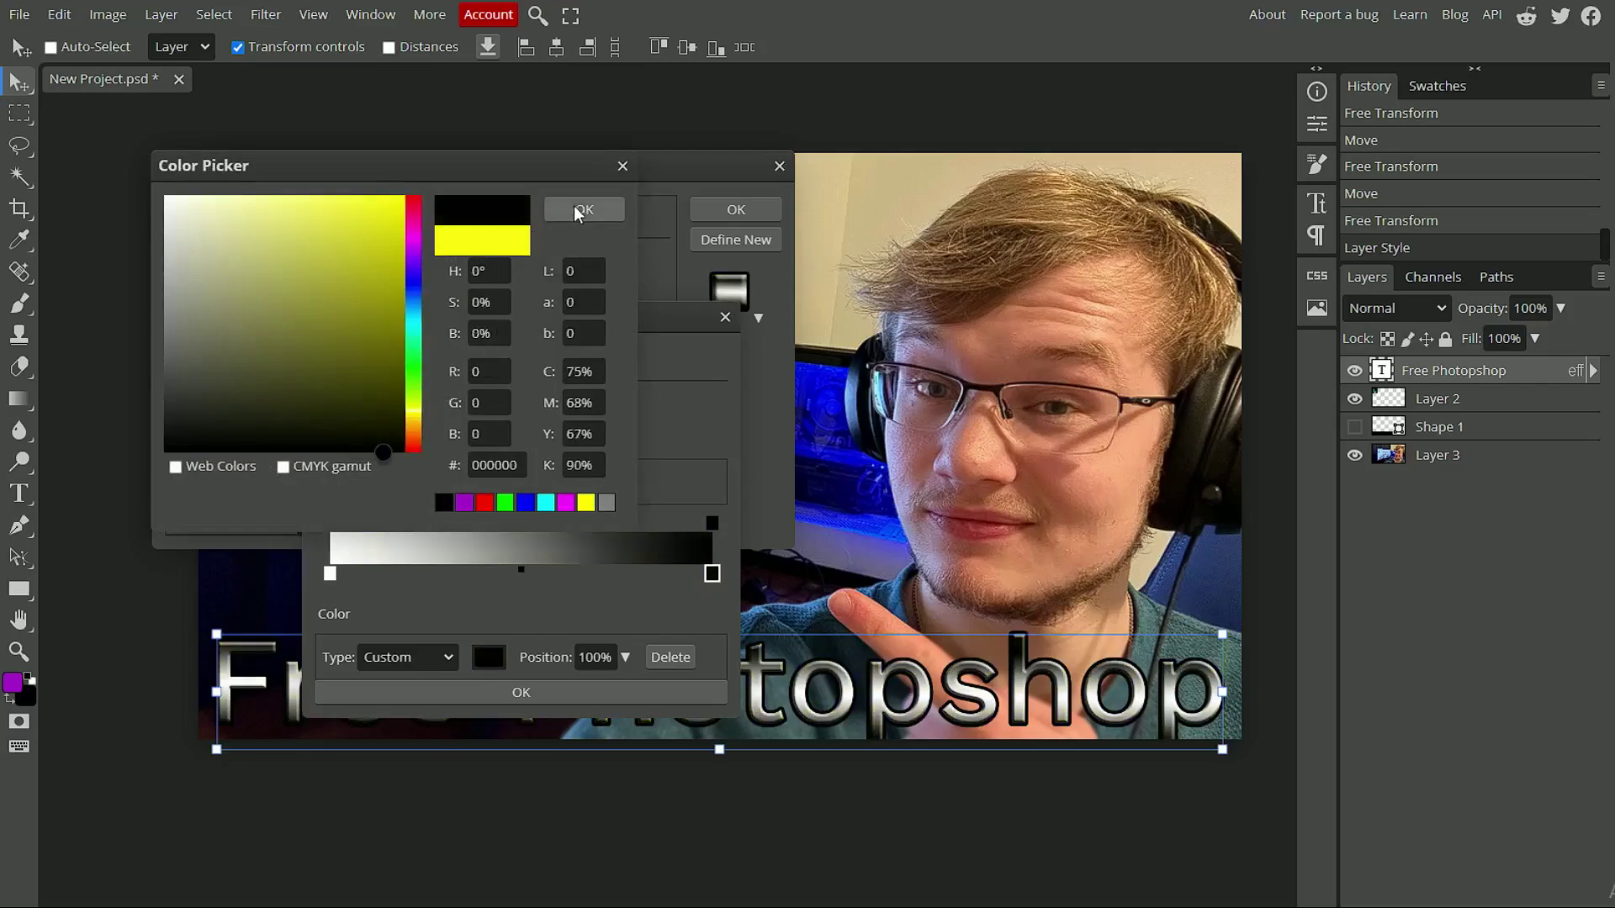
left_click(582, 210)
left_click(640, 691)
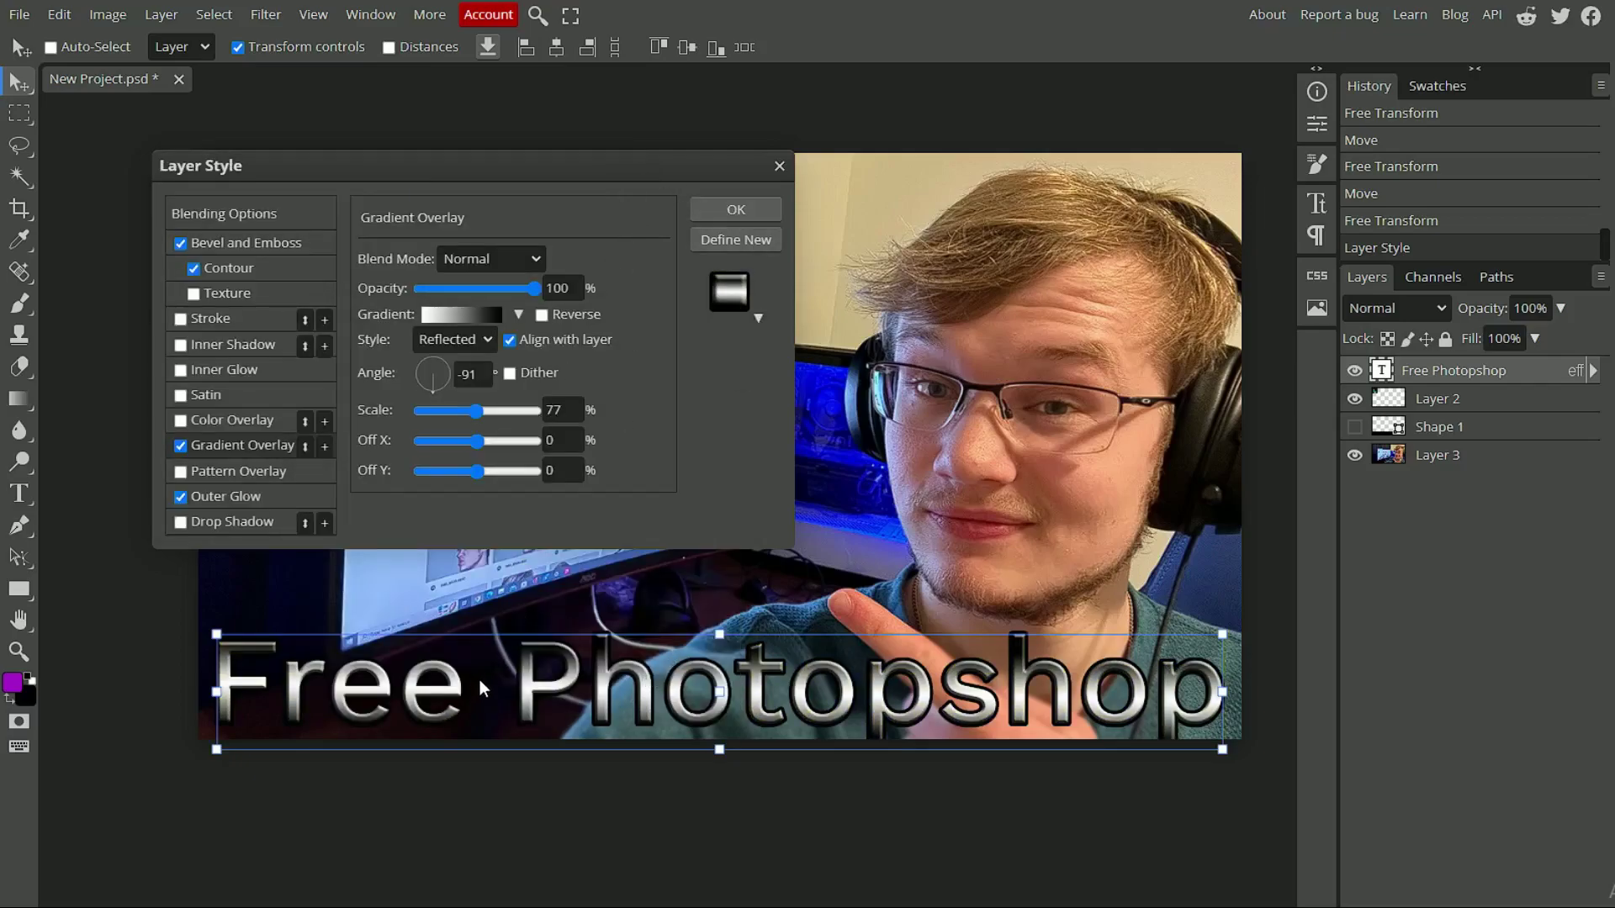
Step: Reverse the title's gradient overlay and reduce its scale to 43%
left_click(468, 375)
left_click(541, 314)
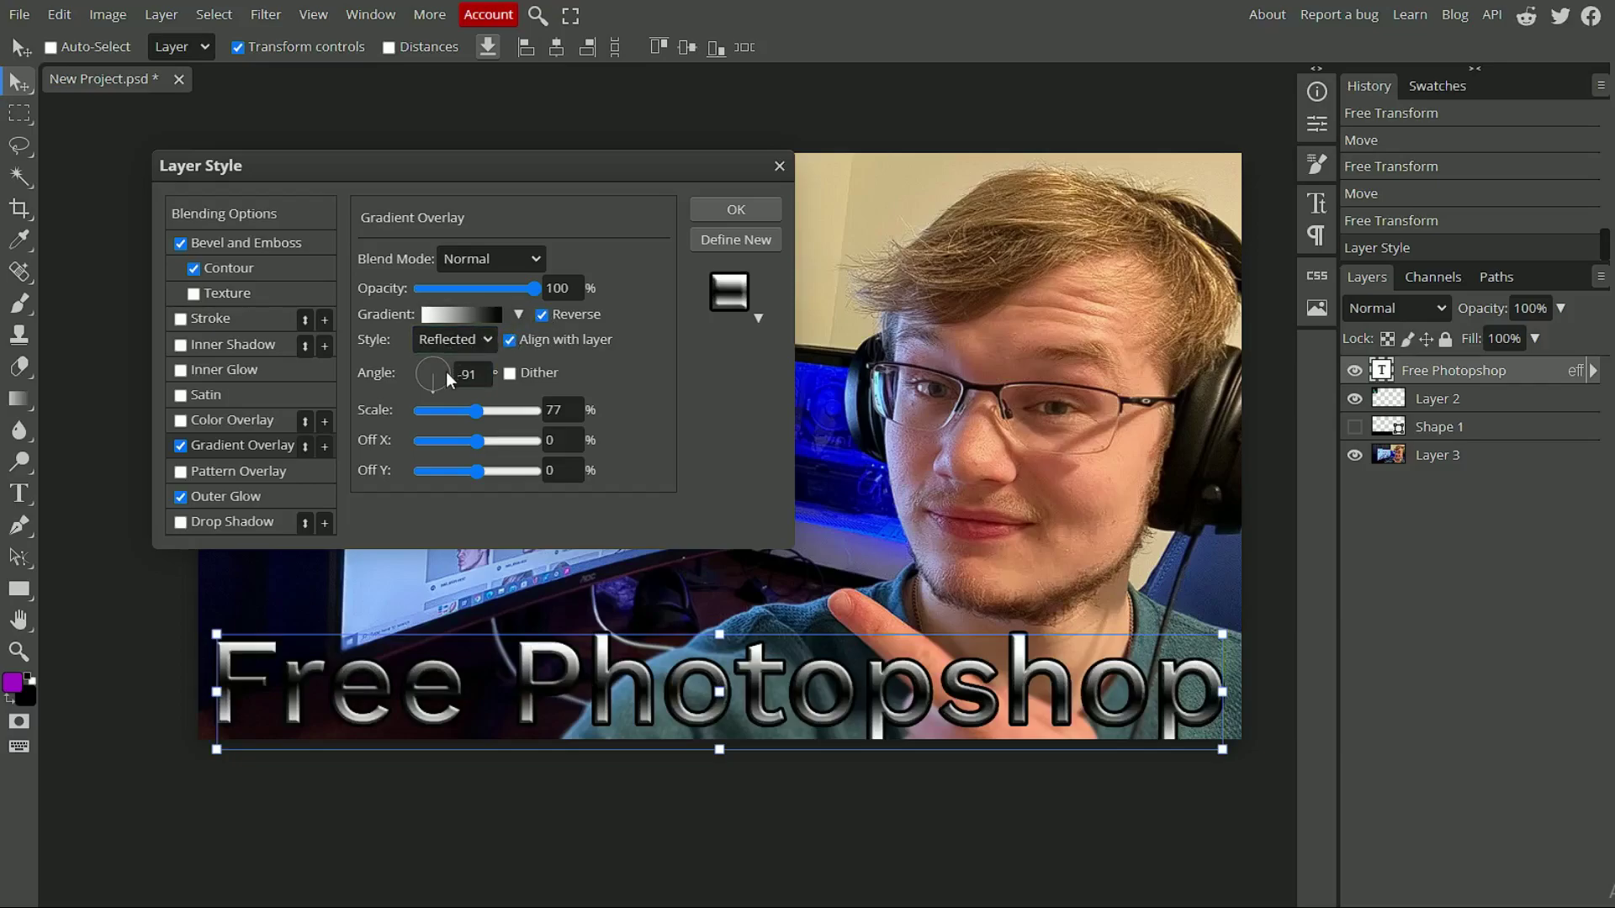
left_click_drag(478, 416, 464, 418)
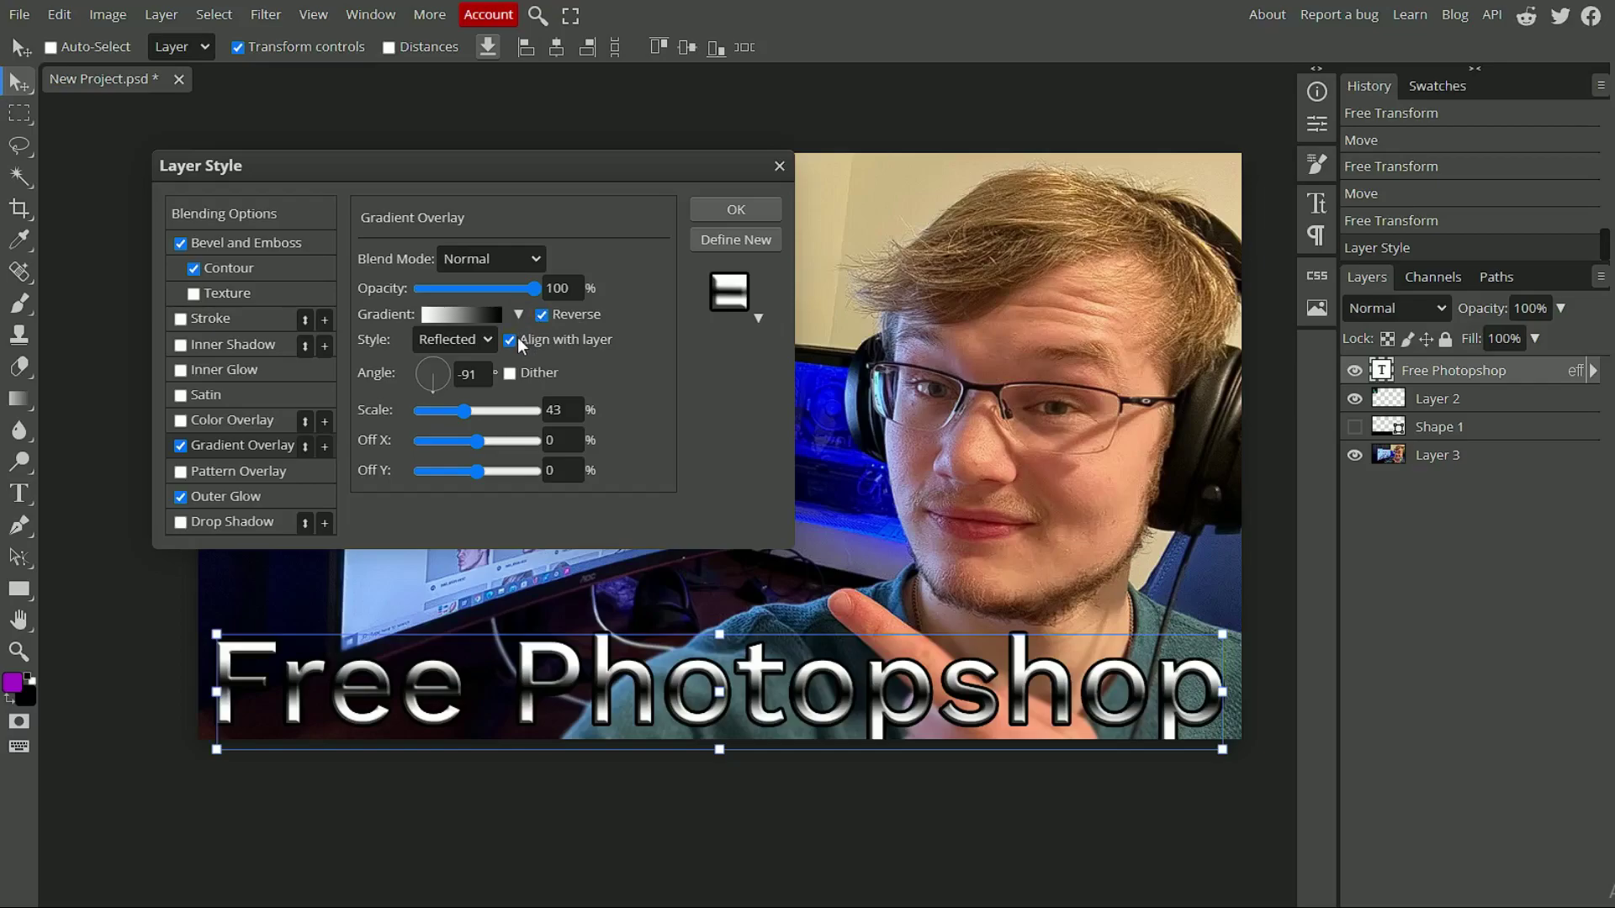
Step: Set the angle of the title's gradient overlay to -92°
left_click(437, 382)
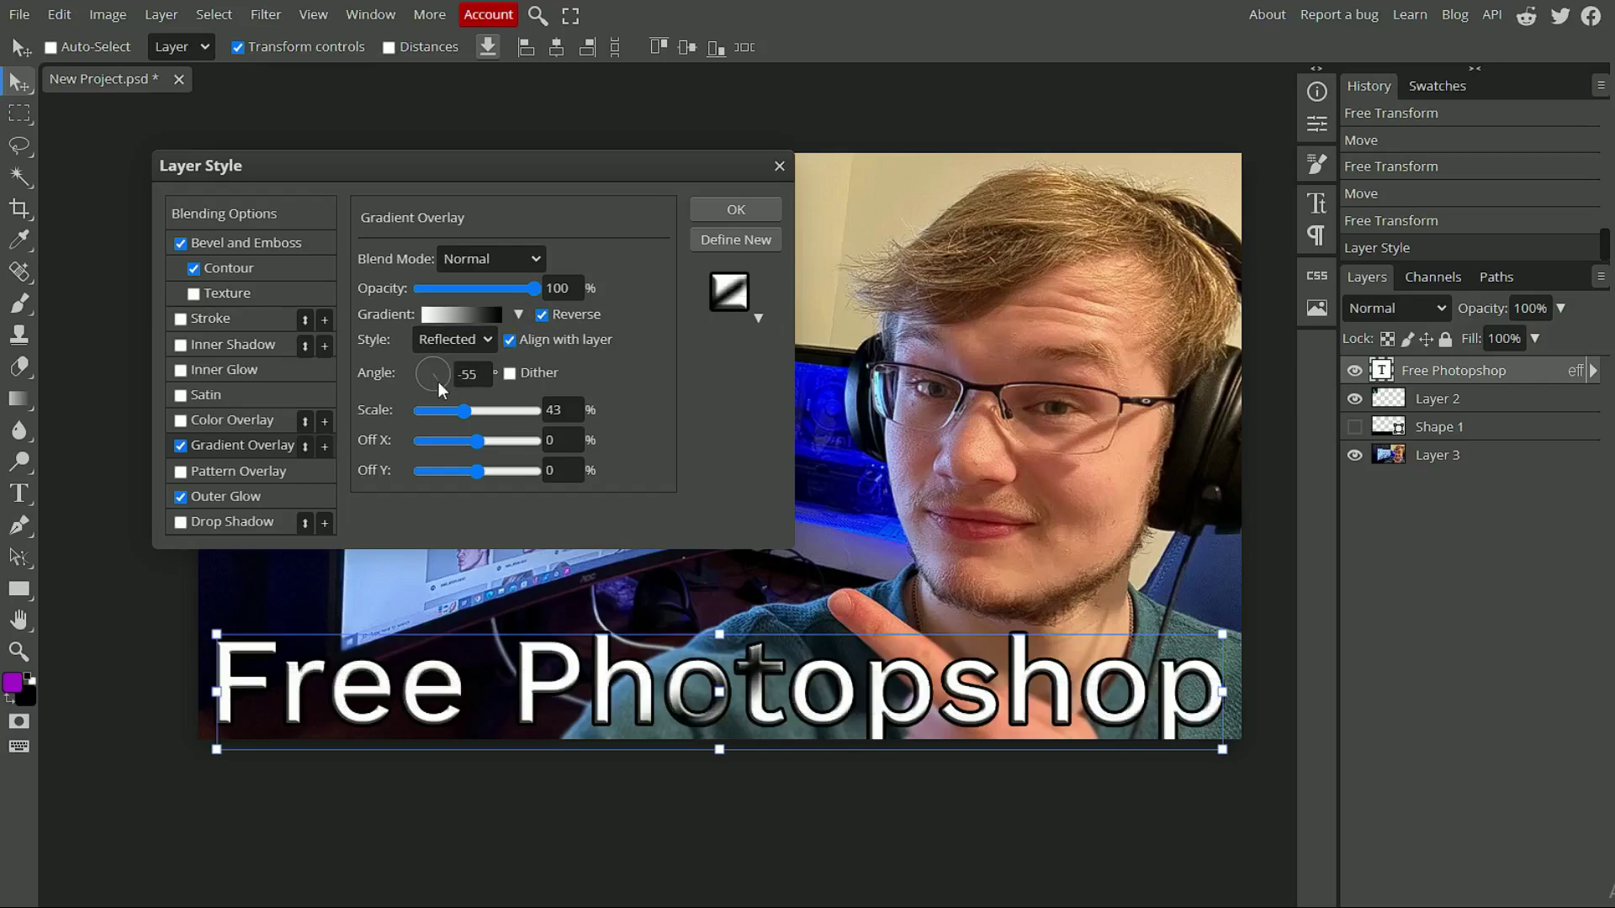
mouse_move(437, 382)
left_mouse_down()
mouse_move(430, 350)
mouse_move(433, 394)
left_mouse_up()
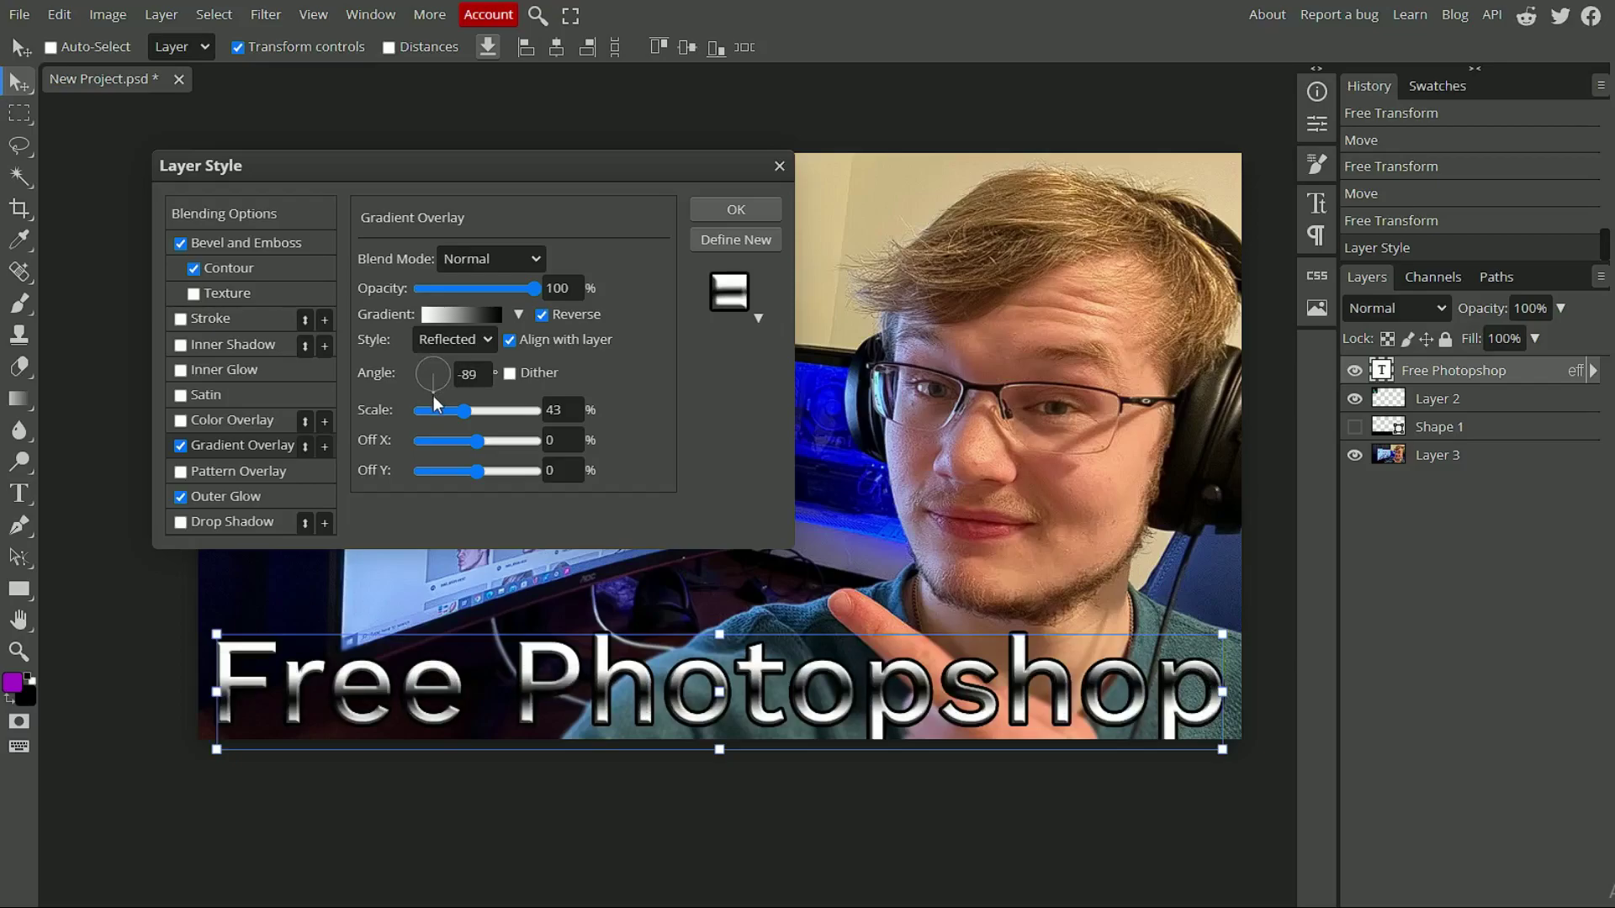
left_click_drag(436, 399, 433, 405)
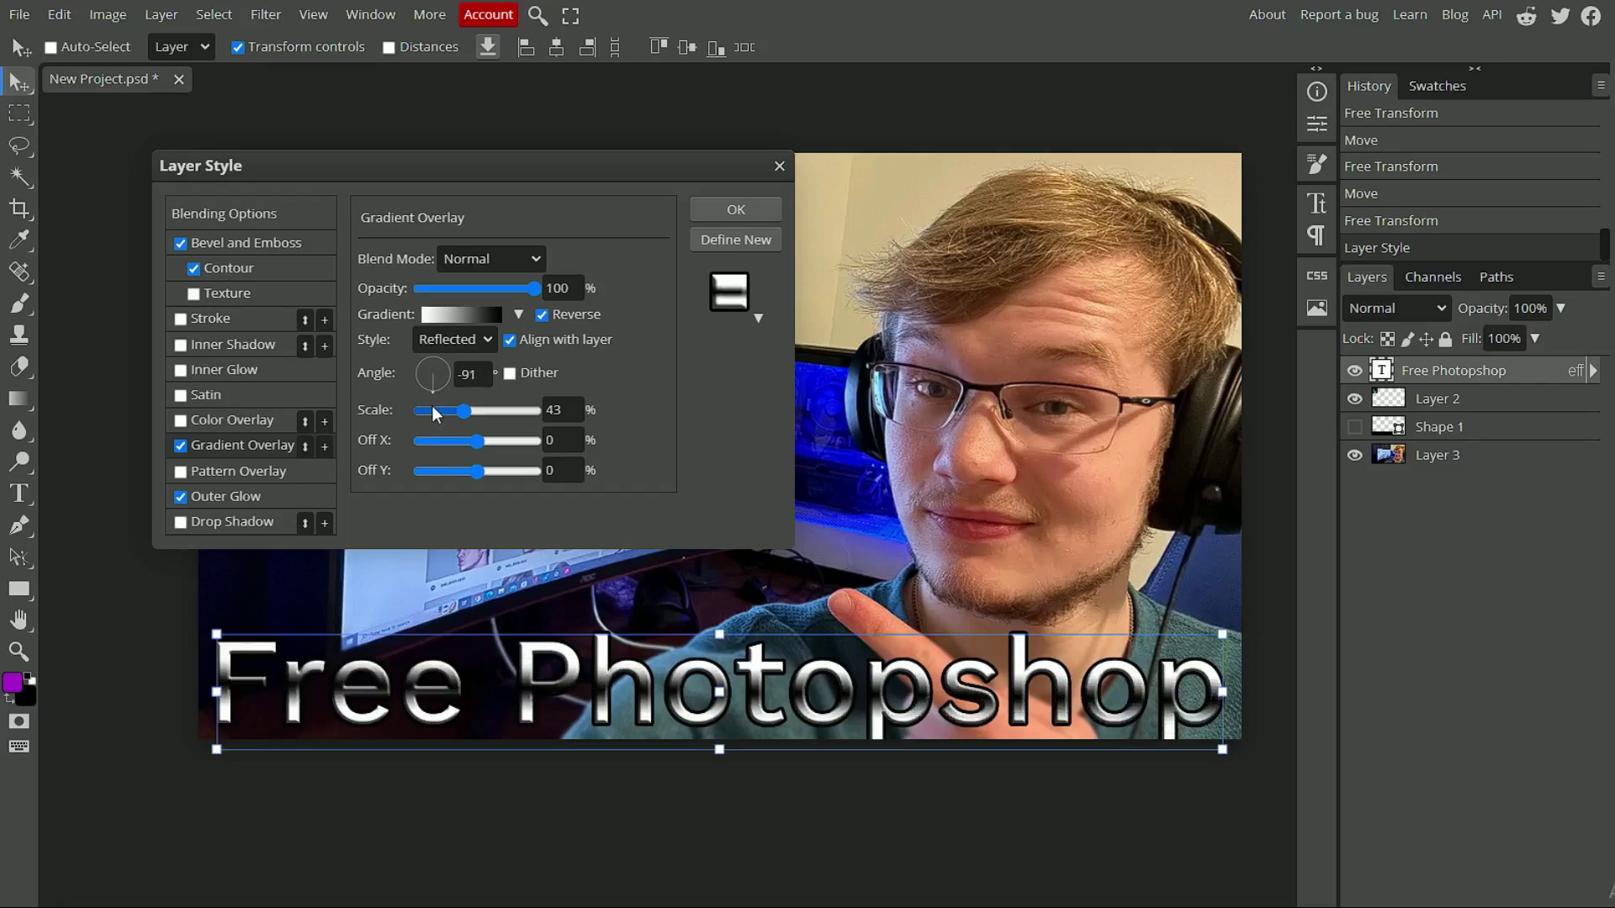
left_click(472, 374)
type("2")
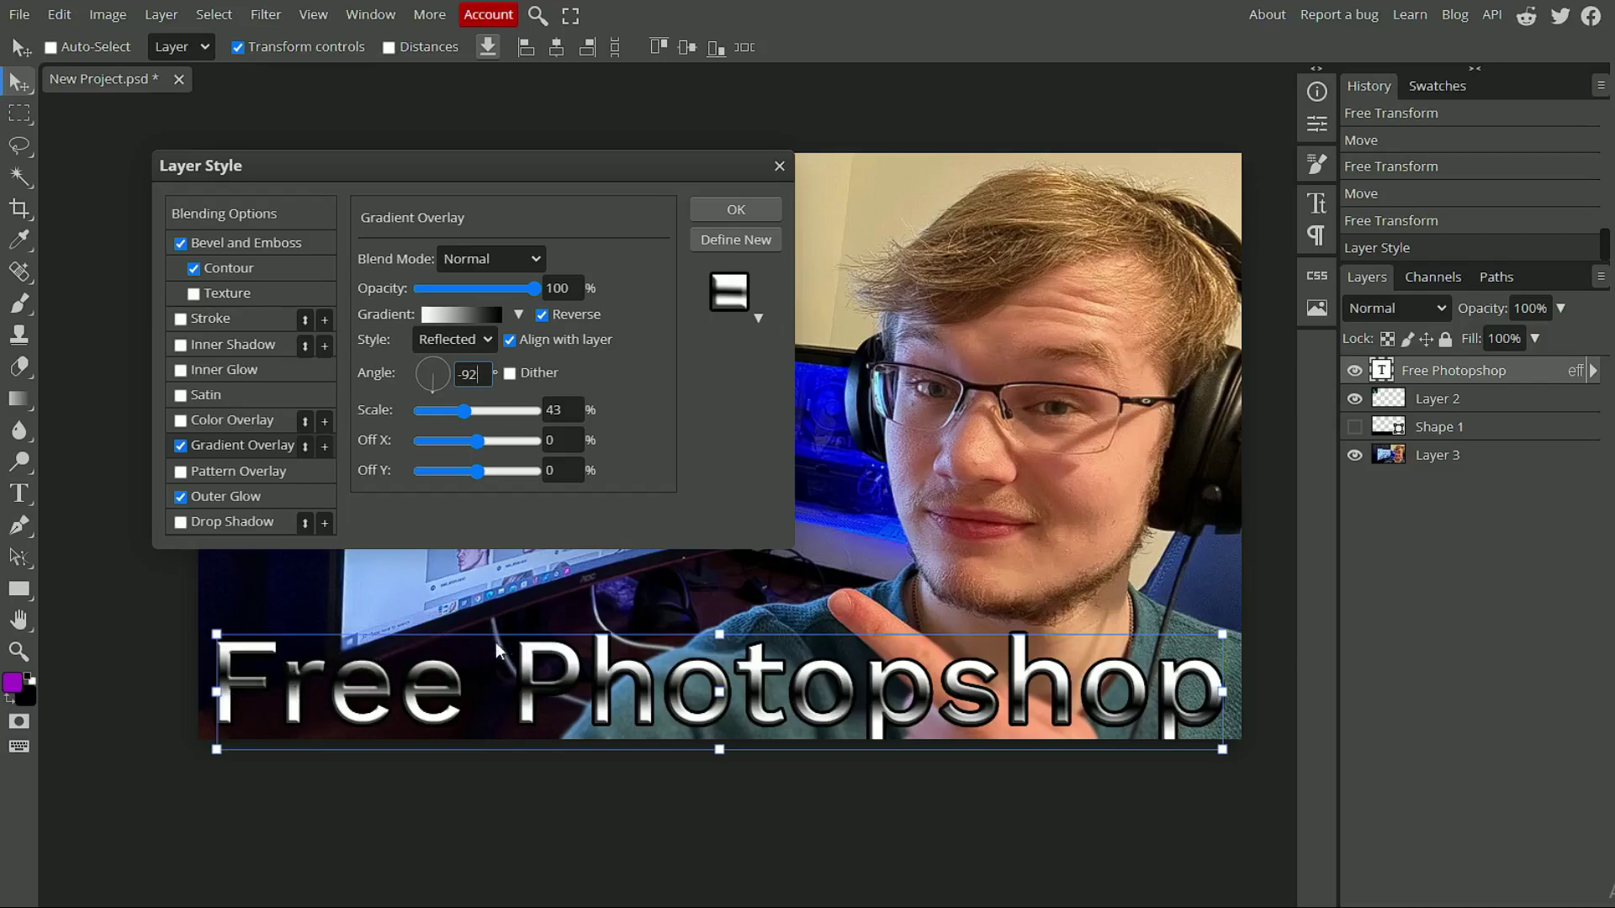
Step: Add an Inner Glow to the title and set its color to white #ffffff
left_click_drag(523, 163, 1149, 907)
left_click_drag(779, 907, 599, 135)
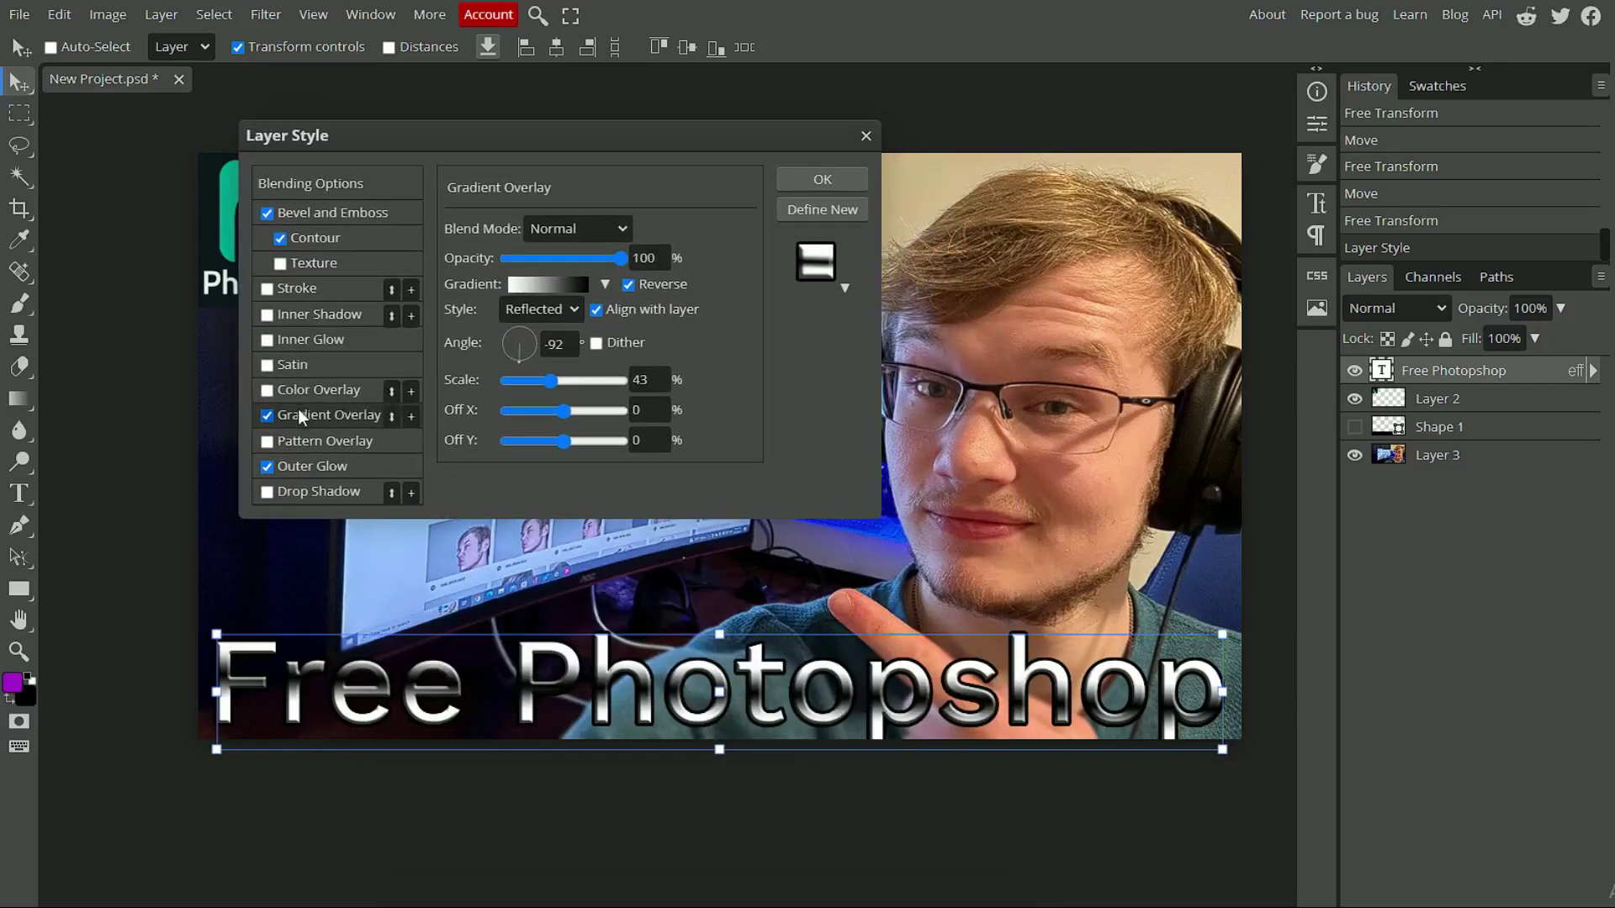
left_click(308, 337)
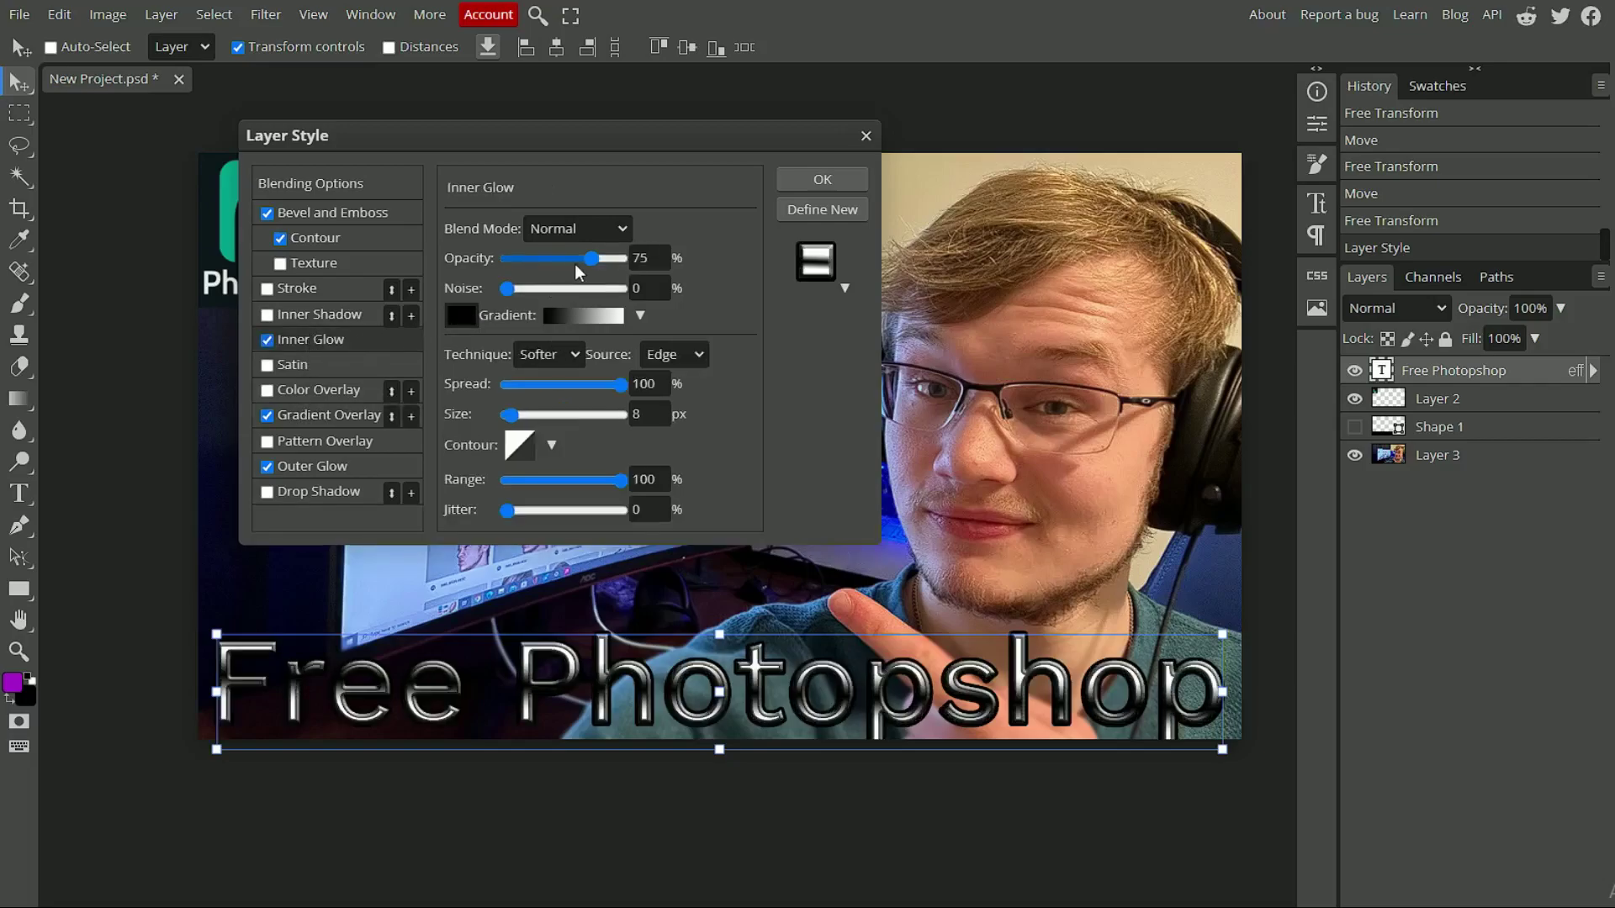
left_click(461, 315)
left_click_drag(301, 298, 111, 154)
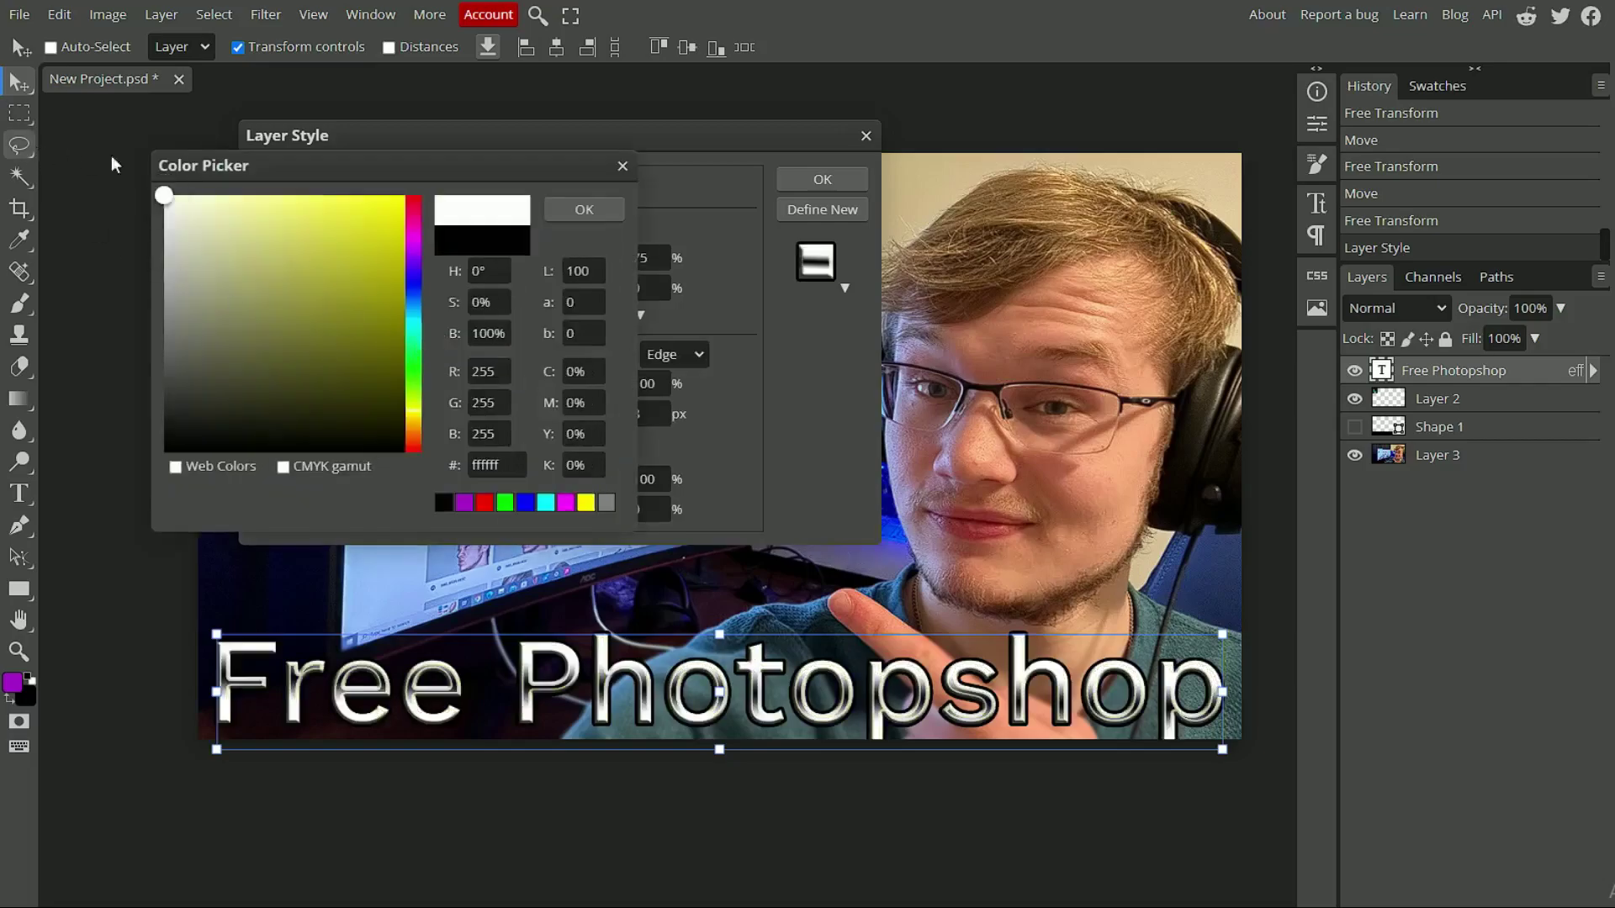
left_click(584, 209)
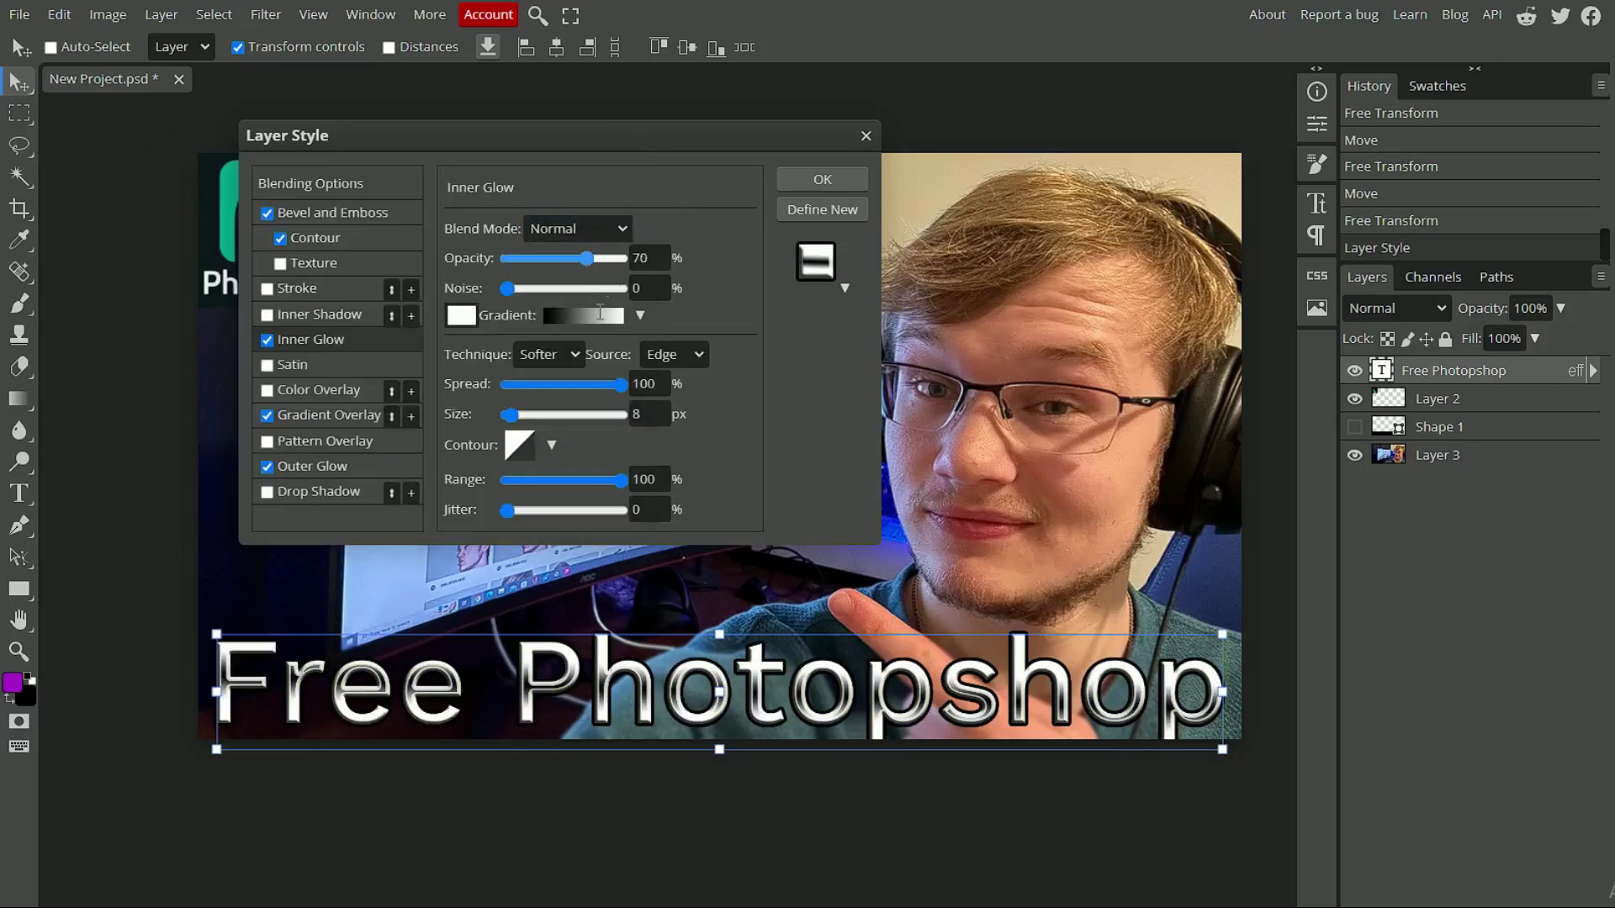
Step: Set the title's inner glow to 100% opacity, 100% spread and a size of 2 px, and apply the layer style
left_click_drag(591, 262, 624, 261)
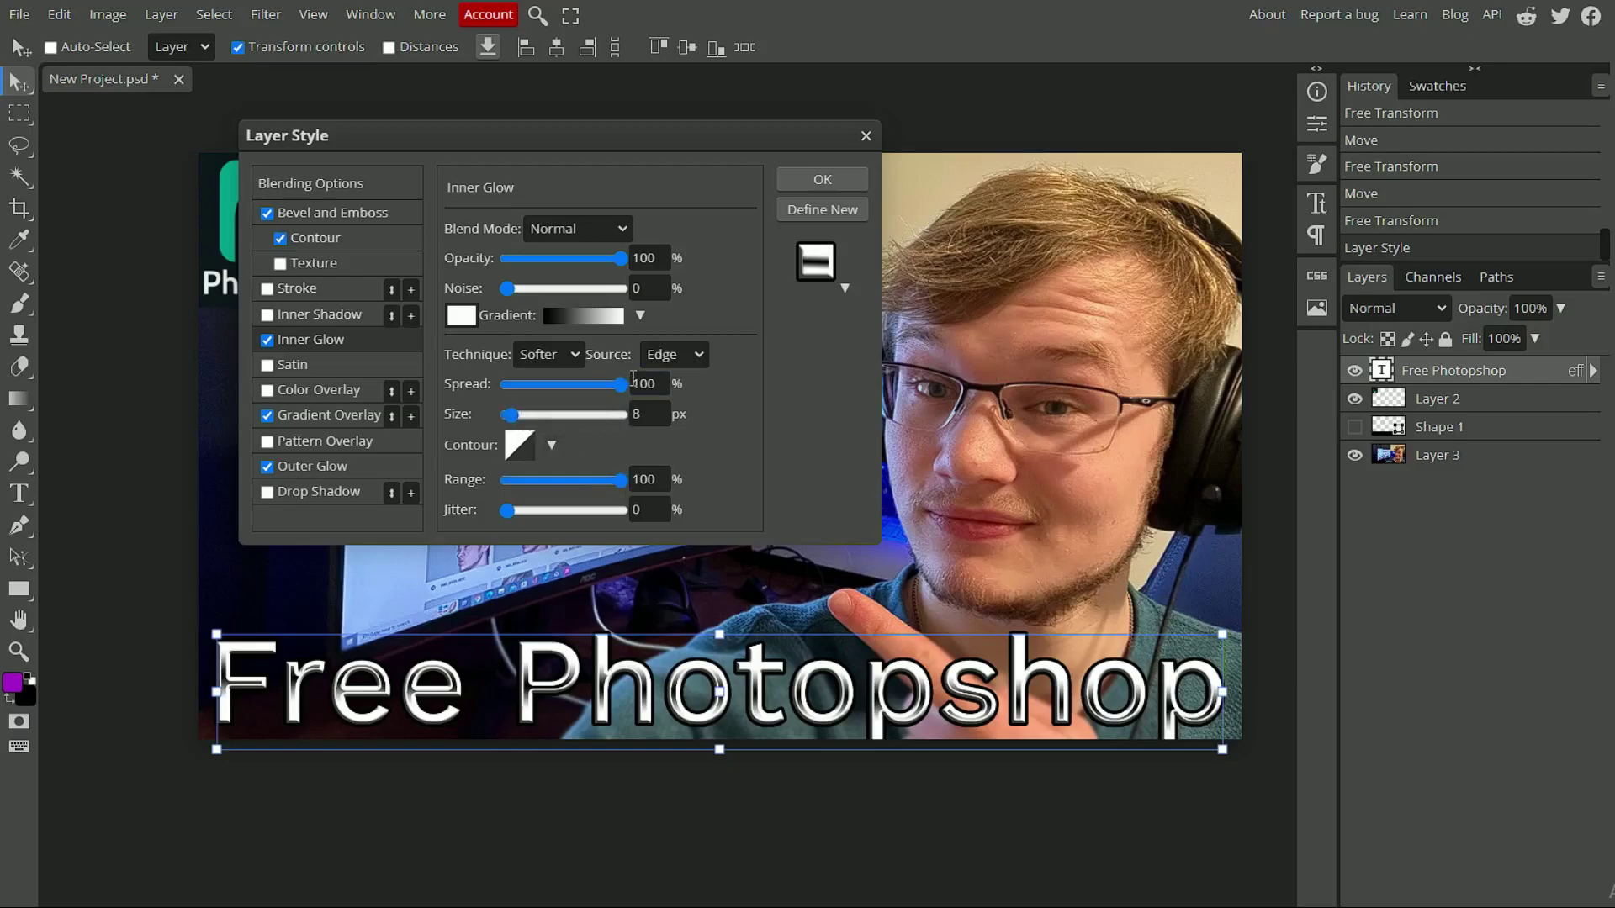
left_click_drag(623, 383, 724, 372)
key("Tab")
type("4")
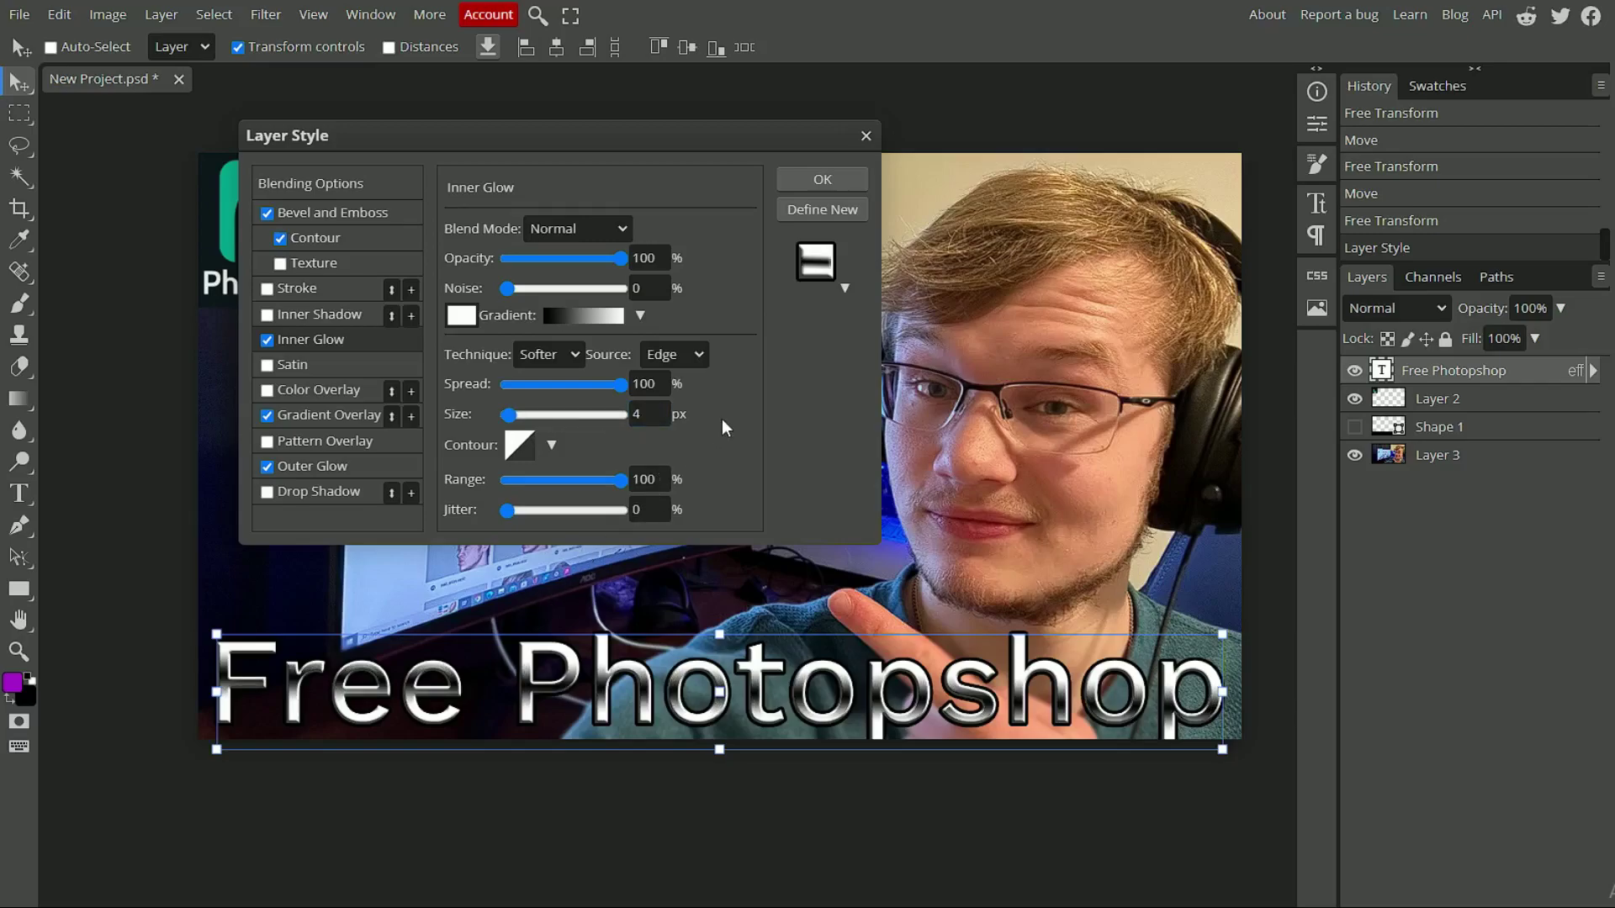
double_click(648, 414)
type("2")
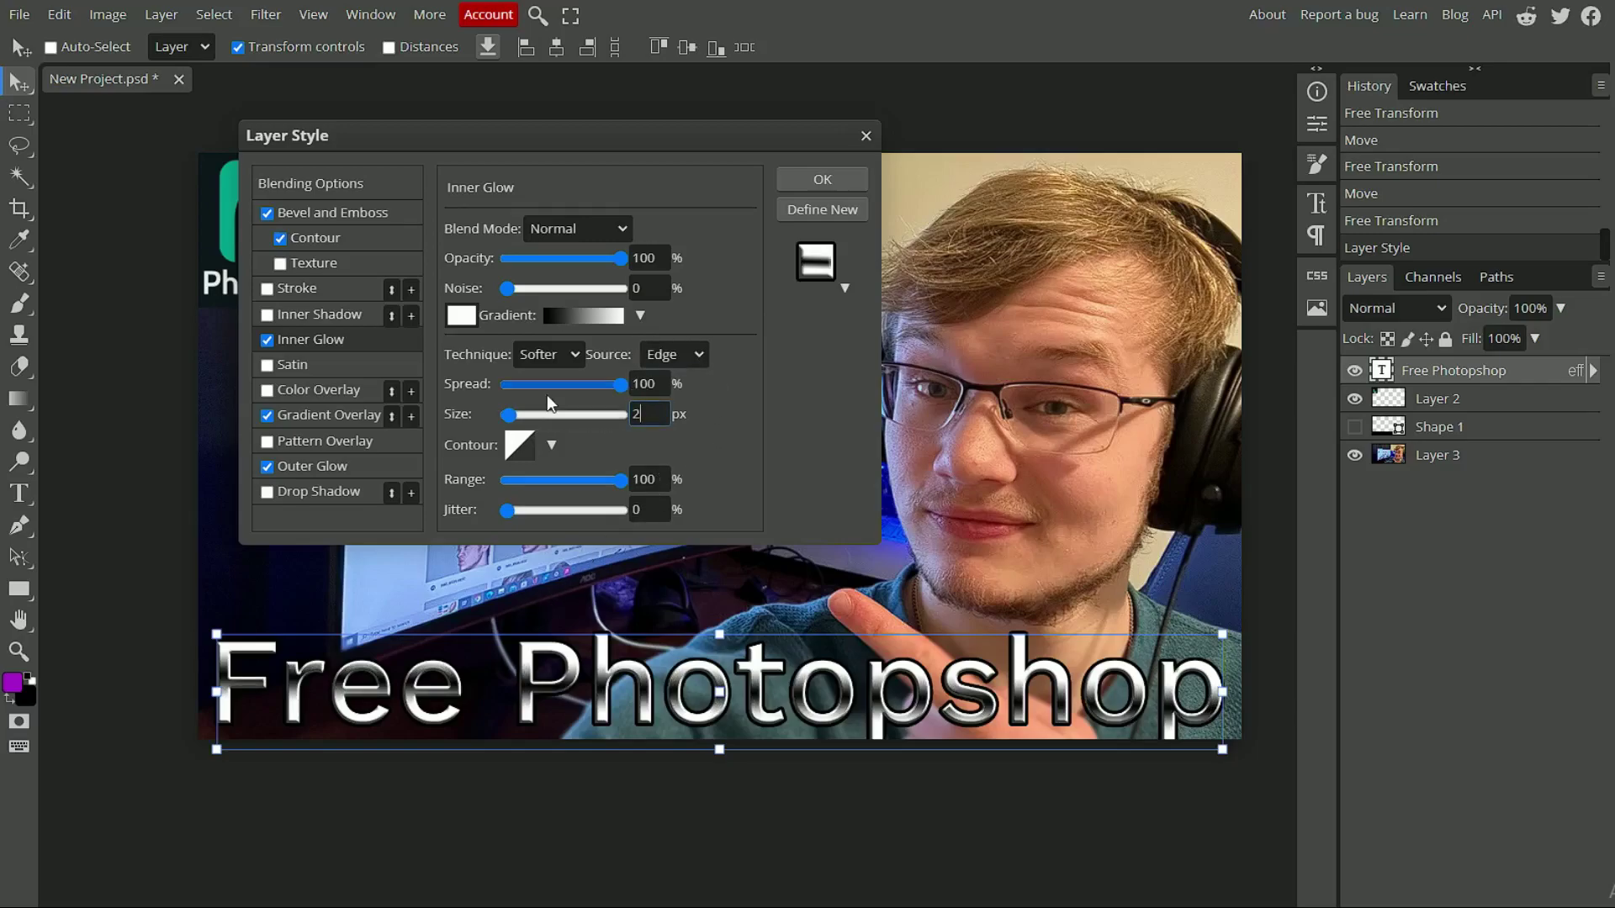
key("Return")
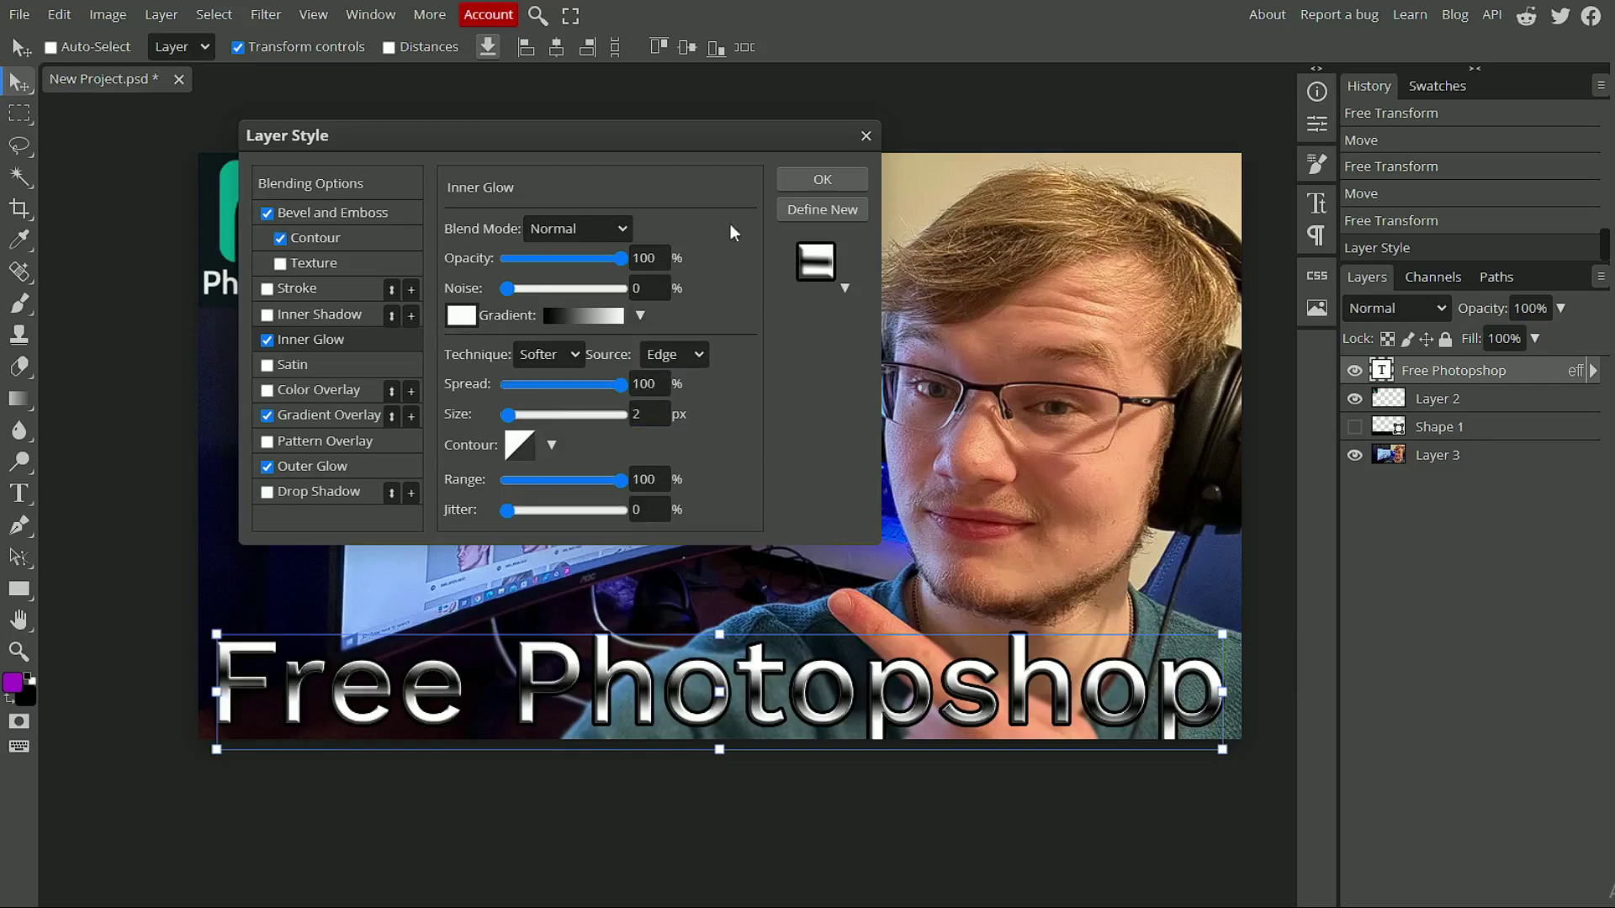
left_click(818, 177)
Step: Show the Shape 1 layer behind the title, and hide it again
left_click(1419, 461)
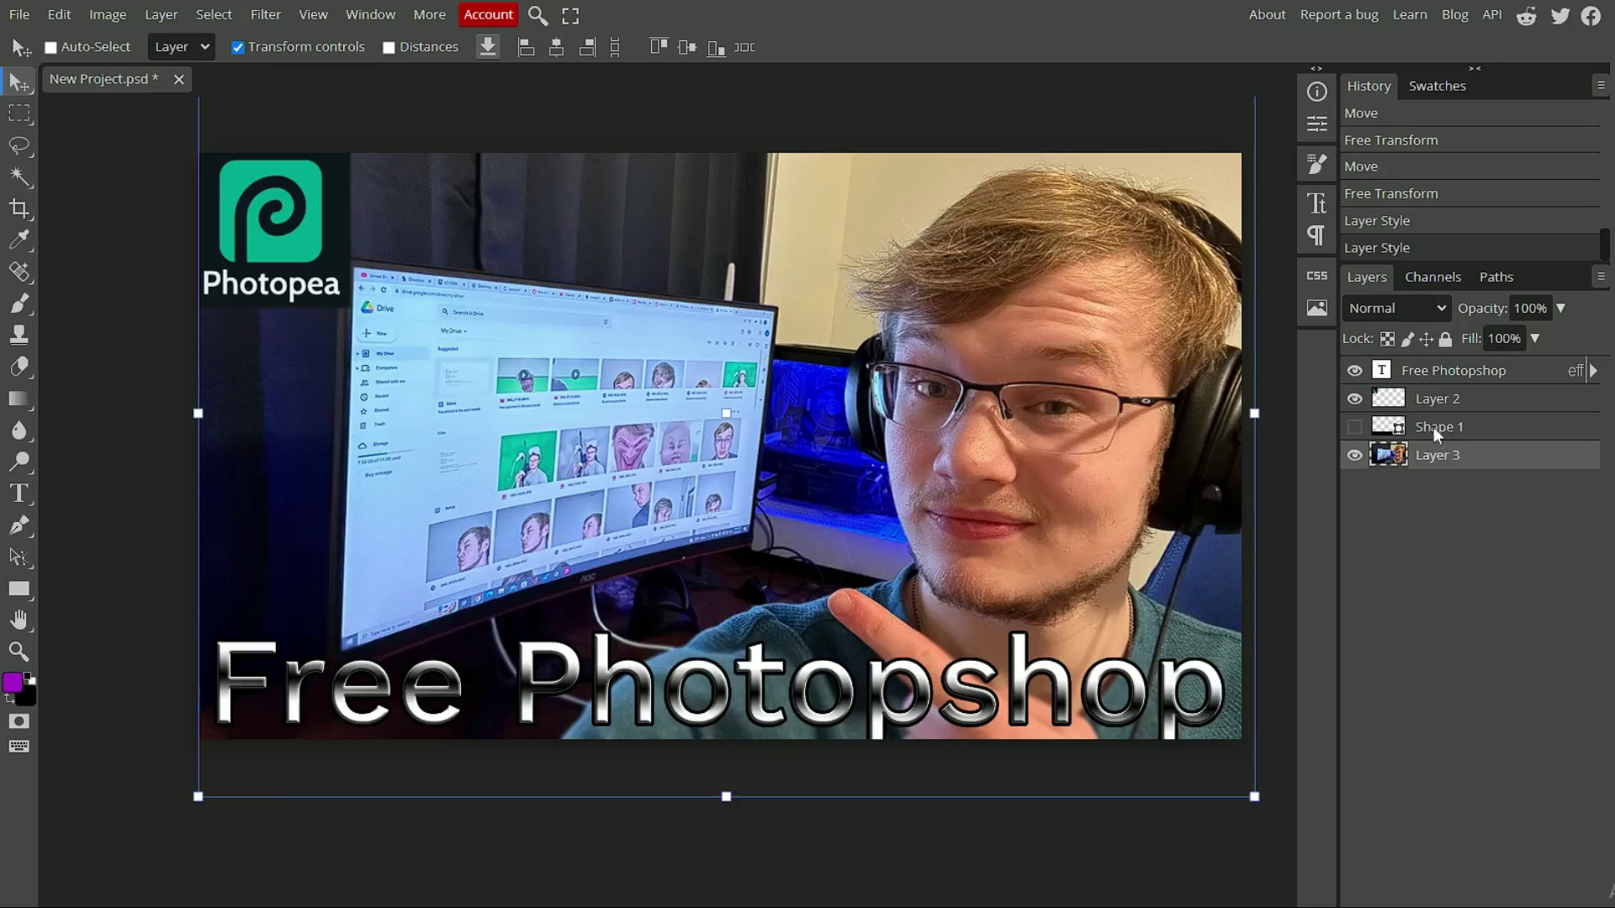
left_click(1367, 427)
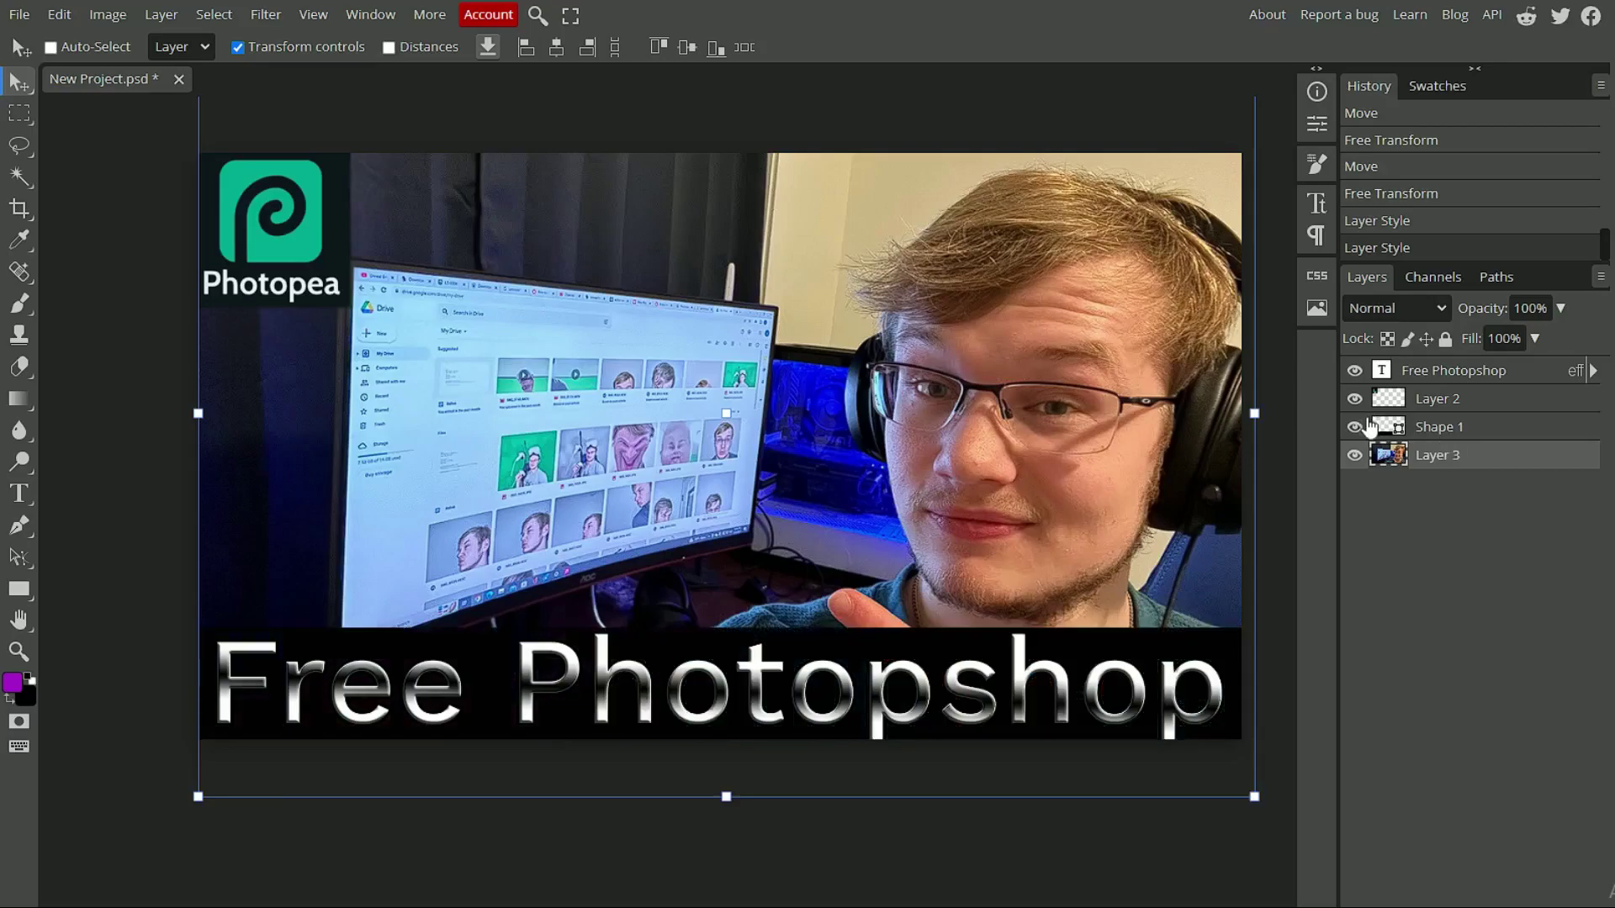
left_click(1356, 427)
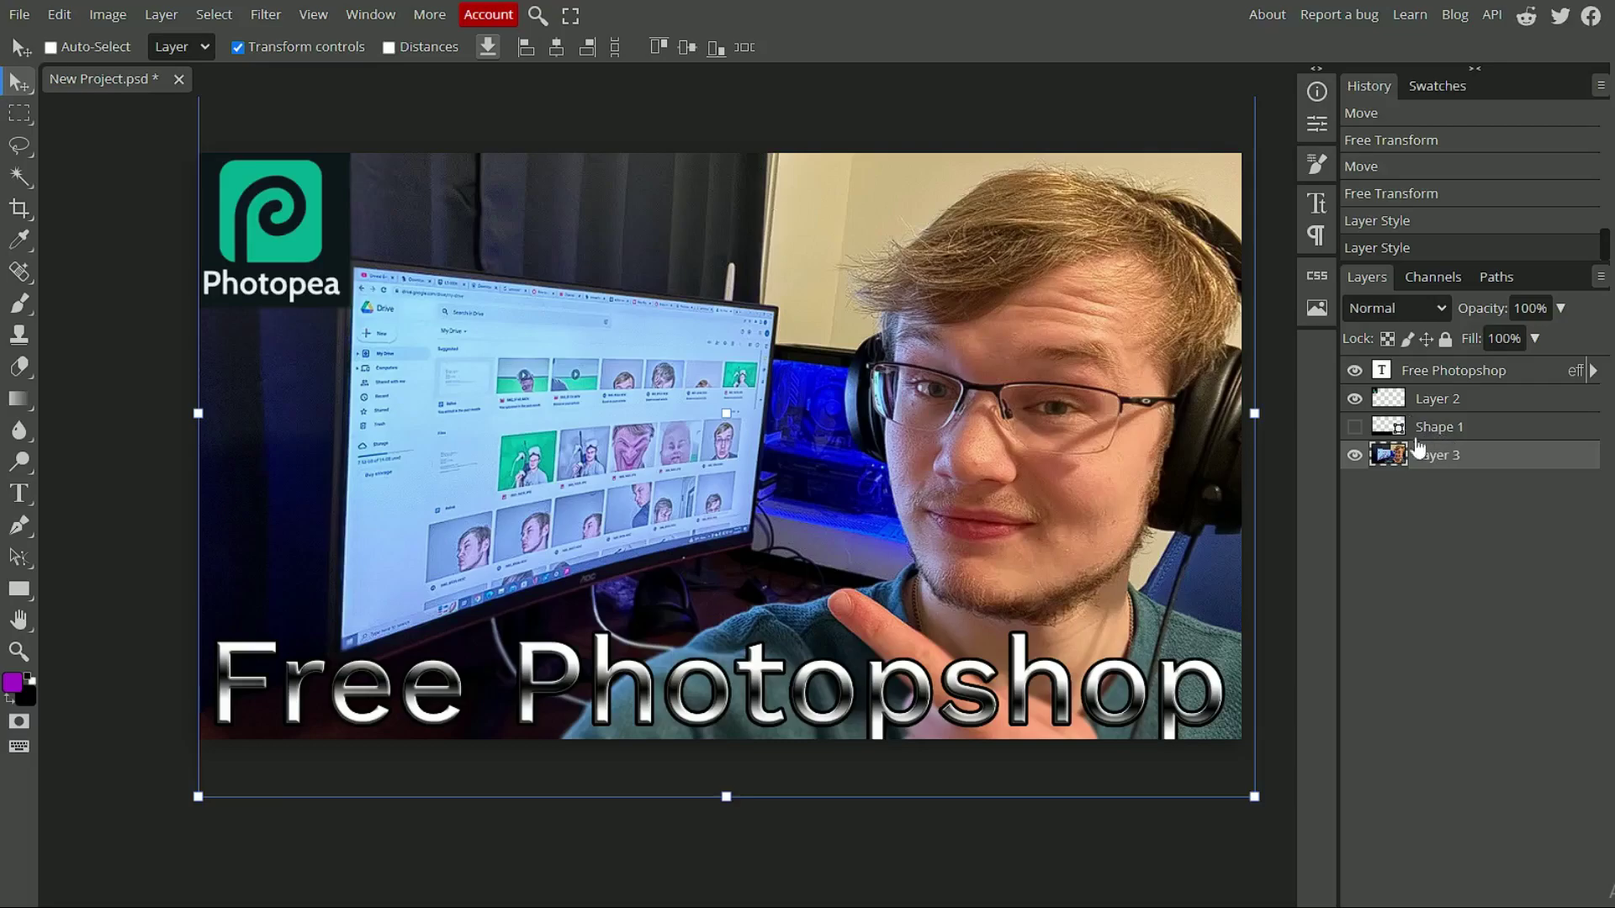
Step: Open the blending options of the selfie on Layer 3 and enable three stacked Gradient Overlay effects
right_click(1398, 454)
left_click(1422, 425)
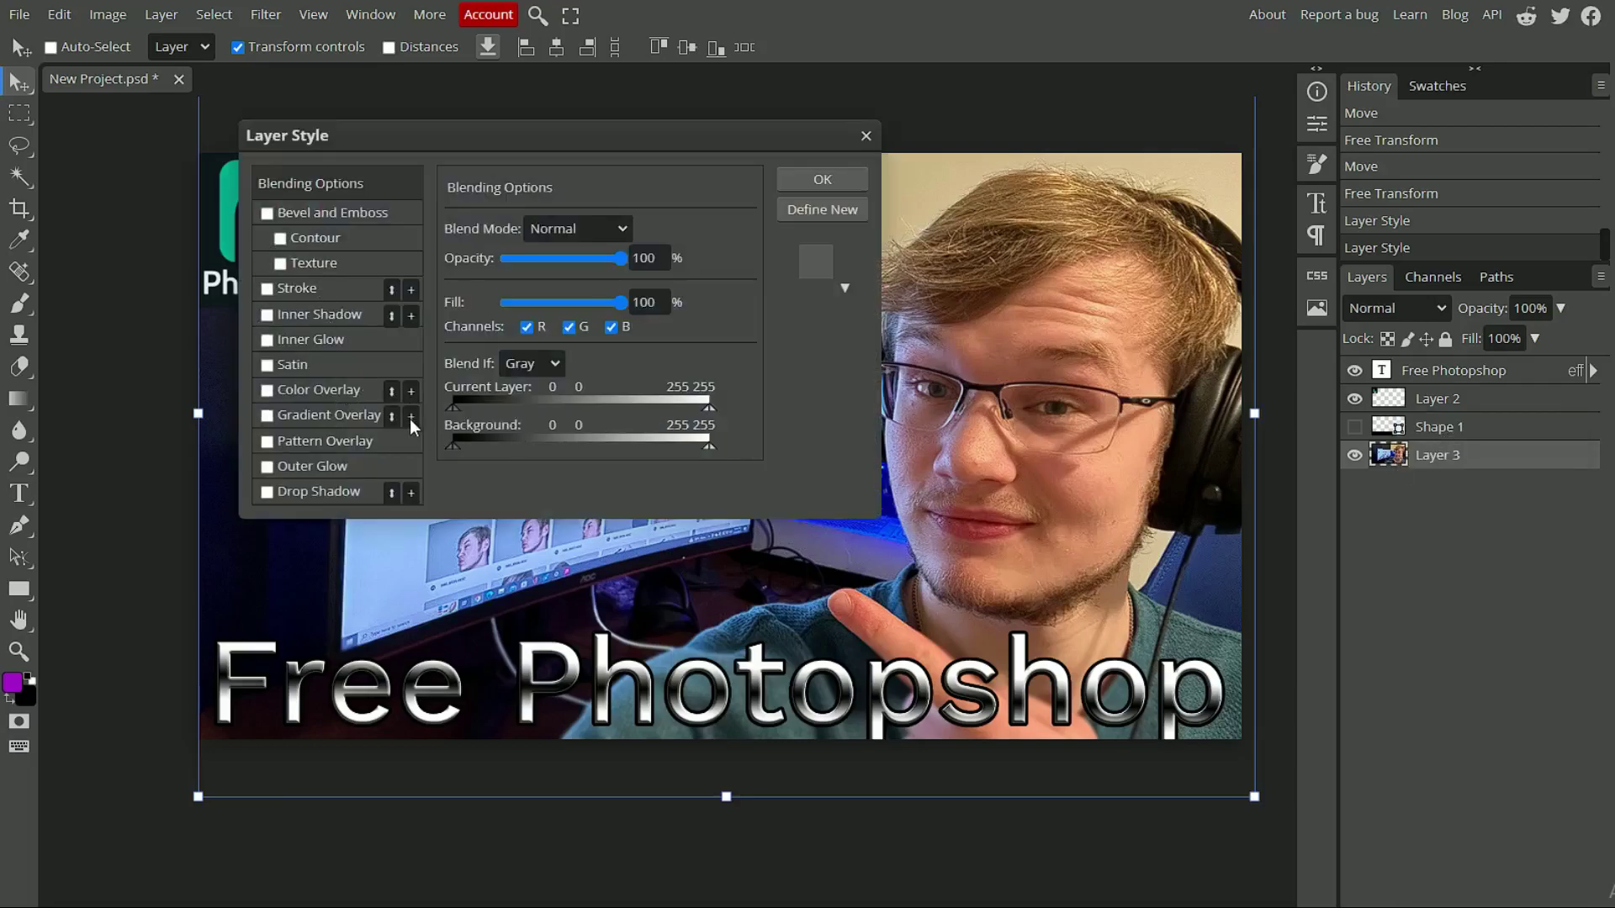
left_click(267, 415)
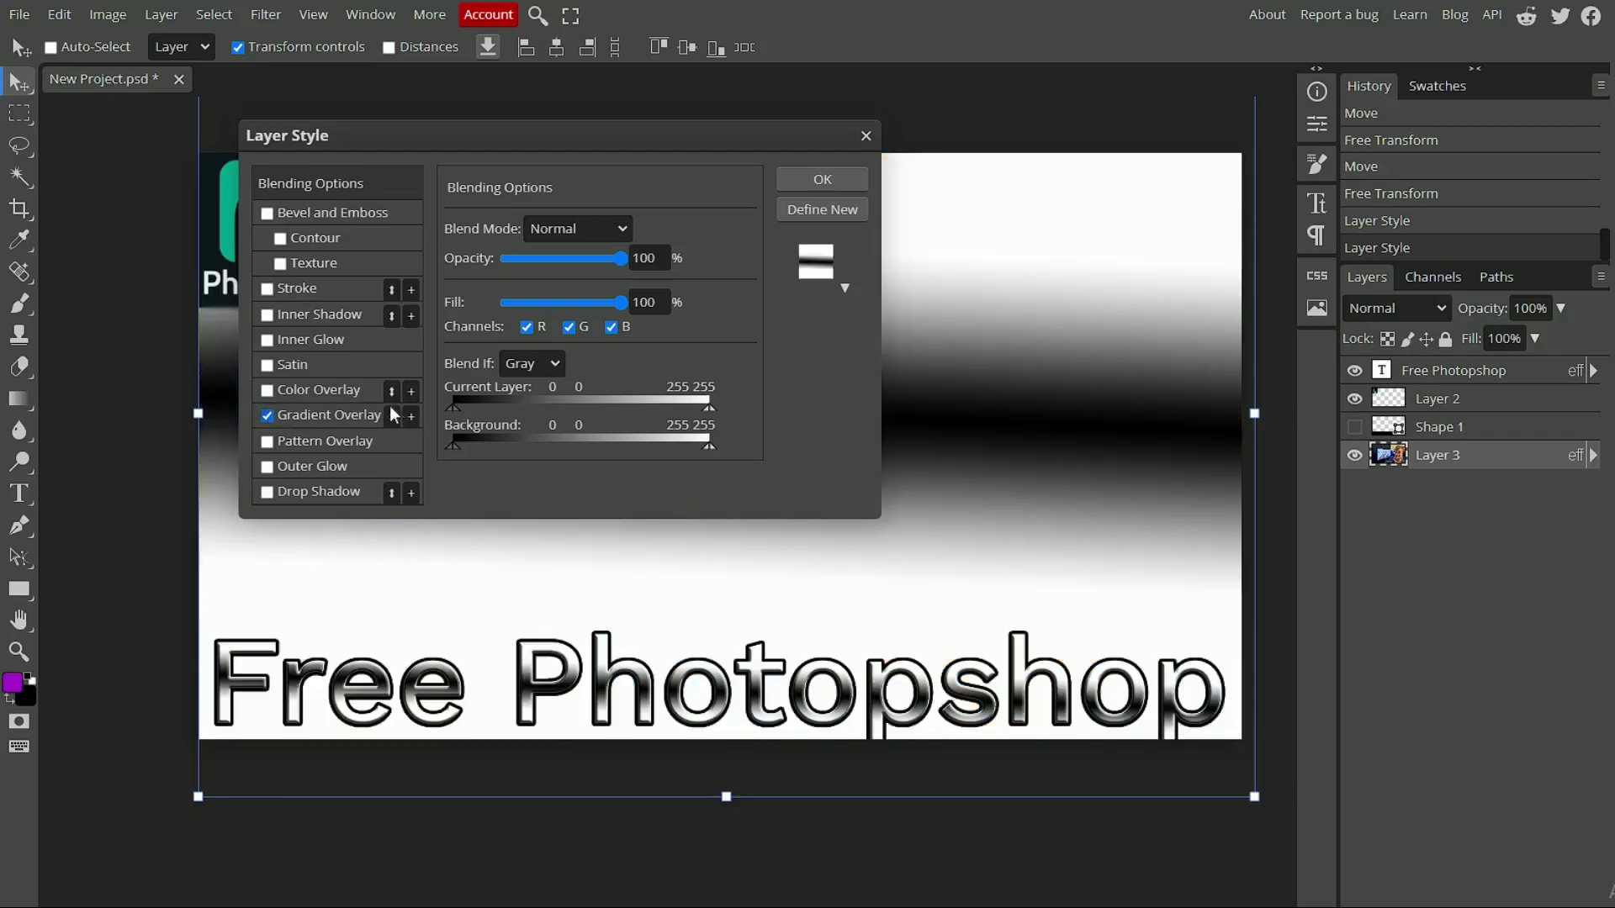
left_click(412, 416)
left_click(412, 417)
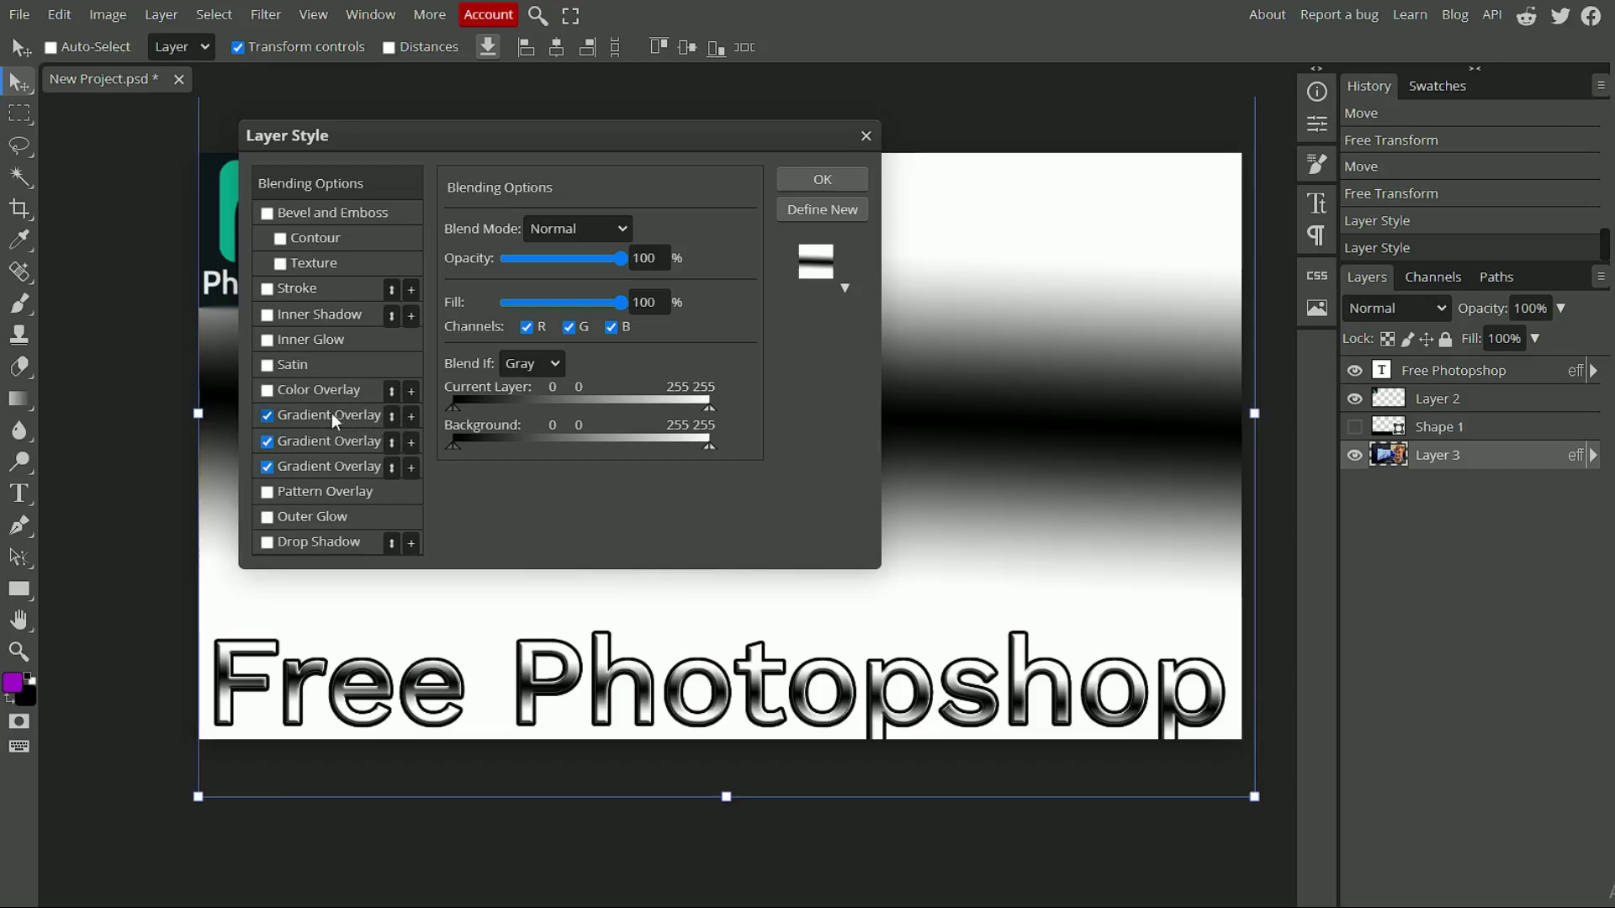
Step: Turn off all three gradient overlays on Layer 3 and close its layer style settings without applying them
left_click(268, 415)
left_click(268, 443)
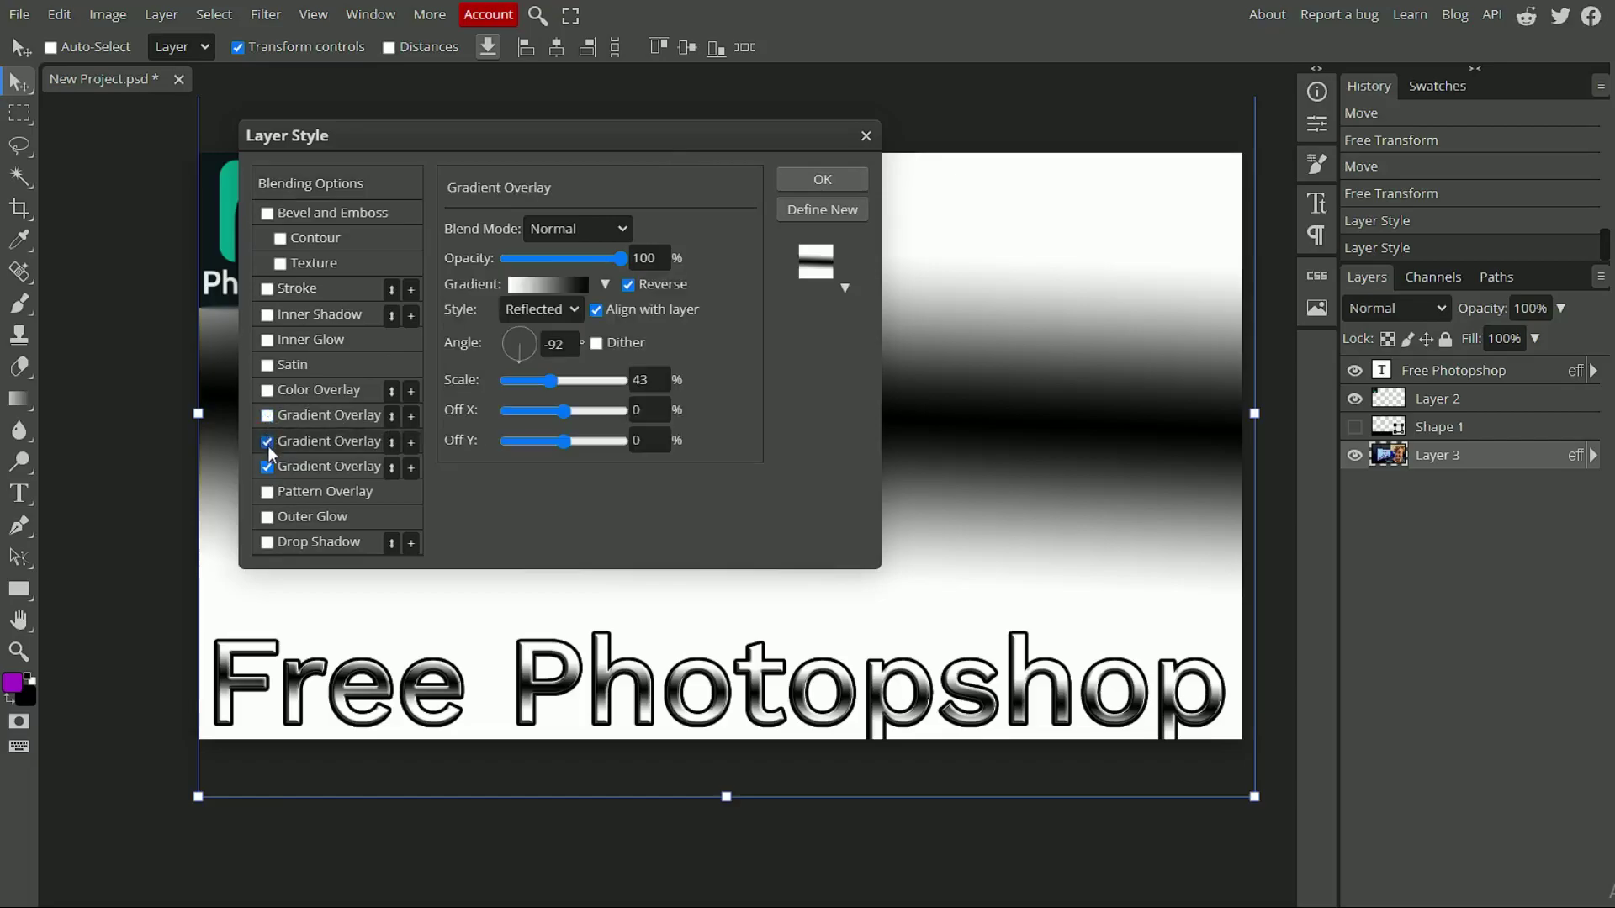
left_click(266, 468)
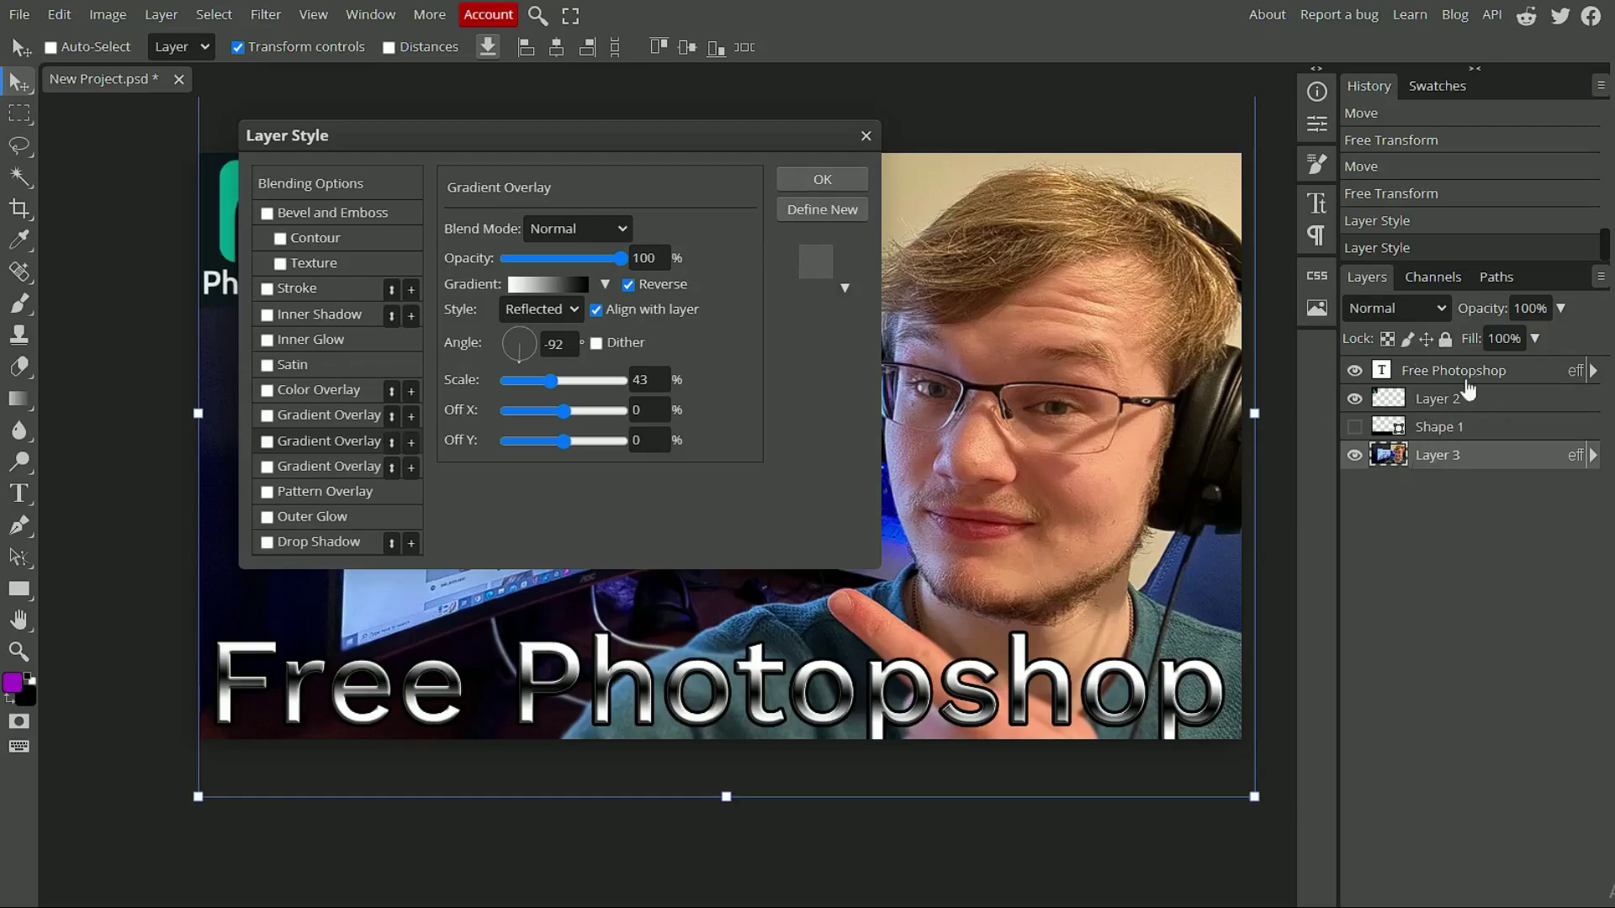
left_click(866, 136)
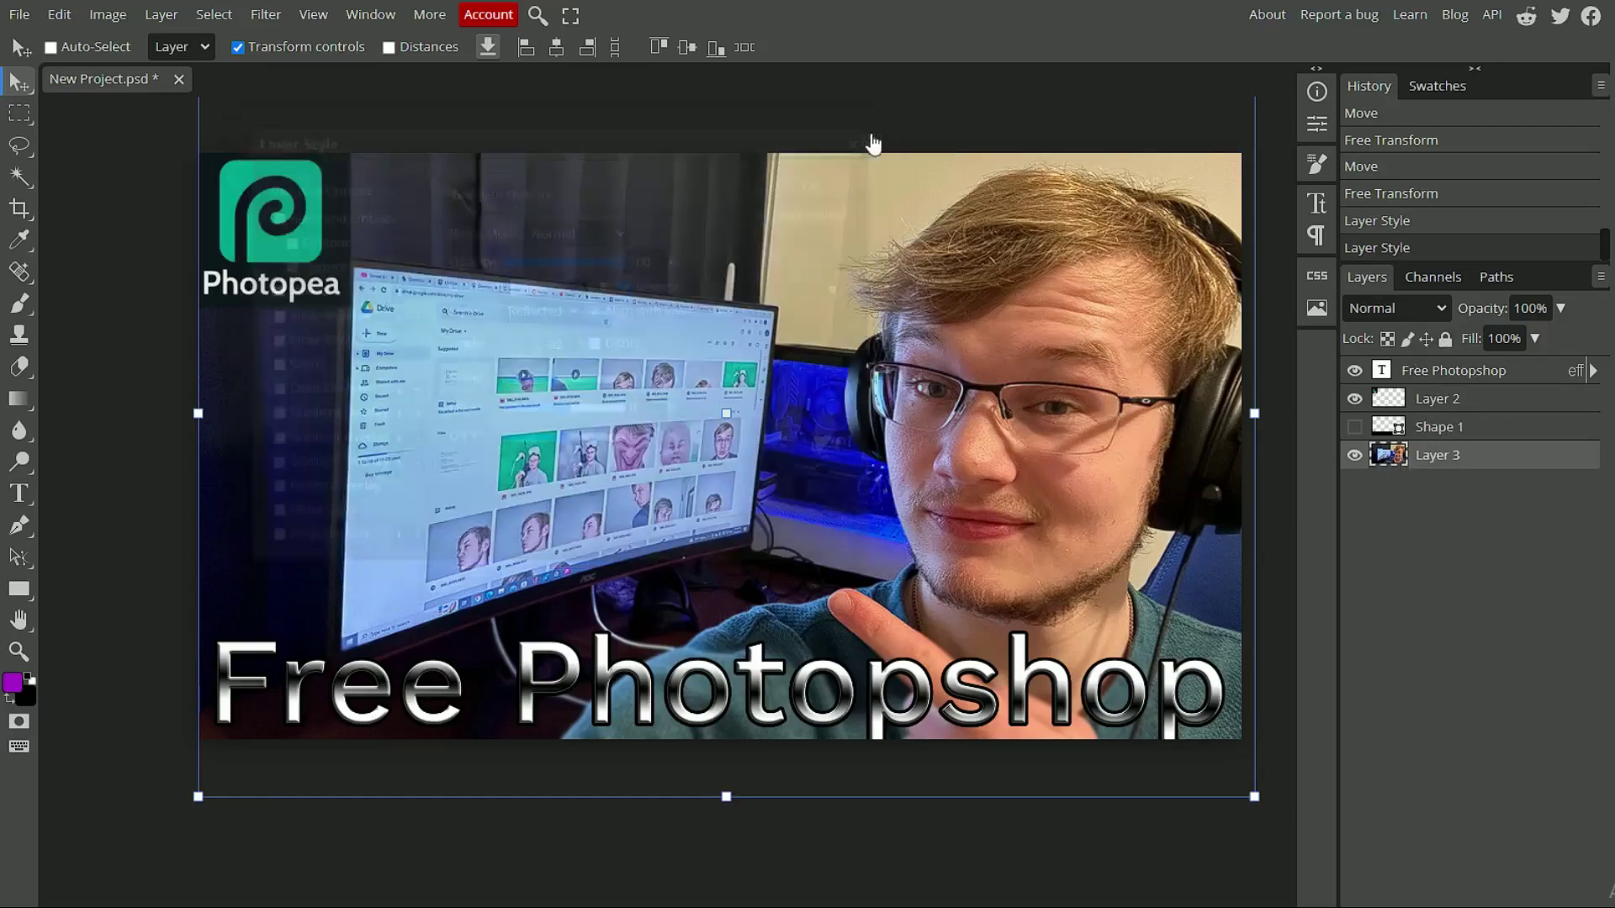
left_click(1363, 425)
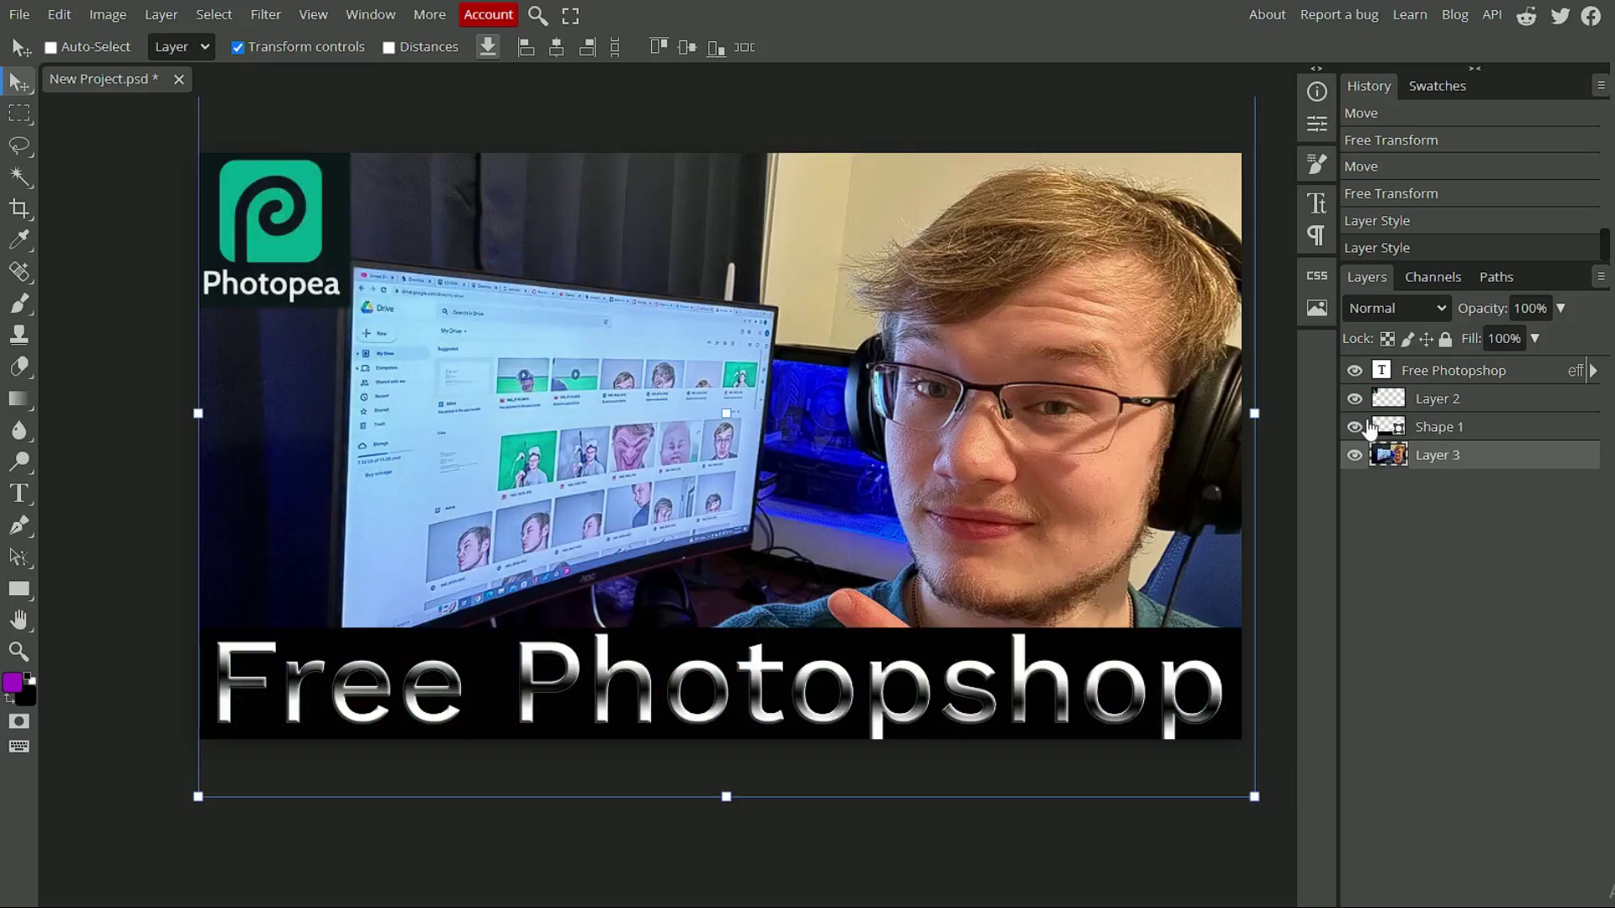
key("Delete")
key("ctrl+z")
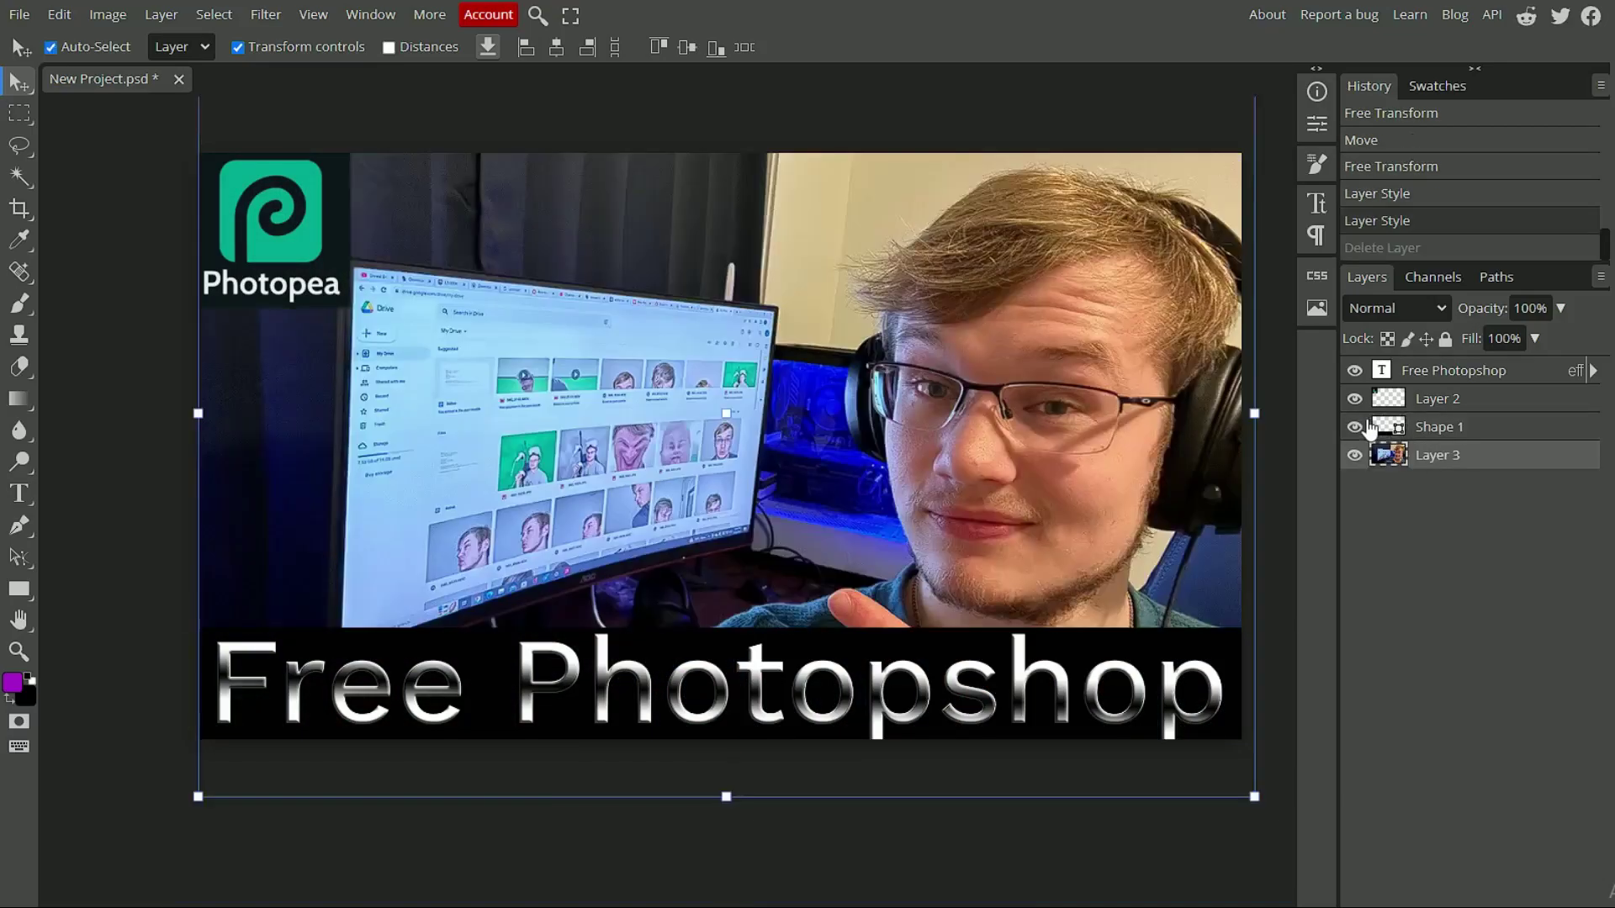
left_click(1420, 427, "shift")
key("Delete")
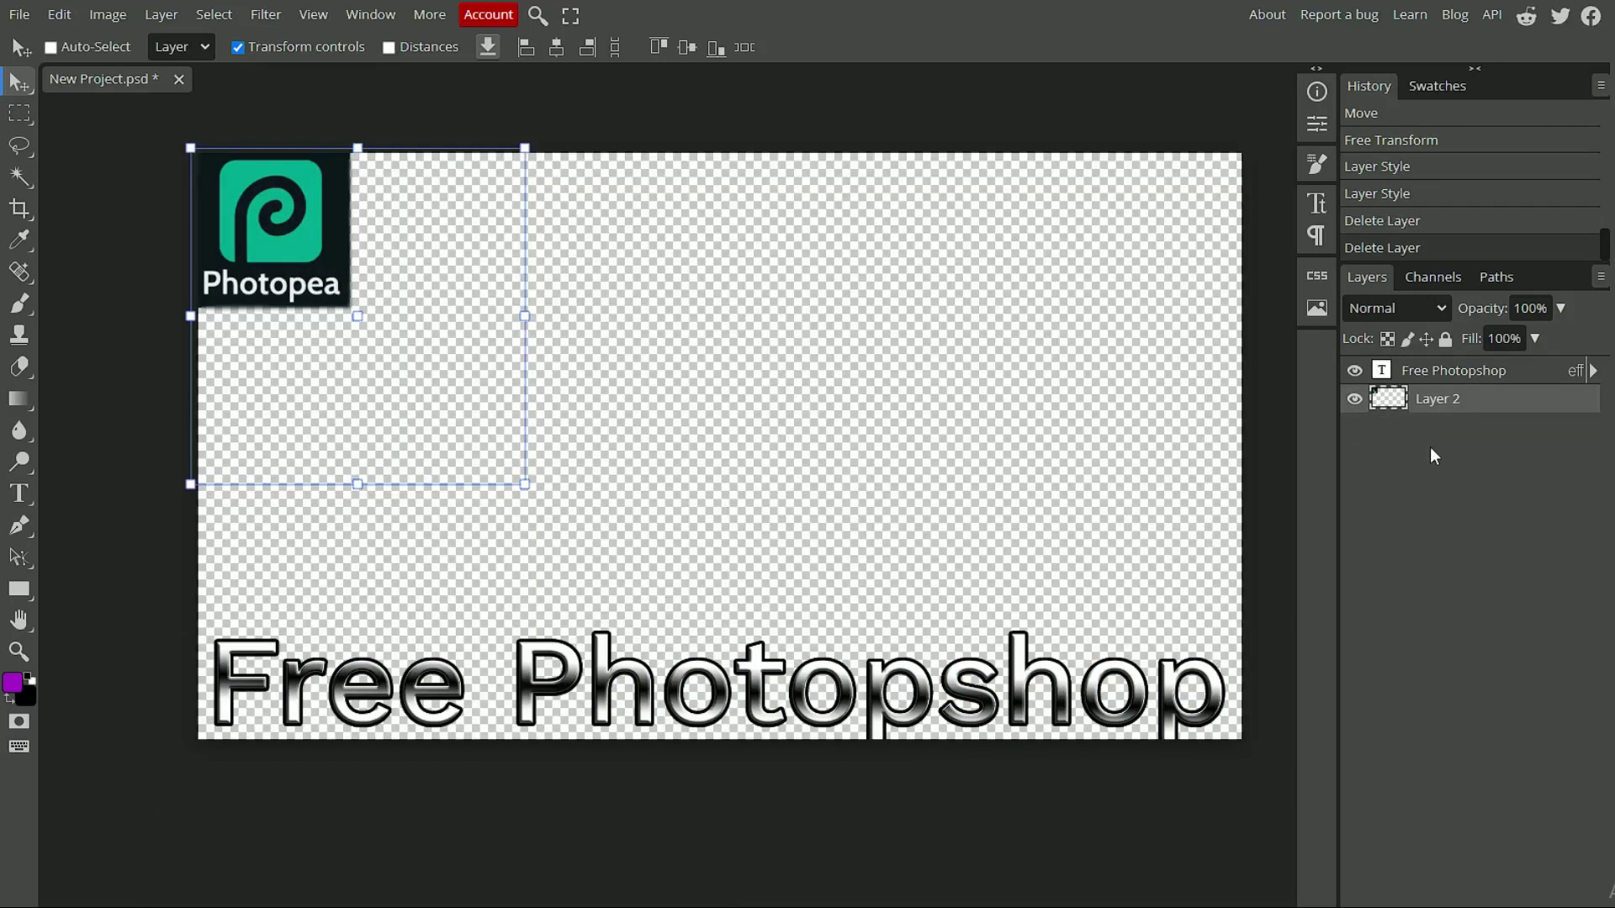
key("ctrl+z")
key("ctrl+z")
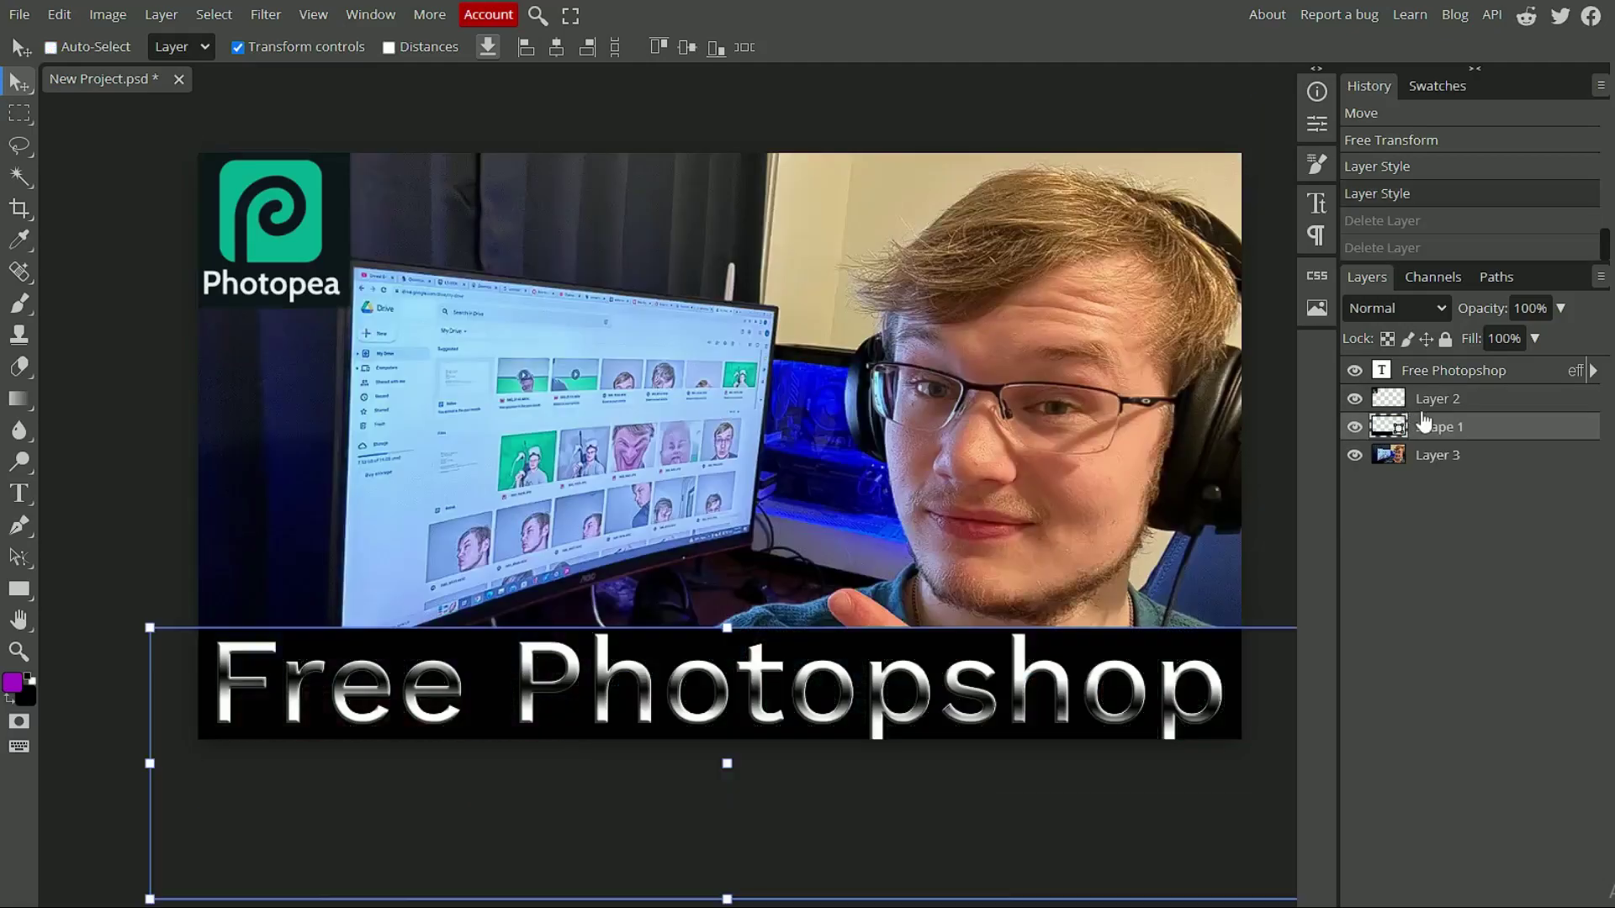
Step: Delete the Shape 1 layer behind the title
left_click(1426, 407)
left_click(1440, 430)
key("Delete")
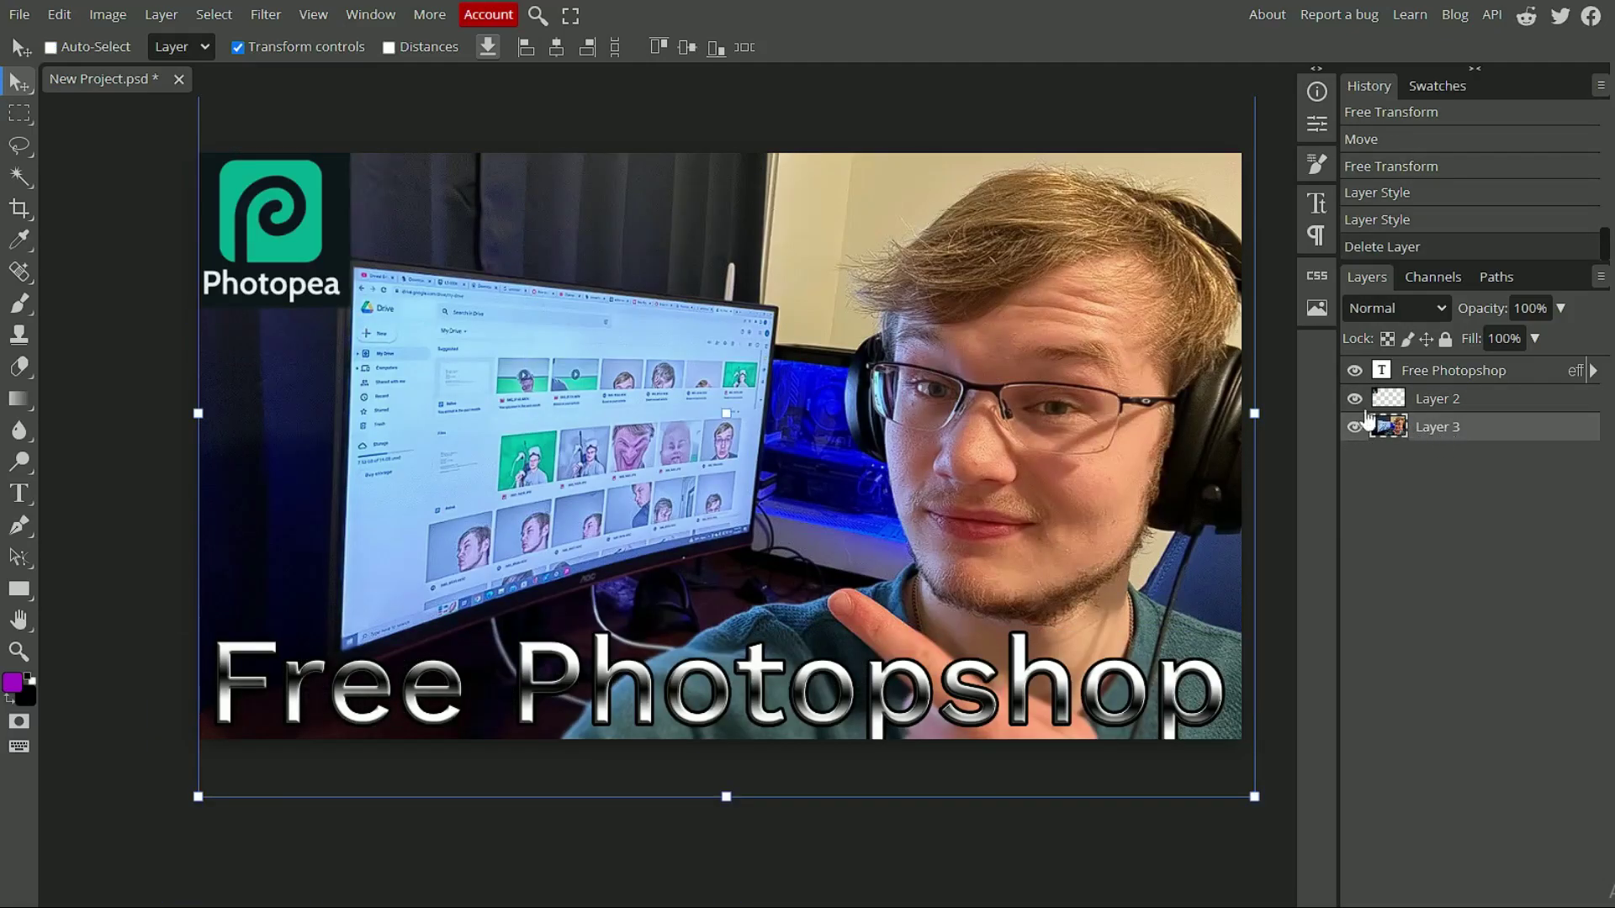
left_click_drag(987, 811, 990, 813)
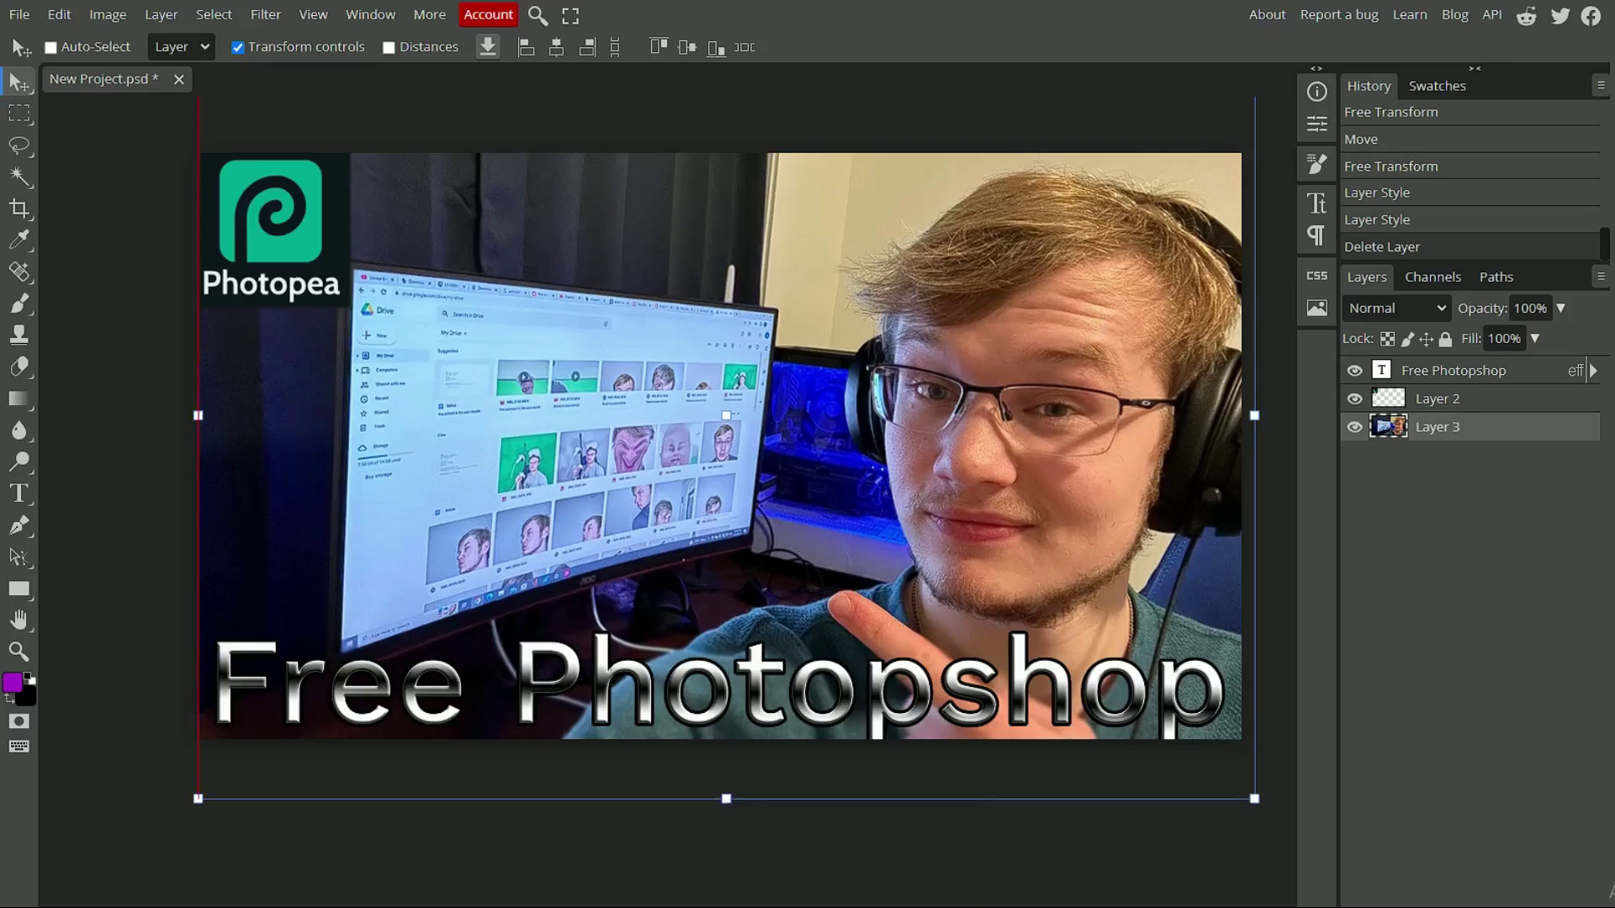
key("ctrl+z")
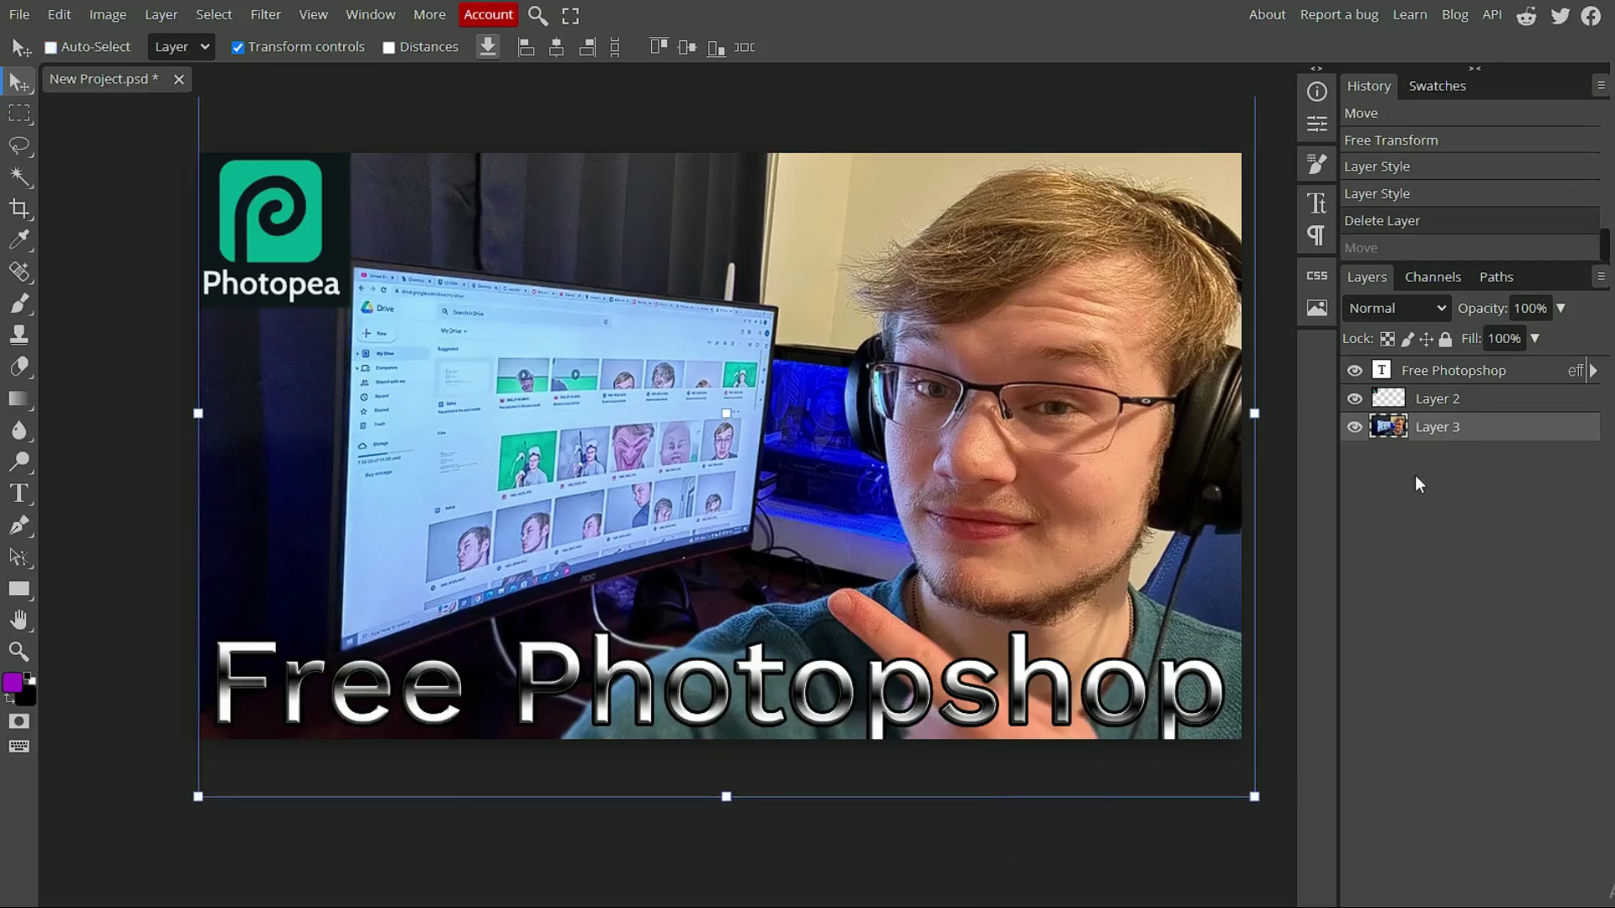
Step: Paste the copied workspace screenshot above Layer 3 and scale it to about 60% over the monitor in the selfie
left_click(1430, 371)
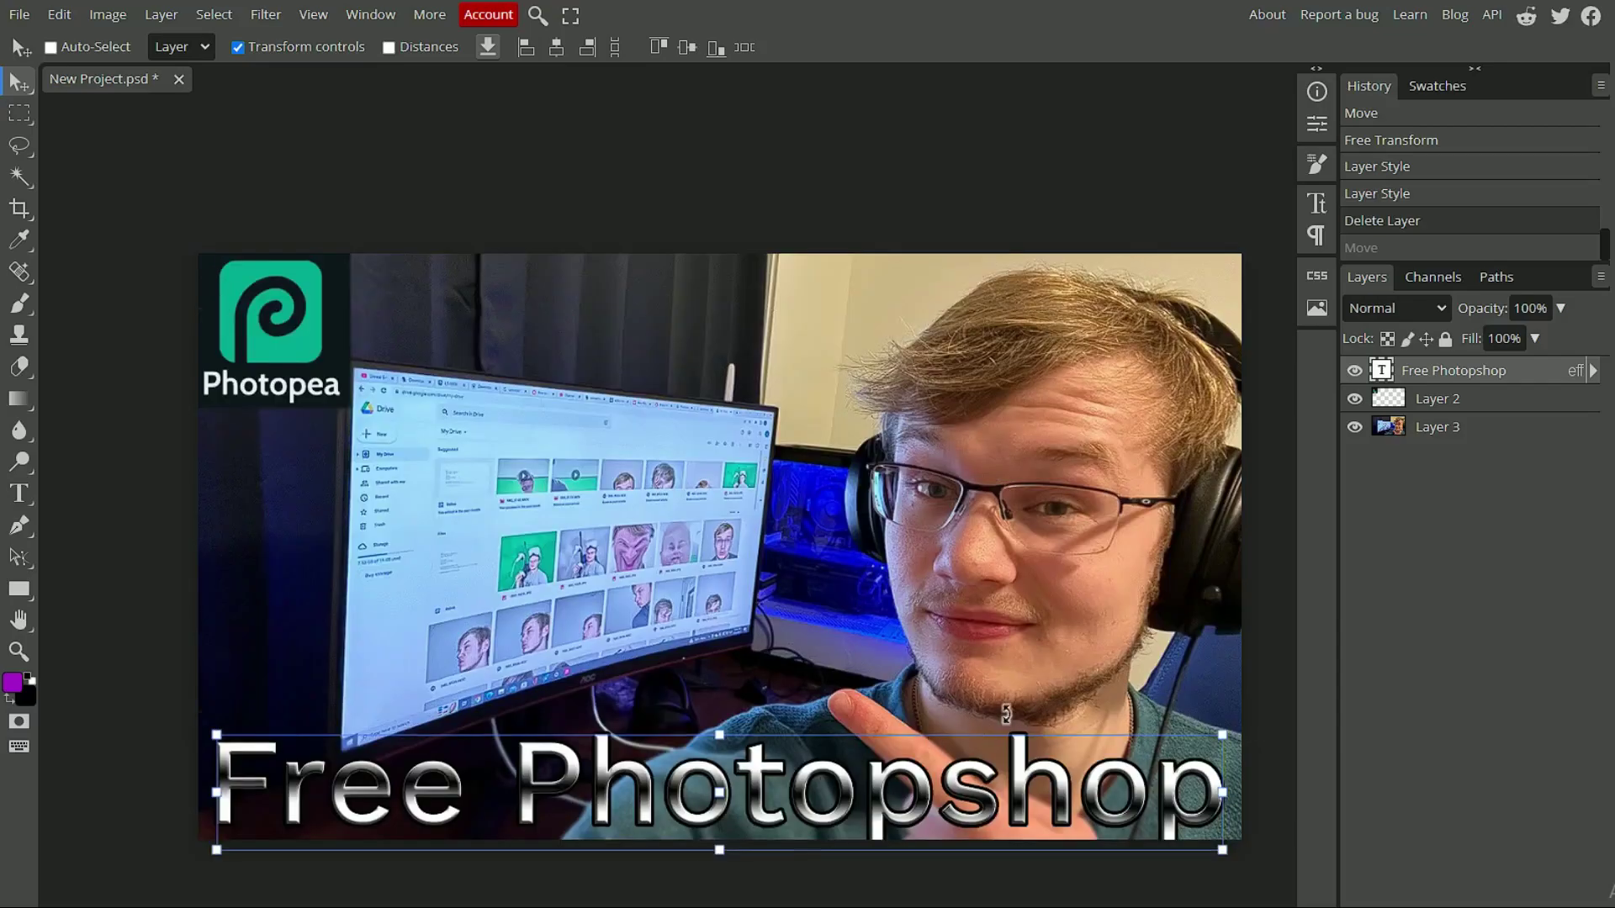
scroll(981, 698, "up", 1)
scroll(982, 698, "right", 1)
scroll(981, 698, "up", 3)
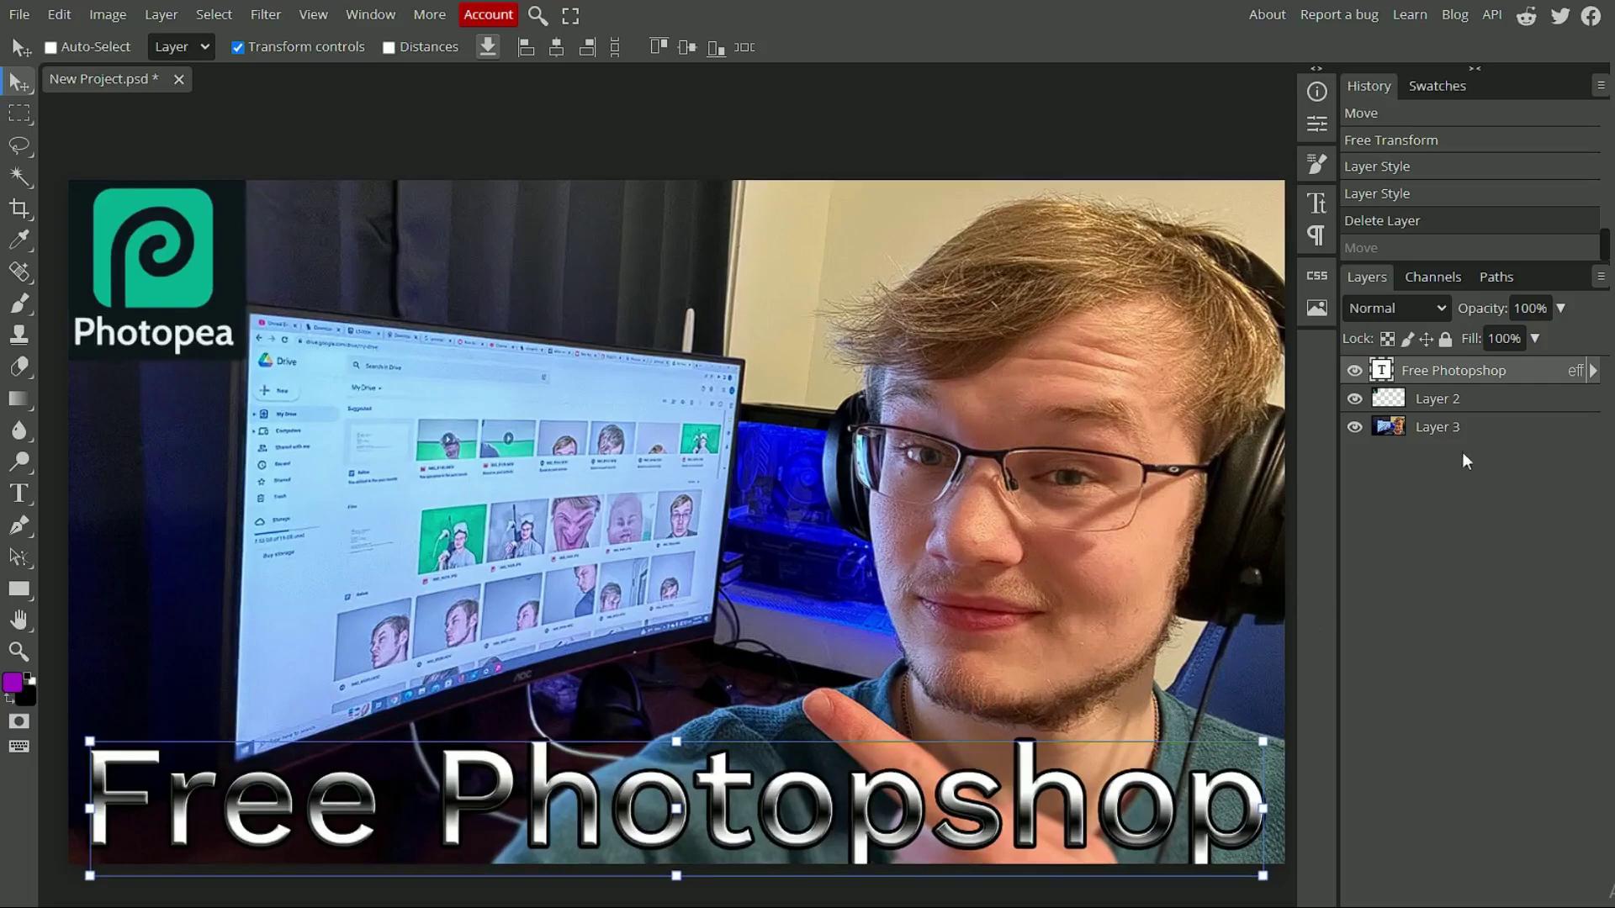
left_click(1476, 429)
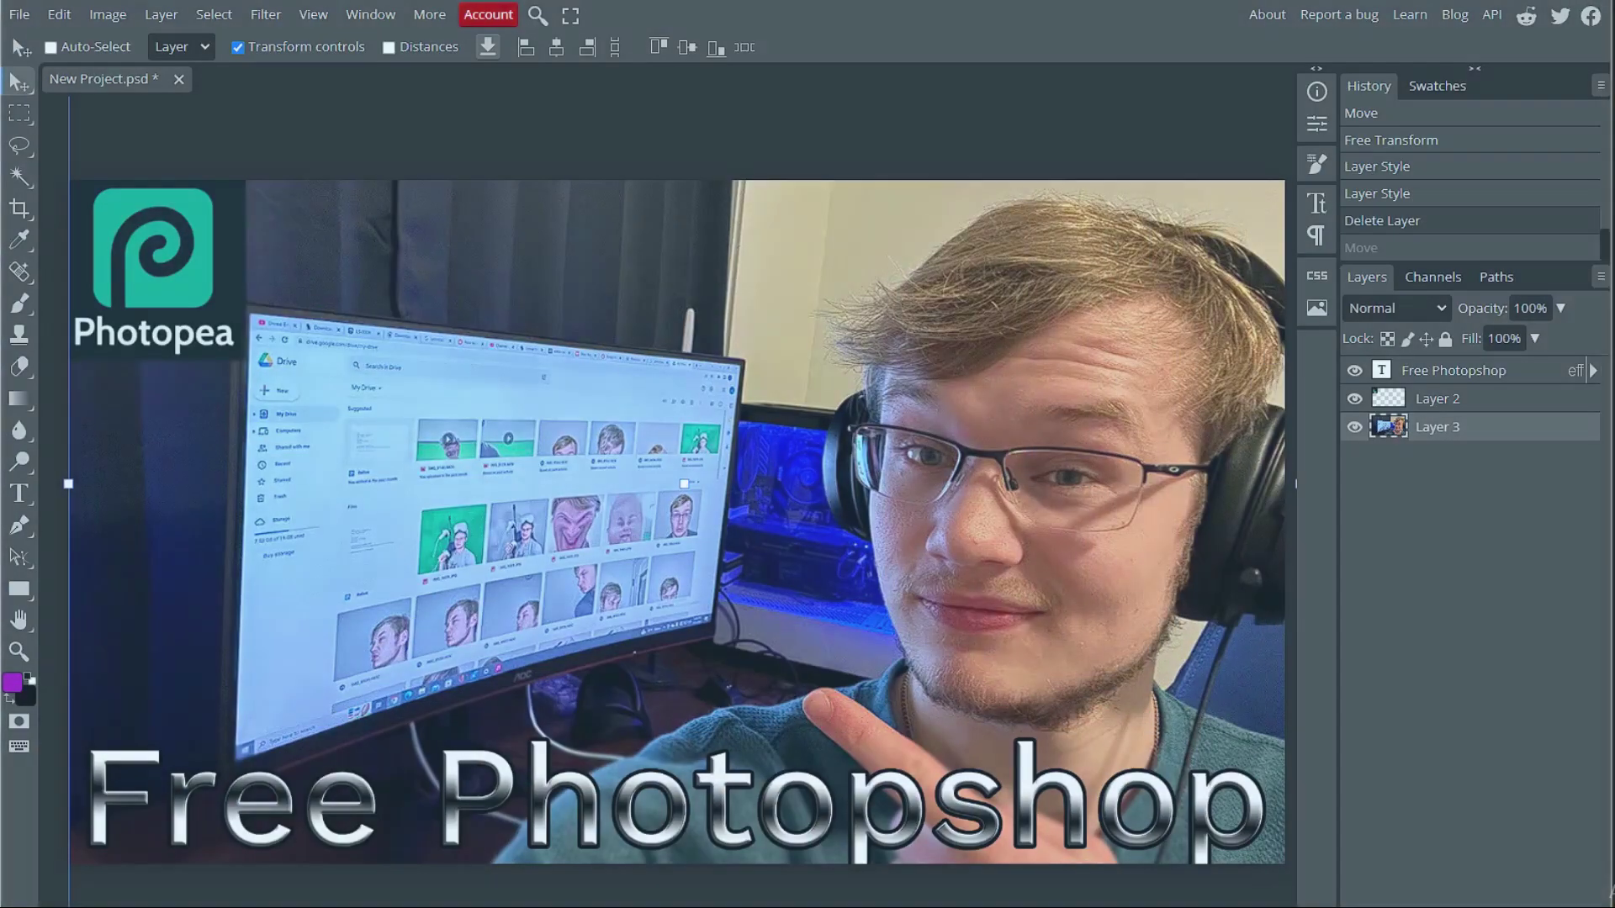
key("ctrl+v")
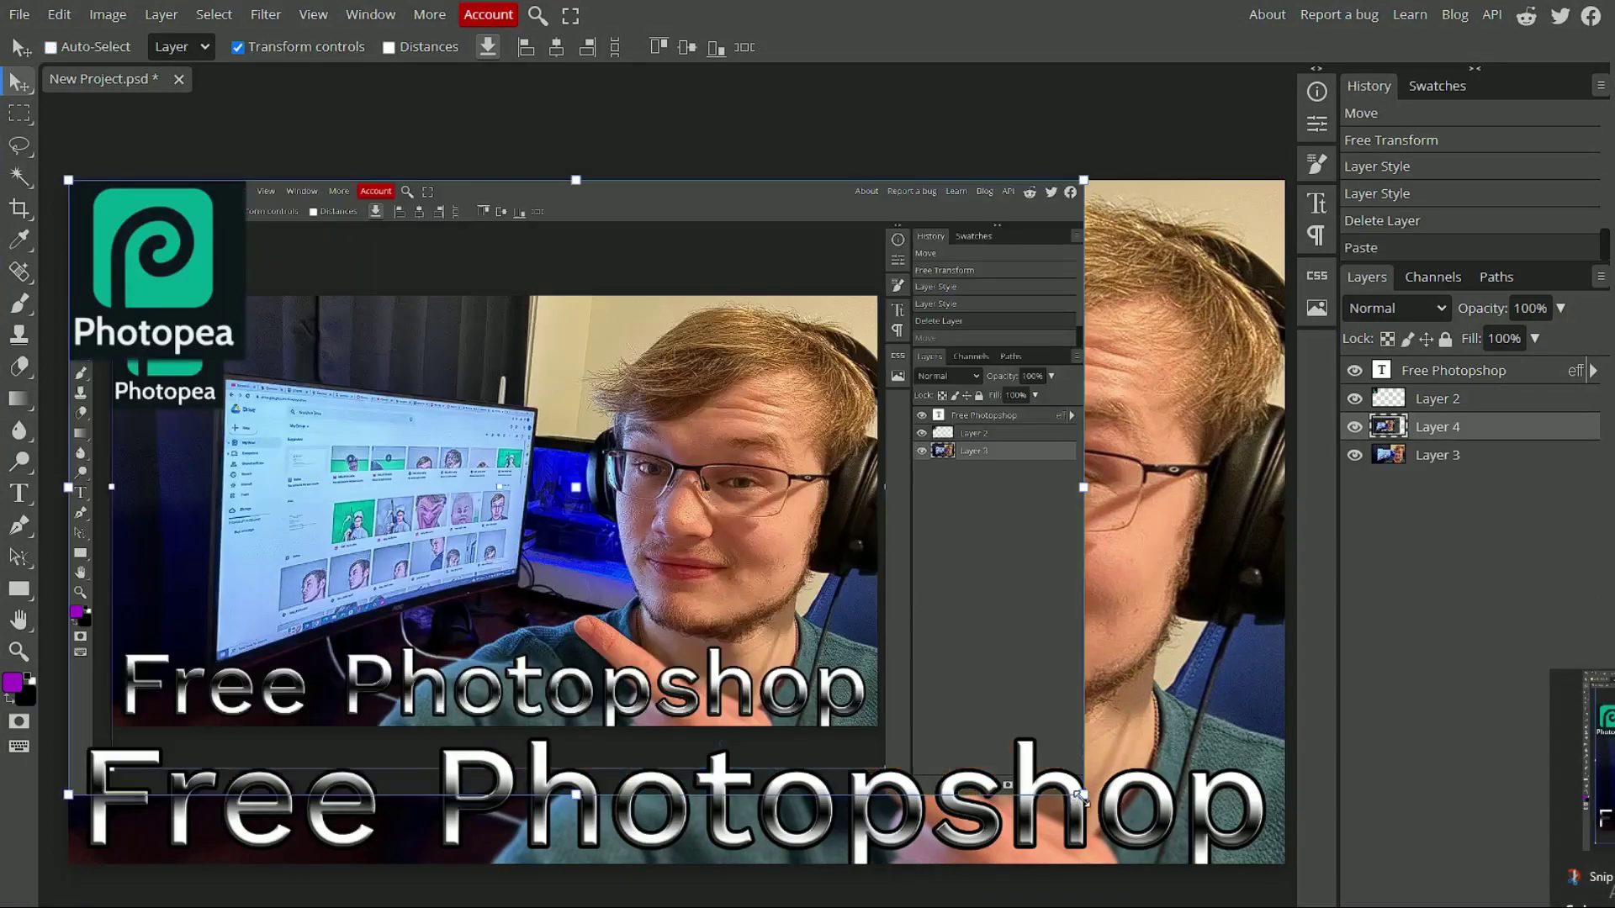
left_click_drag(1082, 794, 594, 498)
left_click_drag(425, 370, 620, 569)
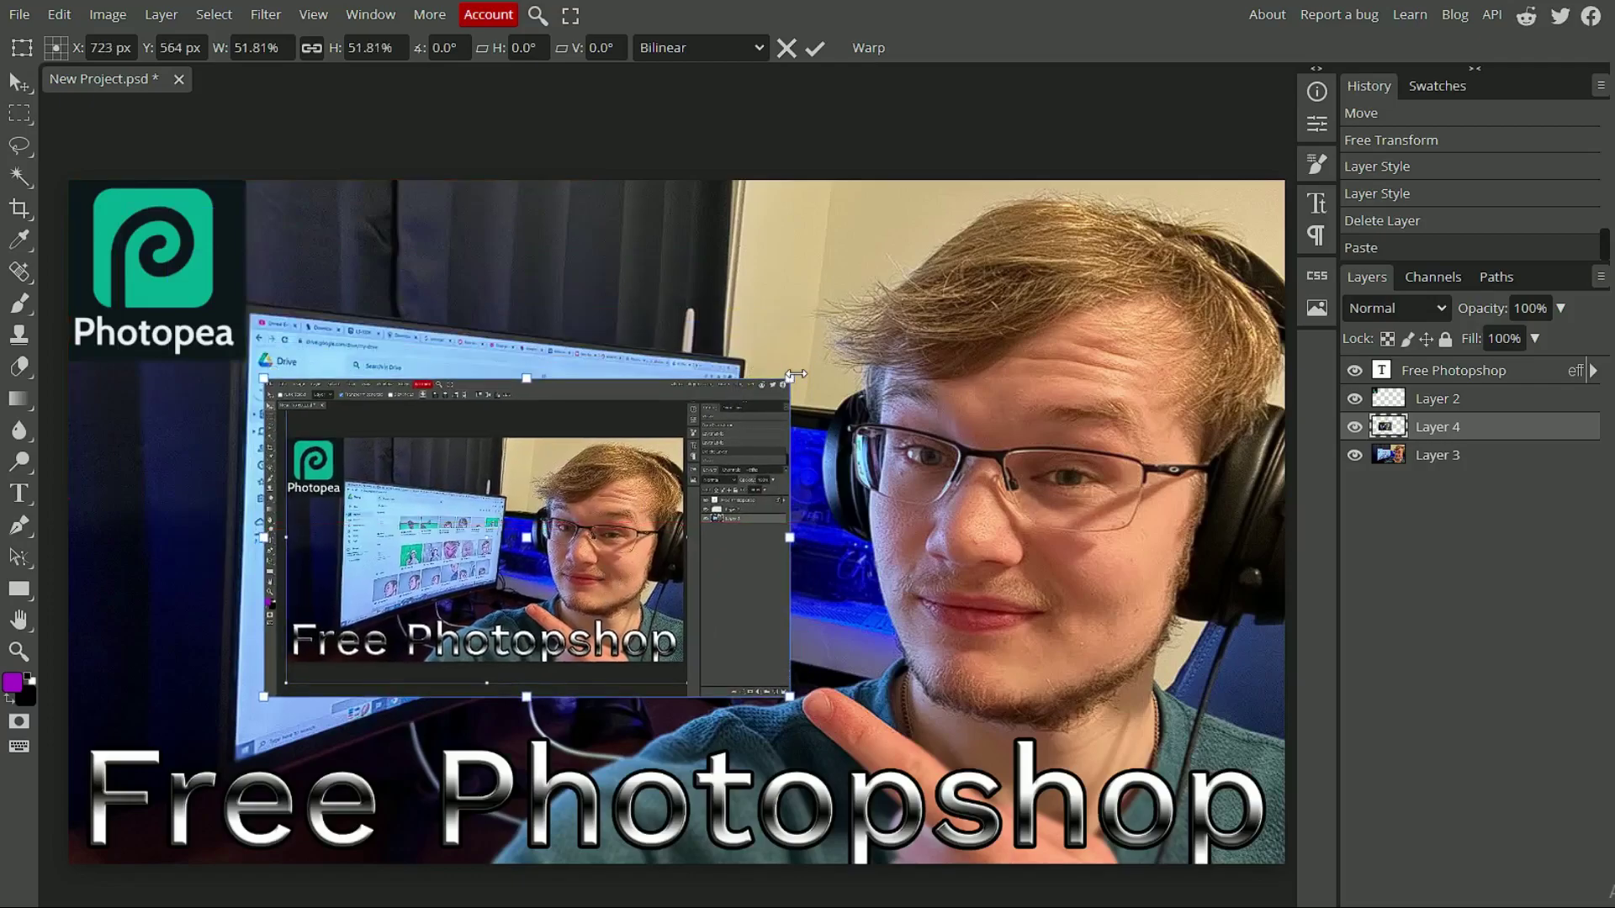
left_click_drag(791, 379, 873, 330)
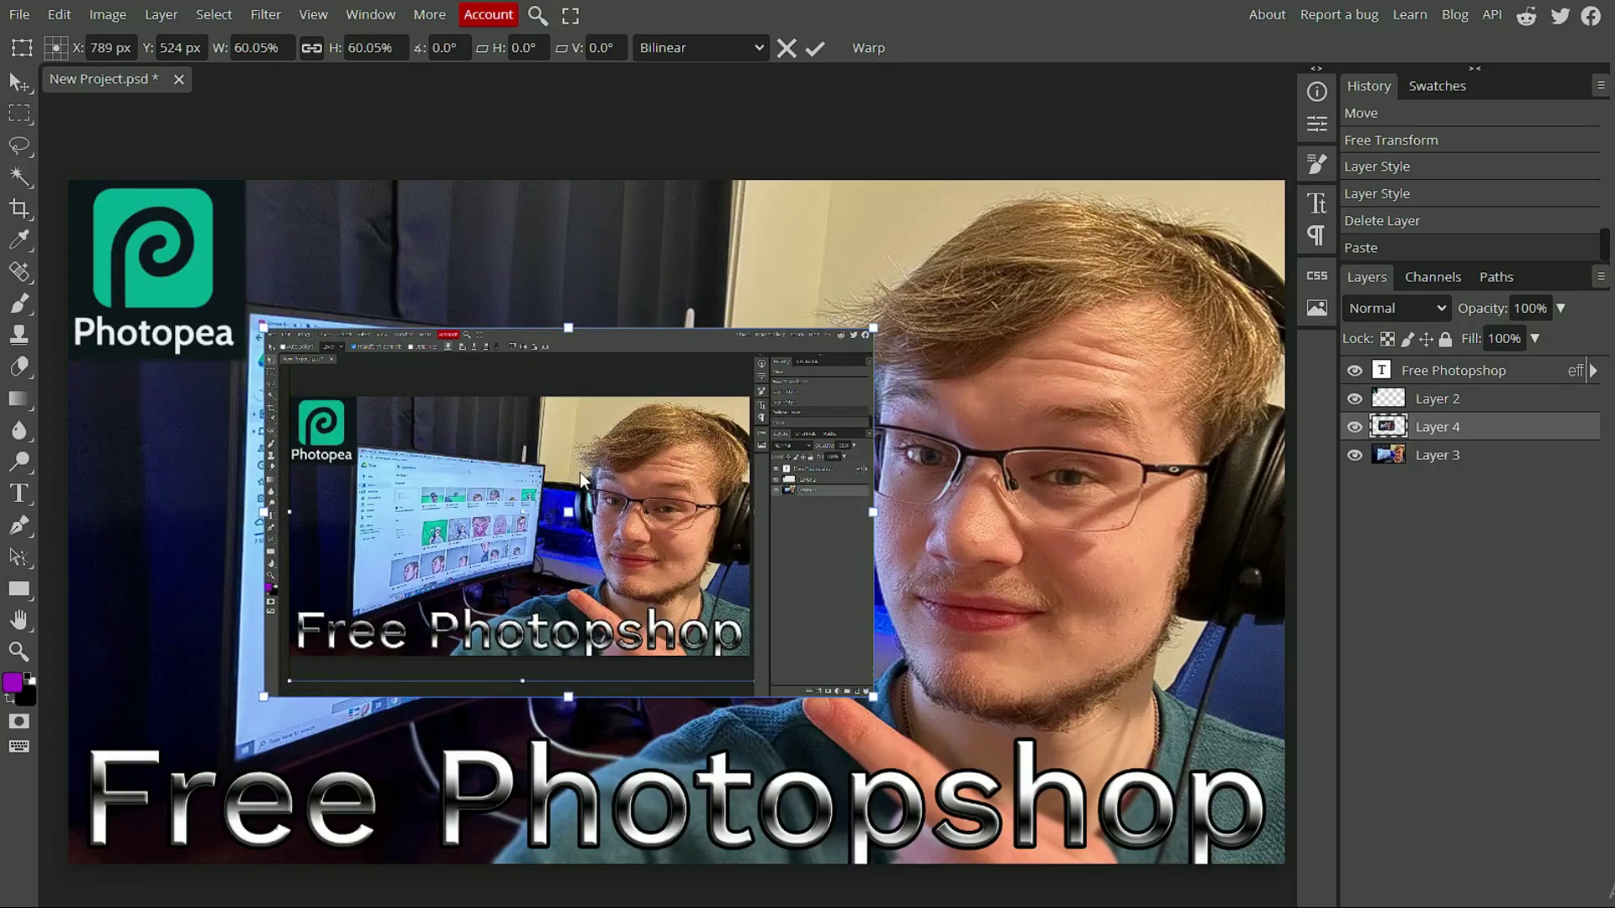
left_click_drag(589, 482, 633, 482)
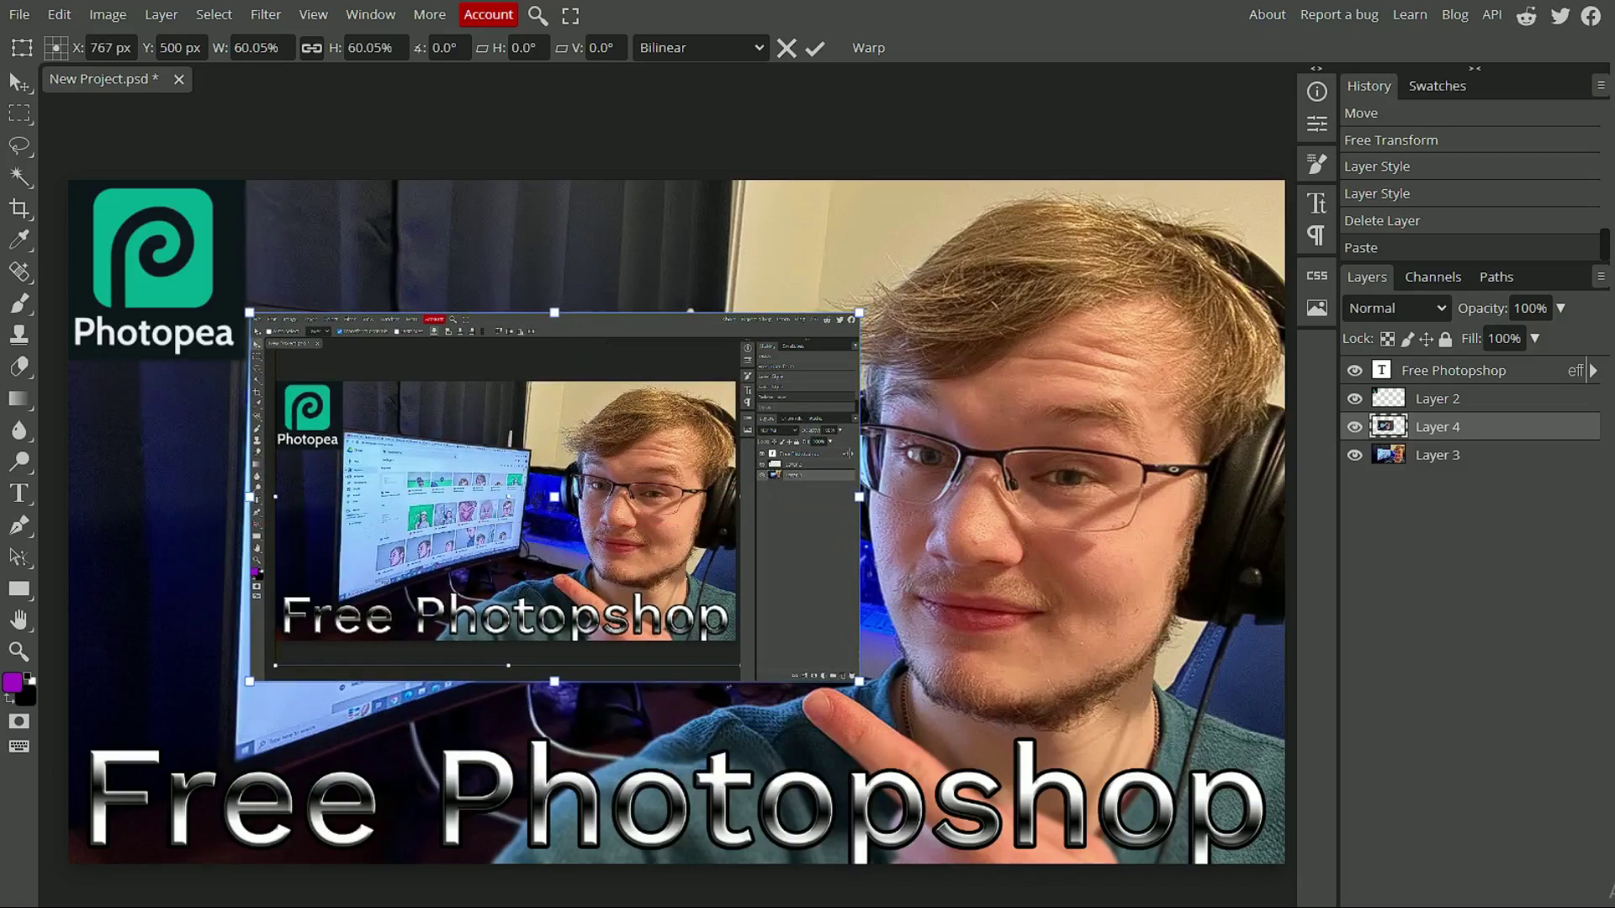
Step: Rotate the pasted screenshot by about 6.6° to follow the monitor's tilt and reposition it over the screen
left_click_drag(601, 288, 626, 294)
left_click_drag(547, 416, 528, 454)
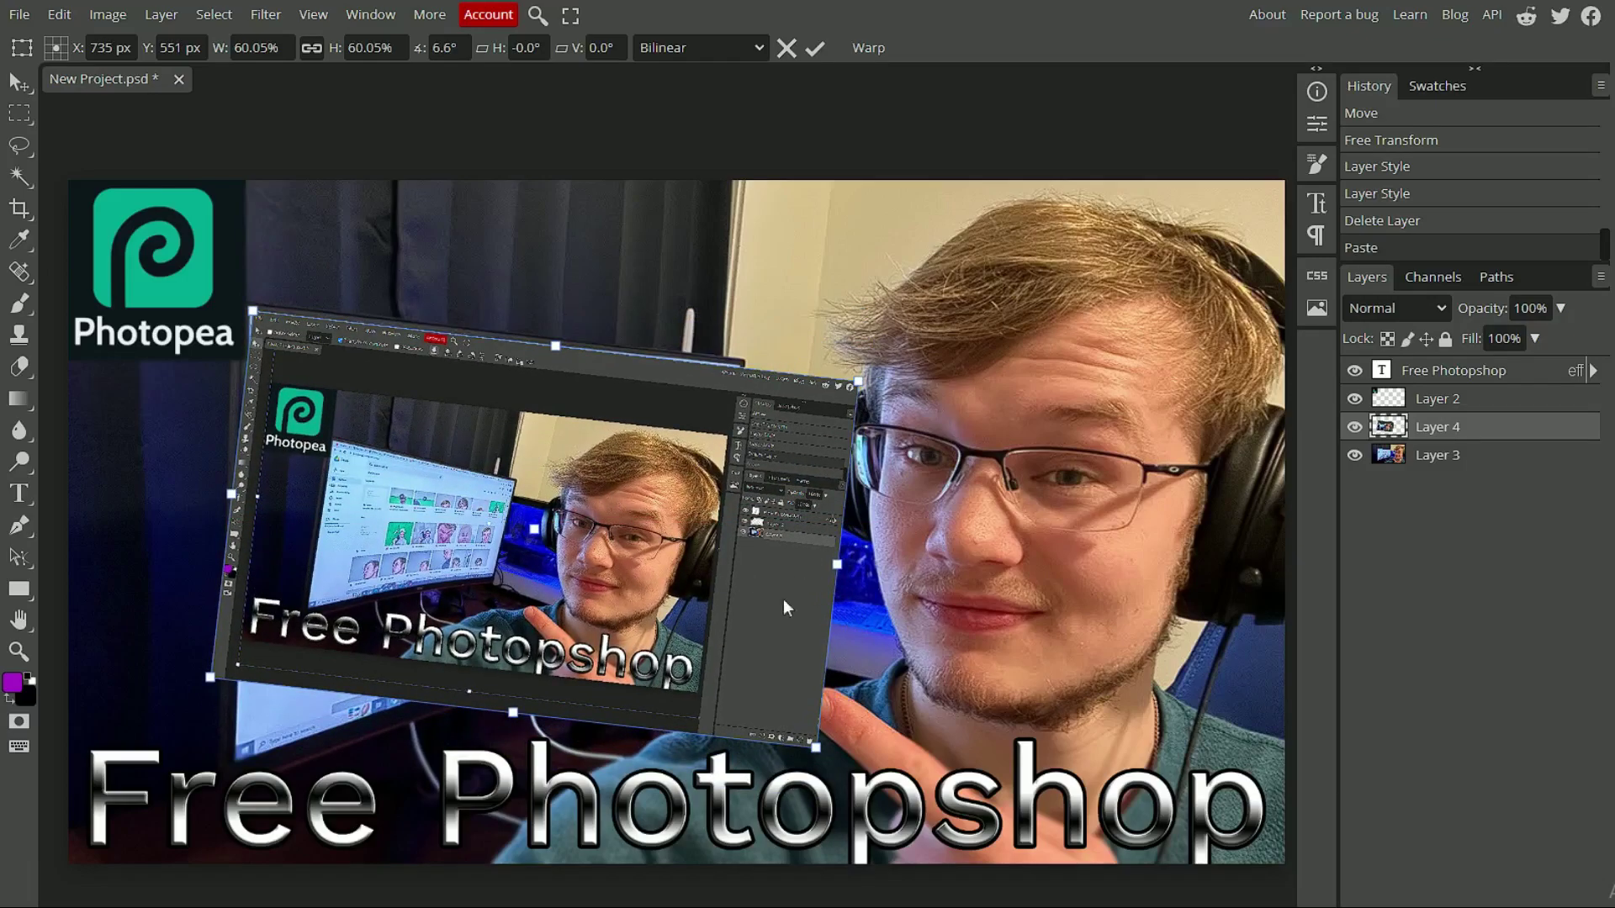
left_click_drag(719, 336, 714, 318)
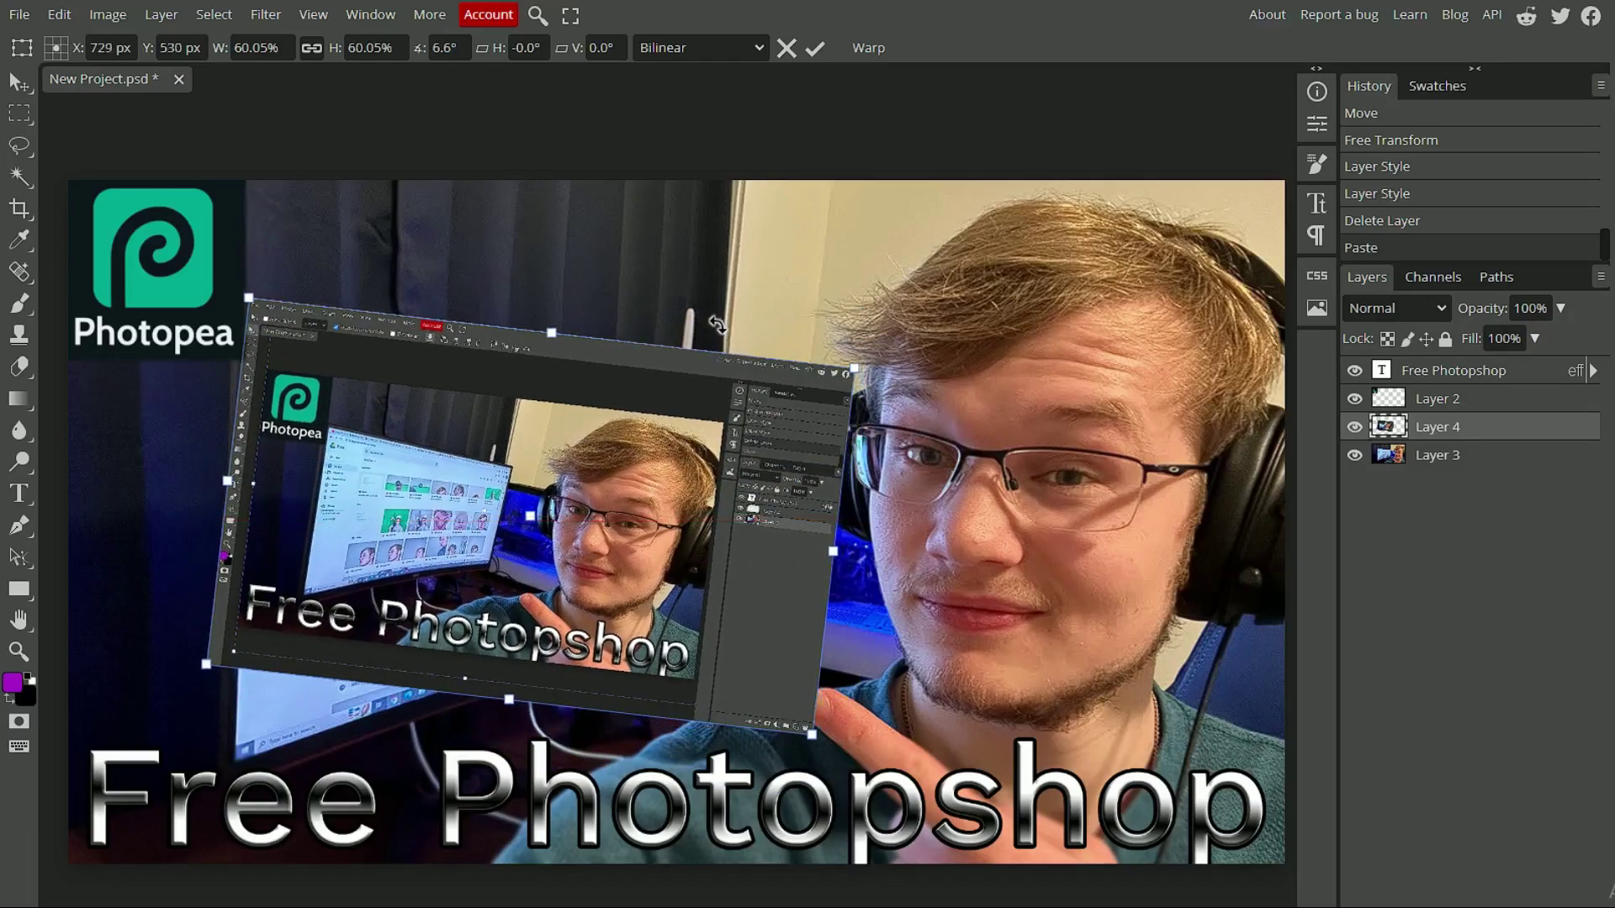
left_click_drag(662, 436, 670, 425)
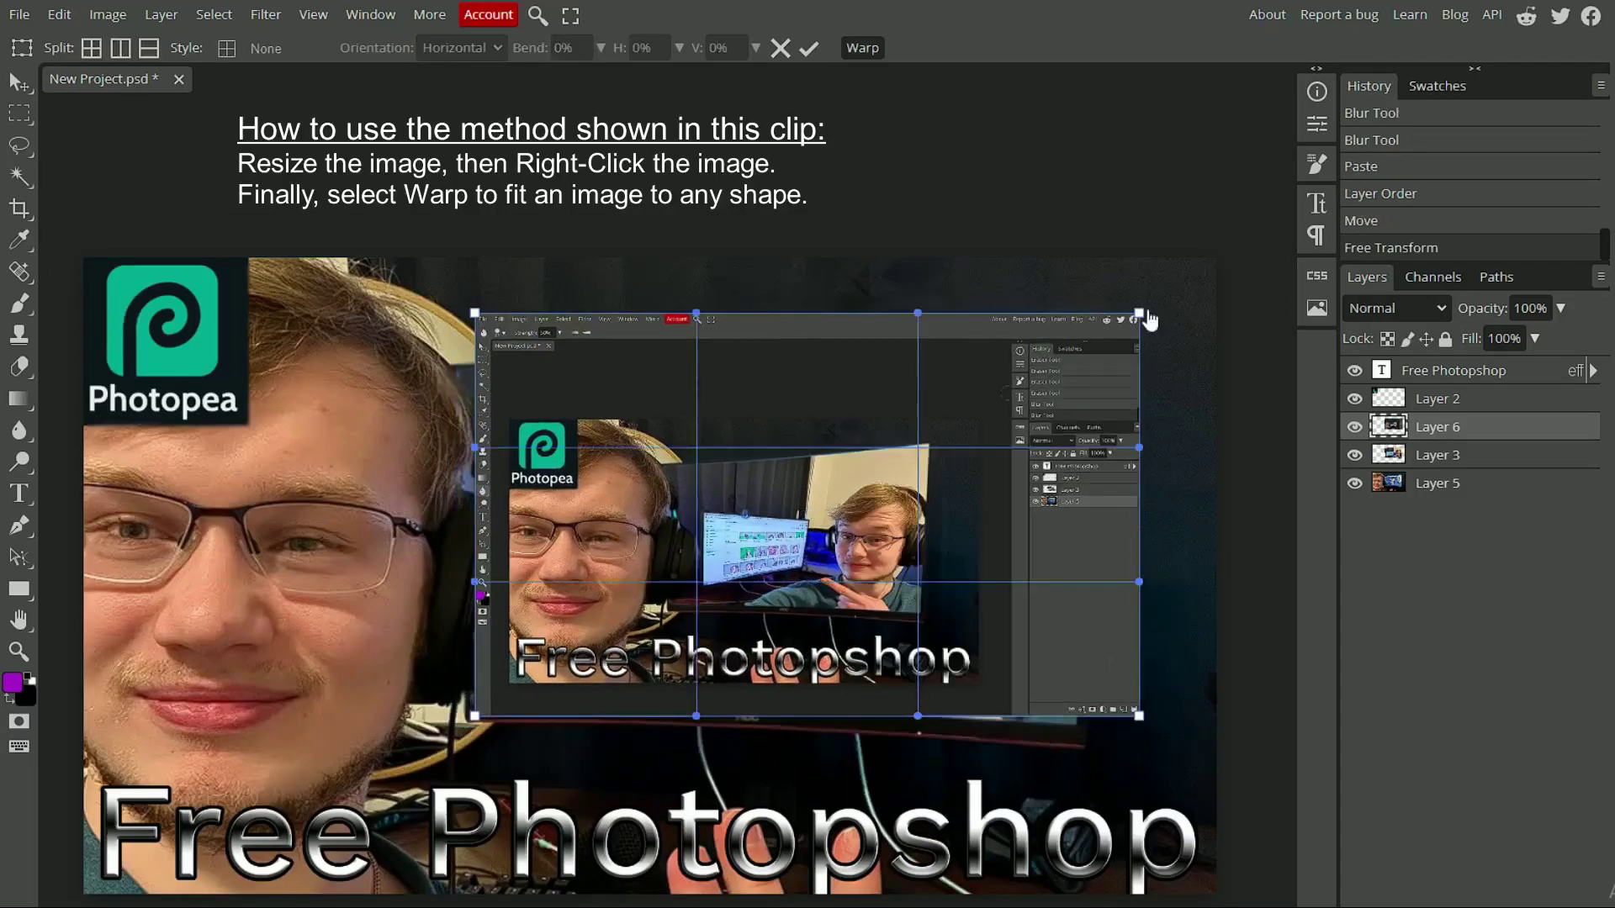
Step: Warp the screenshot on Layer 6 by its corners and edges to fit the curved monitor, and apply the transform
left_click_drag(1139, 716, 1074, 736)
left_click_drag(1139, 581, 1128, 584)
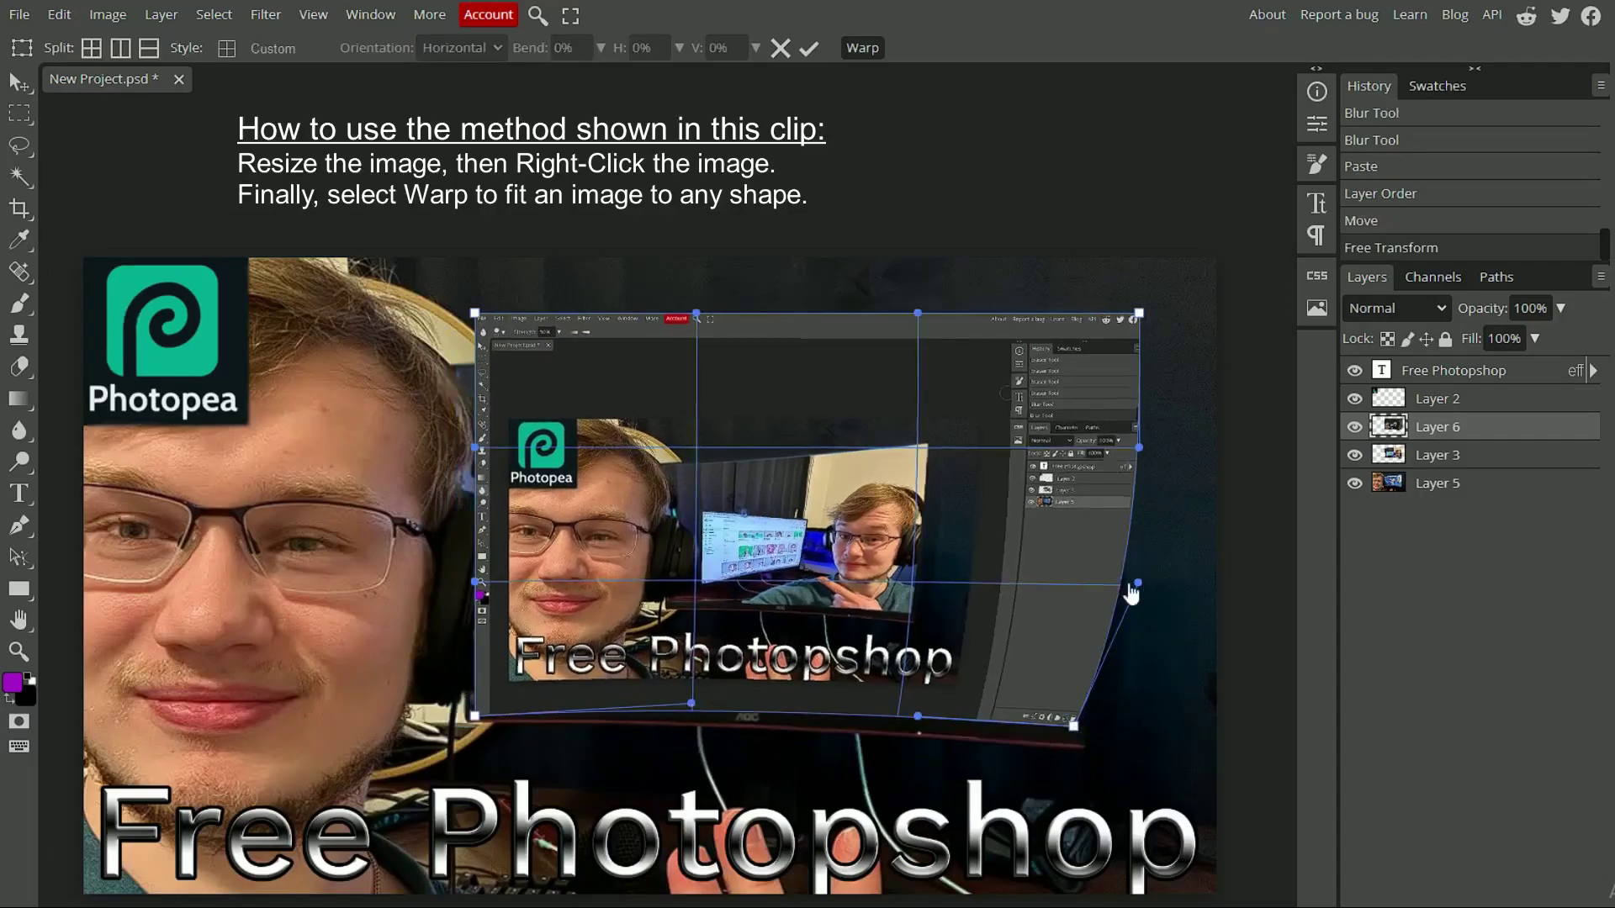
left_click_drag(1139, 313, 1098, 313)
left_click_drag(918, 314, 930, 334)
left_click_drag(695, 313, 703, 360)
left_click_drag(475, 313, 453, 367)
left_click_drag(475, 448, 457, 465)
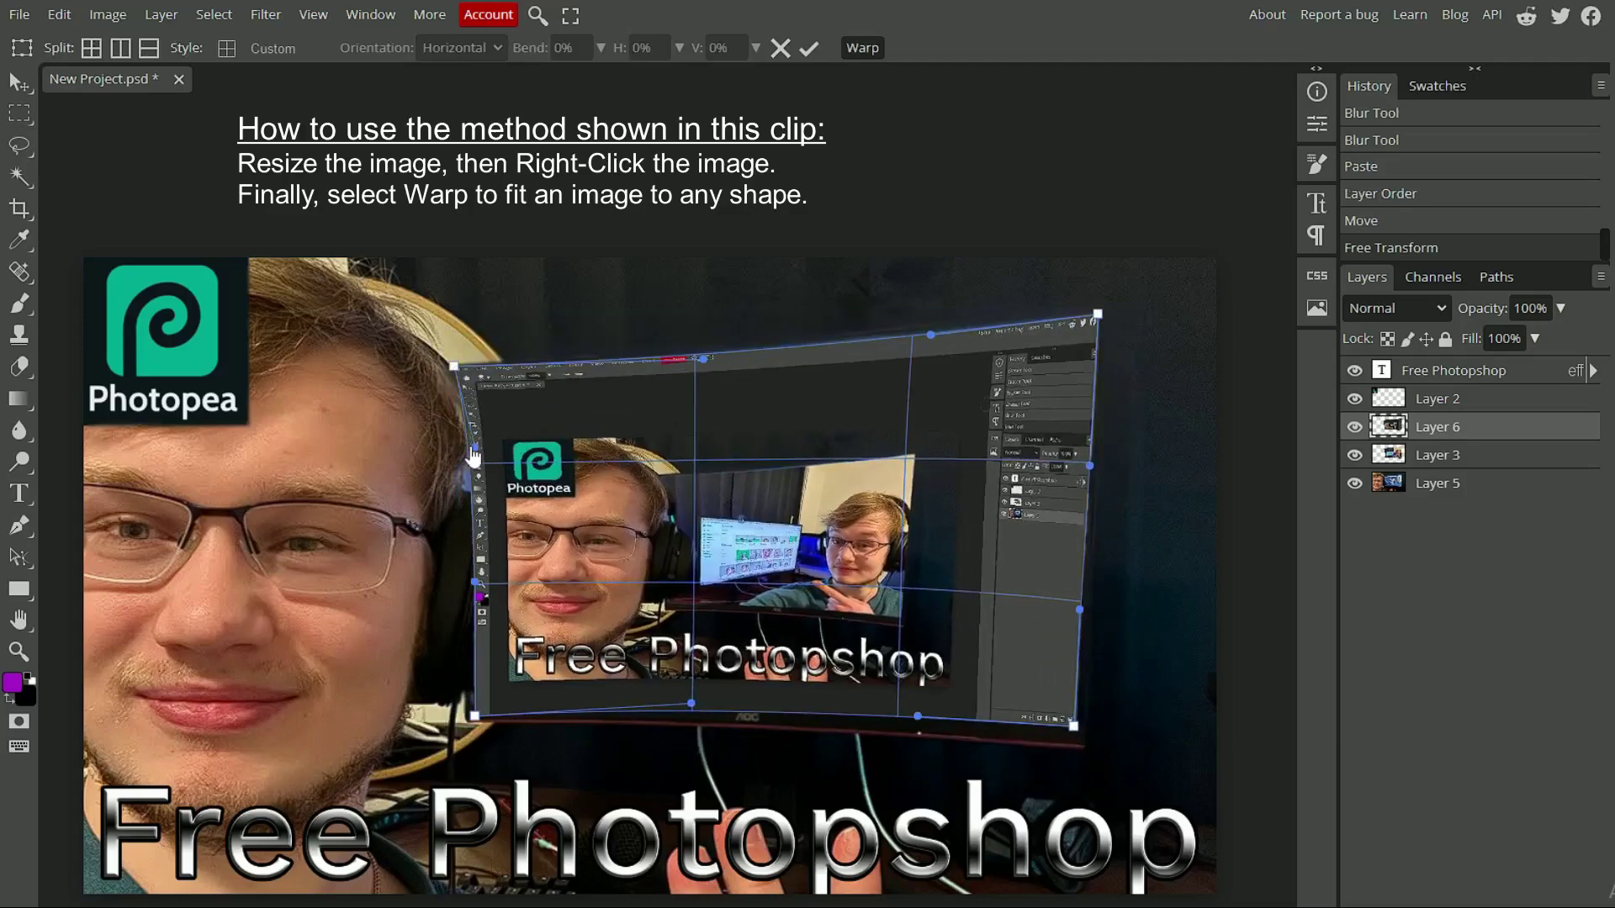
left_click_drag(474, 581, 469, 587)
left_click_drag(474, 716, 471, 703)
left_click_drag(691, 702, 681, 706)
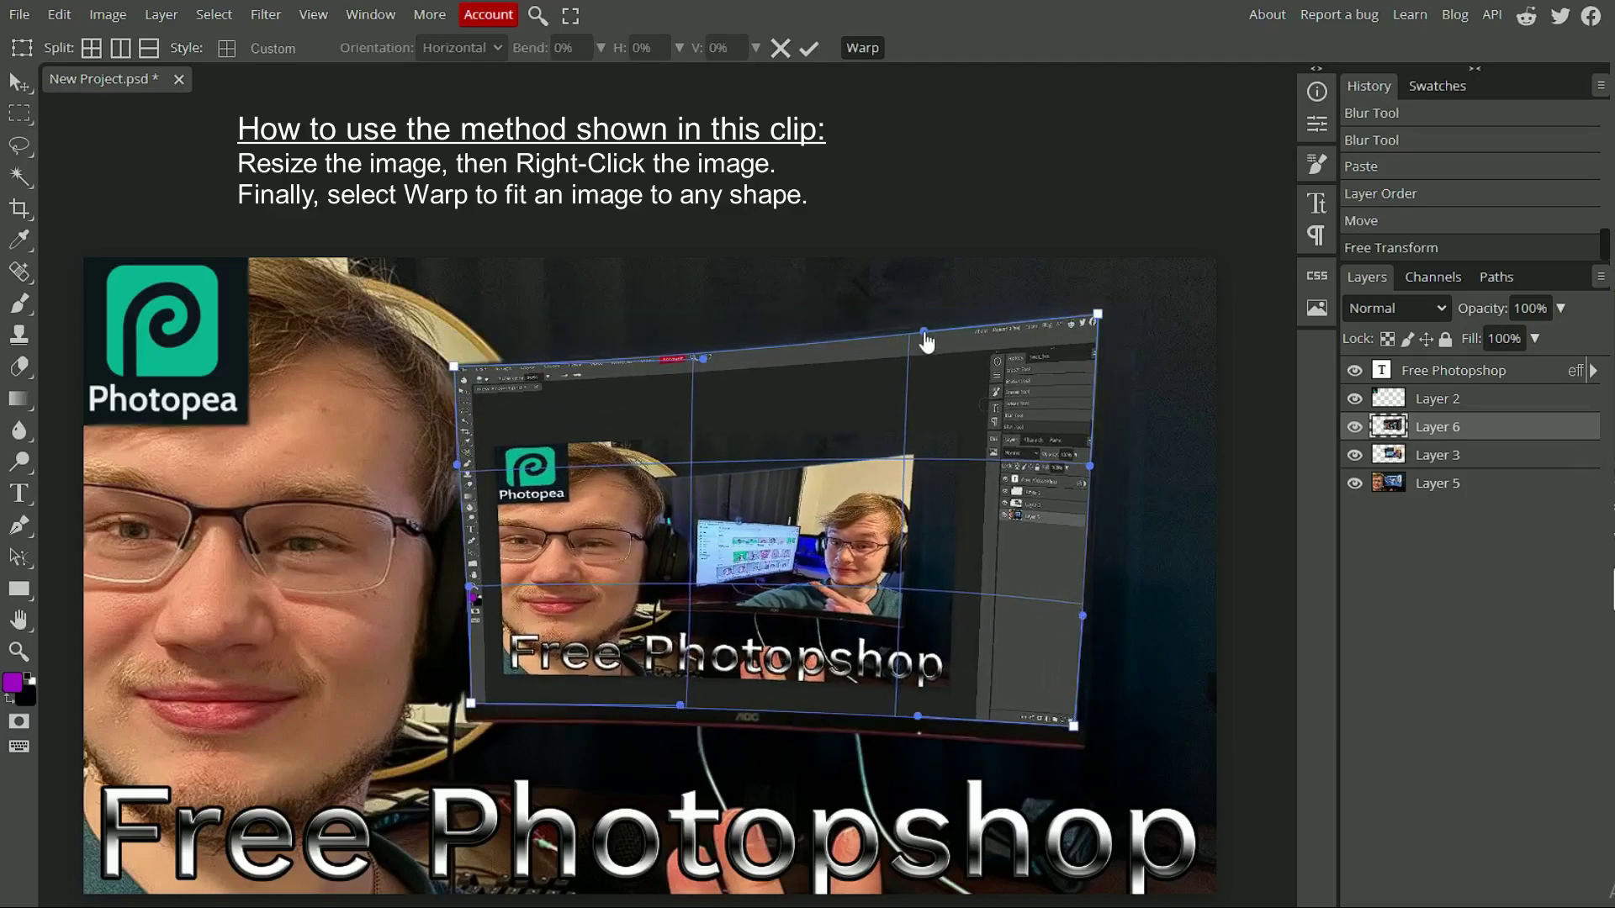
key("Return")
Step: Delete Layer 3 and scale the warped screenshot on Layer 6 to about 82.5% to fit the monitor in the background photo
left_click(1387, 455)
key("Delete")
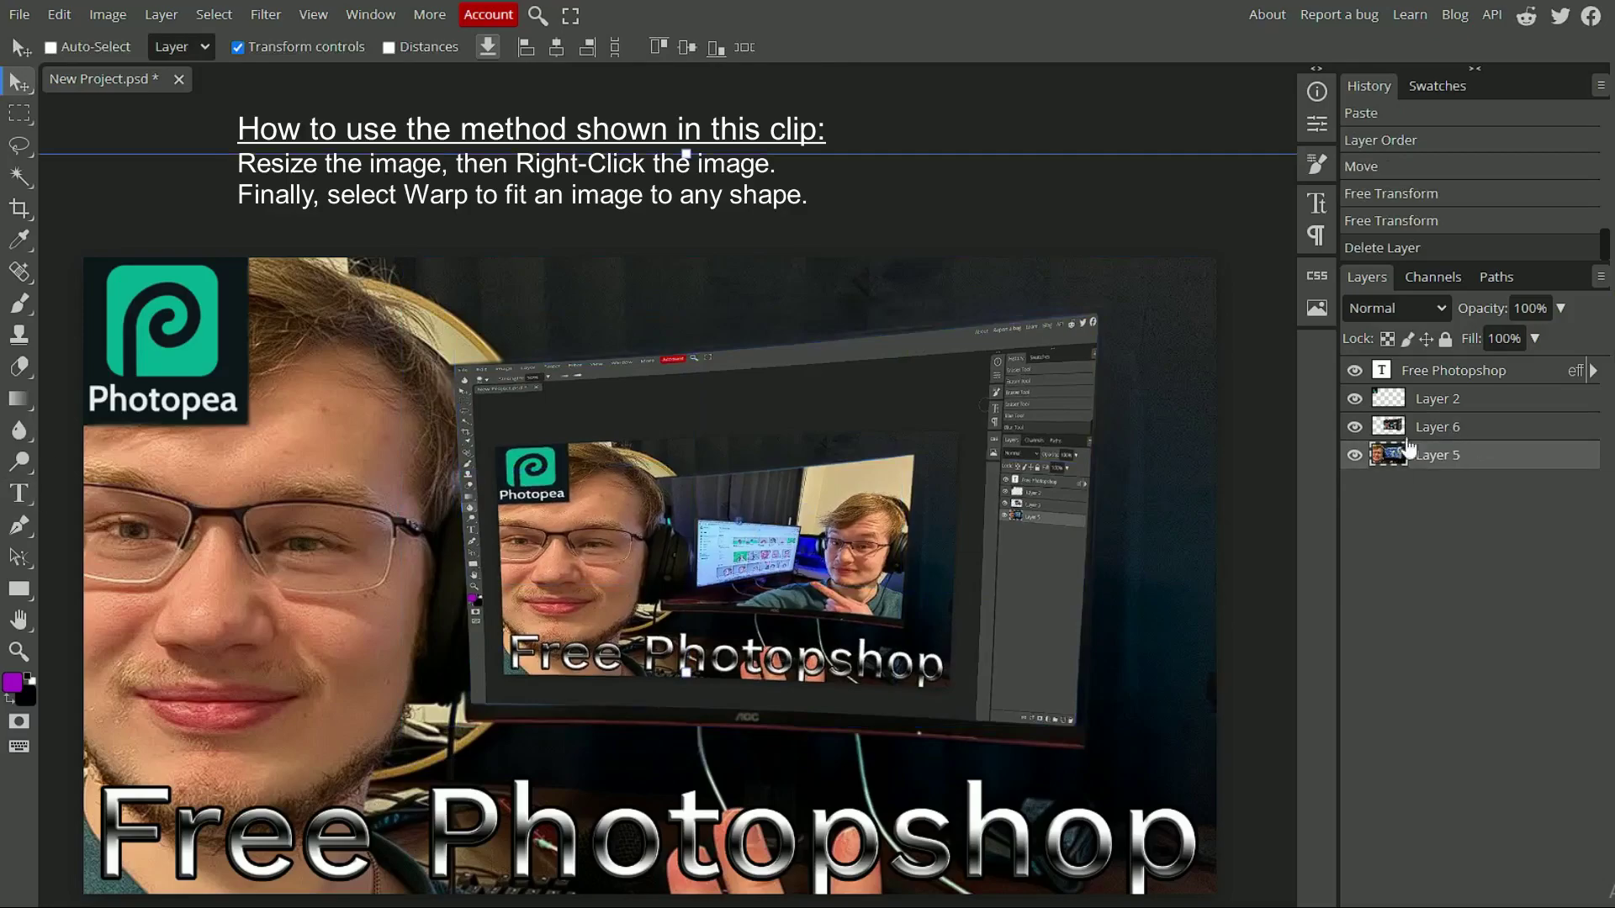
key("ctrl+alt+t")
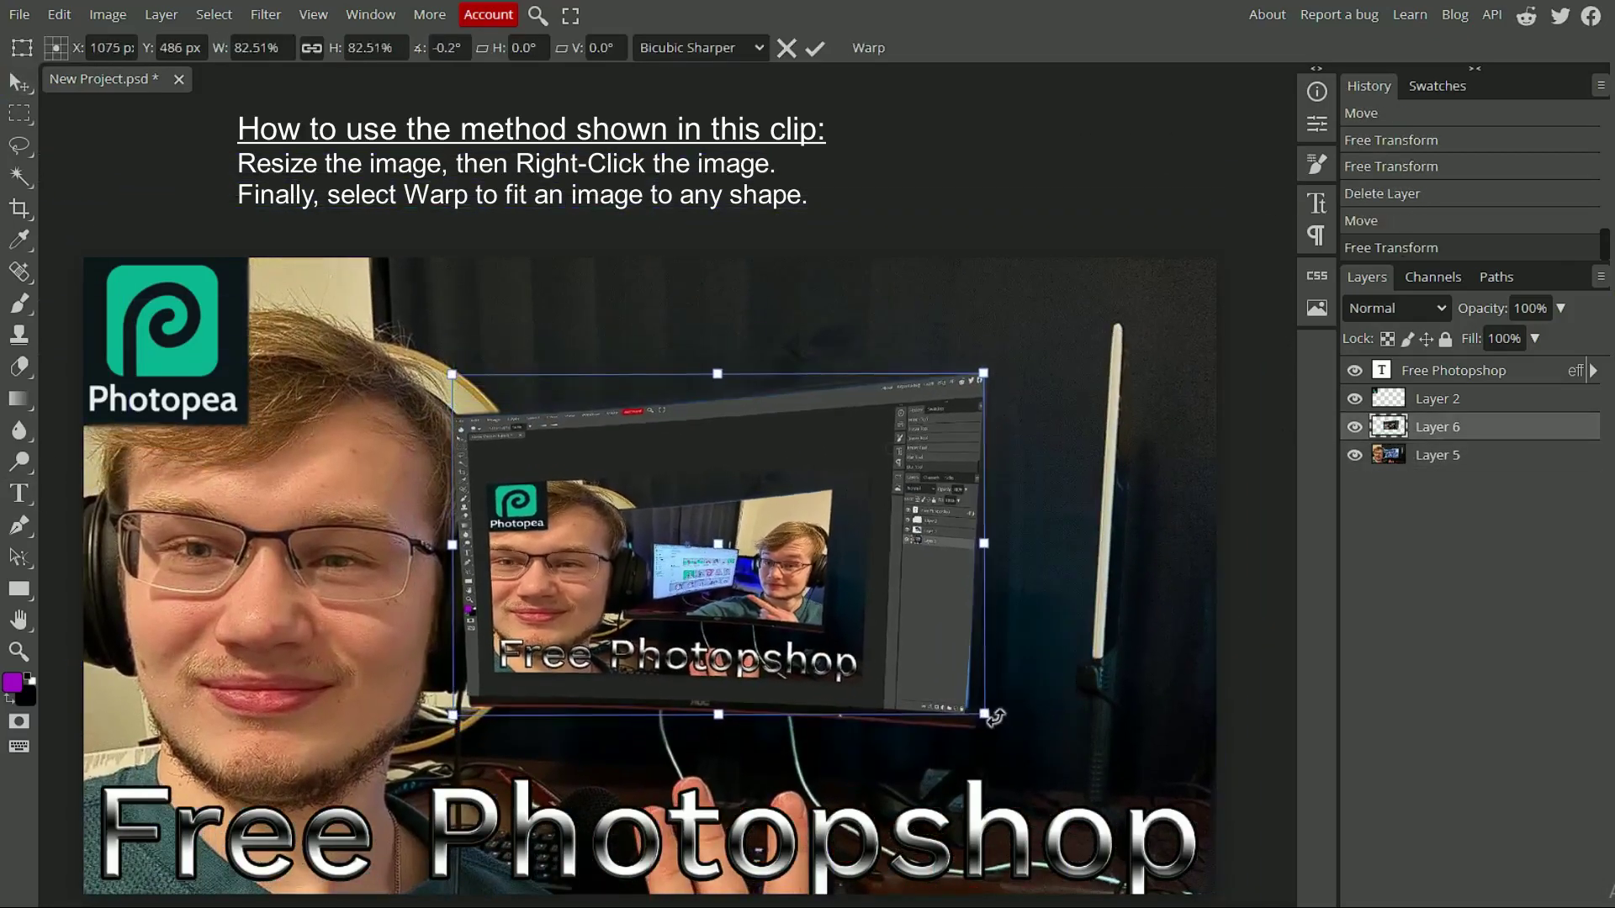
key("Return")
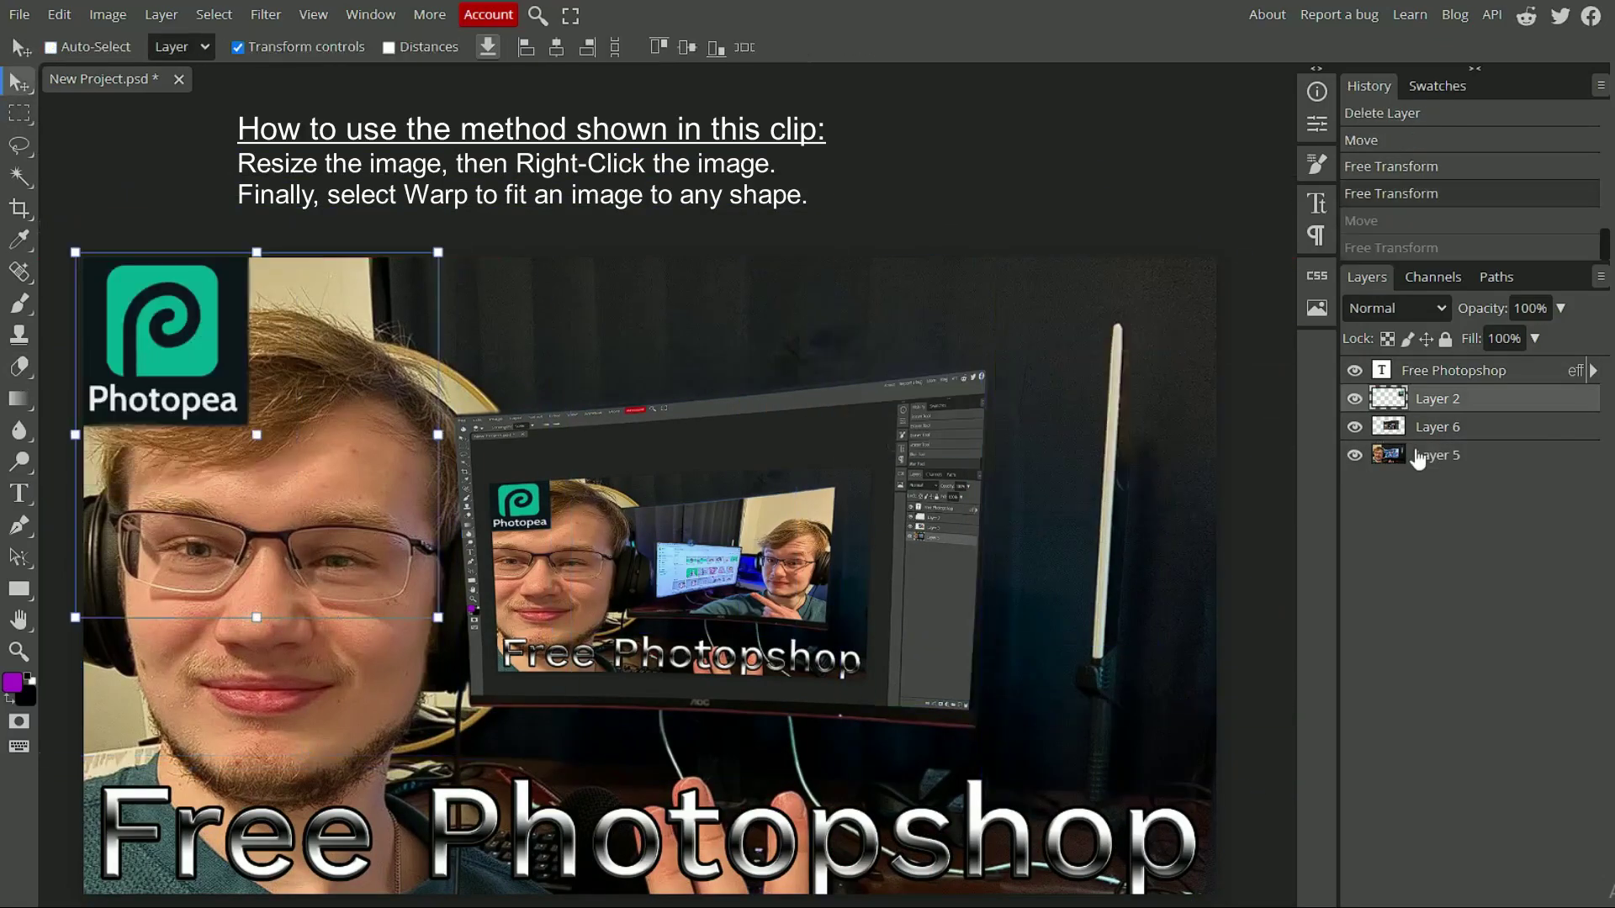
Step: Soften the screenshot's edges along the monitor frame on Layer 6 with the Blur tool at 50% strength
left_click(20, 430)
left_click_drag(760, 719, 477, 692)
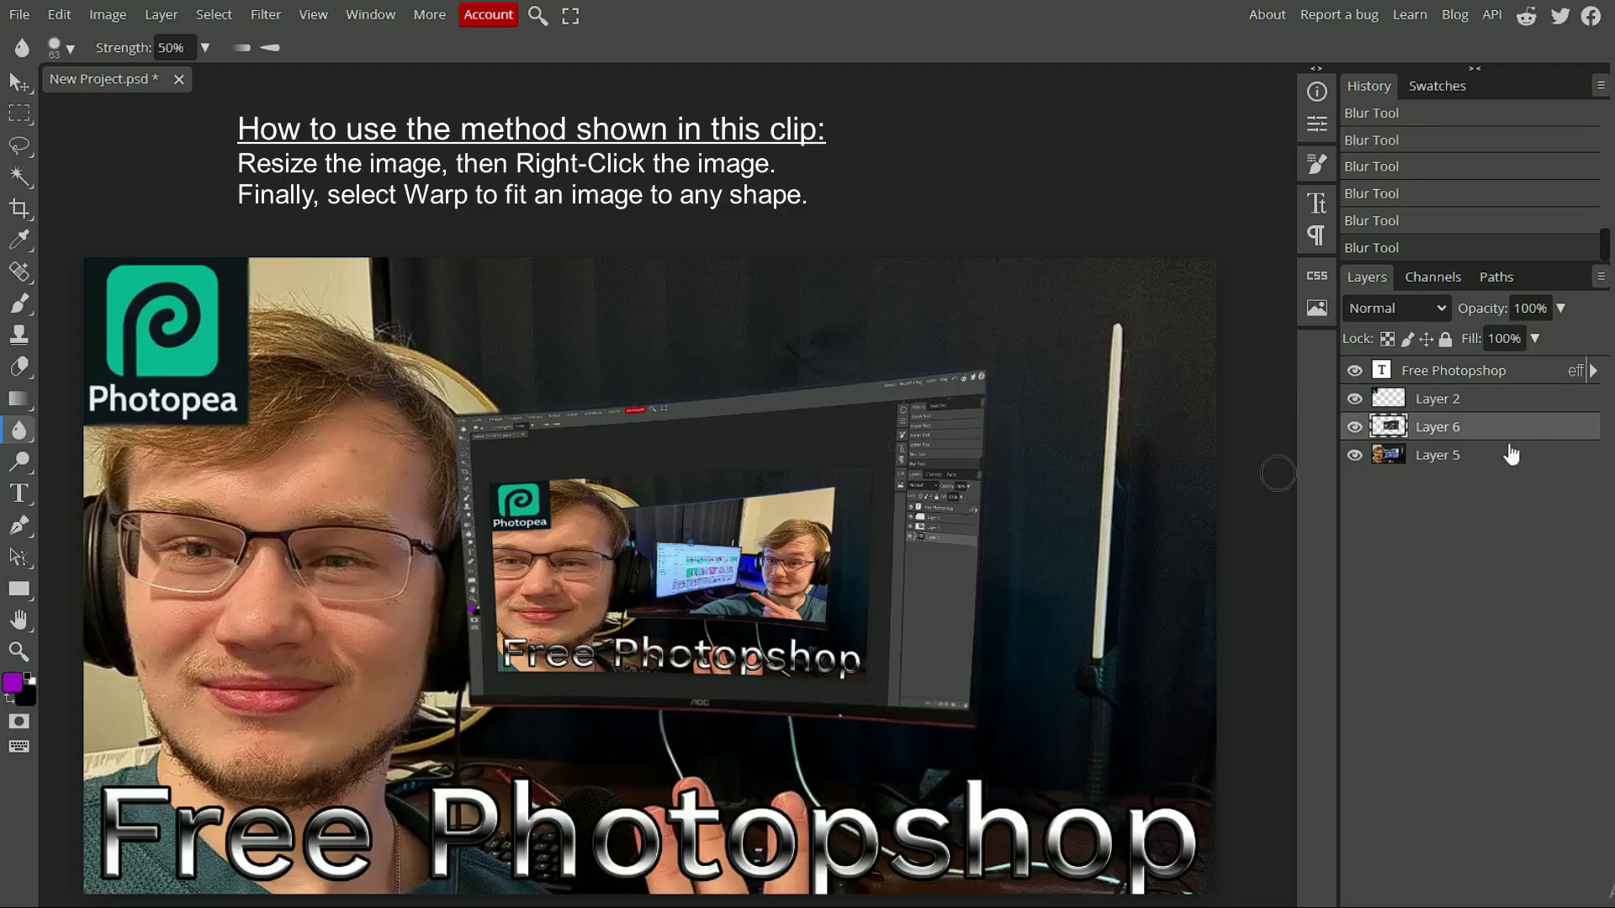
Step: Erase the part of the Layer 6 screenshot that covers the headphones
left_click(1438, 455)
left_click(1437, 427)
key("e")
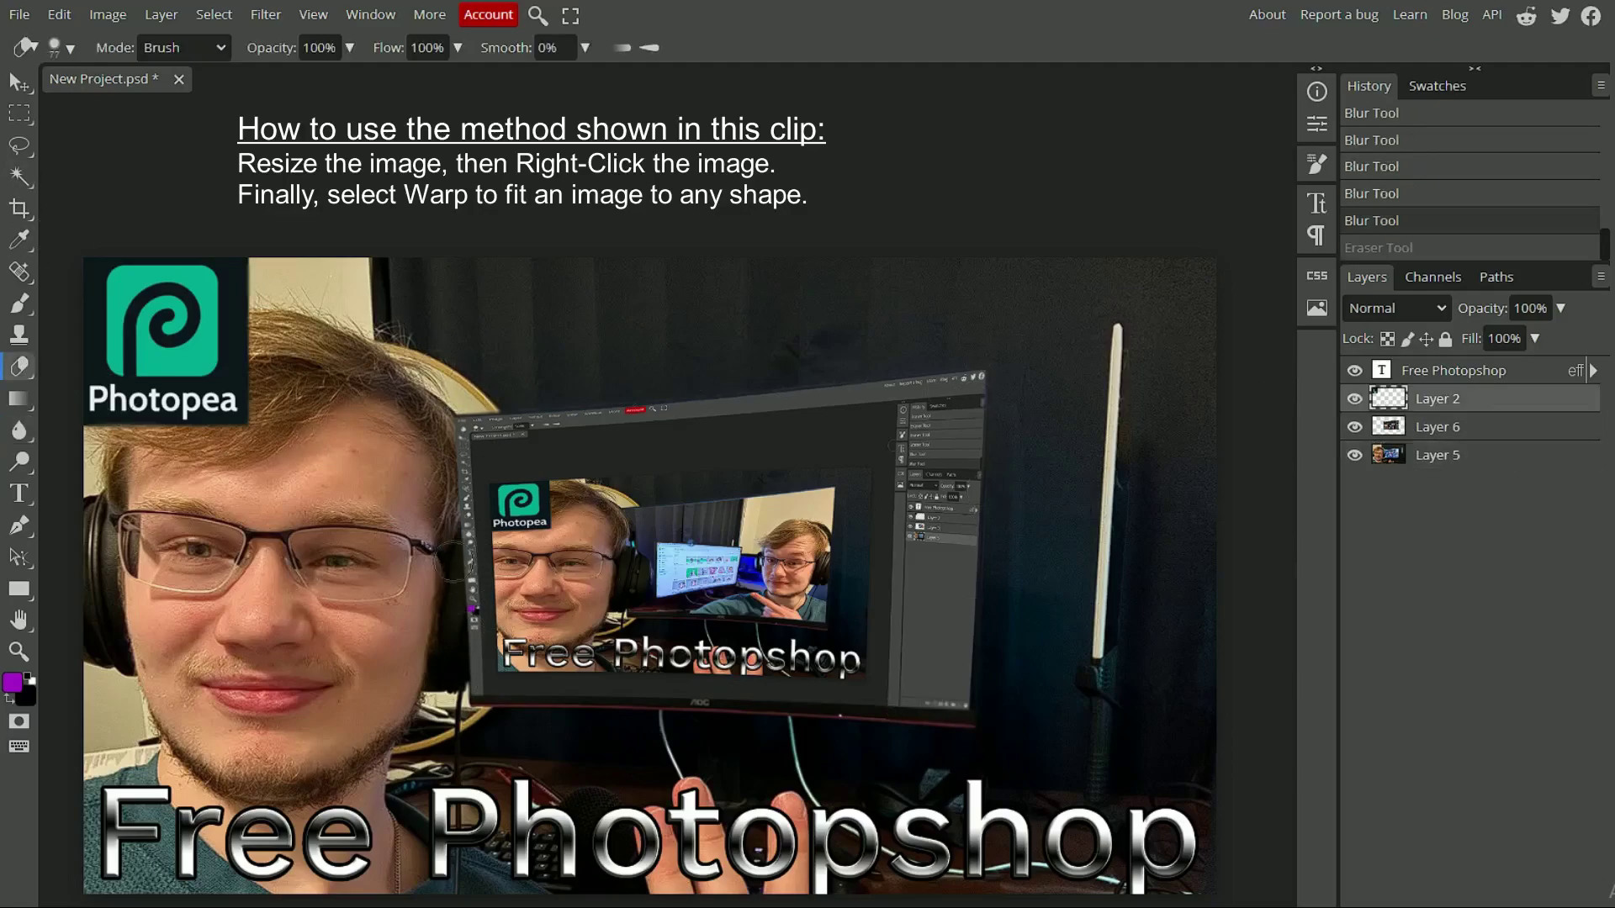
left_click_drag(504, 640, 479, 546)
key("ctrl+z")
mouse_move(471, 437)
left_mouse_down()
mouse_move(505, 665)
mouse_move(508, 608)
left_mouse_up()
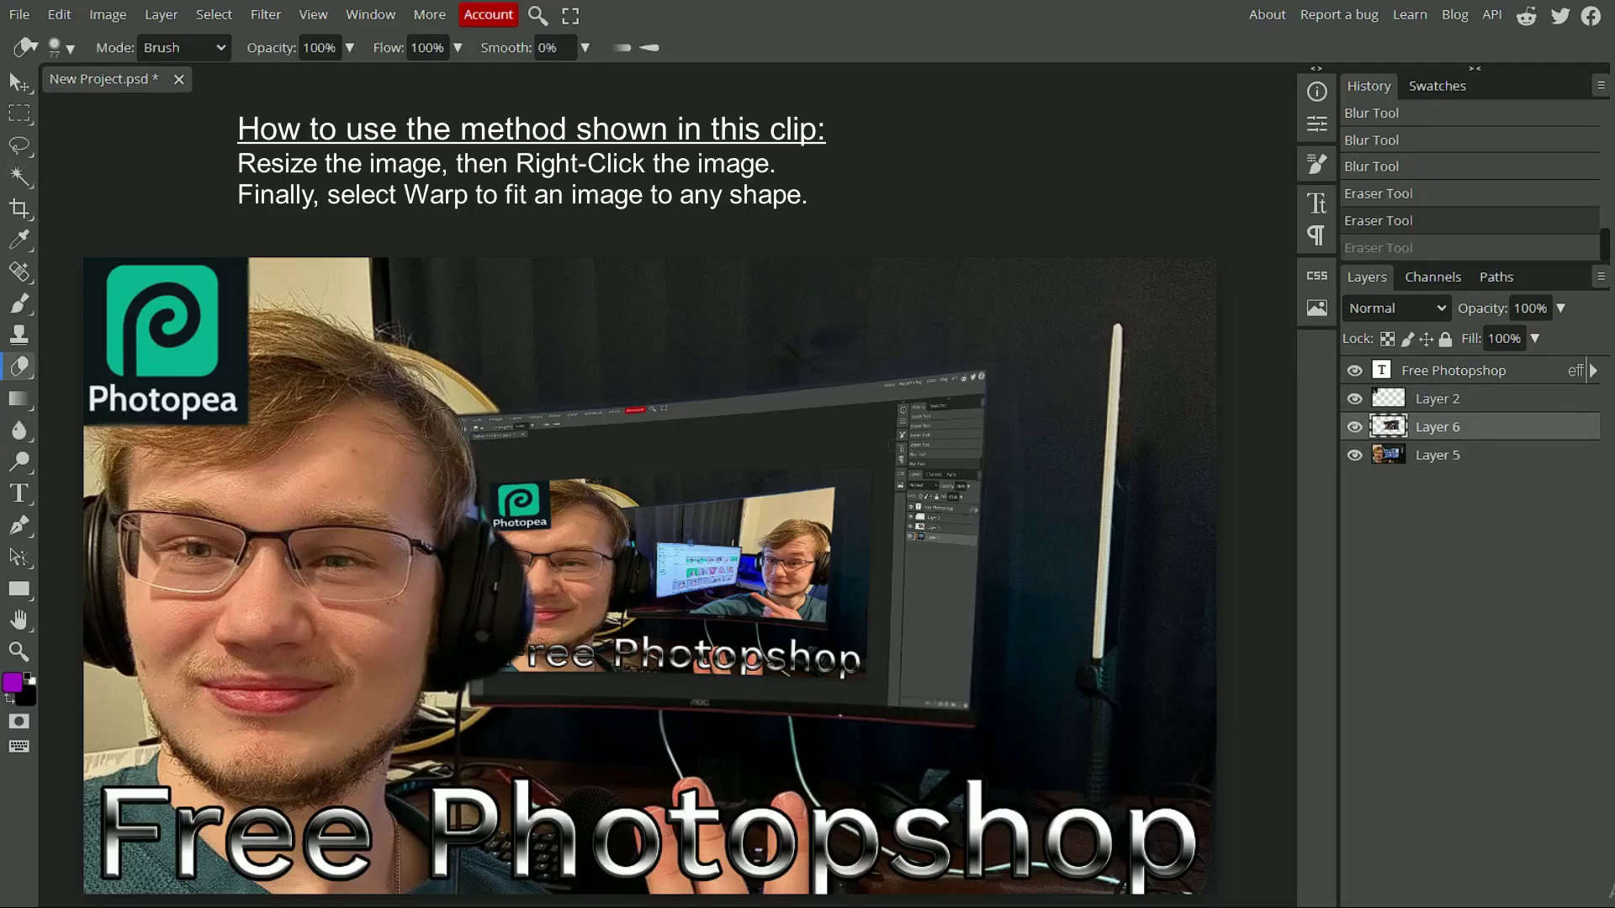
key("ctrl+z")
Step: Blur the erased edge of Layer 6 beside the headphones and nudge the layer slightly to align it with the monitor
key("r")
left_click_drag(488, 664, 497, 588)
left_click_drag(475, 471, 504, 639)
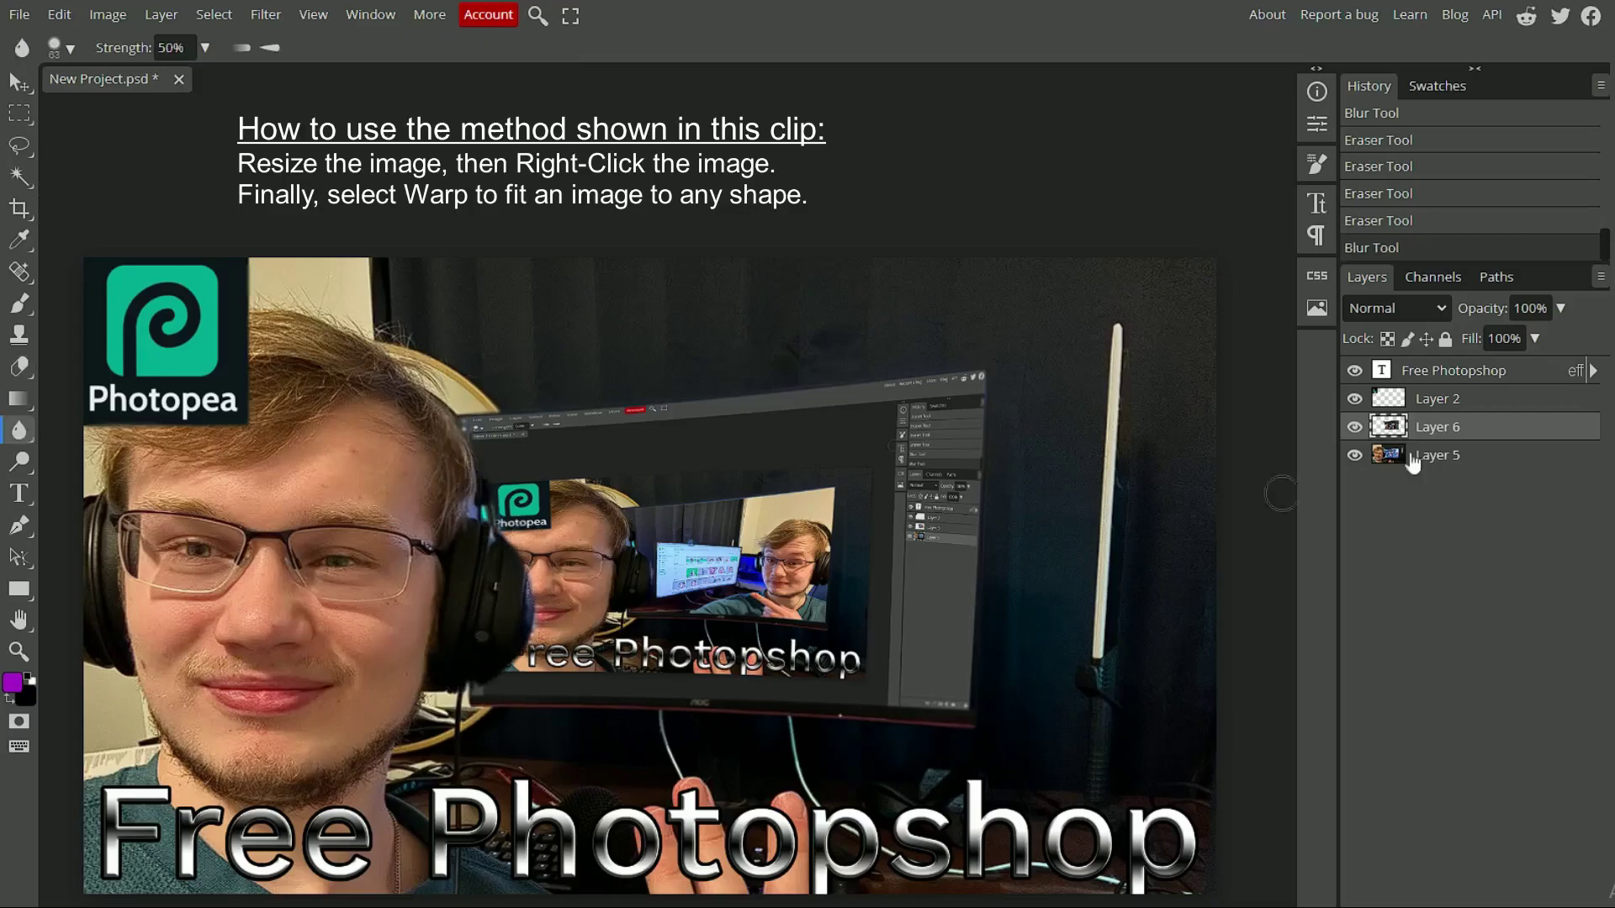
key("v")
left_click_drag(744, 521, 742, 520)
left_click(477, 511, "ctrl")
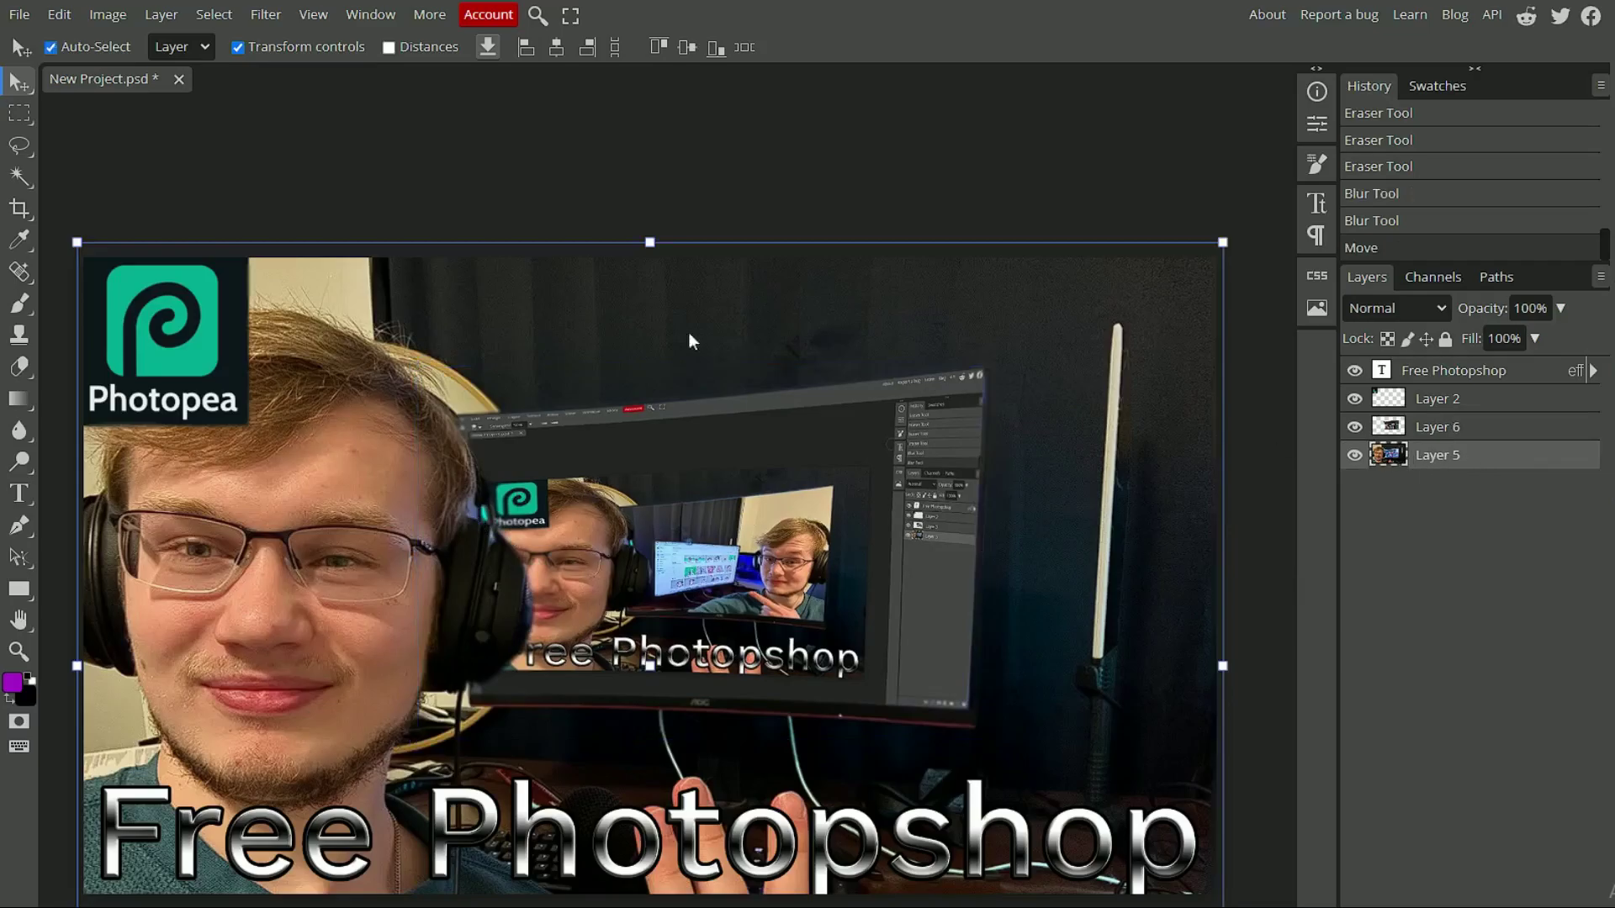
Step: Capture a screenshot of the workspace, paste it into the project, and place its layer directly above Layer 6
left_click(50, 47)
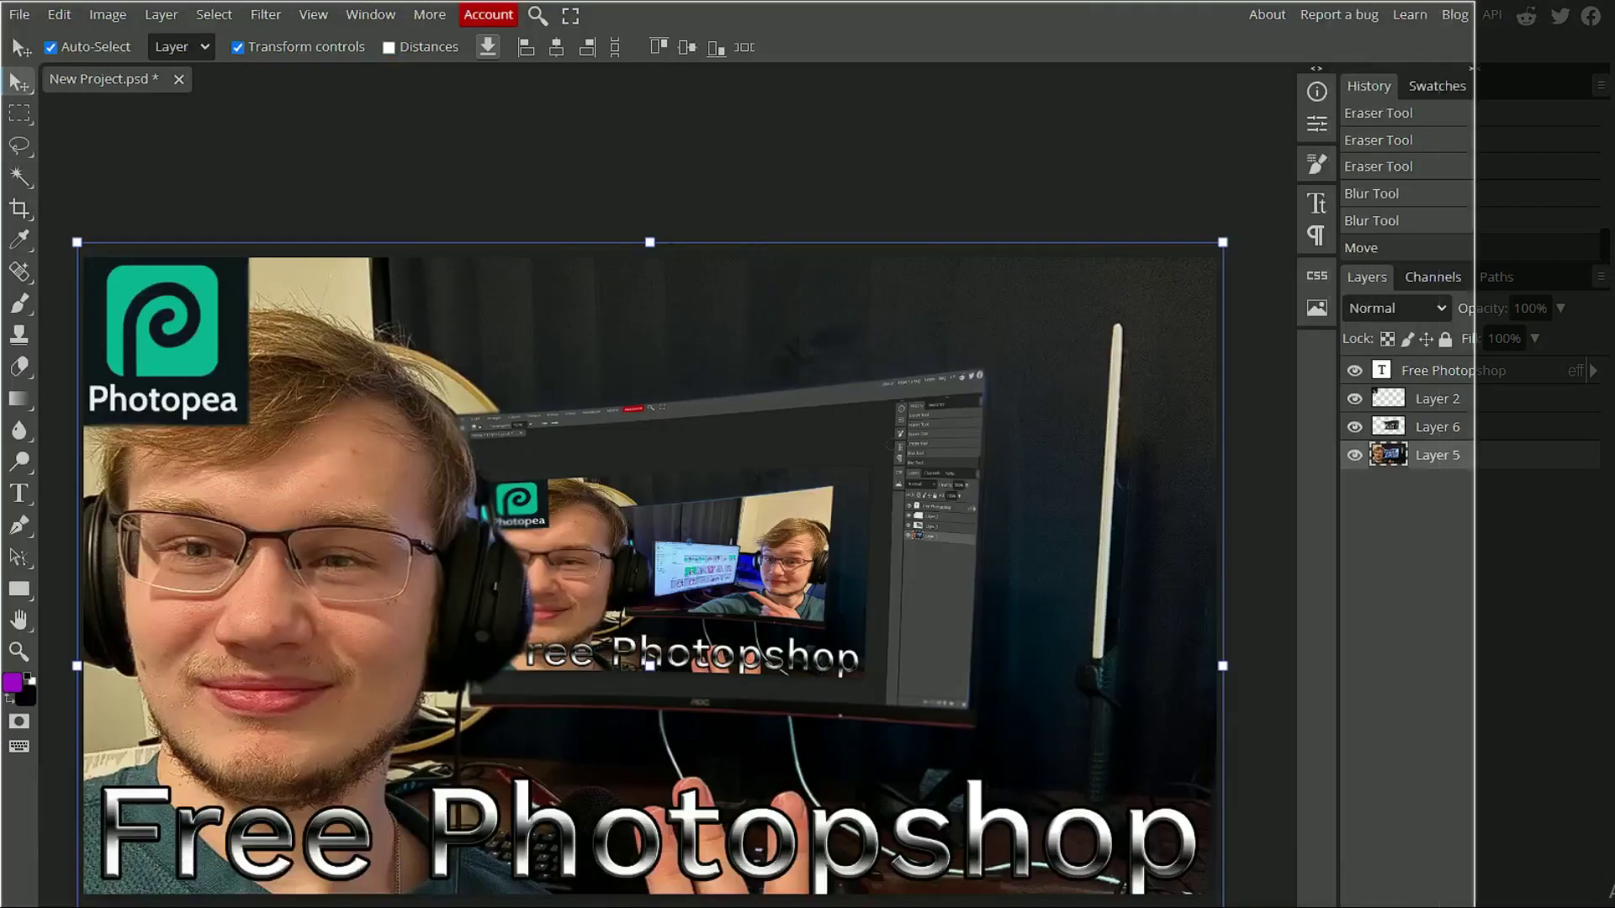
key("Print")
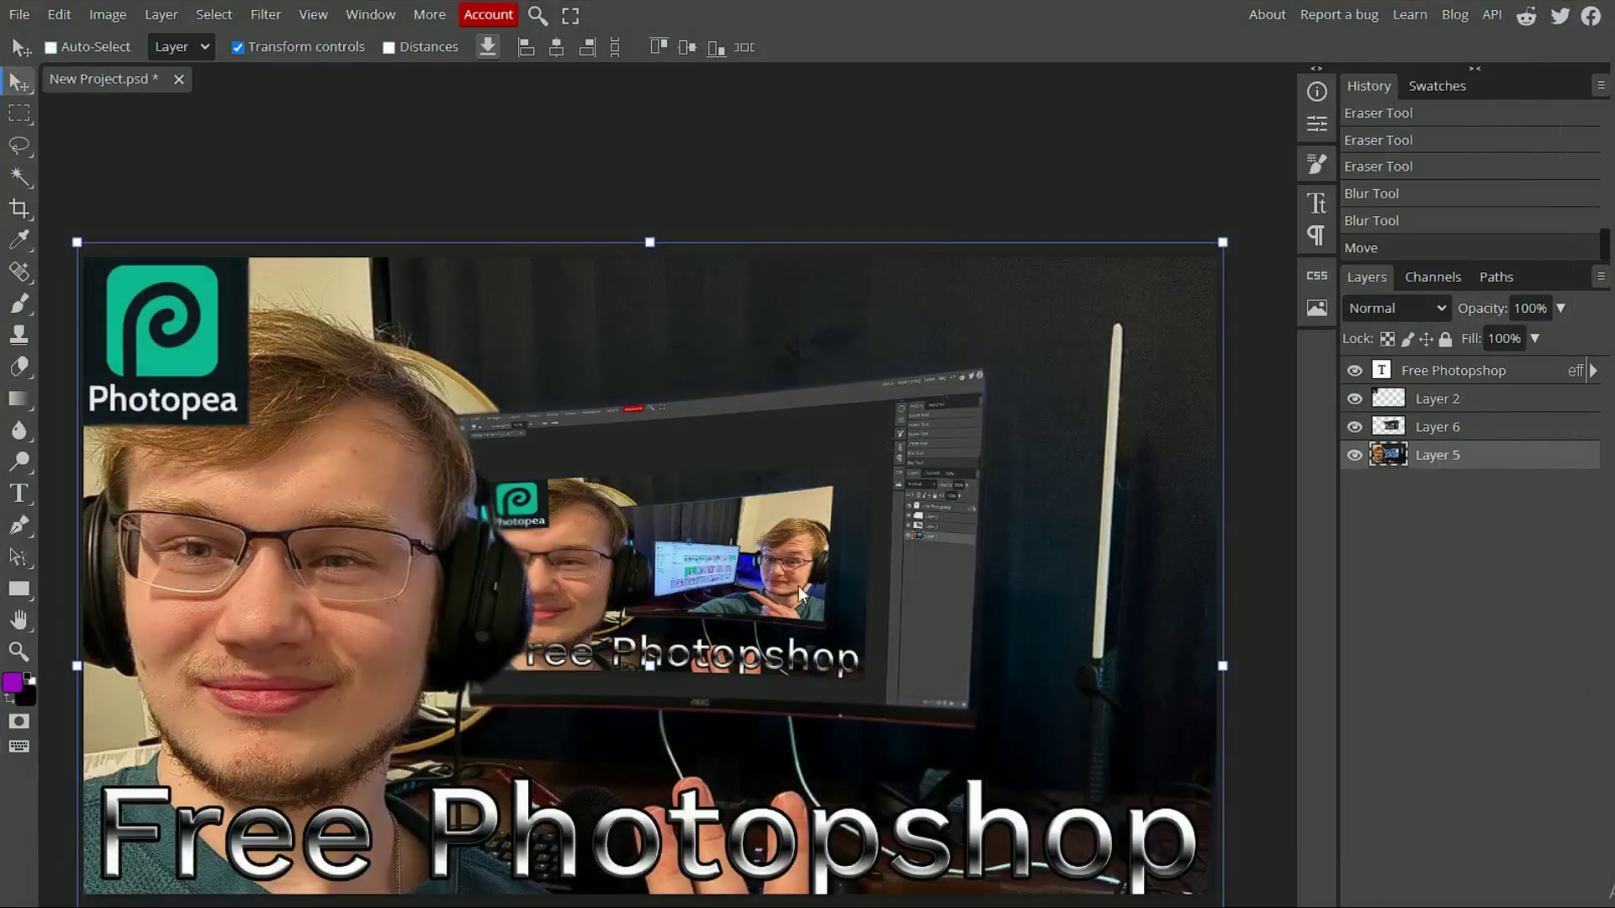
key("ctrl+v")
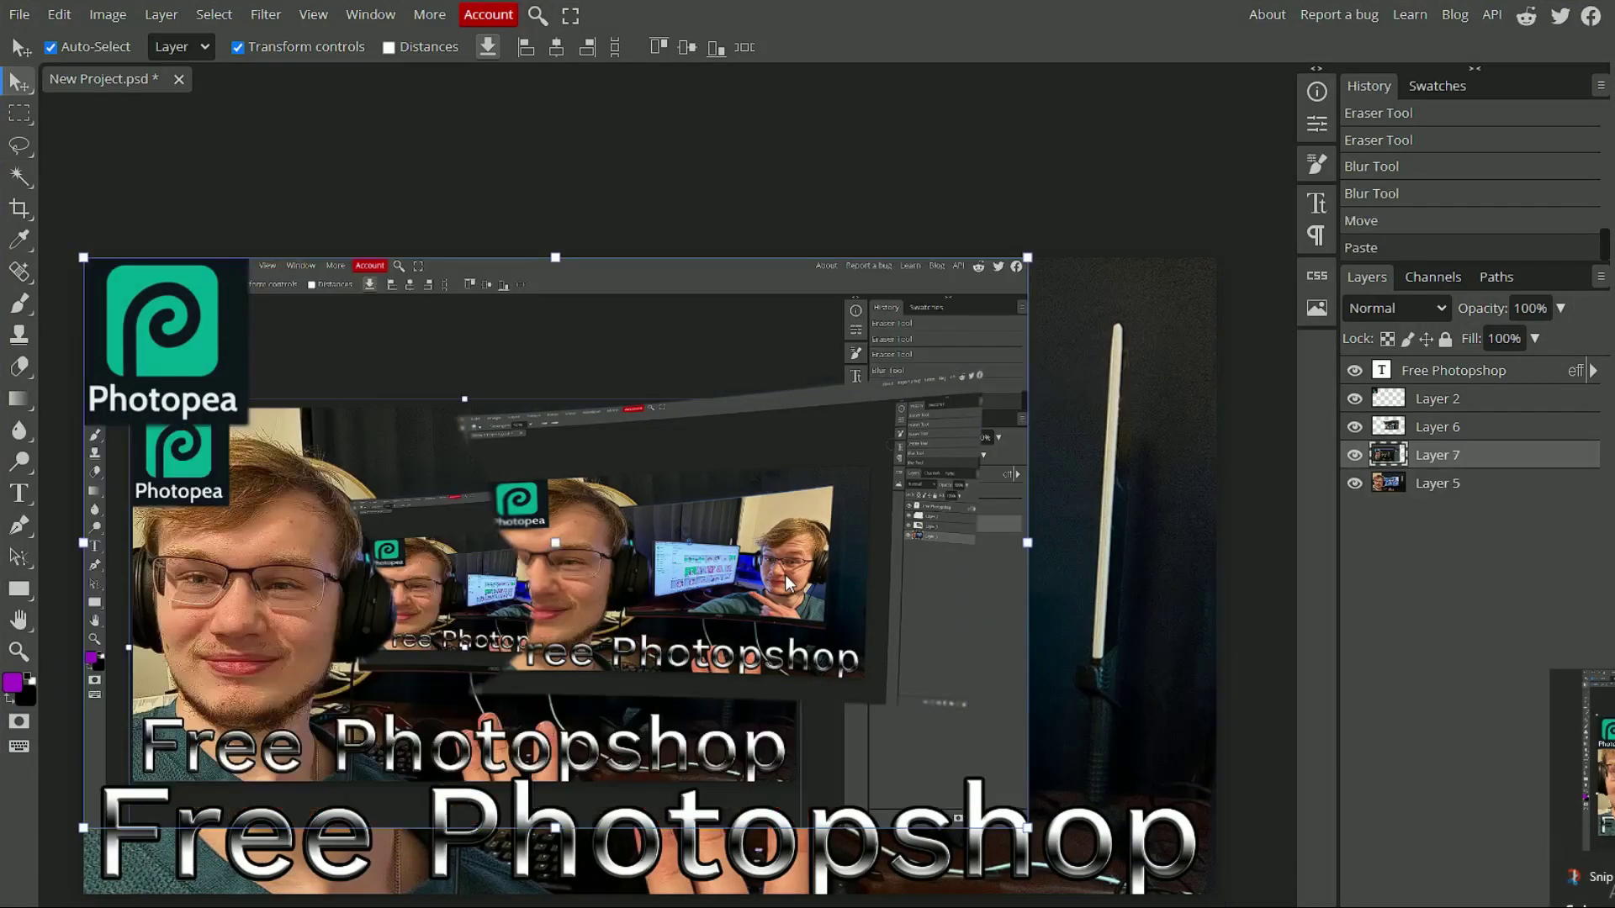
left_click_drag(1434, 455, 1434, 421)
Step: Scale the Layer 7 screenshot to 9.25% and move it over the small monitor in the nested photo
left_click_drag(83, 257, 695, 543)
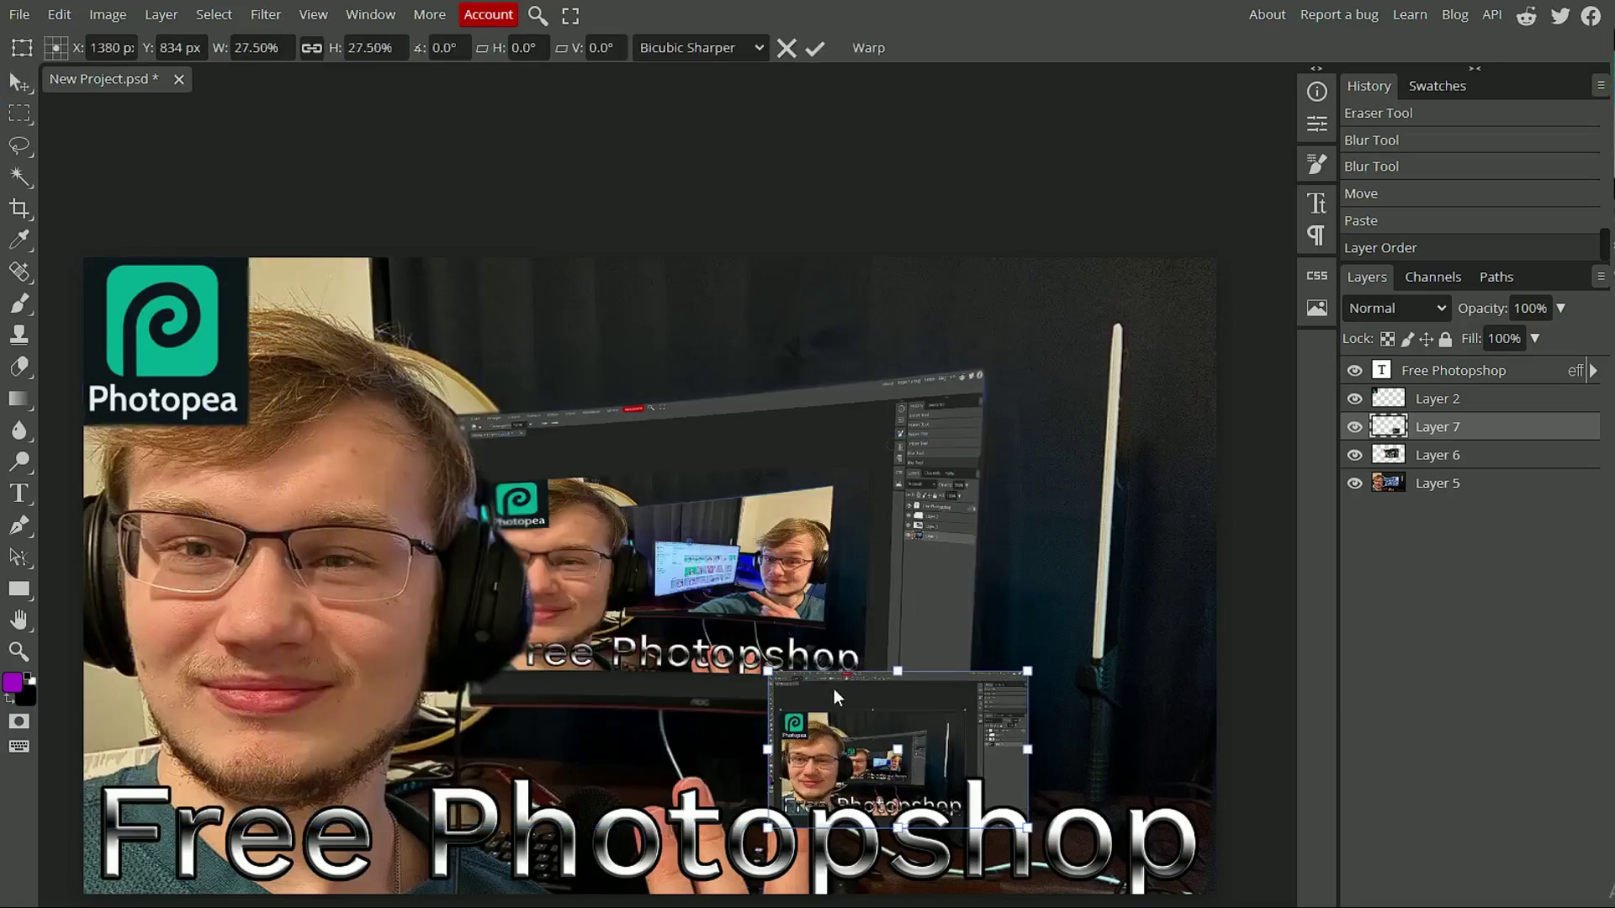
left_click_drag(835, 689, 697, 543)
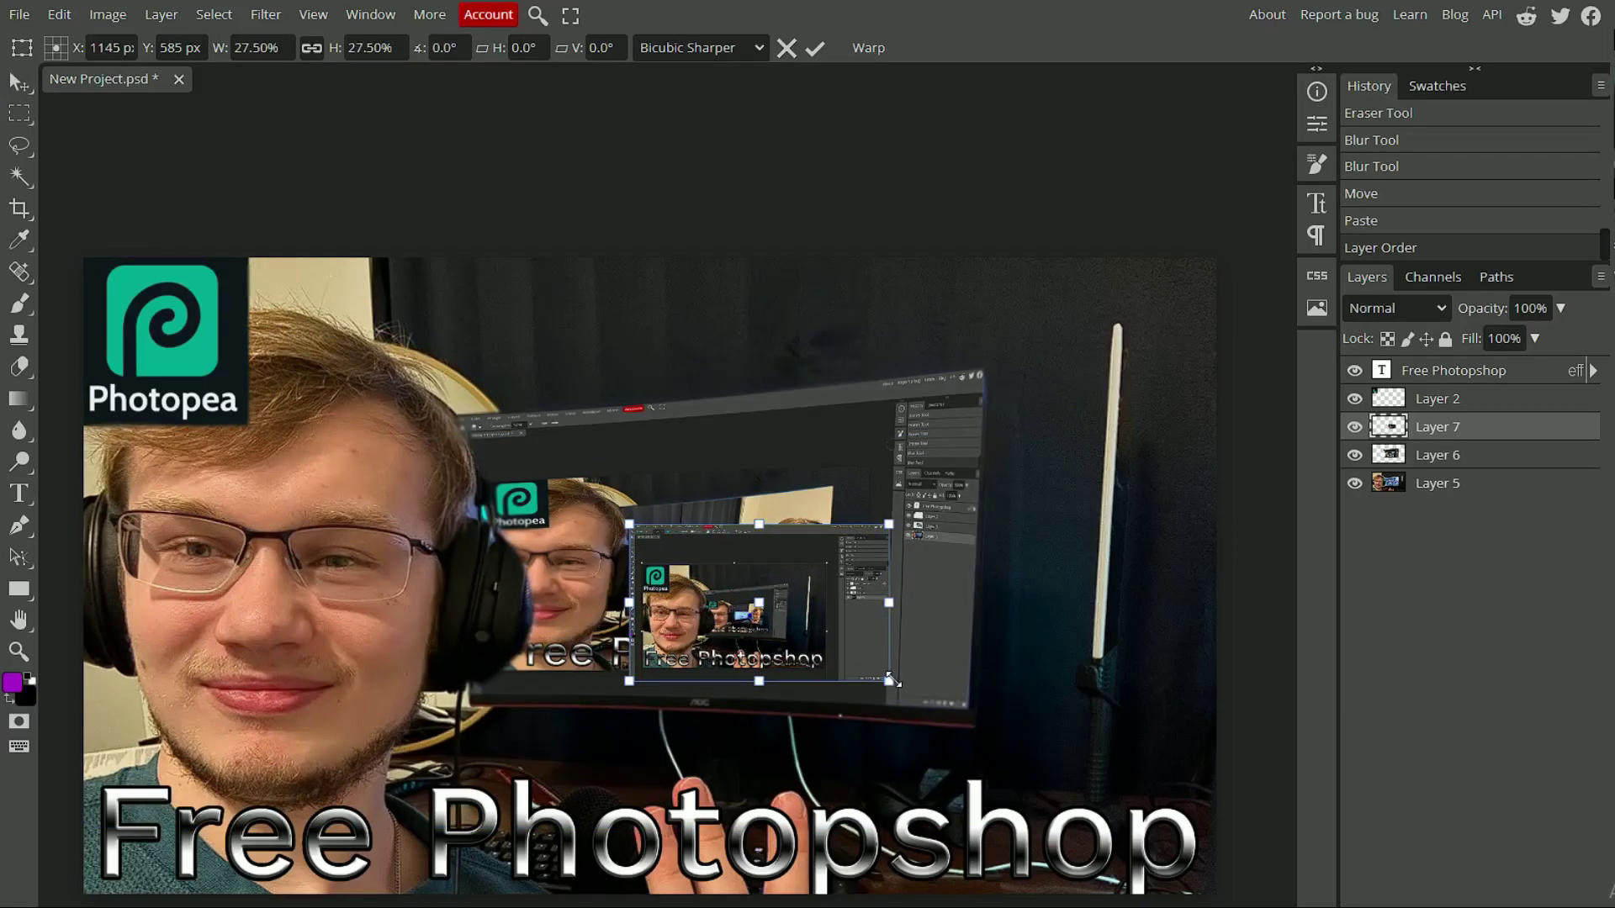
left_click_drag(889, 680, 710, 557)
key("shift+Right")
key("shift+Right")
key("shift+Right")
key("shift+Right")
key("shift+Down")
key("shift+Down")
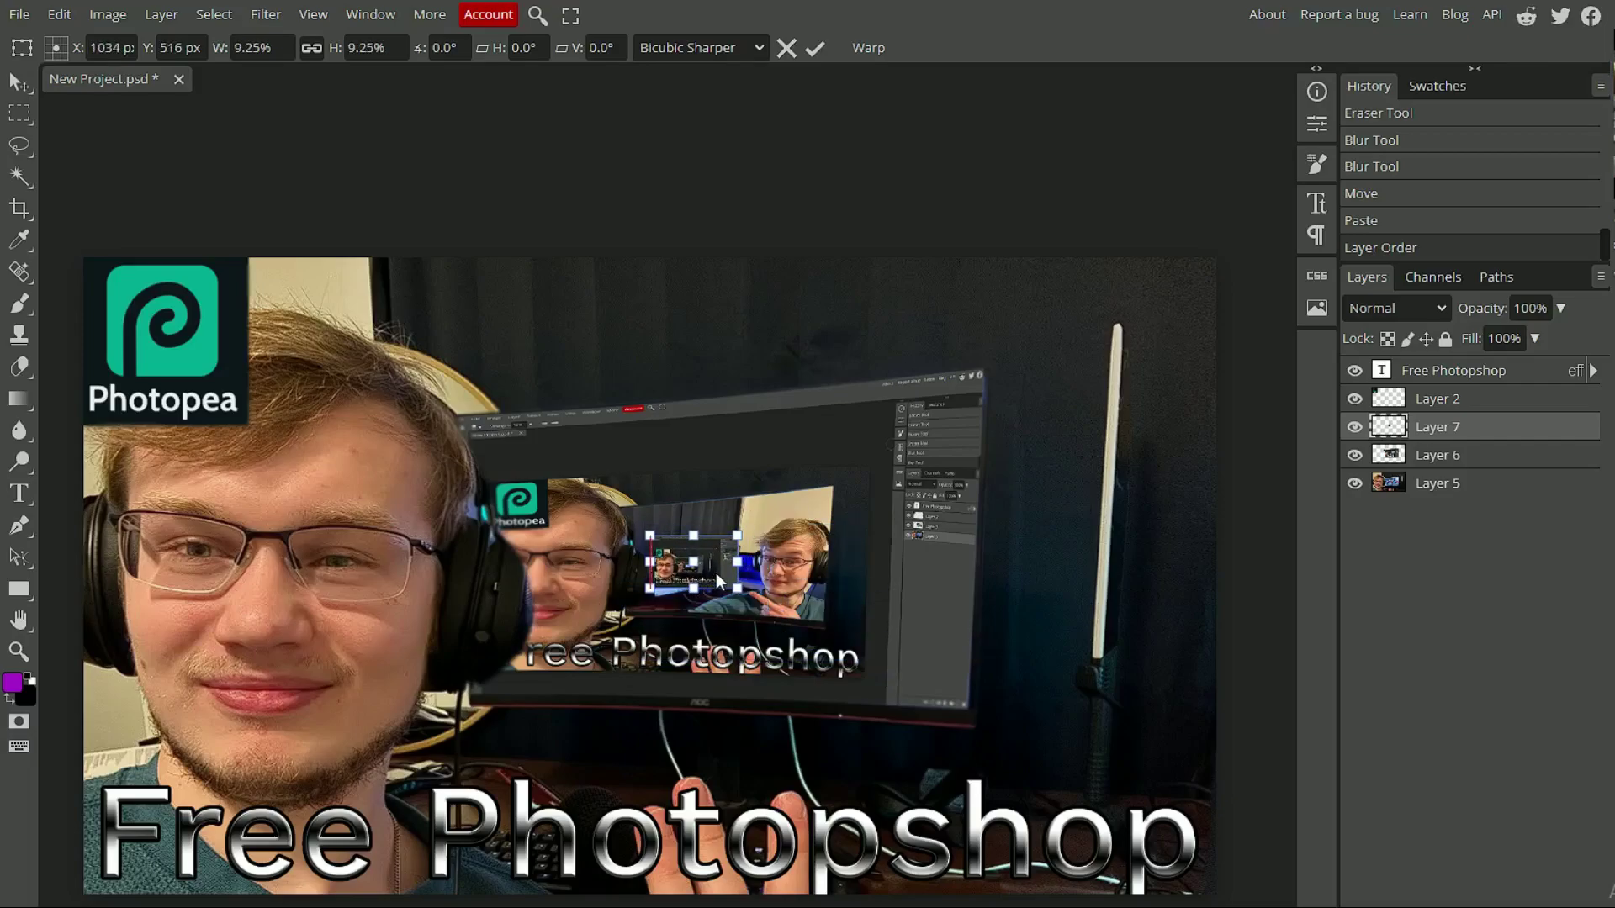
Step: Fine-tune Layer 7's position over the nested photo's monitor to X 1037 px, Y 523 px
left_click_drag(720, 574, 716, 575)
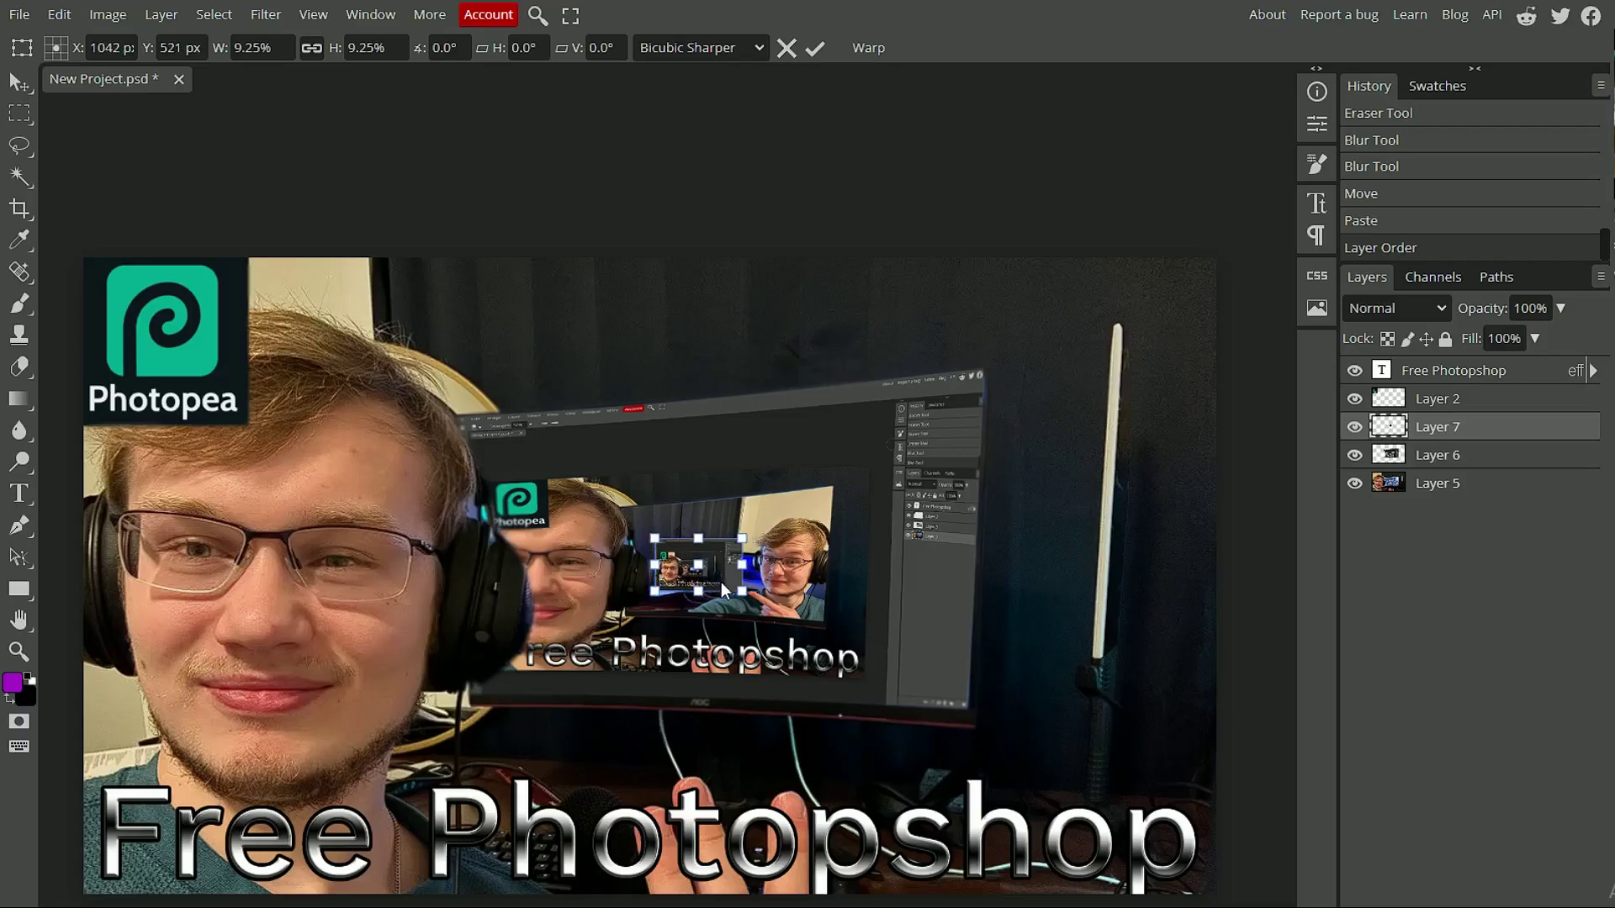
scroll(728, 618, "up", 2)
scroll(689, 648, "up", 6)
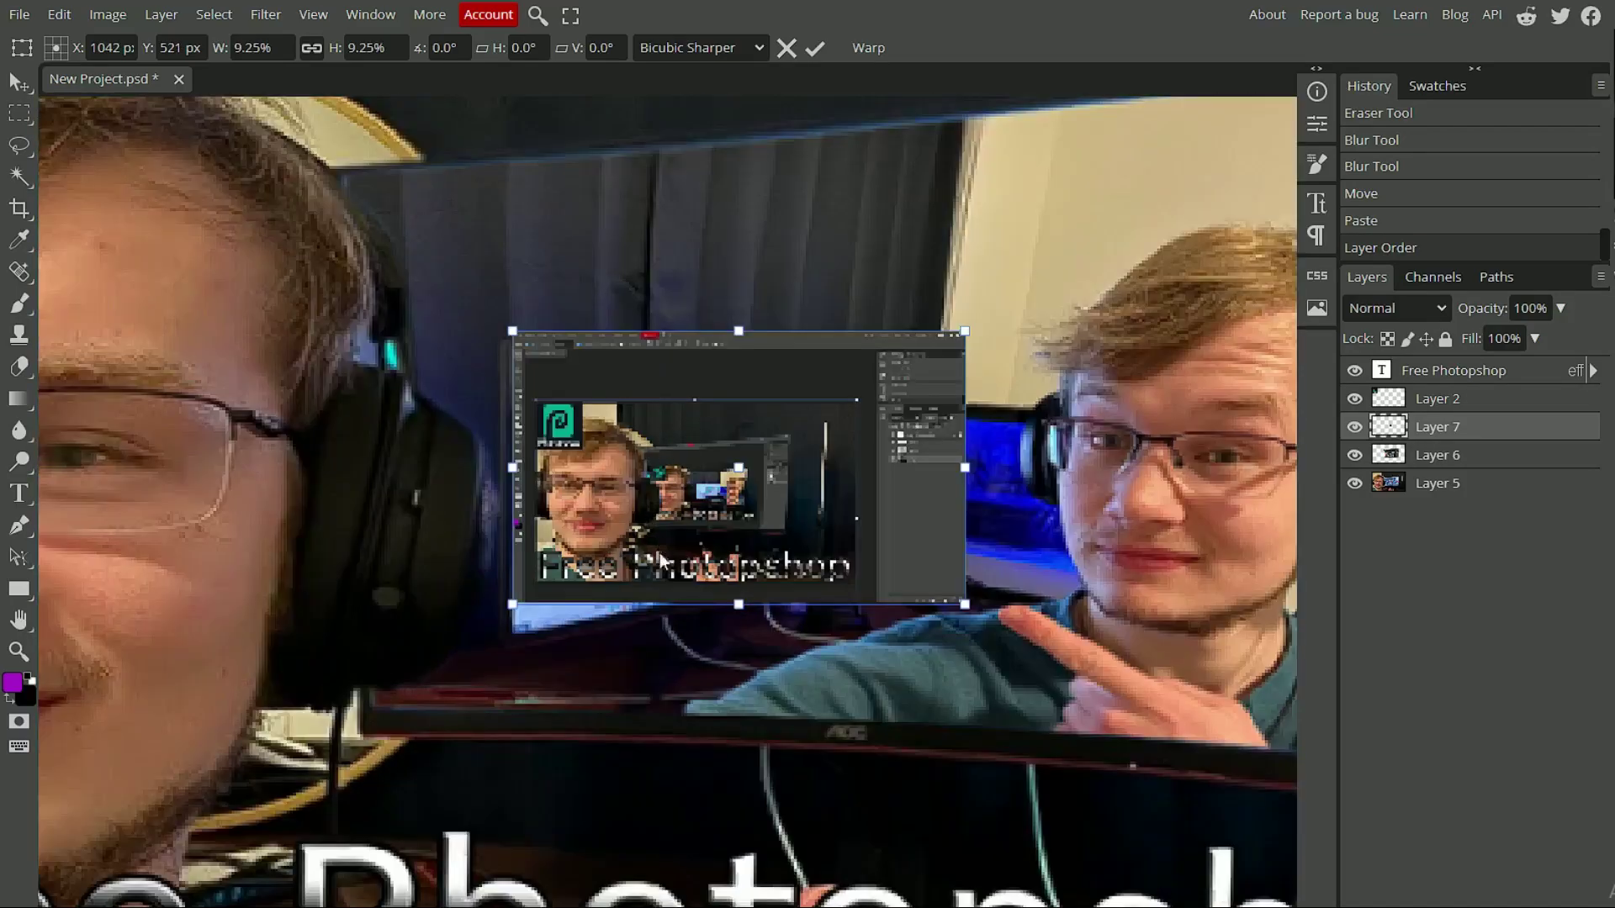
left_click_drag(660, 561, 647, 428)
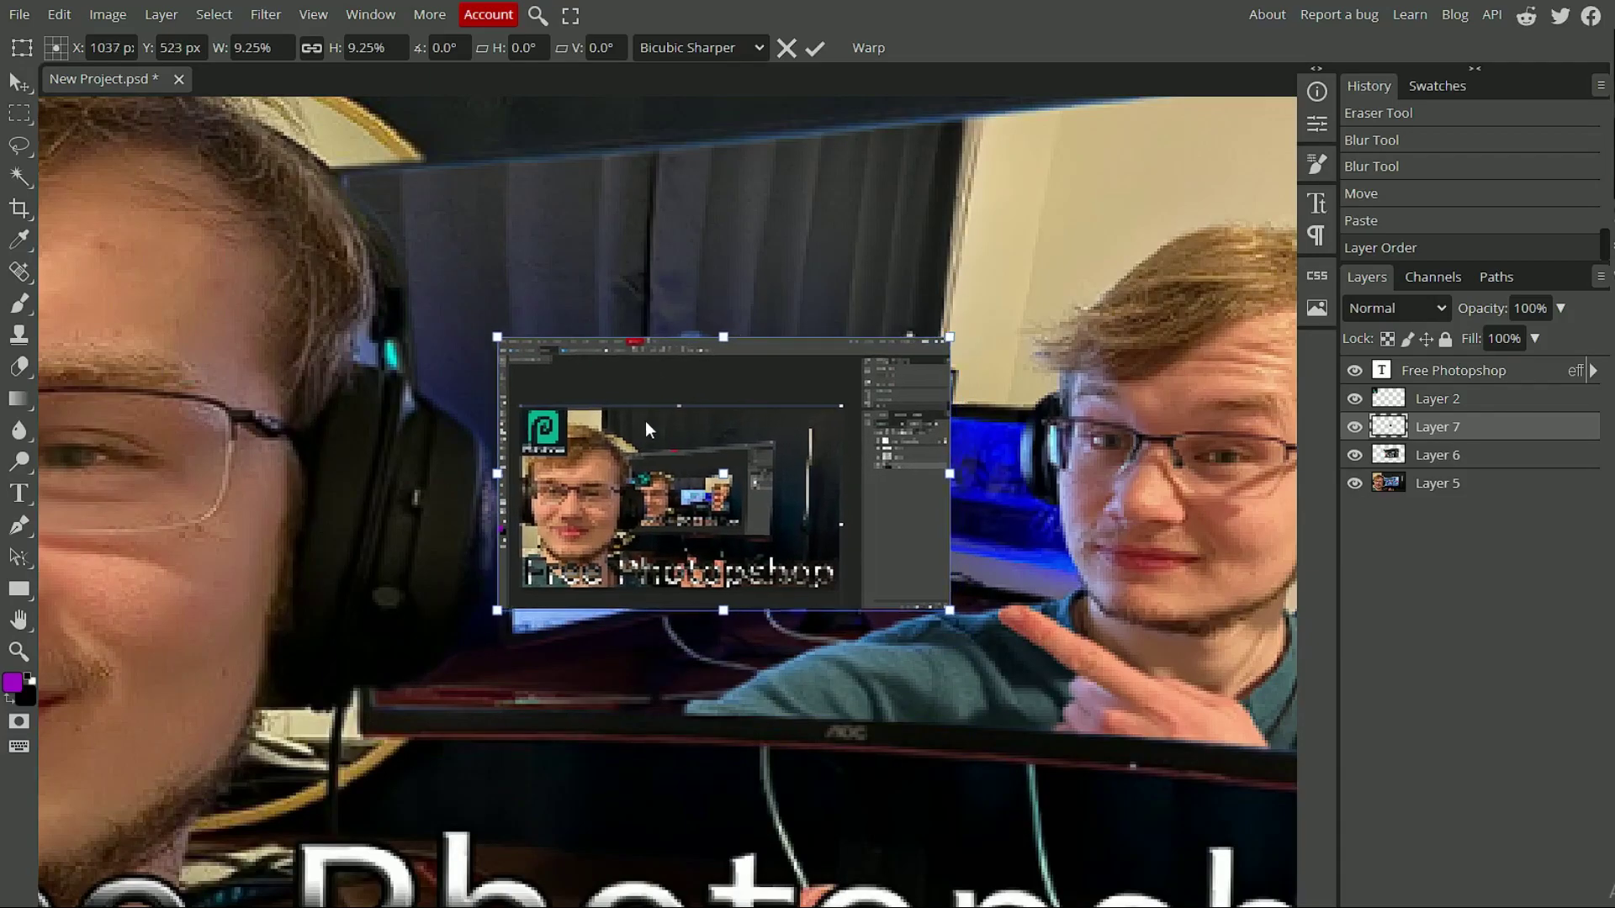
Step: Warp Layer 7 so its four corners and upper edge follow the outline of the nested curved monitor
right_click(748, 506)
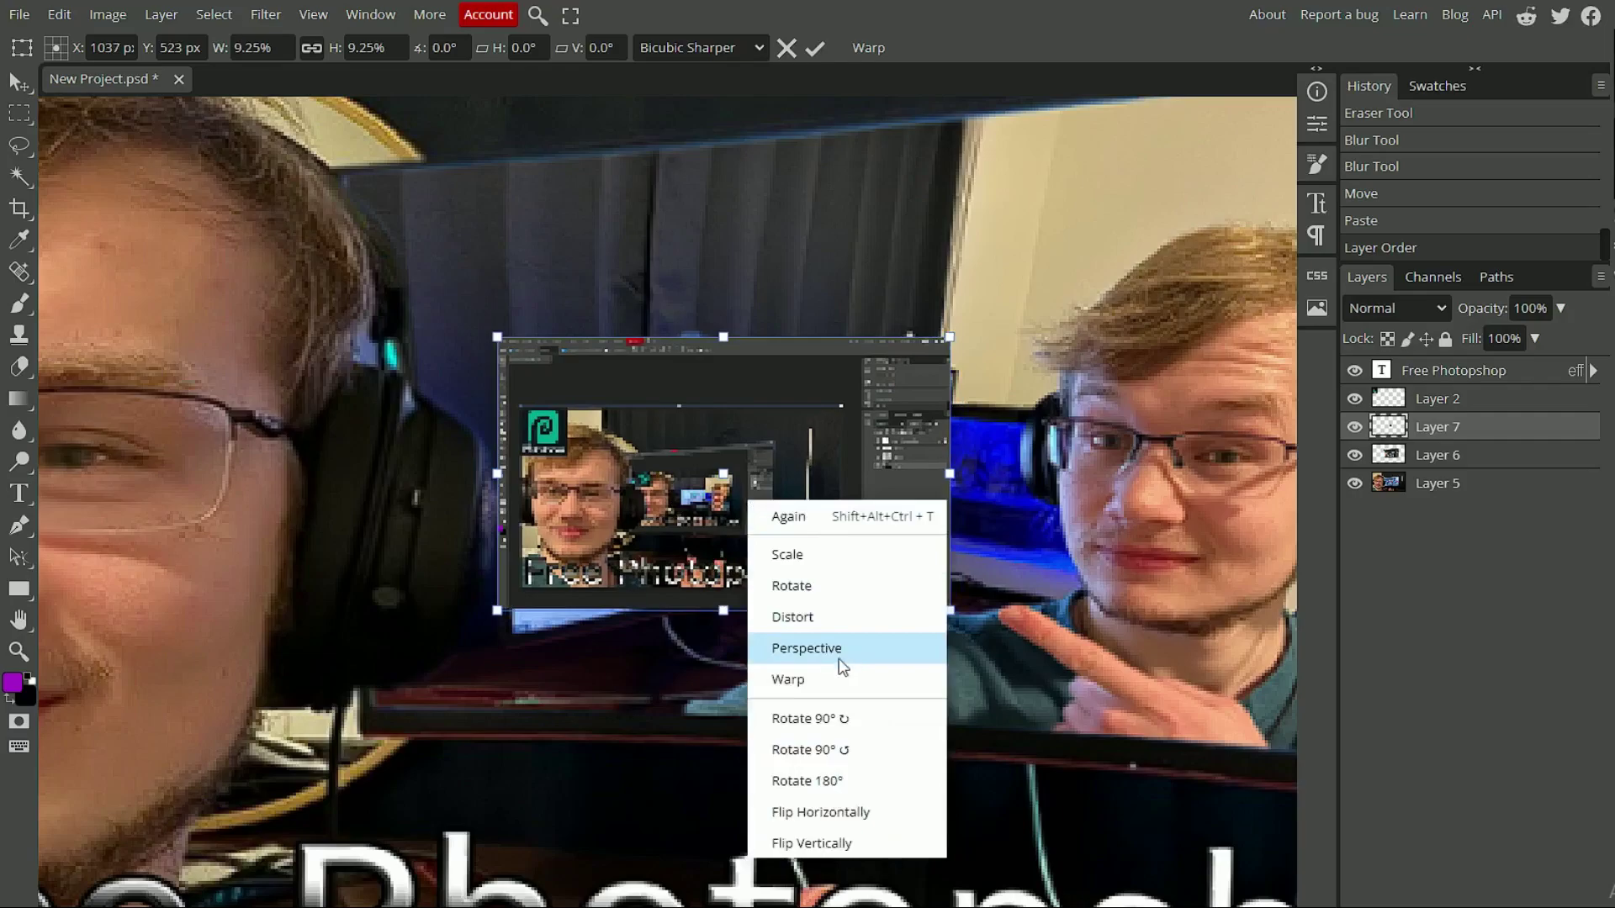
left_click(822, 680)
left_click_drag(496, 613, 509, 633)
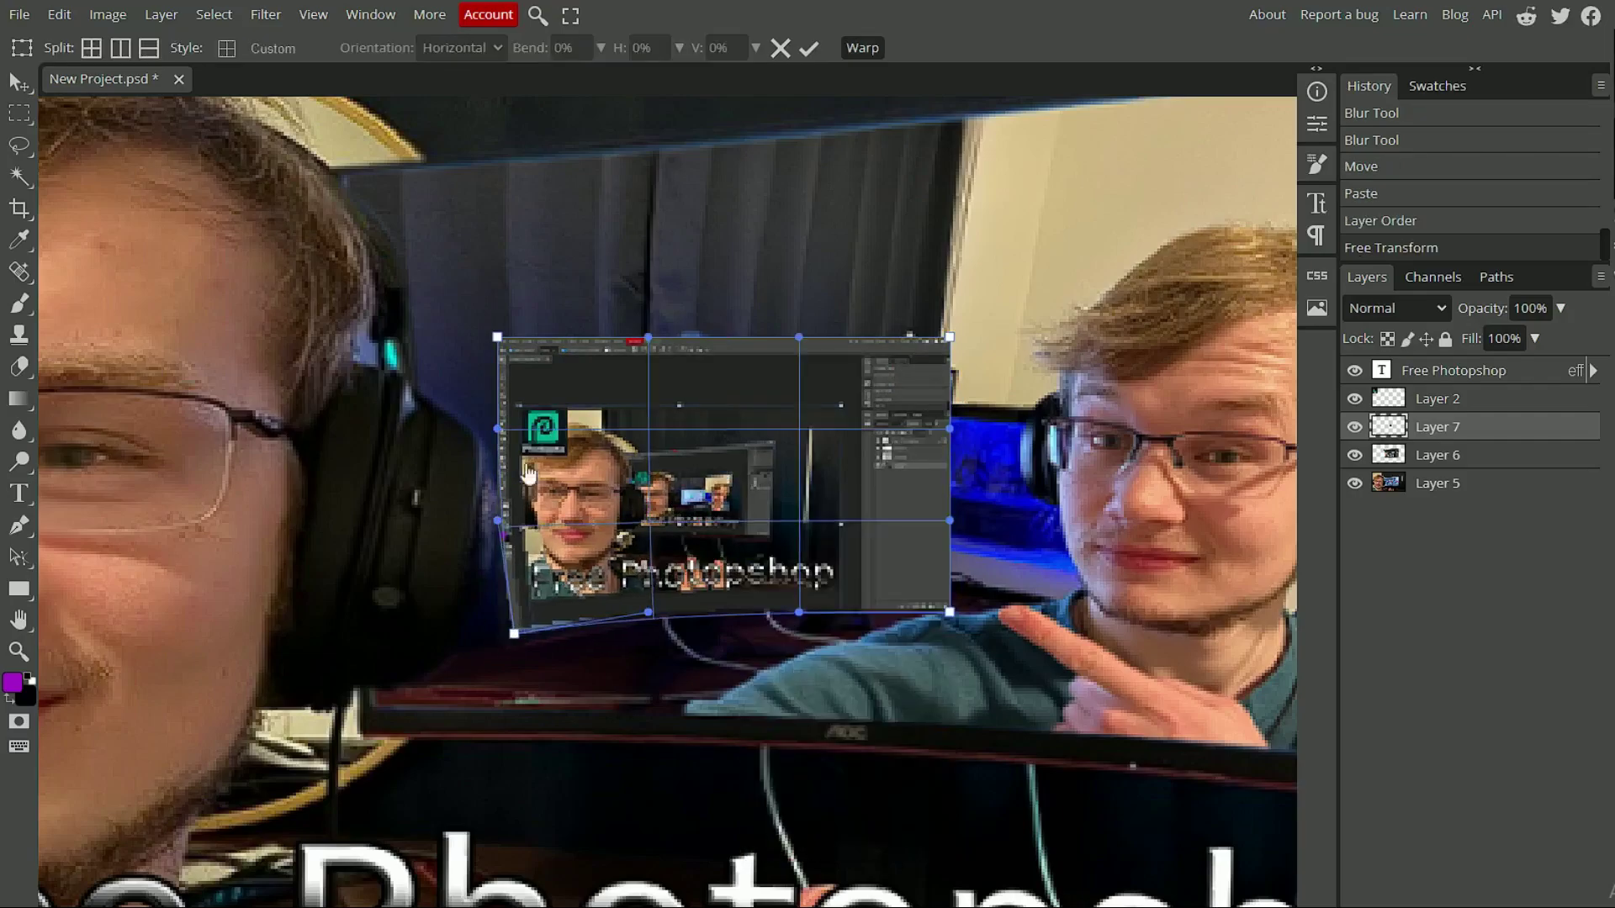
left_click_drag(497, 338, 514, 345)
left_click_drag(949, 612, 922, 560)
left_click_drag(950, 337, 953, 373)
left_click_drag(799, 337, 816, 376)
left_click_drag(647, 337, 648, 351)
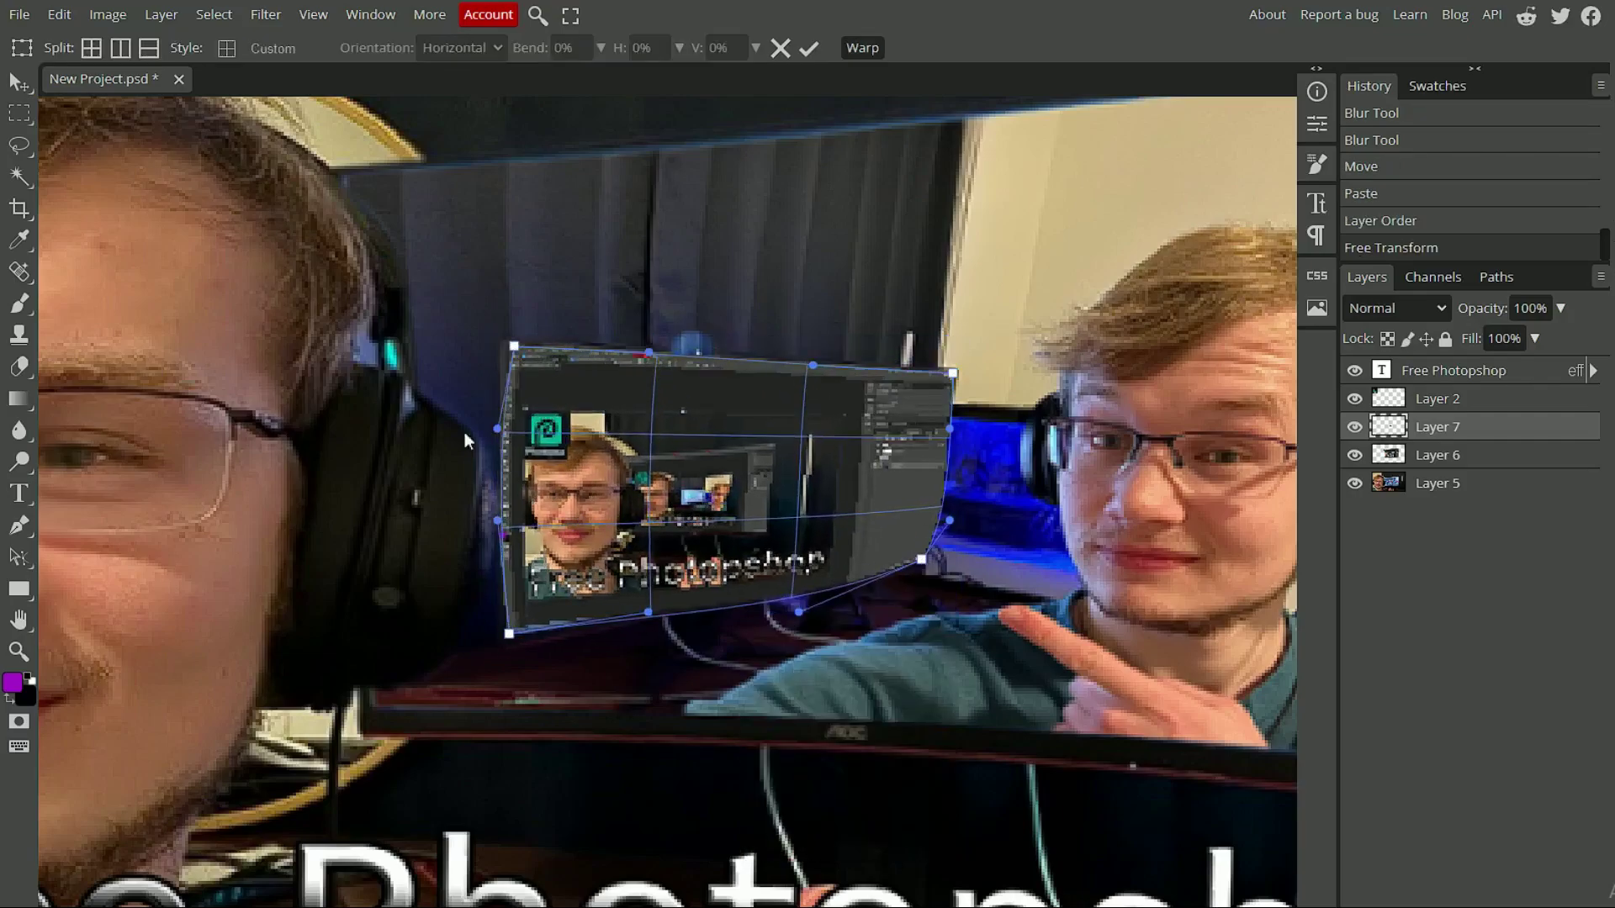
Step: Pull Layer 7's side and lower warp handles inward and refine its two lower corners to fit the nested monitor
left_click_drag(497, 429, 514, 433)
left_click_drag(497, 521, 512, 523)
left_click_drag(798, 612, 795, 582)
left_click_drag(949, 521, 930, 522)
mouse_move(950, 428)
left_mouse_down()
mouse_move(931, 434)
mouse_move(946, 437)
left_mouse_up()
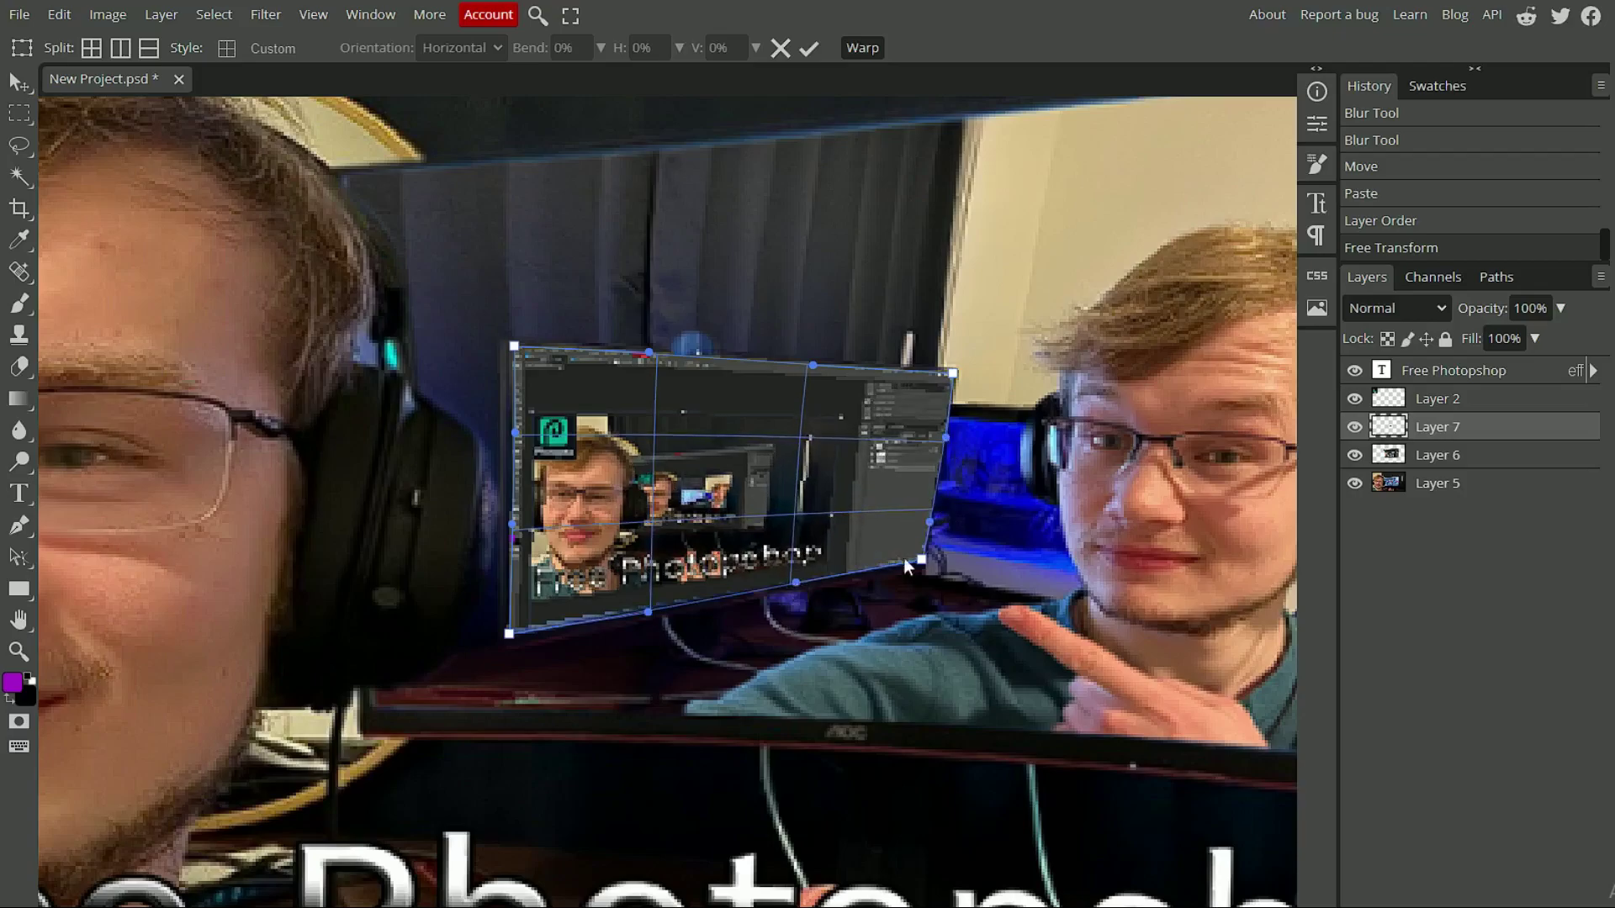
left_click_drag(922, 560, 925, 561)
left_click_drag(509, 633, 513, 639)
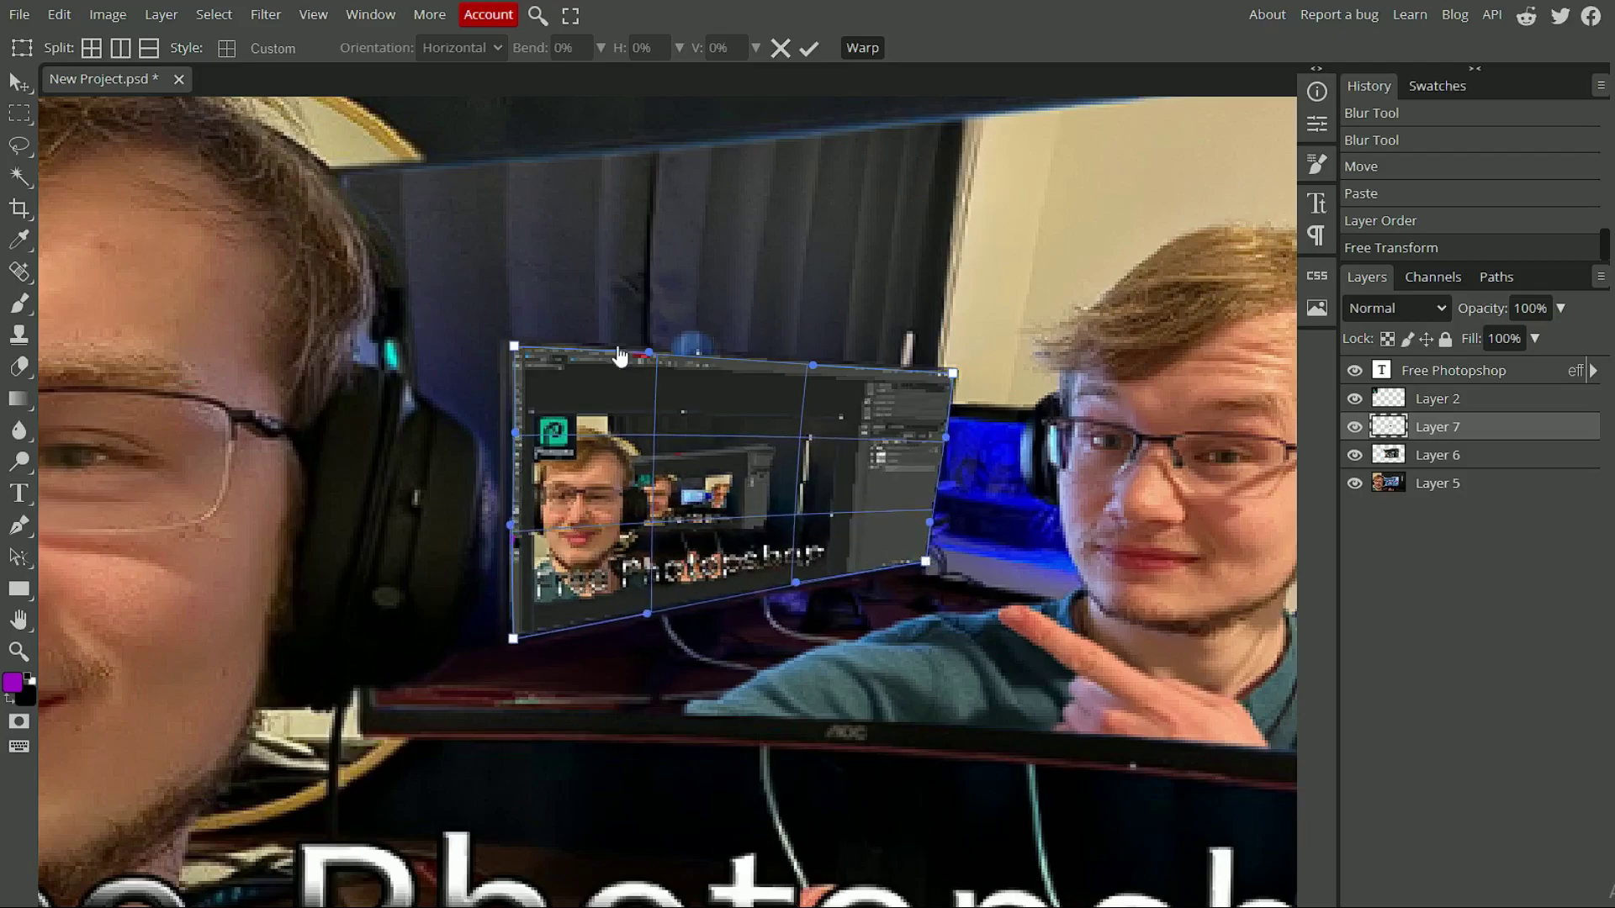
Step: Soften the edges of the small nested screenshot with the Blur tool at 50% strength, reducing the brush size to 10
left_click(535, 610)
key("r")
left_click_drag(534, 611, 538, 547)
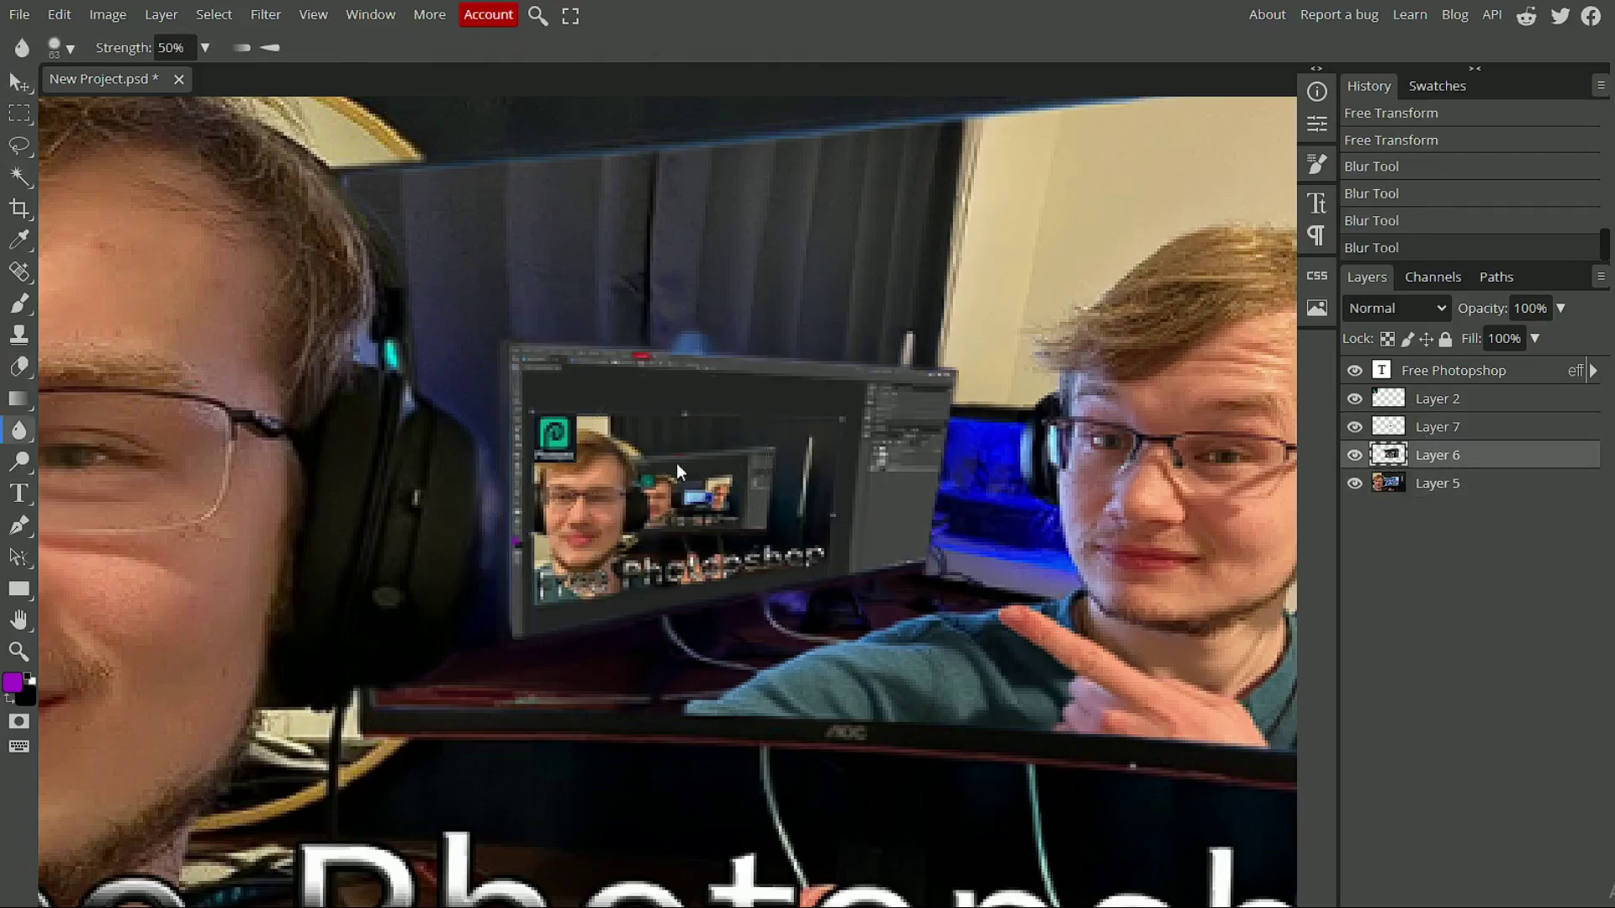
left_click(63, 48)
left_click_drag(218, 538, 252, 505)
key("ctrl+z")
left_click(969, 447)
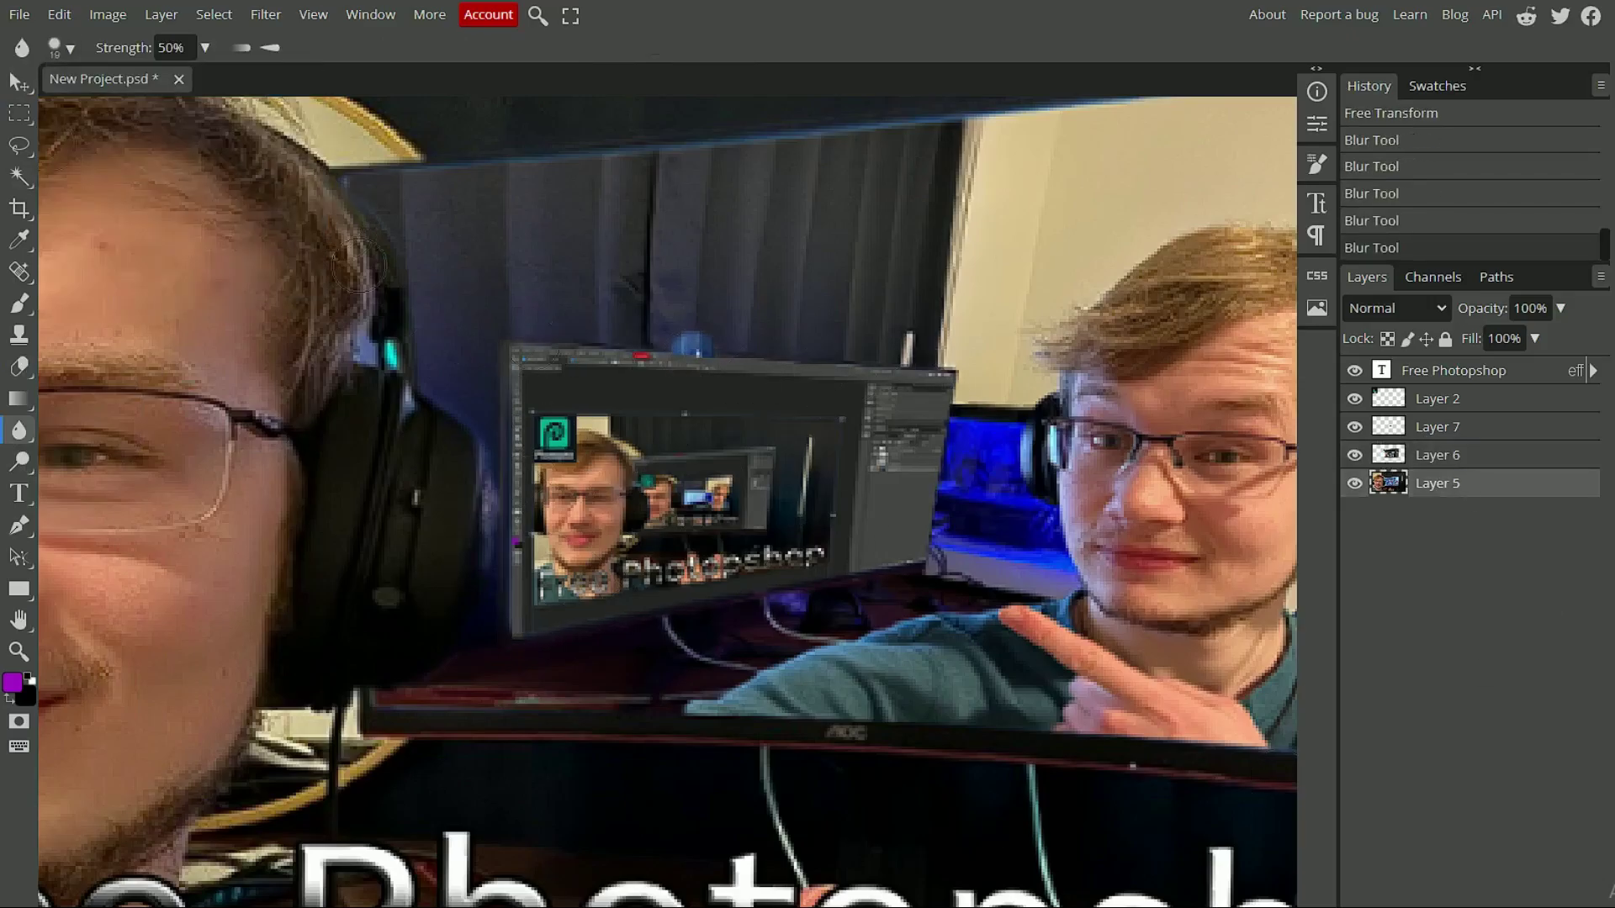
Step: Duplicate Layer 7 and transform the copy to fit the tiny monitor inside the nested screenshot
key("v")
scroll(846, 553, "up", 5)
left_click(1424, 425)
key("ctrl+j")
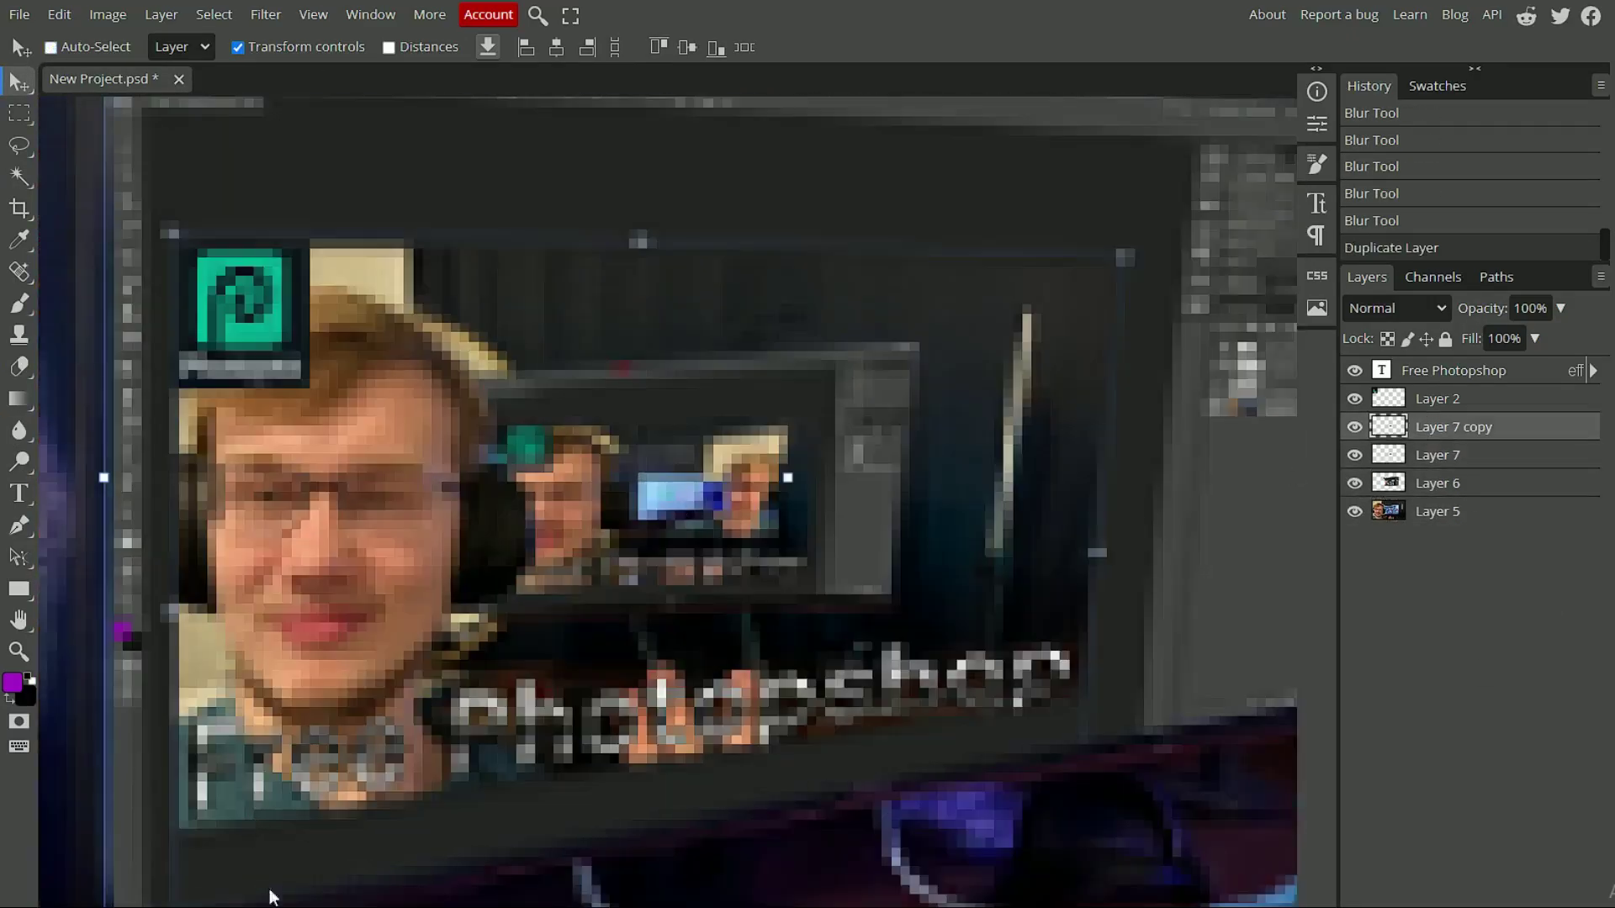
key("alt+ctrl+t")
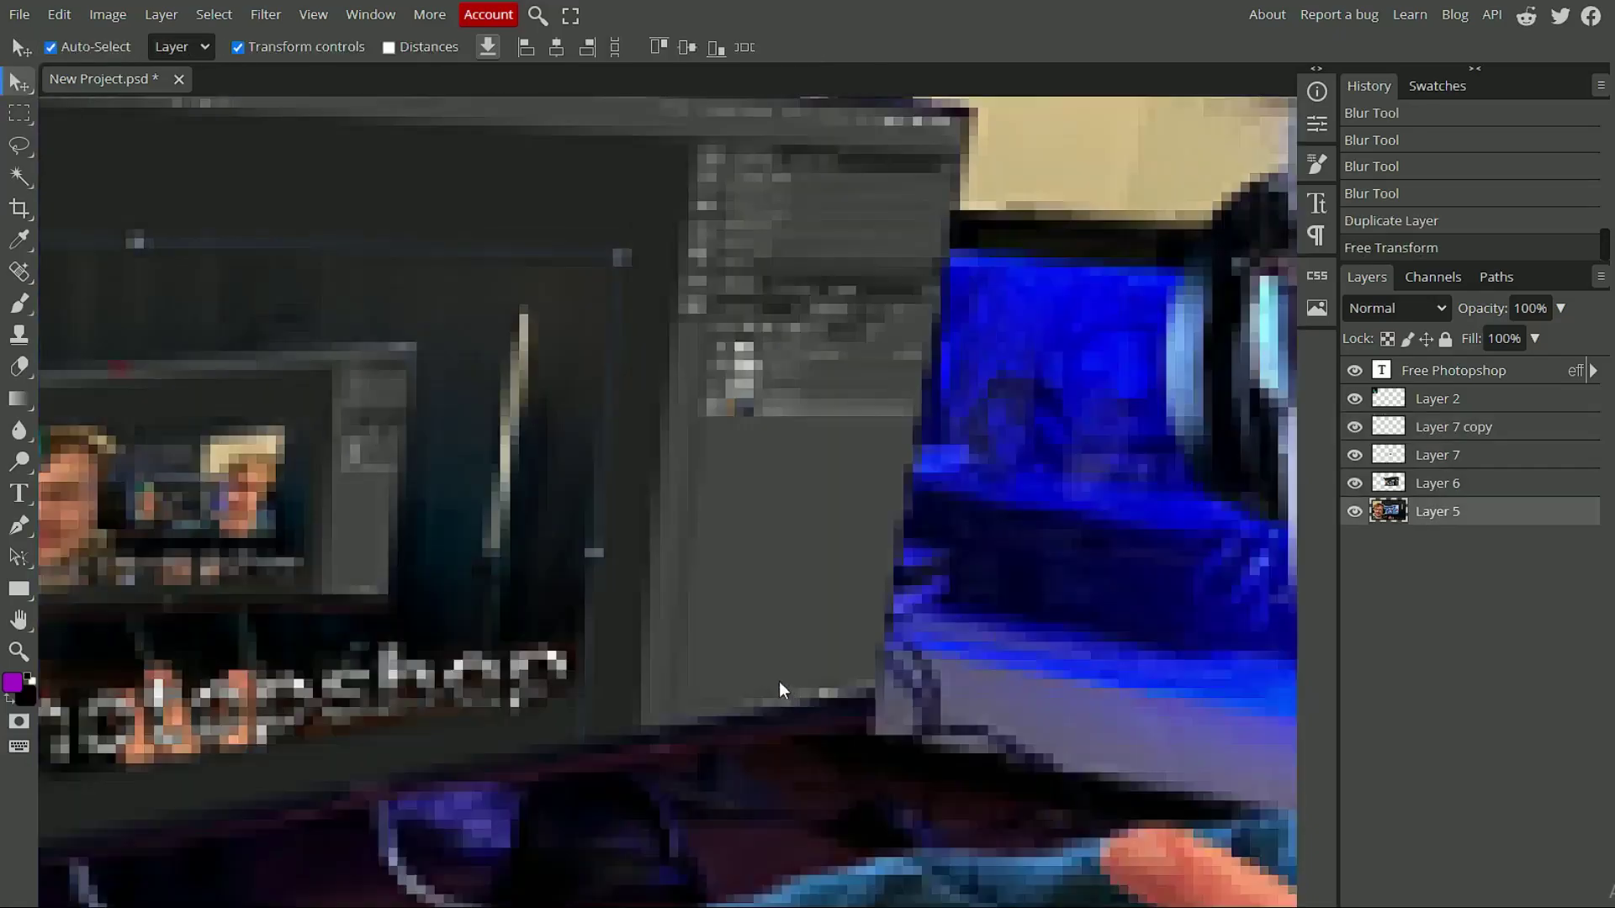
scroll(779, 681, "down", 5)
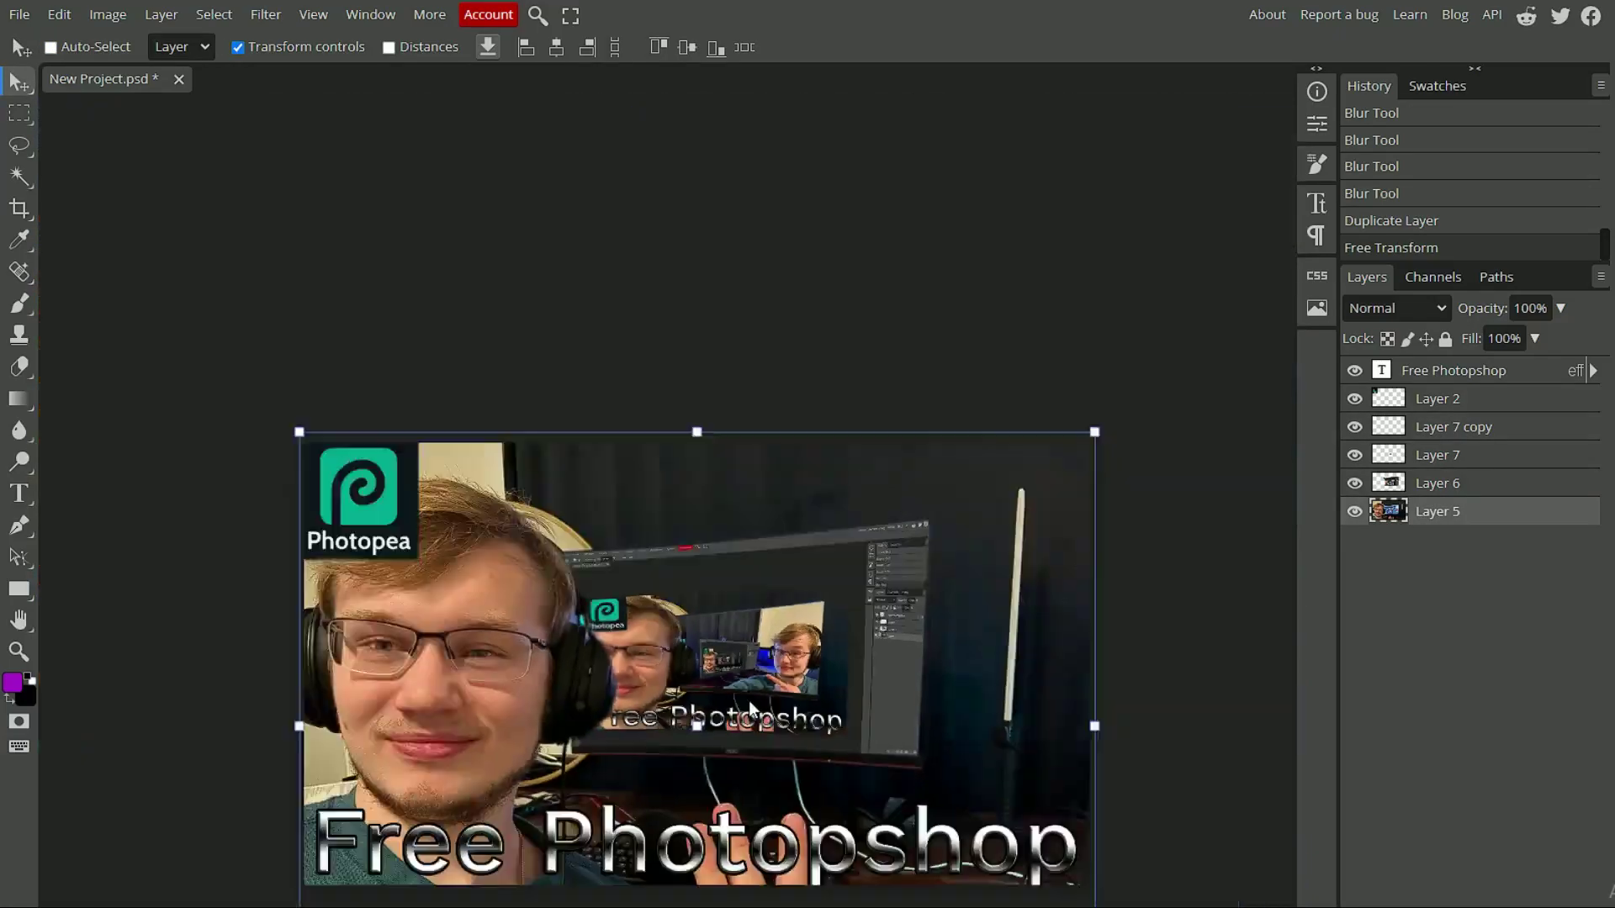
scroll(748, 700, "up", 3)
scroll(782, 670, "down", 3)
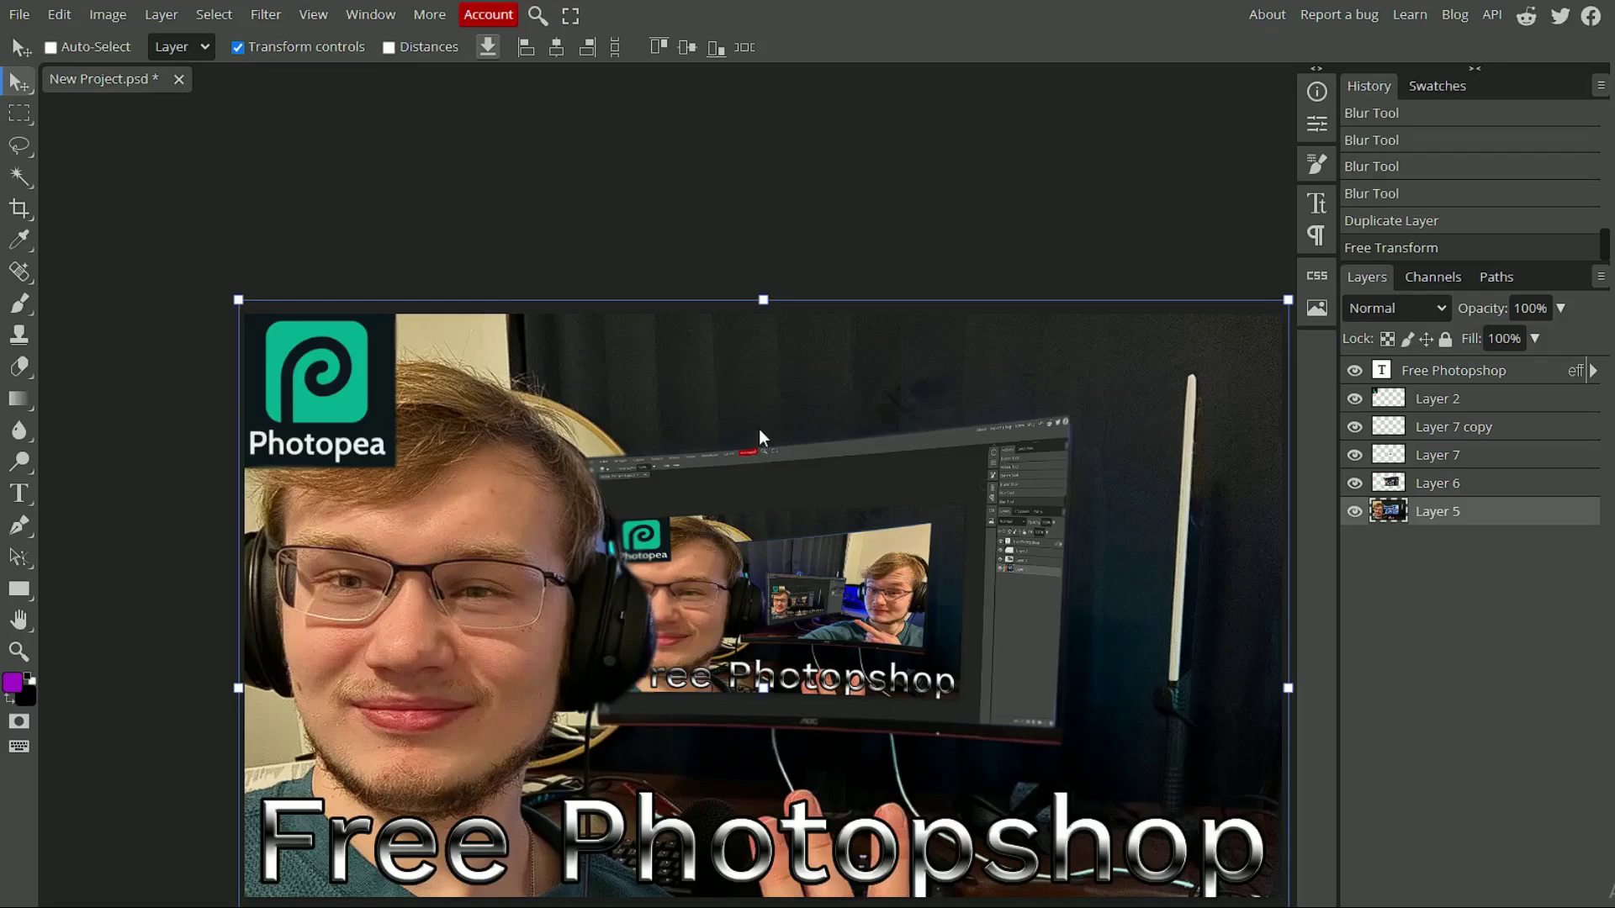
Step: Create a second blank project of 1920 × 1080 px with a white background, and return to the original composition
left_click(28, 17)
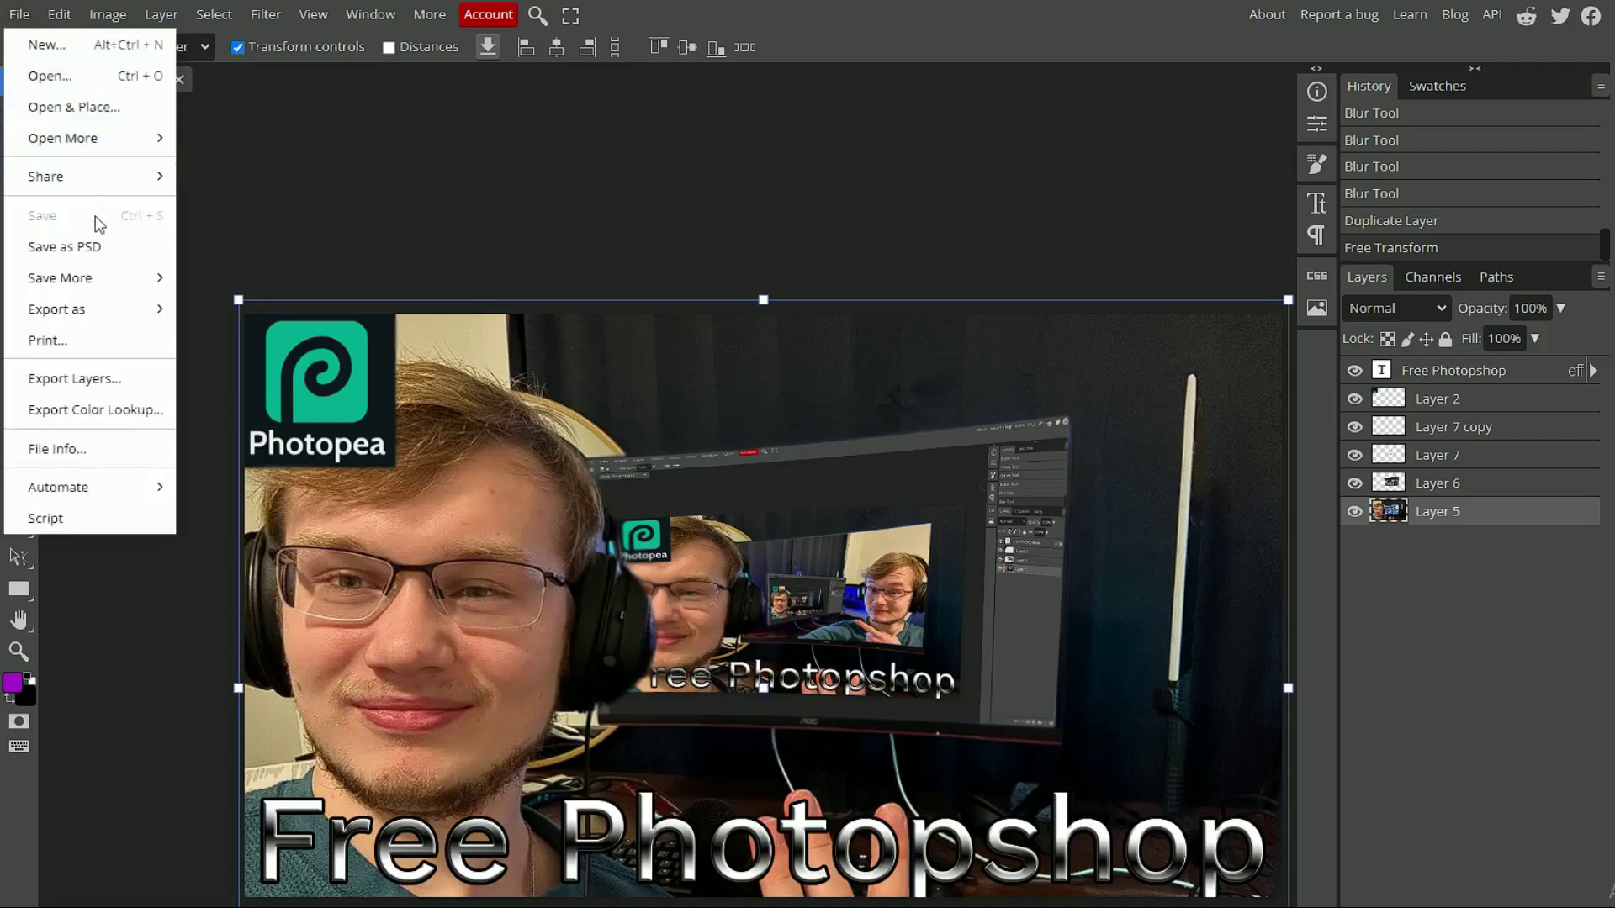
mouse_move(107, 266)
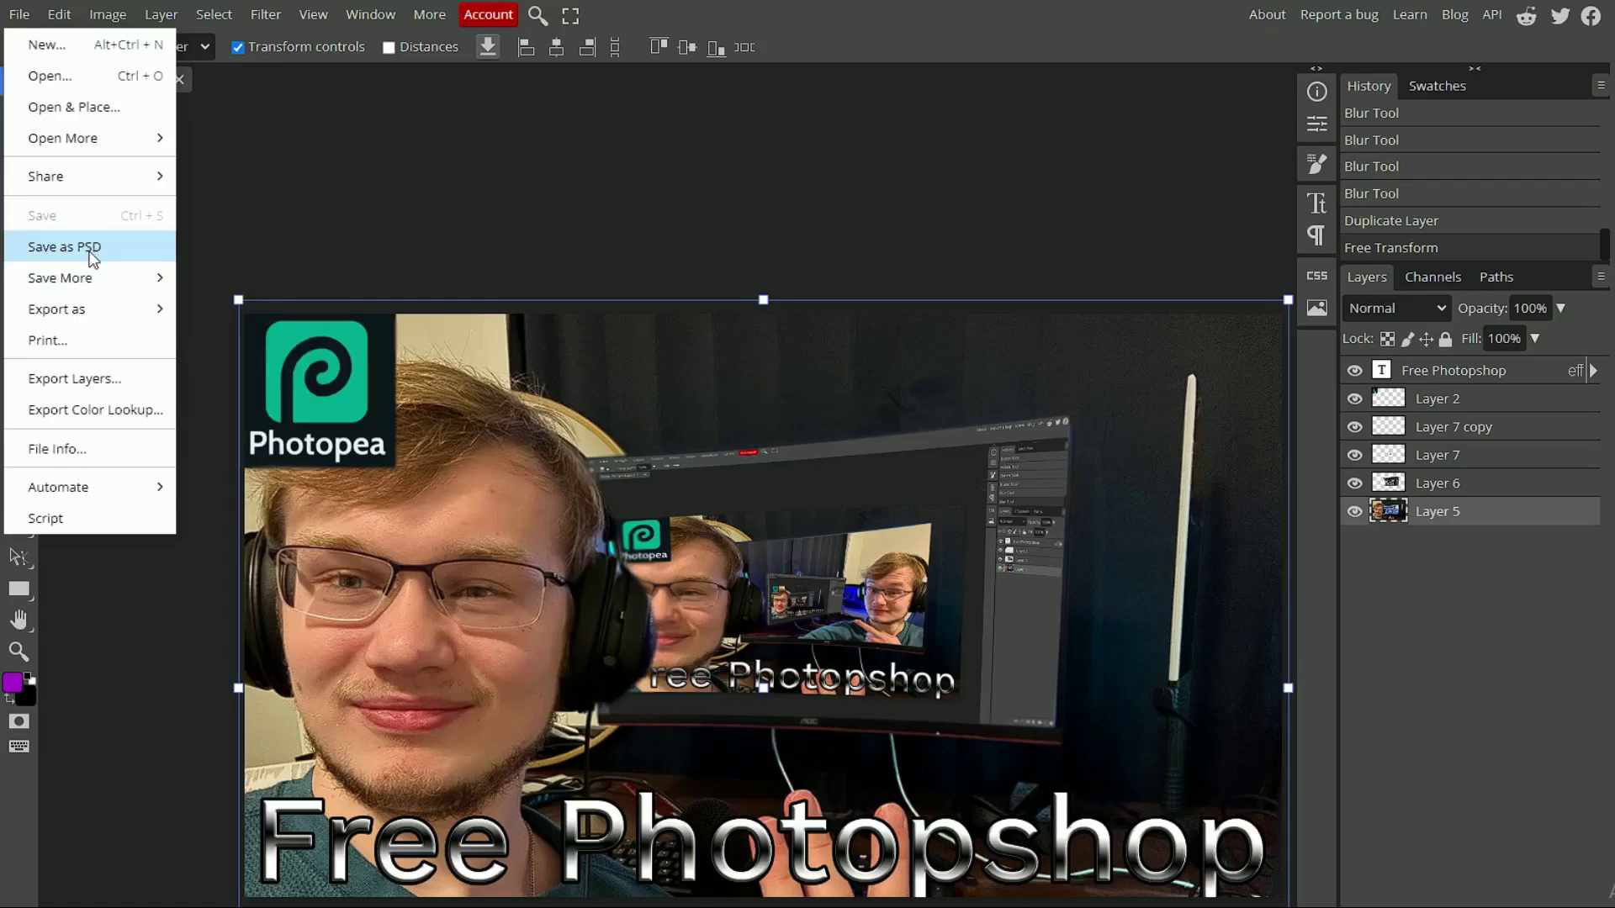
left_click(27, 15)
left_click(27, 15)
left_click(55, 46)
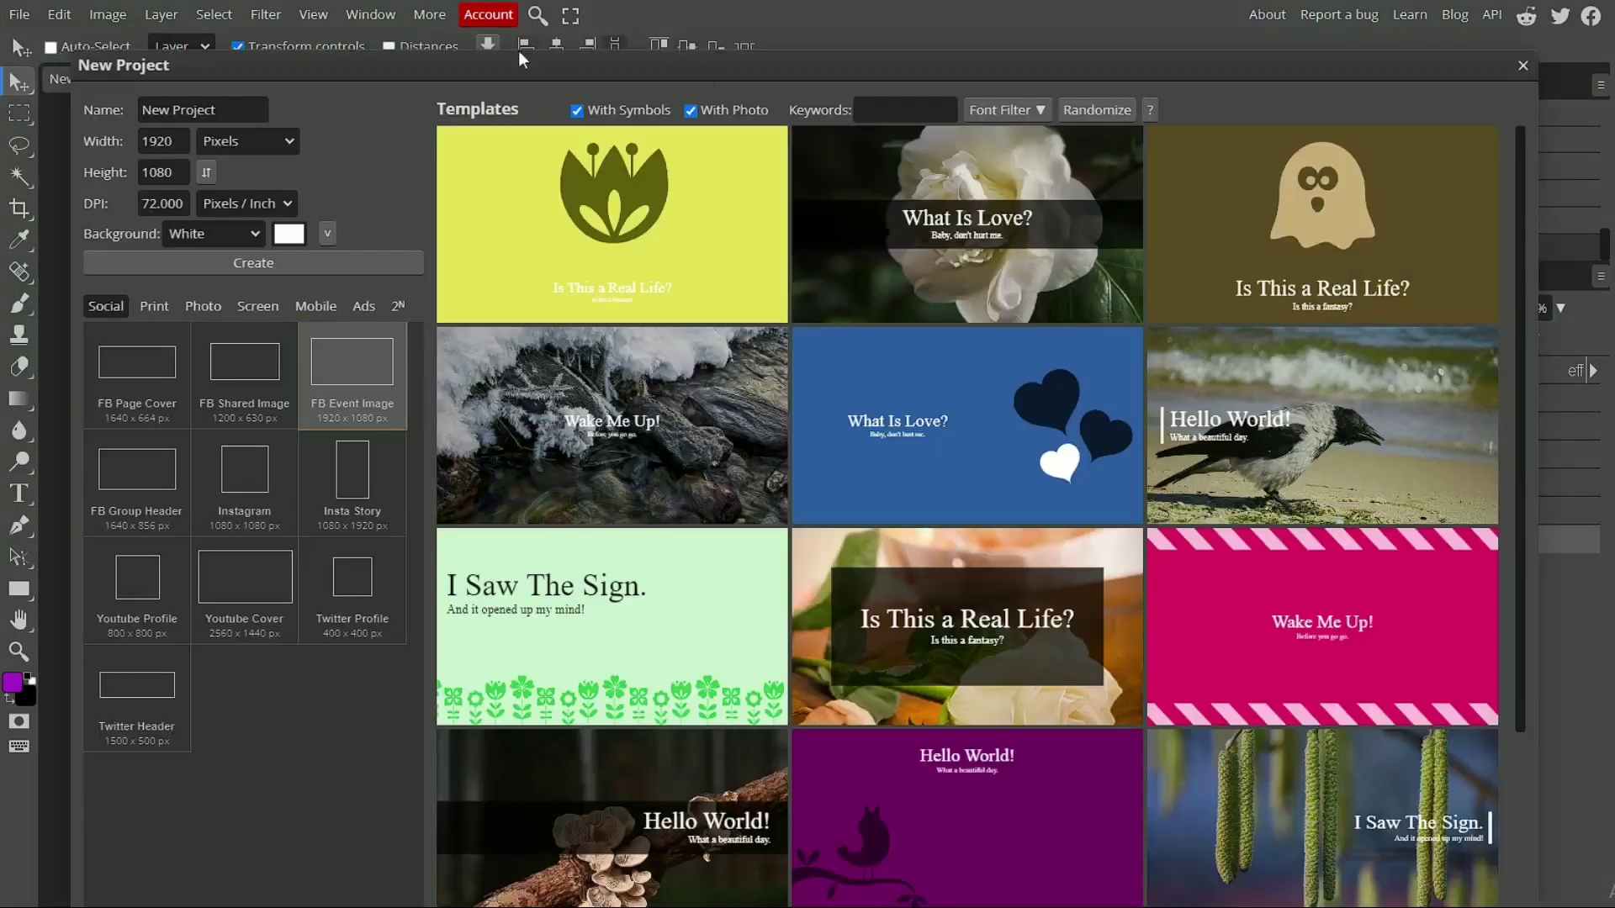
left_click(362, 266)
left_click(133, 77)
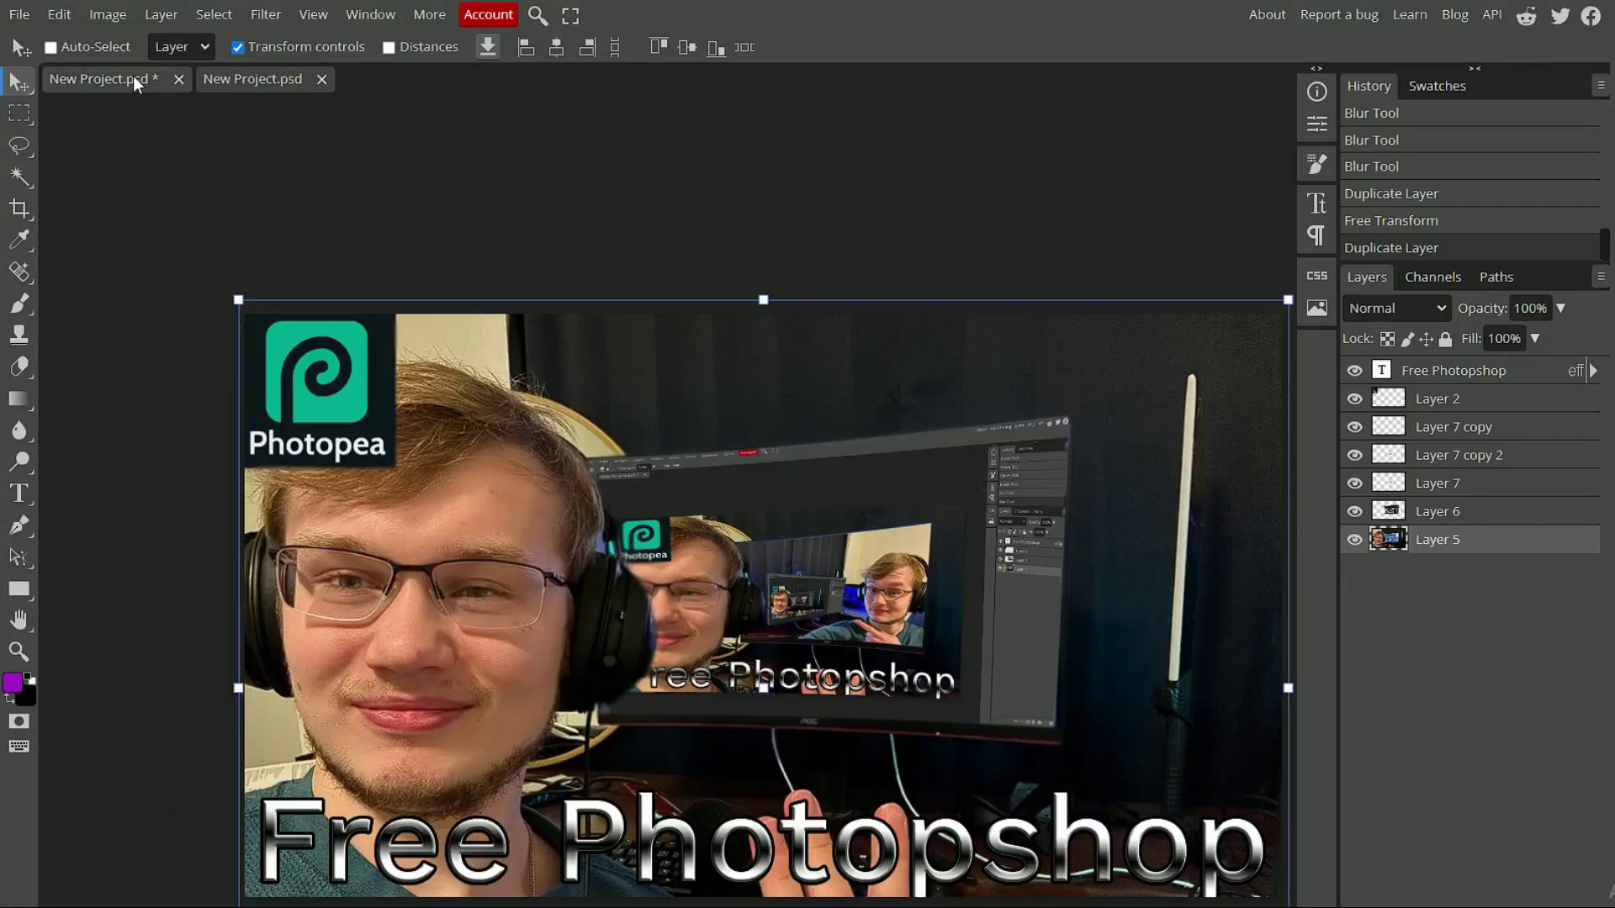
left_click(251, 78)
left_click(113, 78)
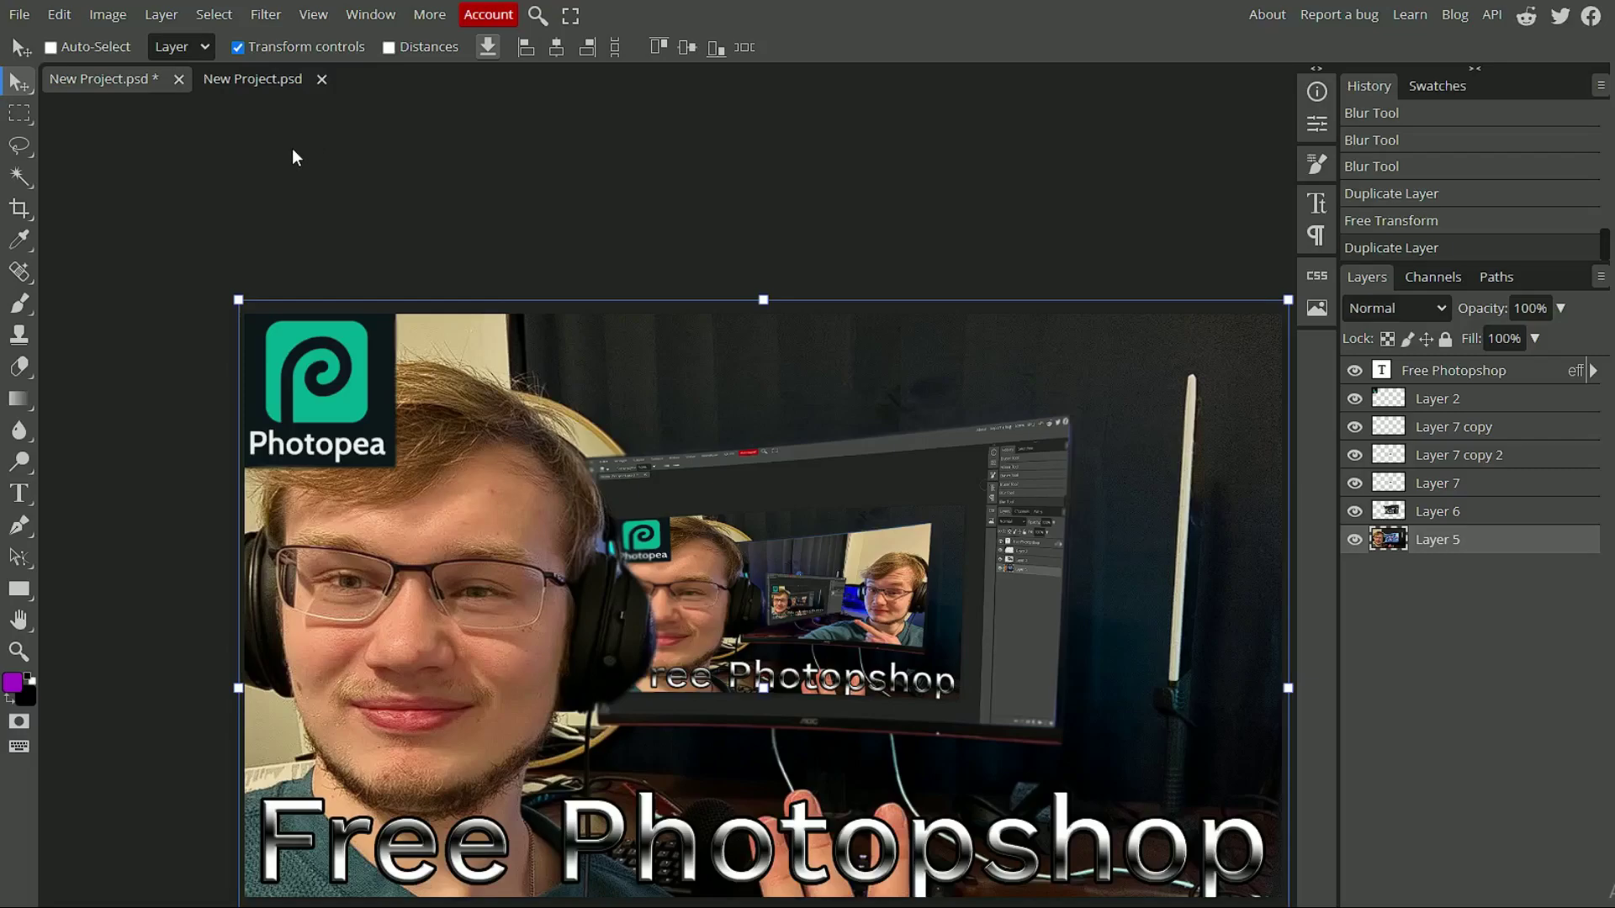
Step: Place the "transpaarent logo" image file into the composition and move its layer directly above Layer 2
left_click(19, 14)
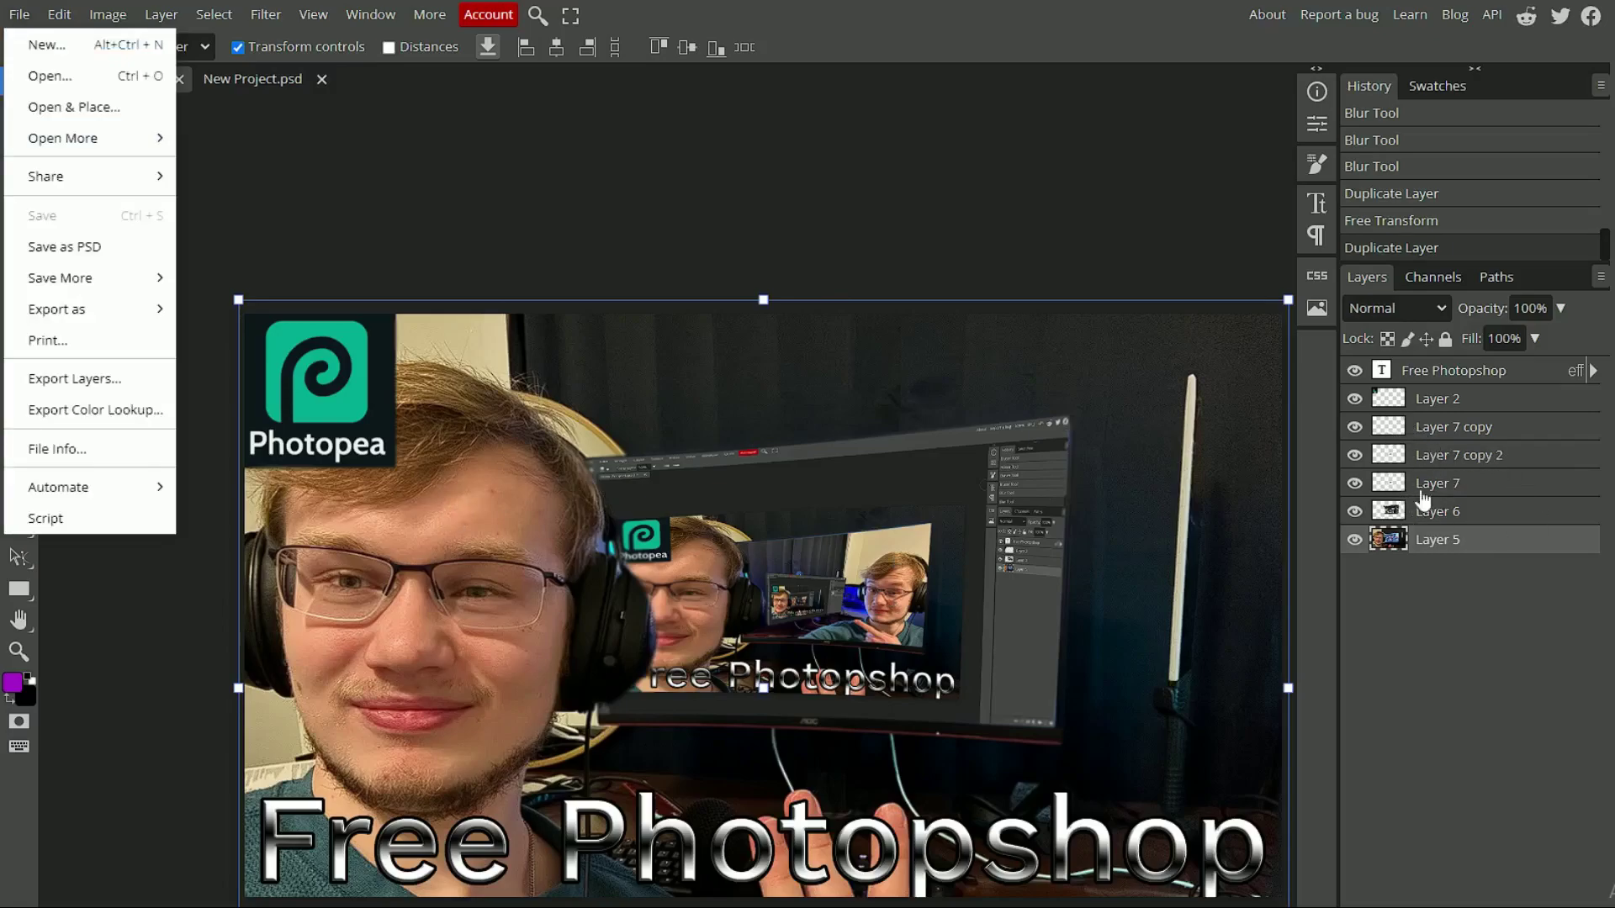
mouse_move(117, 318)
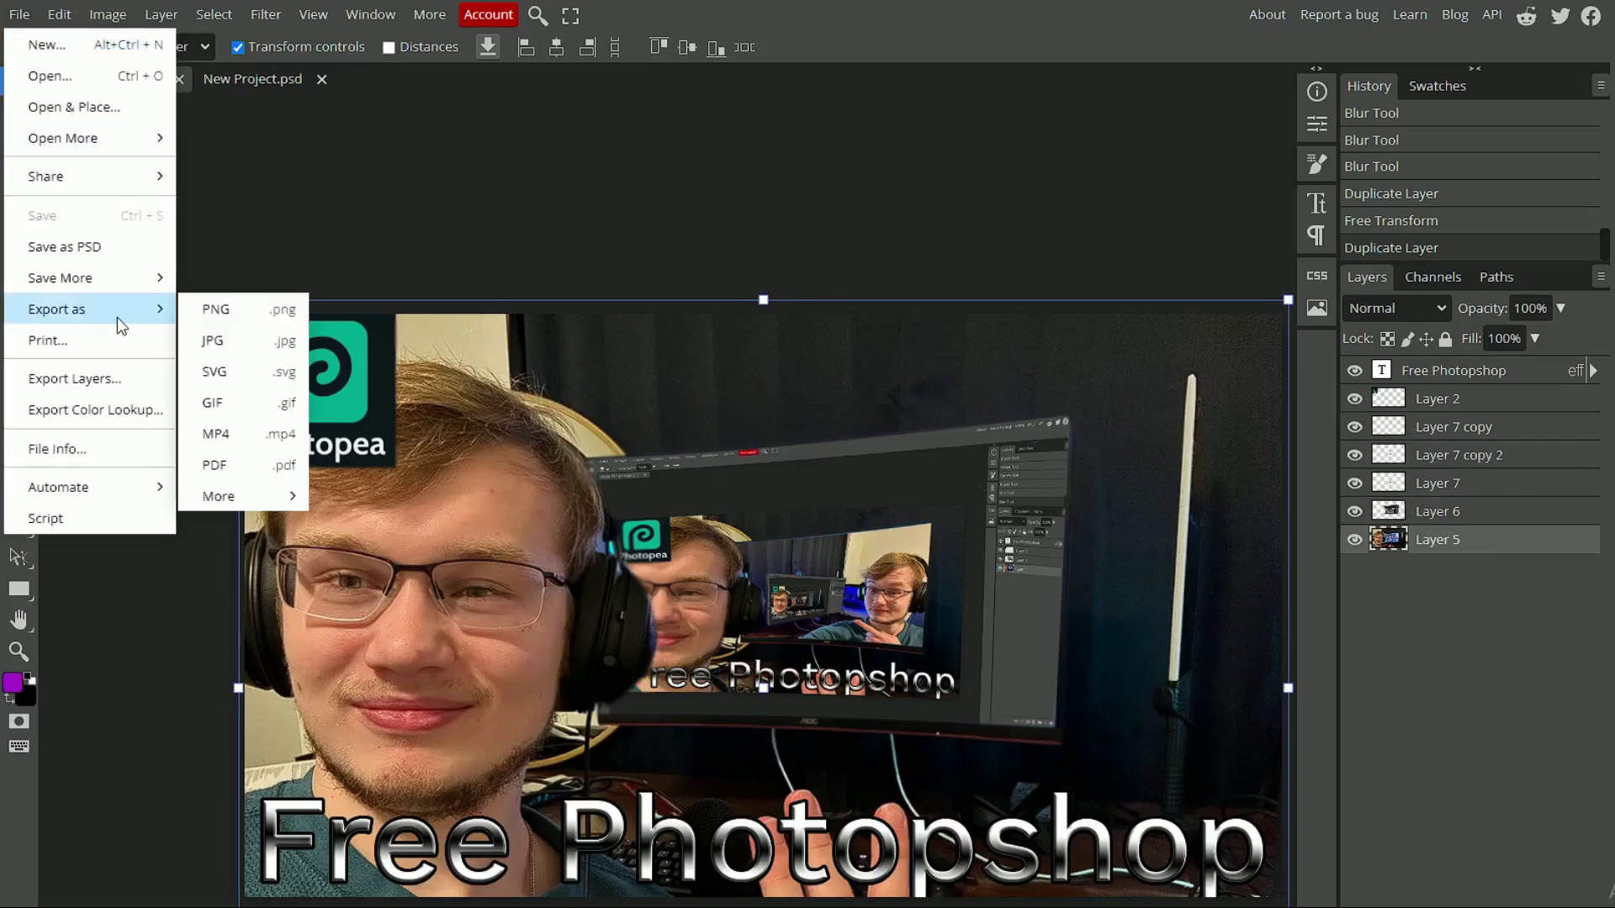
left_click(76, 116)
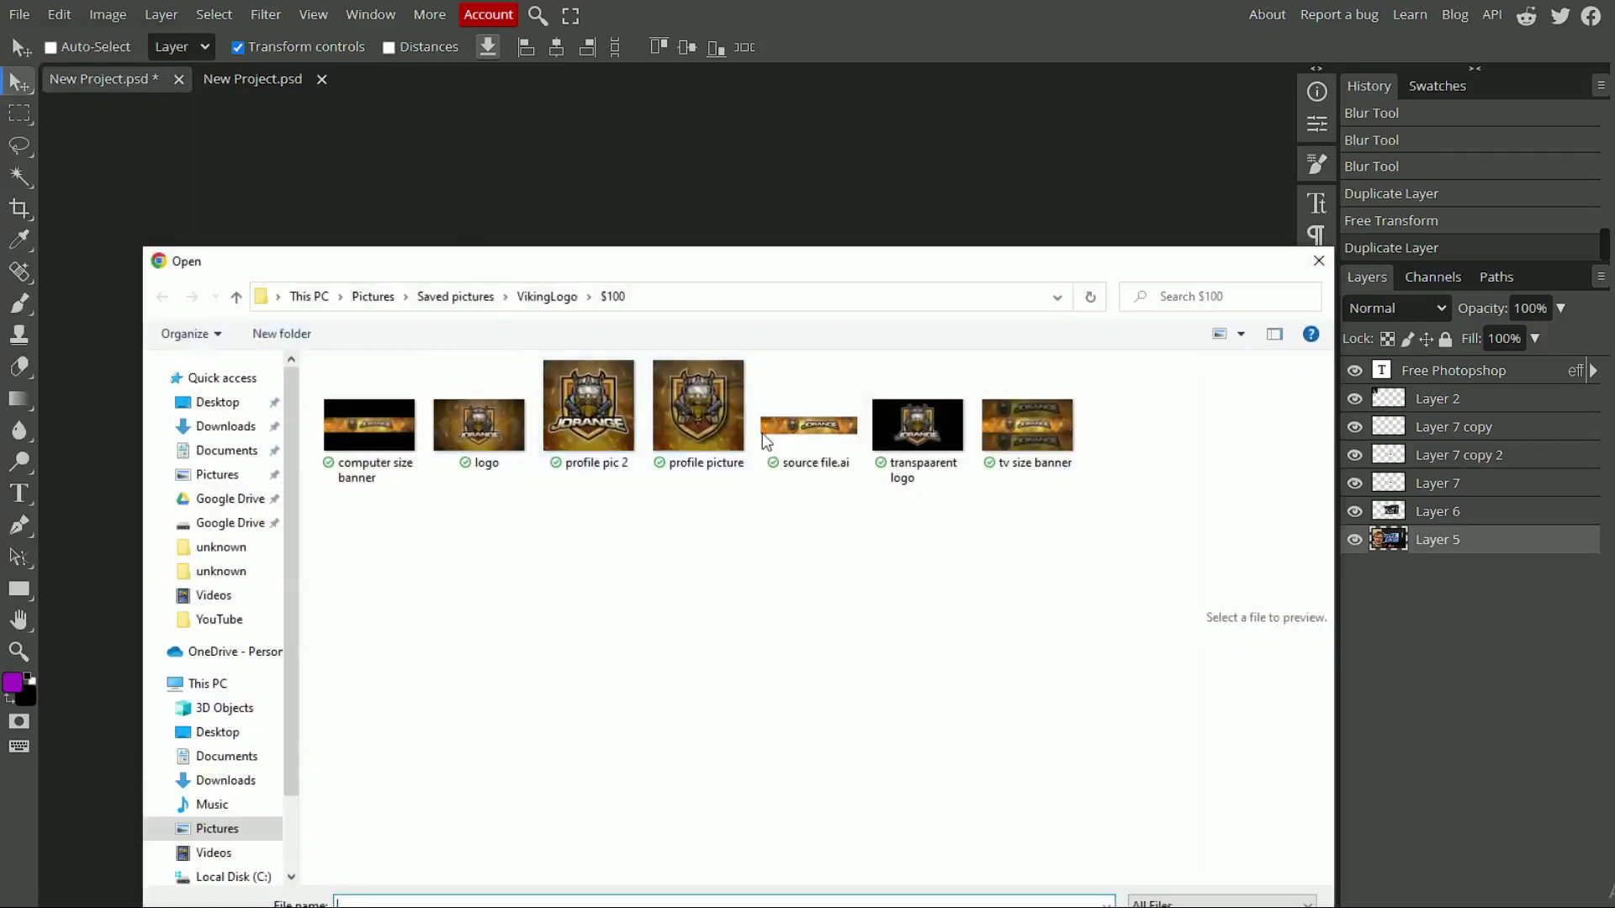
double_click(941, 431)
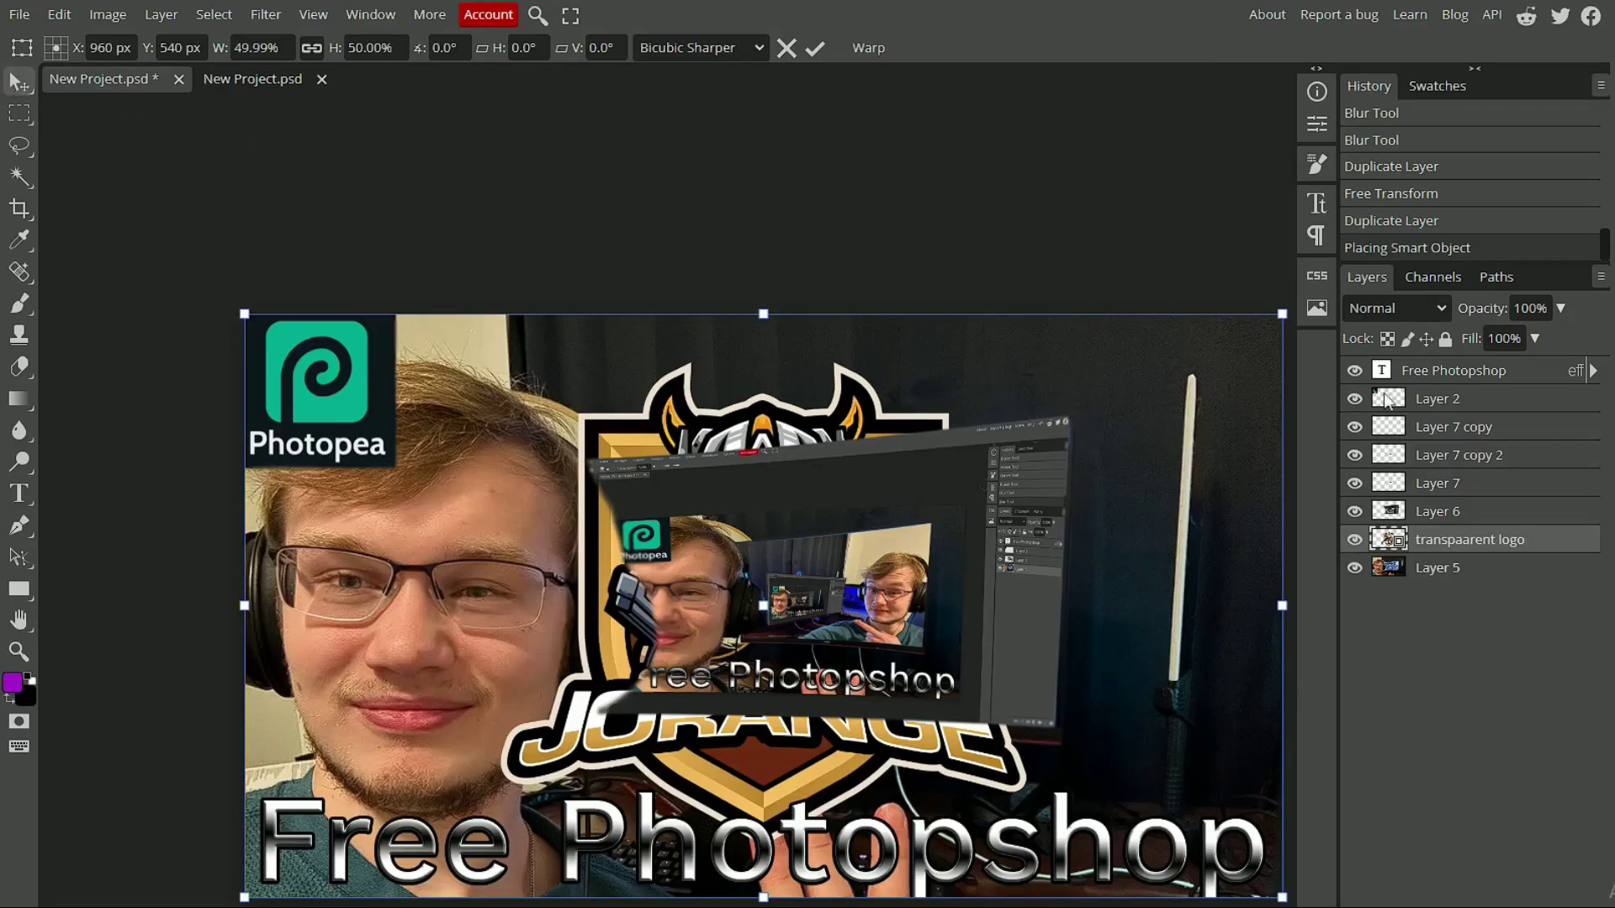
left_click_drag(1400, 551, 1430, 389)
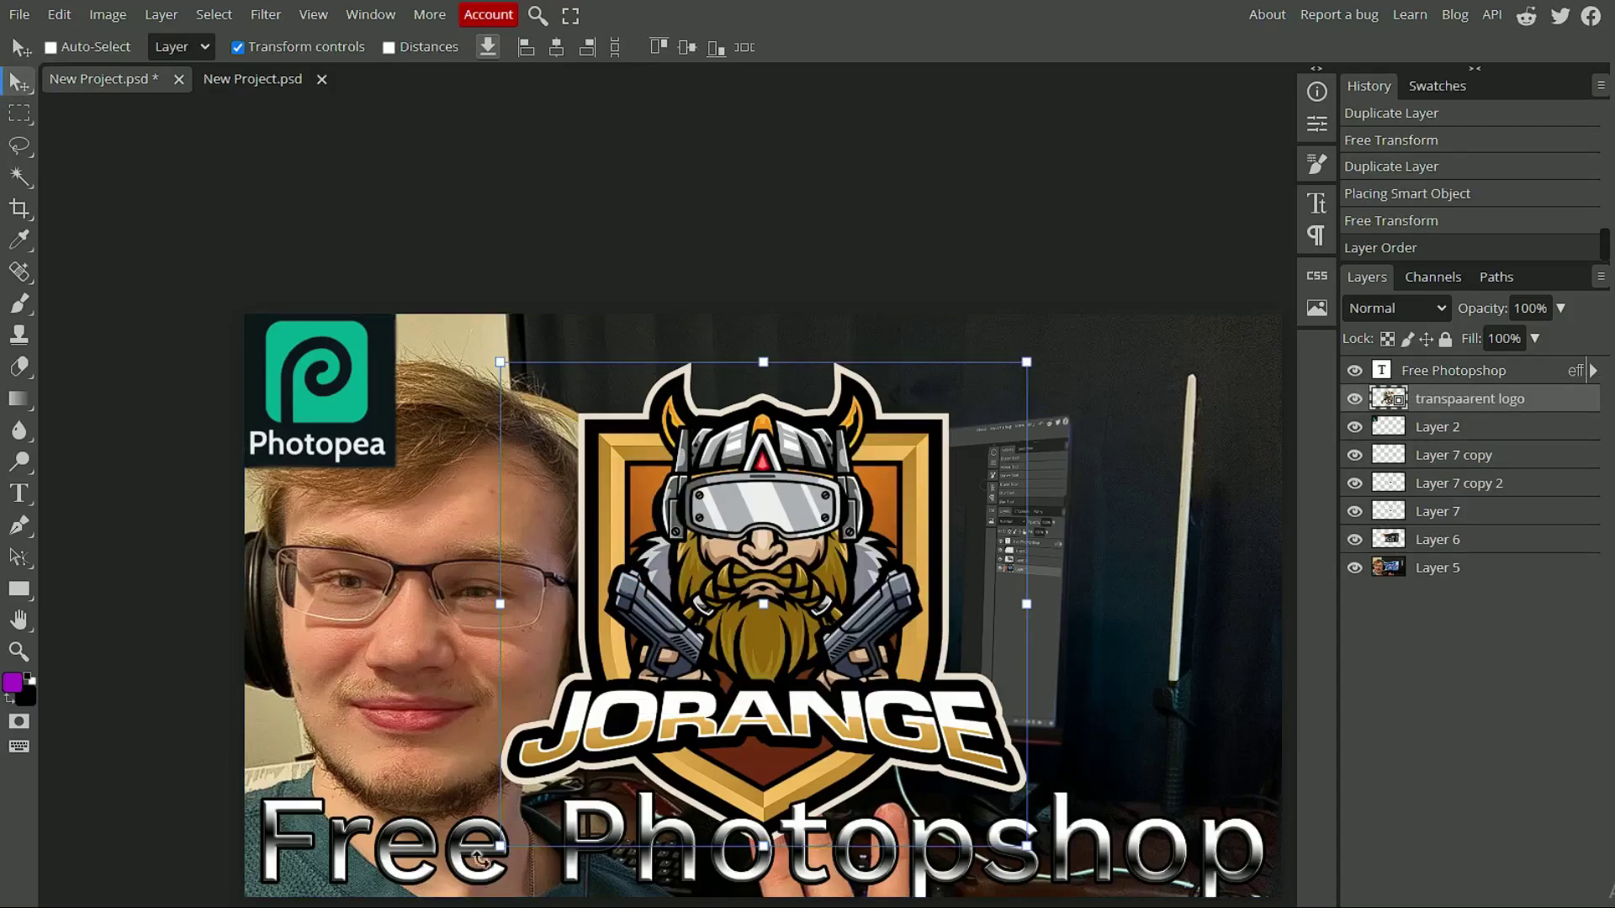
Step: Scale the viking logo to 4.04%, place it in the image's upper-right corner, and select Layer 5
left_click_drag(480, 858, 589, 775)
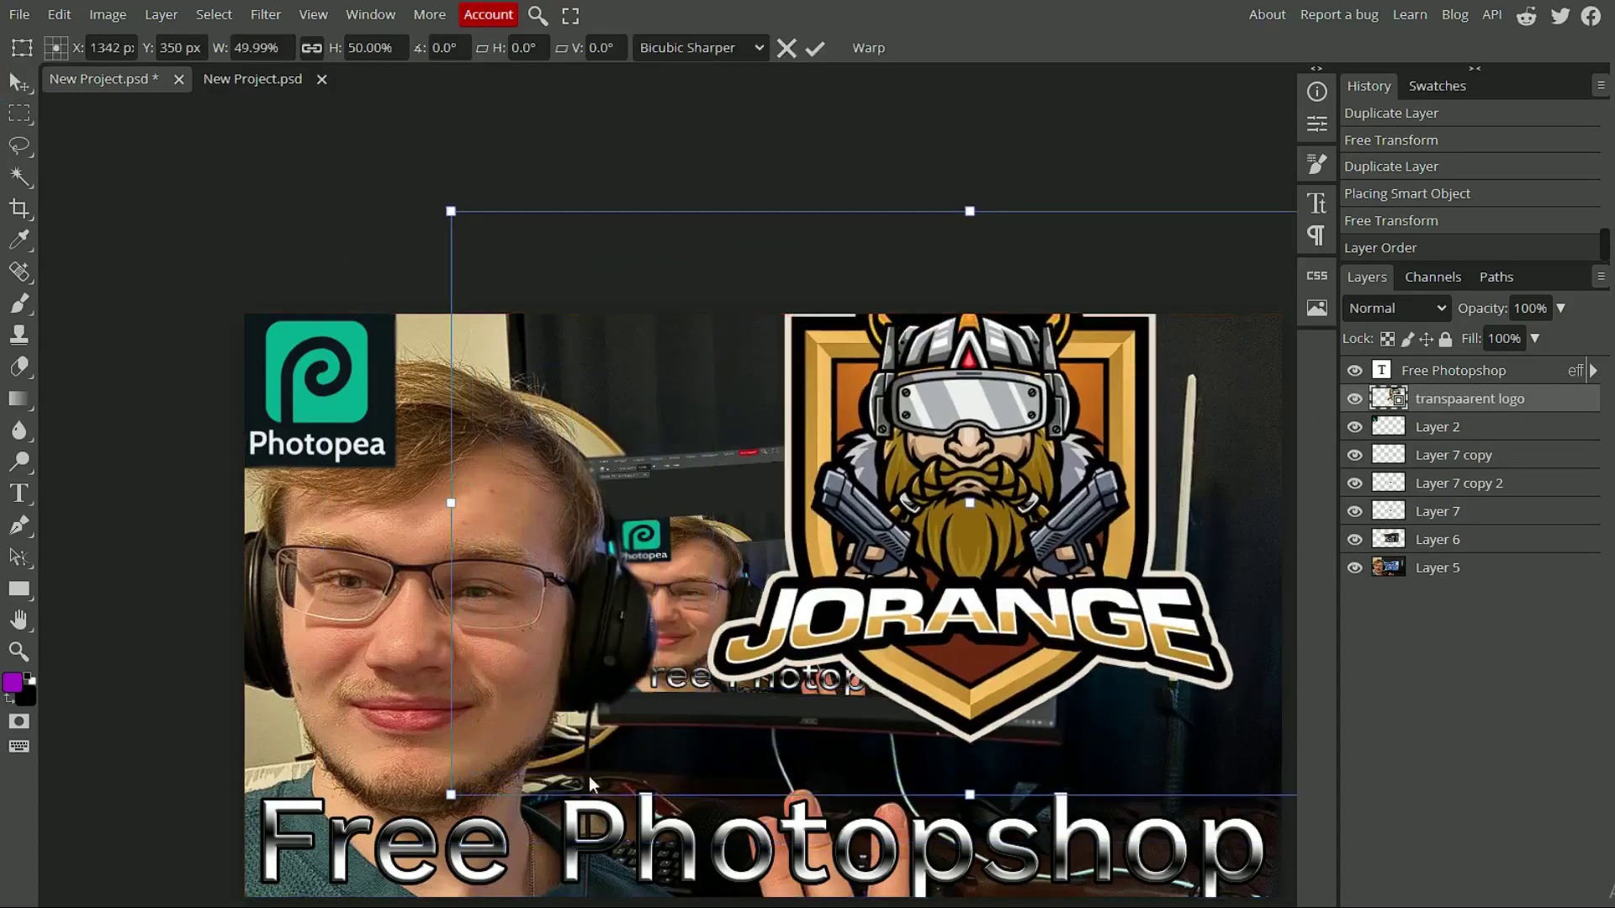
left_click_drag(450, 795, 1252, 360)
left_click_drag(1117, 409, 1265, 332)
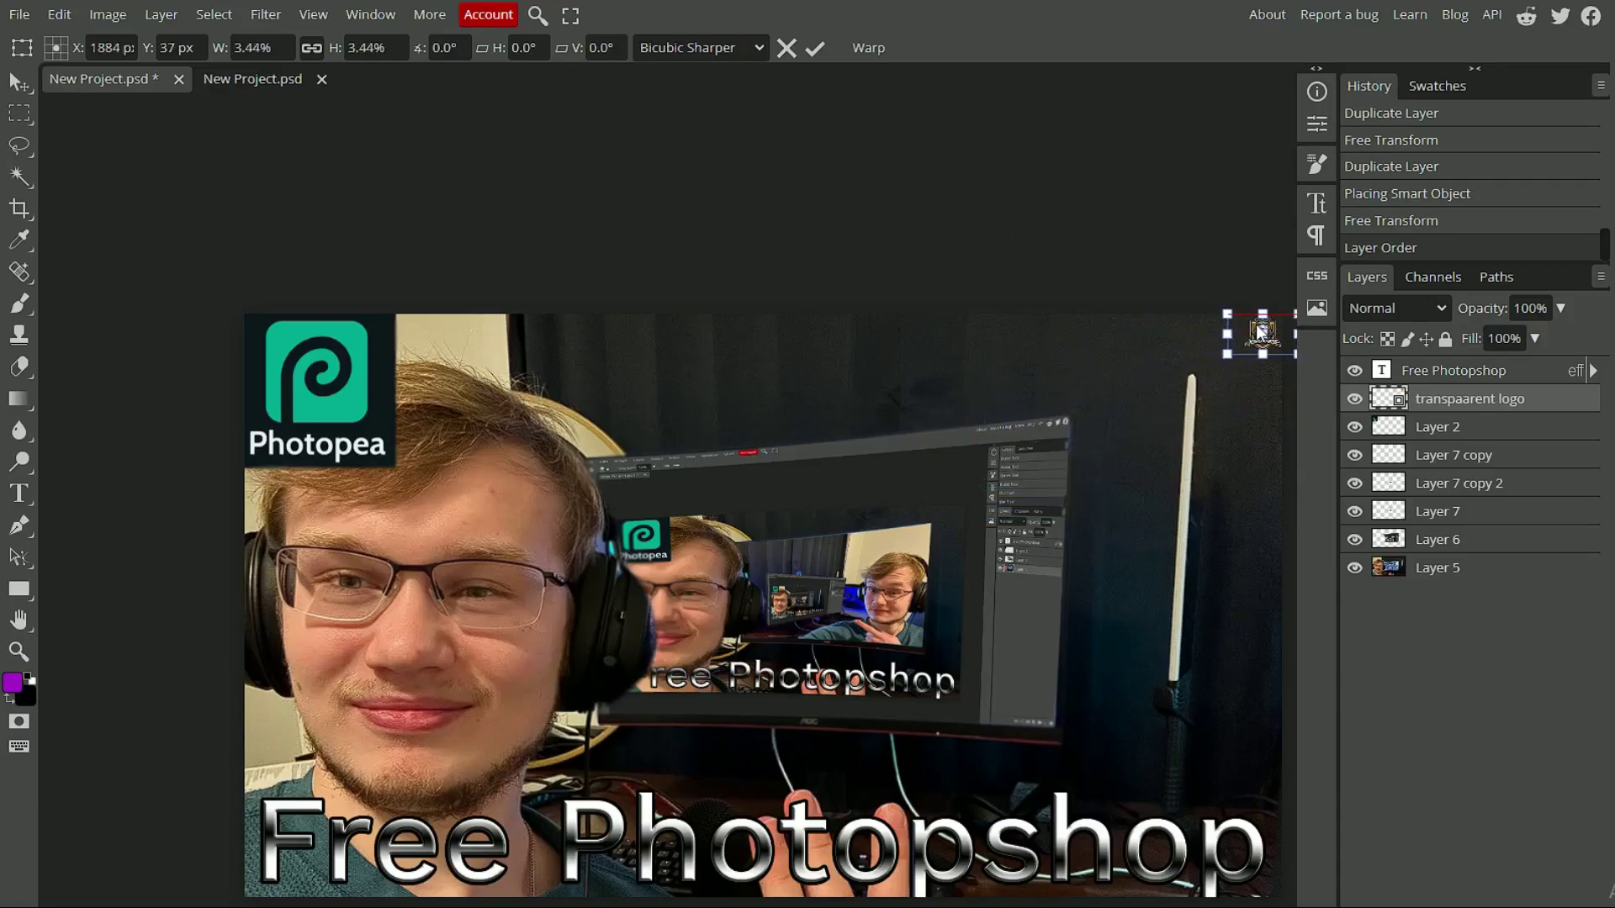
left_click_drag(1224, 360, 1244, 335)
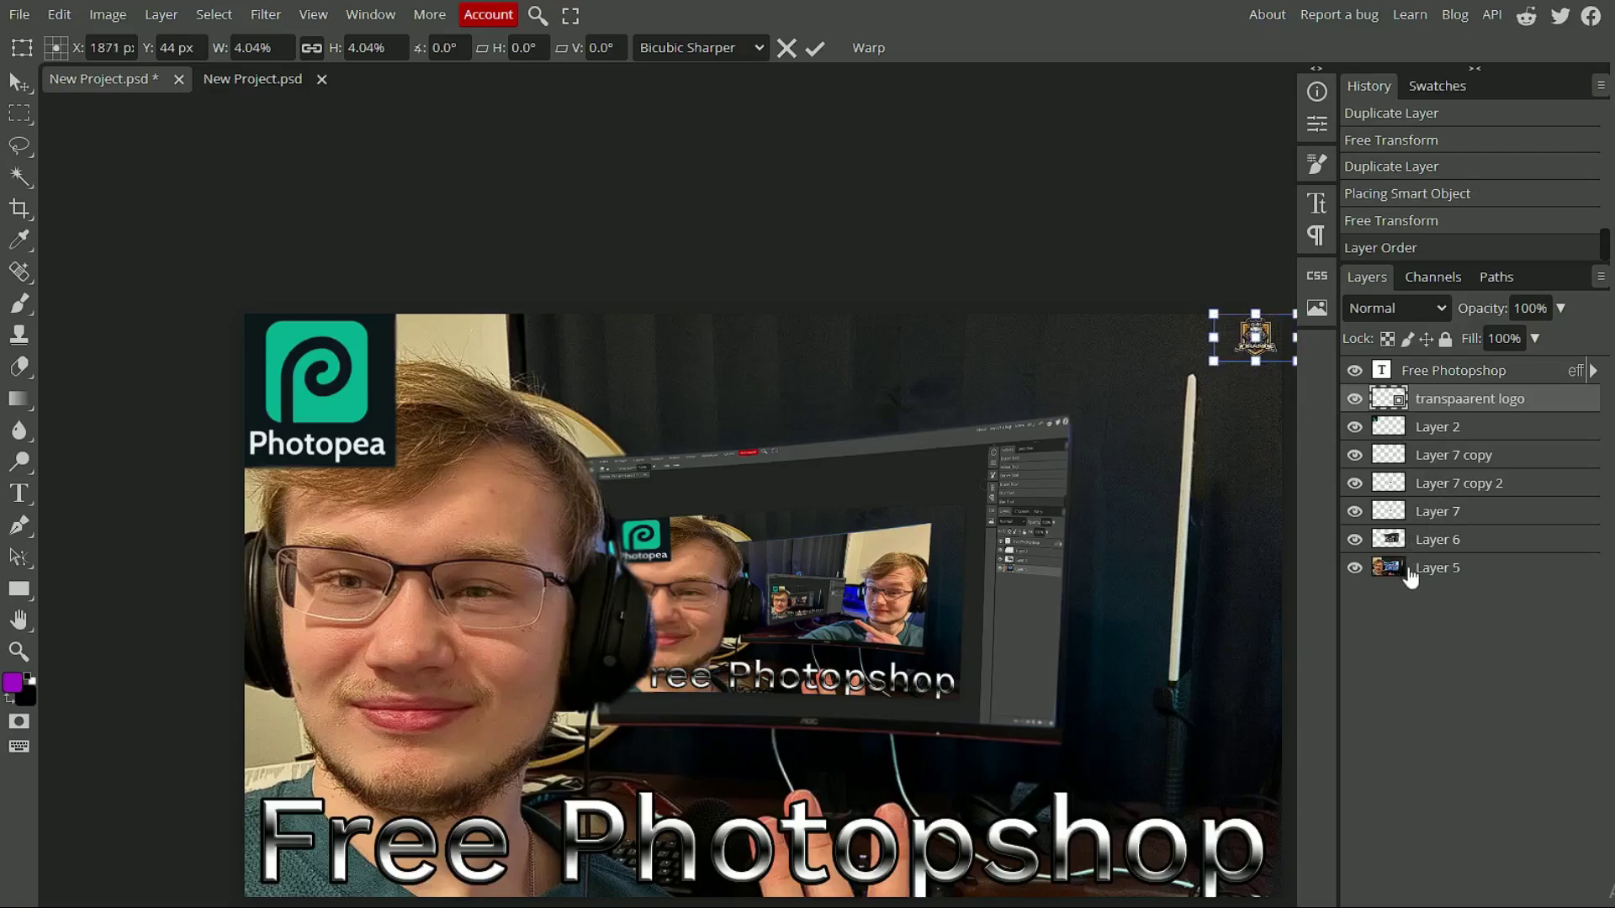
left_click(1506, 569)
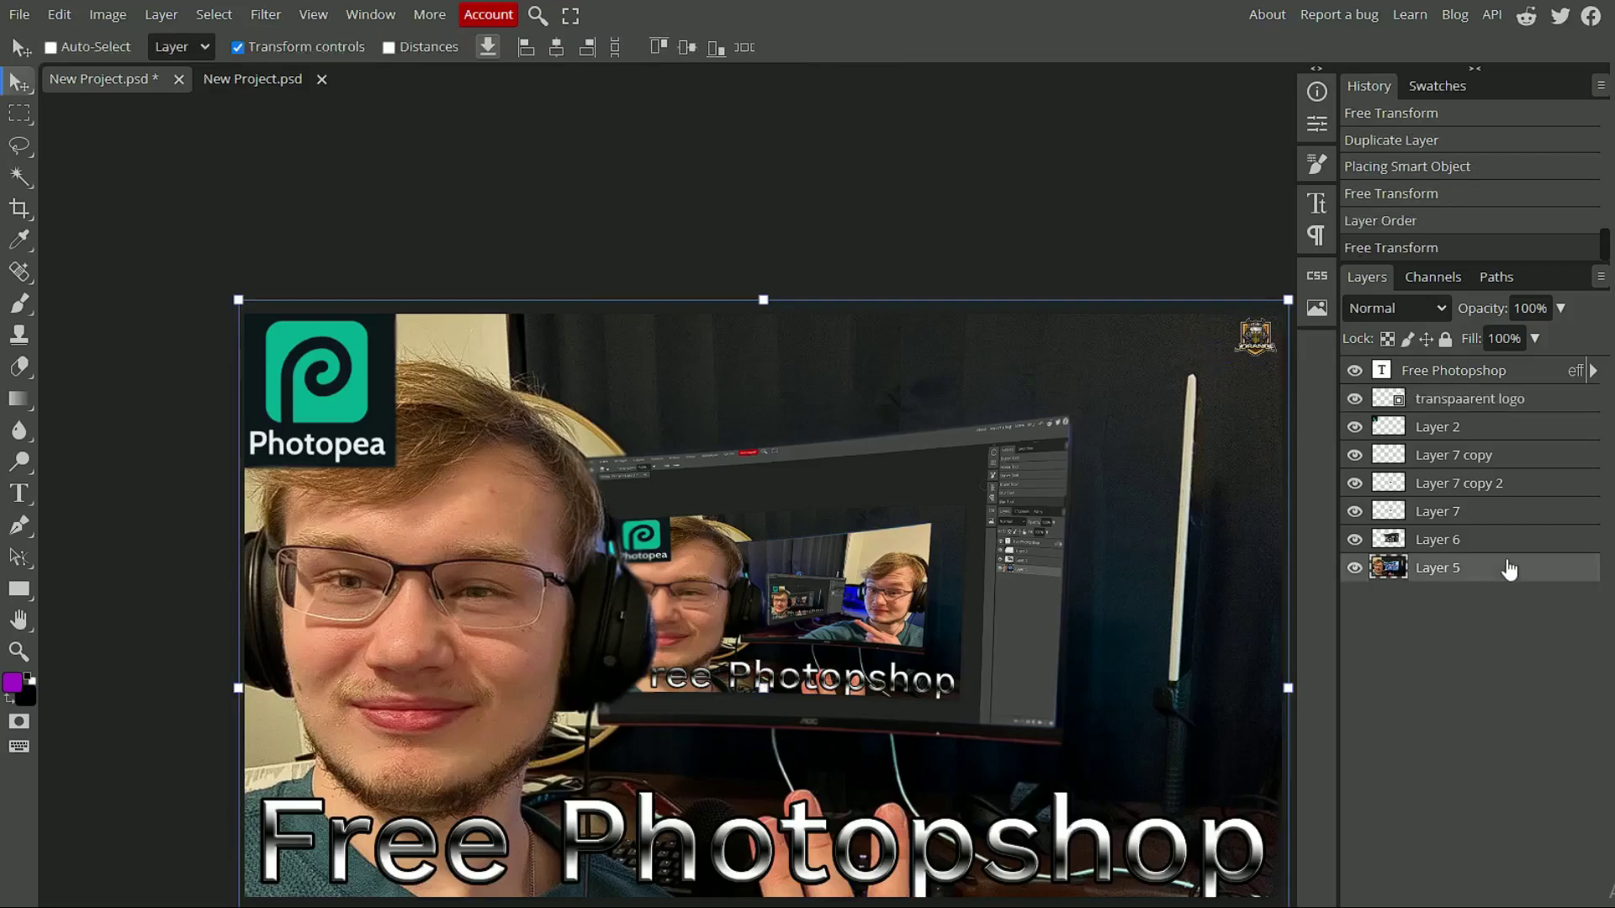
left_click(19, 14)
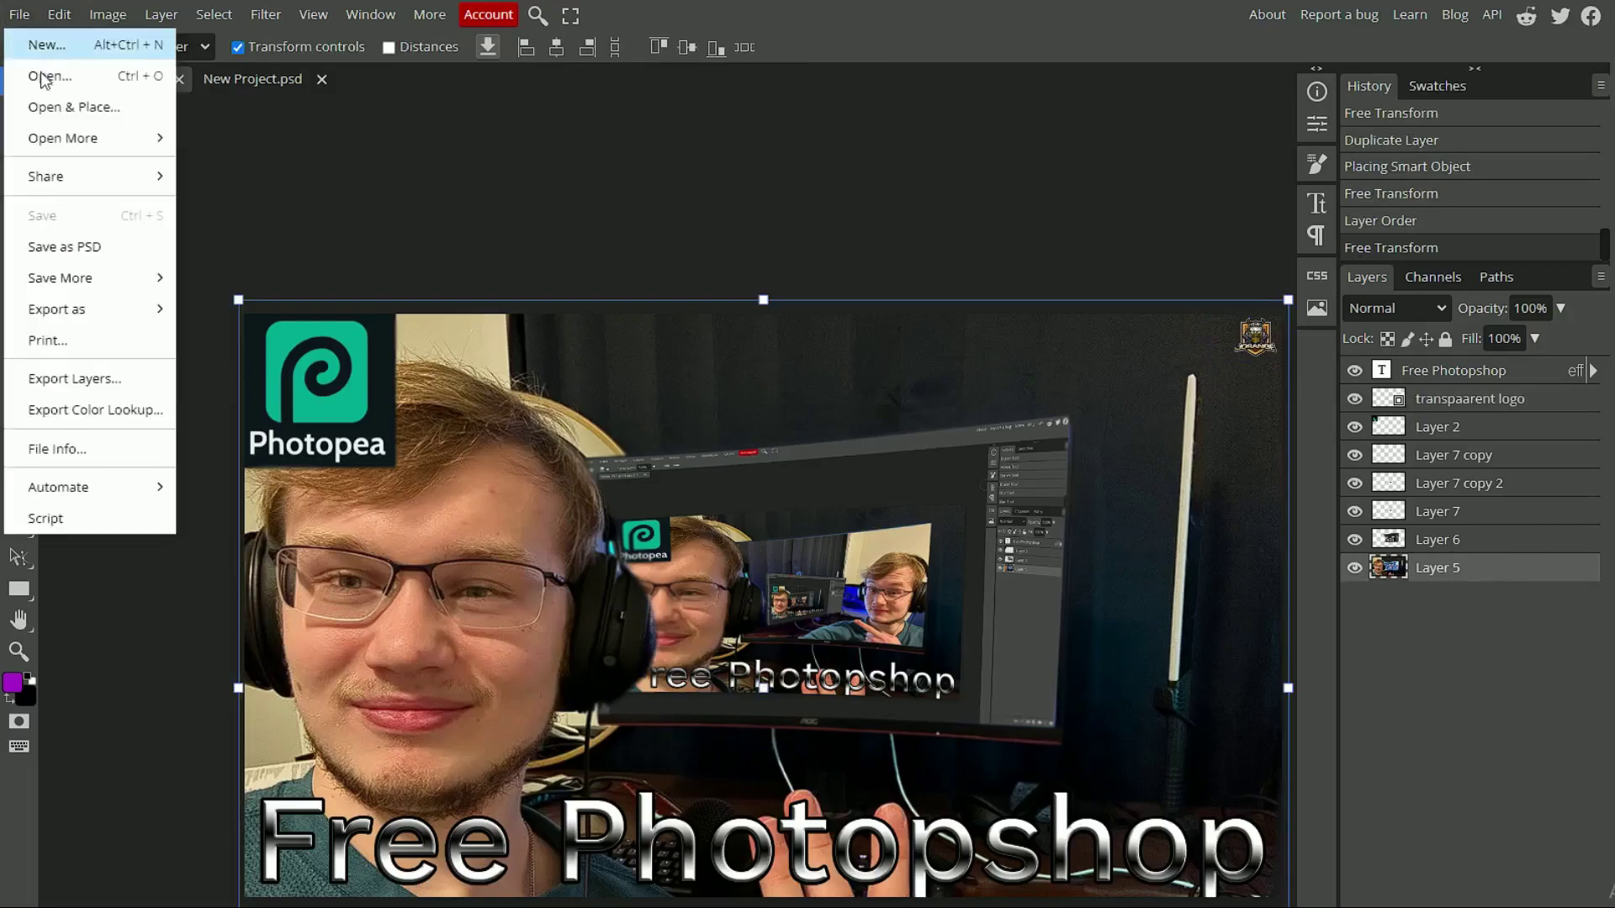
mouse_move(50, 286)
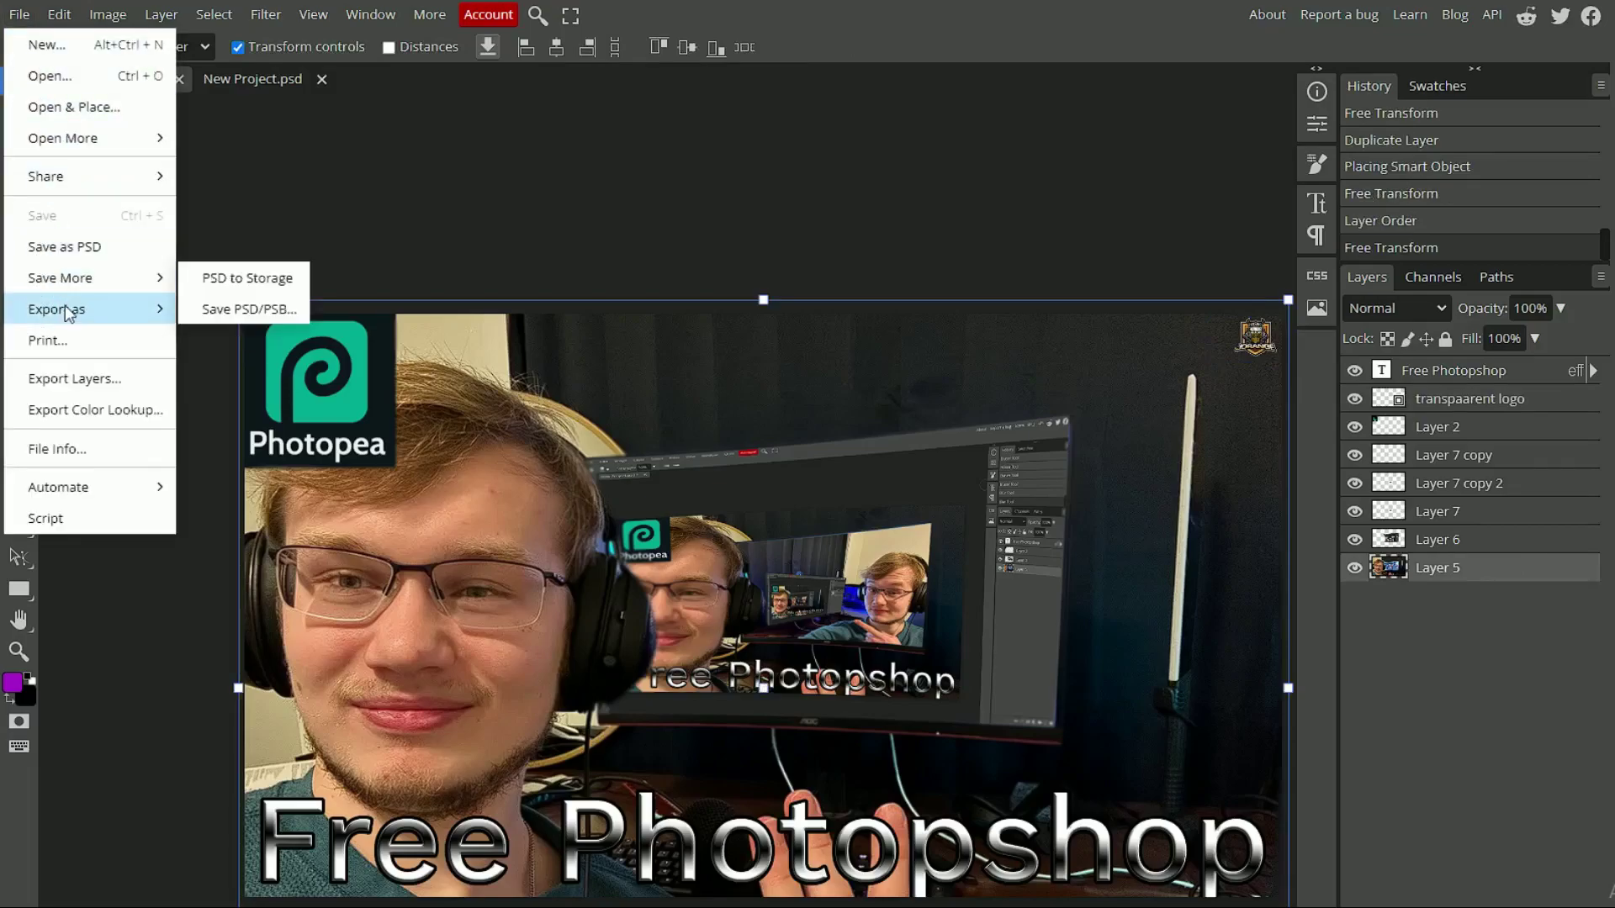
mouse_move(65, 313)
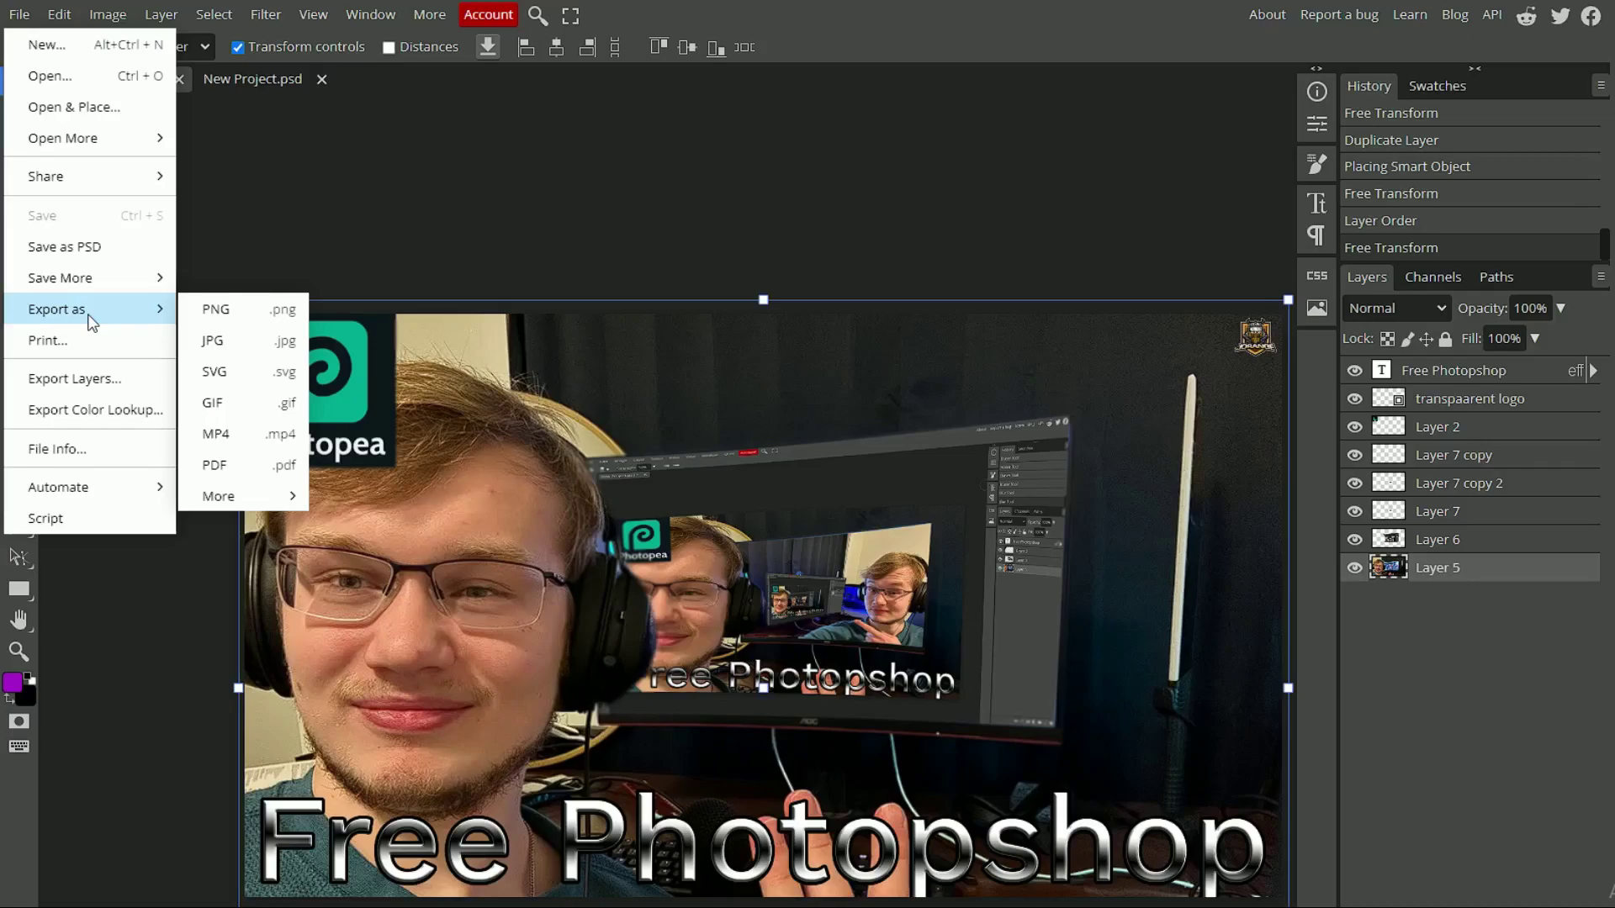
left_click(250, 309)
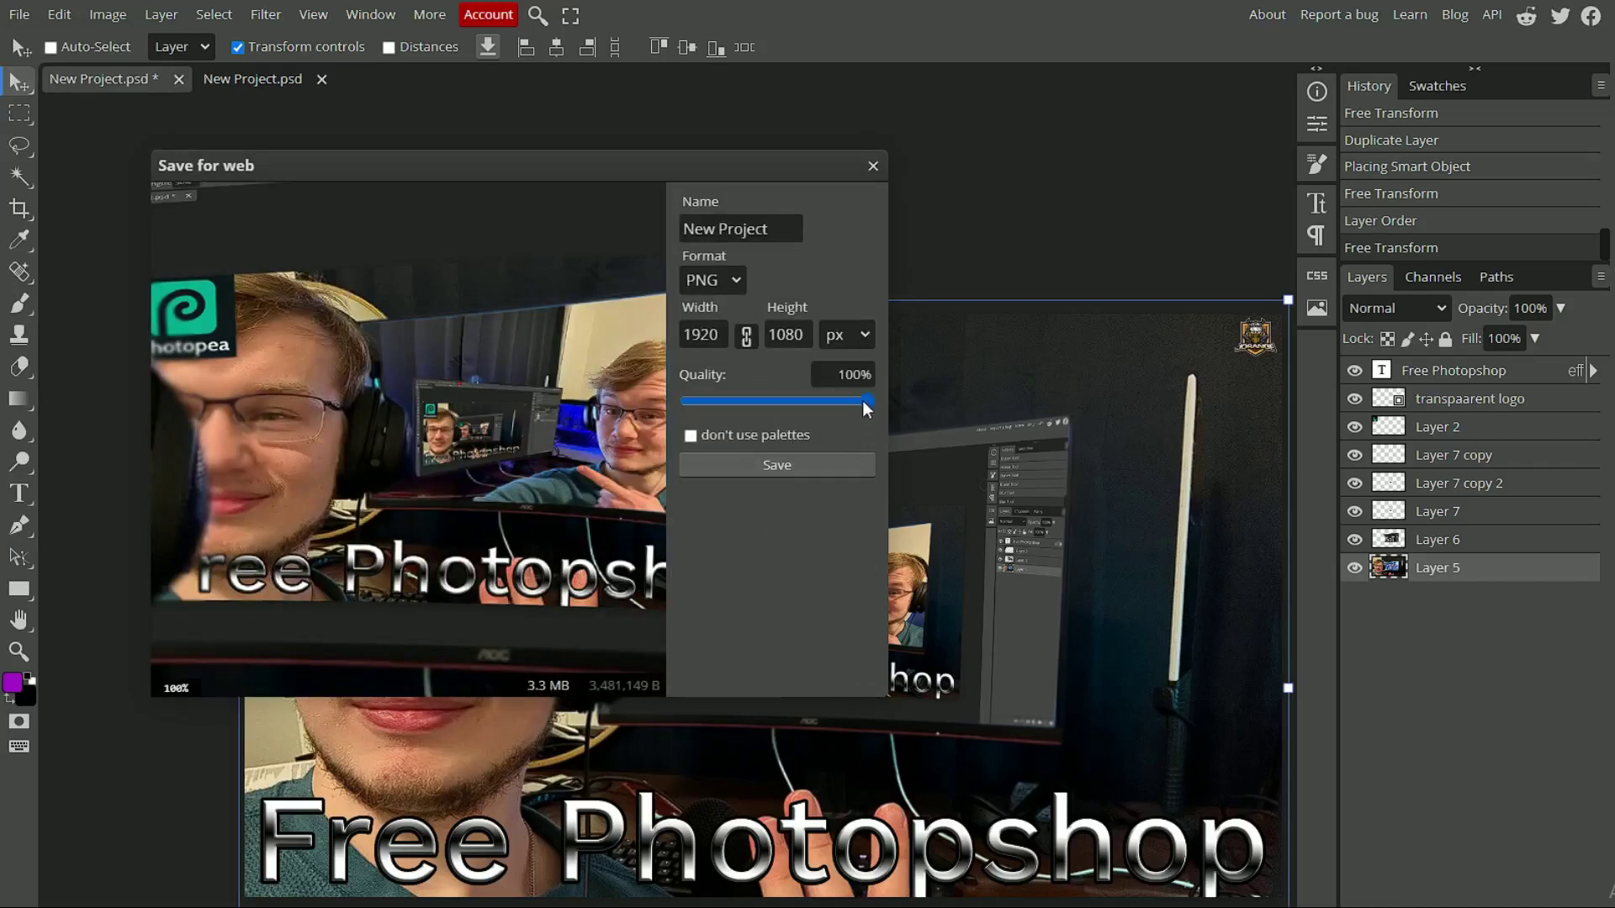
left_click_drag(864, 402, 765, 400)
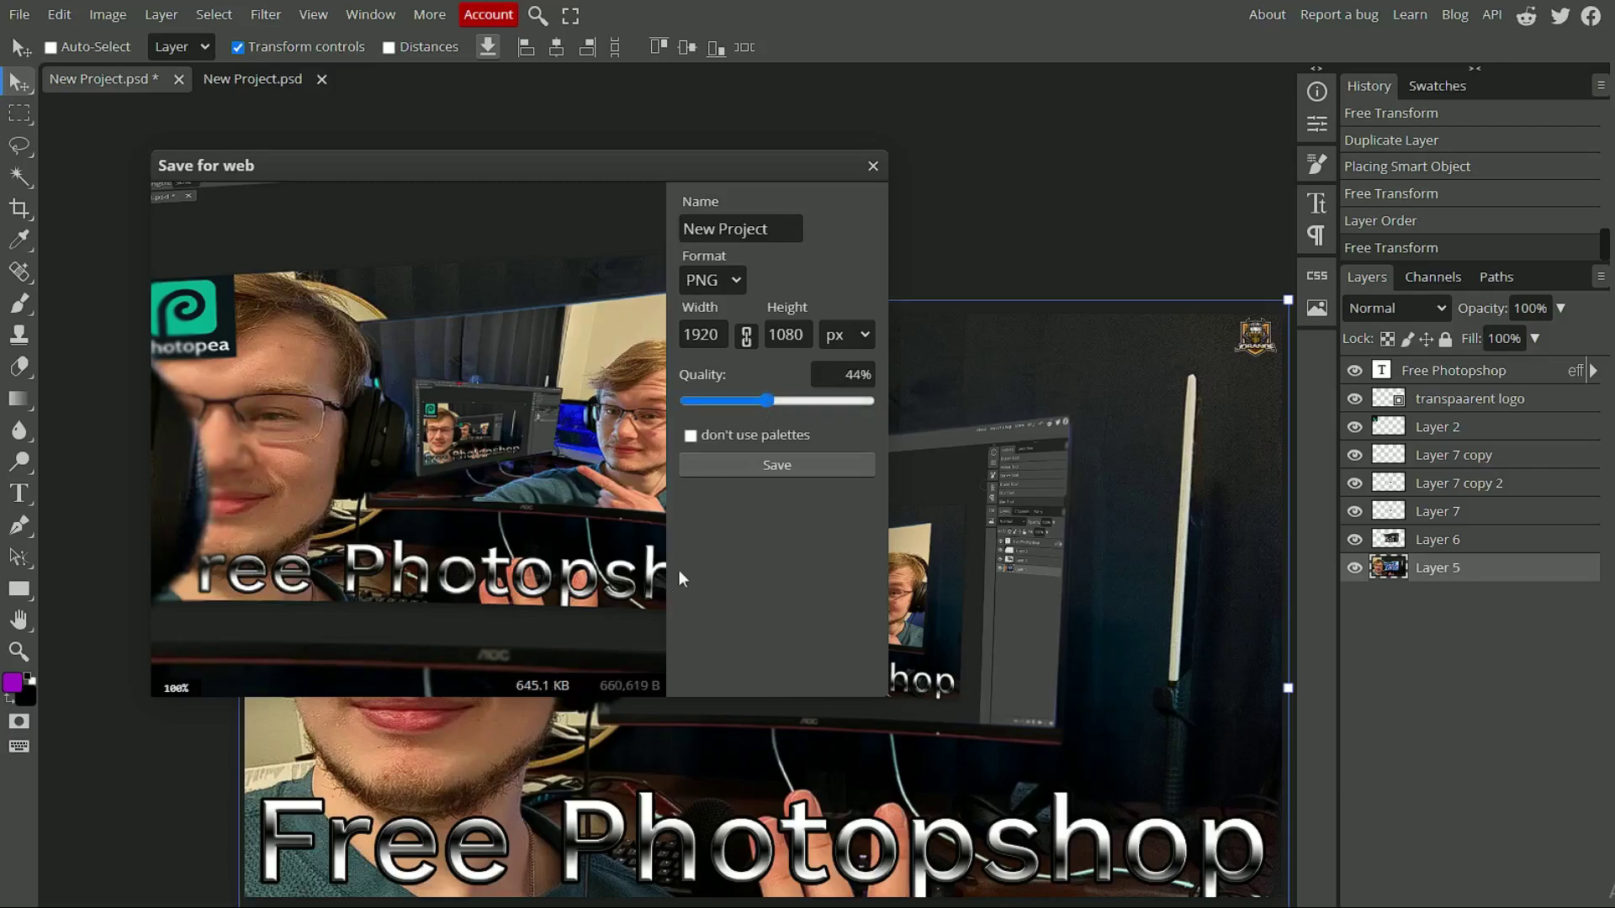
left_click_drag(769, 406, 834, 404)
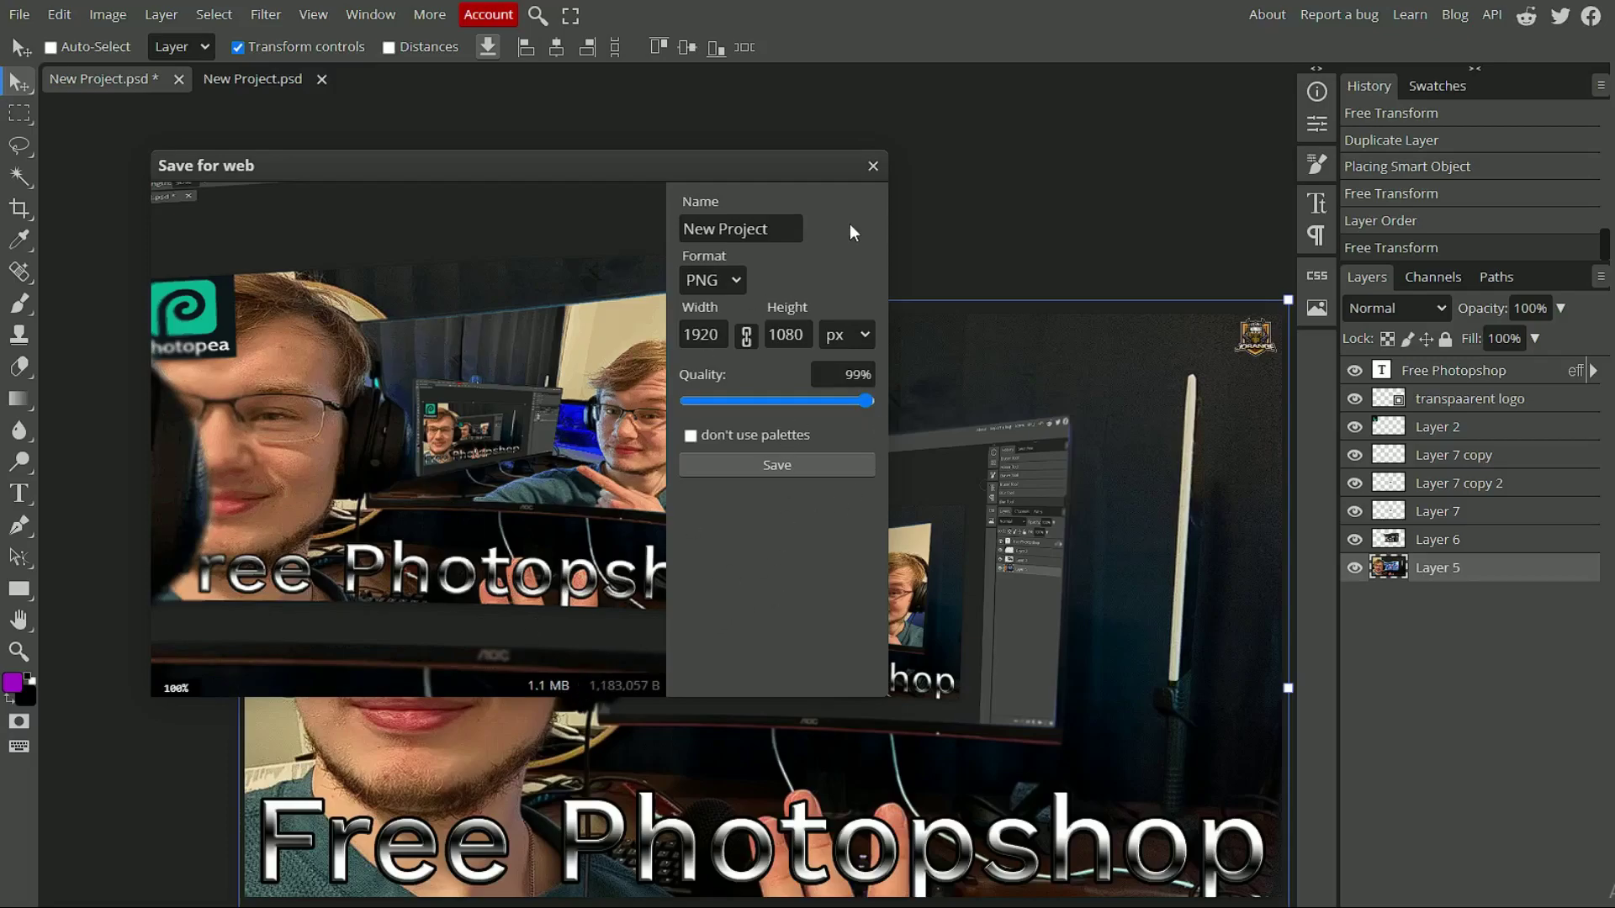
left_click(884, 166)
Step: Export the composition as a 1920 × 1080 px JPG named New Project at 100% quality
left_click(18, 15)
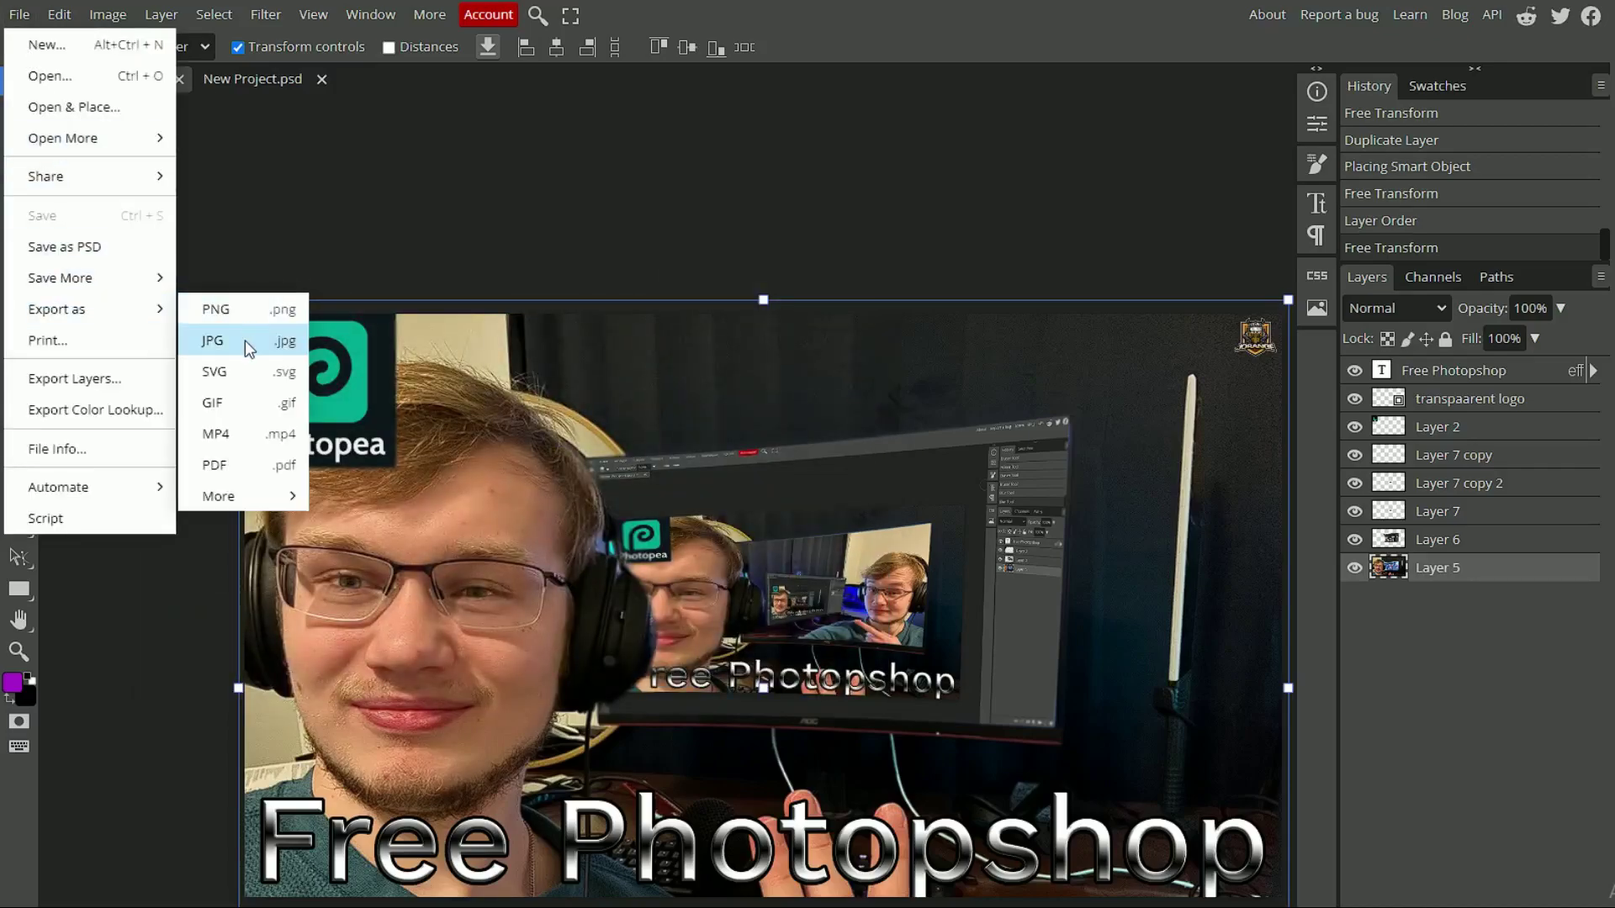
left_click(245, 339)
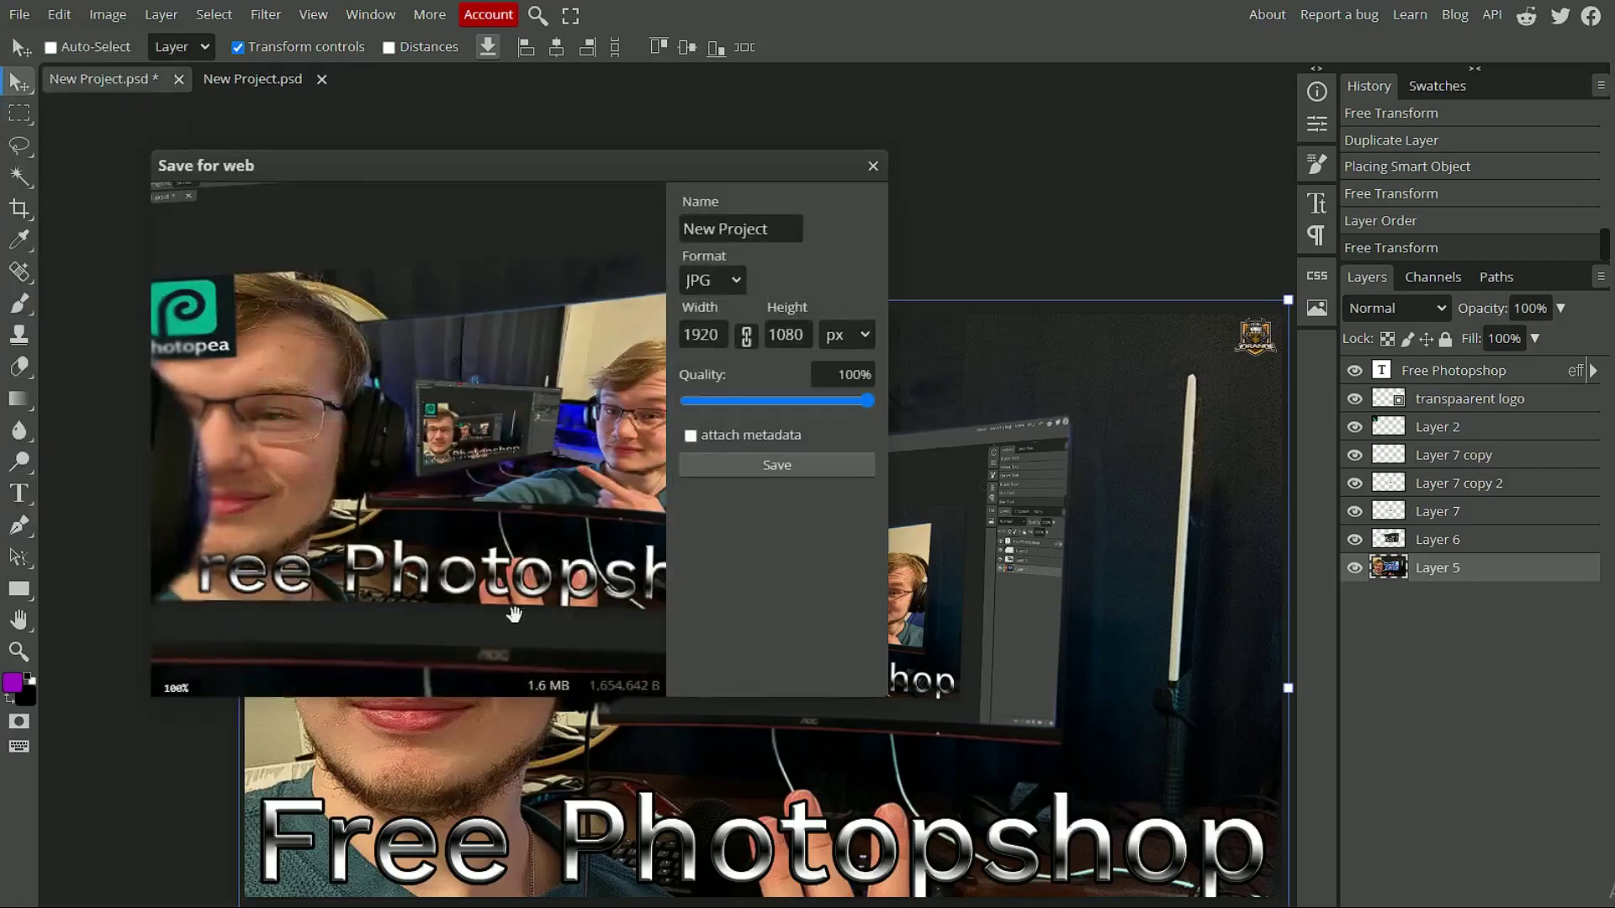
left_click(777, 465)
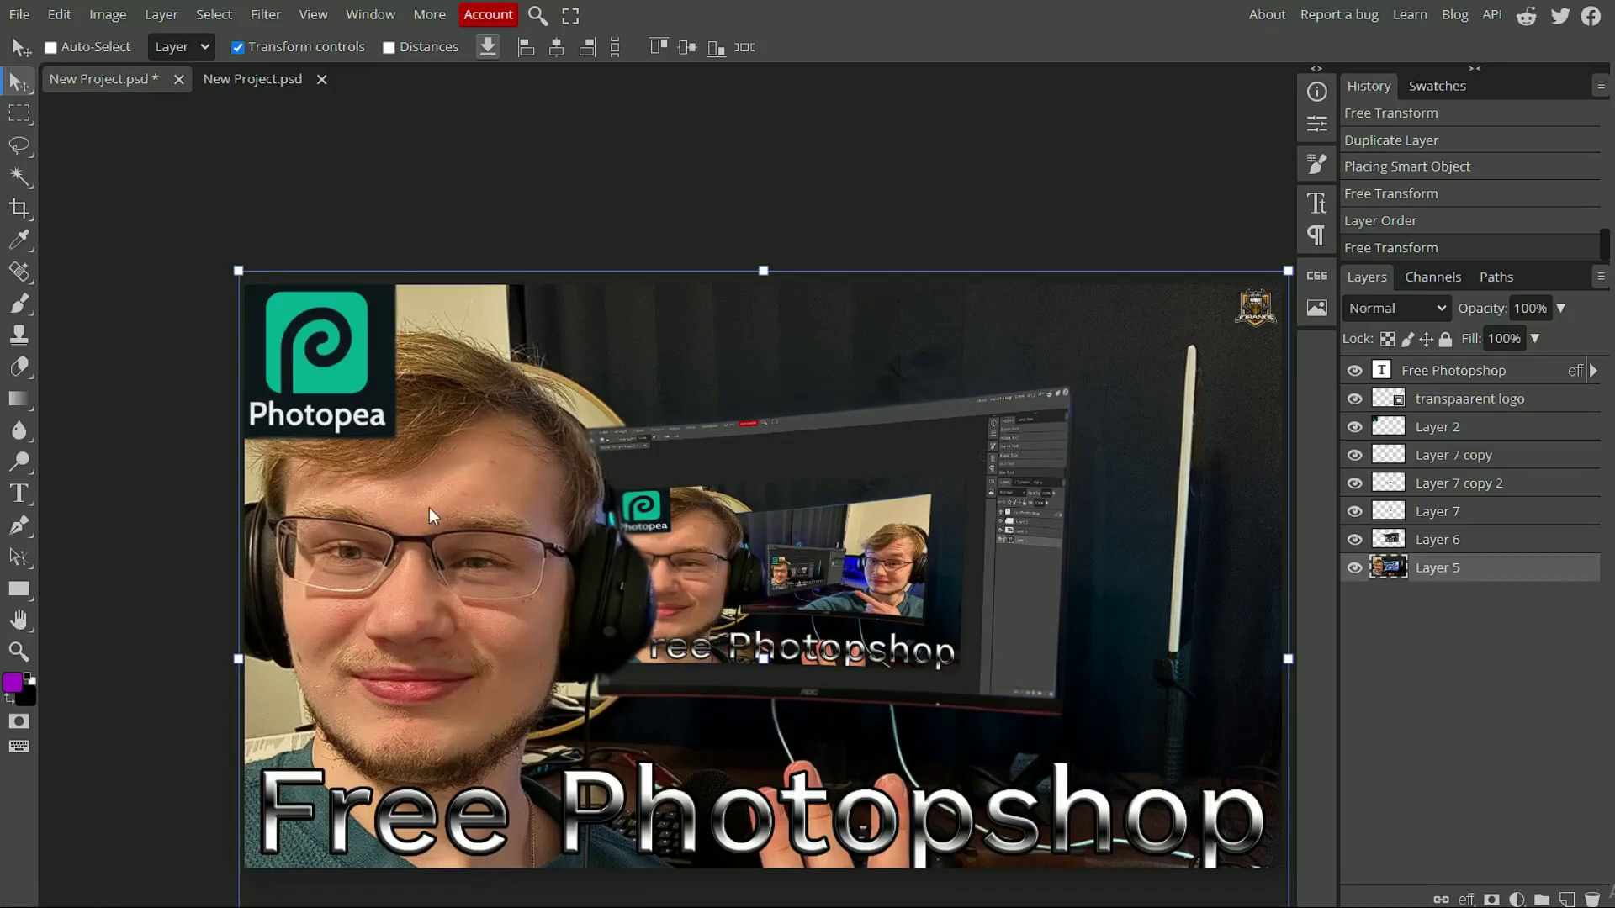
scroll(757, 580, "up", 1)
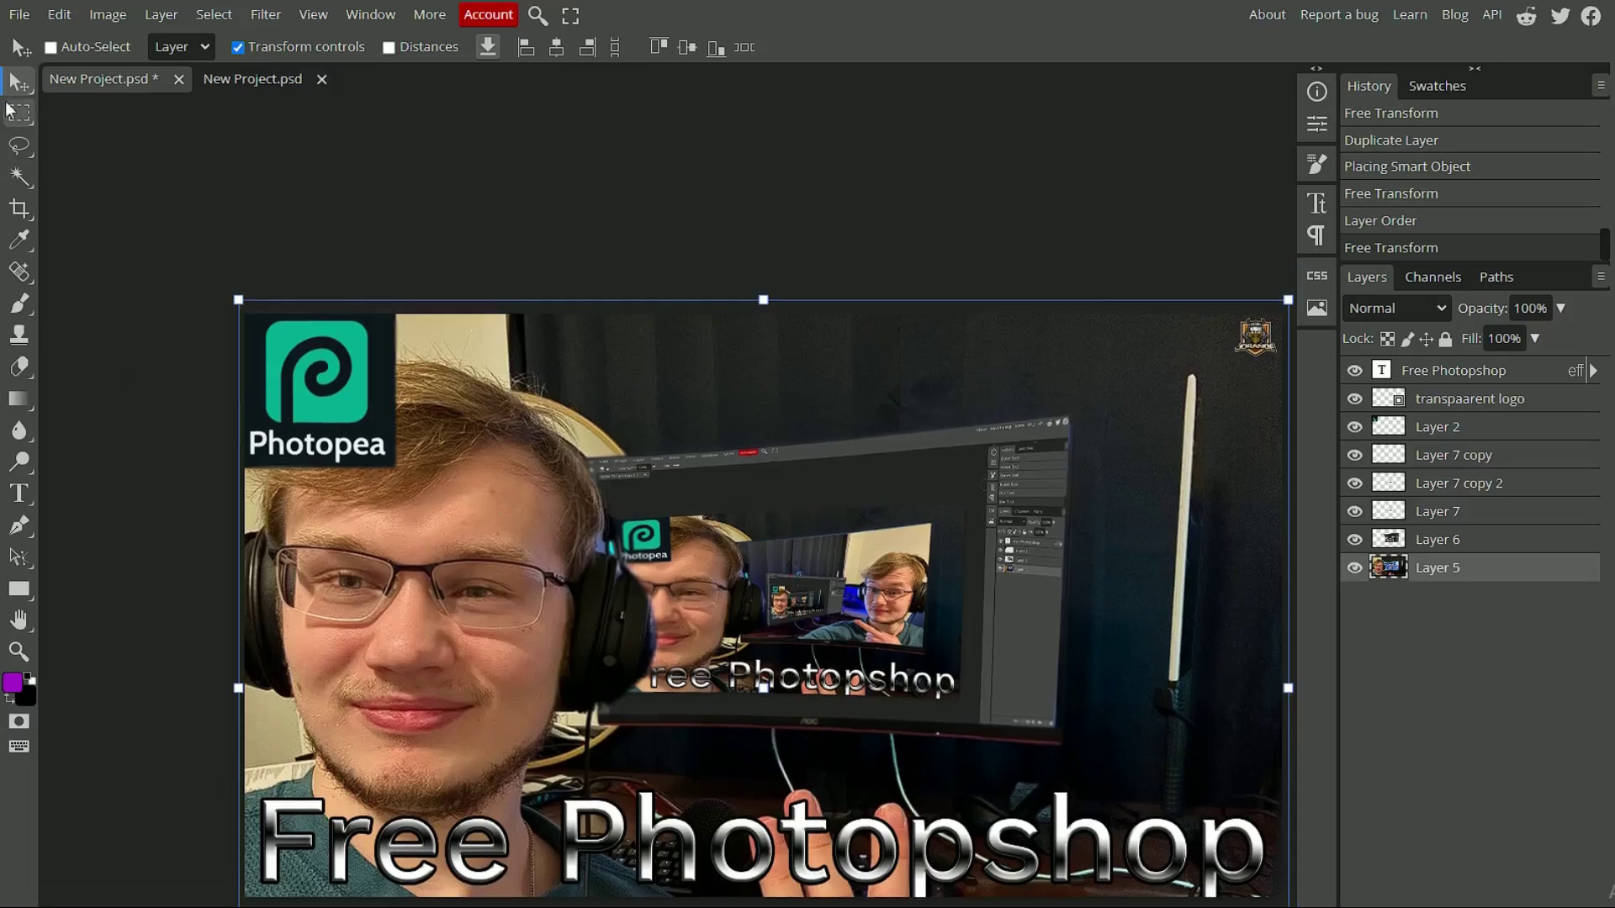
Step: Add the line print("hello"); below the alert in a new script, run it, and cancel printing
left_click(19, 14)
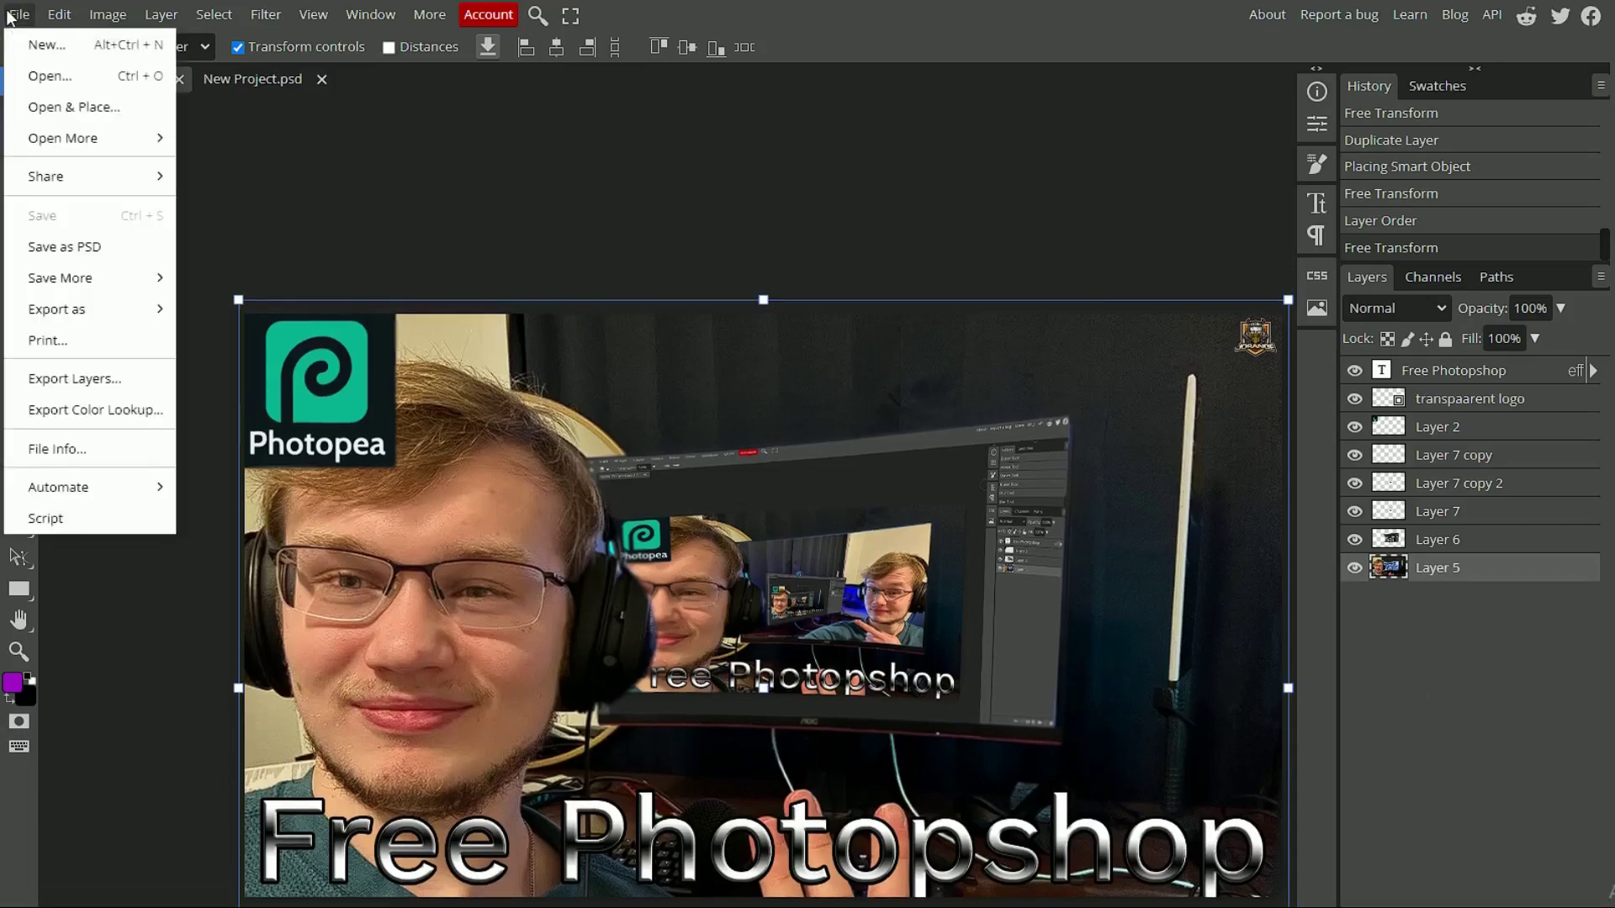
left_click(52, 15)
left_click(19, 11)
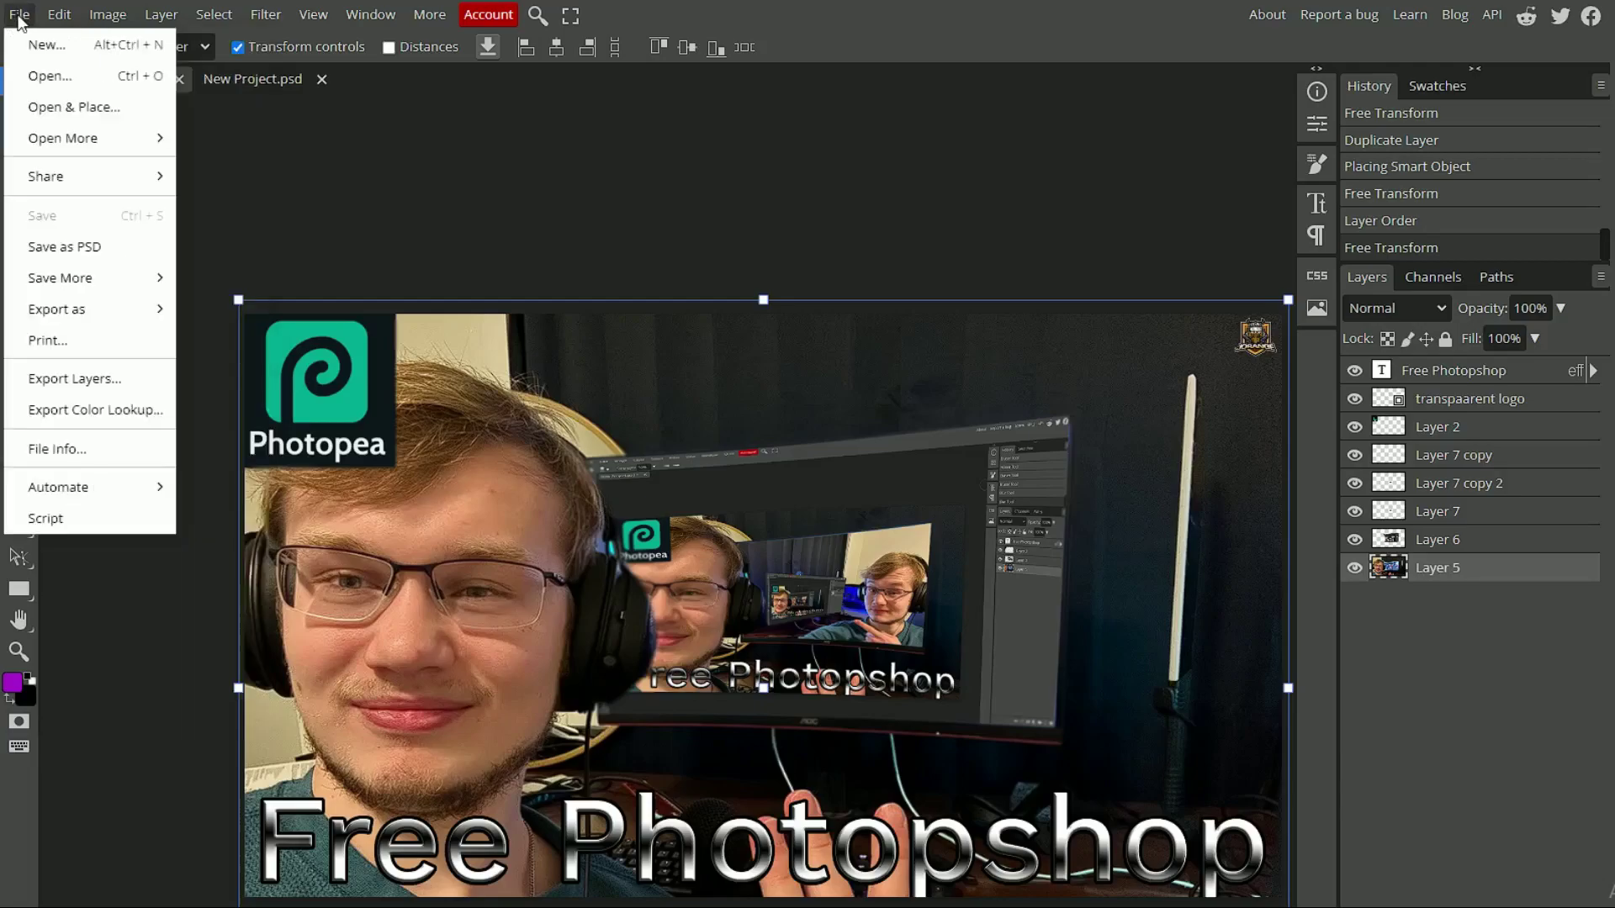
left_click(92, 521)
left_click(328, 286)
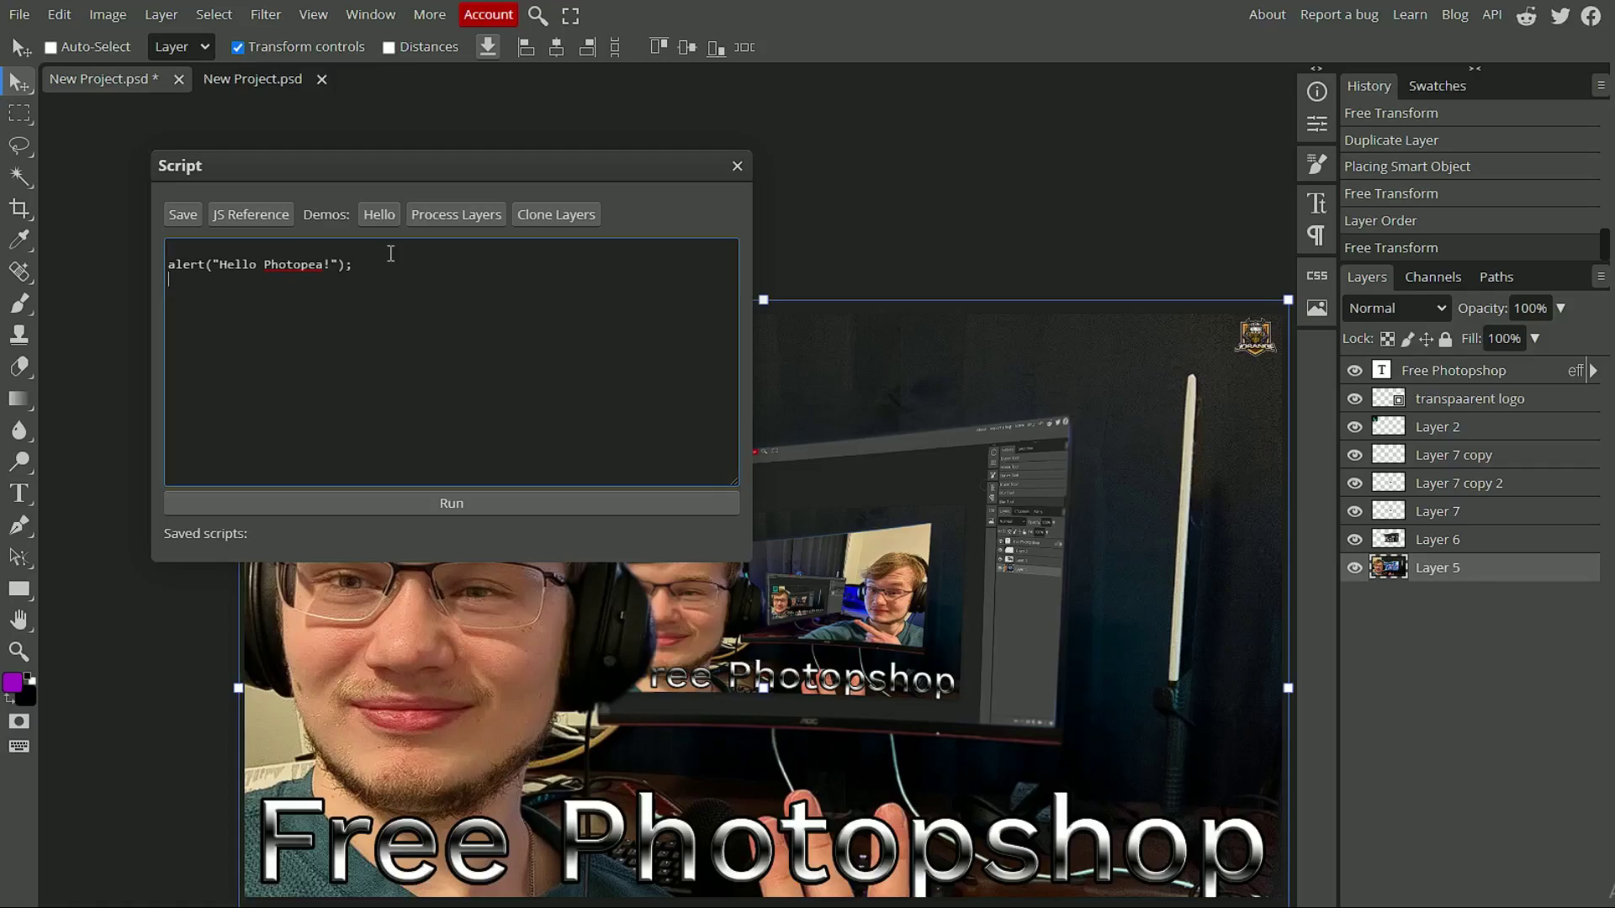
type("PRINT")
key("BackSpace")
key("BackSpace")
key("BackSpace")
key("BackSpace")
type("print(\"hello:")
key("BackSpace")
type("\");")
left_click(521, 498)
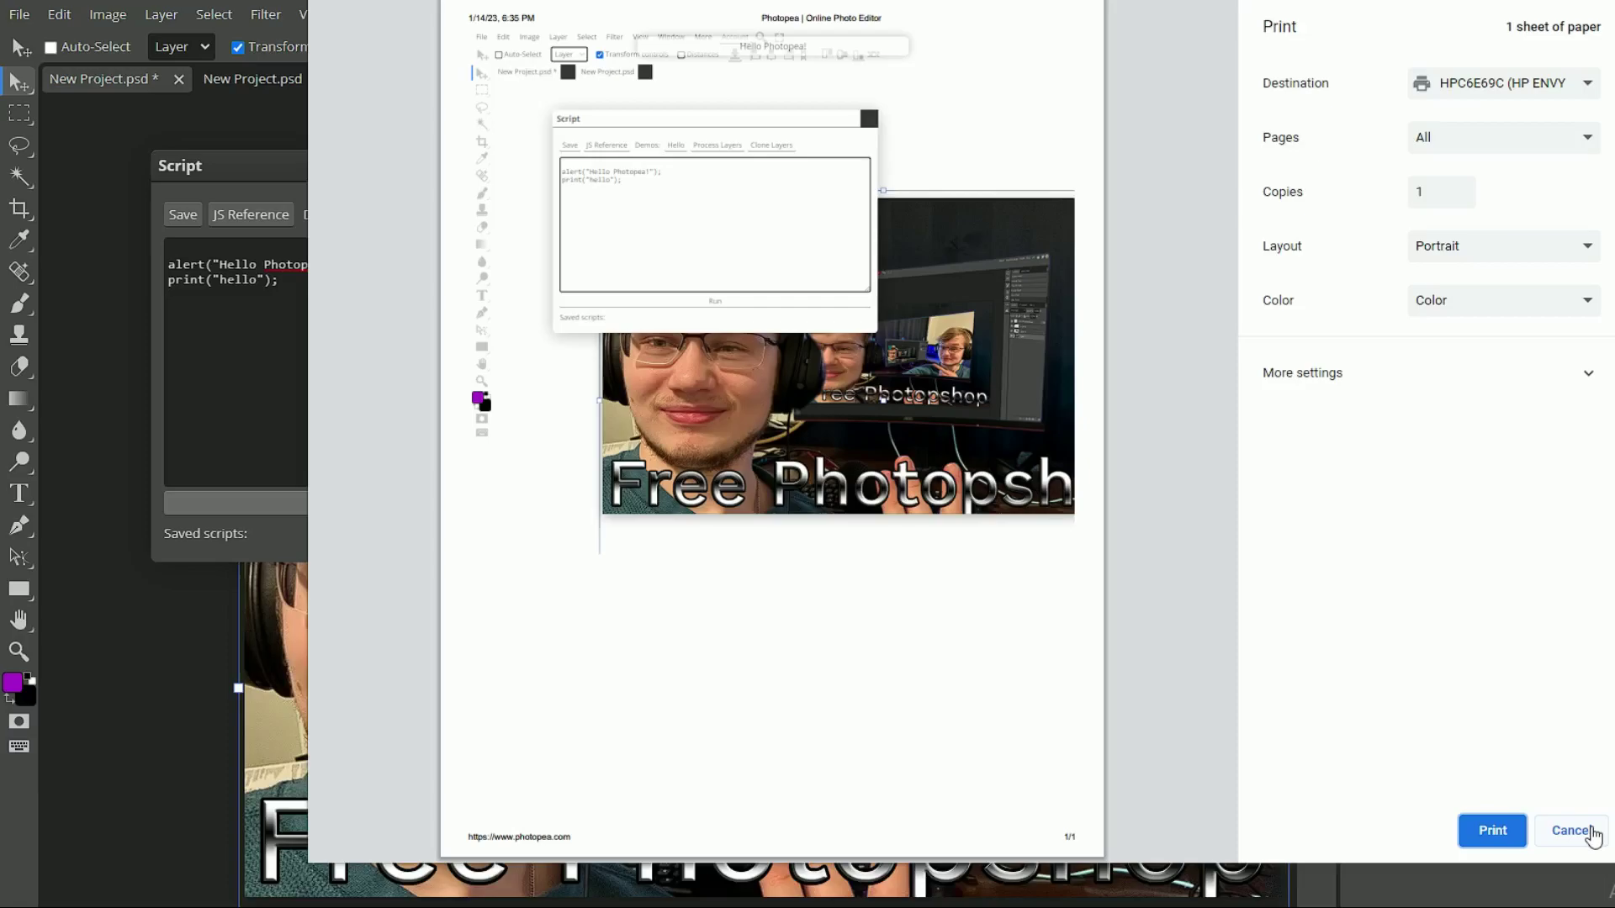
left_click(1590, 833)
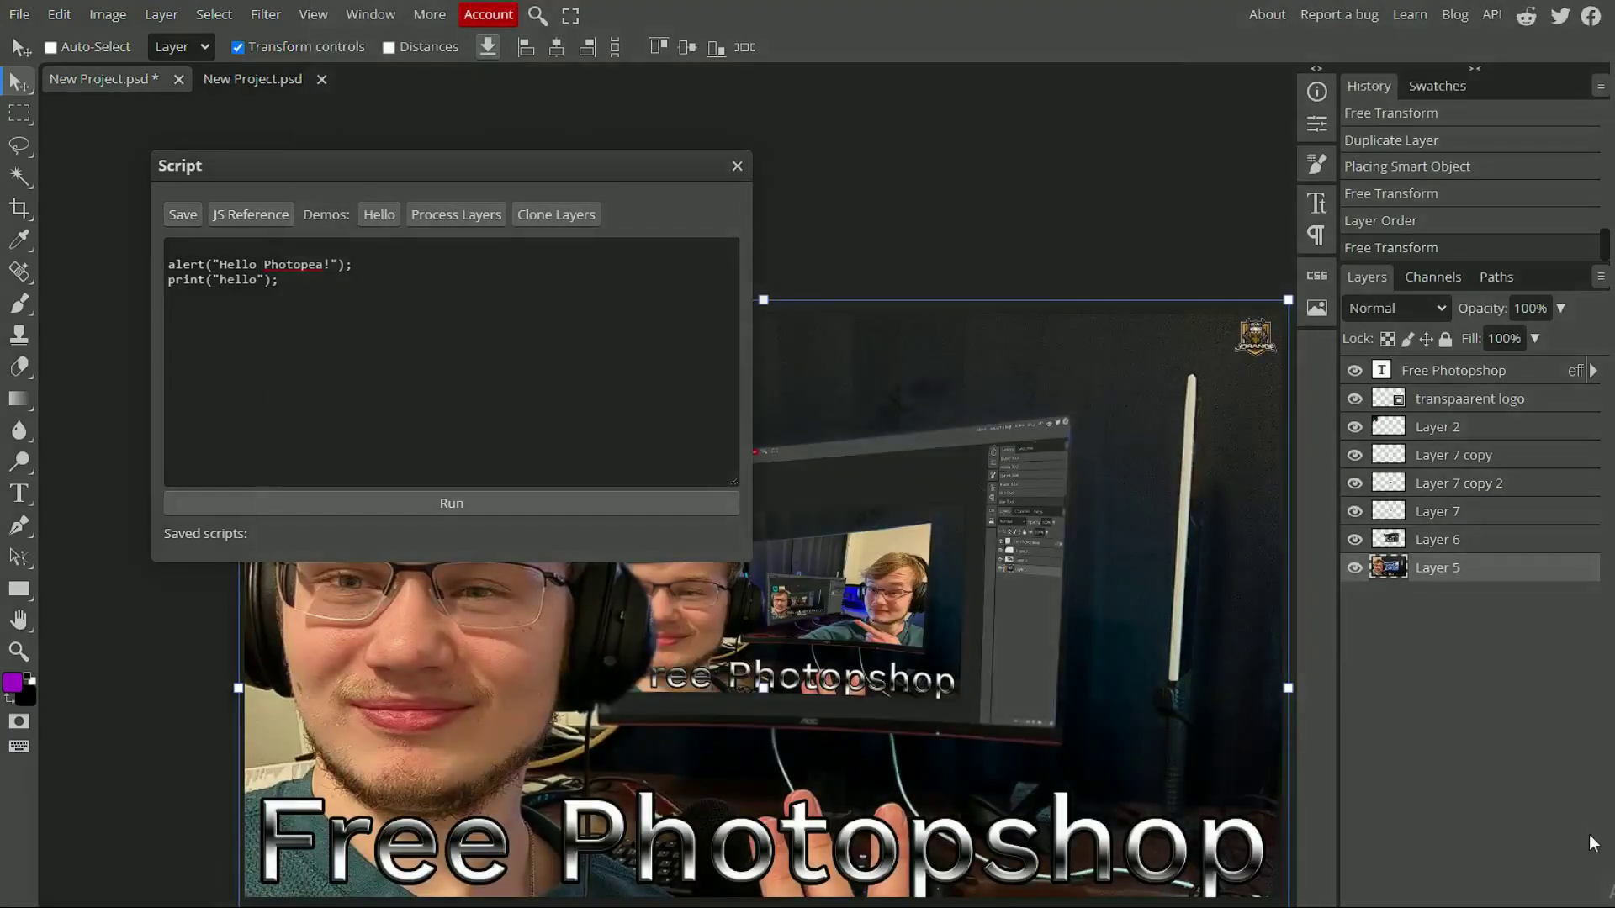
Step: Replace print with alert in the script's second line so it reads alert("hello"); and run the script
left_click(206, 280)
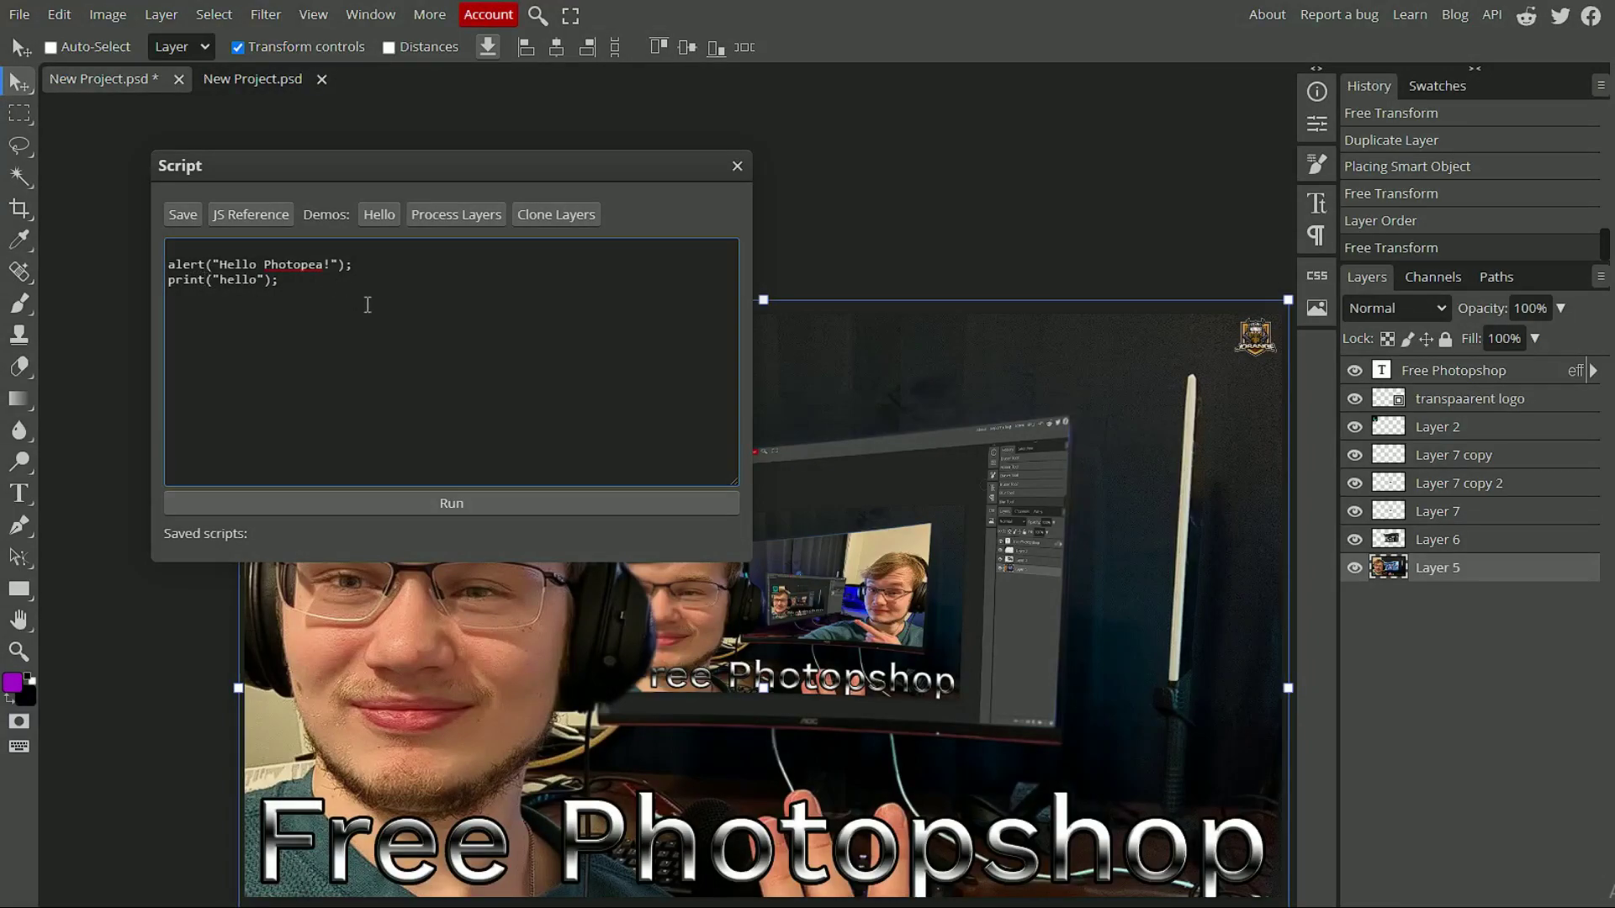
key("BackSpace")
key("BackSpace")
key("BackSpace")
key("BackSpace")
key("BackSpace")
type("alert")
left_click(557, 510)
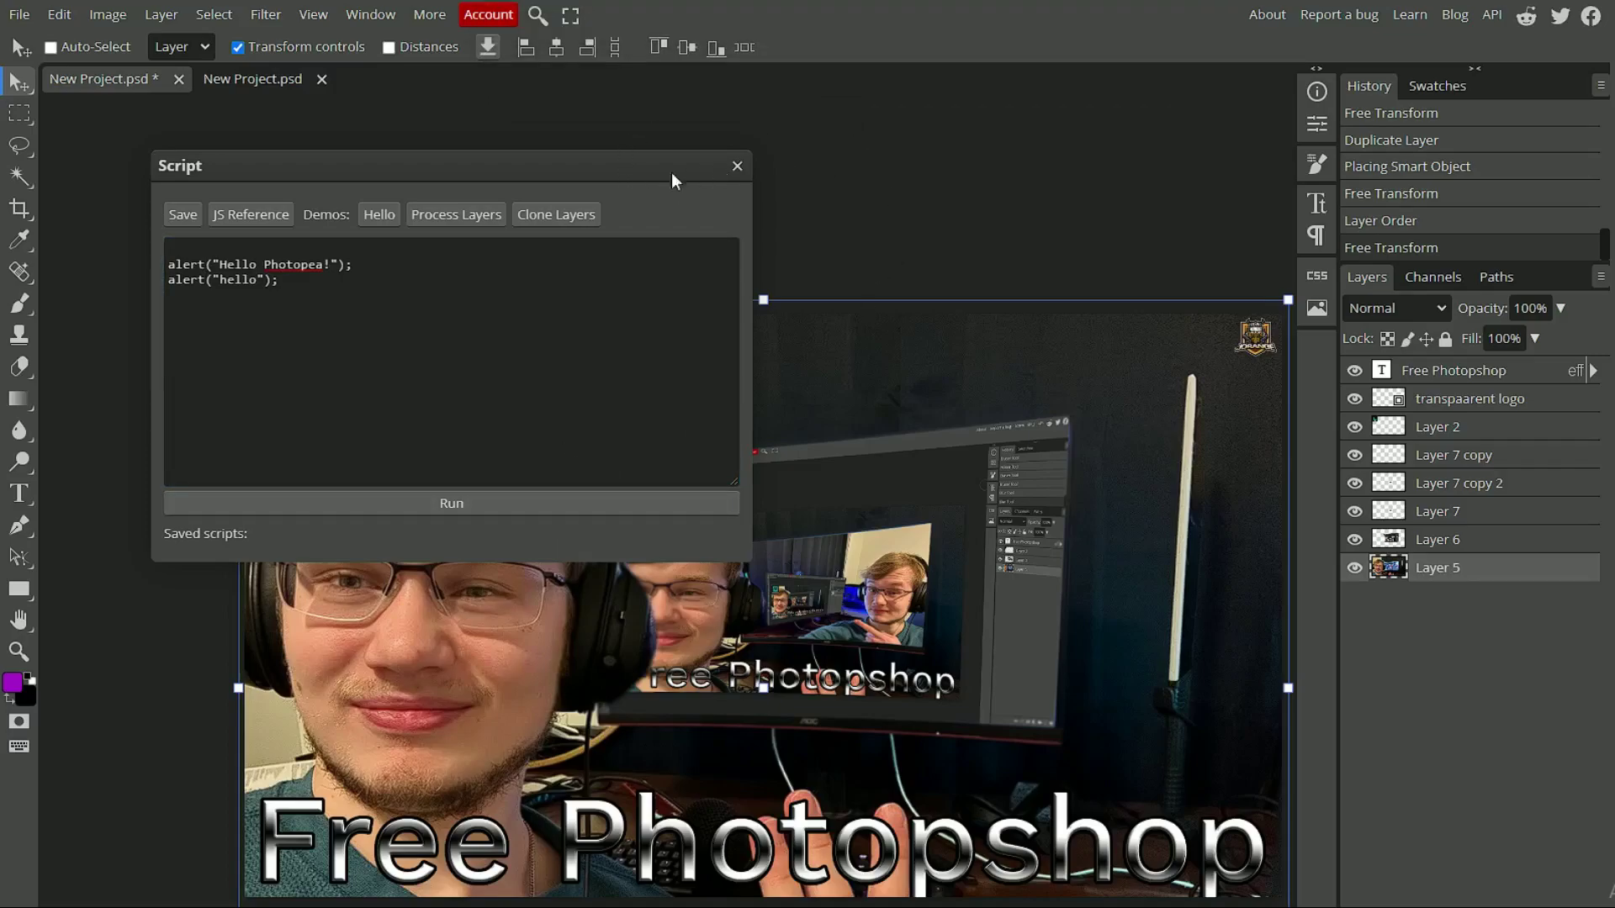
Step: View the Hello, Process Layers and Clone Layers demo scripts, and close the script editor
left_click(388, 210)
left_click(434, 214)
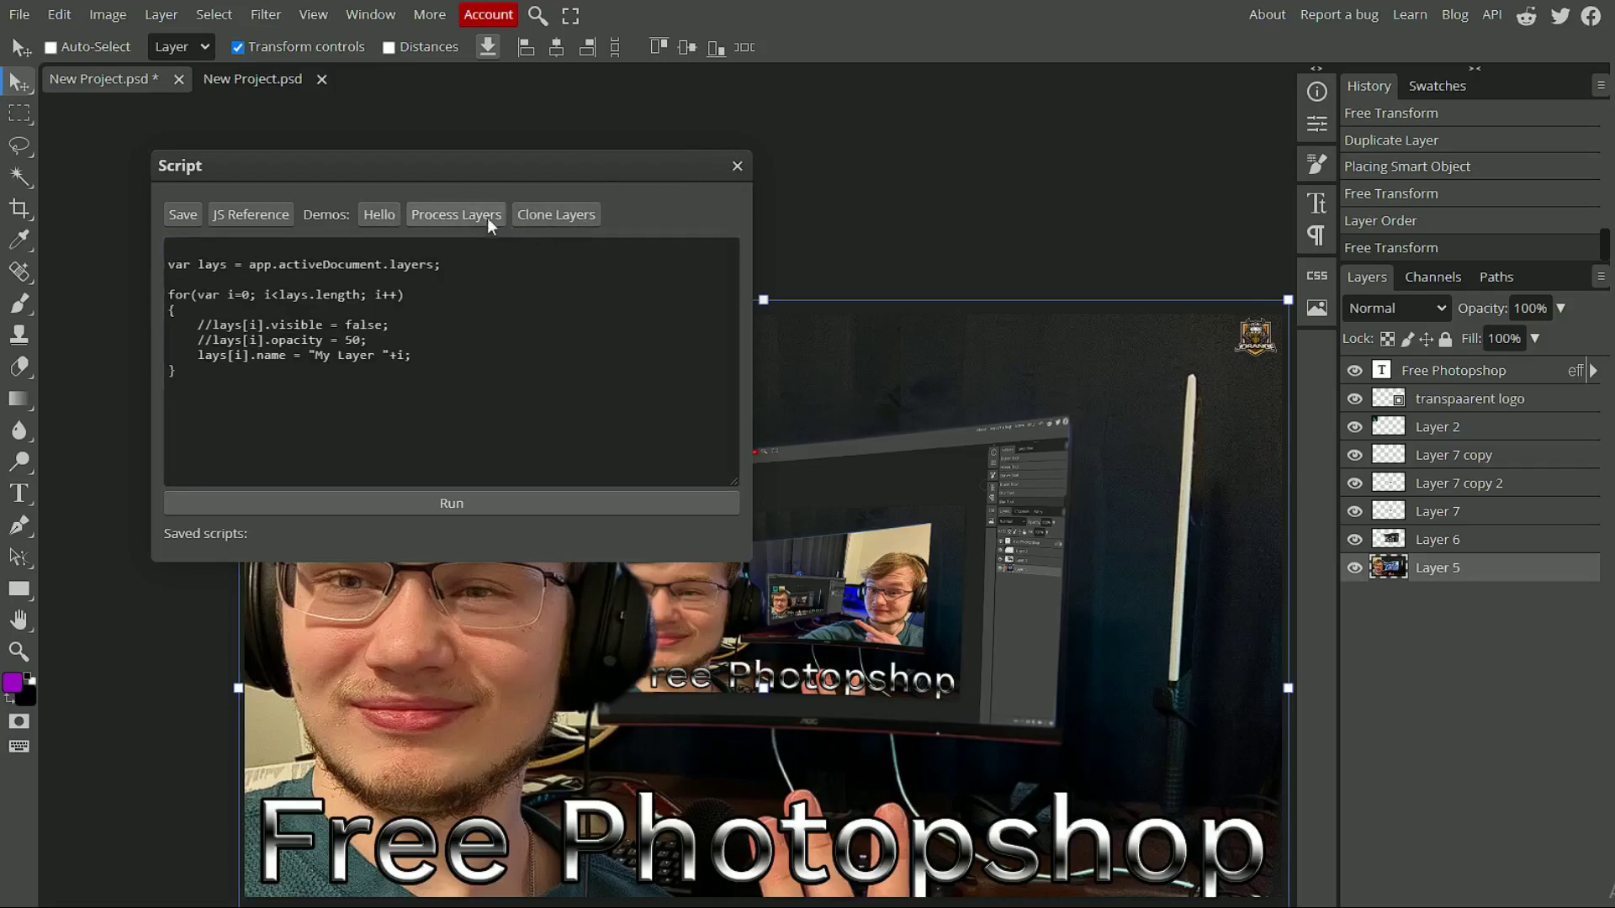
left_click(538, 215)
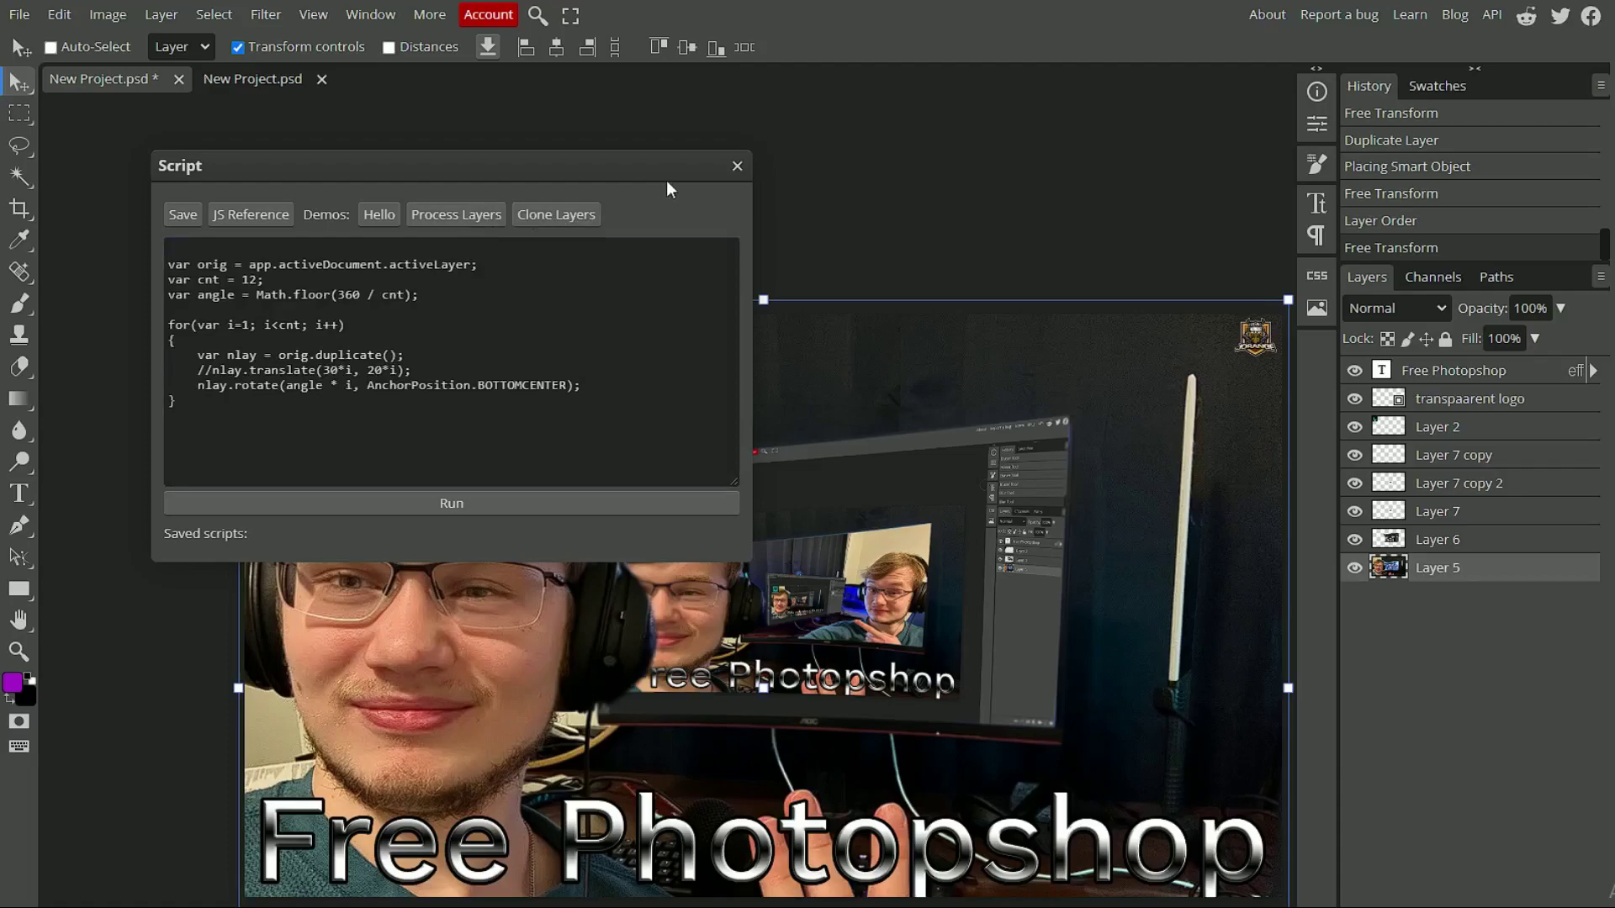
left_click(736, 166)
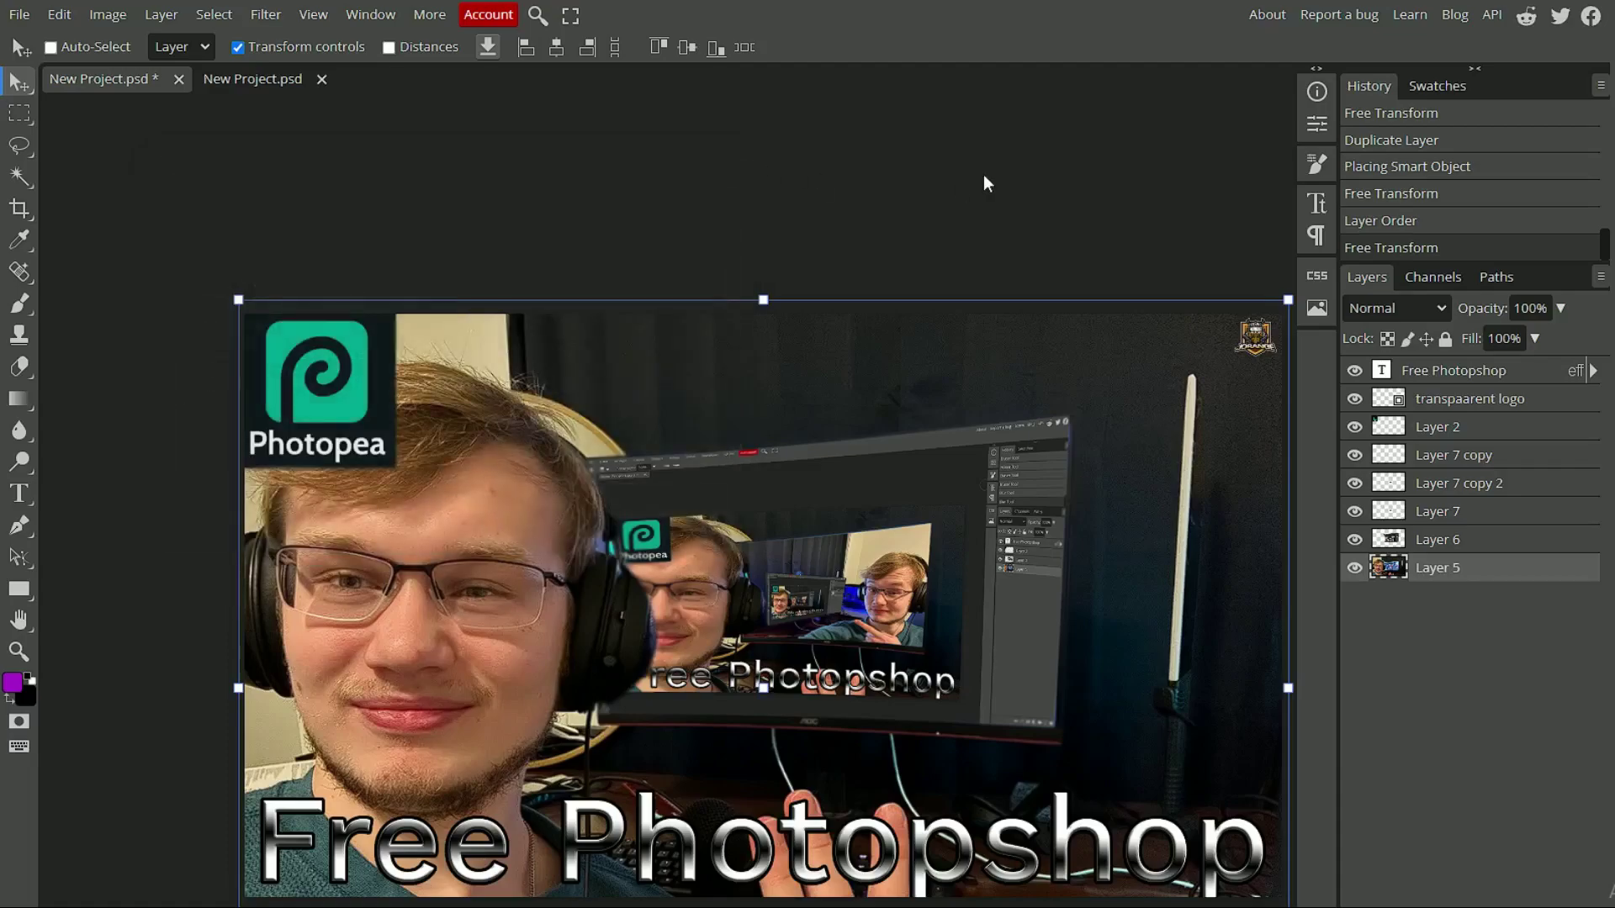